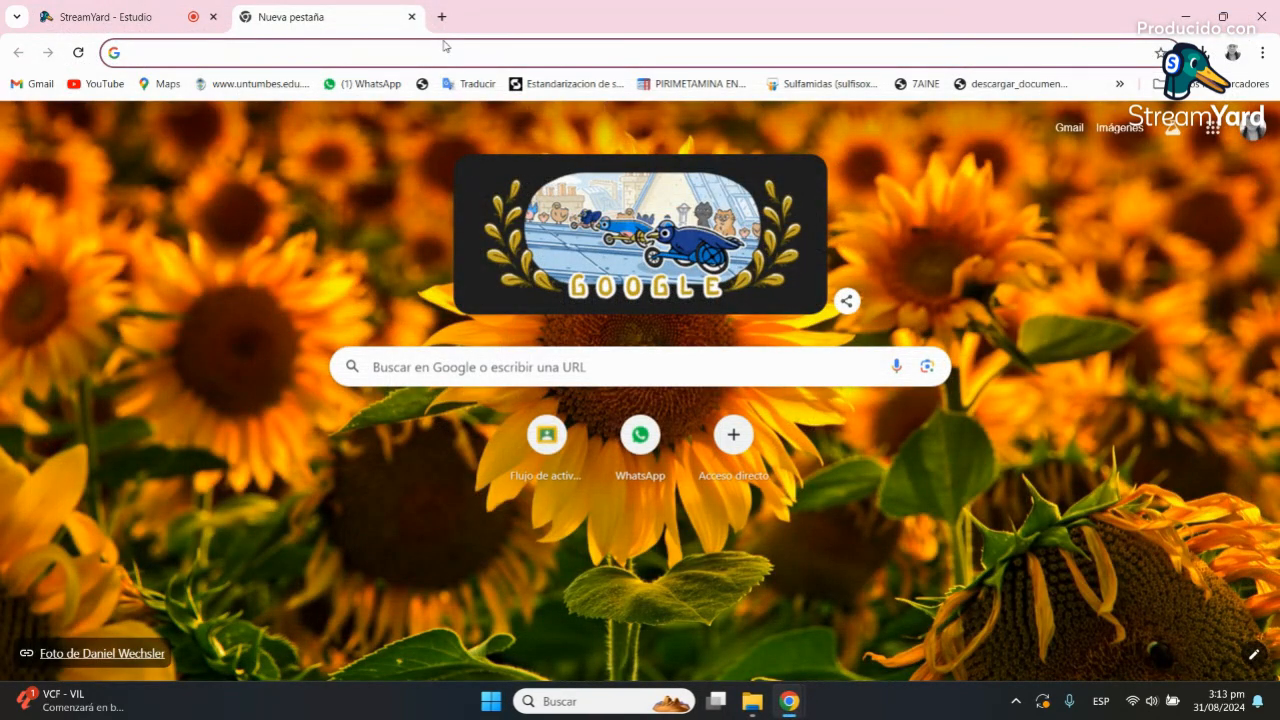
Step: Open Notepad maximized with a new empty tab
key(super)
text(note)
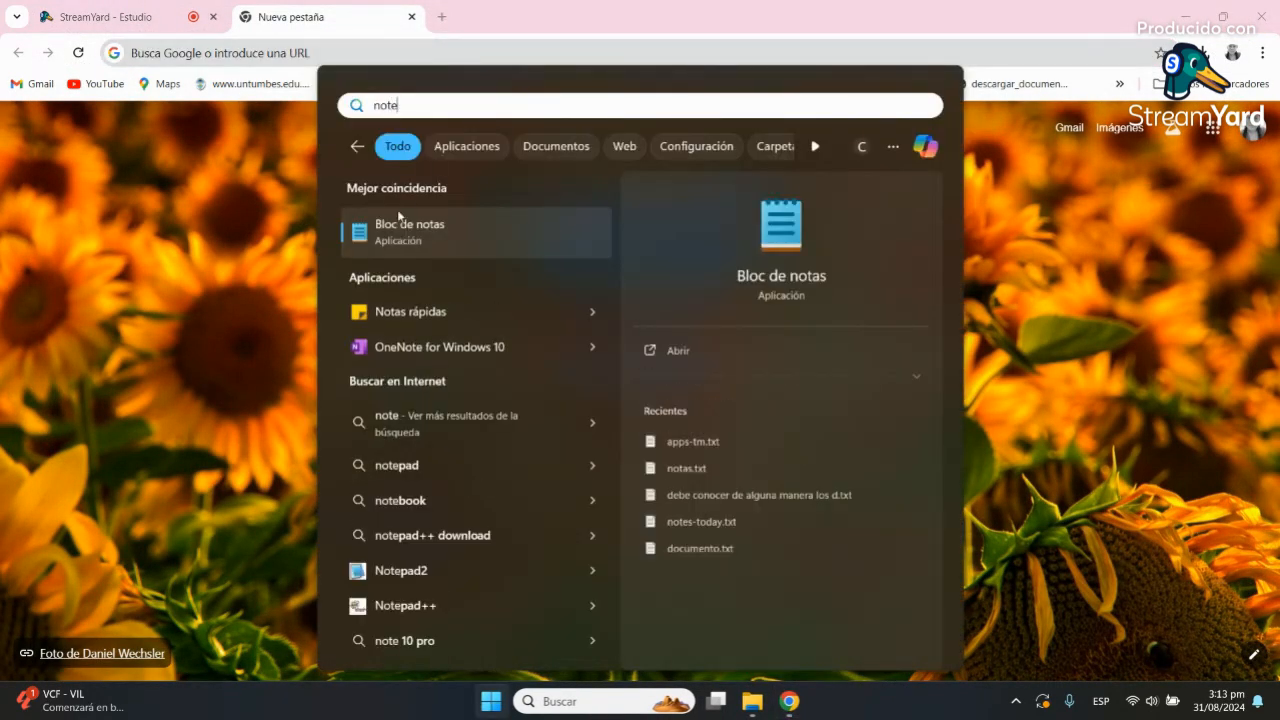
click(460, 240)
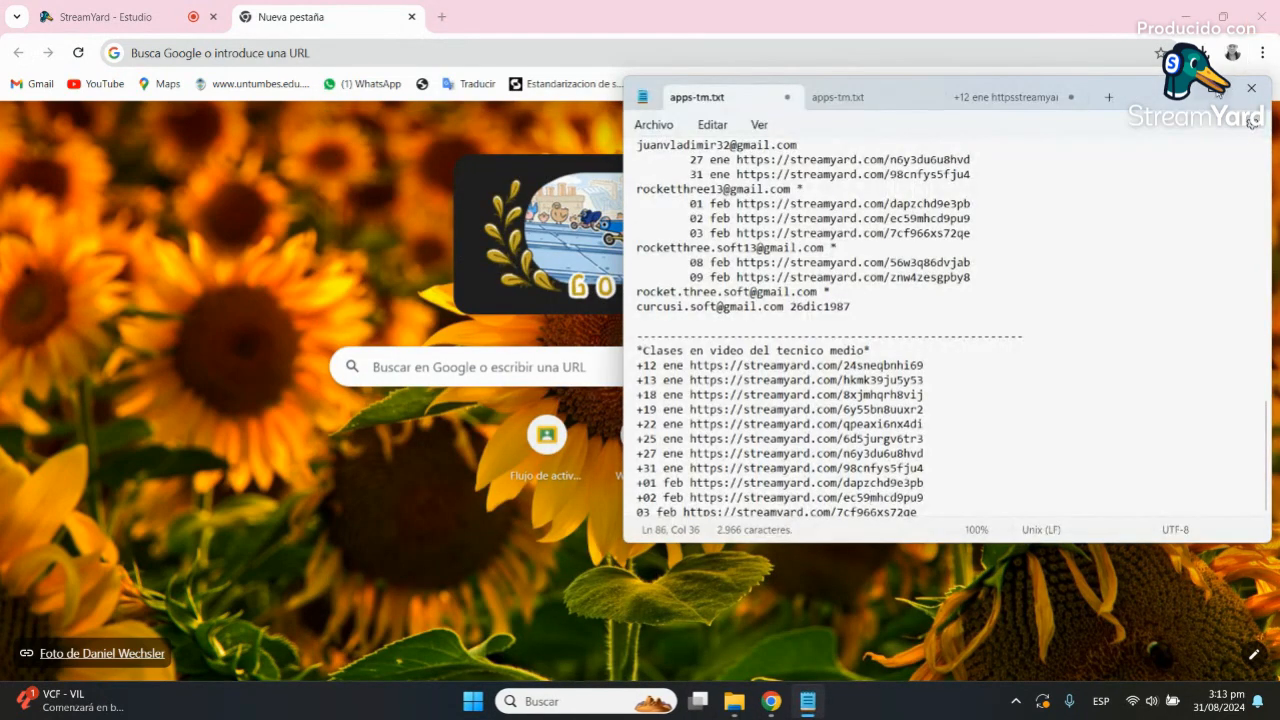
click(1216, 88)
click(656, 14)
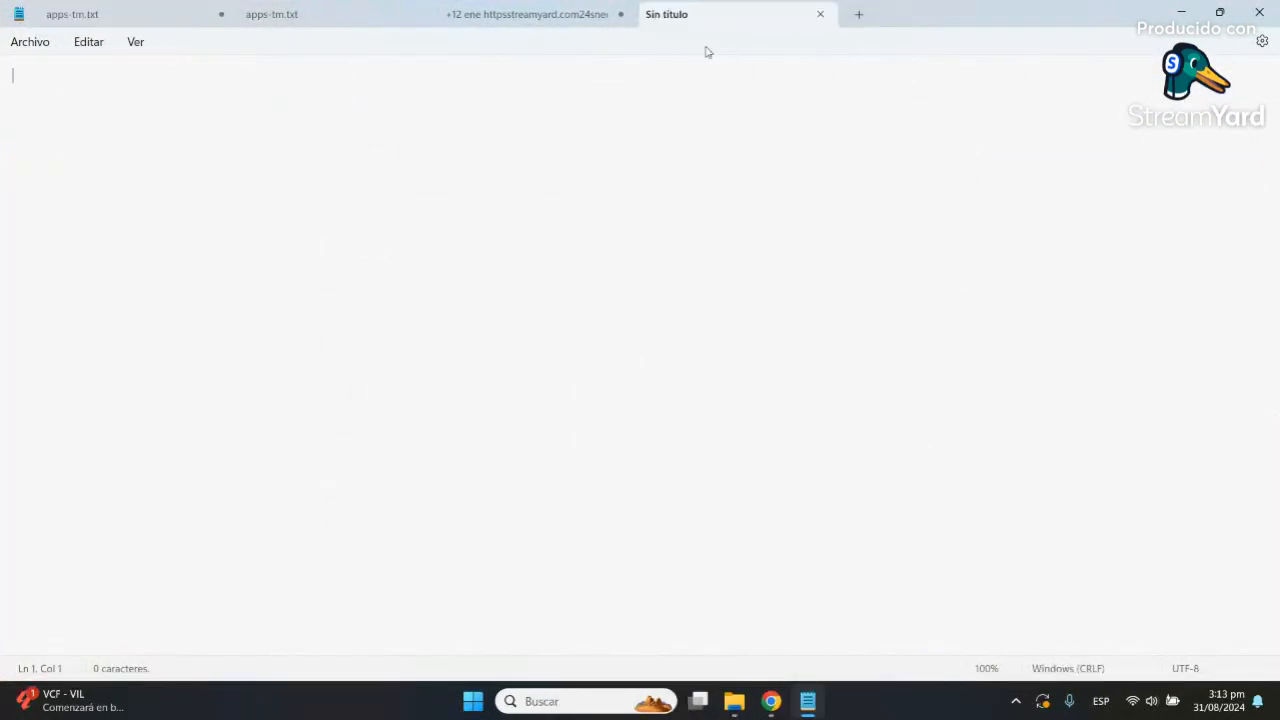
Step: Start a screen capture of the blank Notepad page, about 1798 × 852 px, and choose the Rectangle tool in dark red
click(1014, 702)
click(983, 617)
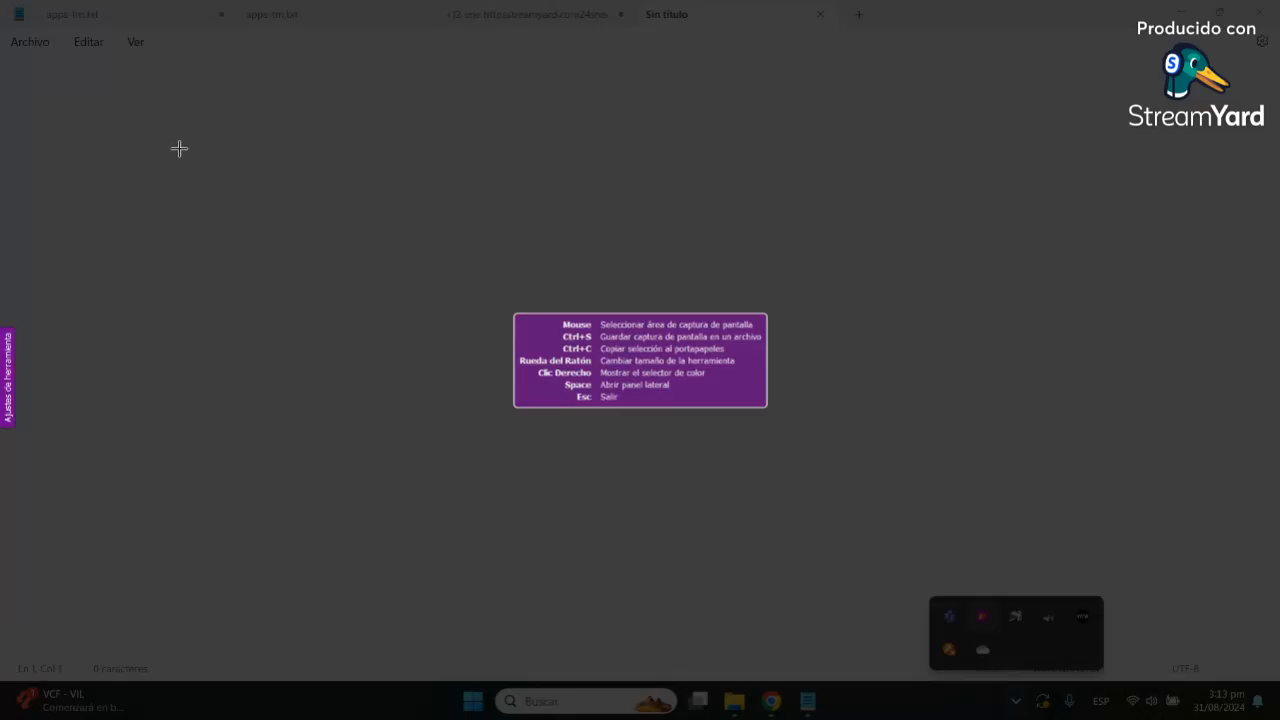
drag(53, 63, 1250, 630)
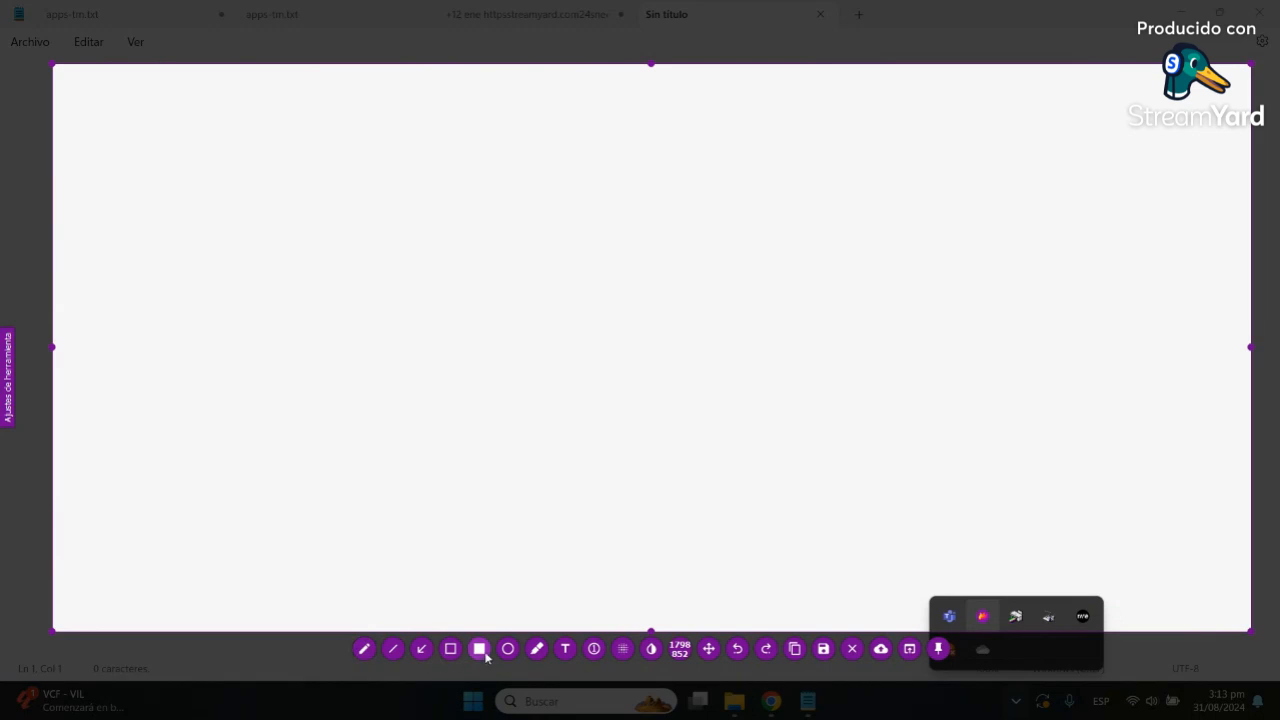
click(450, 649)
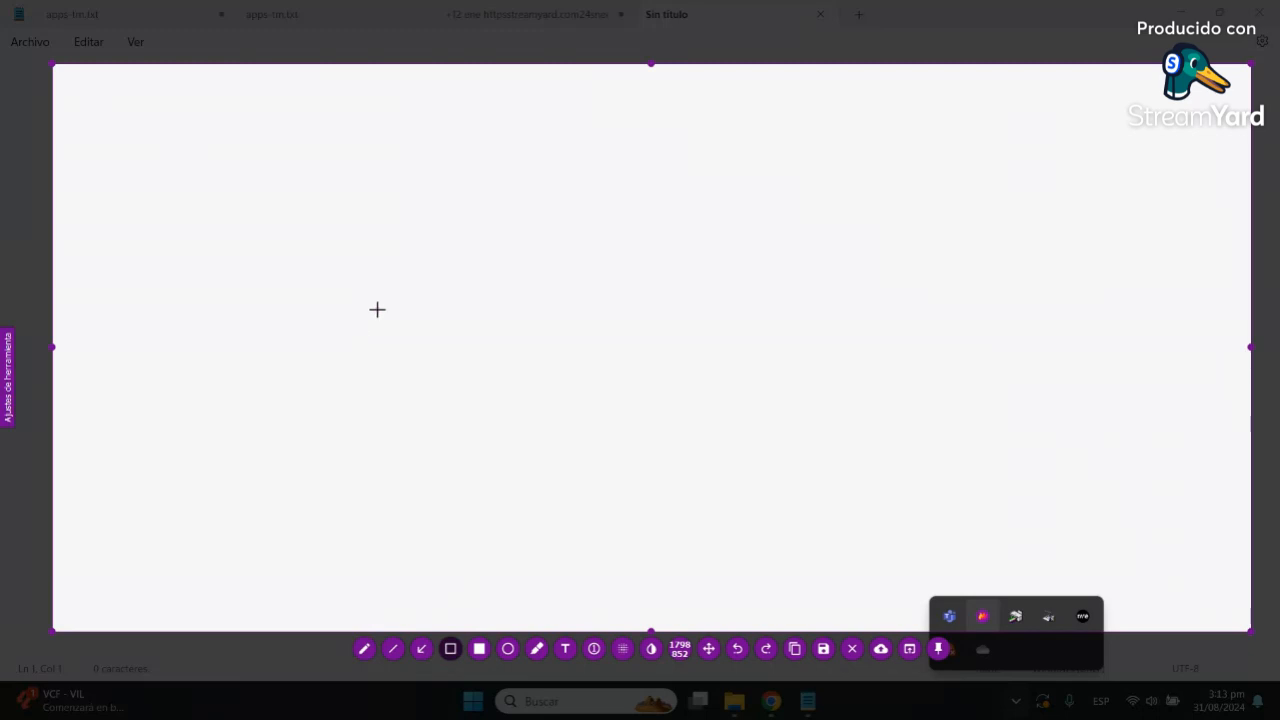
right_click(436, 223)
click(477, 236)
right_click(397, 235)
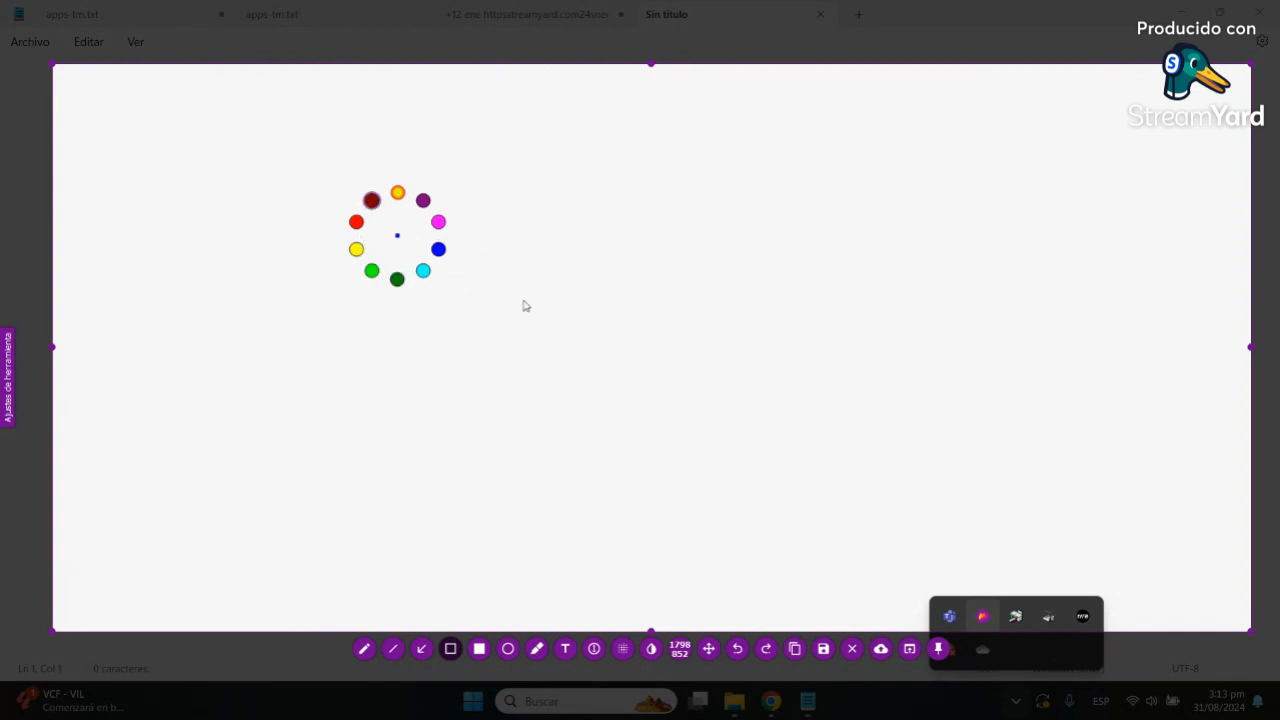
click(460, 268)
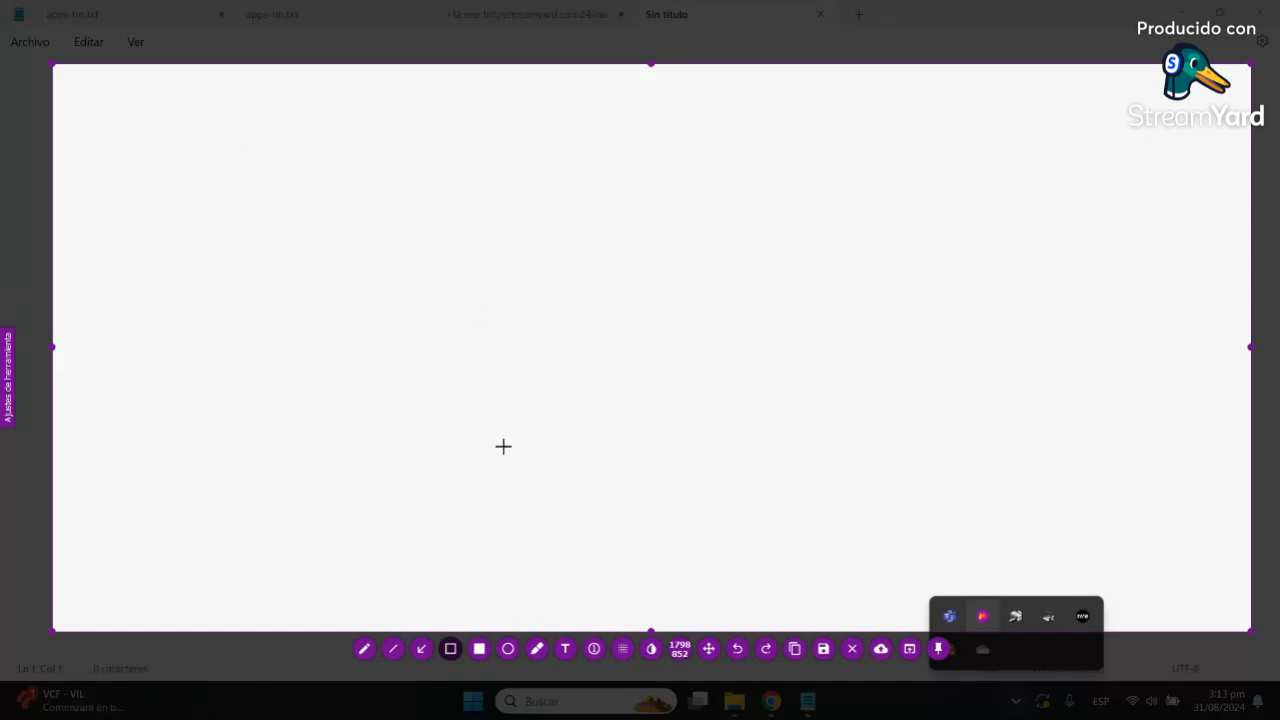
Step: Draw three dark red boxes in a row across the captured area, each with a narrow header strip
drag(162, 120, 284, 247)
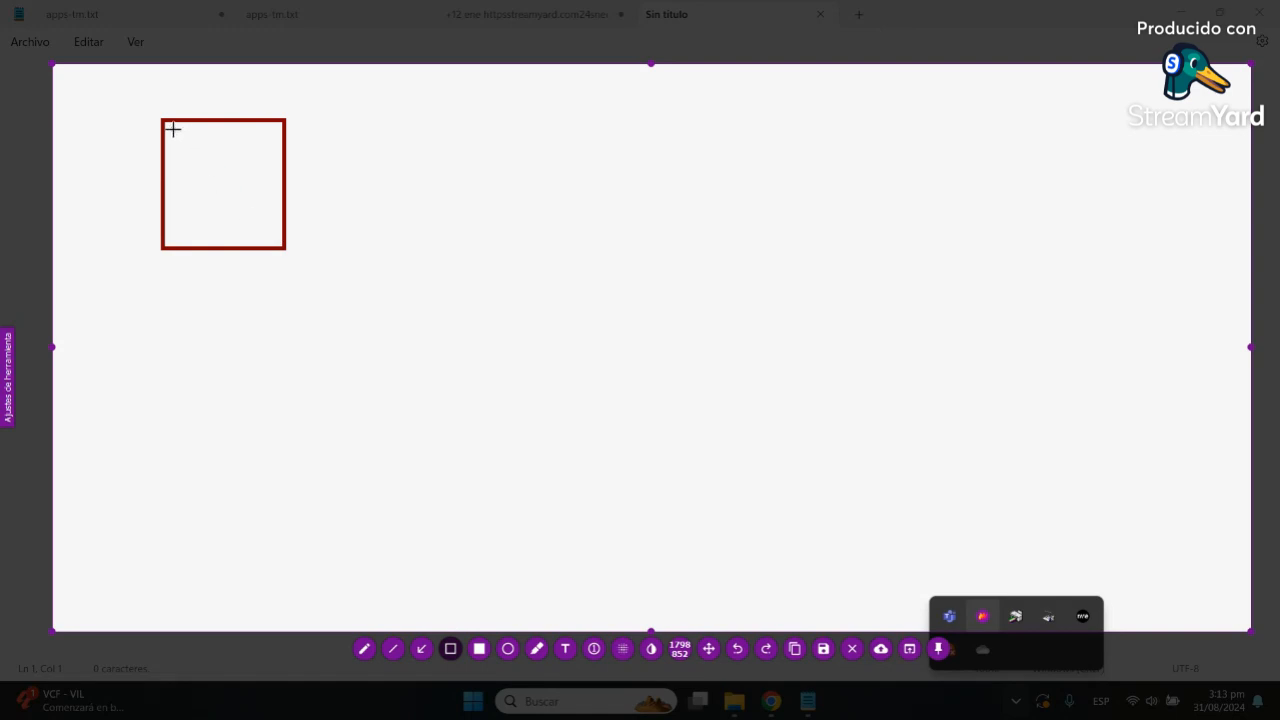
drag(158, 121, 284, 157)
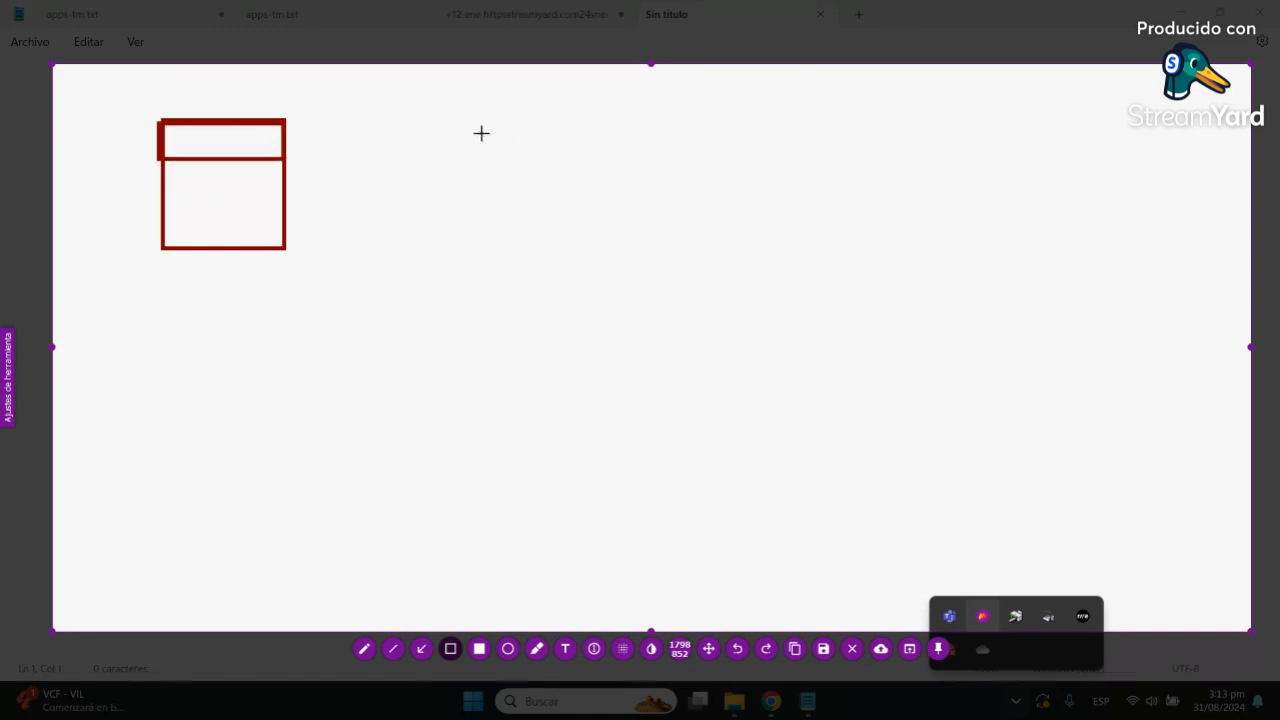
drag(463, 114, 628, 257)
drag(460, 114, 630, 153)
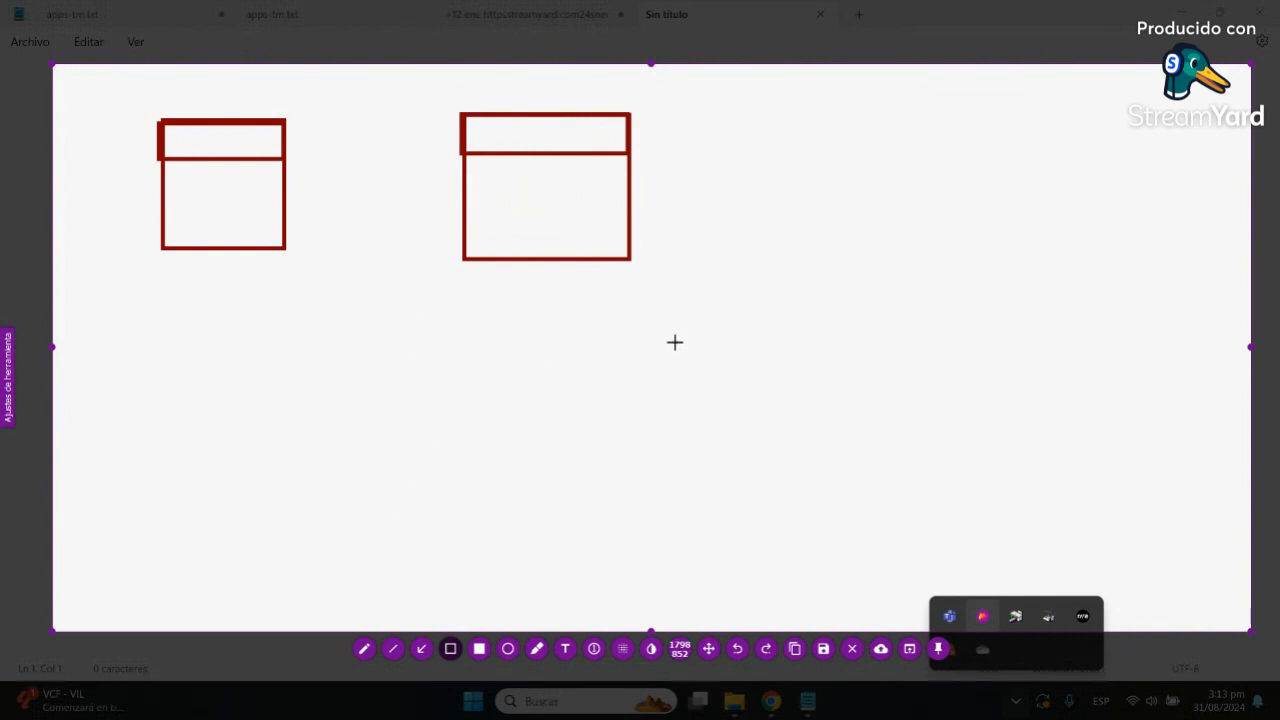
drag(767, 116, 960, 283)
drag(767, 116, 958, 156)
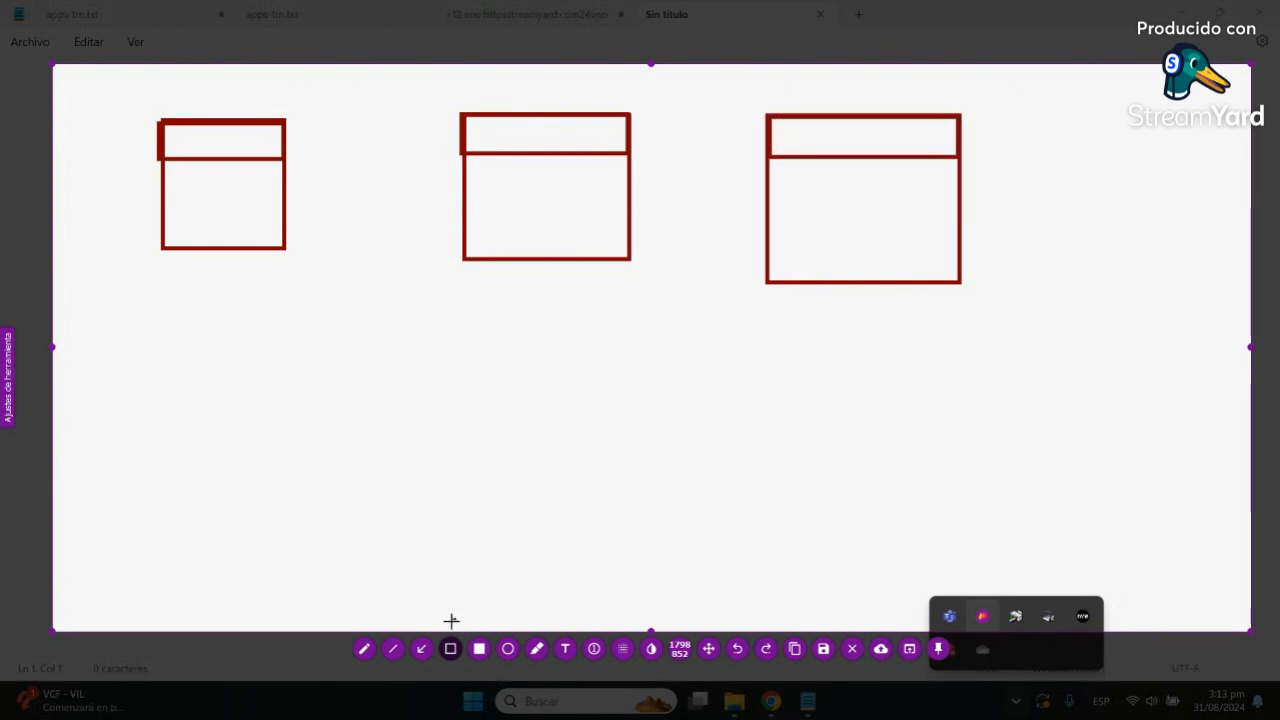
Step: Handwrite "OFICI" in cyan in the third box's header, with "Direcc" and "Ubica" below it
click(366, 649)
right_click(566, 380)
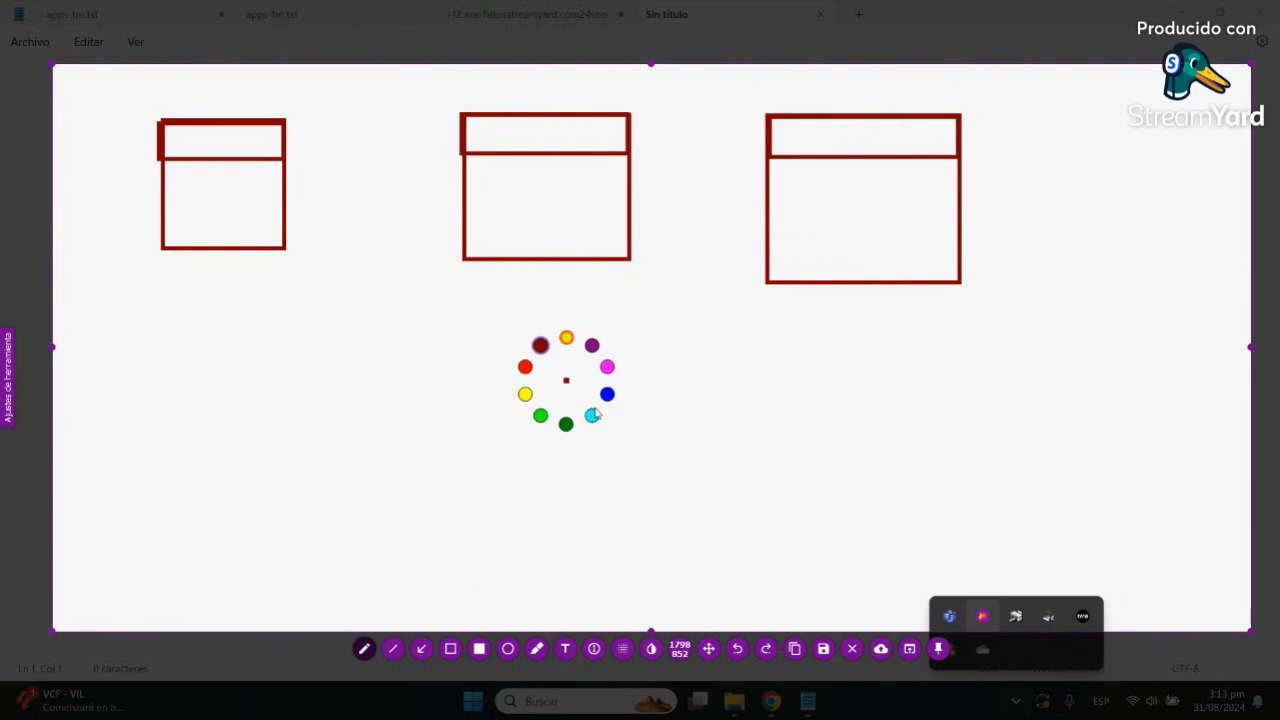
click(594, 414)
mouse_move(808, 125)
mouse_down()
mouse_move(788, 141)
mouse_move(808, 140)
mouse_move(805, 123)
mouse_move(823, 137)
mouse_move(823, 124)
mouse_move(848, 124)
mouse_move(840, 137)
mouse_move(855, 125)
mouse_move(888, 152)
mouse_move(916, 151)
mouse_up()
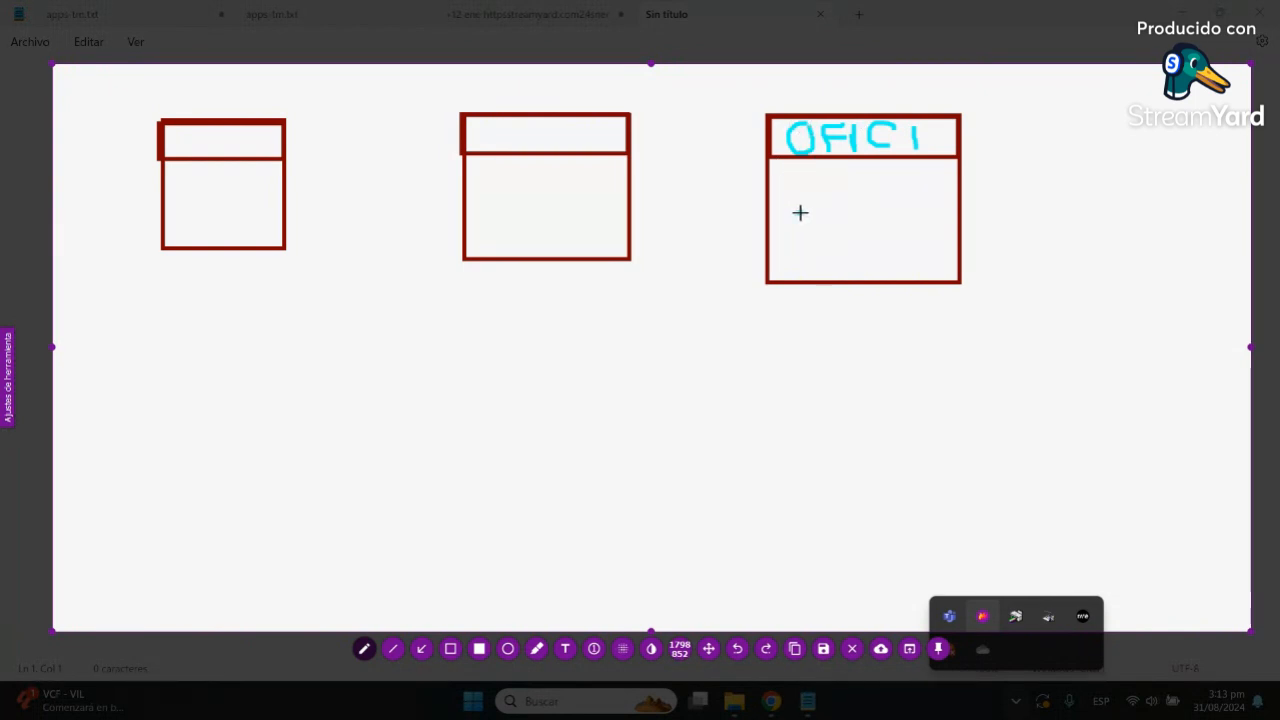
mouse_move(789, 166)
mouse_down()
mouse_move(782, 190)
mouse_move(833, 171)
mouse_move(866, 194)
mouse_move(903, 189)
mouse_up()
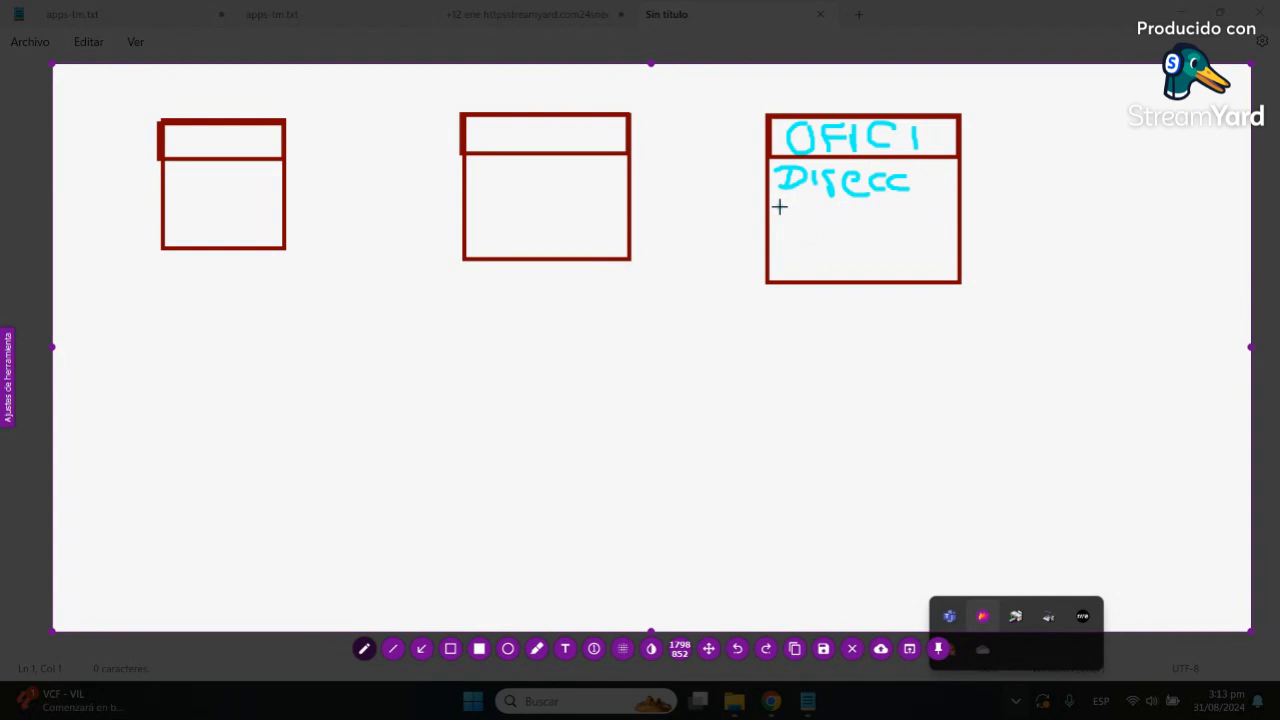
mouse_move(778, 206)
mouse_down()
mouse_move(788, 230)
mouse_move(800, 204)
mouse_move(813, 230)
mouse_move(904, 220)
mouse_up()
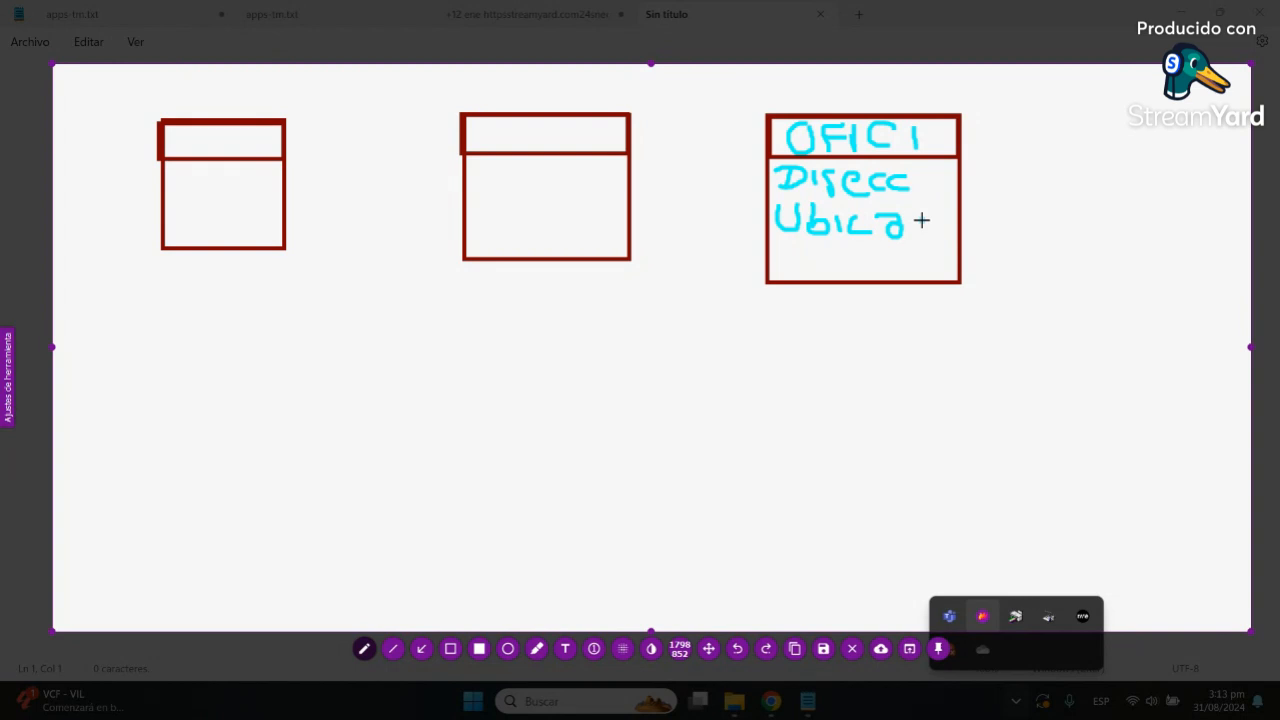
Step: Mark the two entries with cyan strokes, begin a third entry, and close the screen capture
drag(934, 218, 1020, 224)
mouse_move(938, 186)
mouse_down()
mouse_move(1003, 189)
mouse_move(989, 186)
mouse_up()
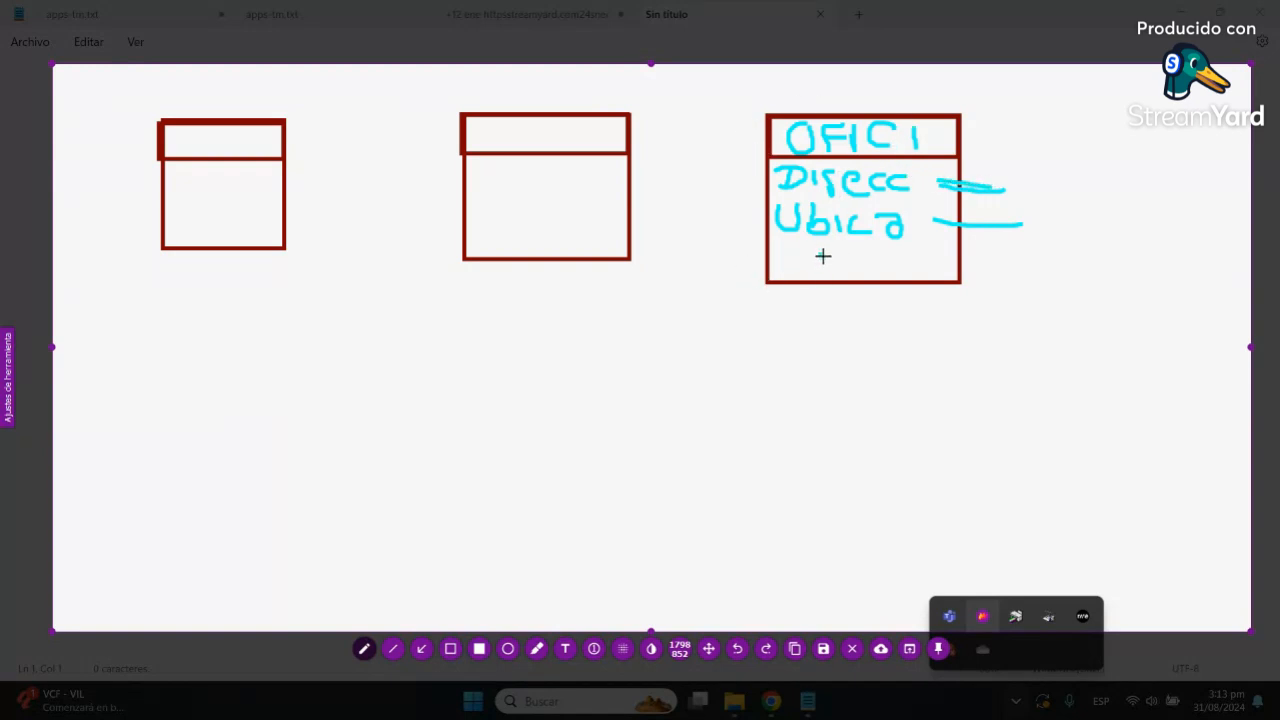
mouse_move(794, 246)
mouse_down()
mouse_move(800, 260)
mouse_move(768, 275)
mouse_up()
mouse_move(791, 249)
mouse_down()
mouse_move(785, 268)
mouse_move(806, 280)
mouse_move(778, 264)
mouse_up()
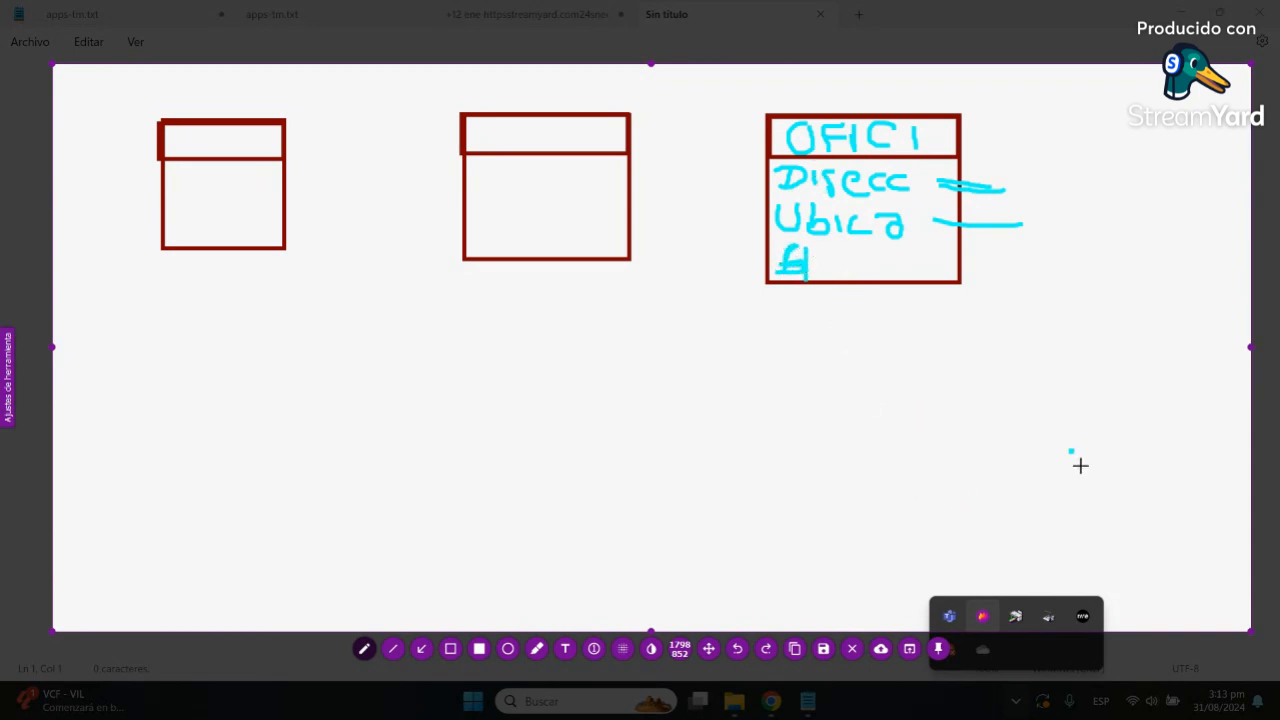
click(856, 650)
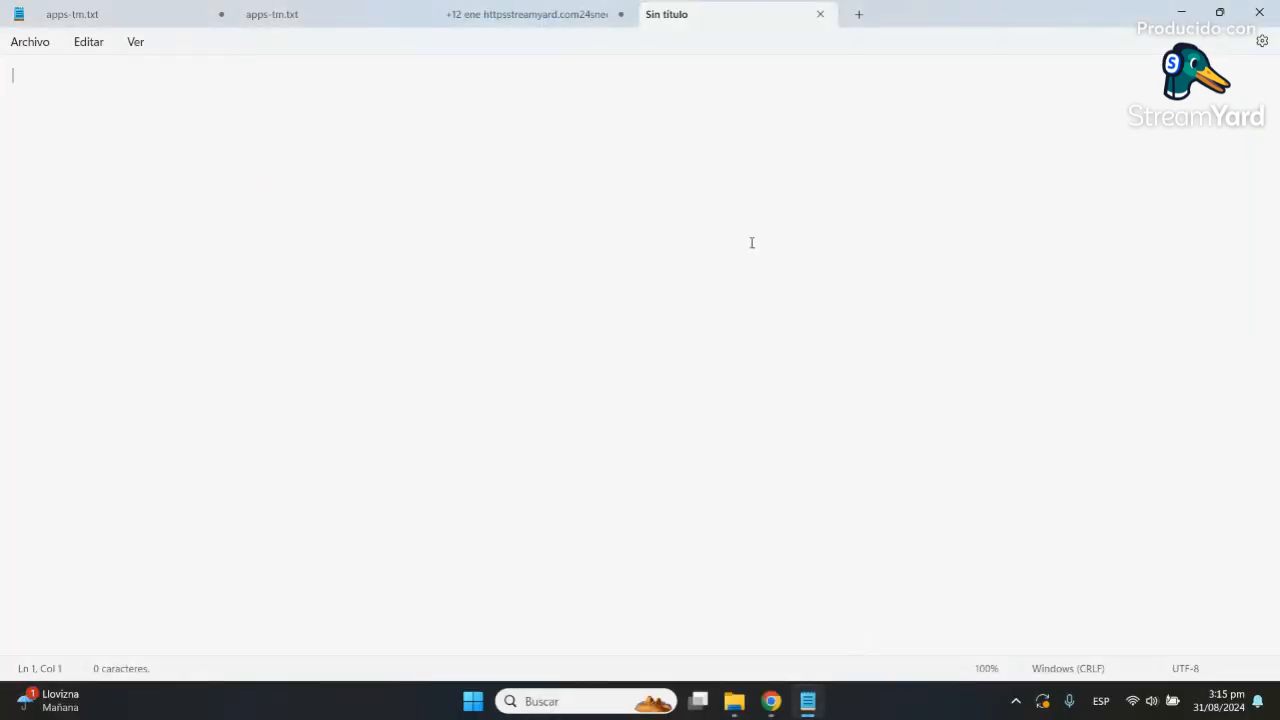
click(1262, 41)
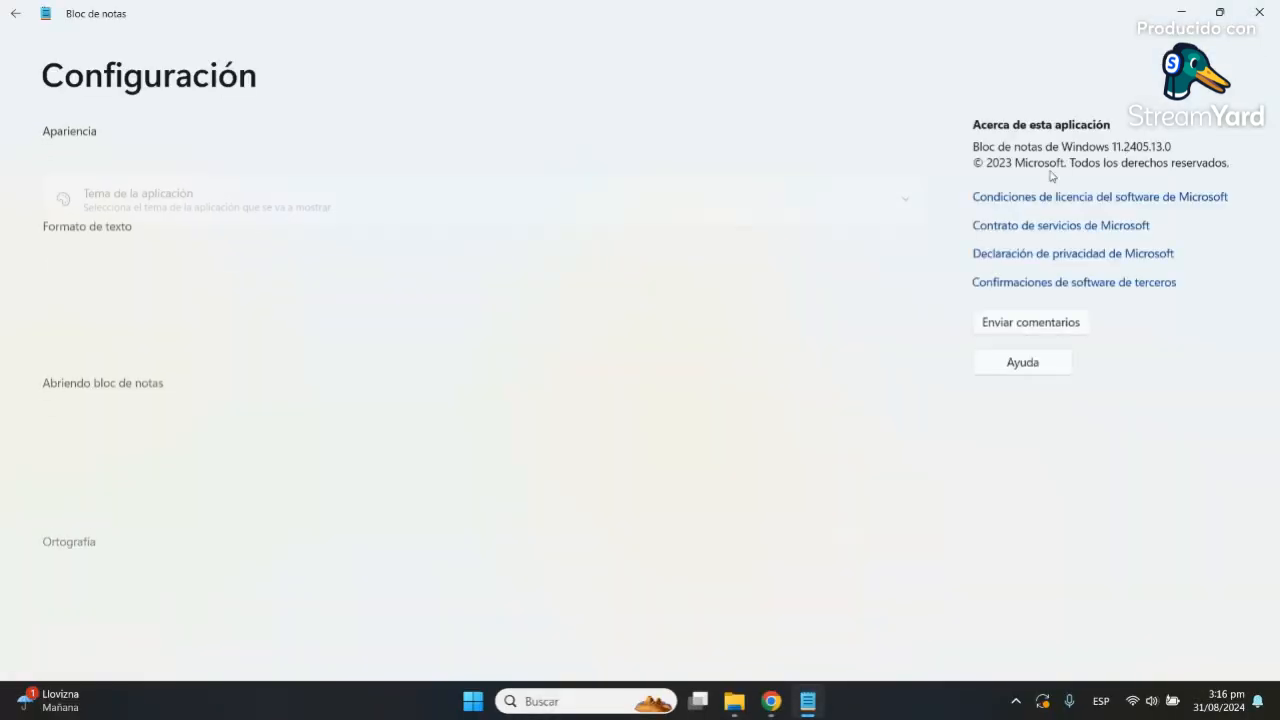
click(16, 14)
right_click(410, 243)
Step: Set Notepad's font size to 36 and return to the empty document
click(88, 42)
click(88, 42)
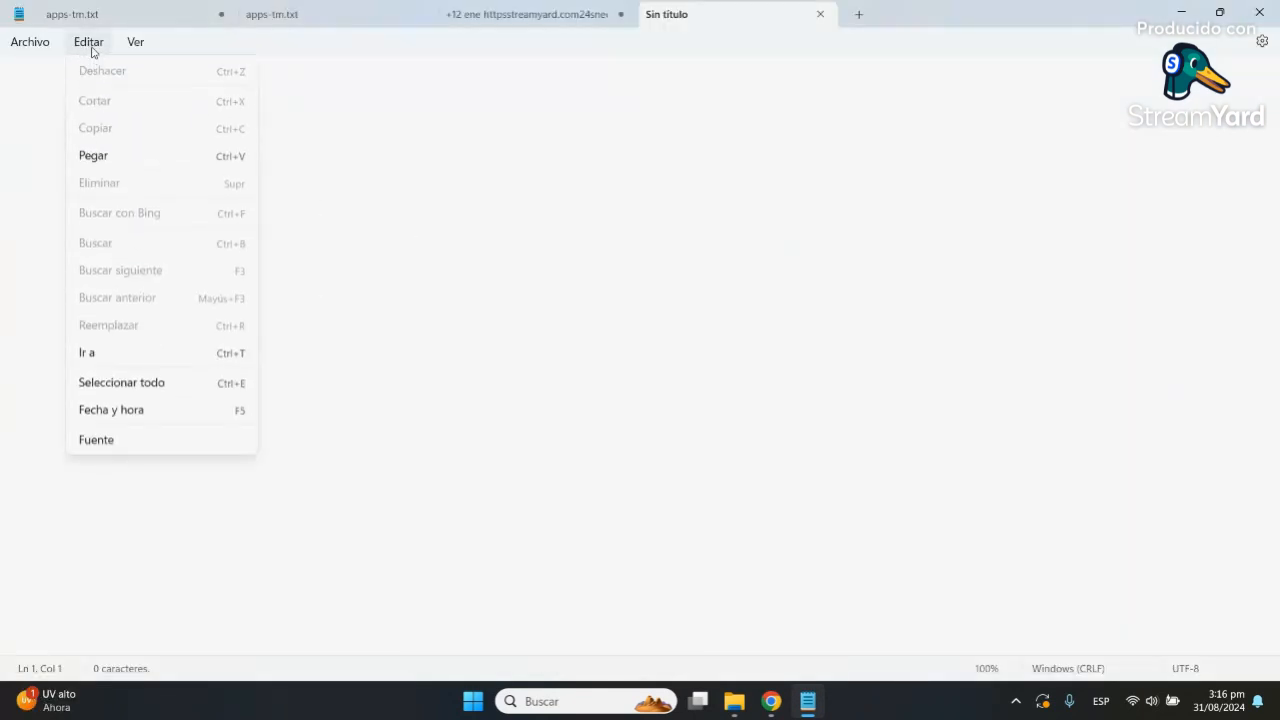
click(143, 438)
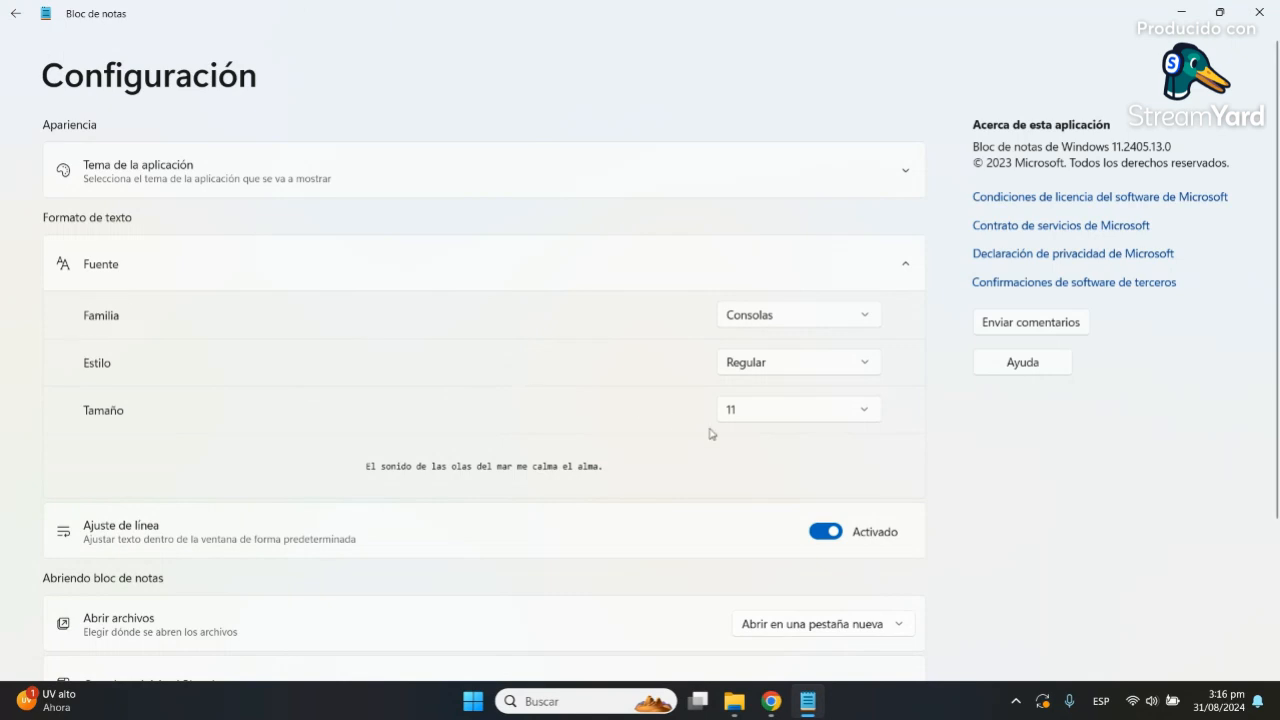
click(840, 419)
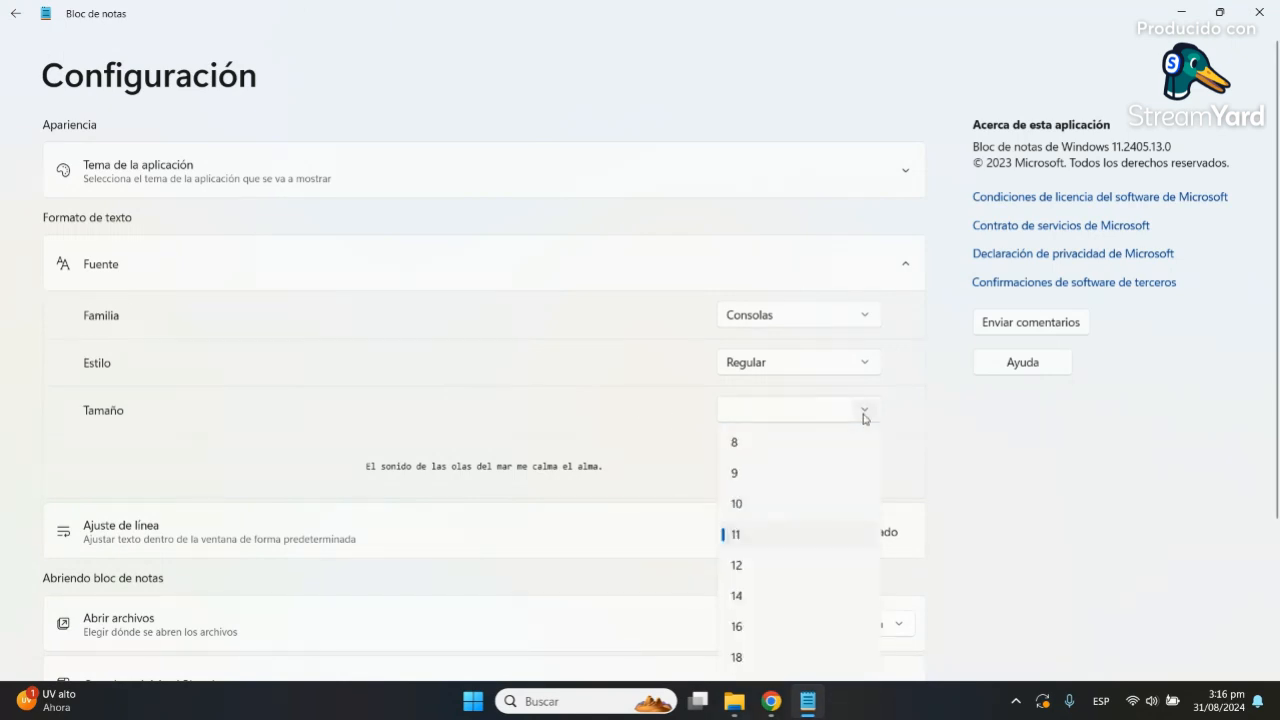
click(780, 655)
click(865, 409)
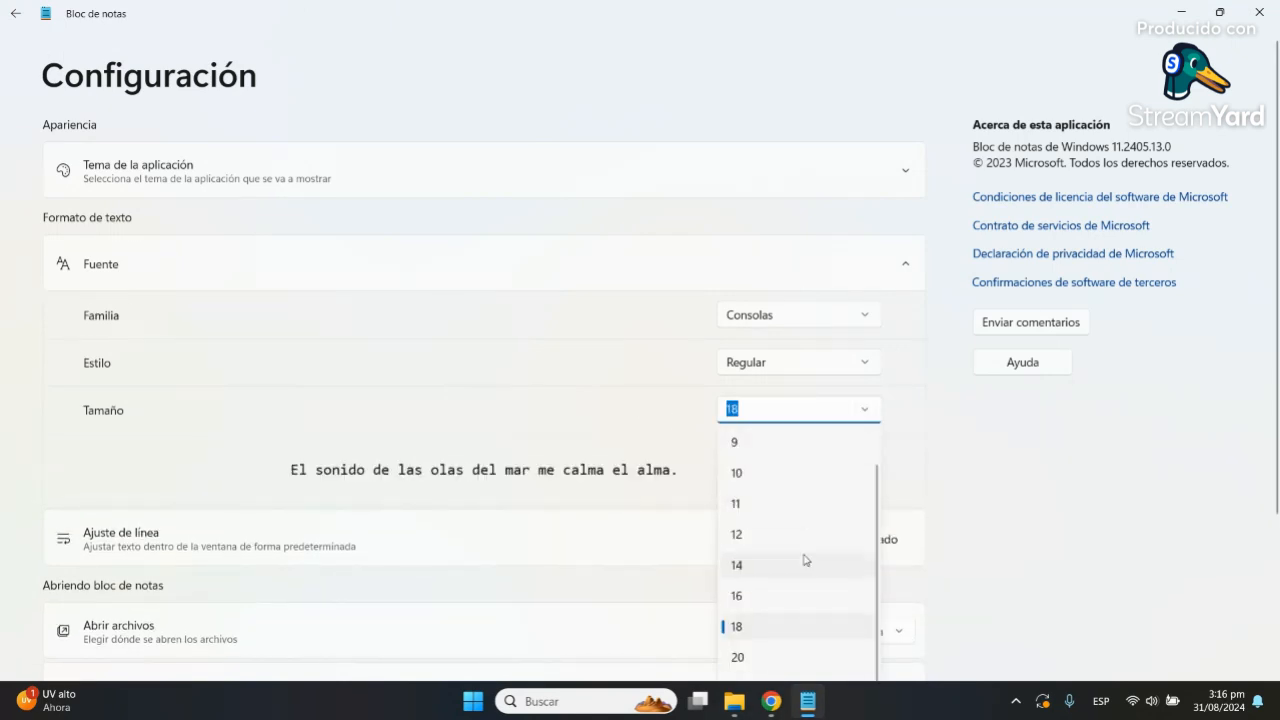
click(802, 660)
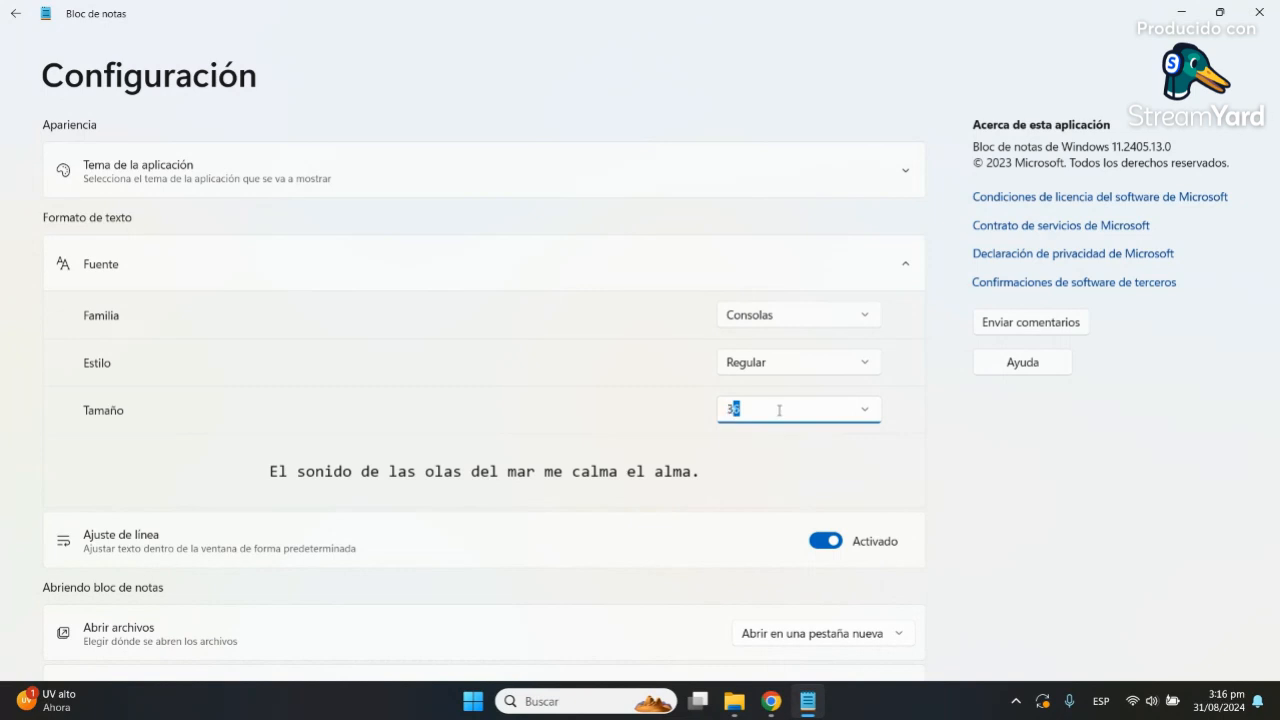
key(Return)
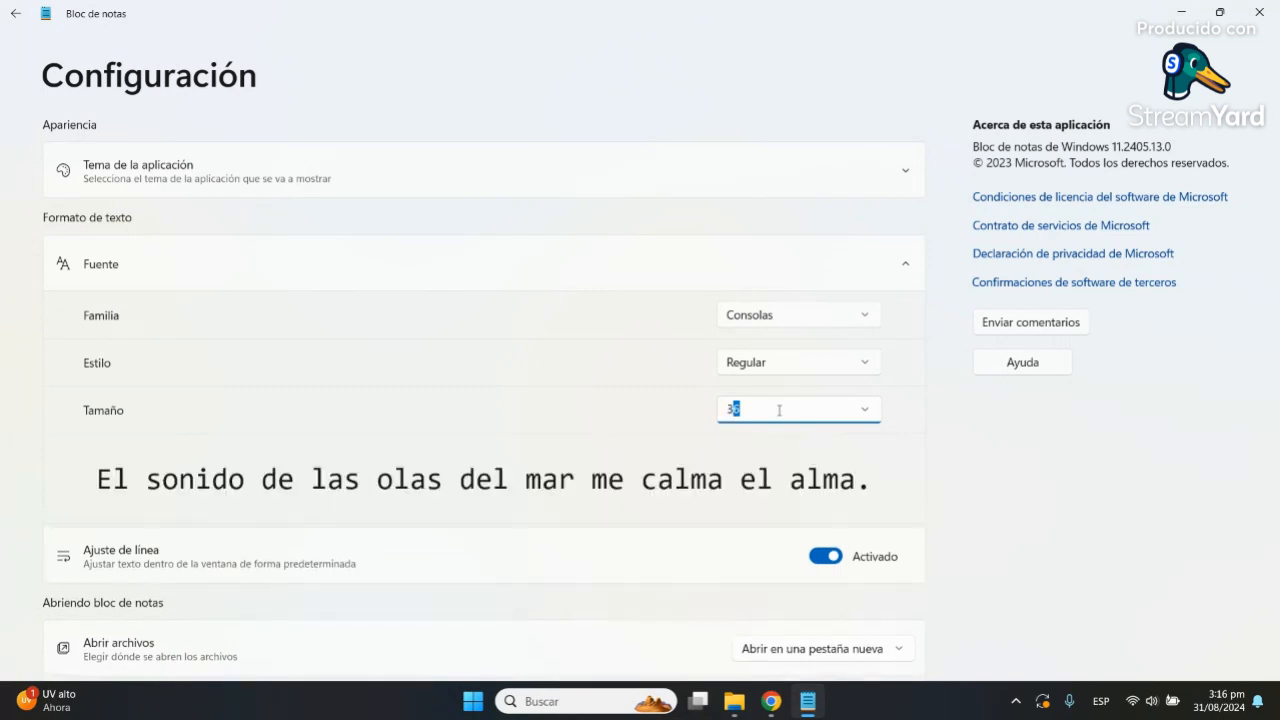
click(16, 17)
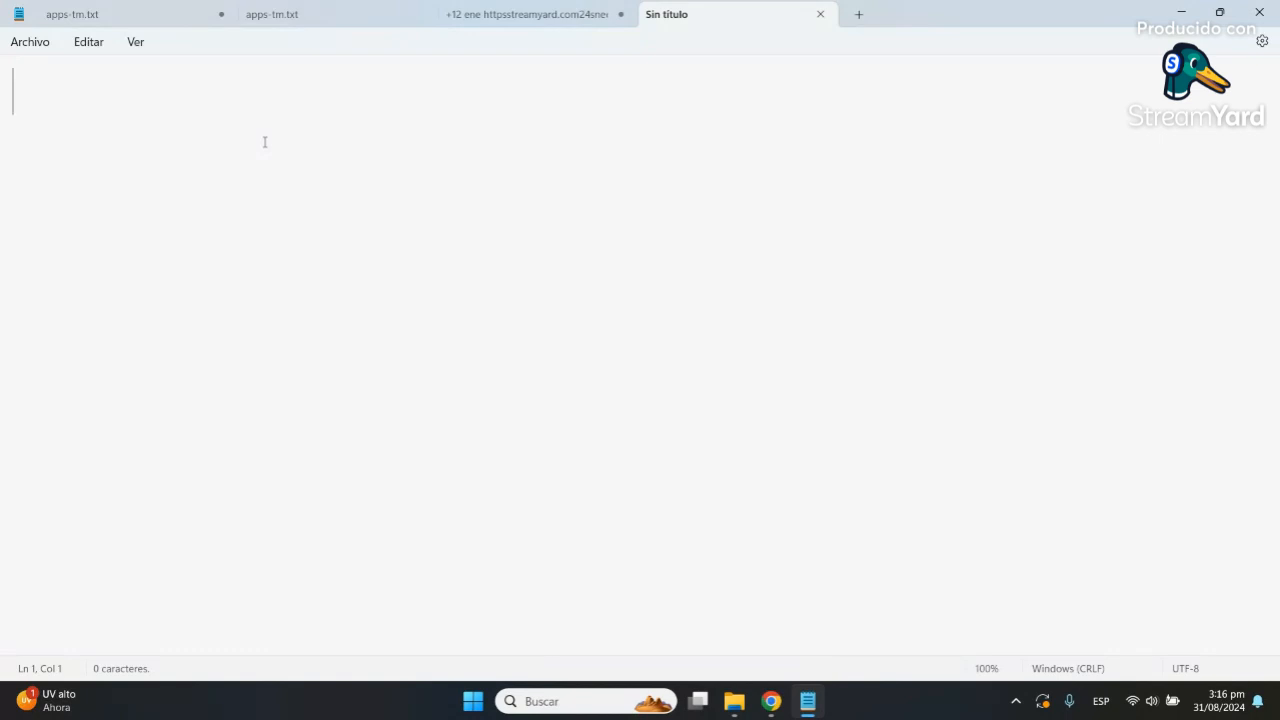
Step: Write the heading "Oficina" on the first line of the document
key(Return)
key(Return)
text(Ofici)
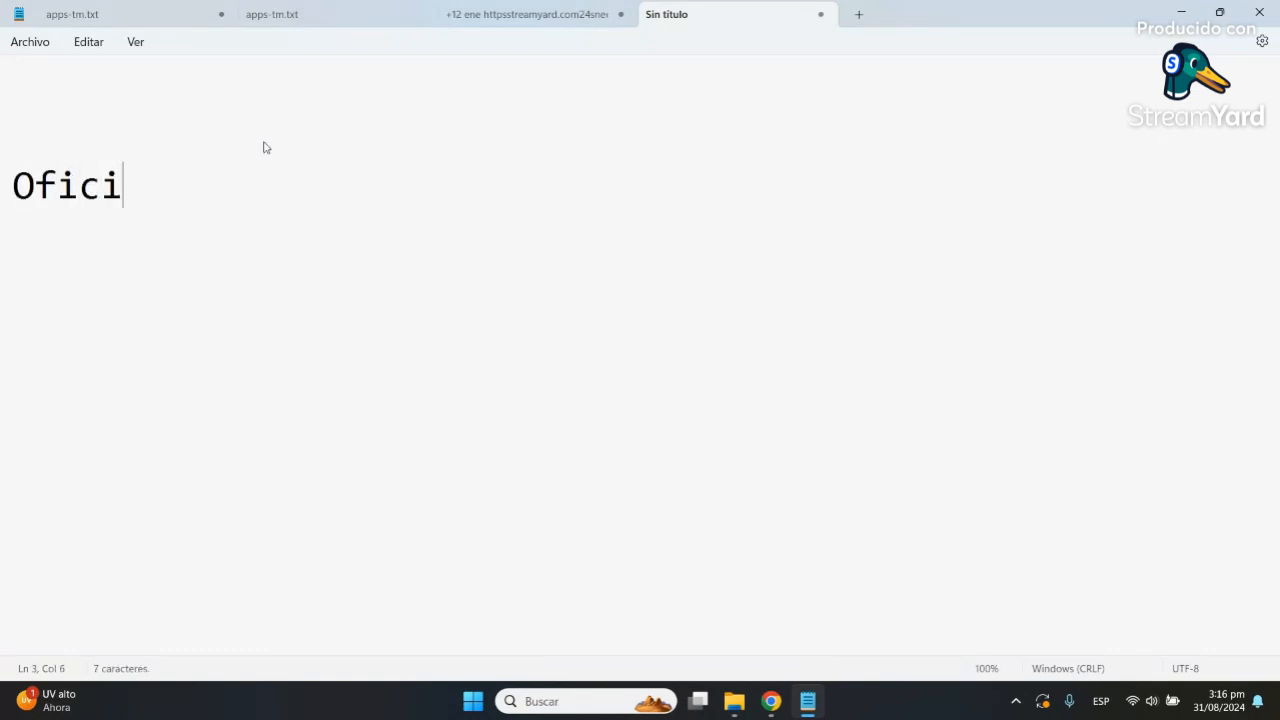
text(na)
key(BackSpace)
key(BackSpace)
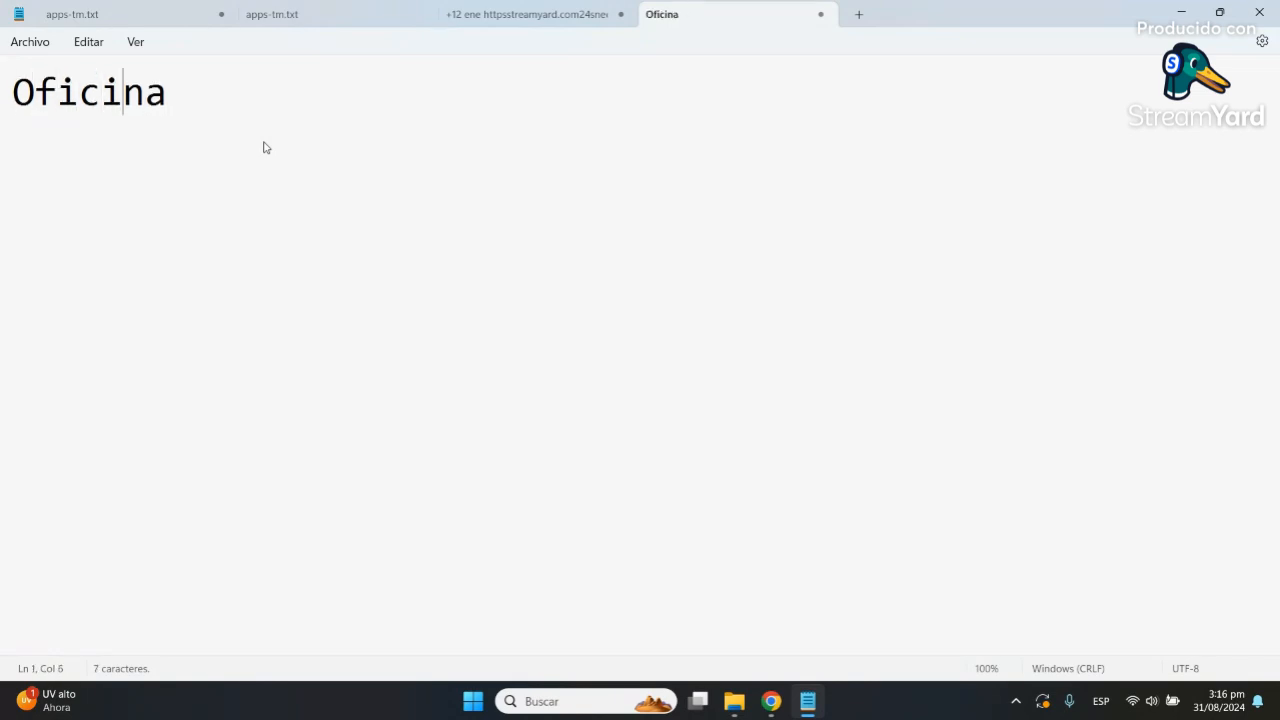
Step: Frame the "Oficina" heading with a line of nine dashes below it and another above it
key(Return)
text(---------)
key(Up)
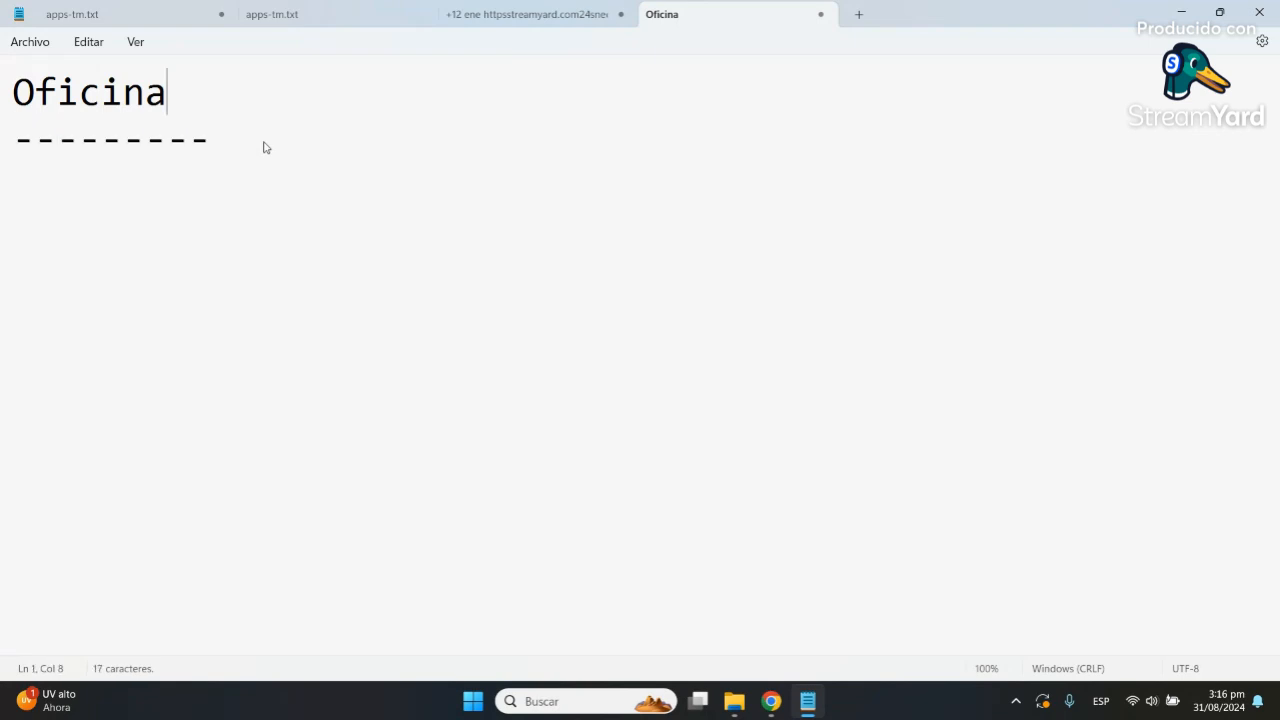
key(Return)
key(Up)
text(----------)
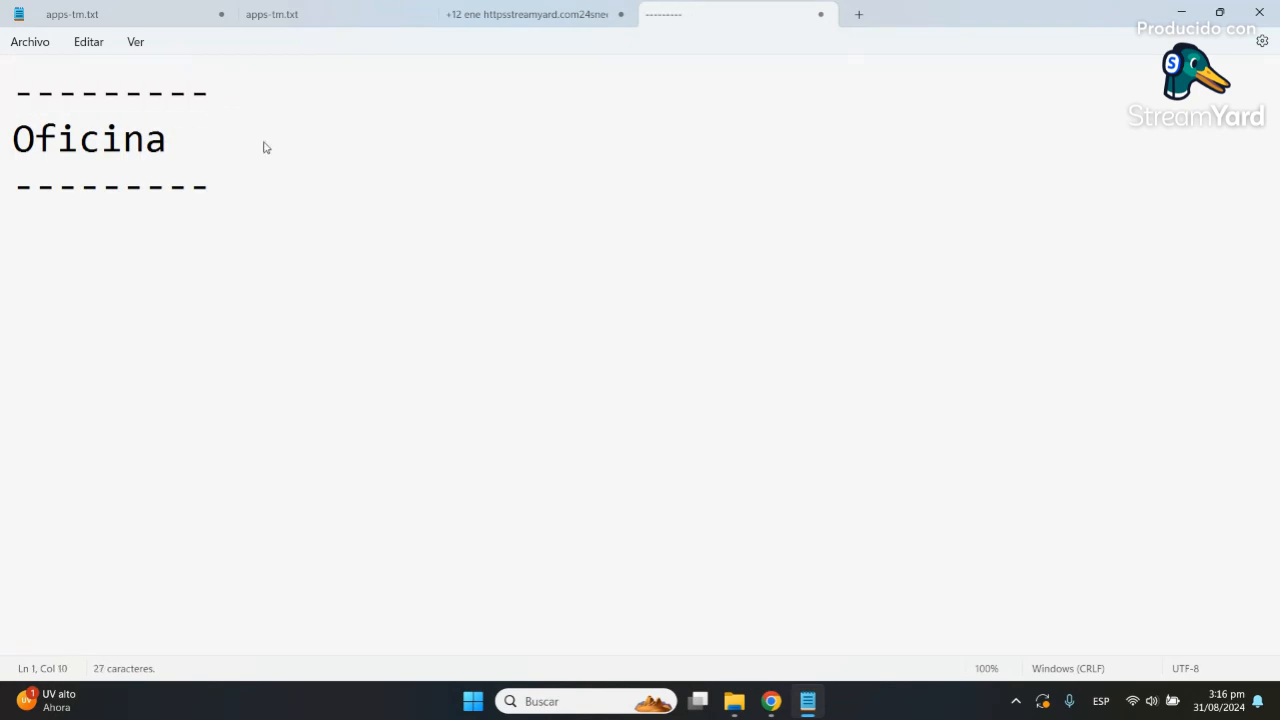
Step: List the attributes "ubicacion" and "direccion" on separate lines below the framed Oficina heading
key(Down)
key(Down)
text(ubicacion)
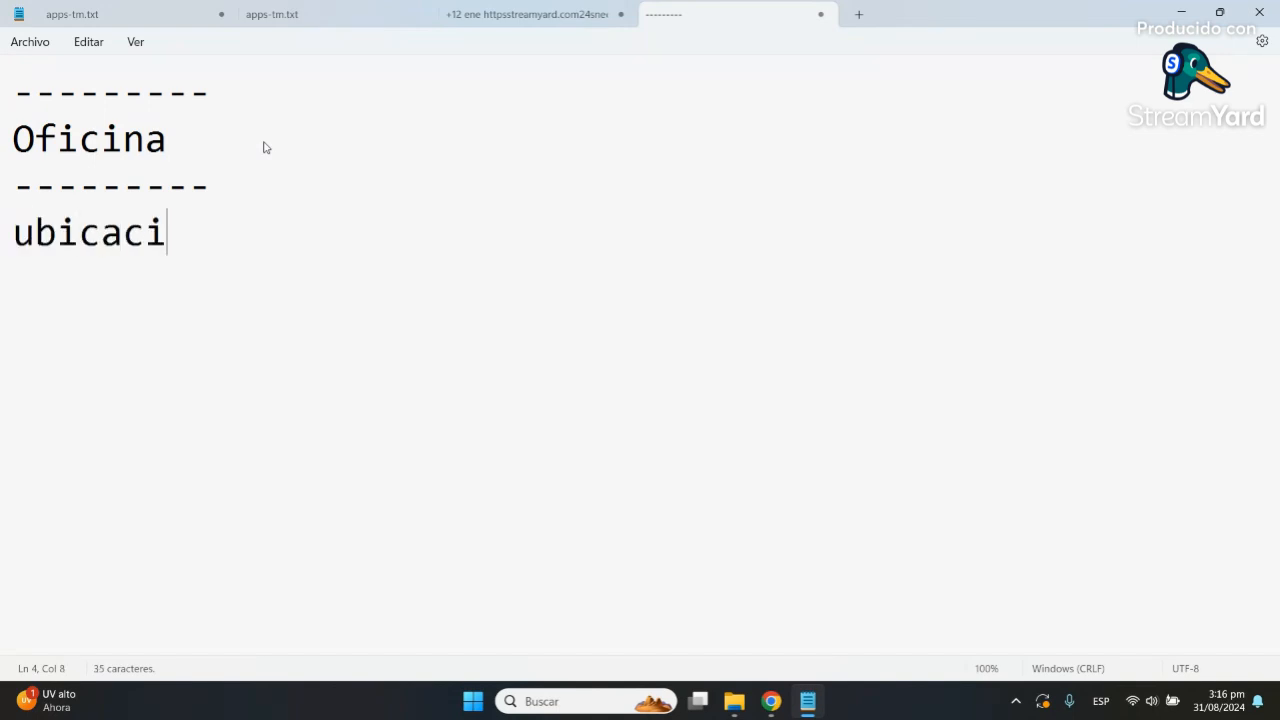
key(Return)
text(dire)
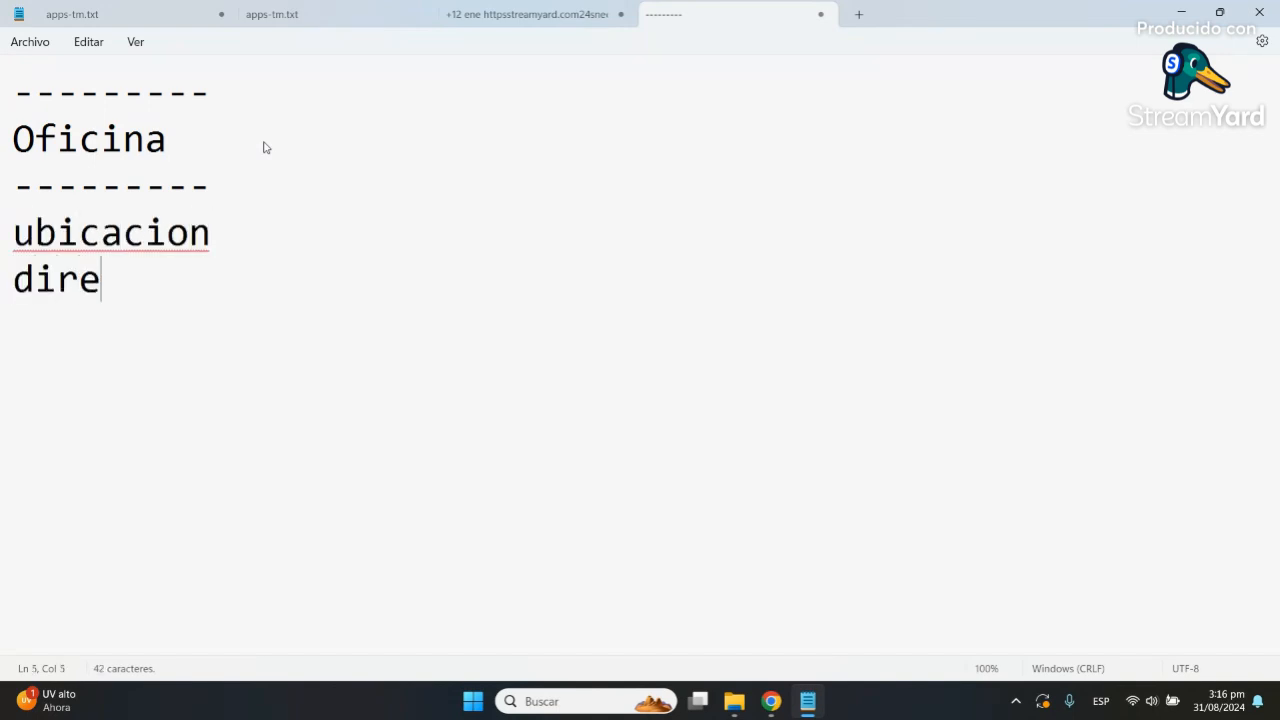
text(ccion)
key(Return)
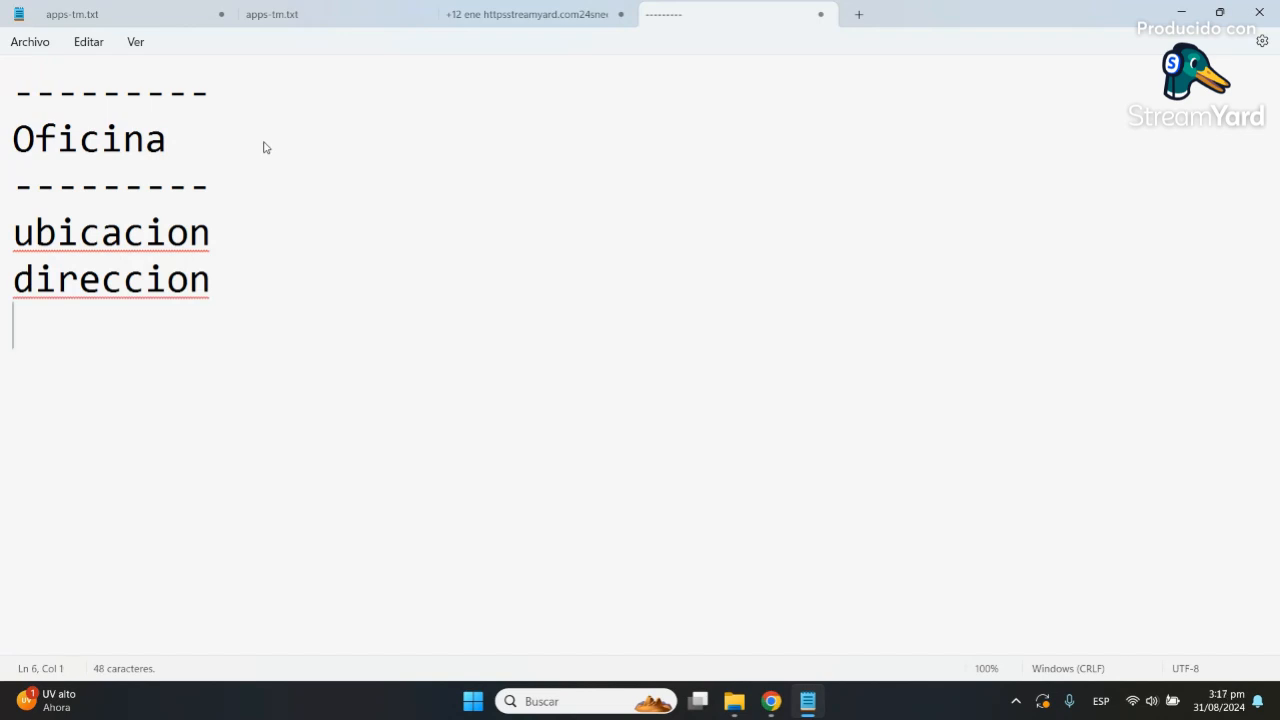
Step: Add the attributes "horarioApertura" and "horaCierre" on separate lines below direccion
text(hora)
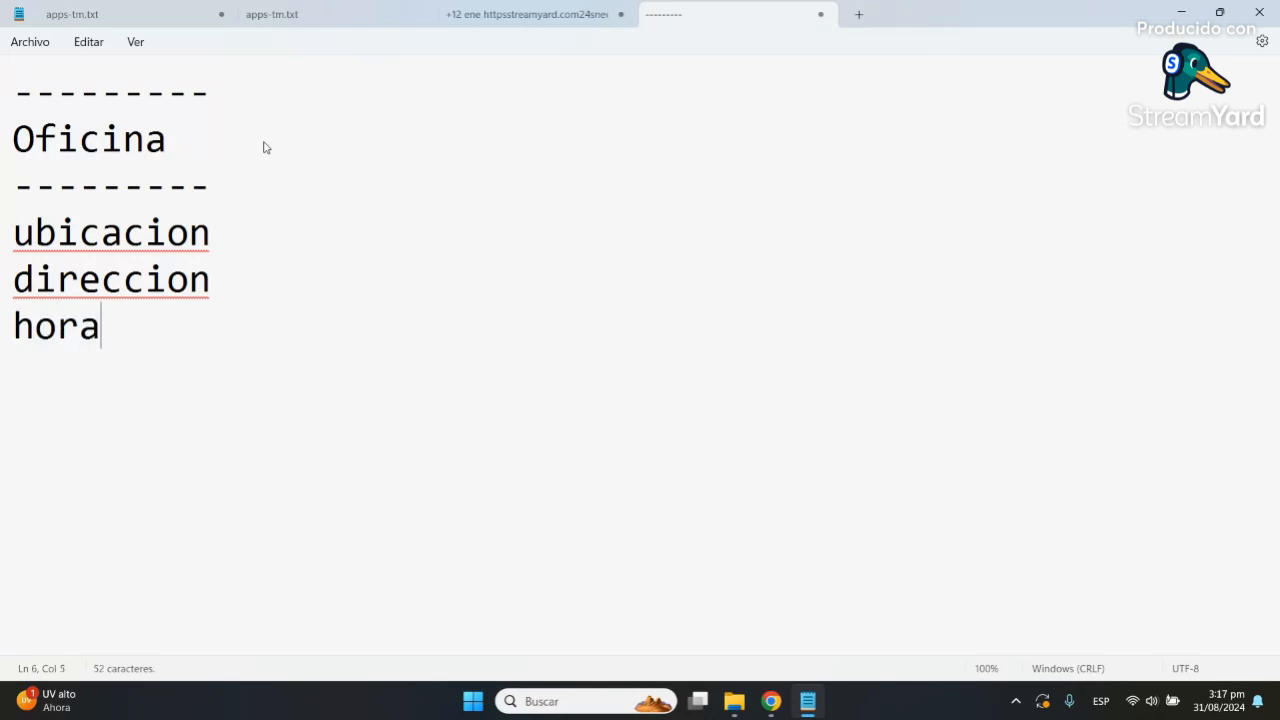
text(rio)
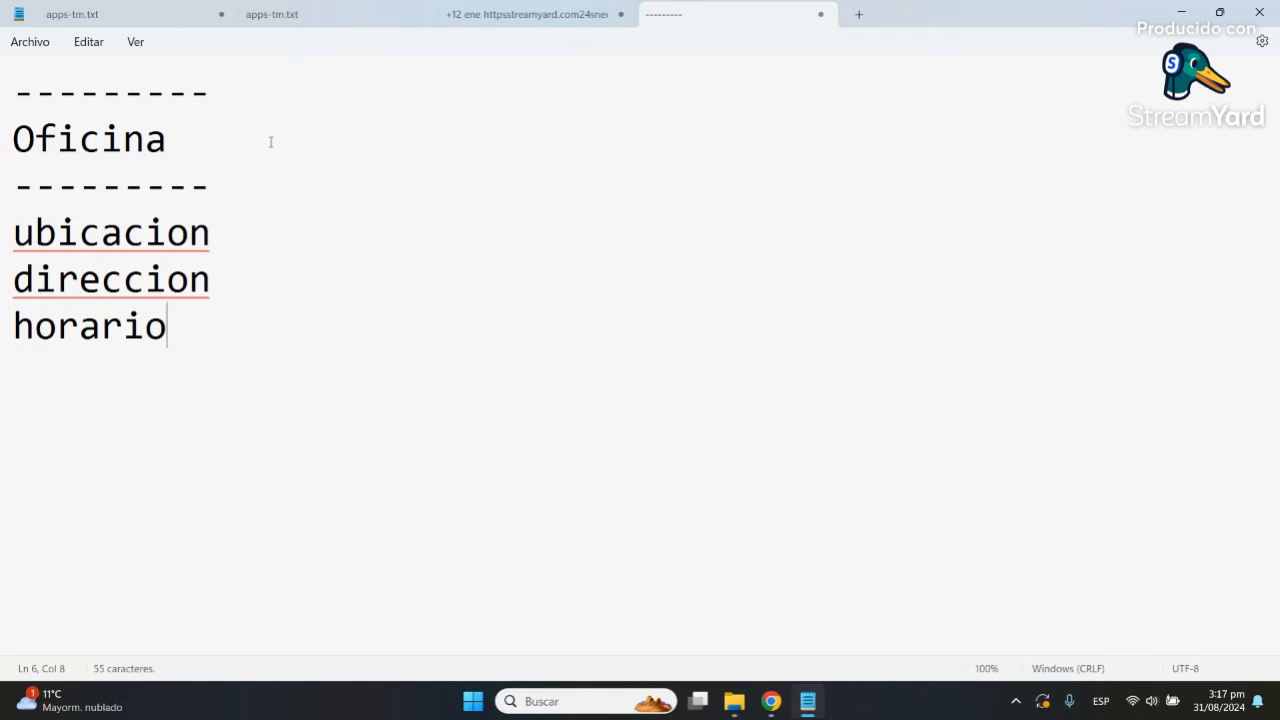
text(Apert)
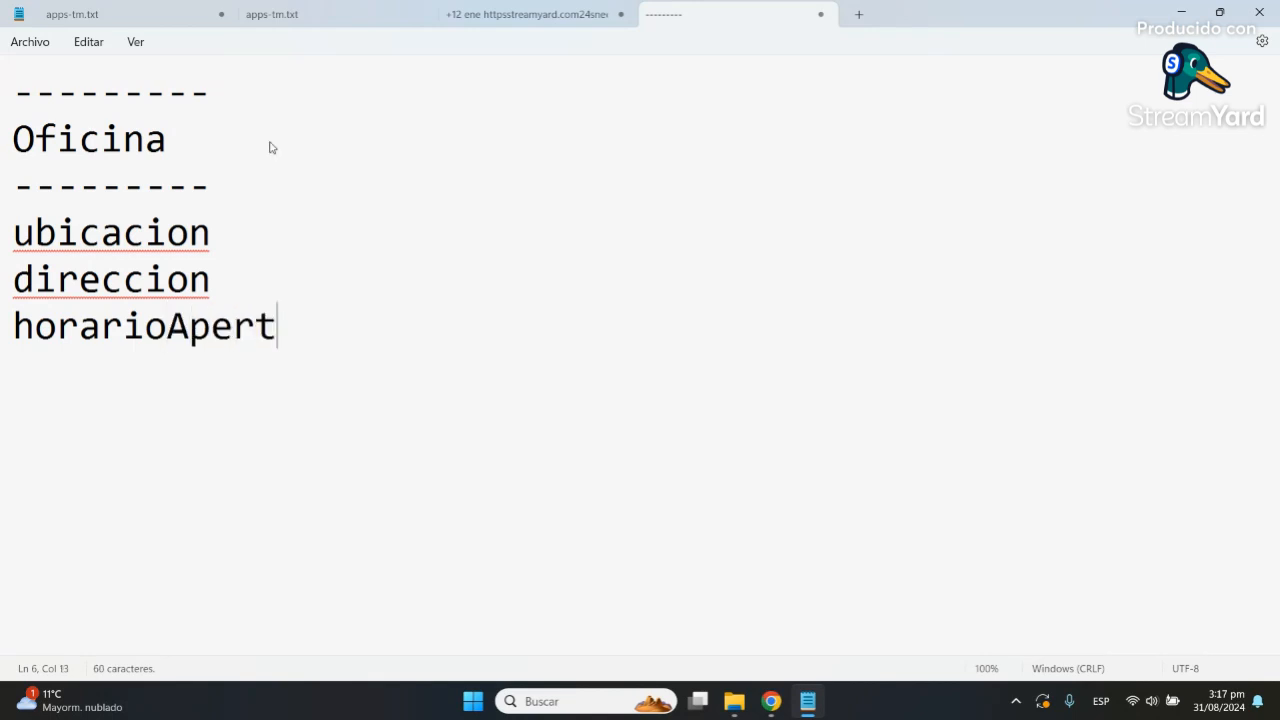
text(ura)
key(Return)
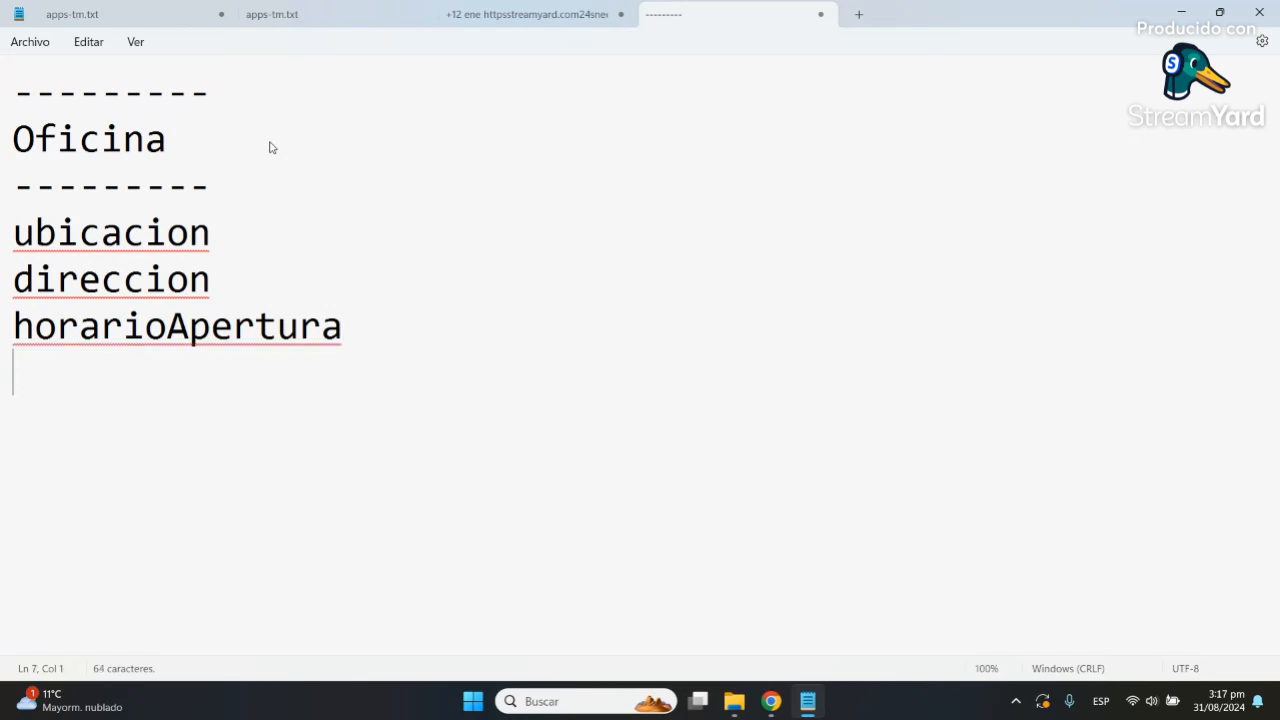
text(hora)
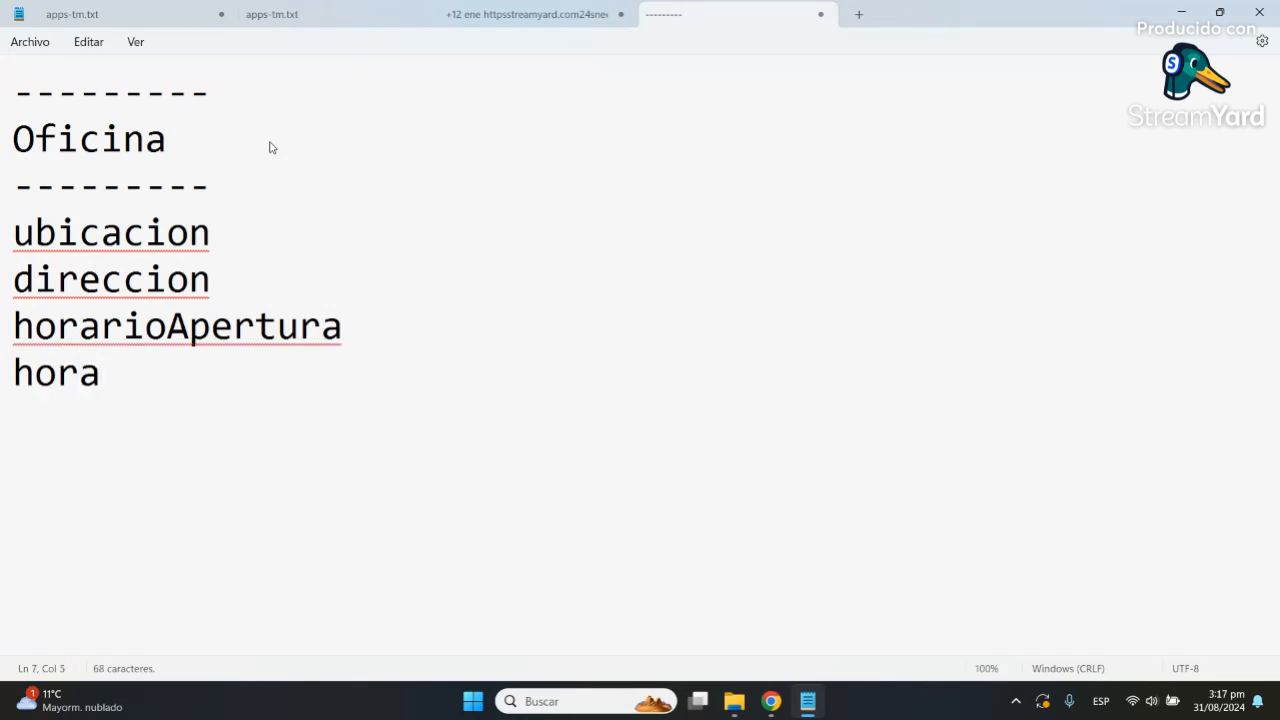
text(Cierre)
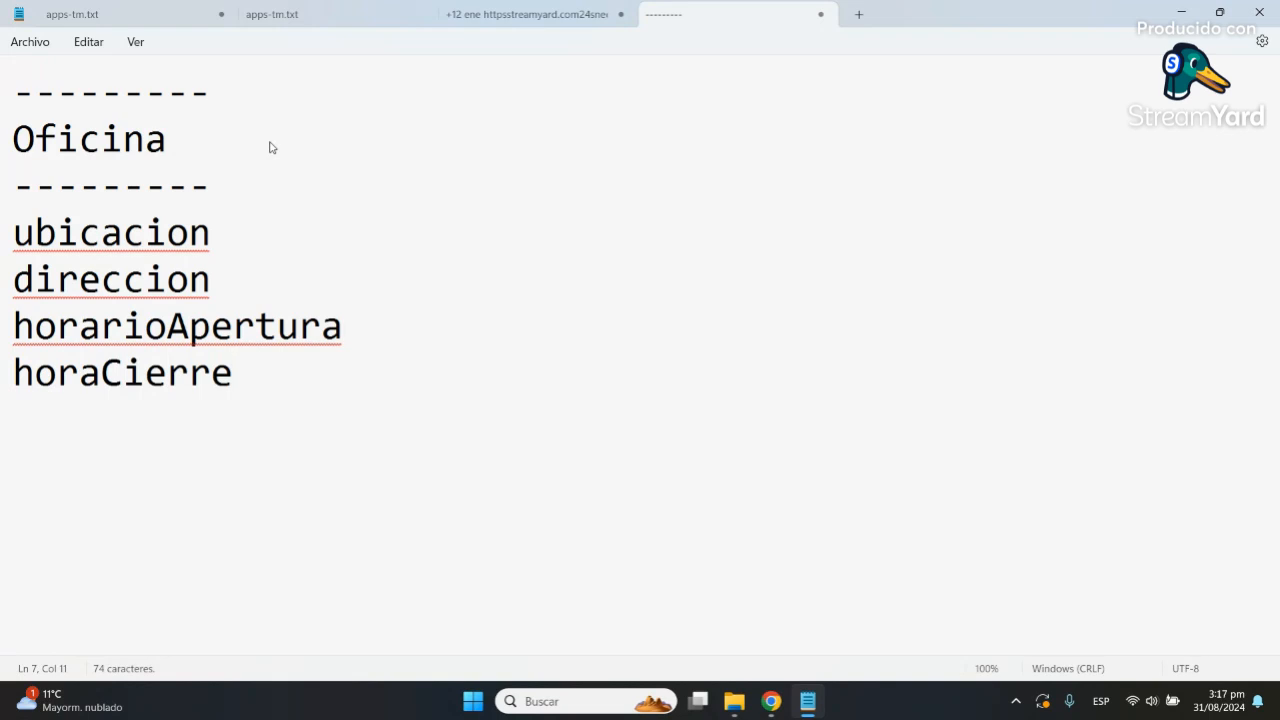
Step: Shorten the attribute horarioApertura to "horaApertura"
key(Up)
key(Left)
key(Left)
key(Left)
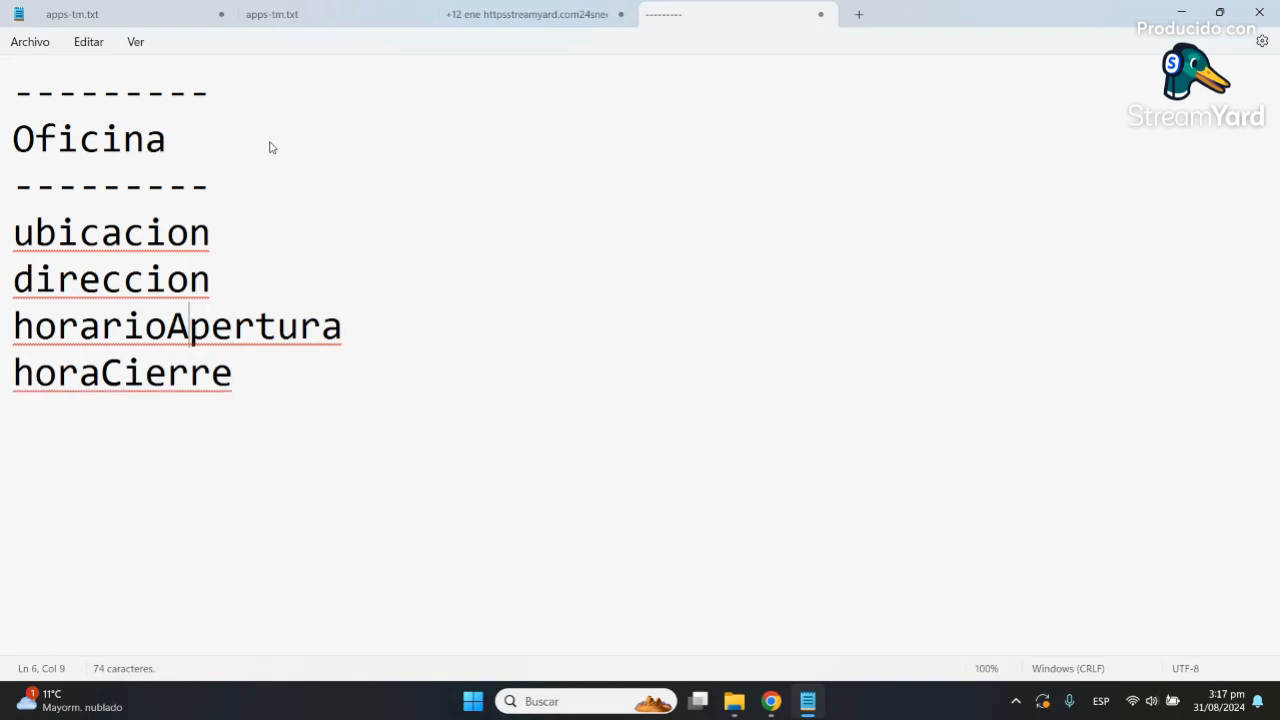
key(BackSpace)
key(BackSpace)
key(BackSpace)
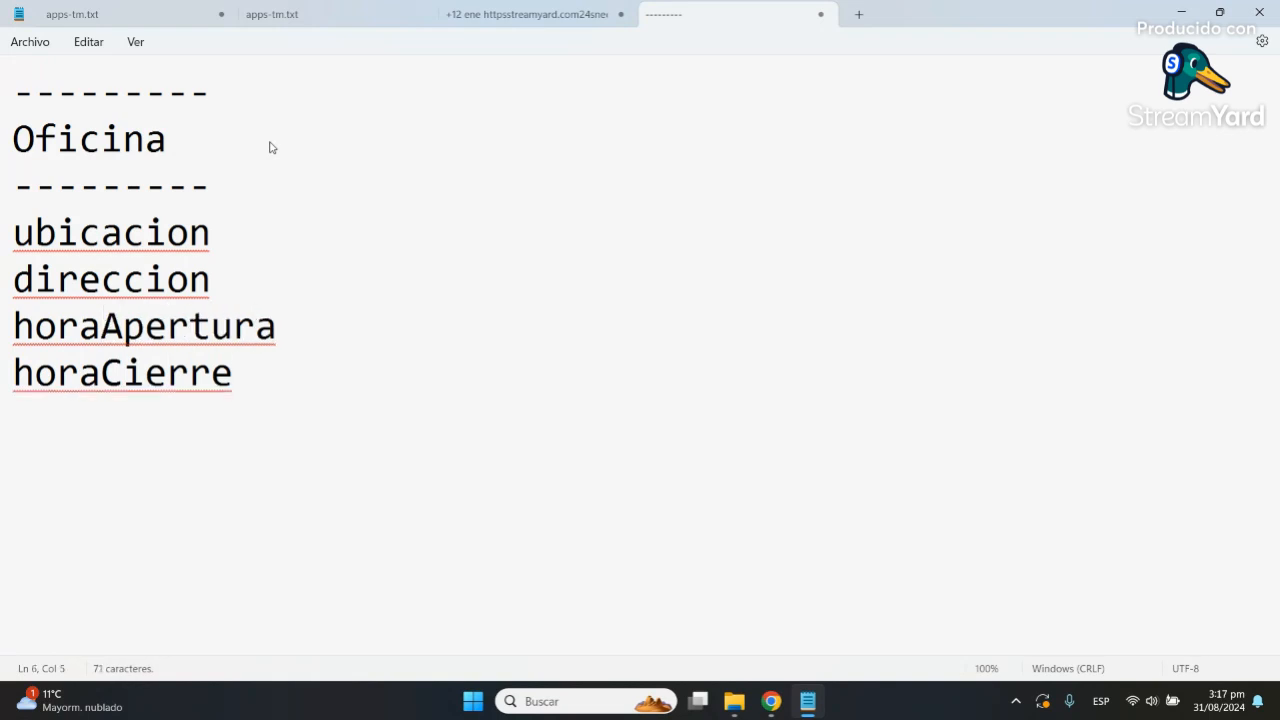
double_click(228, 325)
double_click(190, 370)
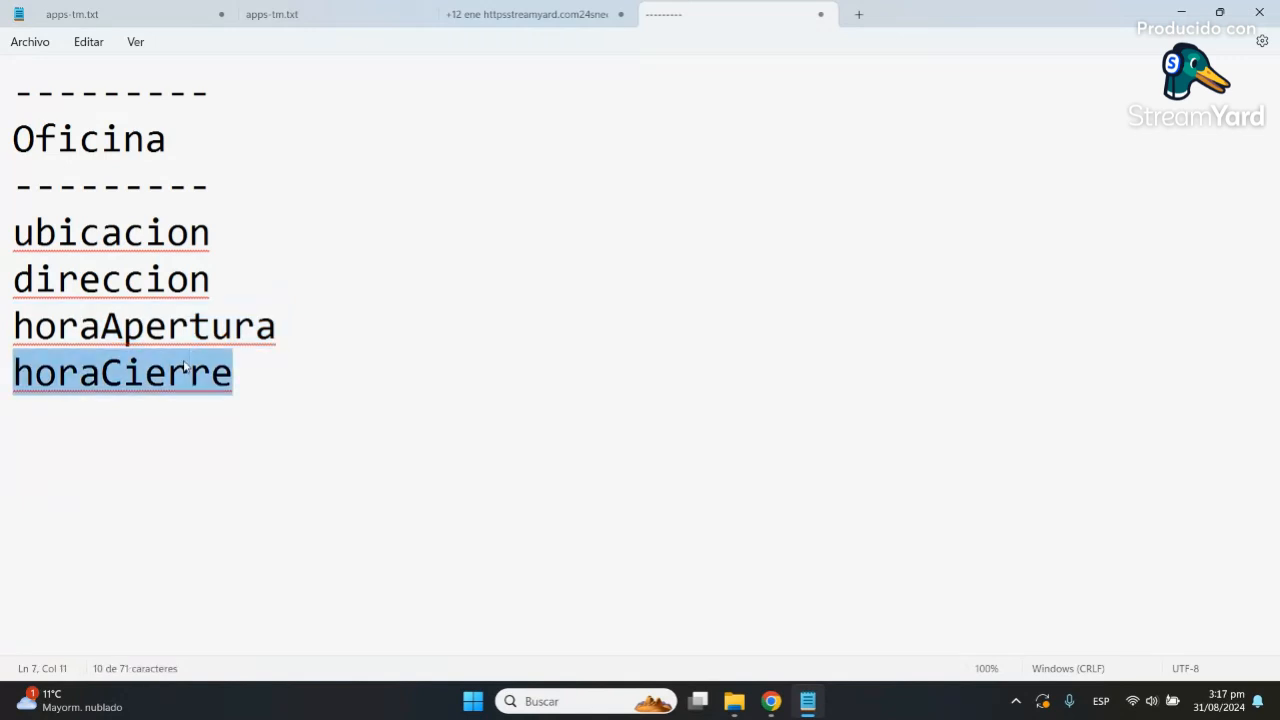
drag(247, 374, 3, 95)
click(297, 389)
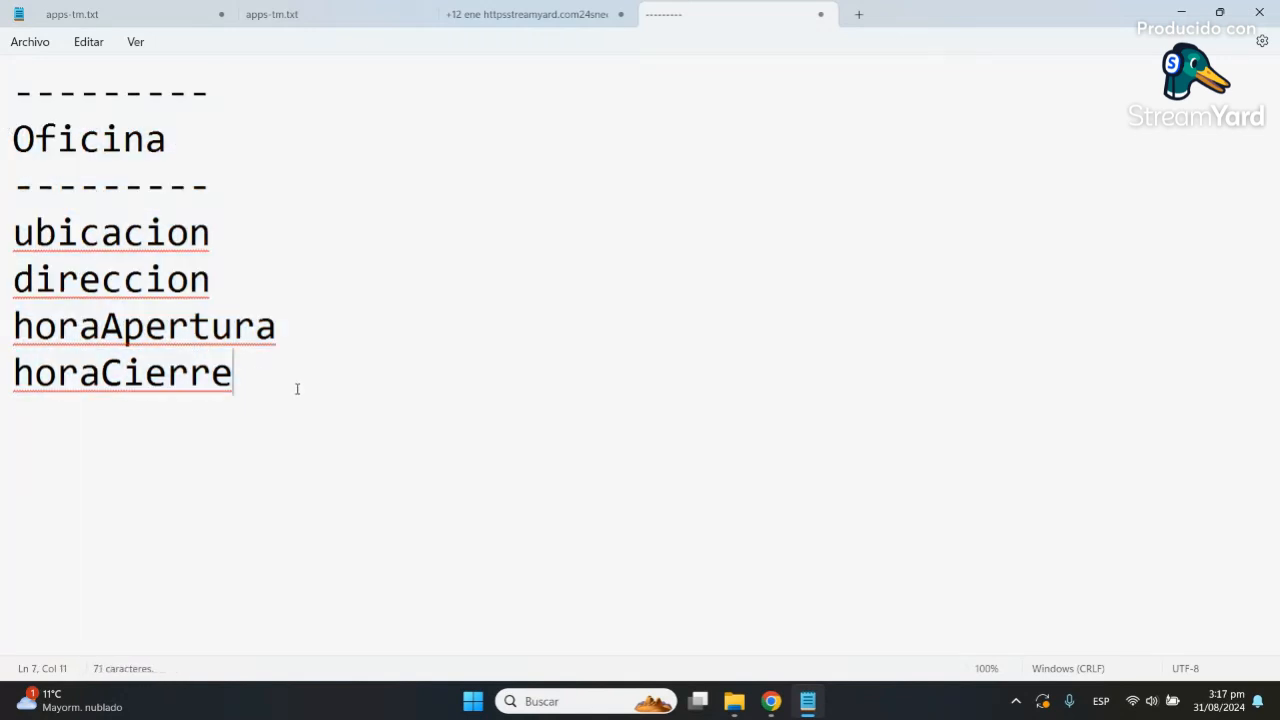
click(232, 191)
double_click(147, 288)
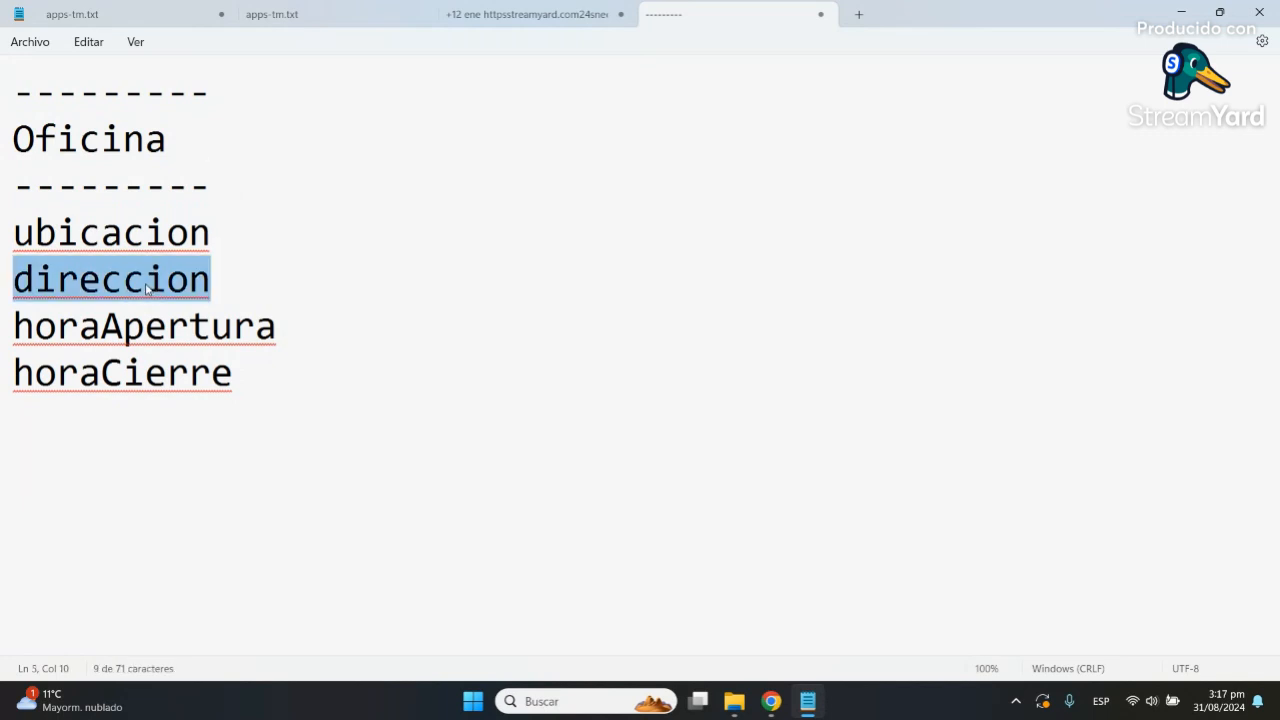
double_click(143, 228)
Step: Leave a blank line after horaCierre and add the heading "Secreteria" framed by a line of ten dashes above and below
click(262, 376)
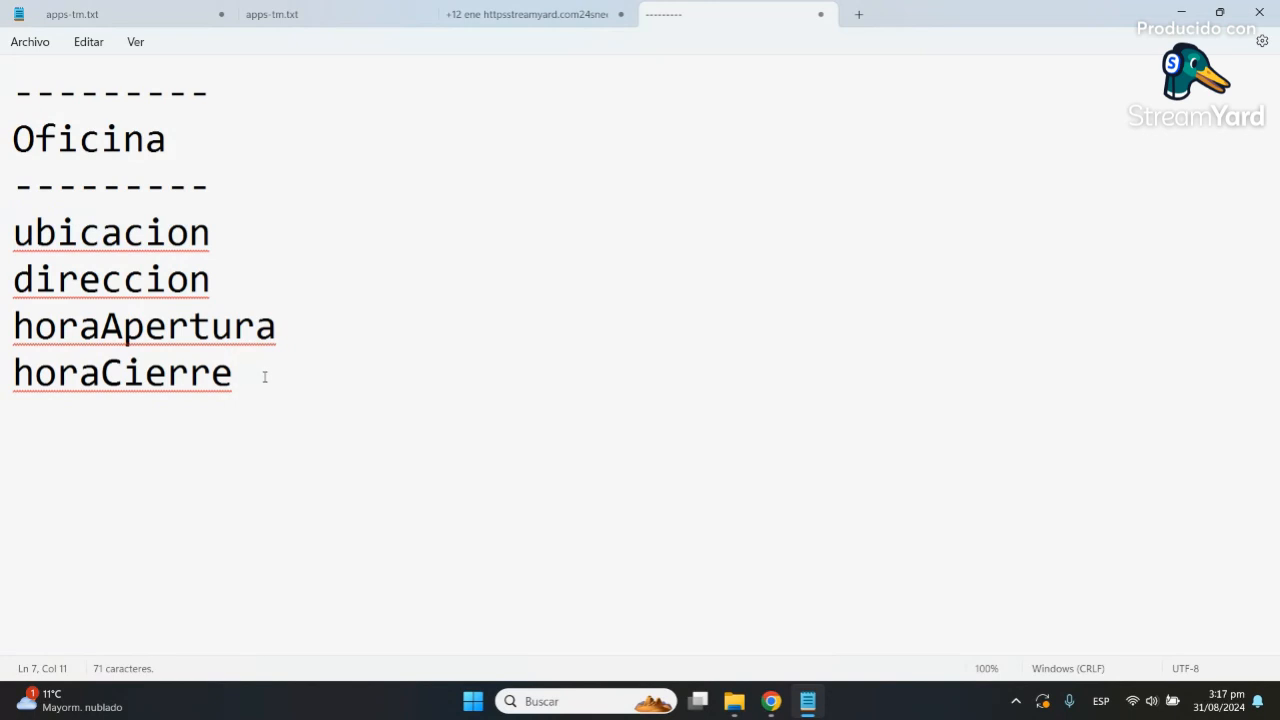
key(Return)
key(Return)
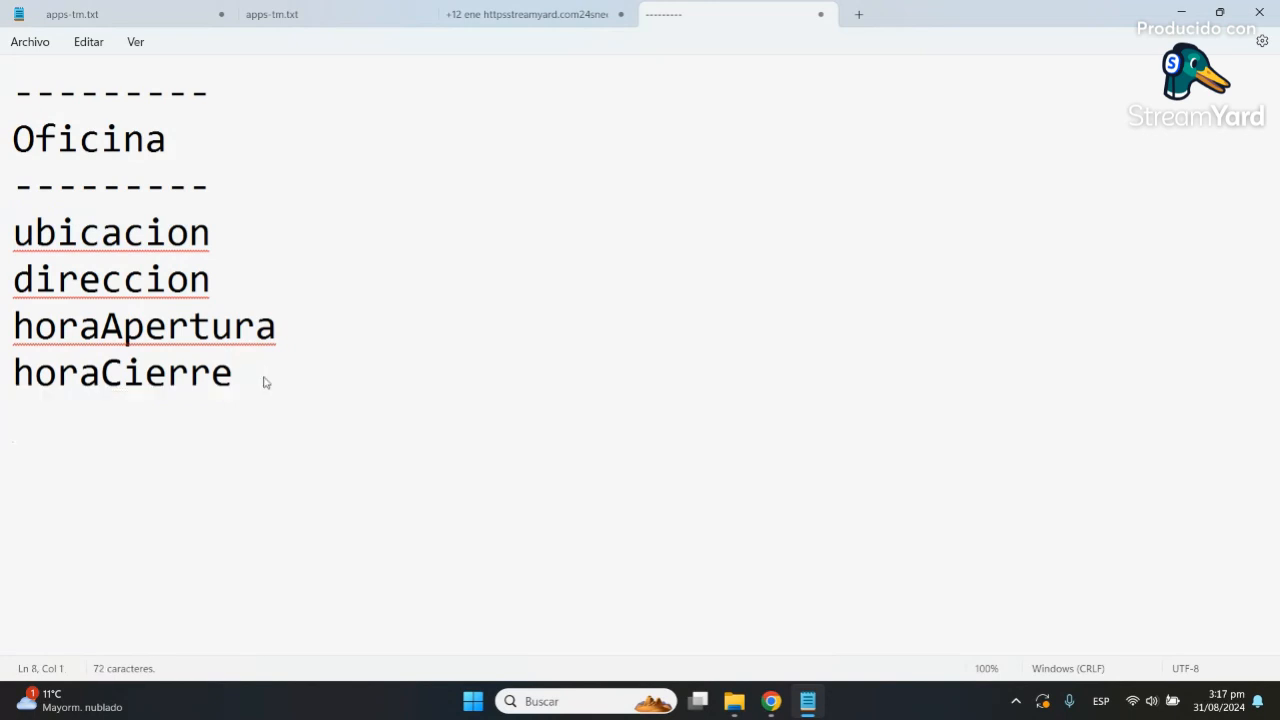
text(----------)
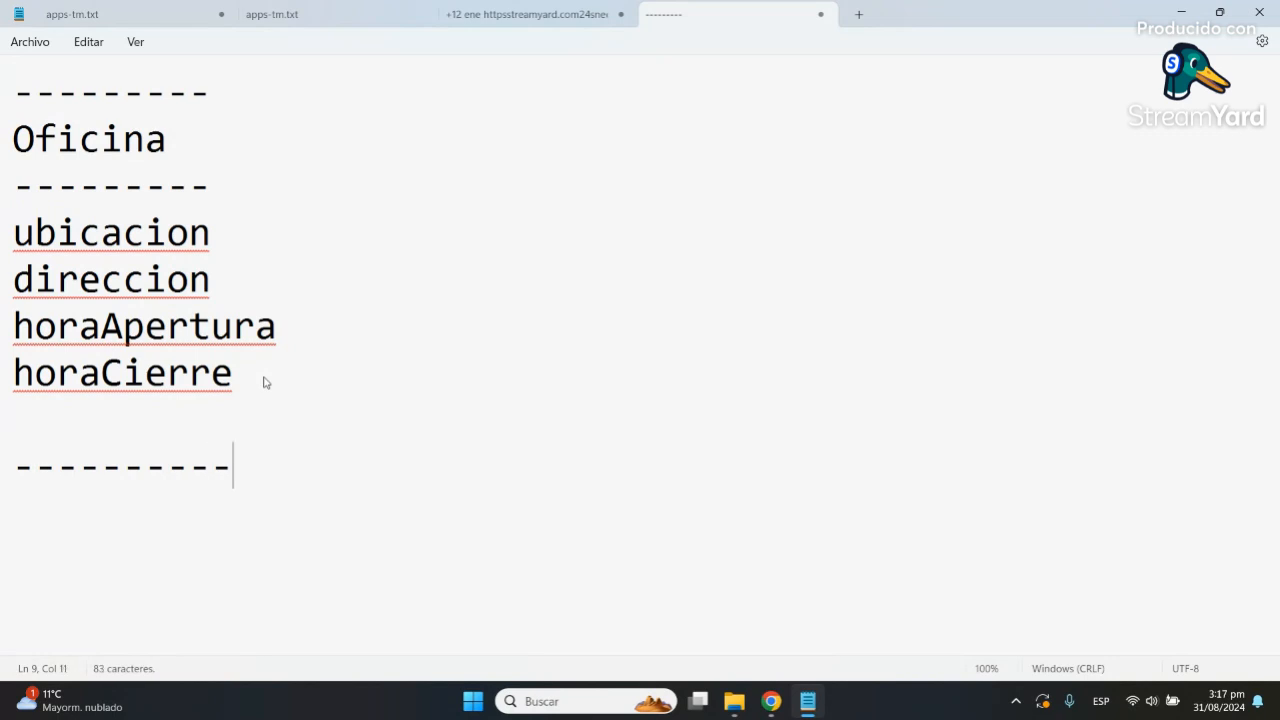
key(Return)
text(Sec)
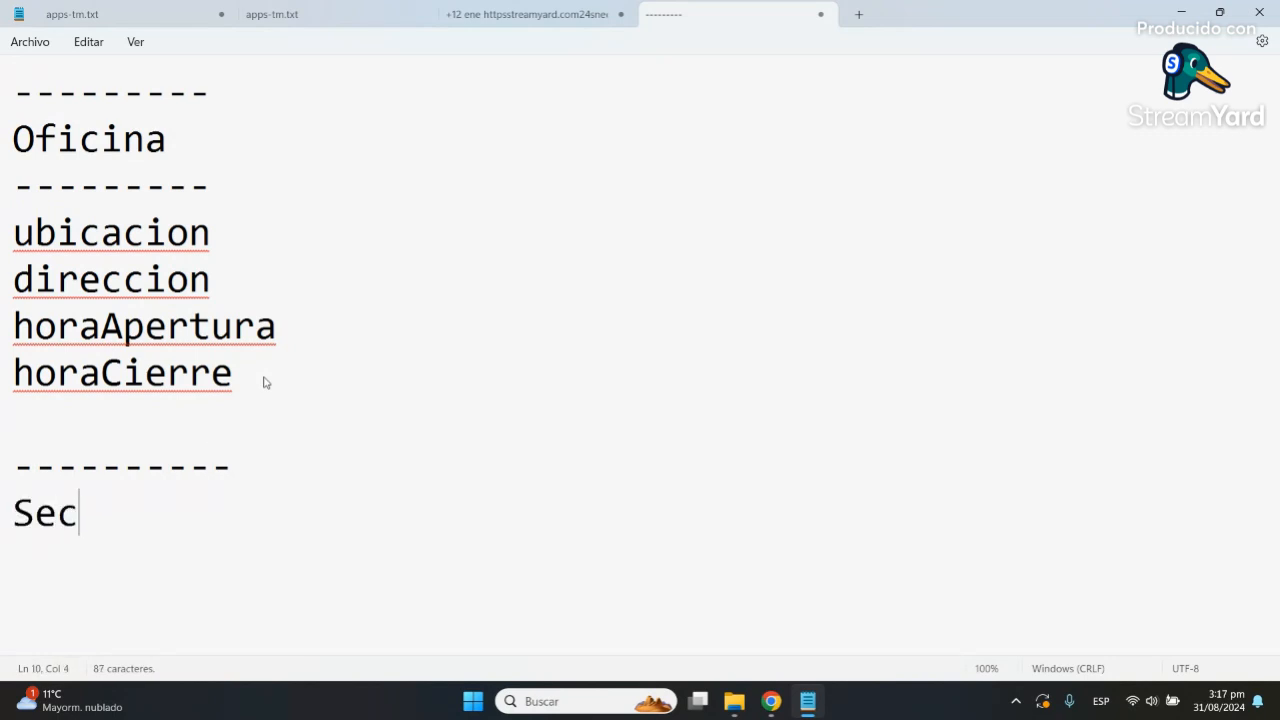
text(reter)
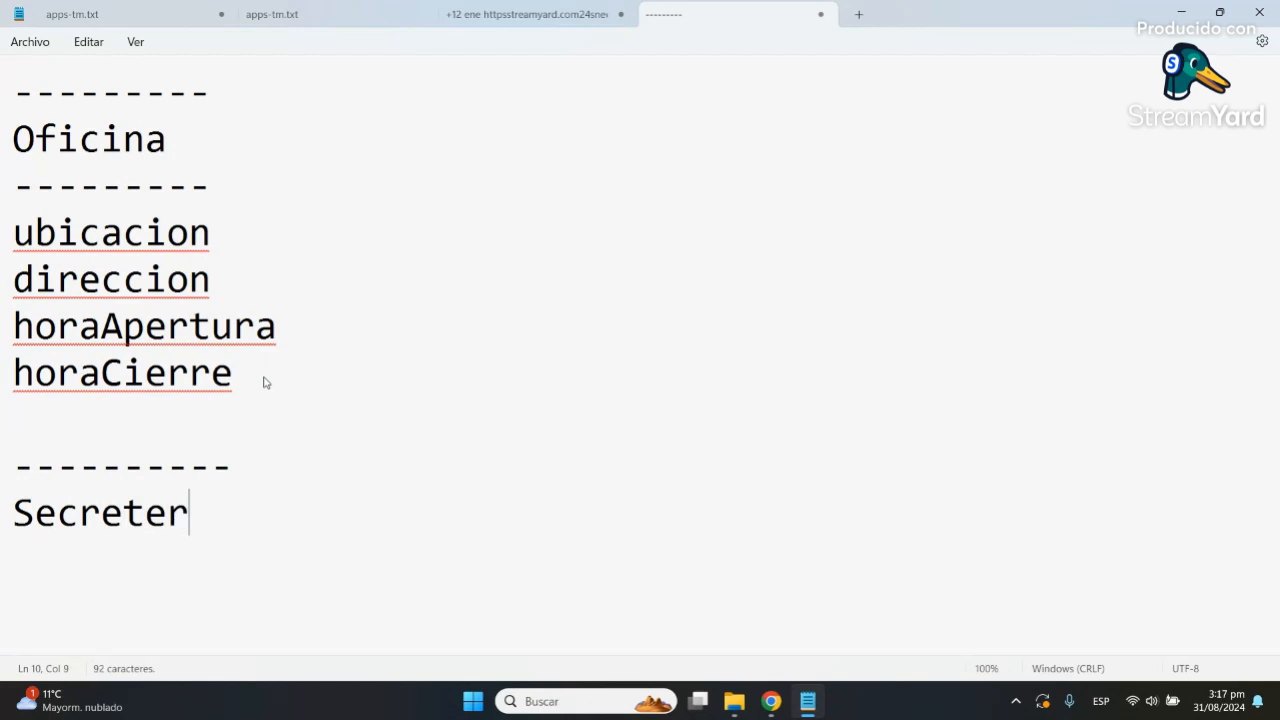
text(ia)
key(Return)
text(----------)
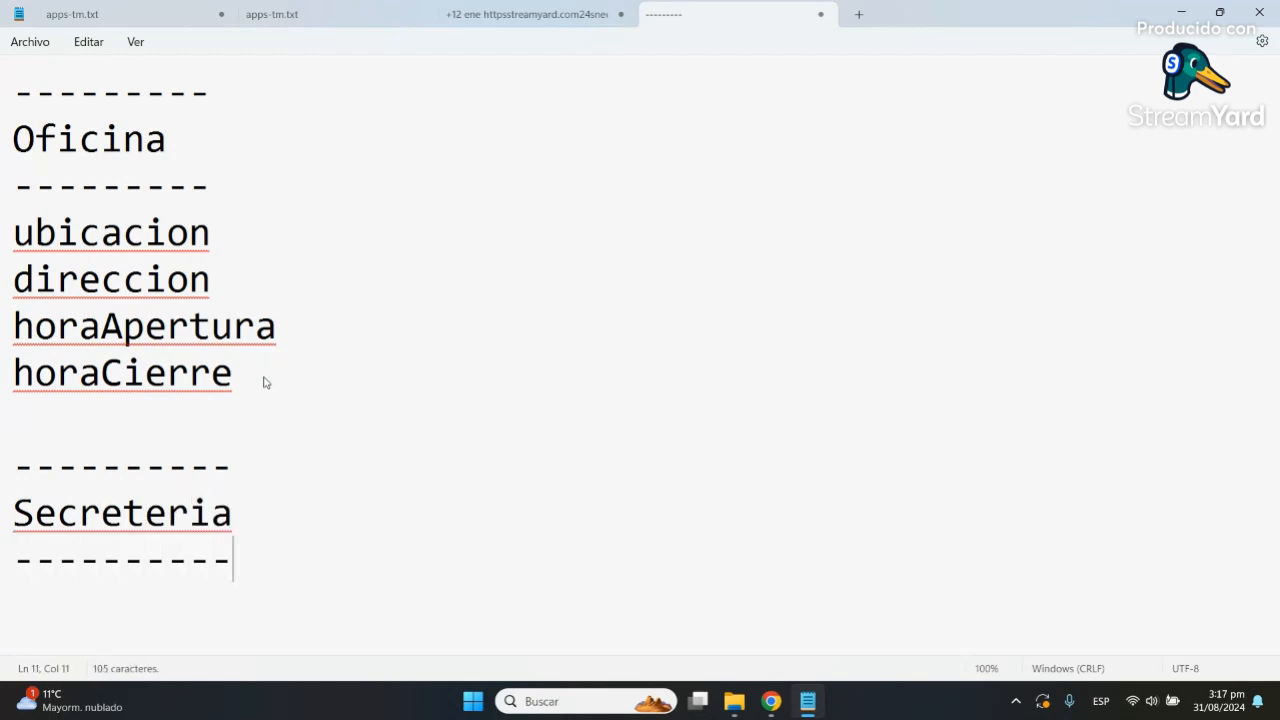
Step: List the attributes "nombres" and "celular" on separate lines below the framed Secreteria heading
key(Return)
text(nombres)
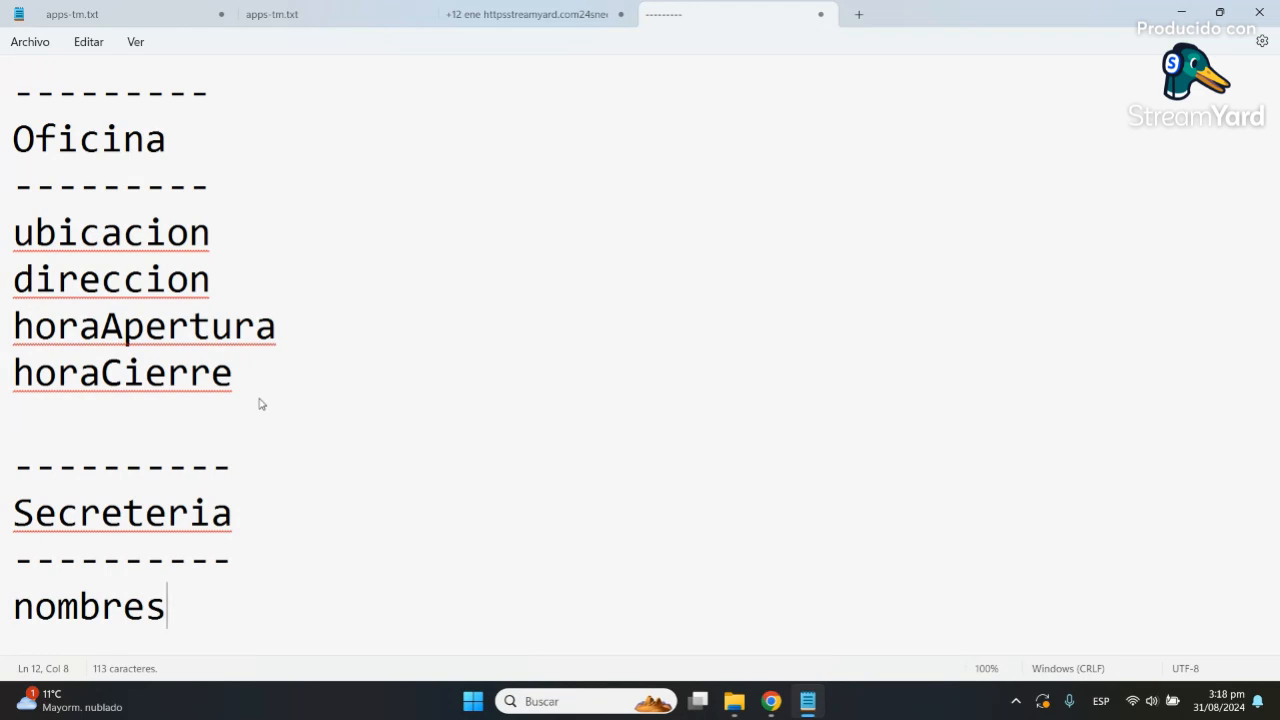
key(Return)
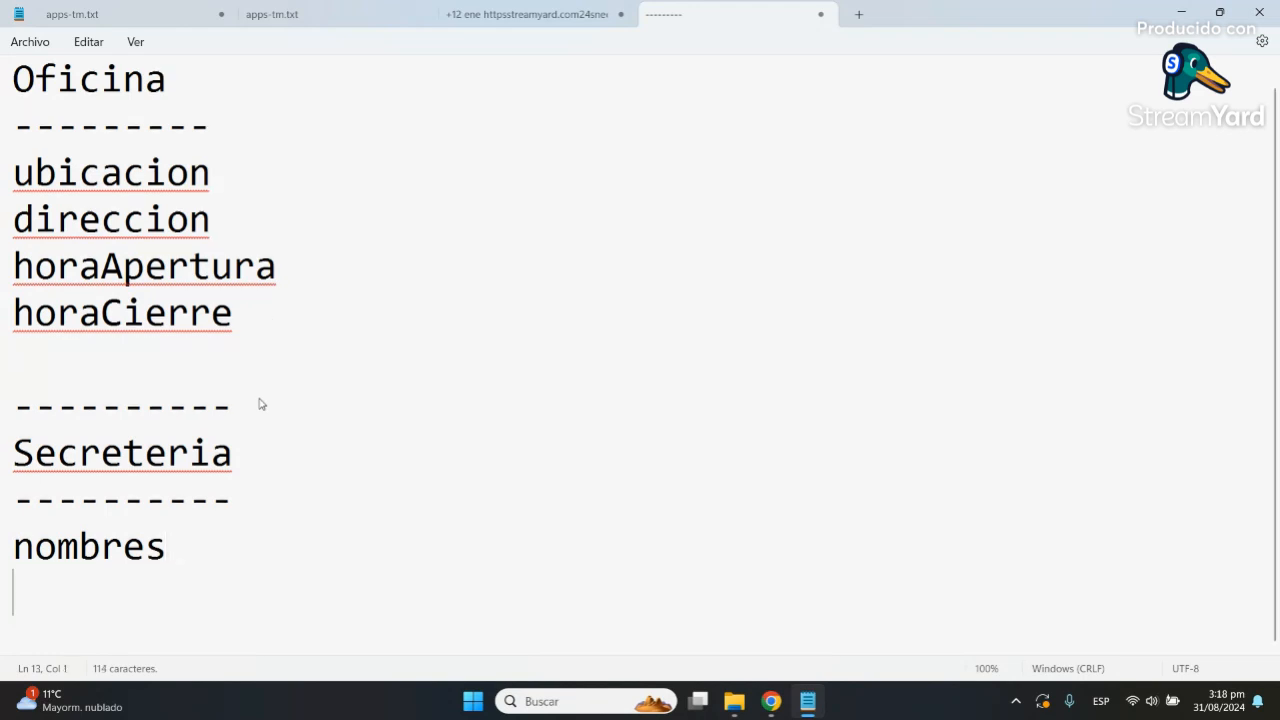
text(celu)
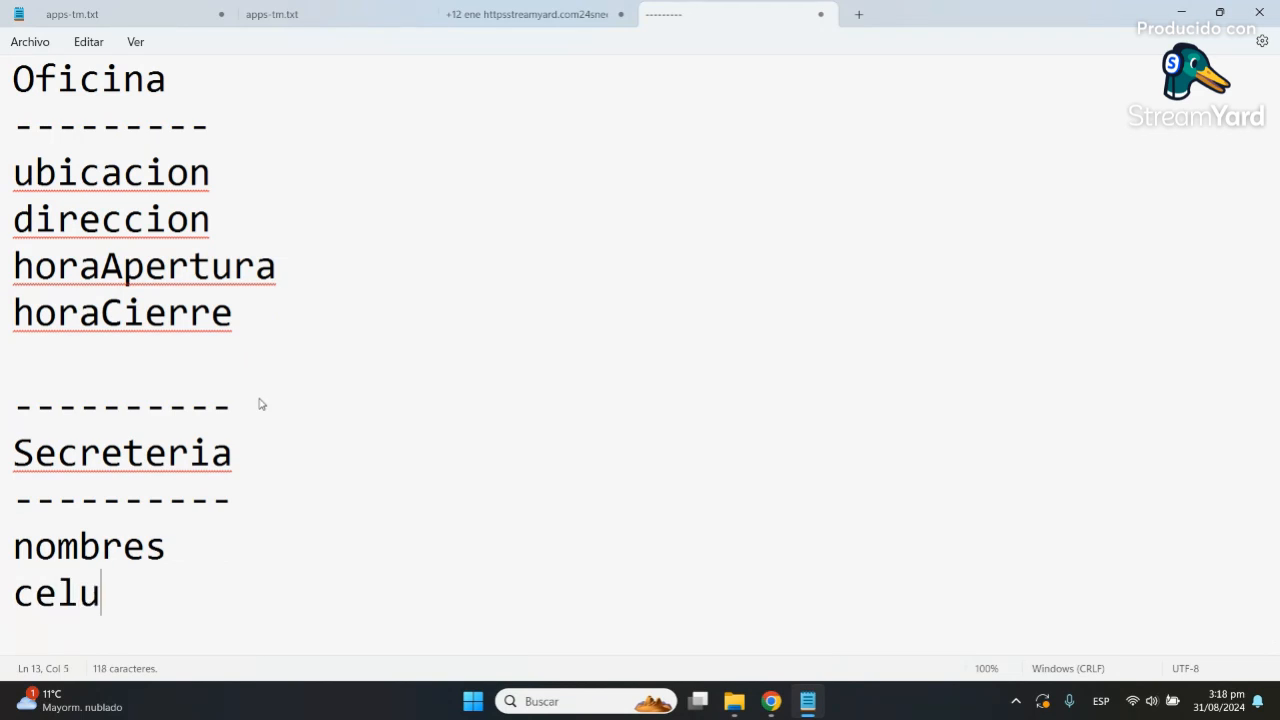
text(lar)
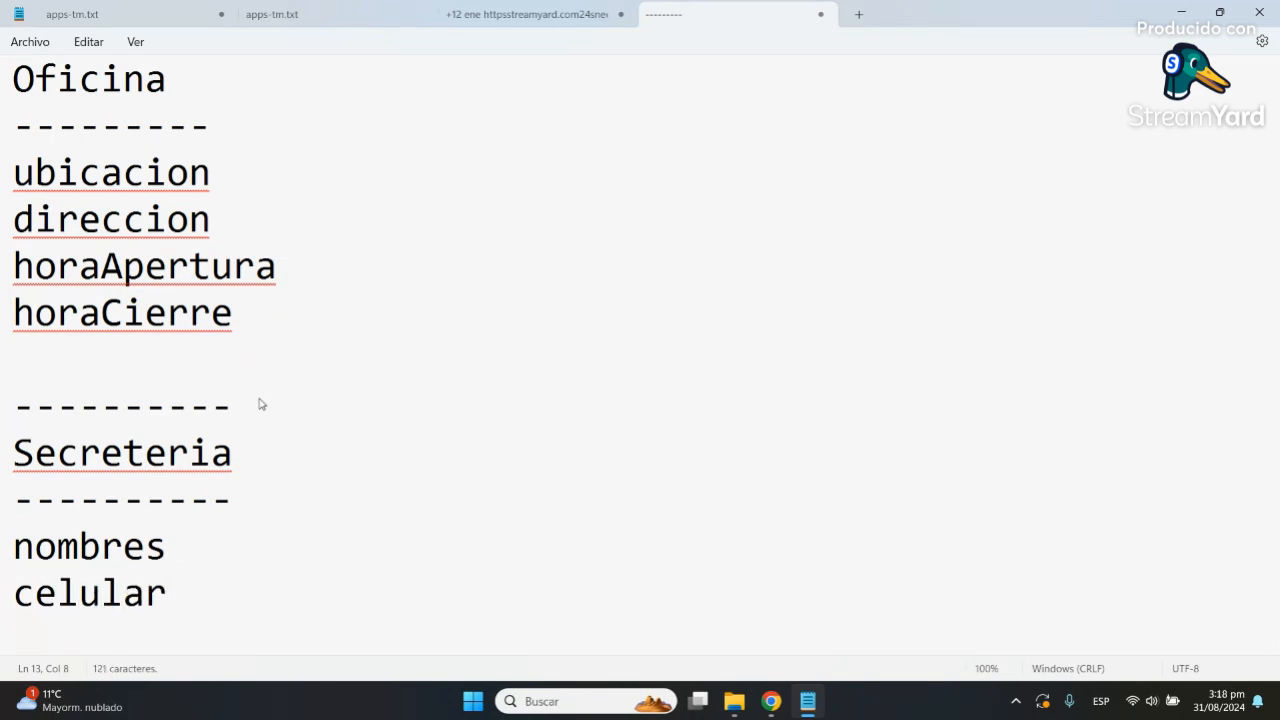
scroll(382, 390, up, 1)
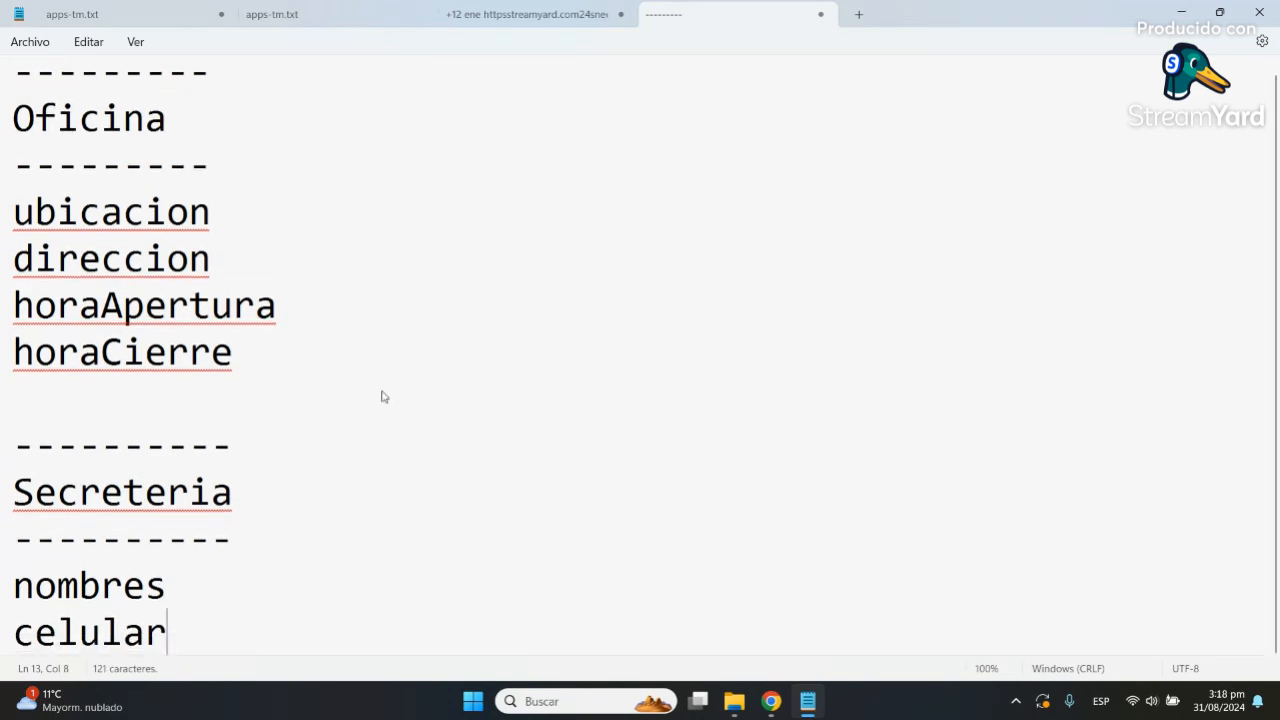
click(210, 218)
double_click(210, 218)
click(291, 306)
click(266, 335)
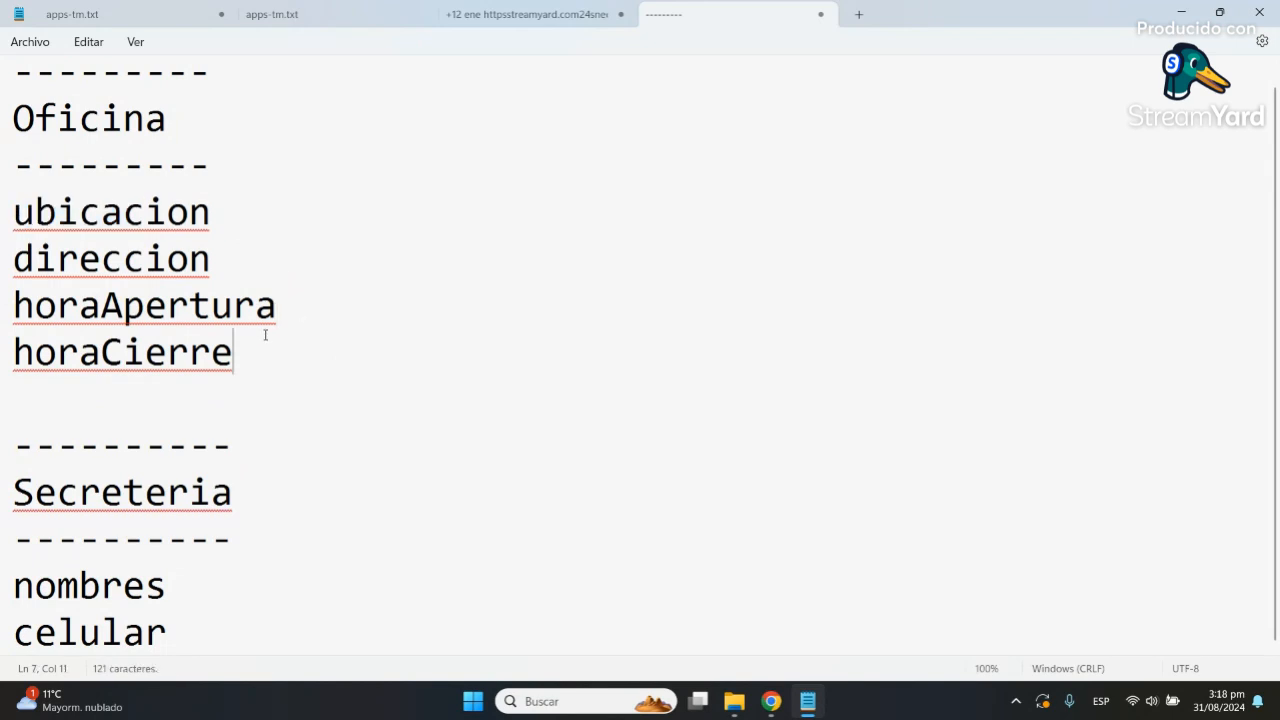
Step: Set the text editor's font size to 32 and return to the document
click(1261, 42)
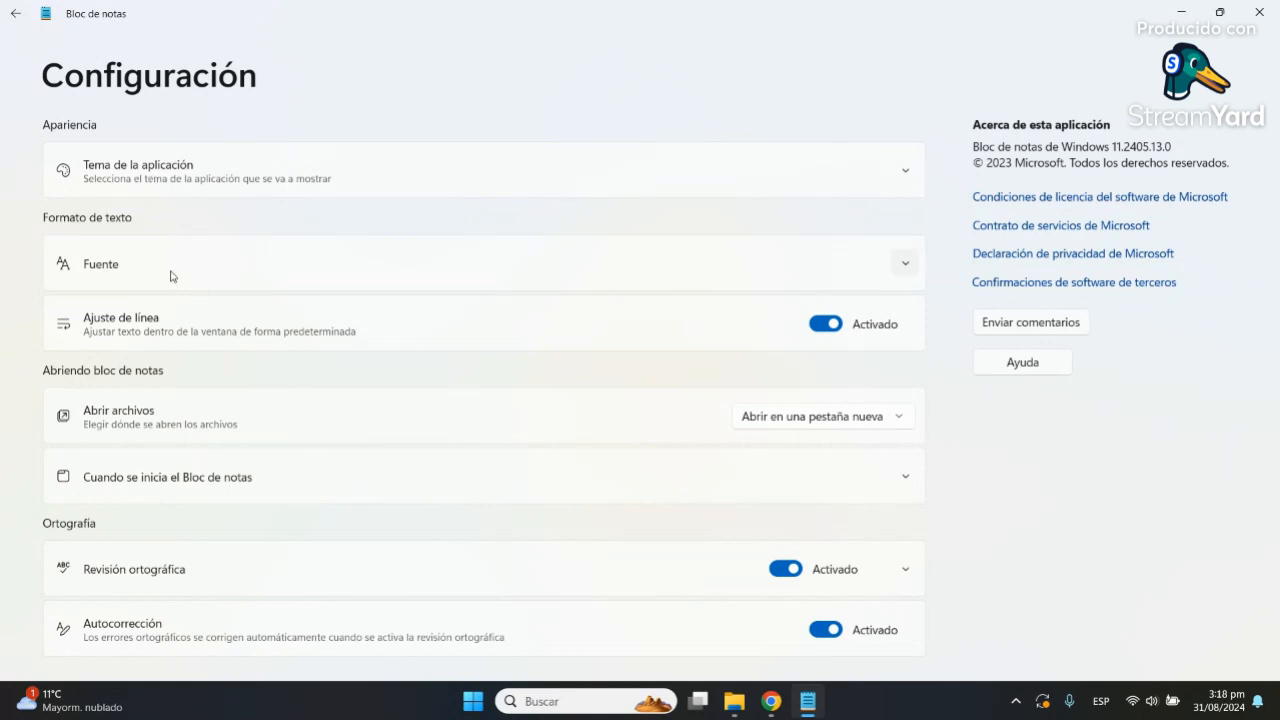
click(227, 284)
click(781, 419)
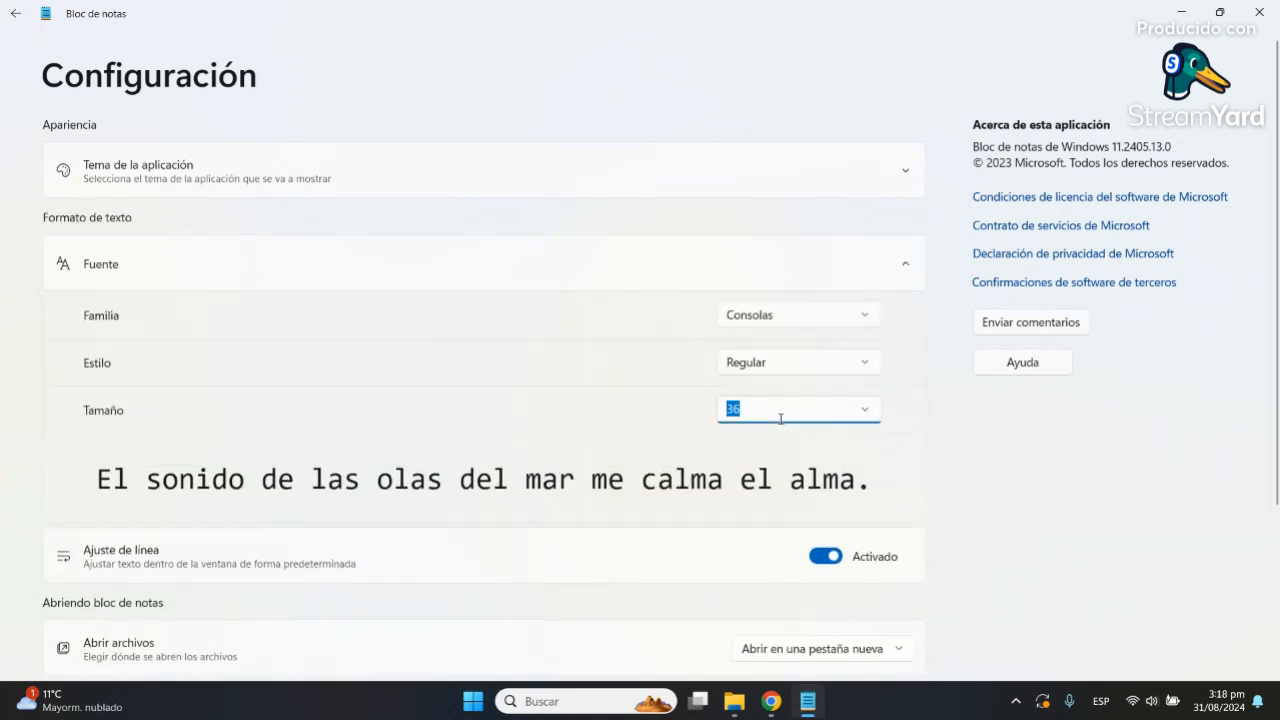
click(862, 410)
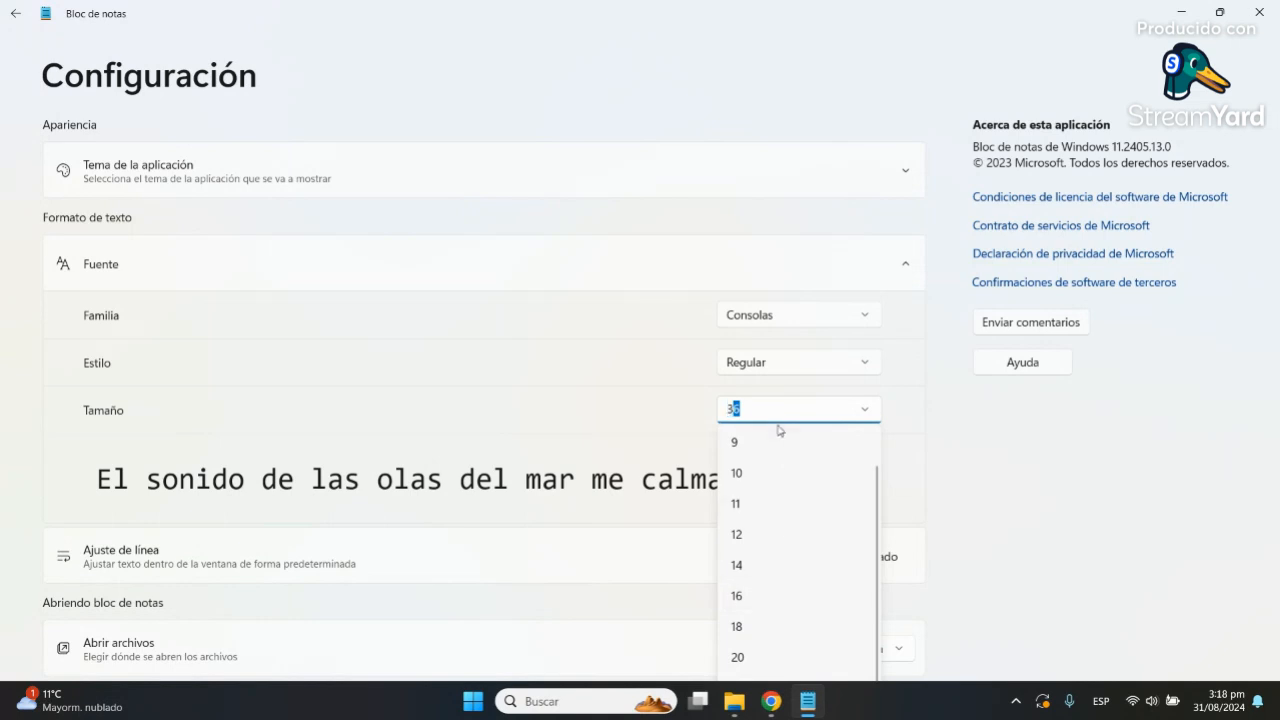
text(32)
key(Return)
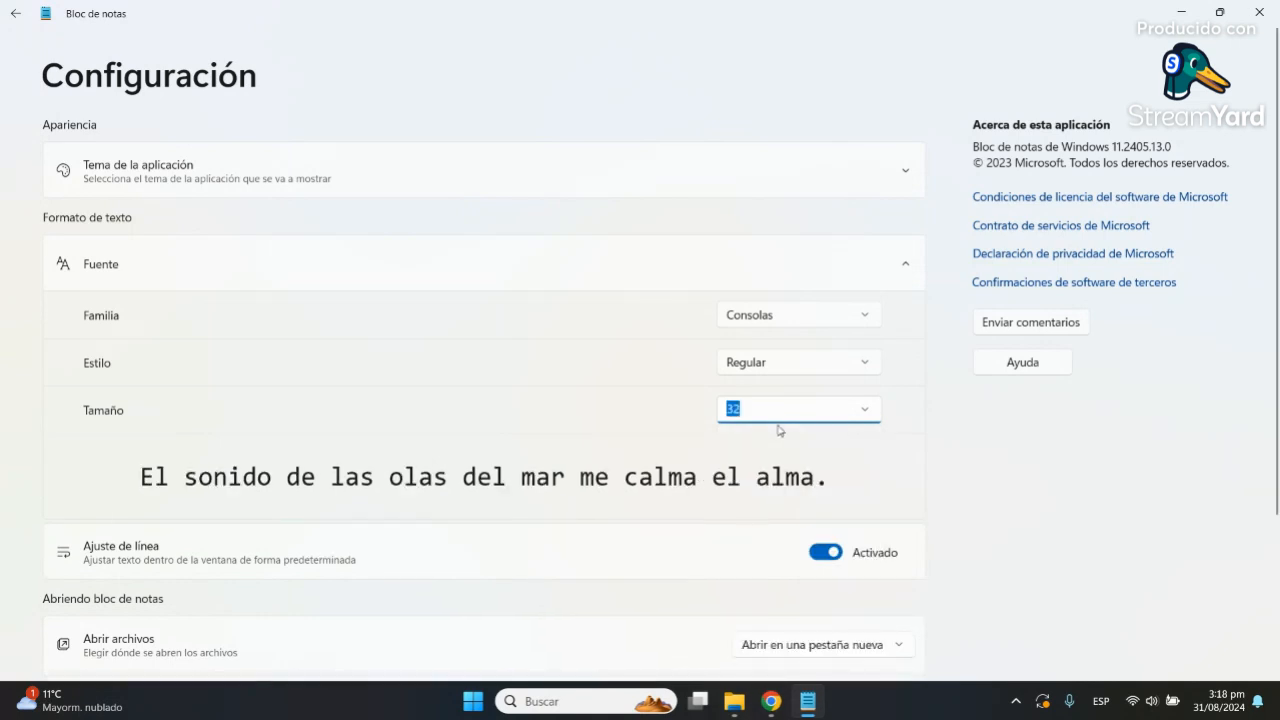
click(16, 17)
Step: Replace the direccion attribute under Oficina with "celular"
click(434, 452)
click(257, 558)
click(243, 376)
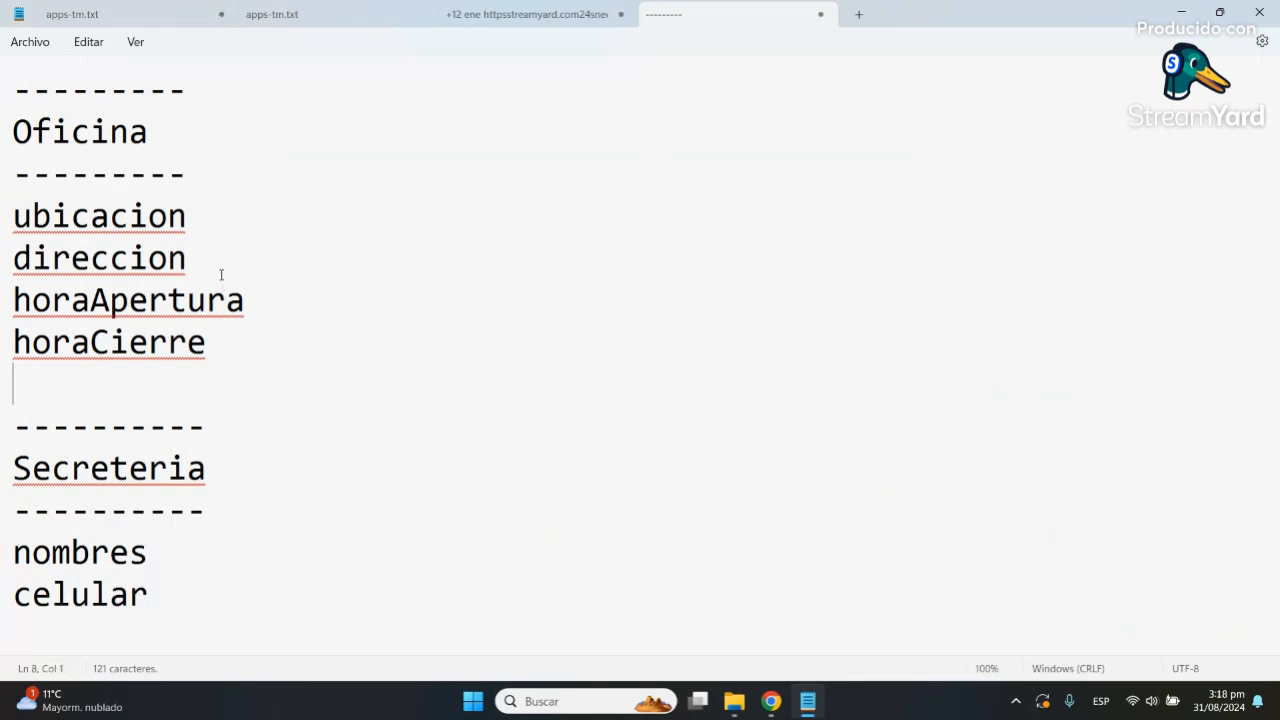
drag(205, 220, 18, 222)
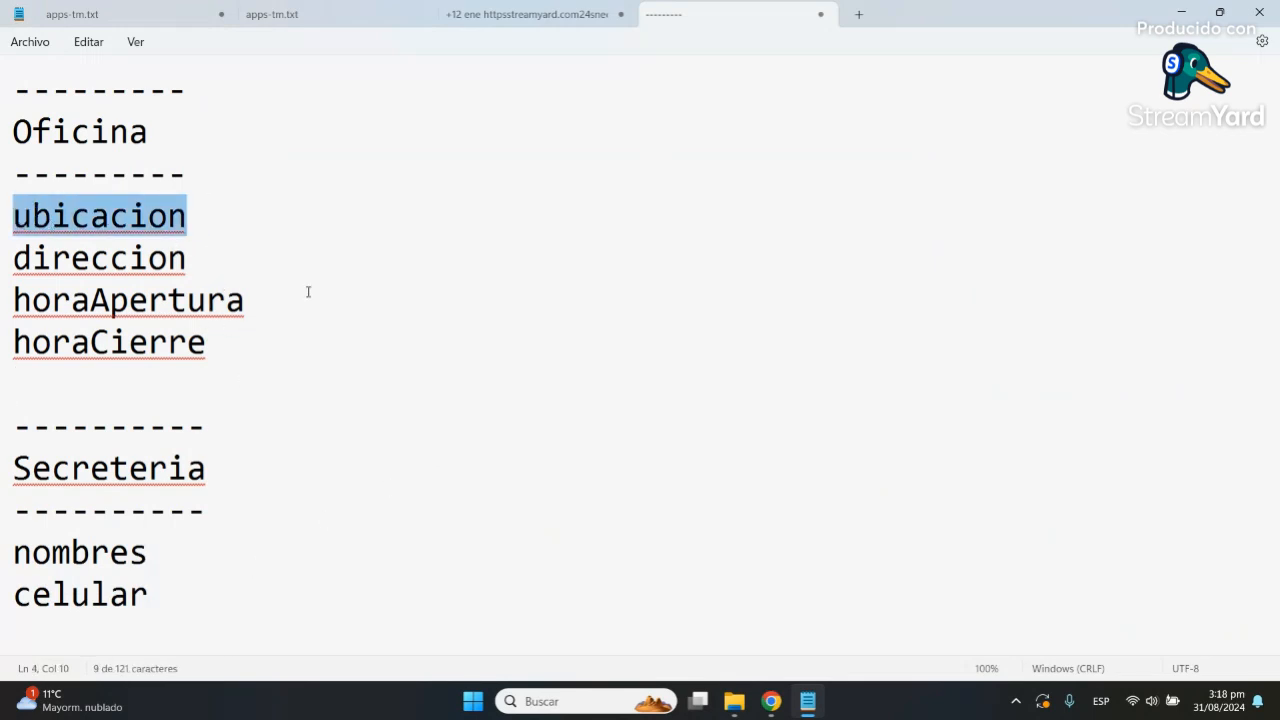
drag(200, 264, 10, 270)
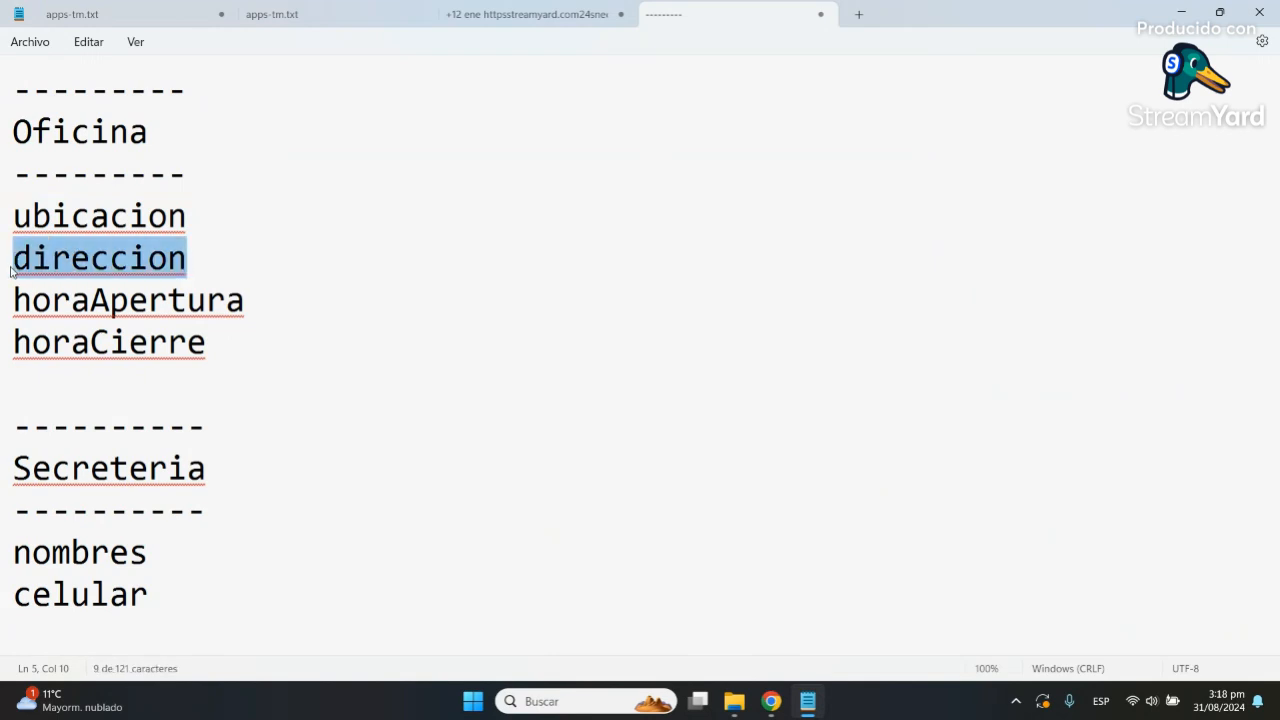
text(celular)
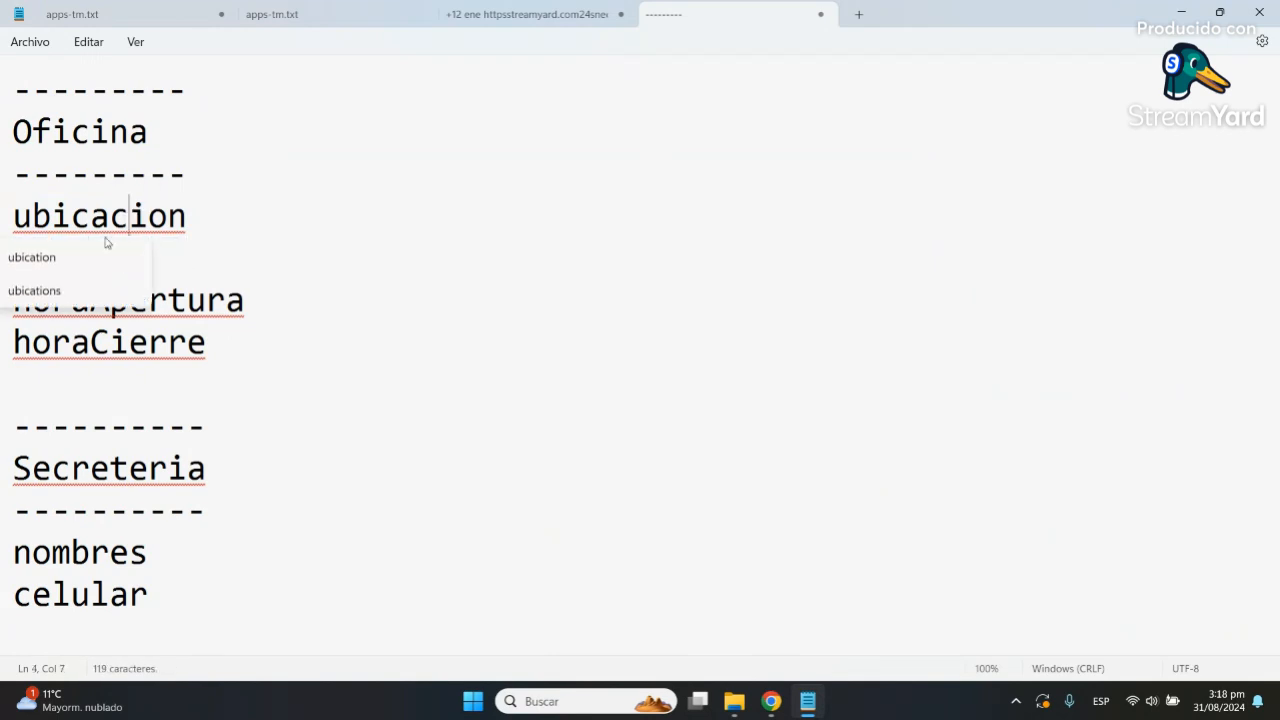
Step: Highlight the Oficina block and the Secreteria block in turn to compare the two entities and their attributes
double_click(111, 466)
click(146, 558)
key(Down)
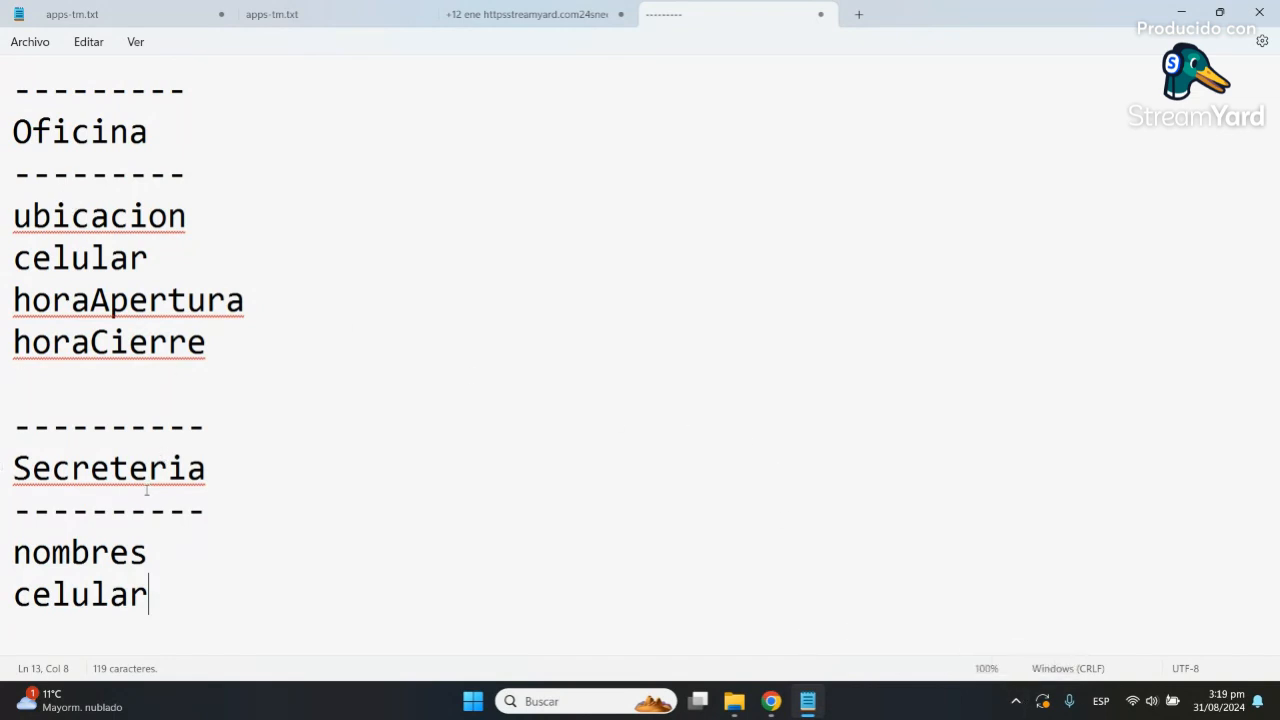
click(107, 460)
click(113, 135)
drag(146, 98, 127, 357)
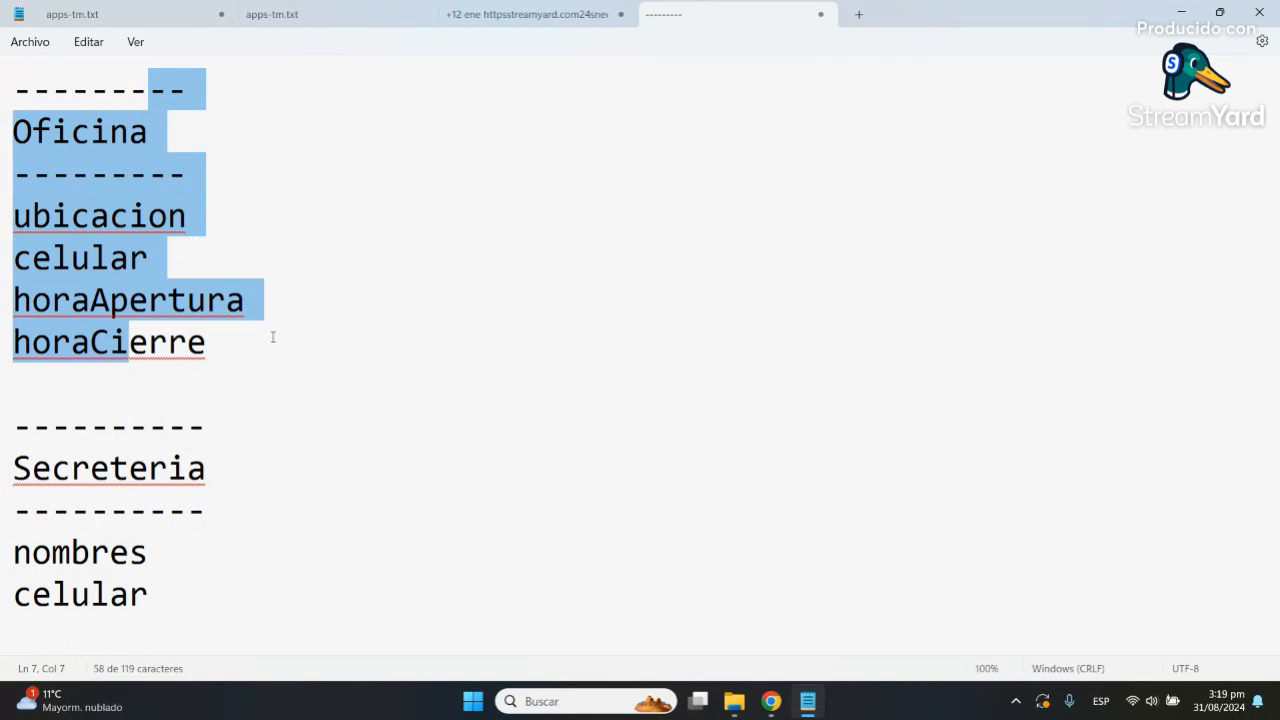
click(271, 512)
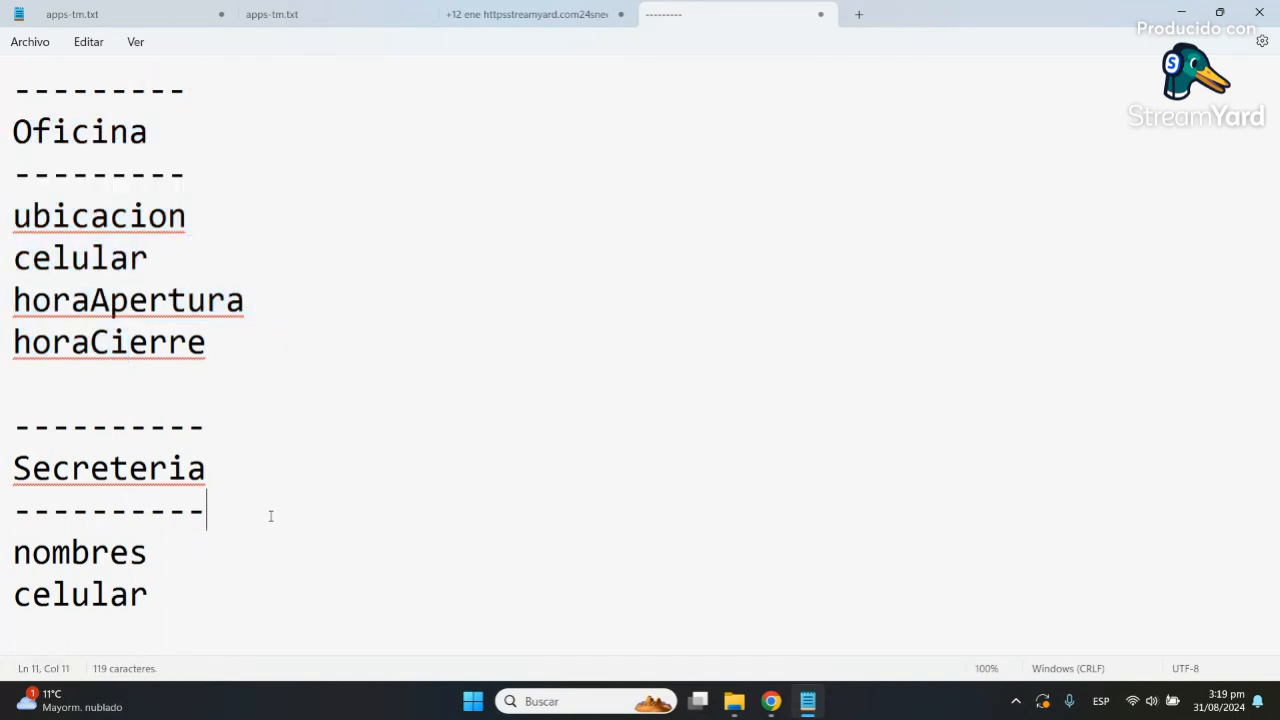
click(127, 426)
drag(127, 426, 165, 607)
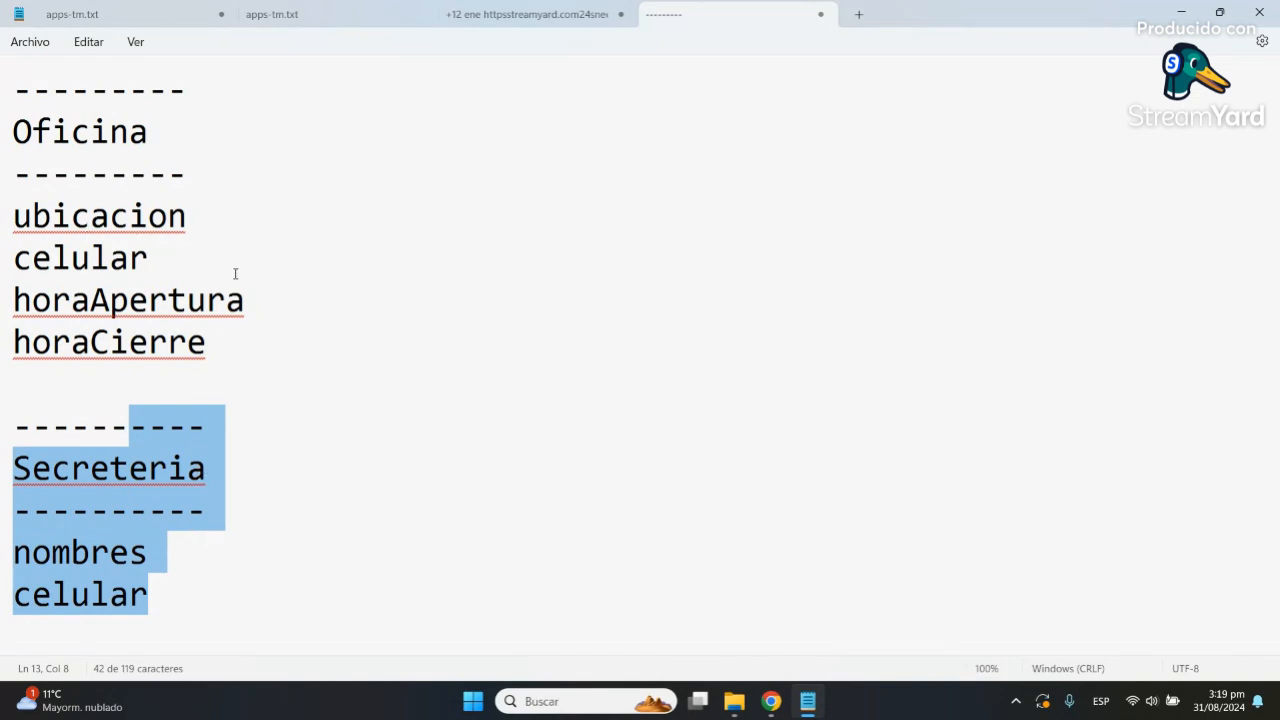
click(489, 472)
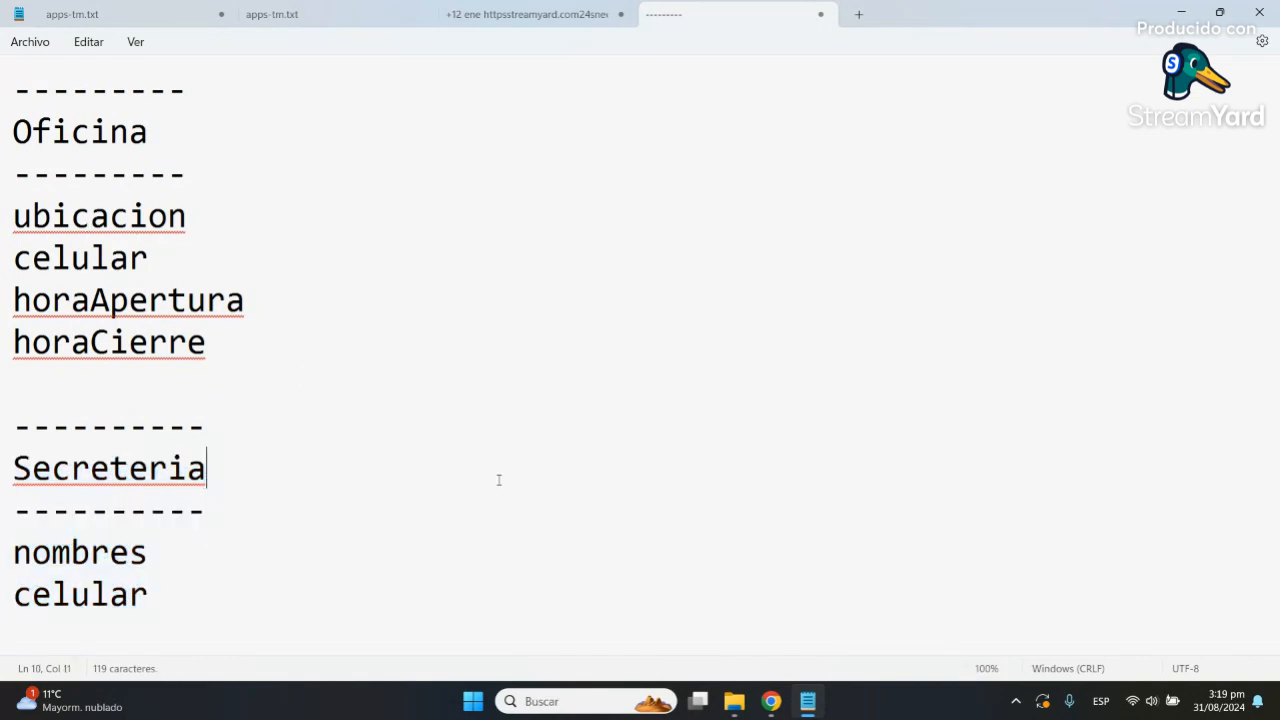
Step: Start the screen capture tool and select the whole text area of the document for annotation
click(1015, 701)
click(982, 616)
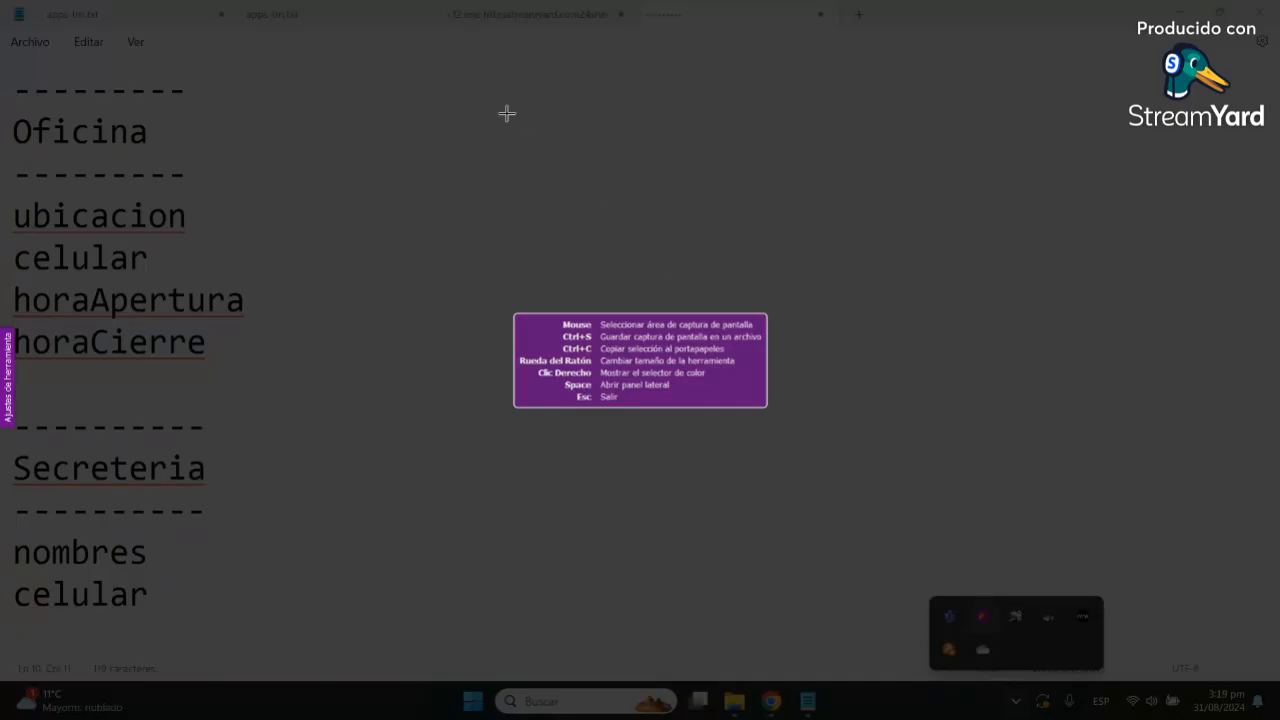
drag(14, 60, 1279, 634)
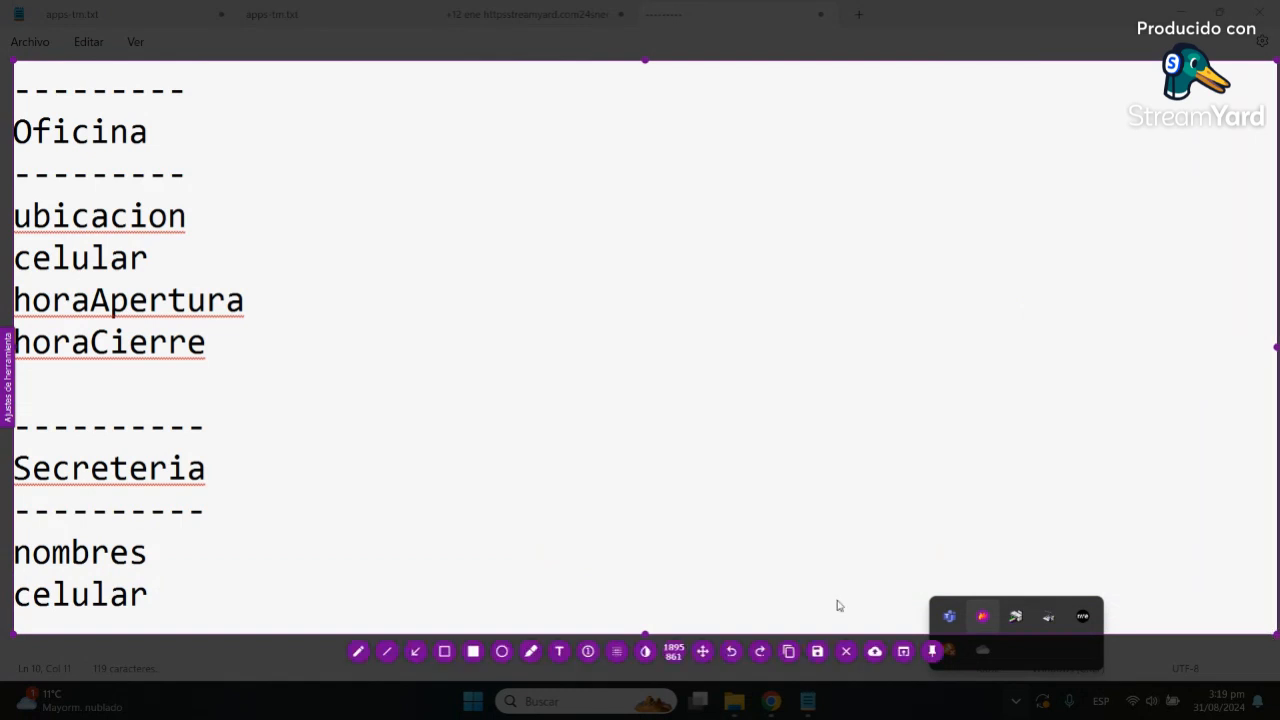
Step: Draw a magenta square outline beside the Oficina attribute list
click(446, 651)
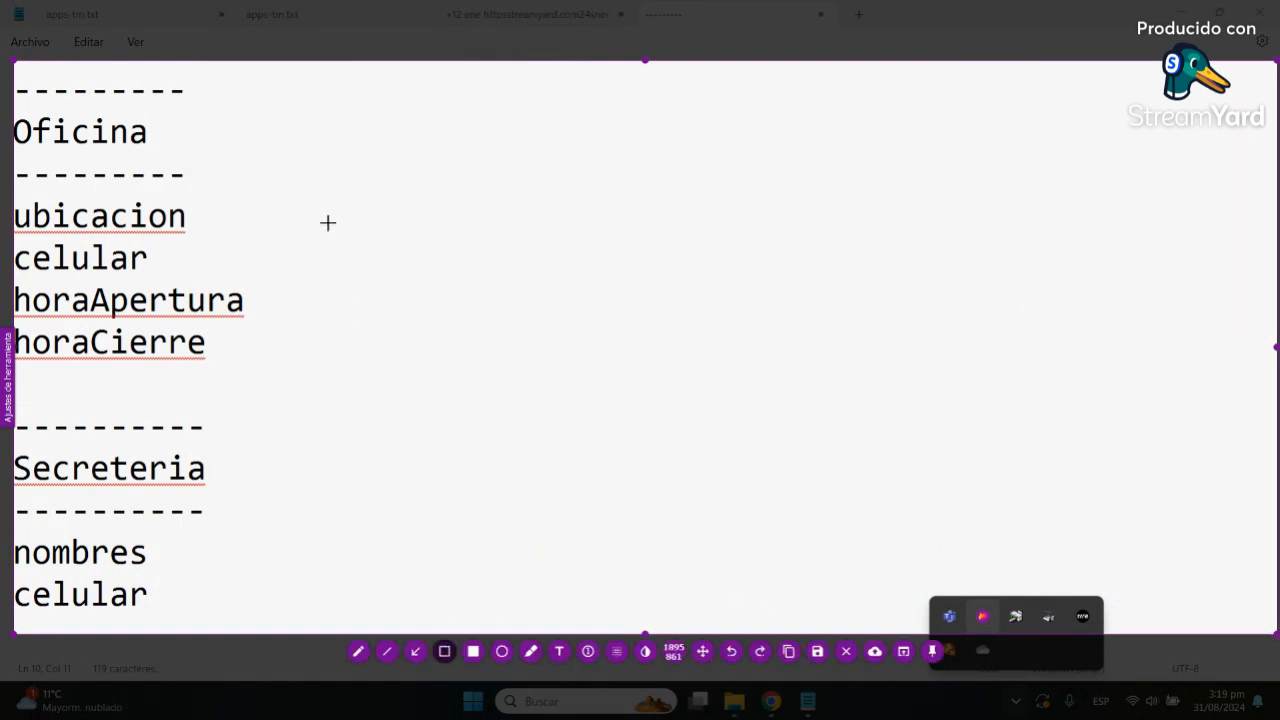
right_click(380, 124)
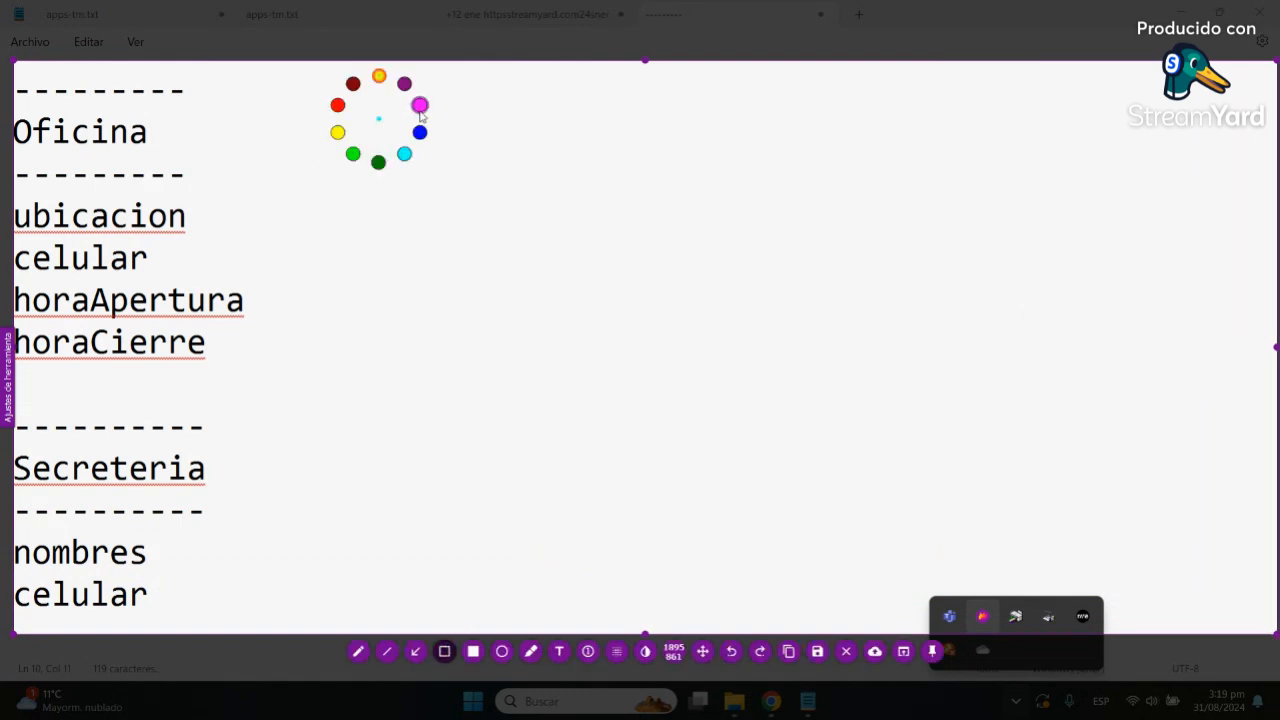
click(420, 105)
mouse_move(380, 113)
mouse_down()
mouse_move(428, 200)
mouse_move(594, 314)
mouse_move(584, 317)
mouse_up()
Step: Draw a red class box with a header strip well to the right of the magenta square and handwrite "OFICI" in its header
right_click(824, 247)
click(783, 233)
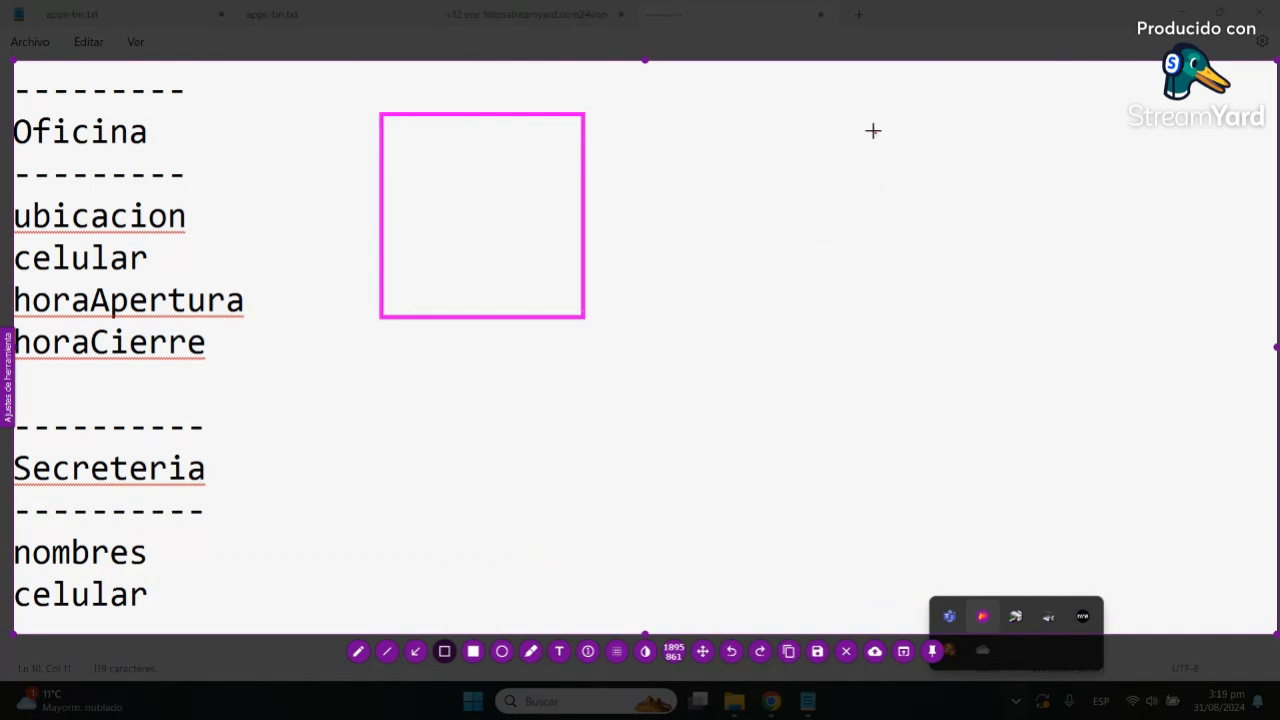
mouse_move(886, 108)
mouse_down()
mouse_move(1062, 330)
mouse_move(1135, 313)
mouse_up()
drag(886, 108, 1135, 158)
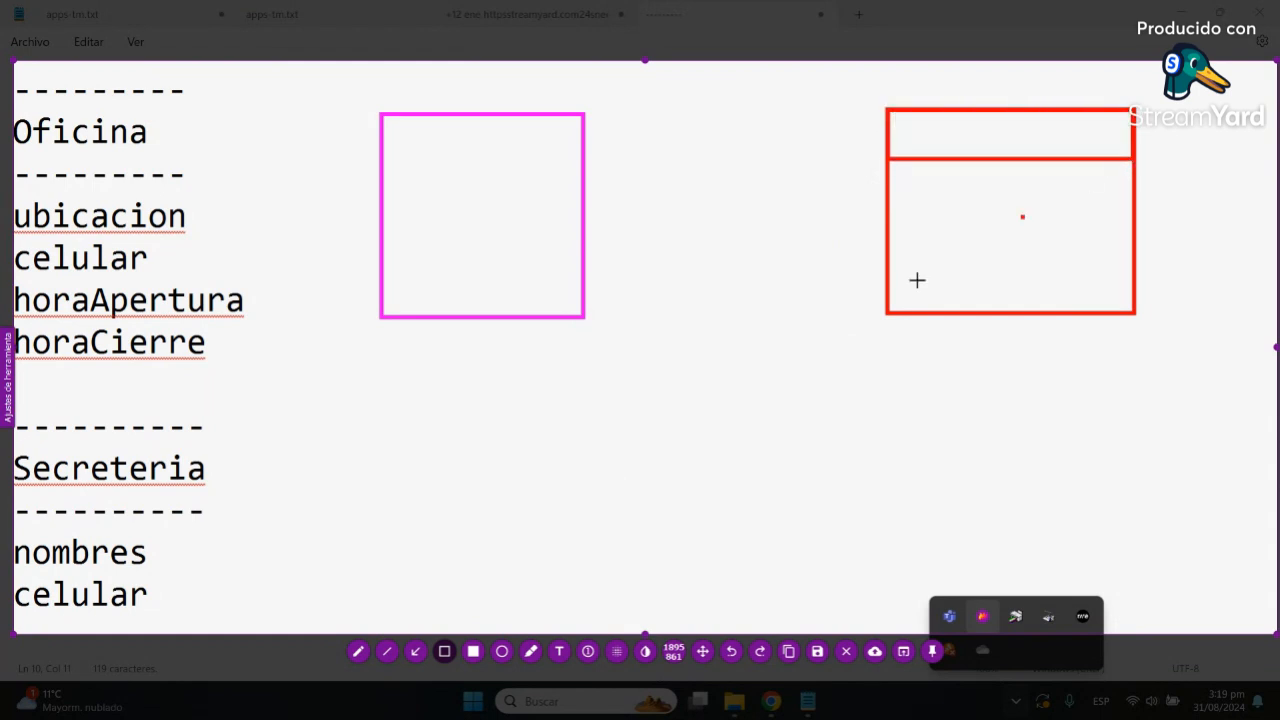
click(357, 651)
mouse_move(933, 124)
mouse_down()
mouse_move(952, 150)
mouse_move(972, 119)
mouse_move(985, 153)
mouse_move(1034, 153)
mouse_up()
Step: Add a magenta header strip to the magenta square and handwrite "Secr" in it
right_click(697, 278)
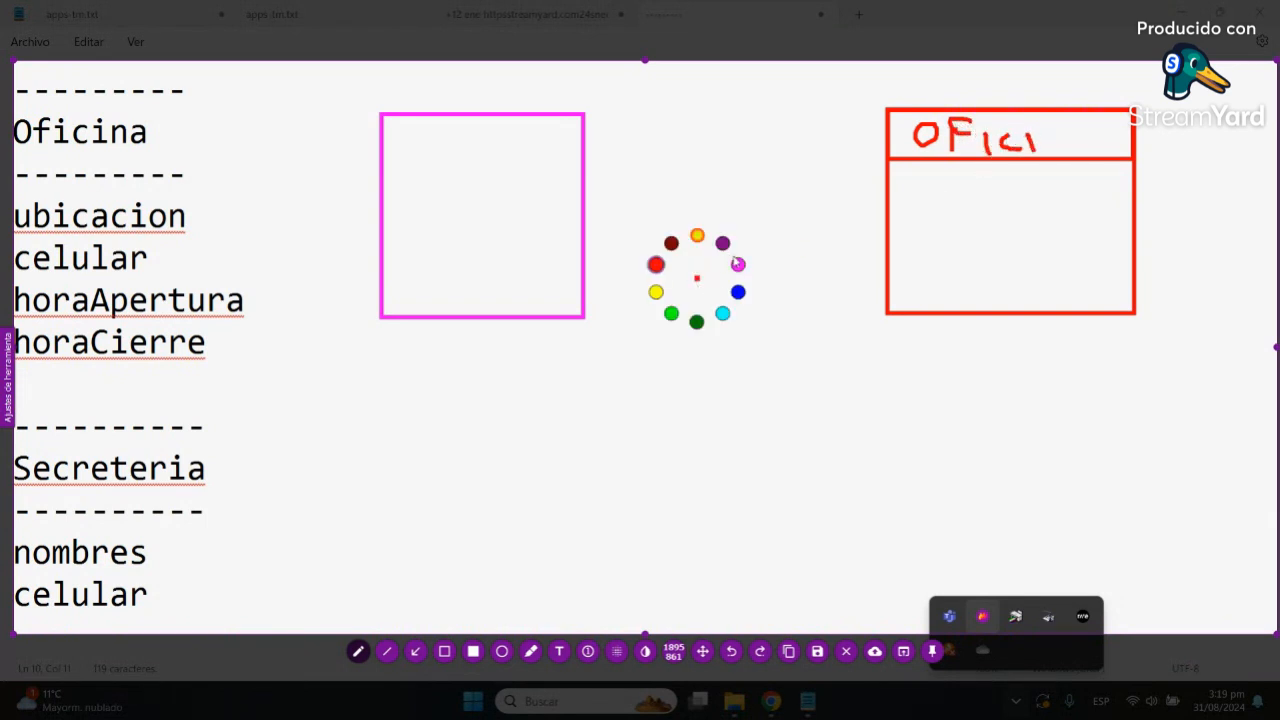
click(737, 263)
click(443, 653)
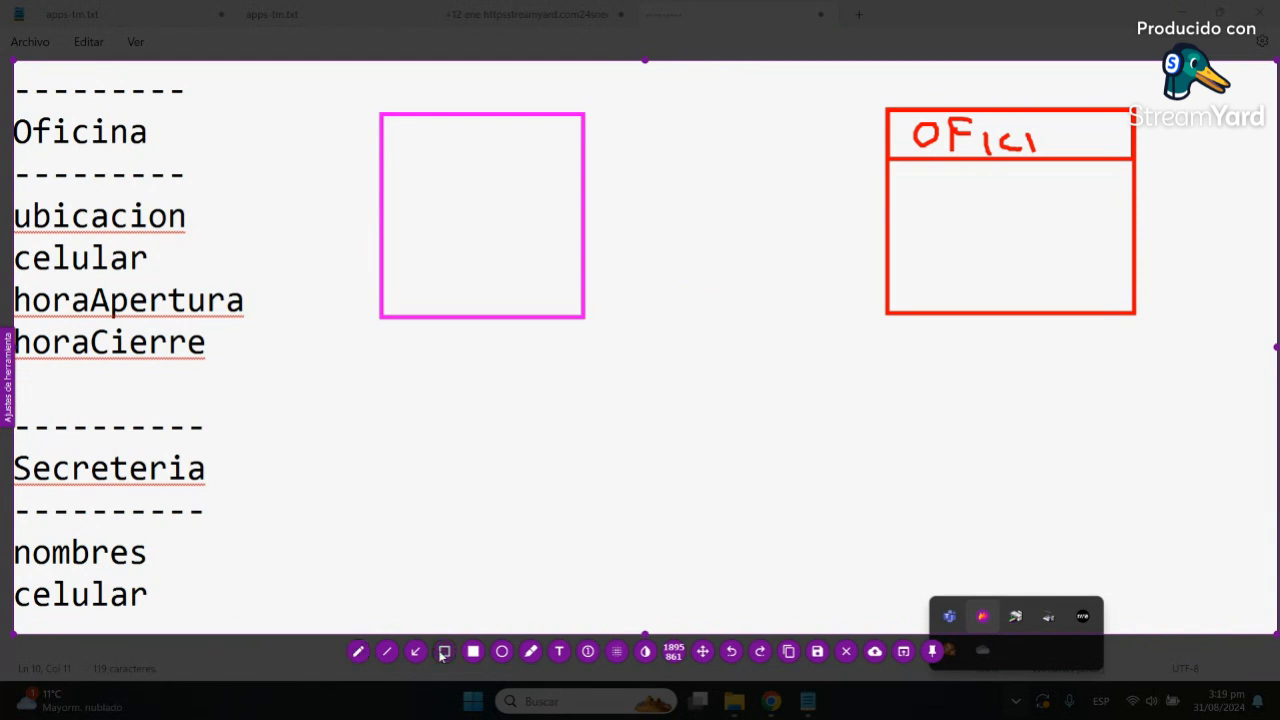
drag(383, 116, 580, 170)
click(358, 651)
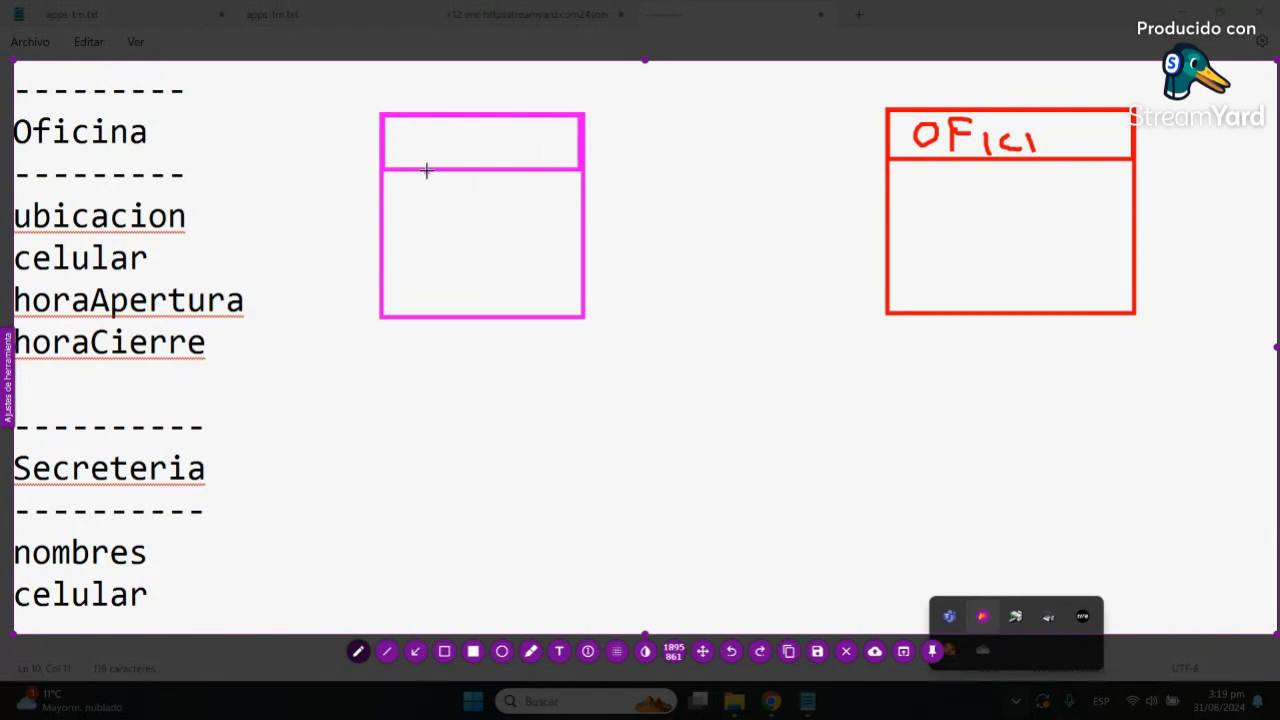
mouse_move(424, 124)
mouse_down()
mouse_move(396, 160)
mouse_move(461, 161)
mouse_move(436, 149)
mouse_move(468, 148)
mouse_move(487, 162)
mouse_move(523, 143)
mouse_up()
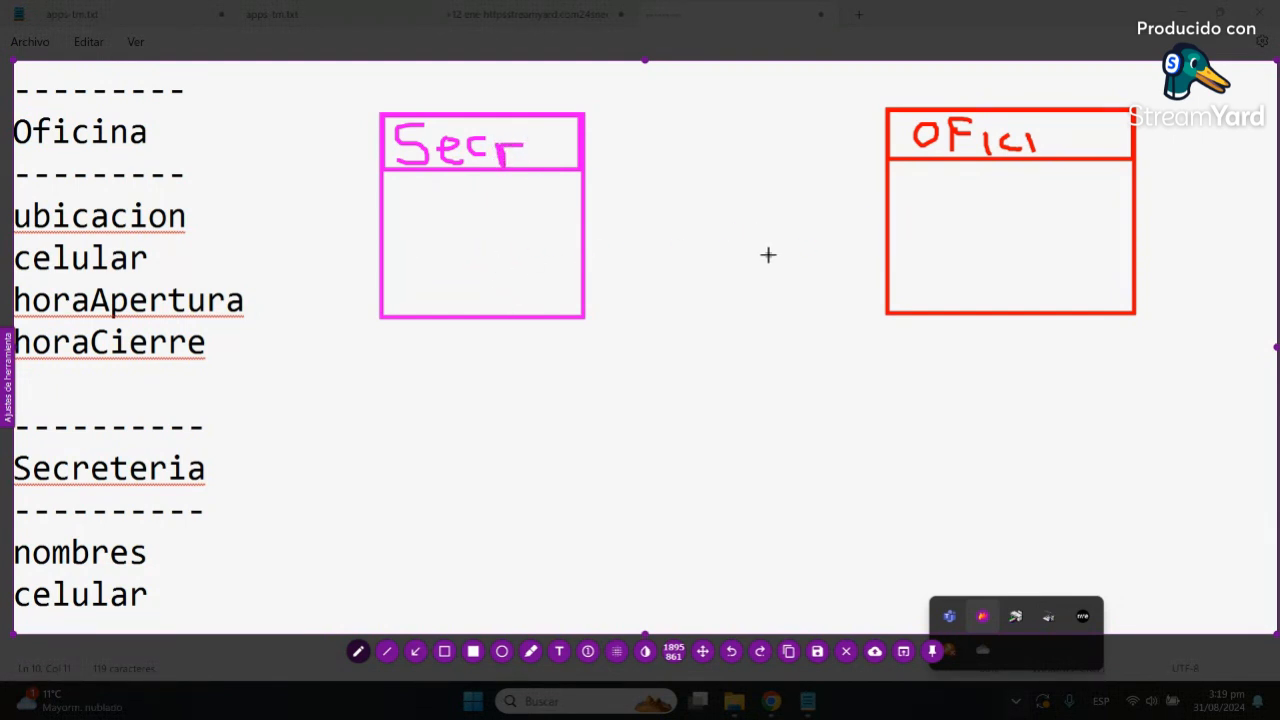
Step: Connect the Secr and OFICI boxes with a purple line and write the multiplicity "1..*" at its OFICI end
right_click(506, 398)
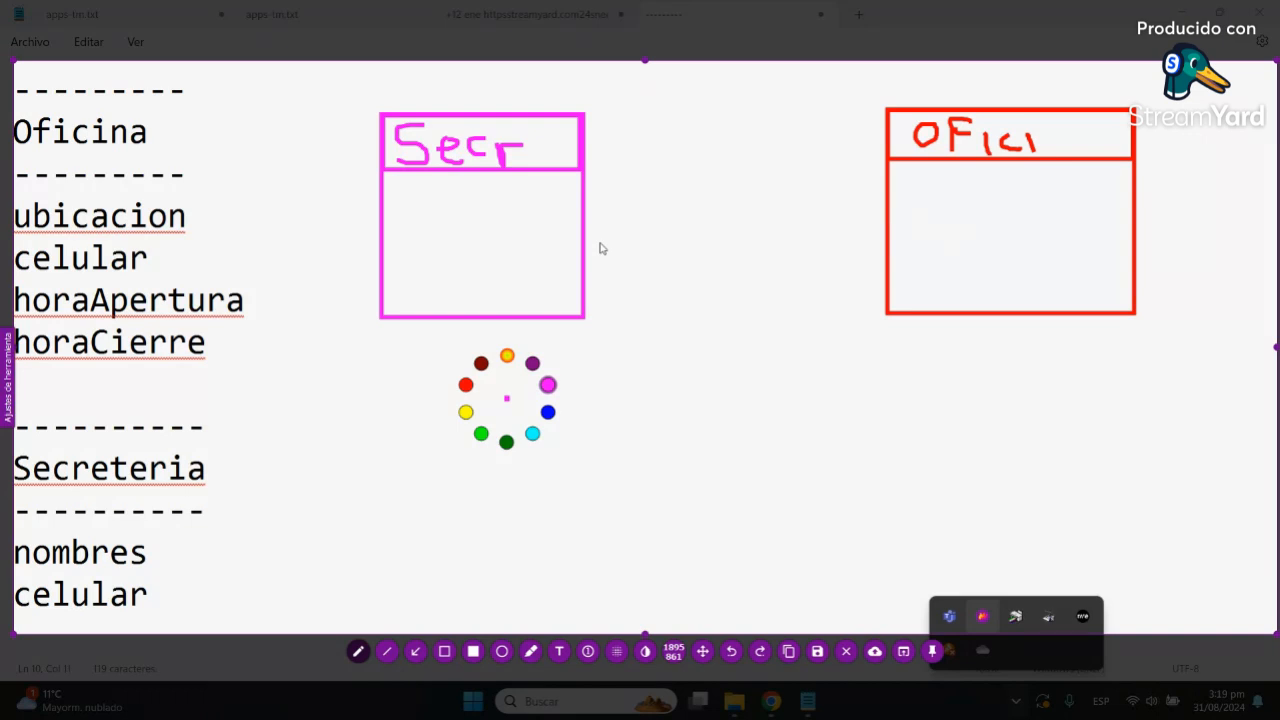
click(547, 384)
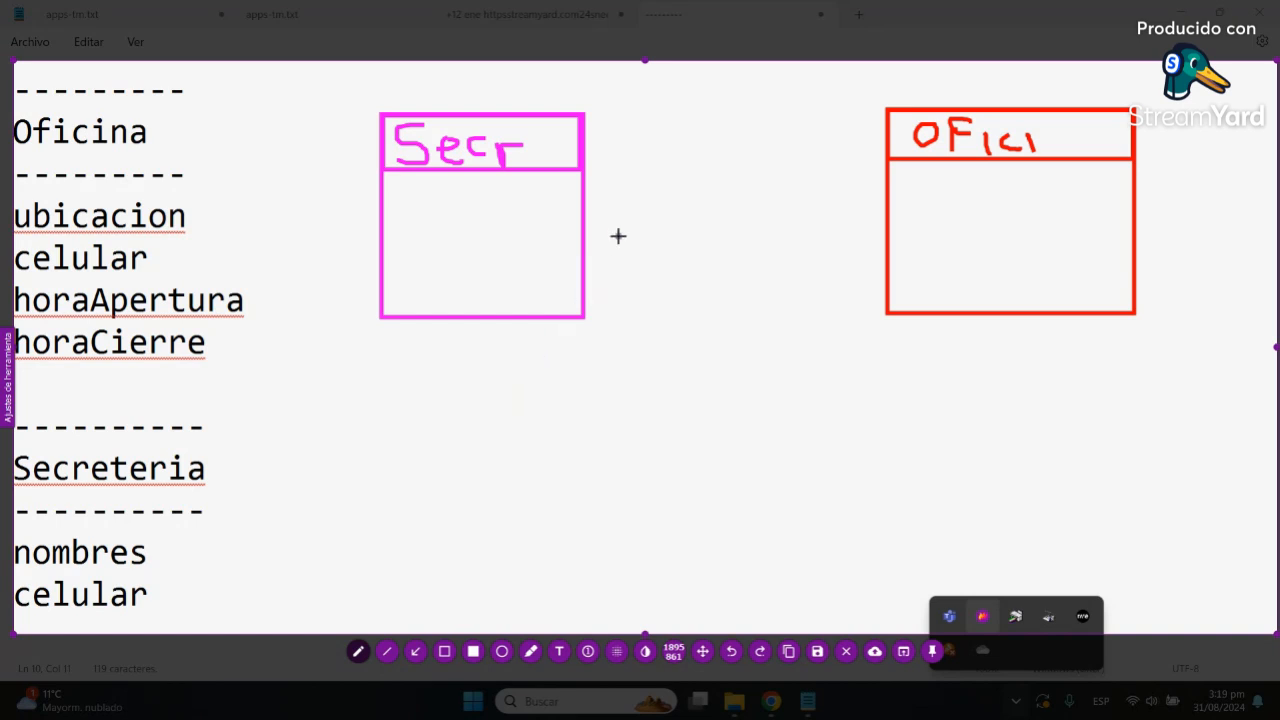
drag(583, 212, 886, 213)
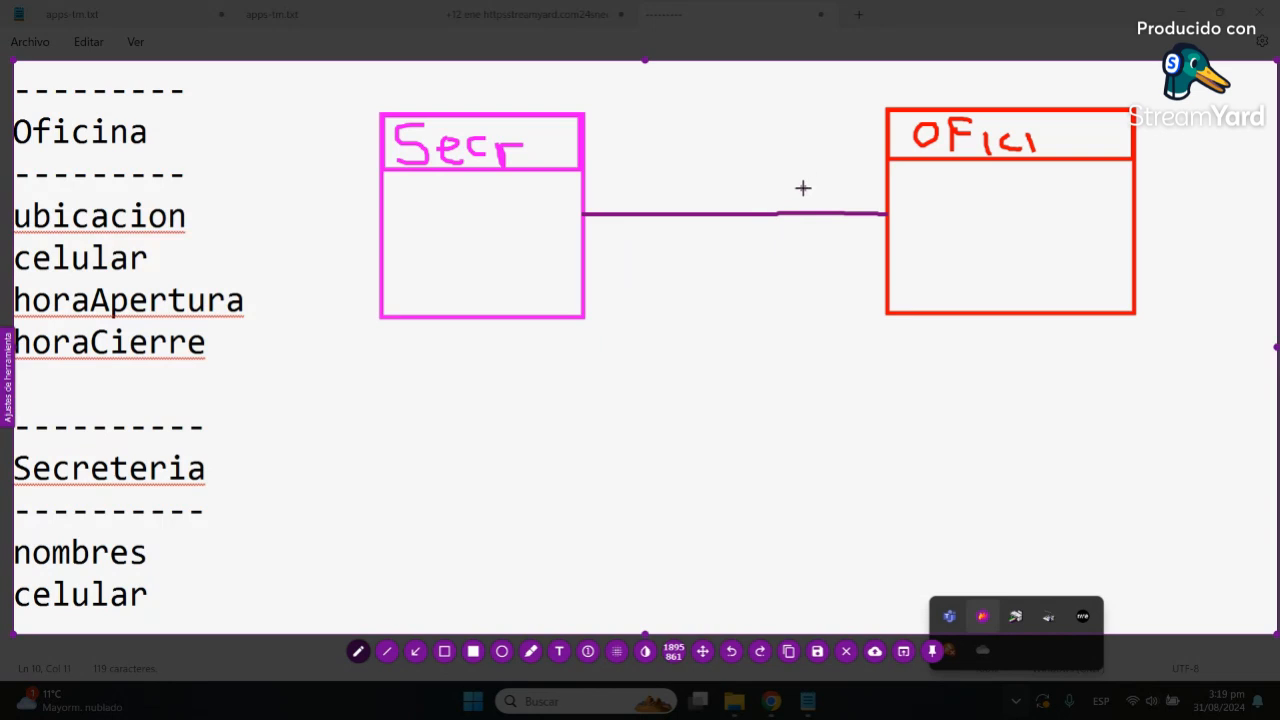
mouse_move(801, 190)
mouse_down()
mouse_move(818, 178)
mouse_move(822, 200)
mouse_move(864, 207)
mouse_up()
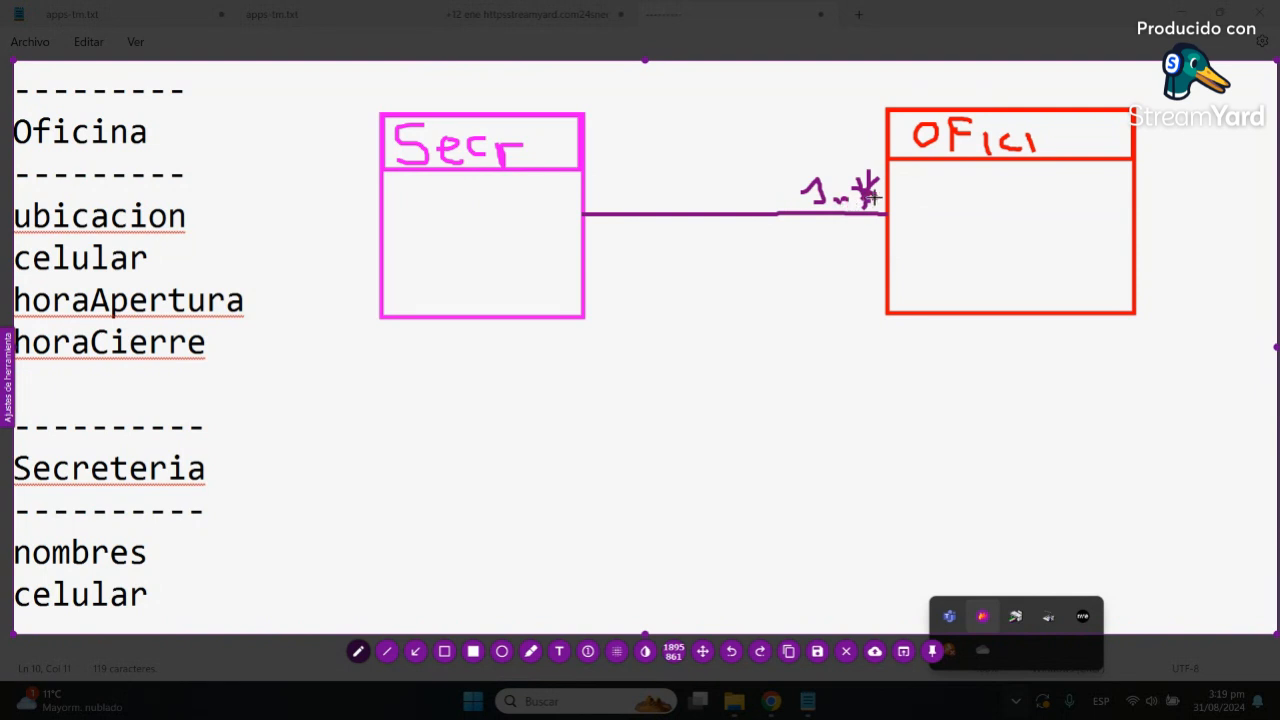
Step: In cyan, sketch an asterisk-like mark below the OFICI box and write the multiplicity "1" at the Secr end of the connector
right_click(688, 369)
click(714, 402)
mouse_move(1003, 335)
mouse_down()
mouse_move(952, 340)
mouse_move(986, 340)
mouse_move(966, 346)
mouse_move(1008, 365)
mouse_up()
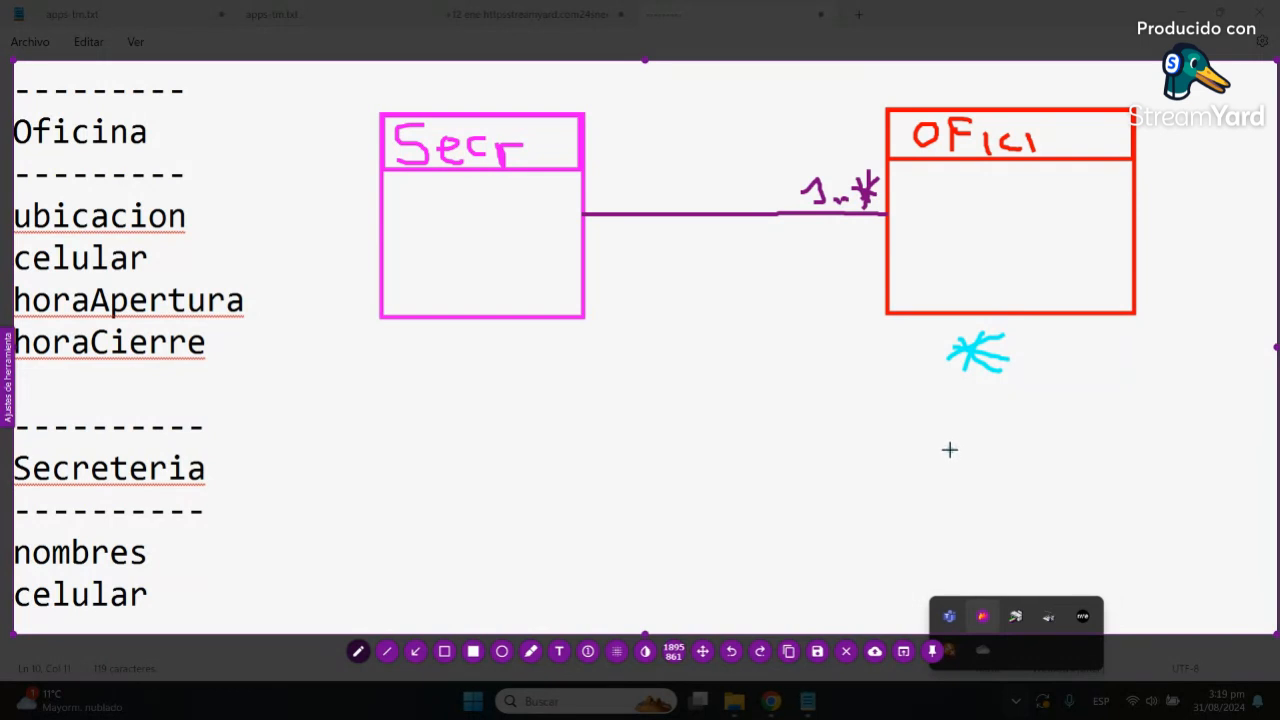
drag(928, 346, 978, 363)
mouse_move(597, 183)
mouse_down()
mouse_move(616, 171)
mouse_move(617, 198)
mouse_move(600, 203)
mouse_move(629, 205)
mouse_move(606, 204)
mouse_move(613, 182)
mouse_move(599, 183)
mouse_up()
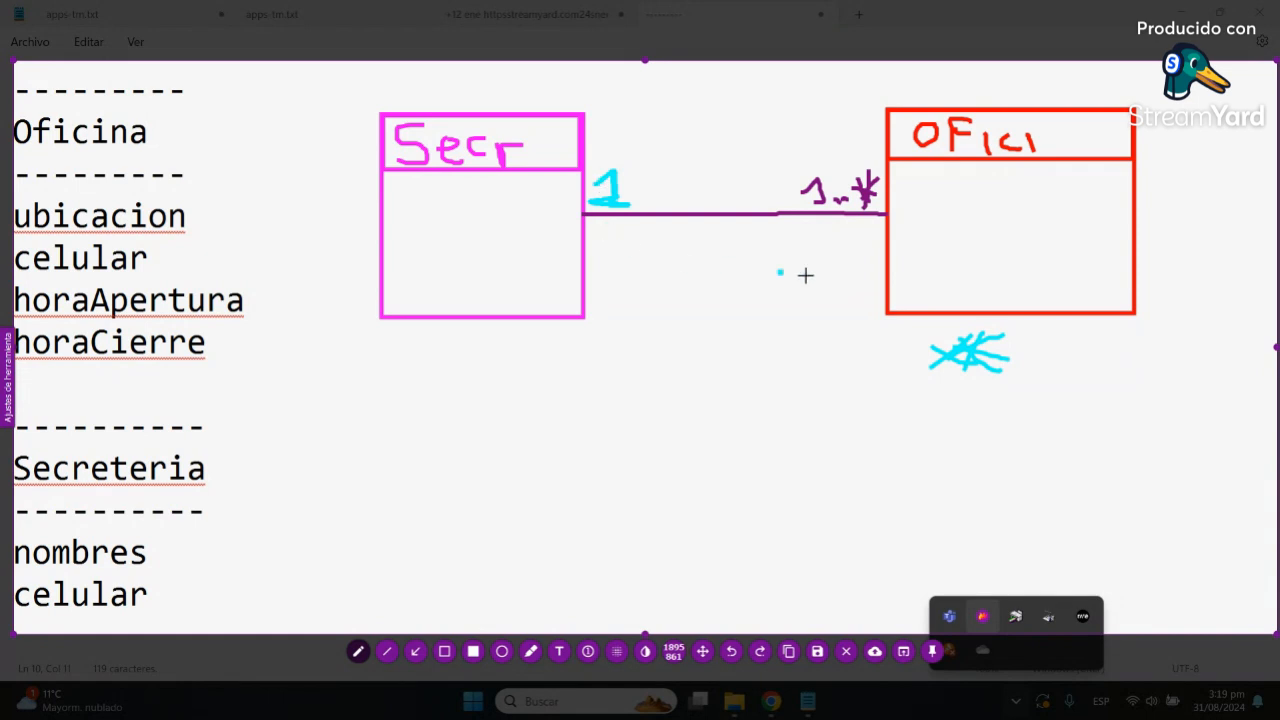
Step: In dark green, circle the "1..*" multiplicity and link it to the Secr header with a curved line ending in a dot
right_click(656, 265)
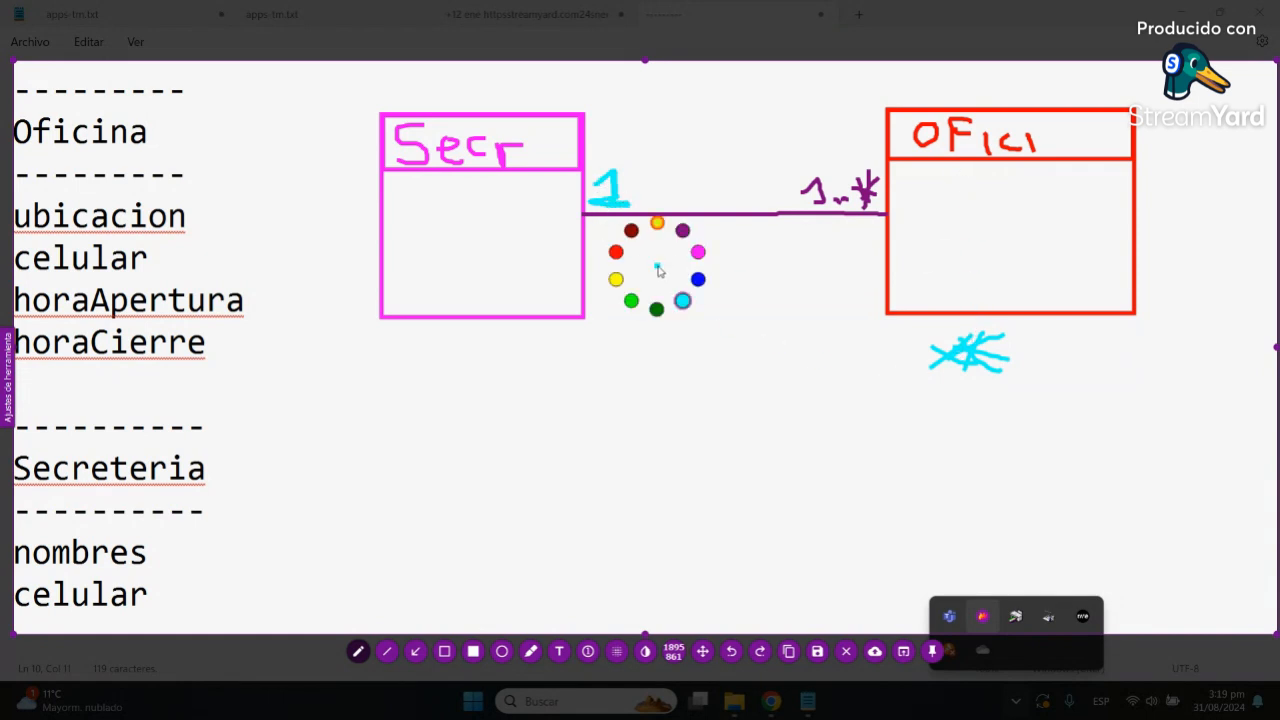
click(656, 309)
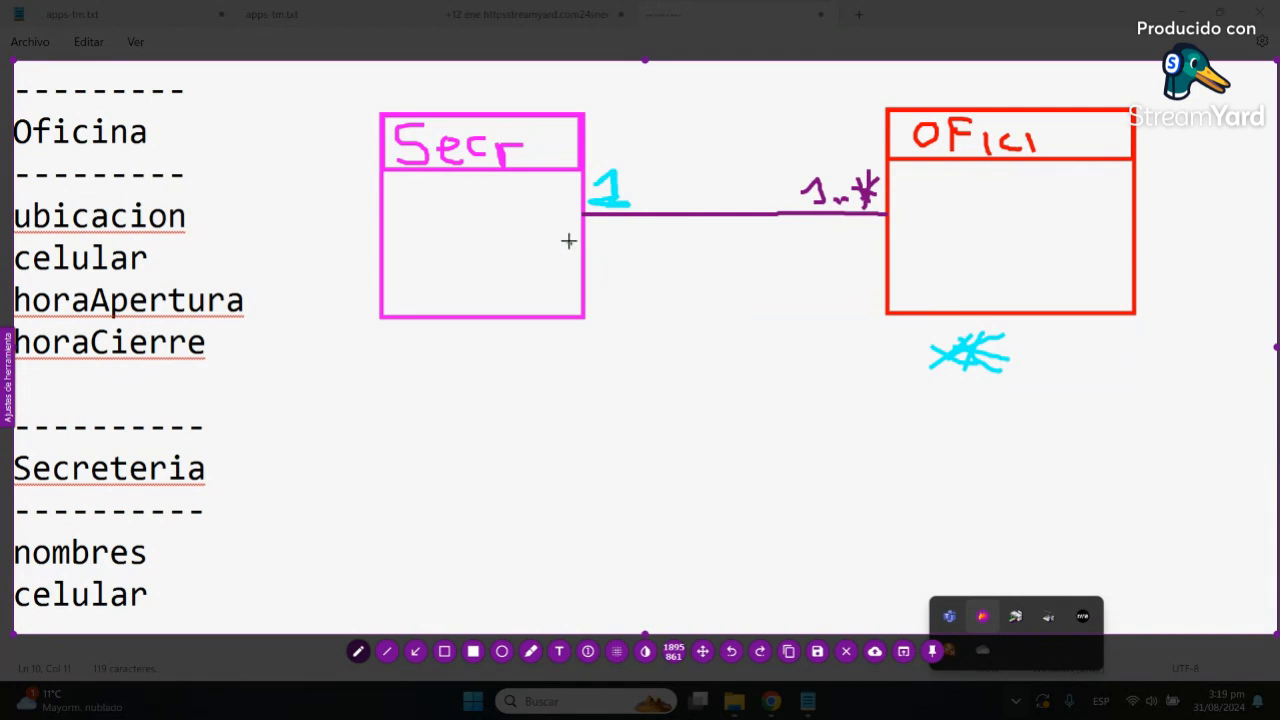
mouse_move(539, 144)
mouse_down()
mouse_move(572, 105)
mouse_move(757, 117)
mouse_move(870, 160)
mouse_move(790, 163)
mouse_move(796, 226)
mouse_move(878, 224)
mouse_move(884, 182)
mouse_move(838, 150)
mouse_move(780, 172)
mouse_move(806, 230)
mouse_move(878, 218)
mouse_up()
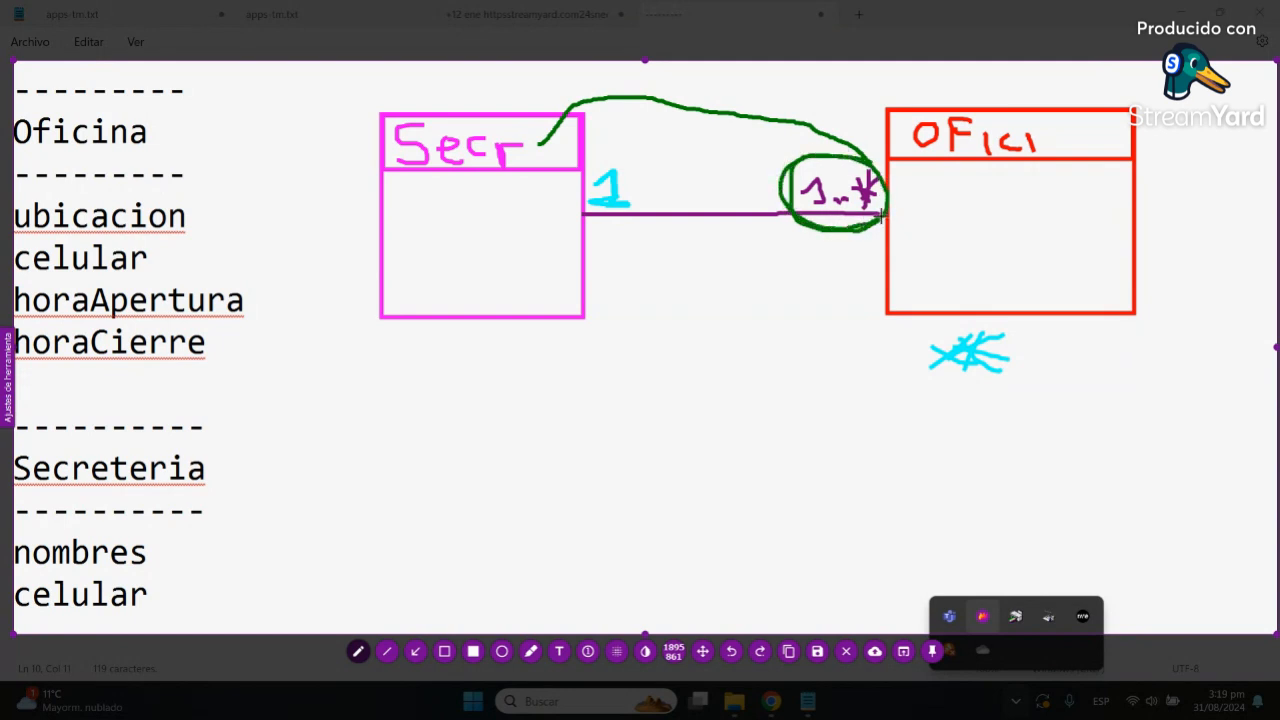
mouse_move(545, 140)
mouse_down()
mouse_move(612, 106)
mouse_move(748, 112)
mouse_move(836, 137)
mouse_up()
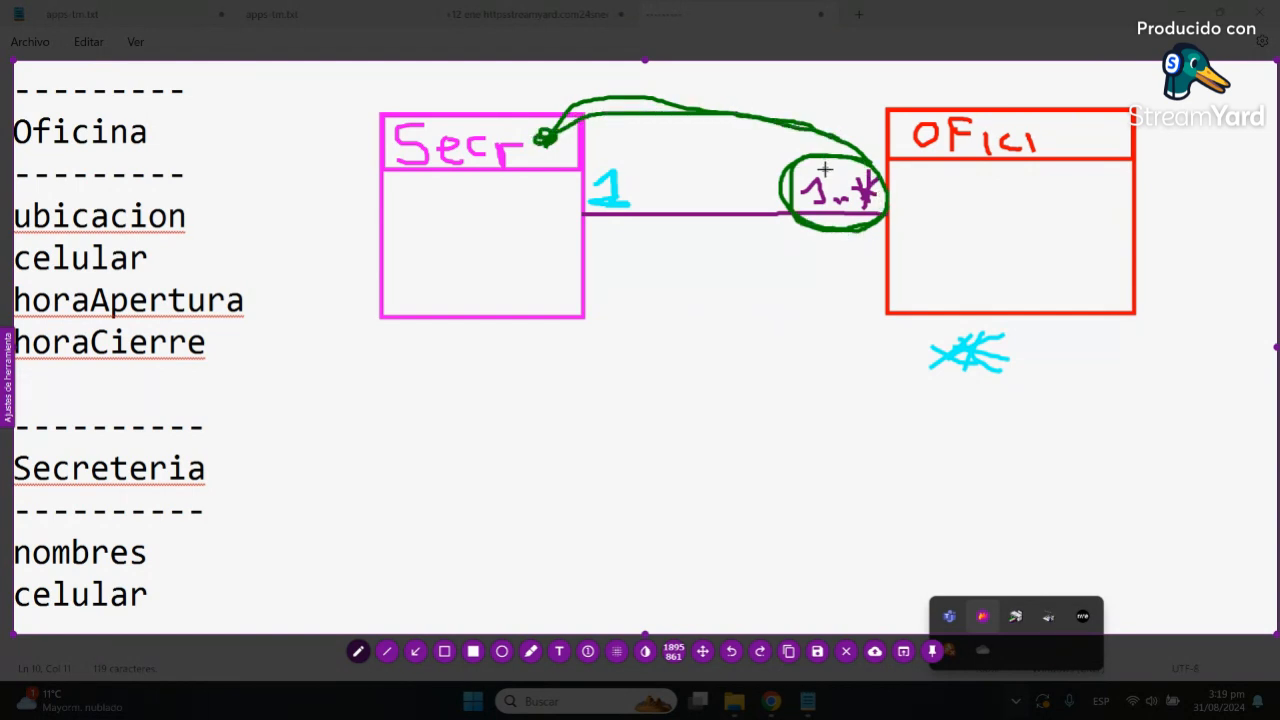
Step: In light green, circle the cyan mark and the "1" multiplicity, and link the "1" to a dot inside the OFICI box with a curve
right_click(729, 312)
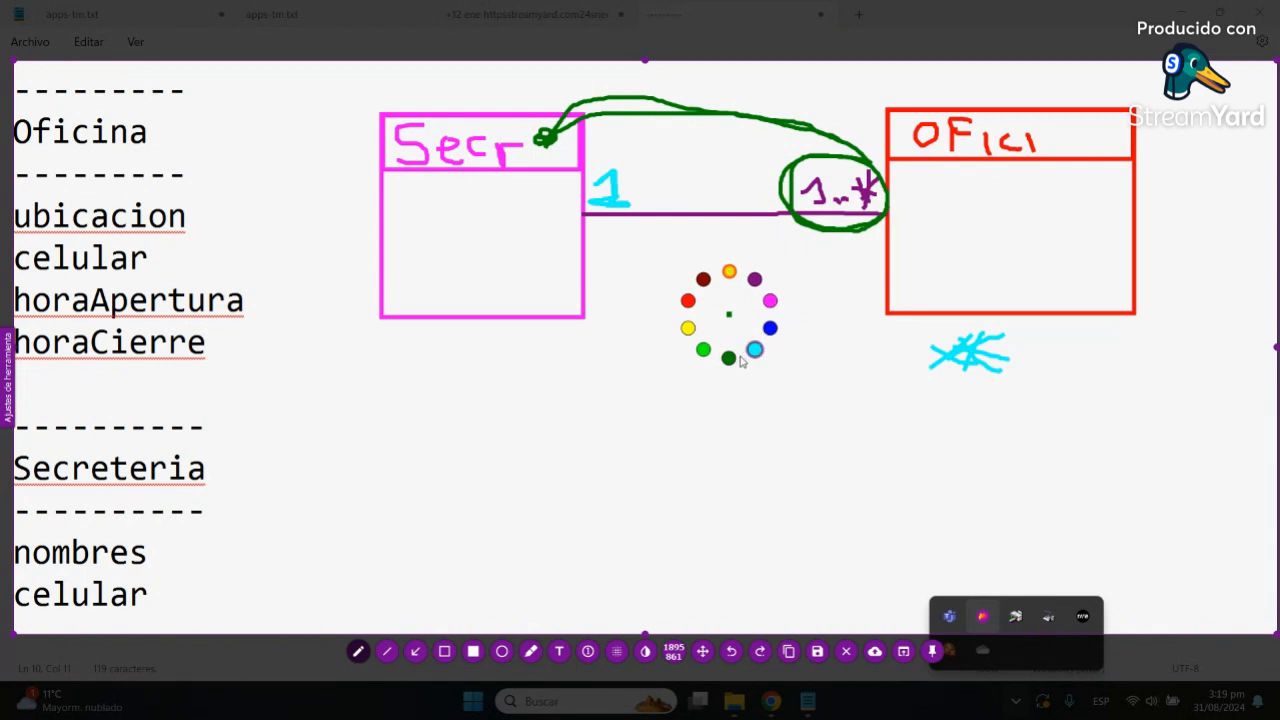
click(703, 350)
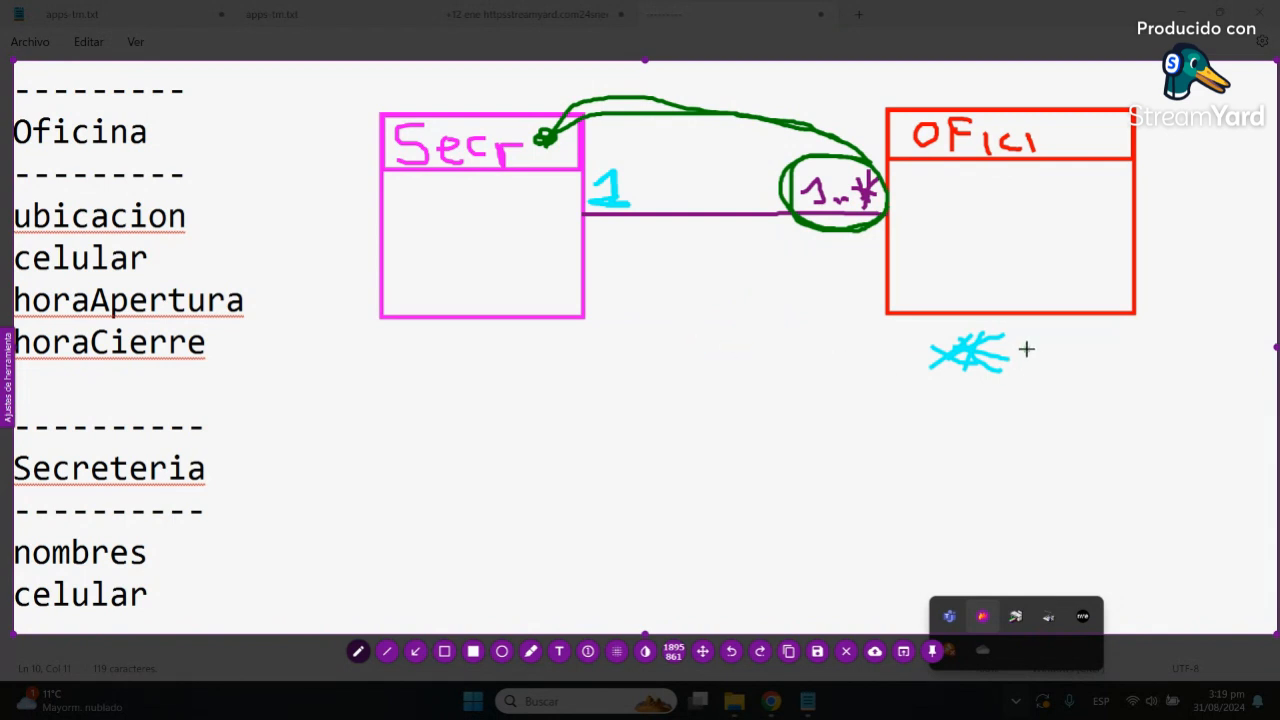
mouse_move(1018, 322)
mouse_down()
mouse_move(985, 312)
mouse_move(928, 345)
mouse_move(1019, 374)
mouse_move(995, 315)
mouse_up()
mouse_move(921, 251)
mouse_down()
mouse_move(943, 253)
mouse_move(857, 283)
mouse_move(654, 269)
mouse_move(591, 230)
mouse_move(583, 196)
mouse_move(612, 164)
mouse_move(649, 194)
mouse_move(618, 243)
mouse_move(573, 200)
mouse_move(598, 170)
mouse_up()
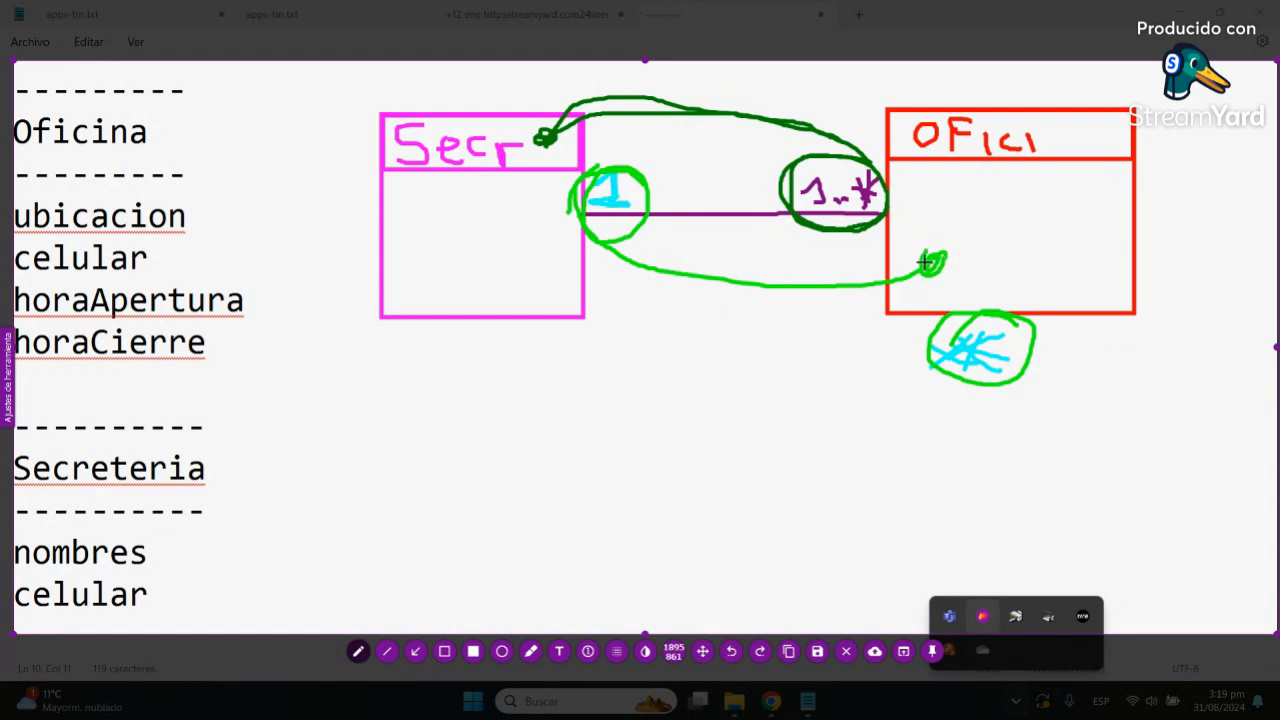
click(790, 271)
drag(937, 253, 944, 261)
mouse_move(572, 192)
mouse_down()
mouse_move(568, 180)
mouse_move(605, 160)
mouse_move(650, 188)
mouse_move(618, 226)
mouse_move(562, 231)
mouse_up()
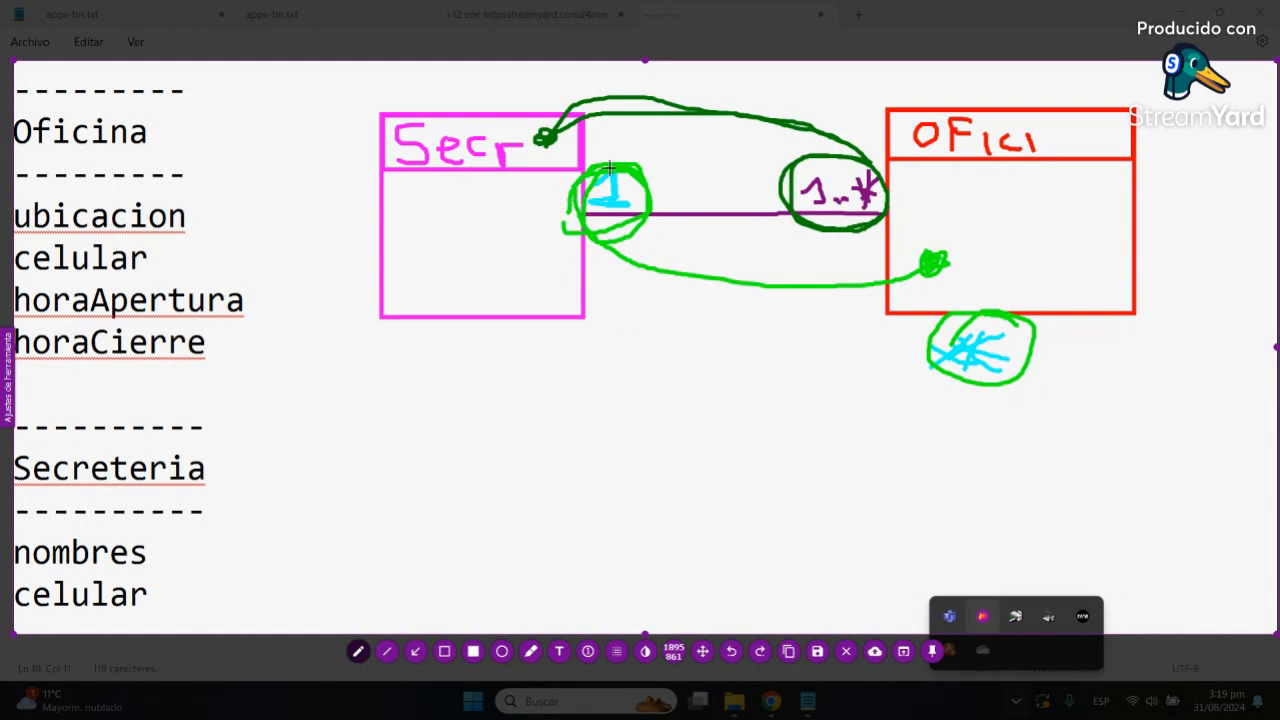
Step: Retrace the dot in the Secr header and the circle around "1..*" in dark green
right_click(618, 334)
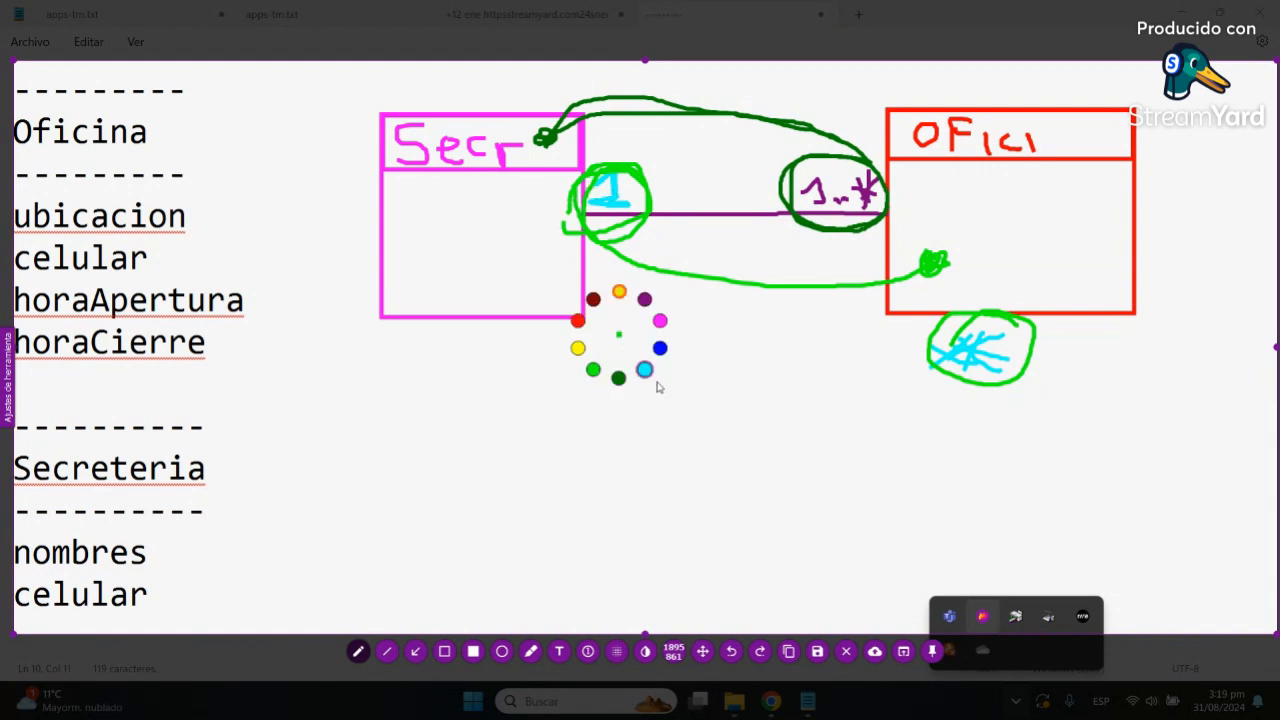
click(619, 377)
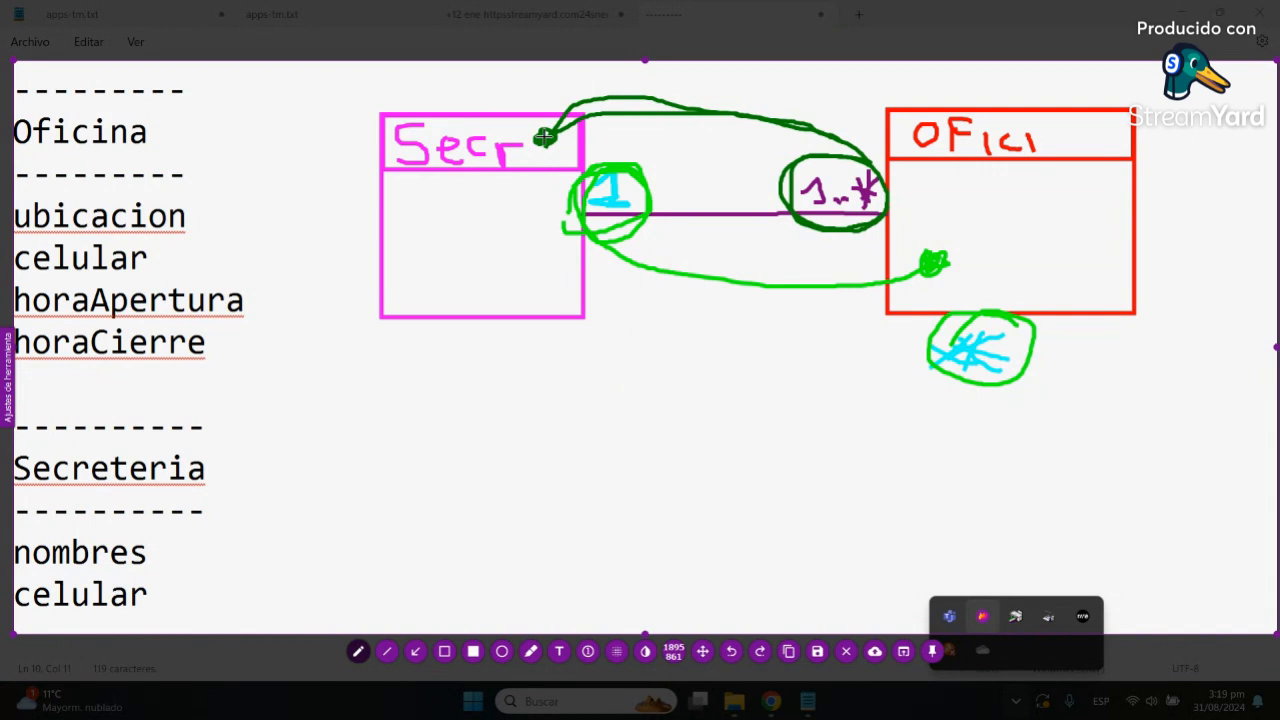
drag(545, 136, 560, 112)
mouse_move(880, 160)
mouse_down()
mouse_move(846, 149)
mouse_move(800, 162)
mouse_move(782, 195)
mouse_move(808, 234)
mouse_move(875, 233)
mouse_move(896, 172)
mouse_move(868, 155)
mouse_up()
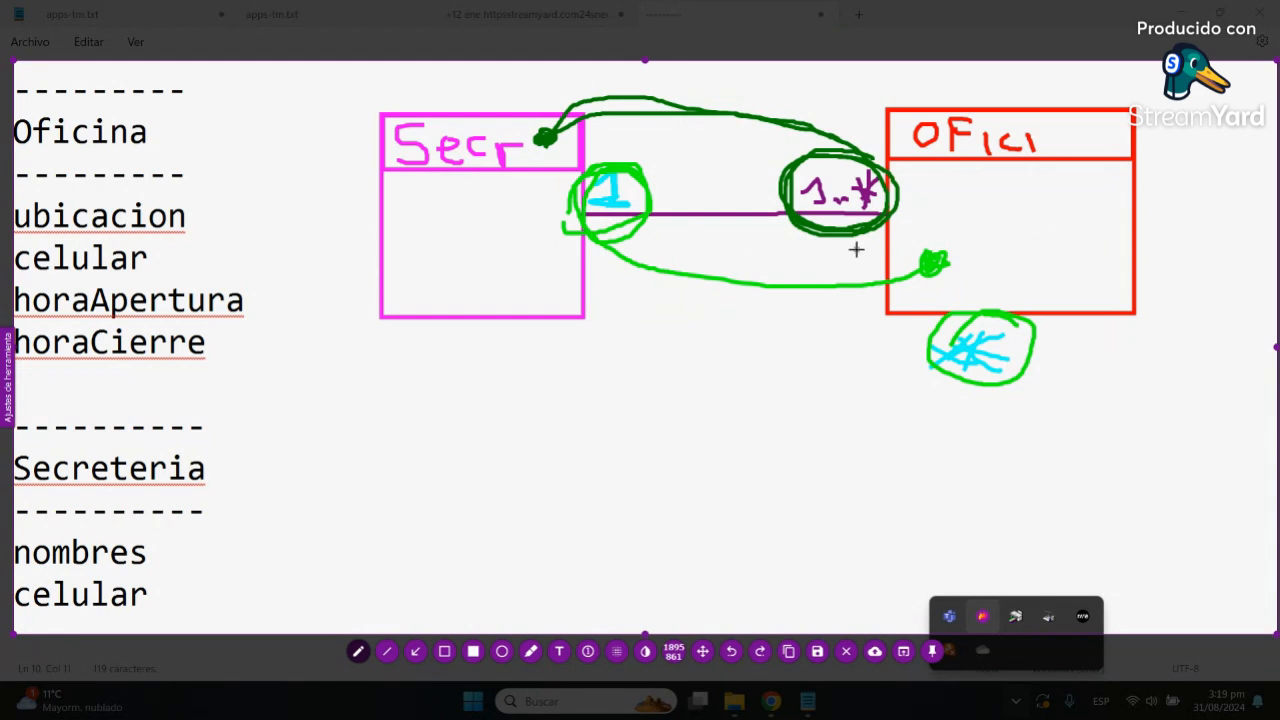
Step: Circle the Oficina heading in blue on the screen capture
right_click(704, 370)
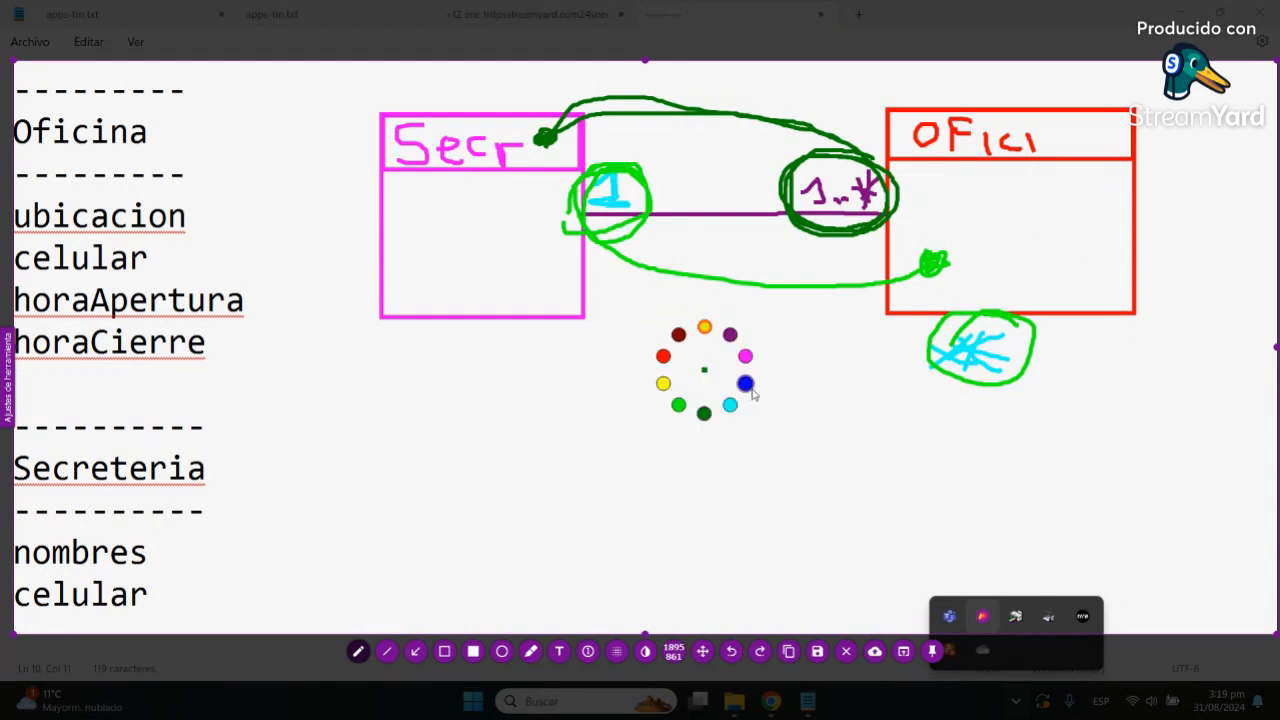
click(746, 384)
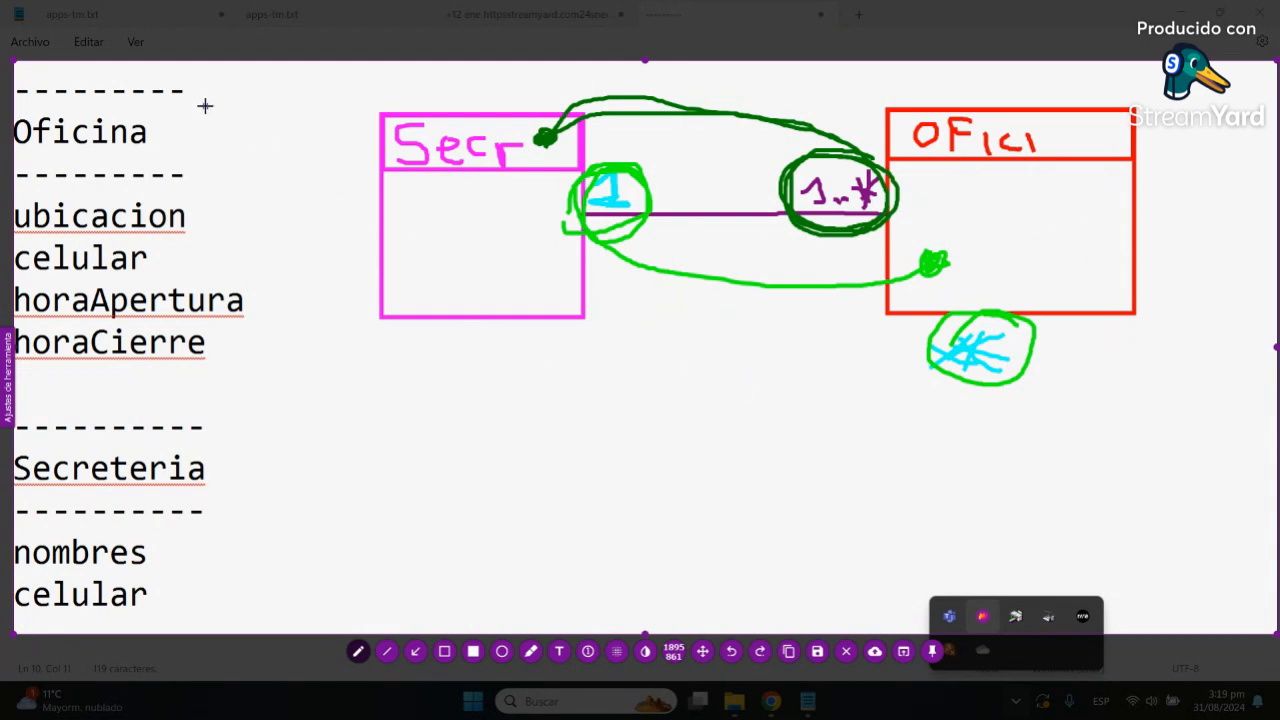
mouse_move(201, 93)
mouse_down()
mouse_move(76, 86)
mouse_move(4, 110)
mouse_move(45, 172)
mouse_move(176, 177)
mouse_move(220, 140)
mouse_move(200, 92)
mouse_up()
Step: Draw red brackets beside the Oficina attributes ubicacion, celular, horaApertura and horaCierre
right_click(277, 134)
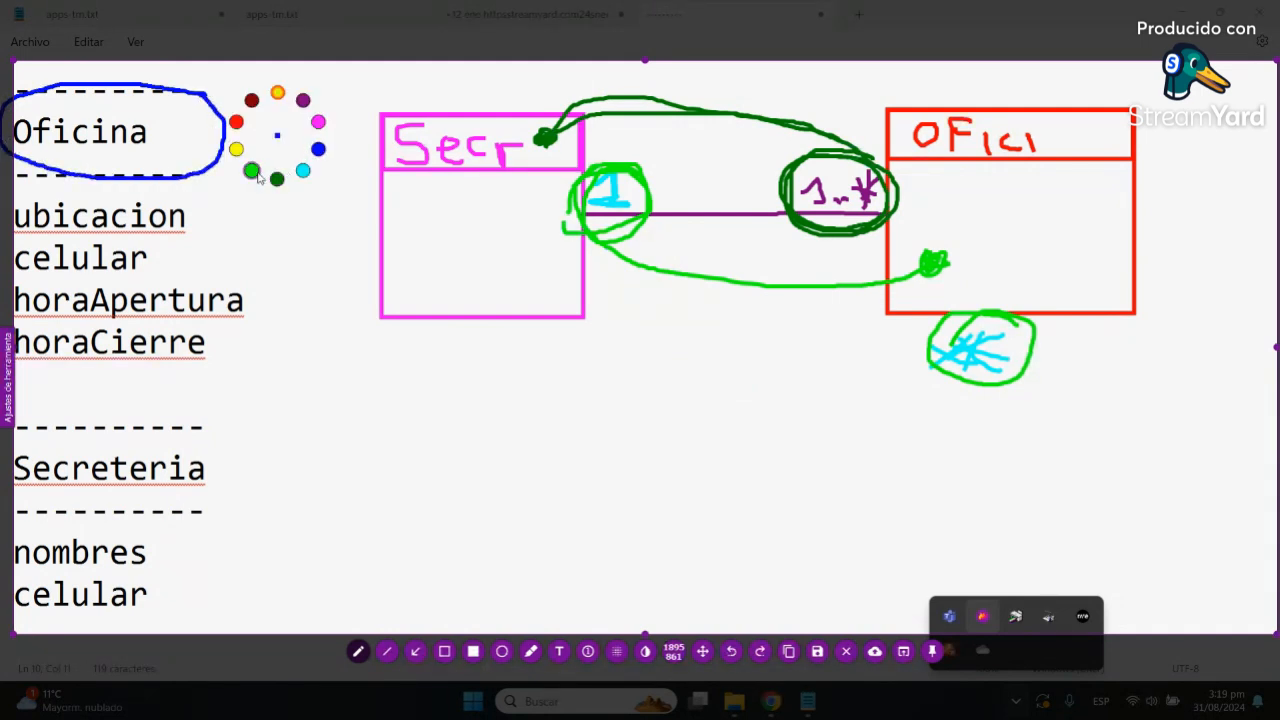
click(252, 169)
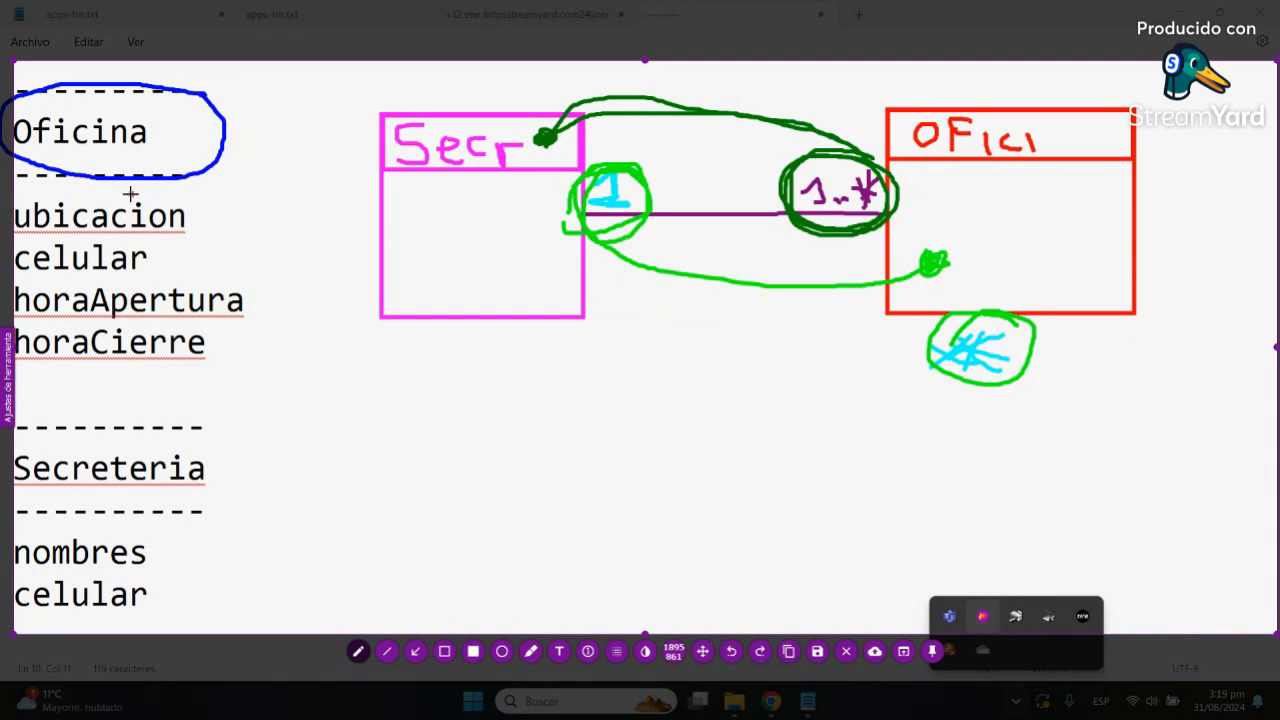
mouse_move(128, 196)
mouse_down()
mouse_move(223, 210)
mouse_move(172, 240)
mouse_move(172, 274)
mouse_move(271, 299)
mouse_move(224, 322)
mouse_move(262, 345)
mouse_move(200, 370)
mouse_up()
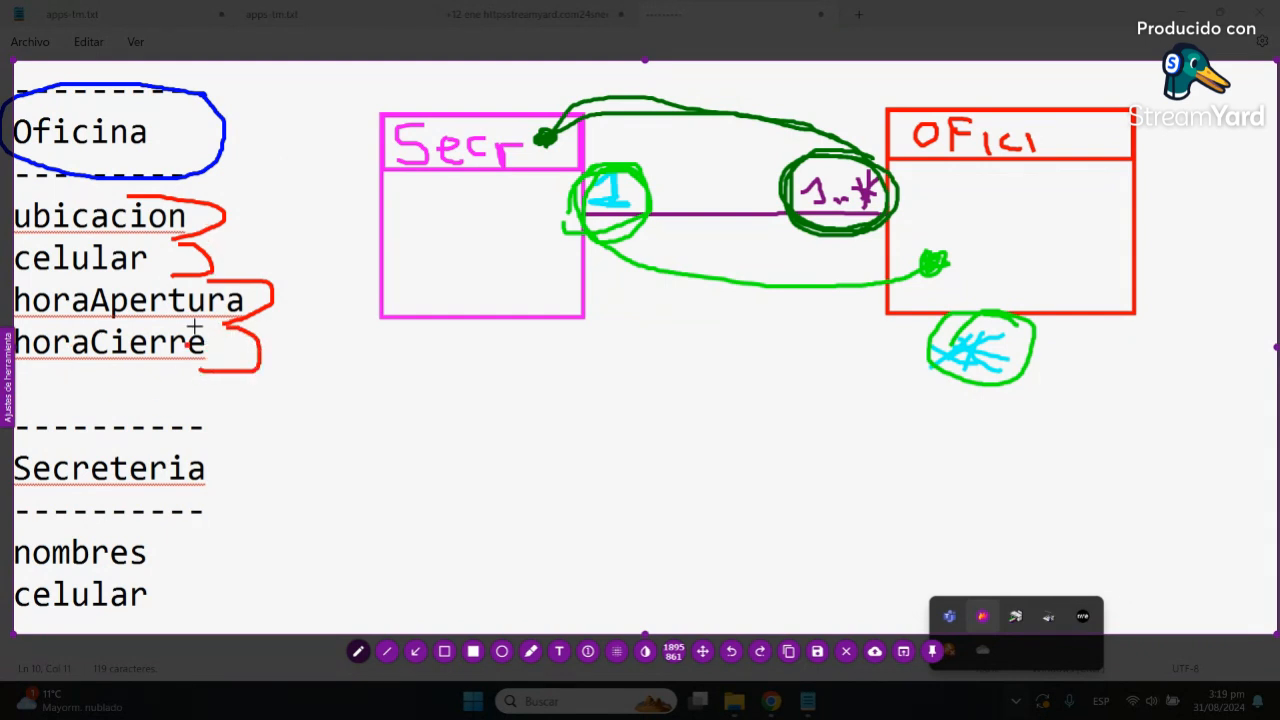
click(152, 268)
Step: Circle the Secreteria heading in purple
right_click(276, 456)
click(317, 441)
right_click(256, 446)
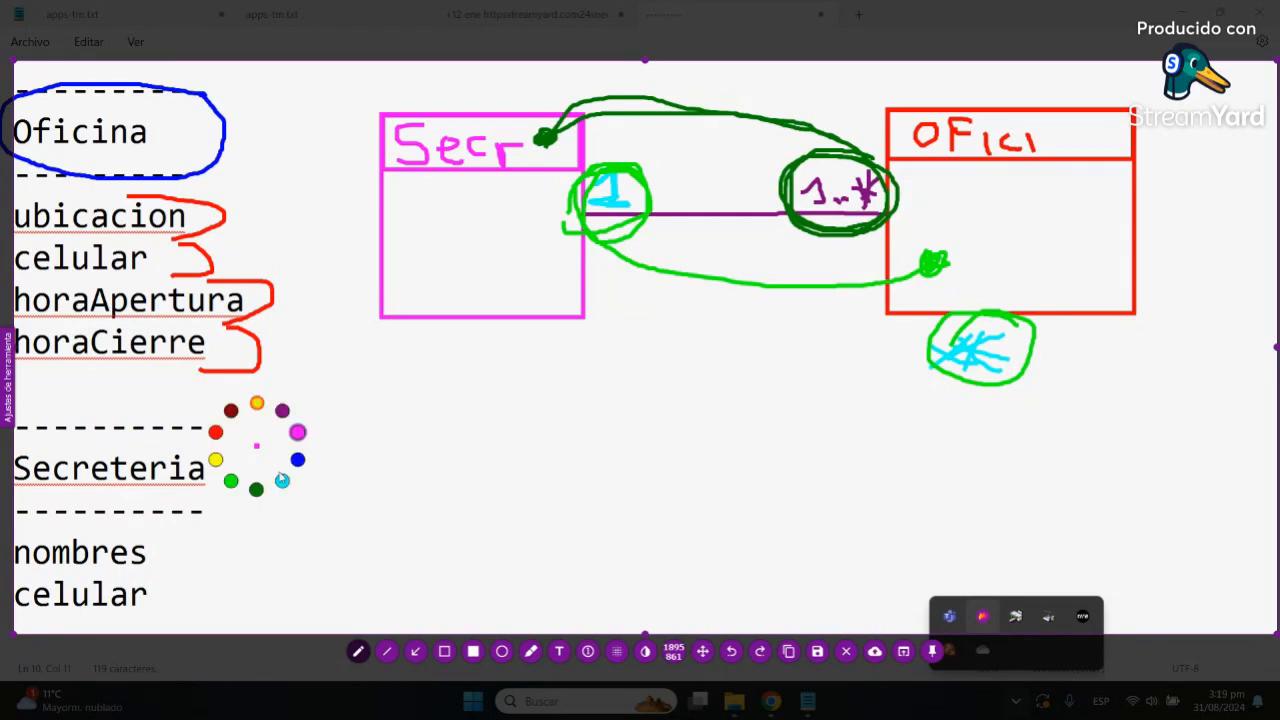
click(282, 412)
mouse_move(252, 446)
mouse_down()
mouse_move(85, 433)
mouse_move(12, 478)
mouse_move(82, 508)
mouse_move(226, 513)
mouse_move(252, 462)
mouse_move(238, 442)
mouse_up()
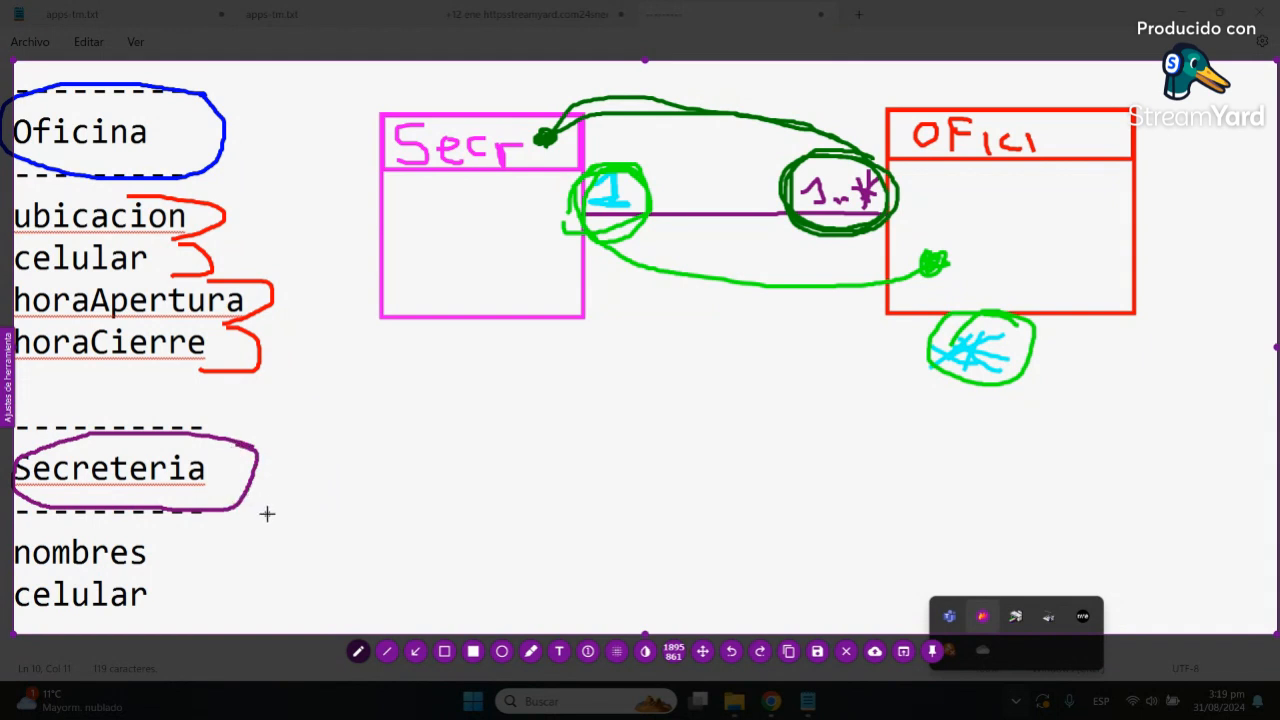
Step: Link the Secreteria circle to nombres and celular with purple curves, and mark both attributes with a narrow vertical loop
mouse_move(257, 488)
mouse_down()
mouse_move(269, 535)
mouse_move(172, 551)
mouse_up()
mouse_move(277, 531)
mouse_down()
mouse_move(266, 568)
mouse_move(172, 592)
mouse_up()
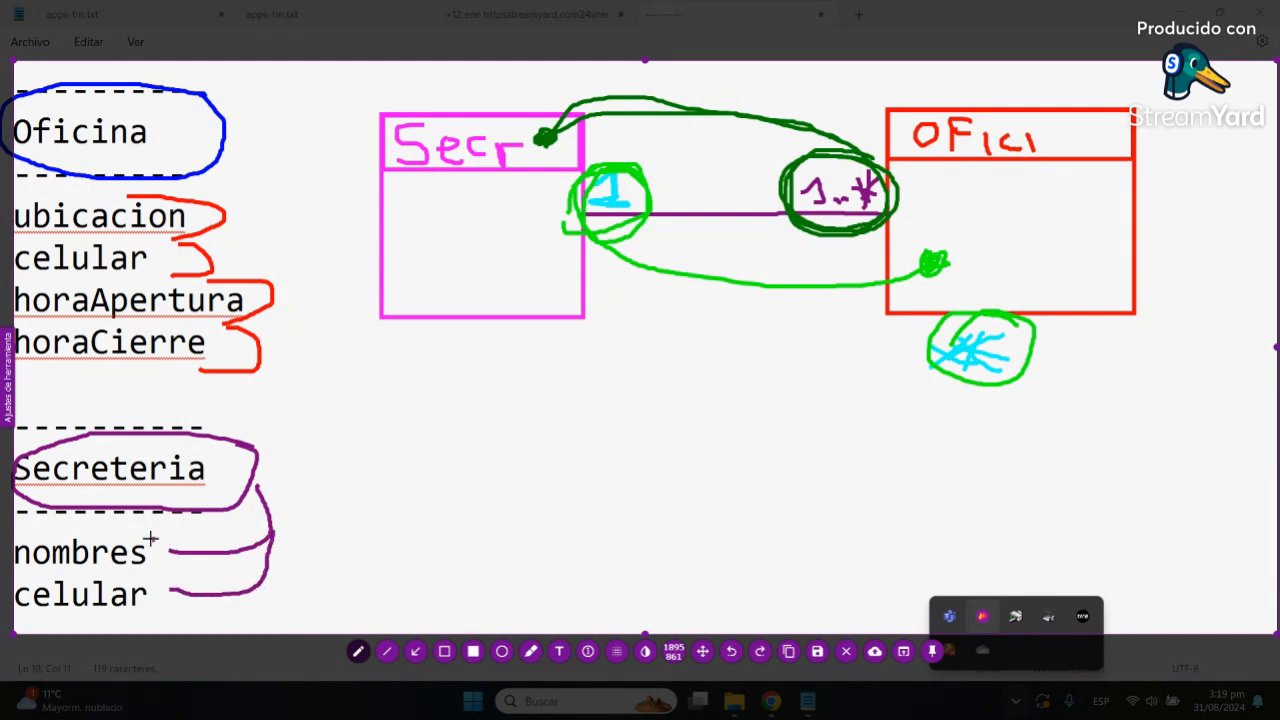
drag(175, 528, 167, 612)
mouse_move(185, 530)
mouse_down()
mouse_move(177, 600)
mouse_move(164, 598)
mouse_move(170, 528)
mouse_move(186, 548)
mouse_move(171, 608)
mouse_move(175, 580)
mouse_up()
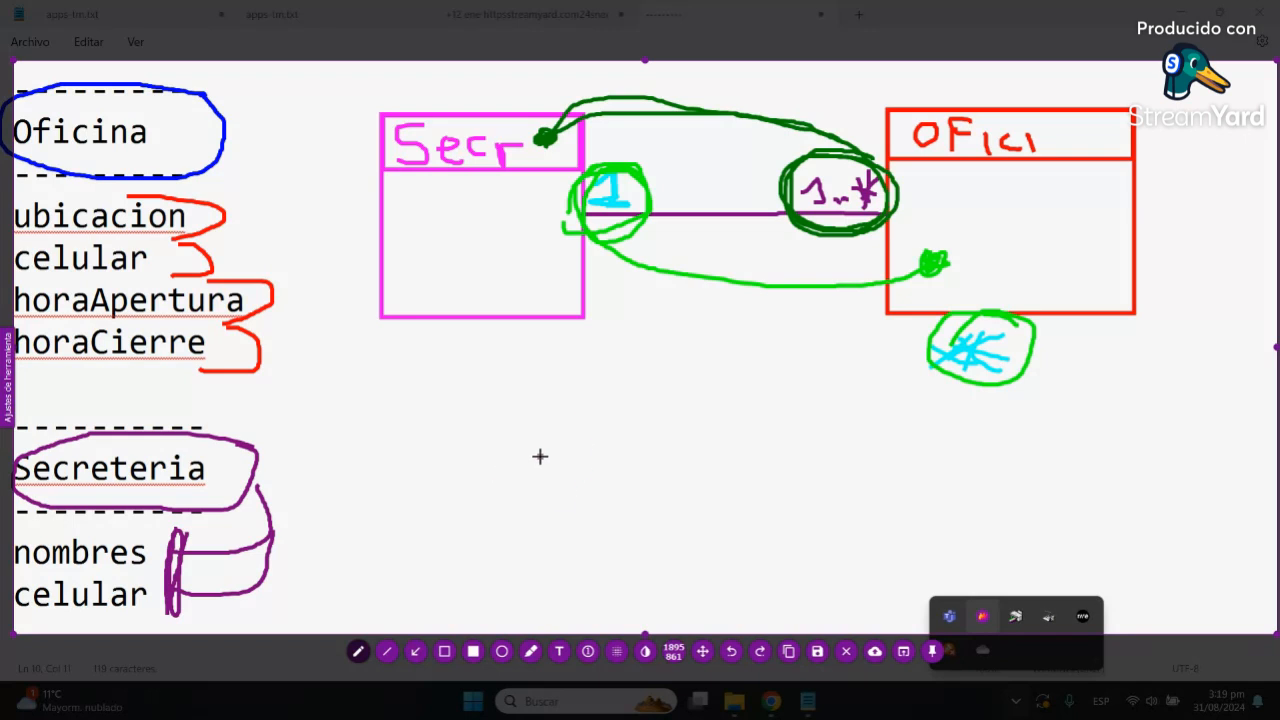
Step: Close the annotated screen capture without saving it
right_click(539, 455)
click(566, 492)
click(969, 251)
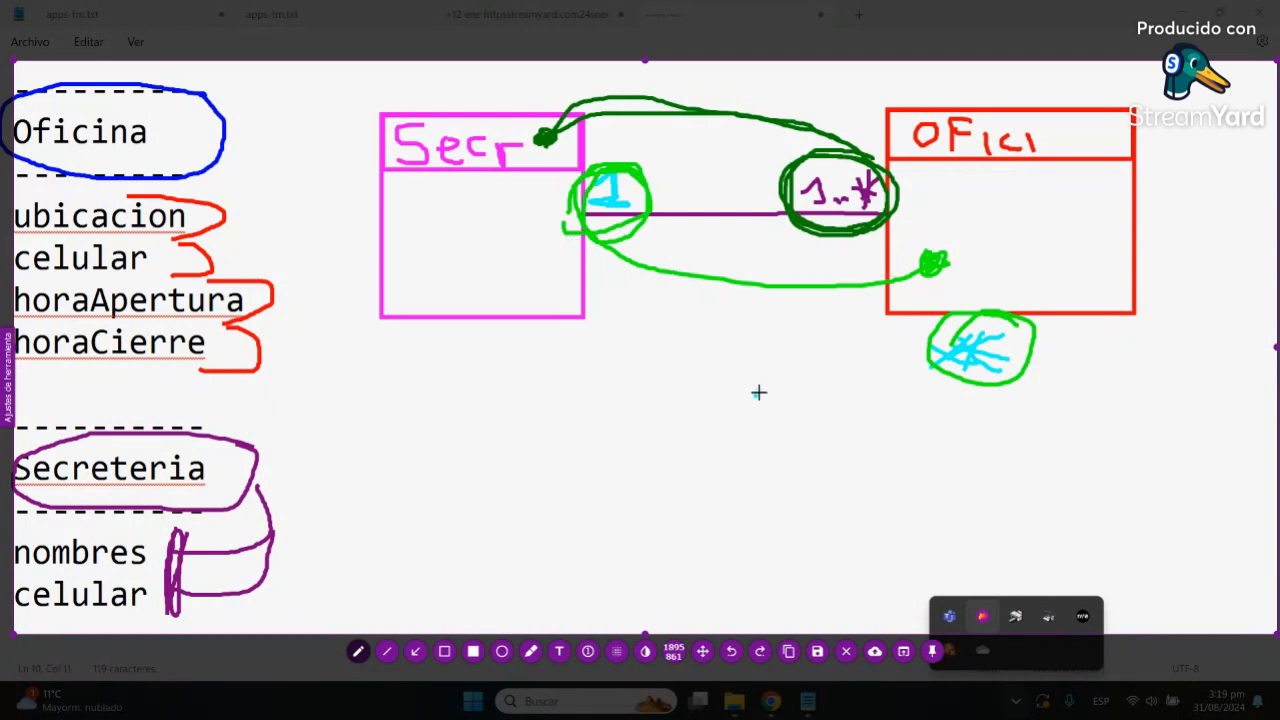
click(845, 651)
Step: Insert 12 blank lines above the Oficina section to make room for a new example
click(17, 95)
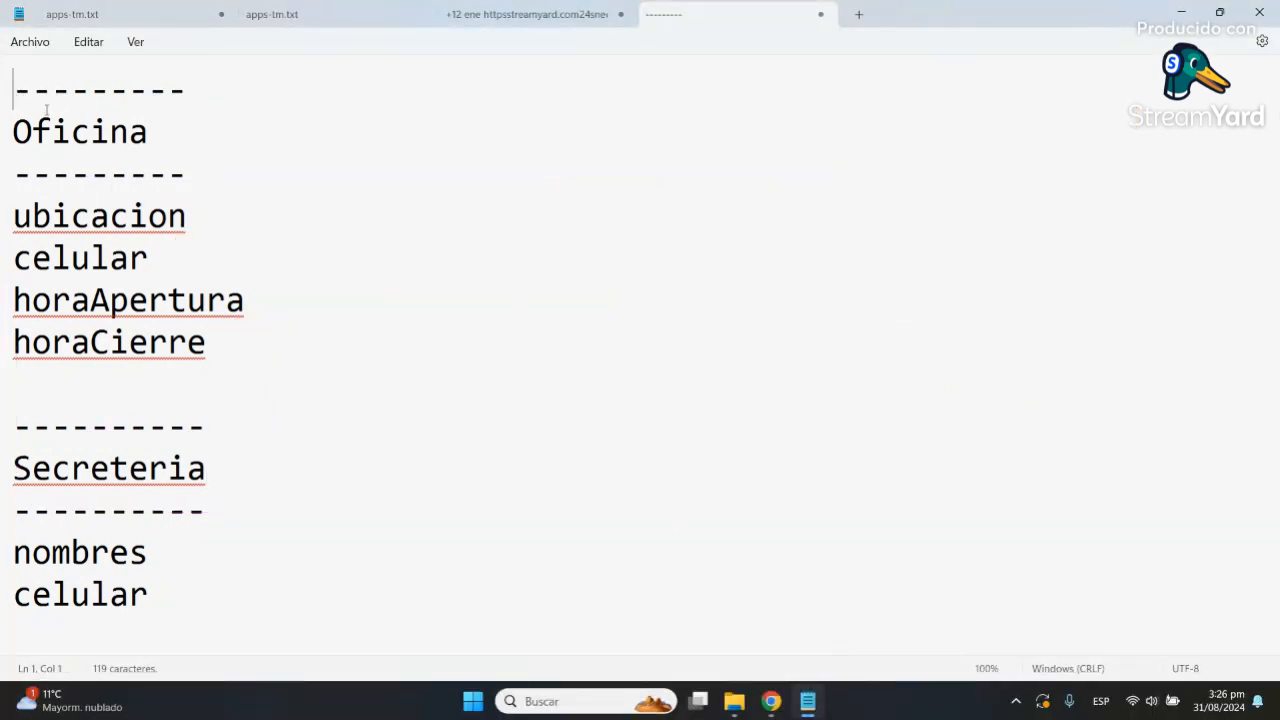
key(Return)
key(Return)
key(Return)
key(Return)
key(Return)
key(Return)
key(Return)
key(Return)
key(Return)
key(Return)
key(Return)
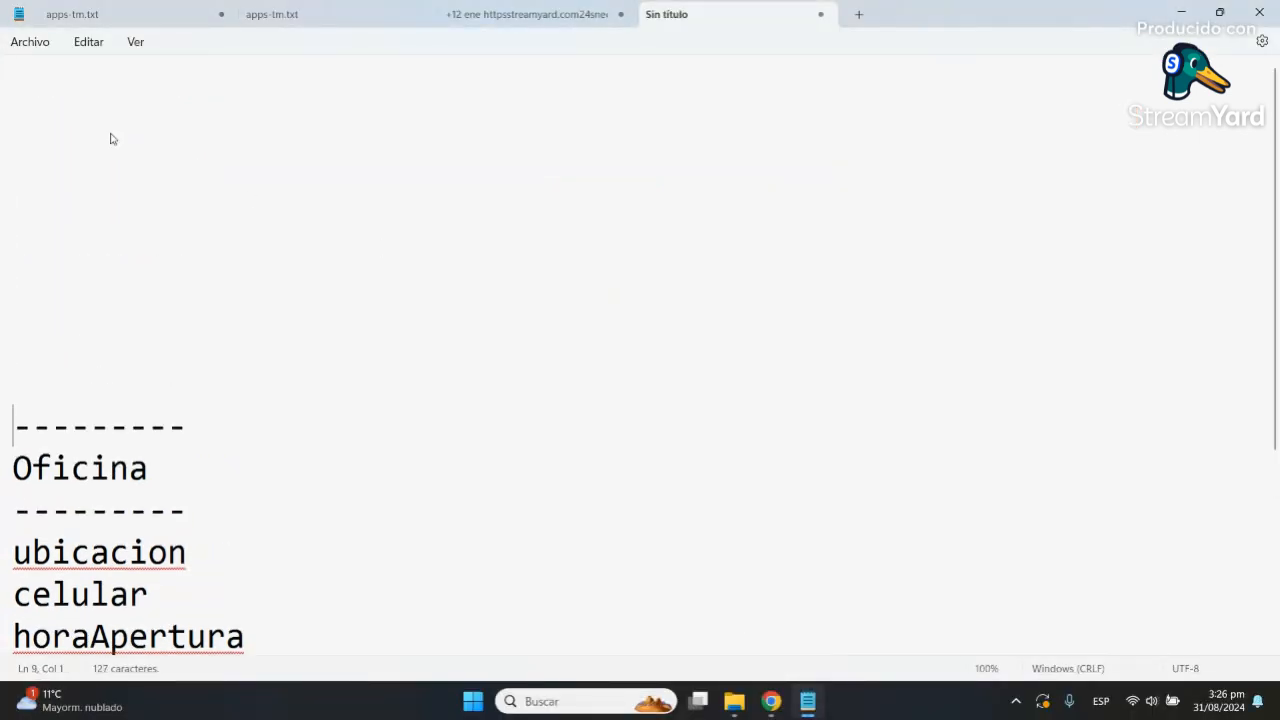
key(Return)
key(Up)
key(Up)
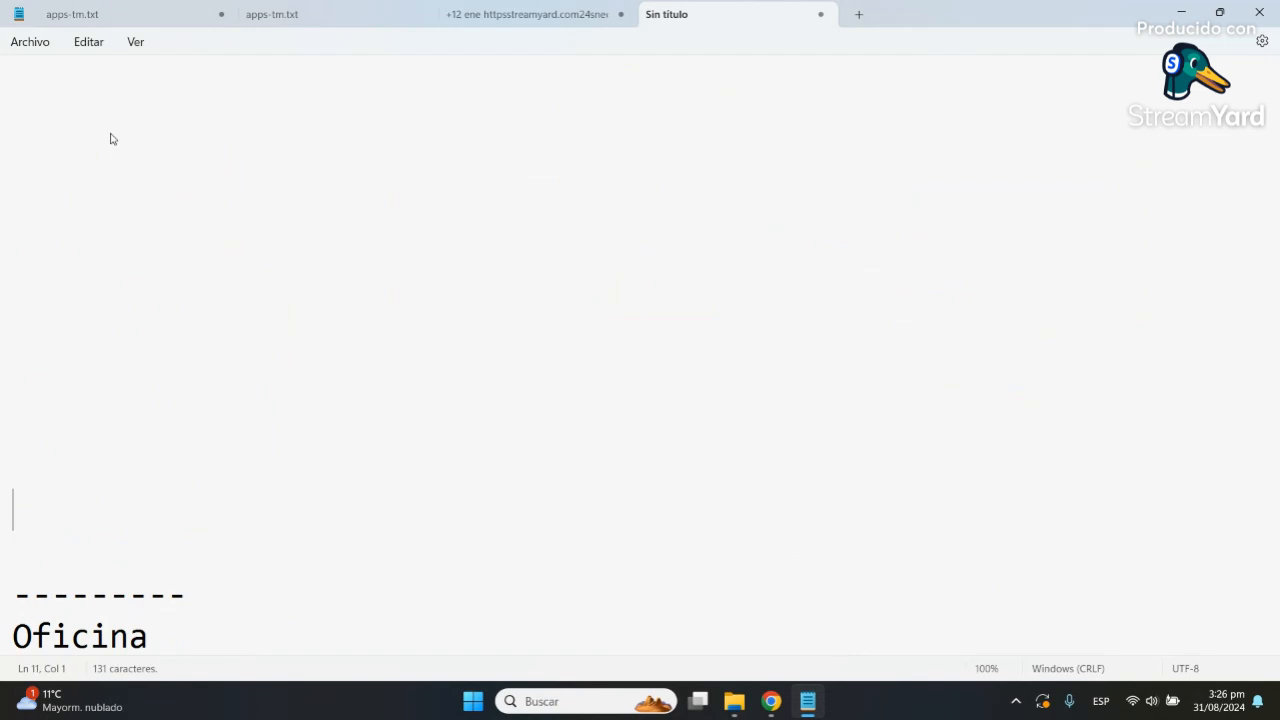
Step: Write the heading Trufi at the start of the document between two lines of 15 dashes
key(ctrl+Home)
text(---------------)
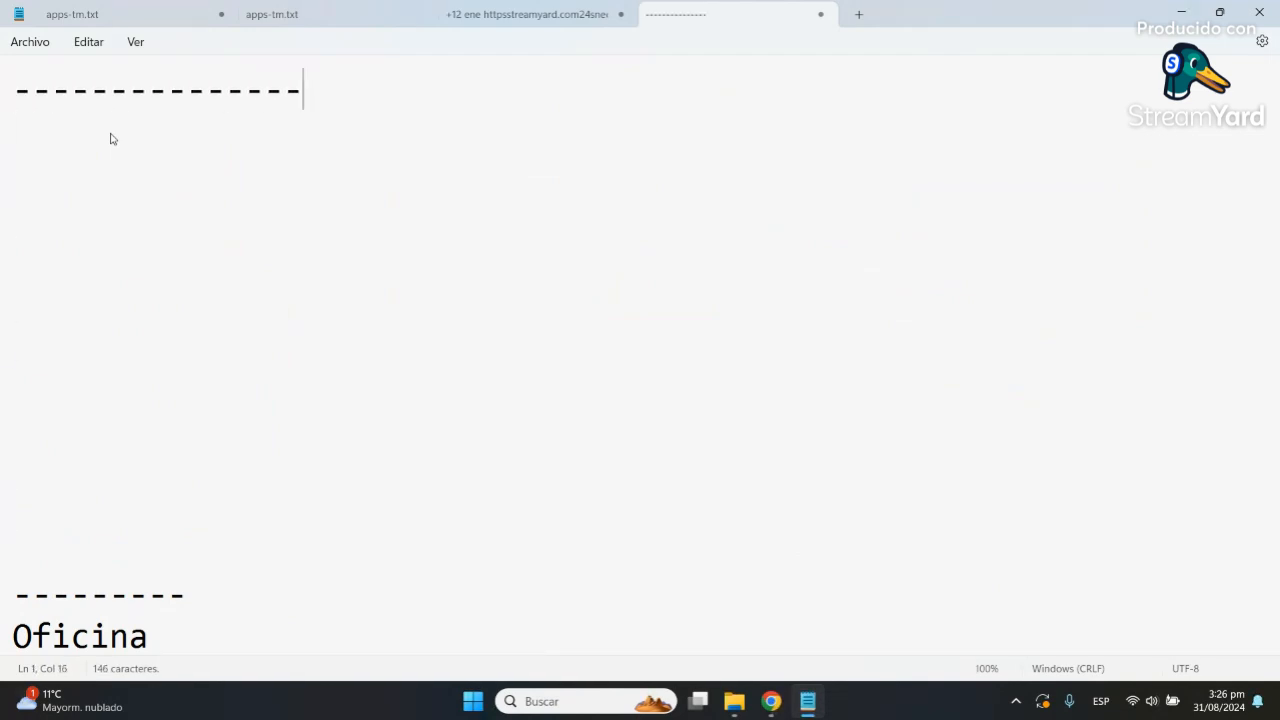
key(Return)
text(Trufi)
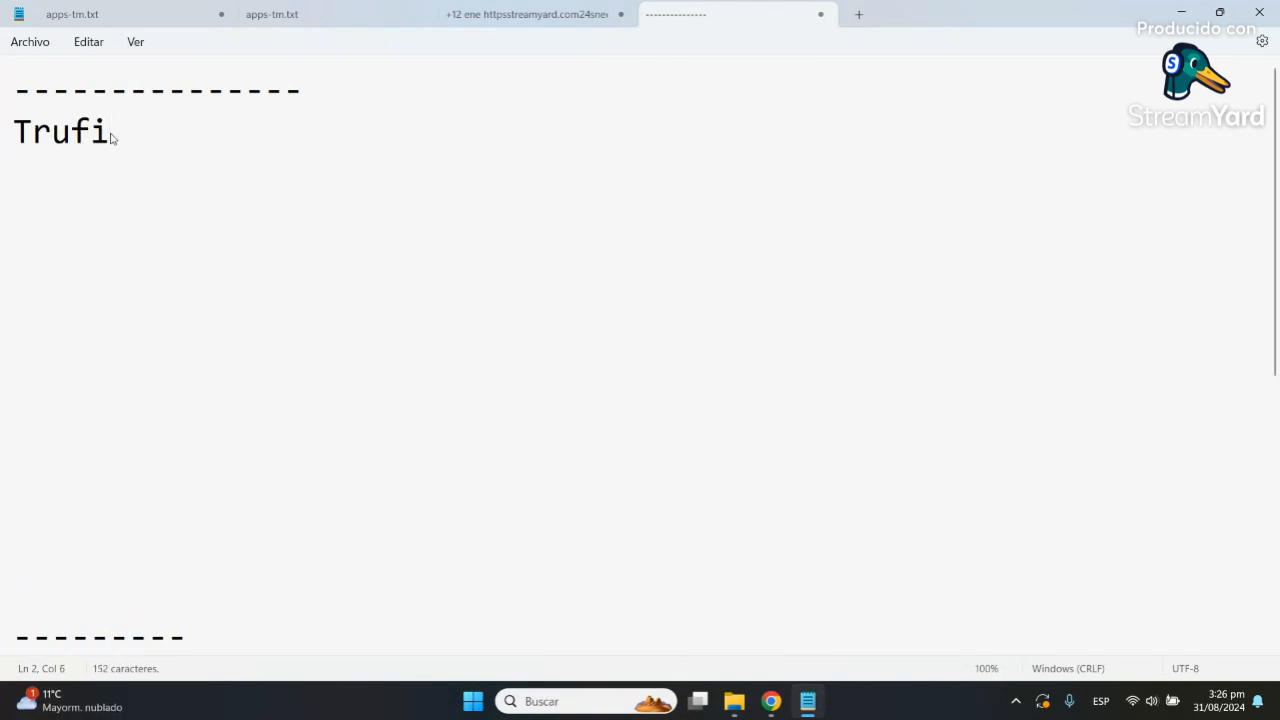
key(Return)
text(----------------)
key(BackSpace)
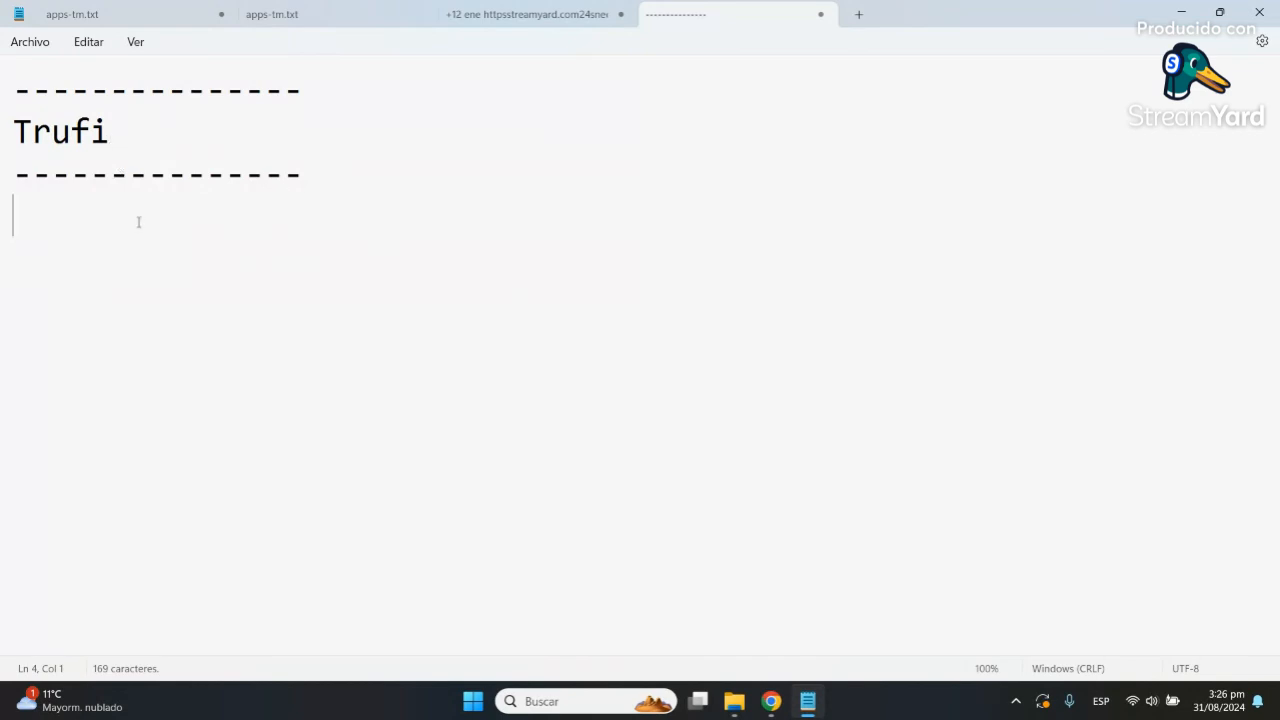
Step: List the attributes nroPasajeros, placa and interno on separate lines under the Trufi heading
text(nroPasajeros)
key(Return)
text(placa)
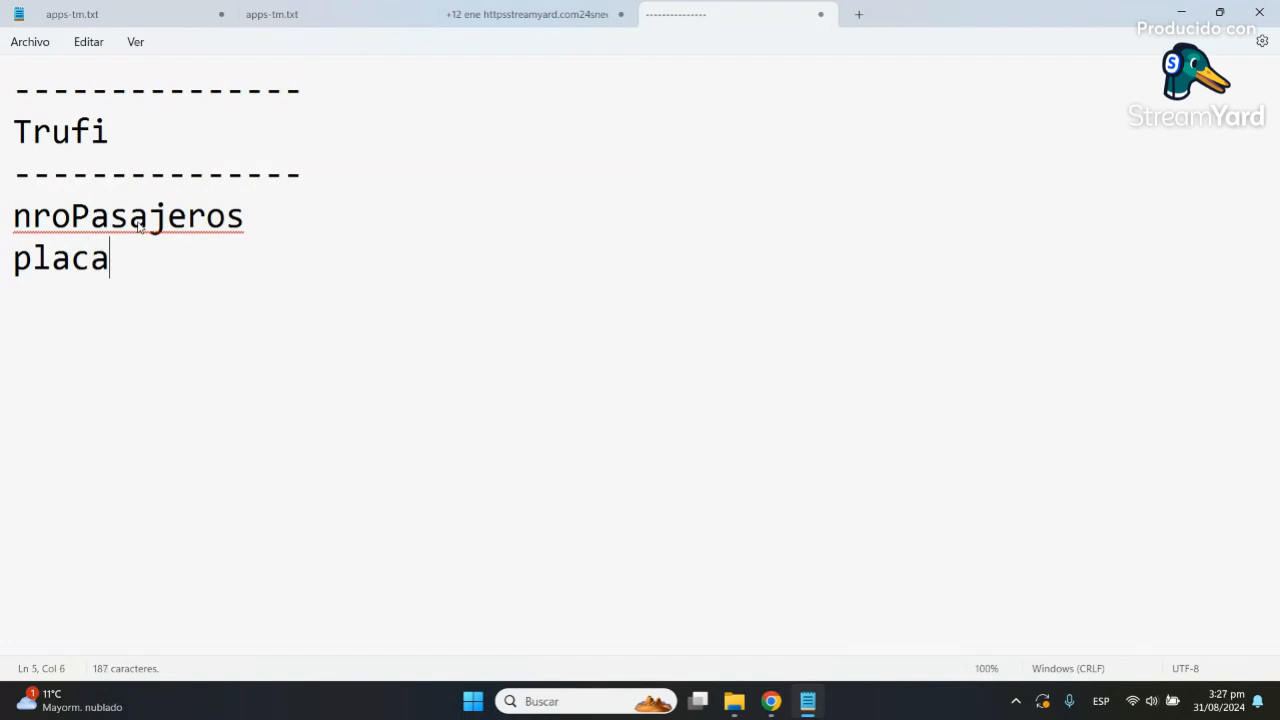
key(Return)
text(interno)
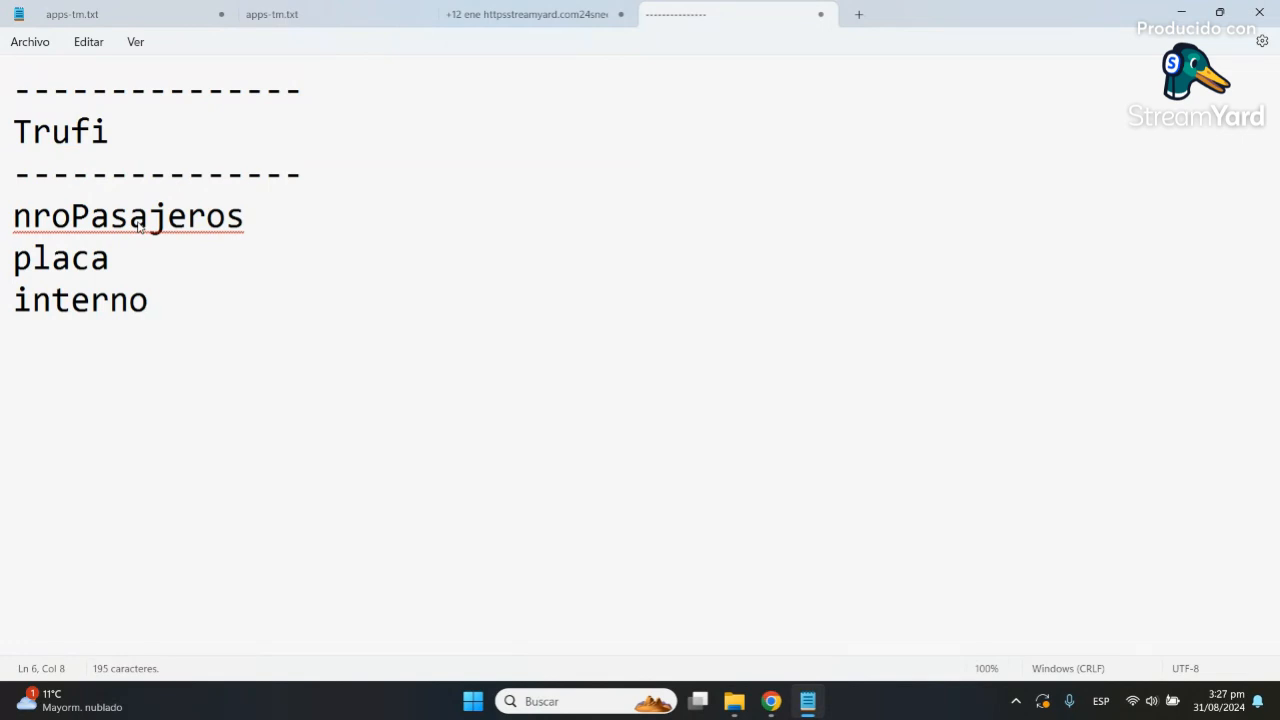
Step: Highlight the Trufi attributes interno, placa and nroPasajeros one at a time to review them
double_click(110, 303)
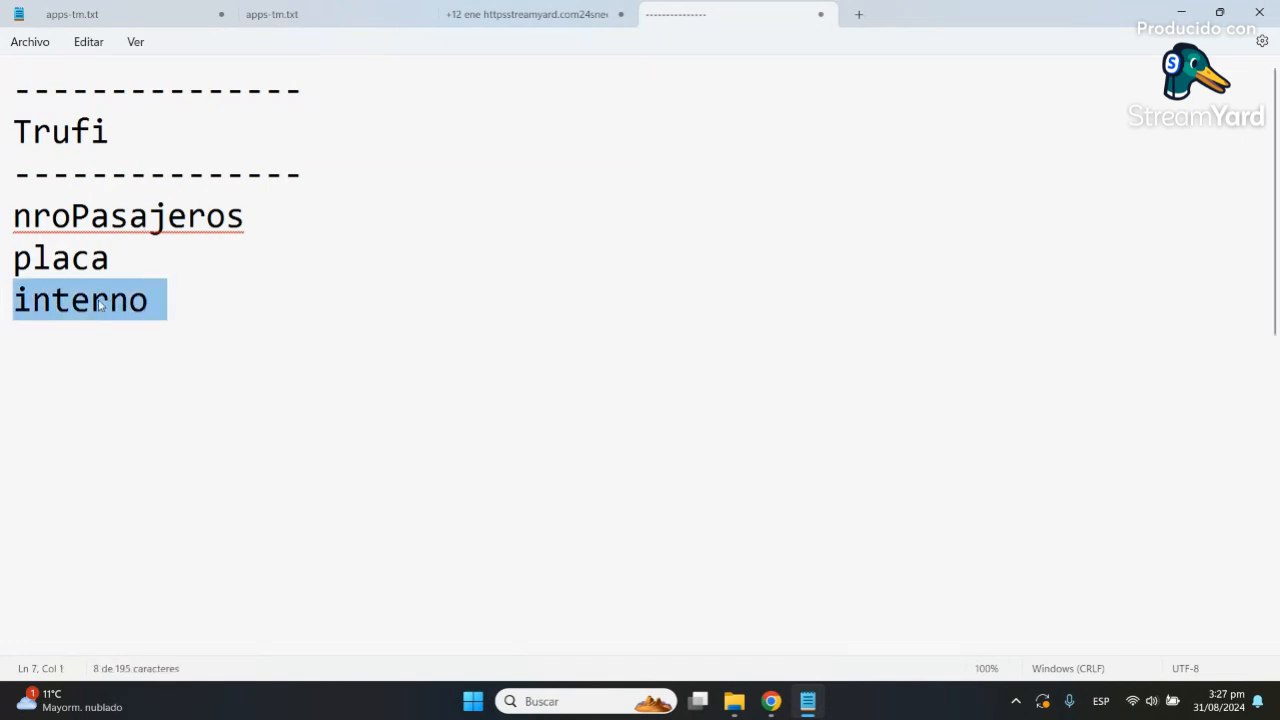
double_click(55, 252)
double_click(139, 218)
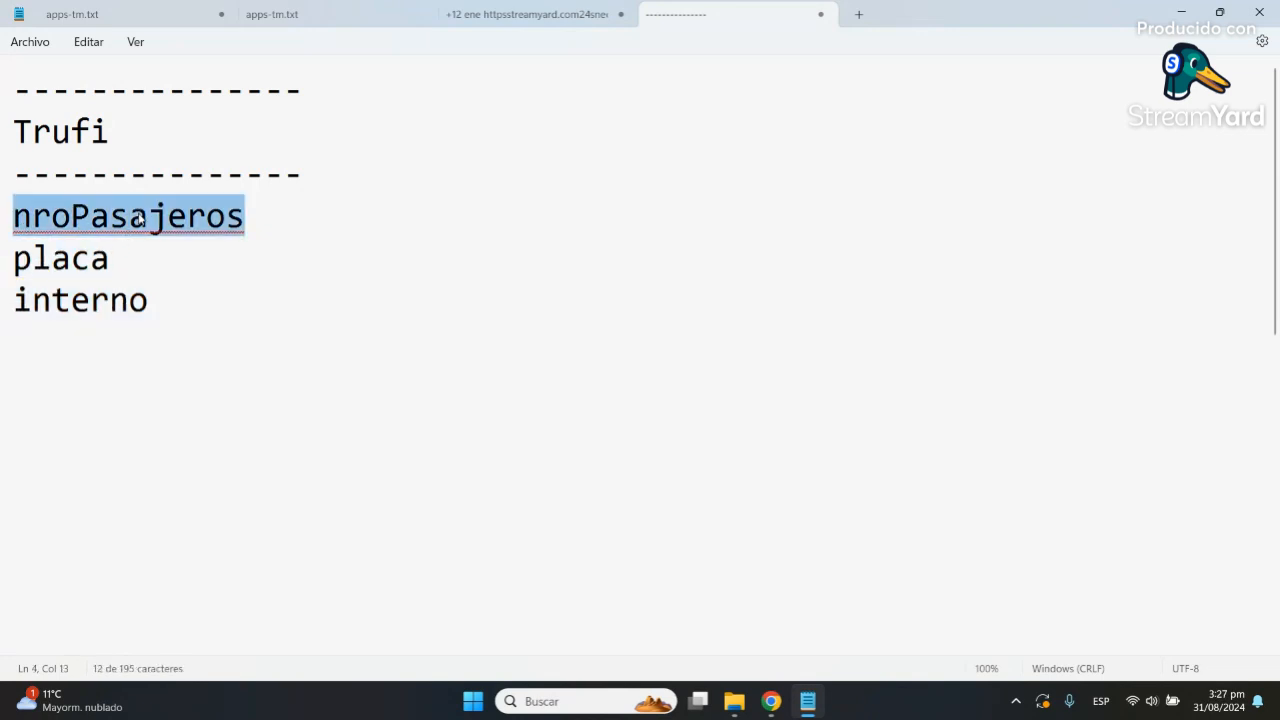
double_click(90, 262)
click(160, 302)
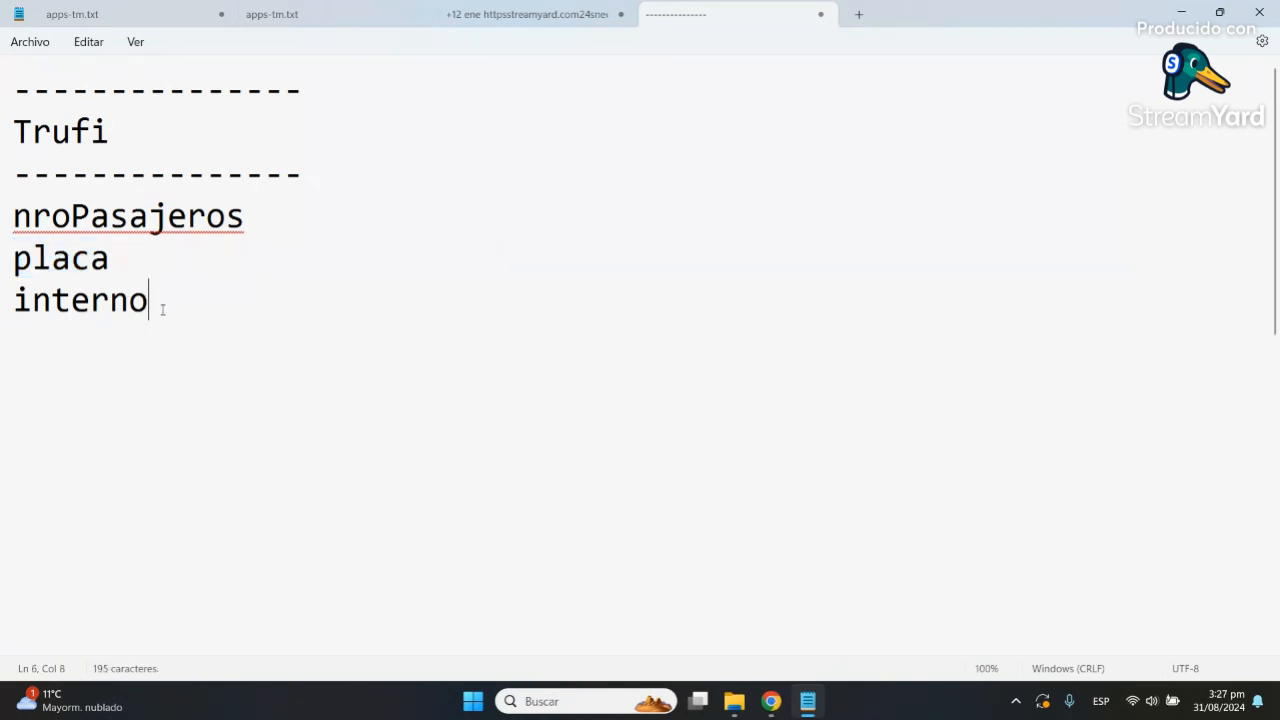
double_click(75, 262)
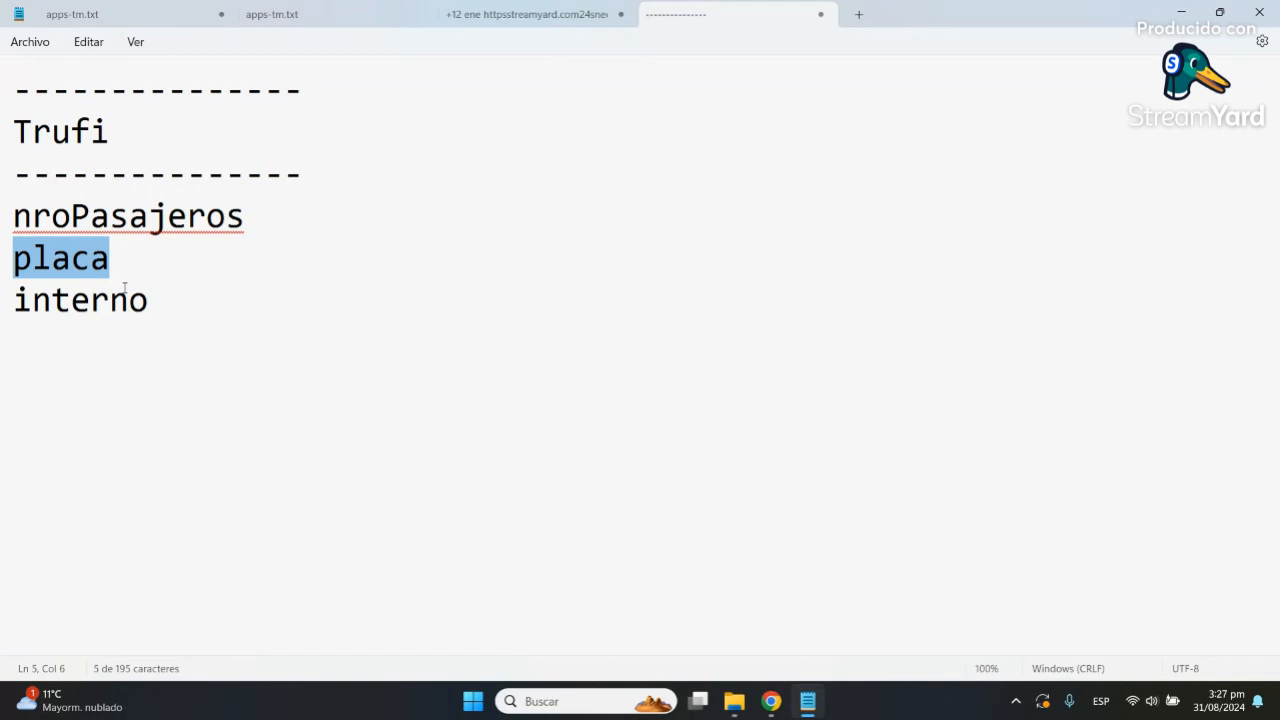
Step: Add the heading Conductor between two lines of 15 dashes, one blank line below the interno attribute
click(183, 303)
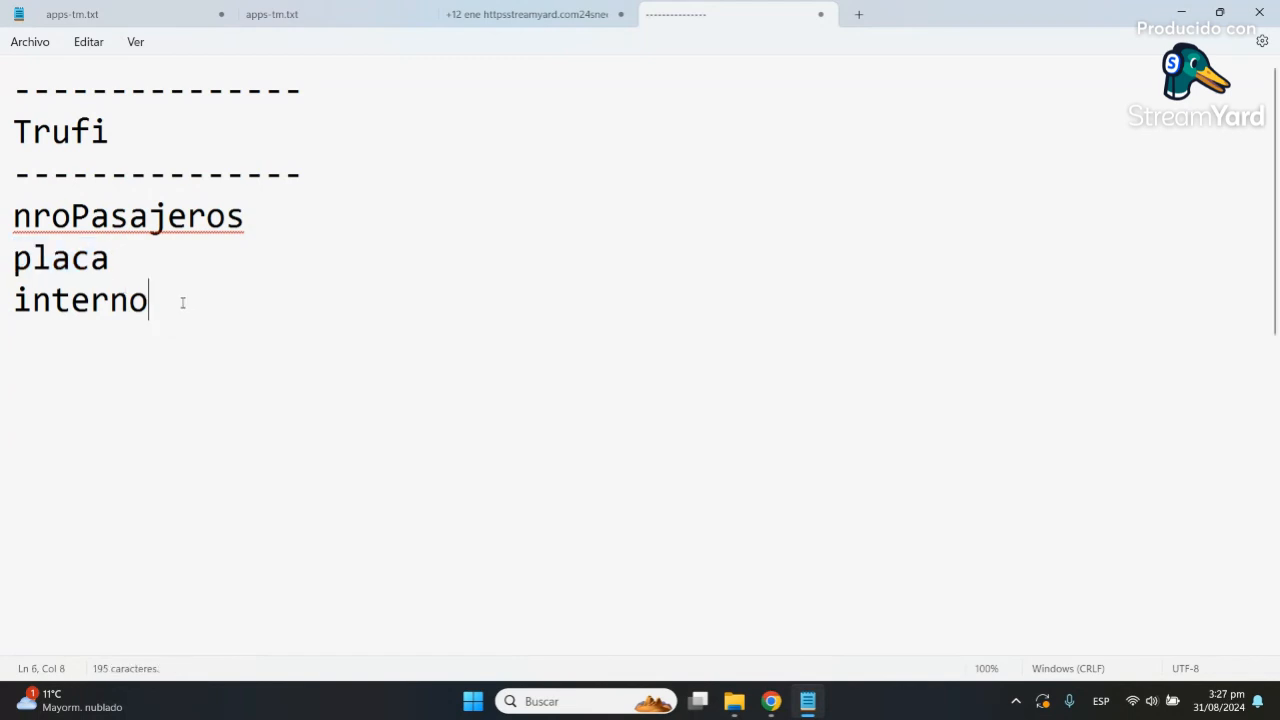
key(Return)
key(Return)
text(-----------------)
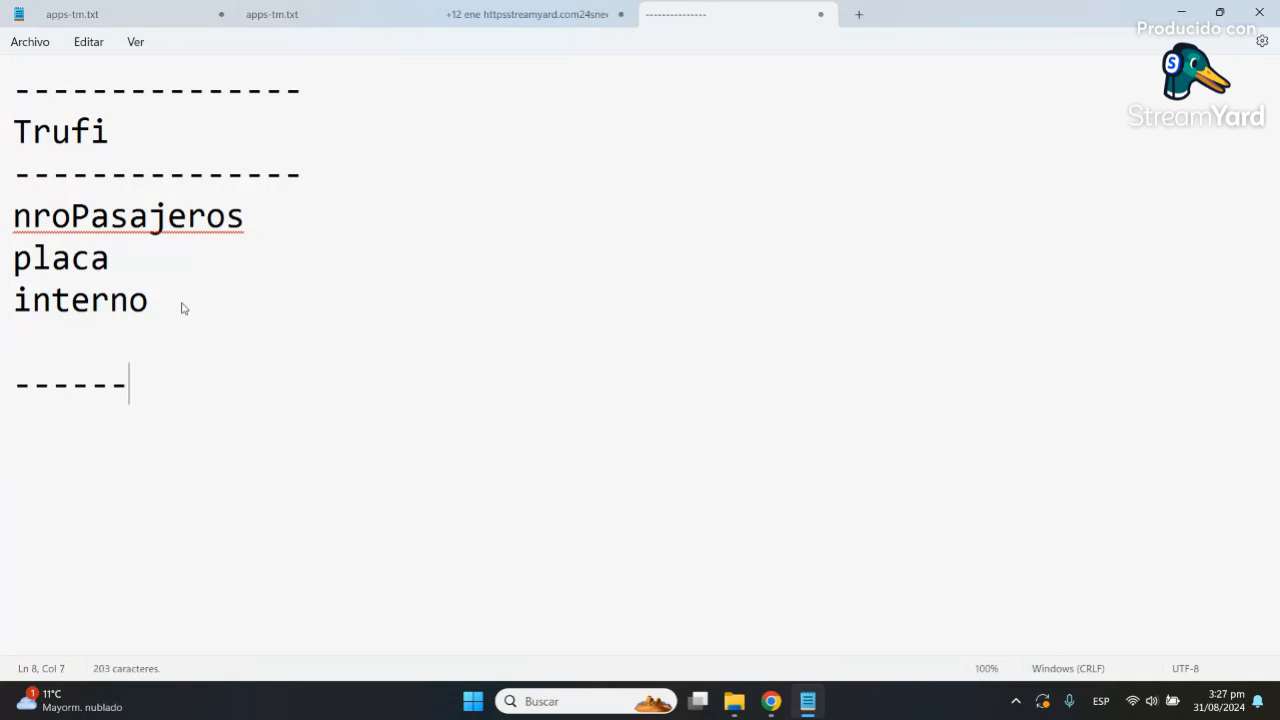
key(BackSpace)
key(BackSpace)
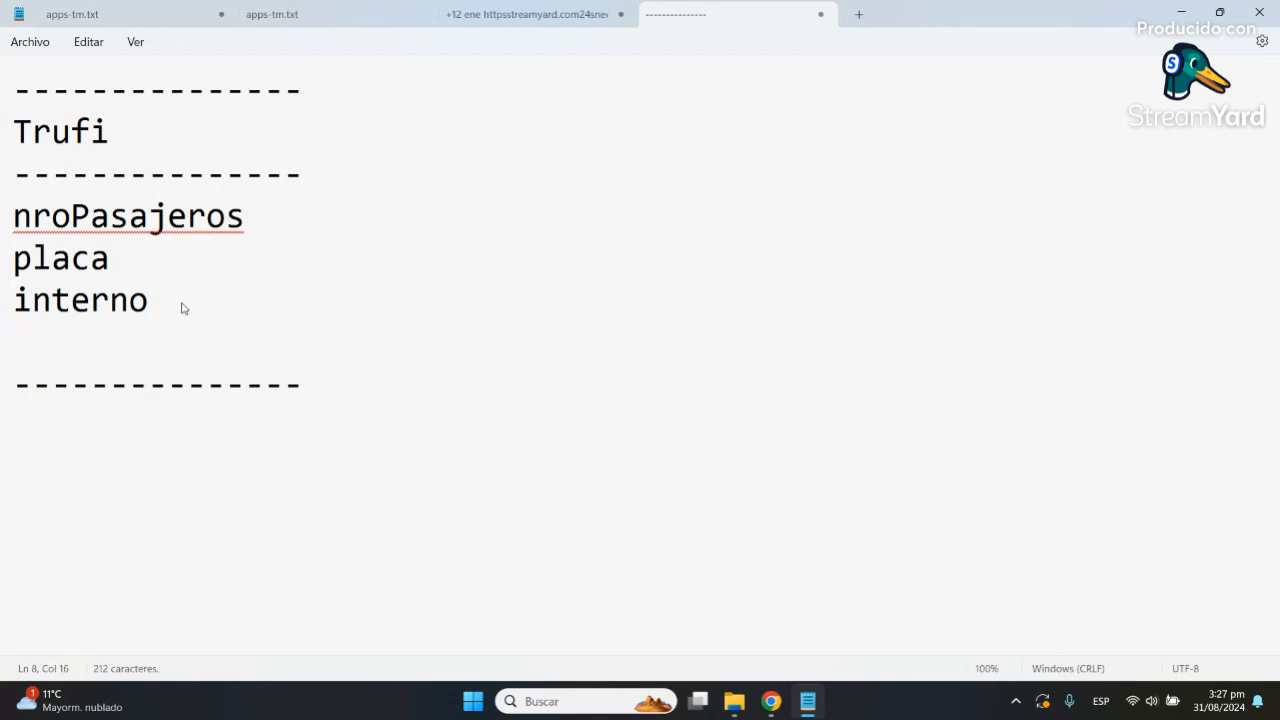
text(-)
key(Return)
text(Conductor)
key(Return)
text(---------------)
Step: List the attributes nombres, brebeth and celular on separate lines under the Conductor heading
key(Return)
text(nombres)
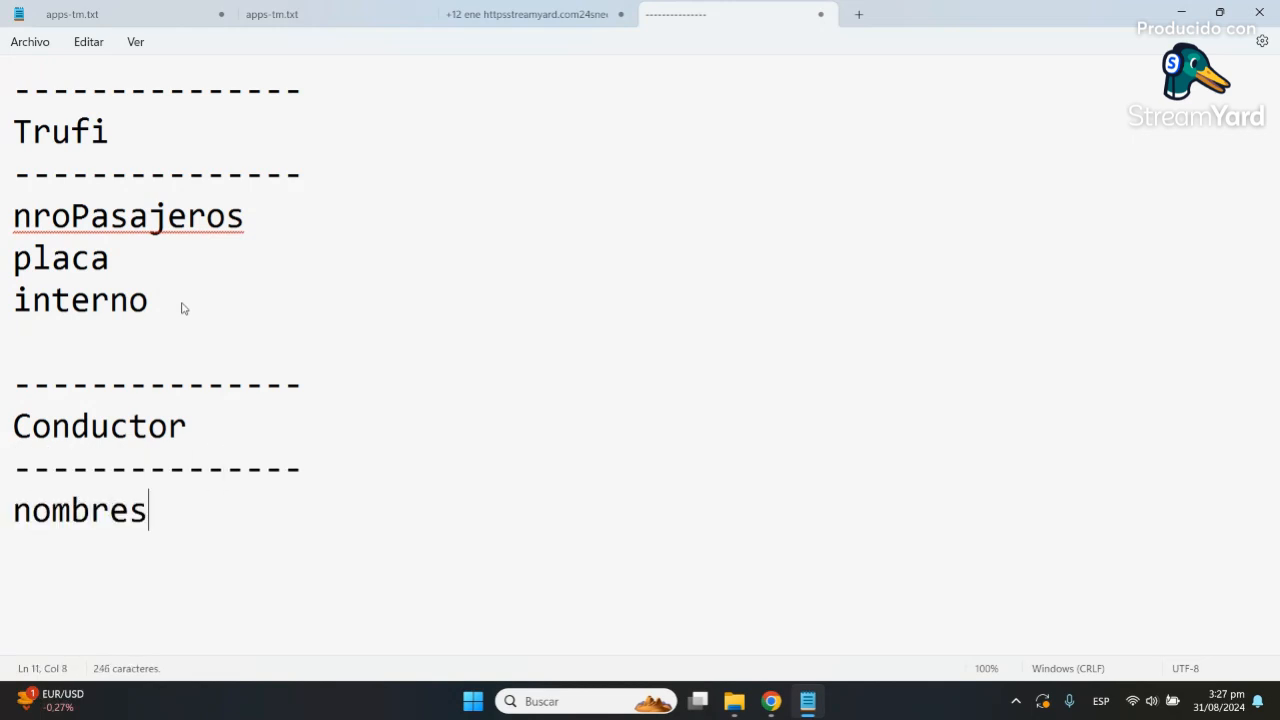
key(Return)
text(brebeth)
key(Return)
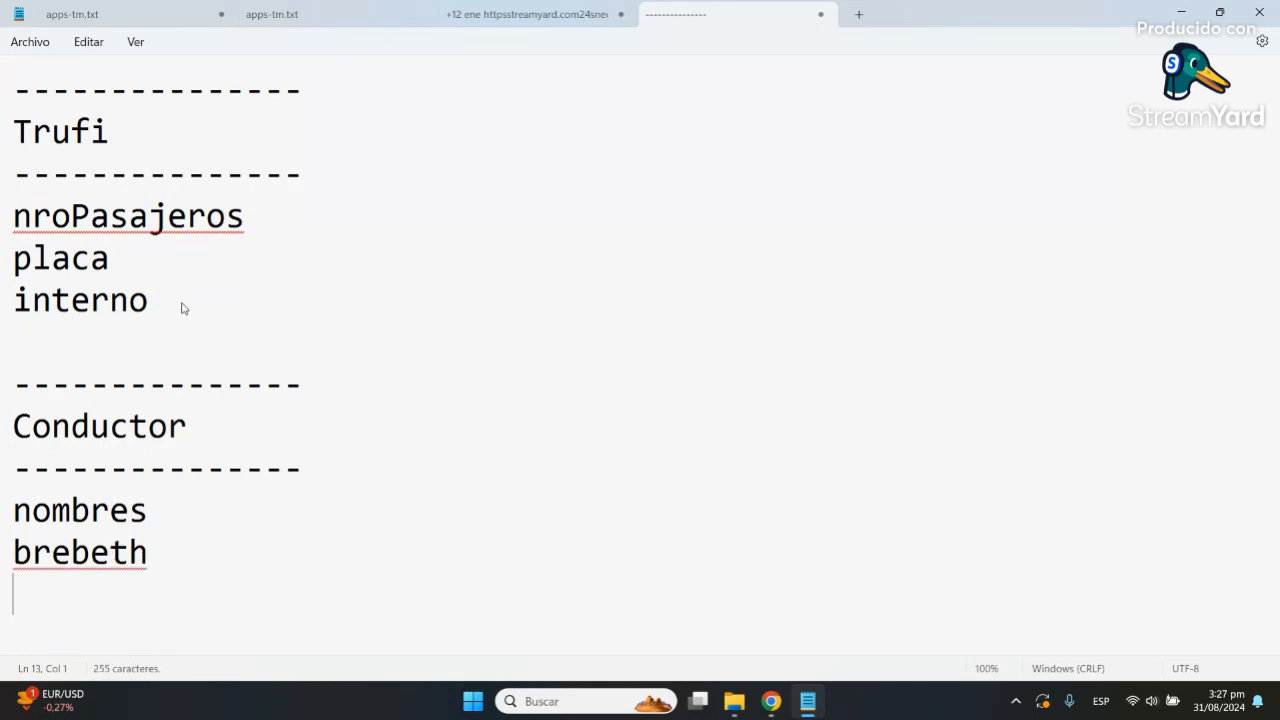
text(celular)
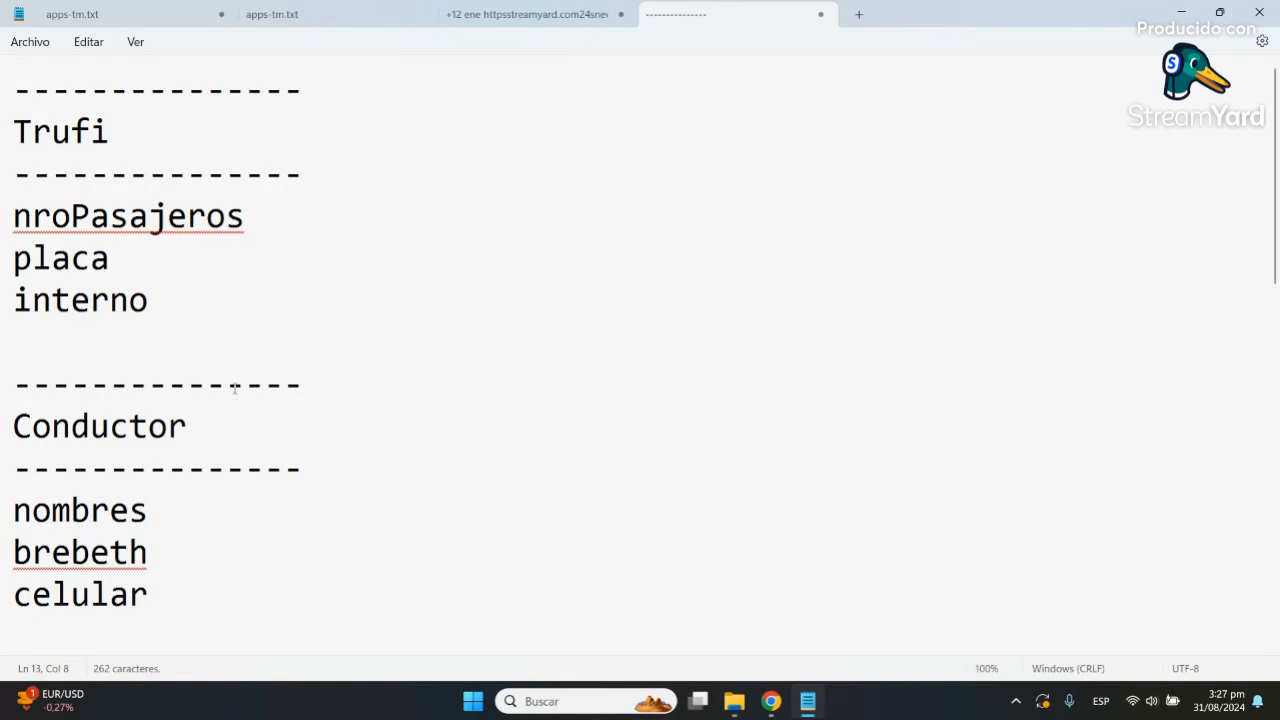
Step: Highlight the Conductor attributes, the Trufi section and the whole Conductor section in turn to review them
drag(109, 510, 128, 594)
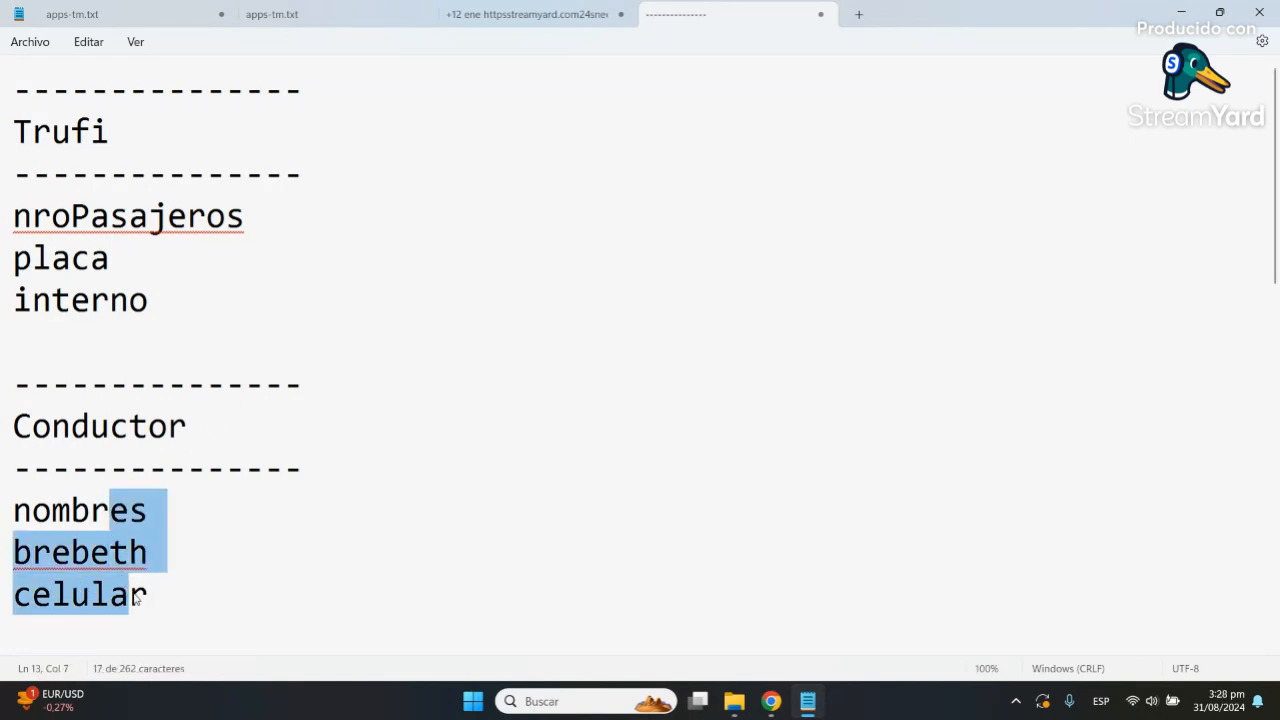
click(111, 596)
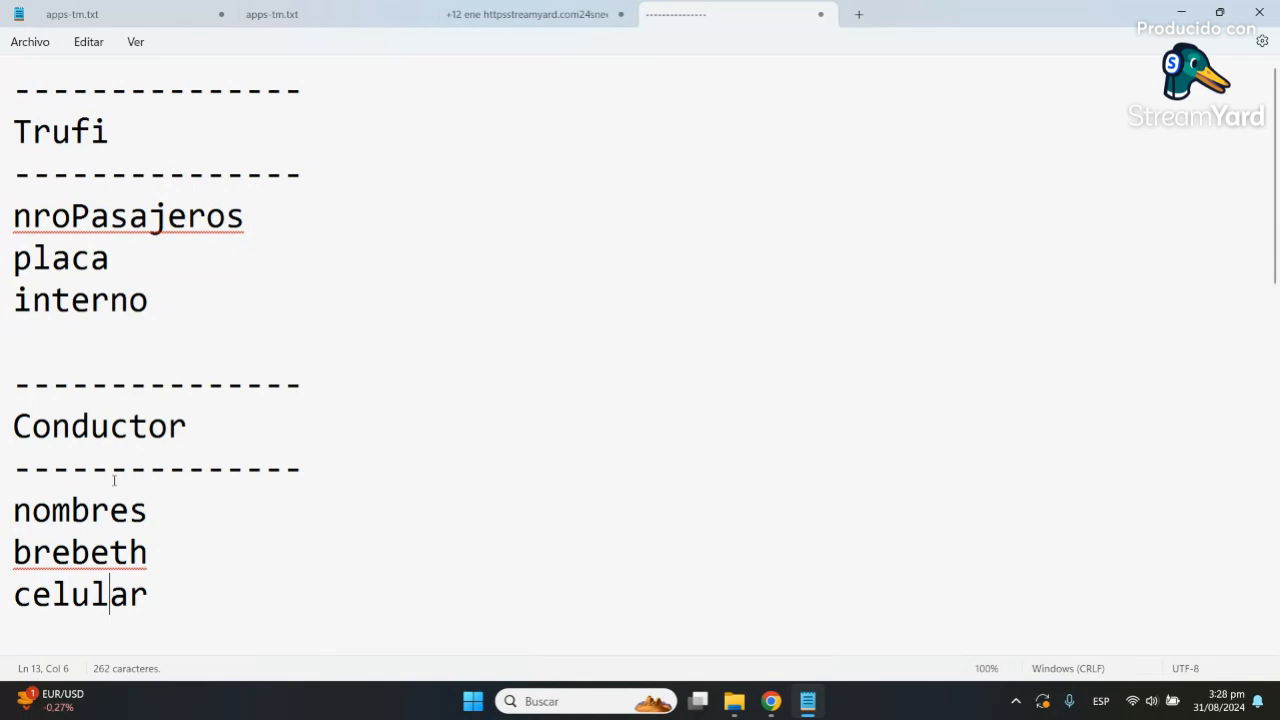
drag(210, 105, 167, 302)
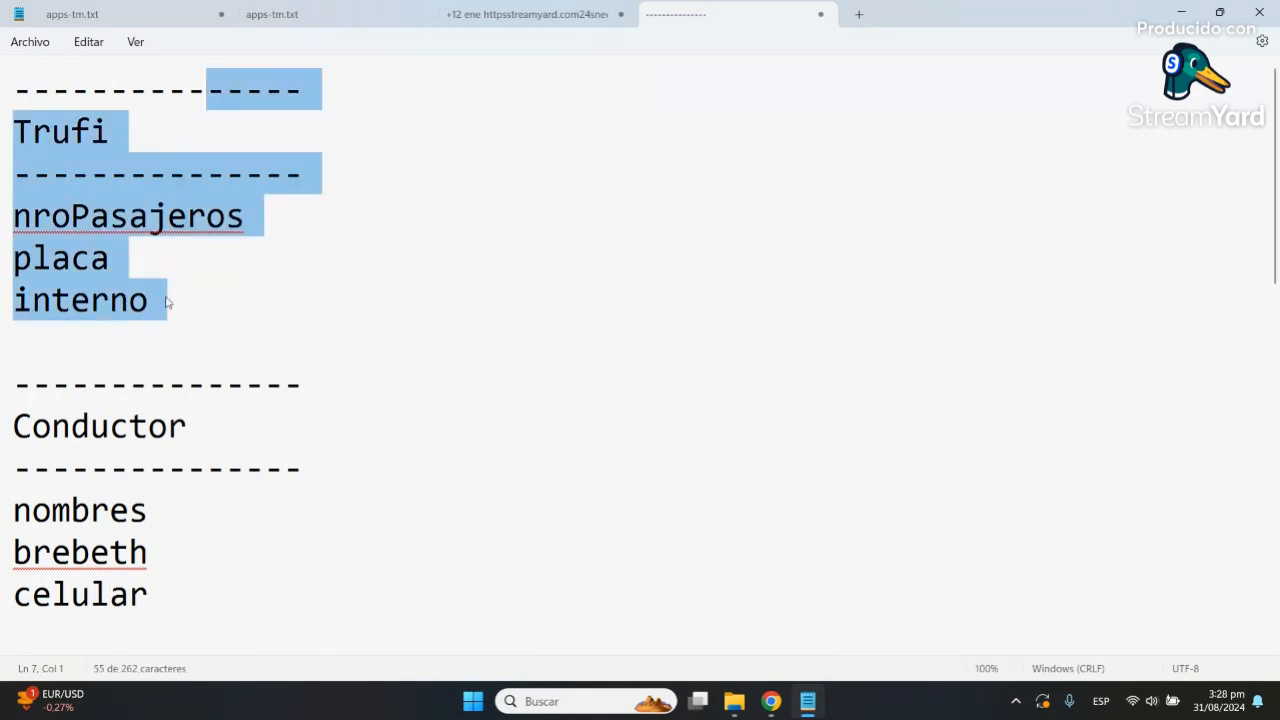
click(193, 302)
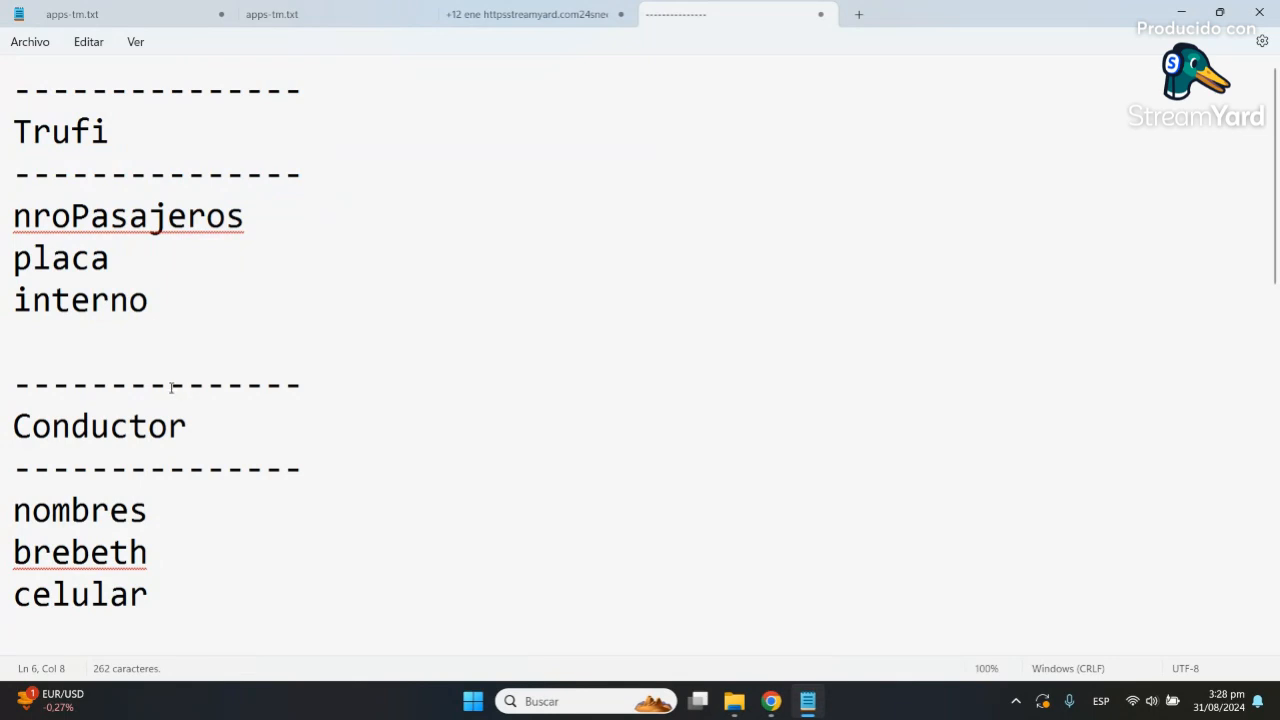
drag(168, 384, 170, 603)
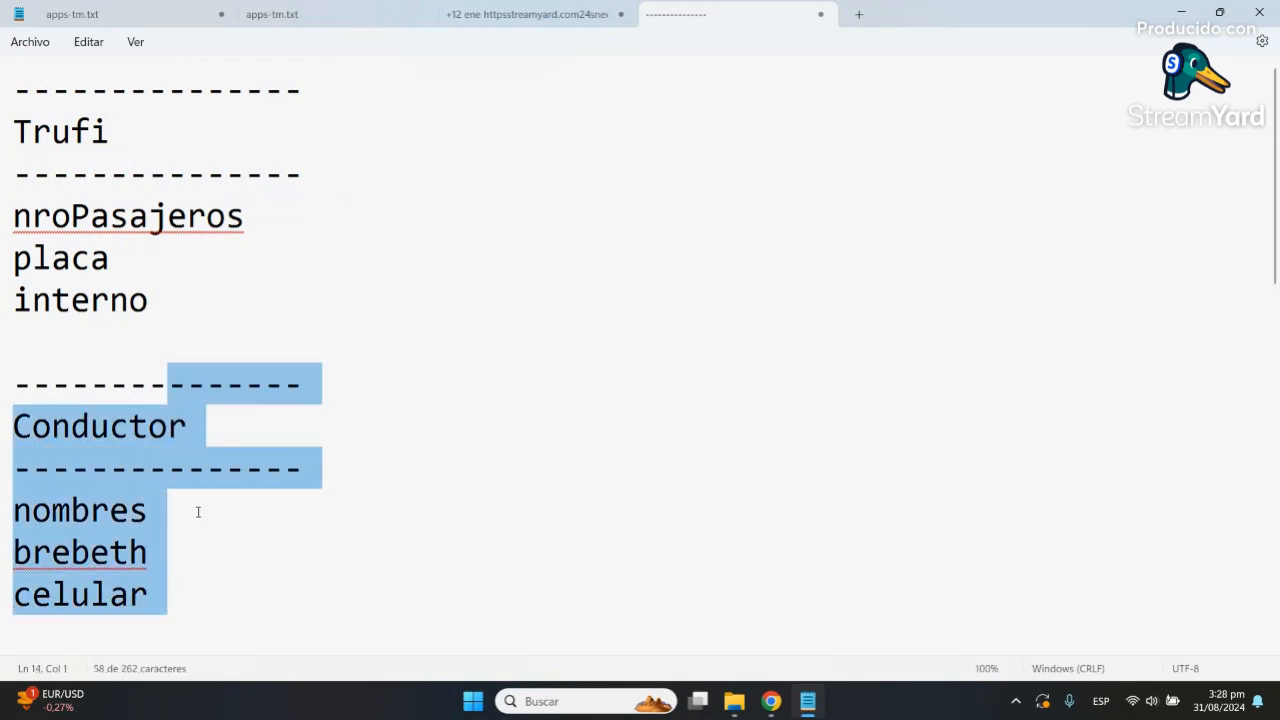
Step: Rename the Conductor heading to Chofer and highlight the Trufi section
double_click(146, 432)
text(Chofer)
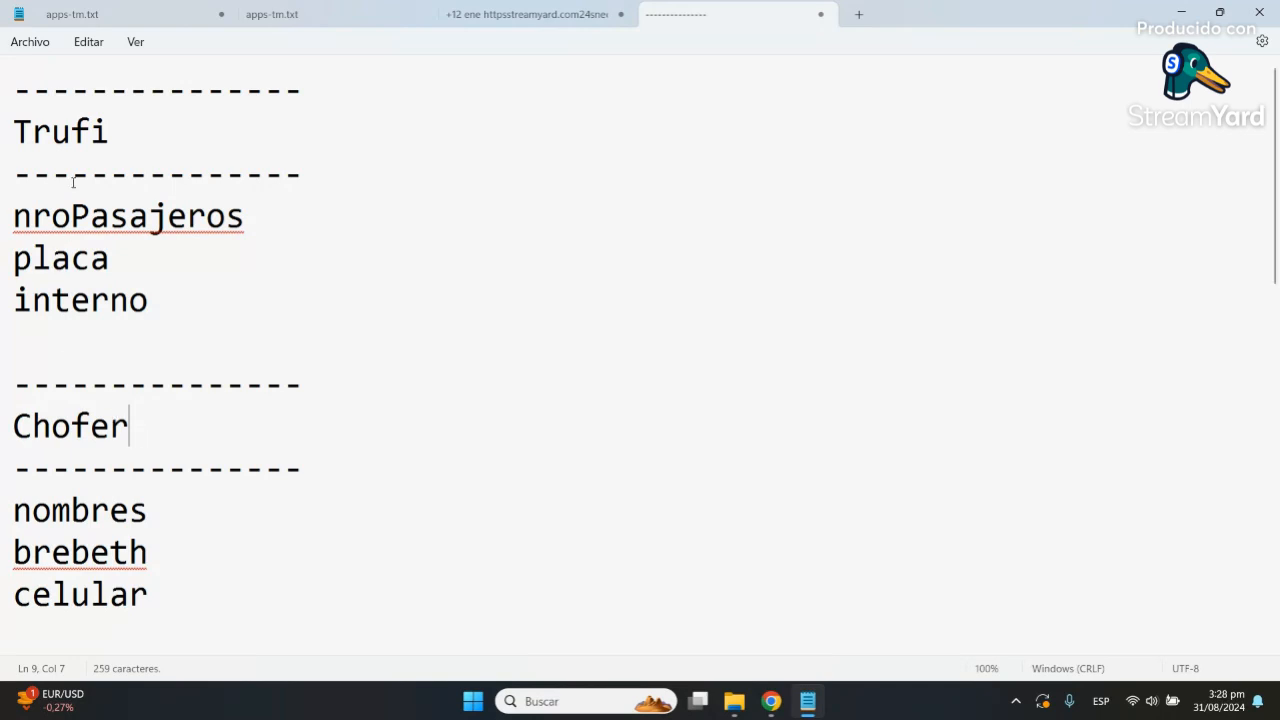
drag(90, 88, 149, 305)
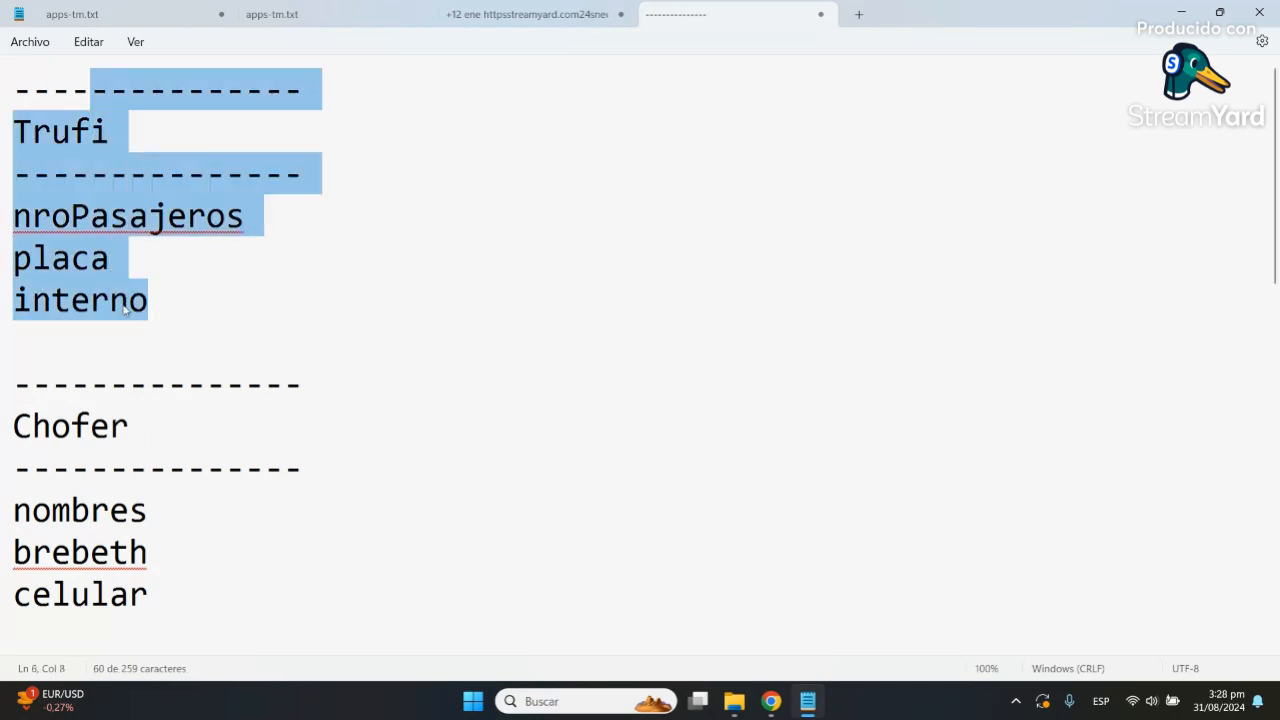
Step: Highlight the whole Chofer section with its attributes to review it, and clear the selection
click(374, 289)
drag(110, 384, 155, 580)
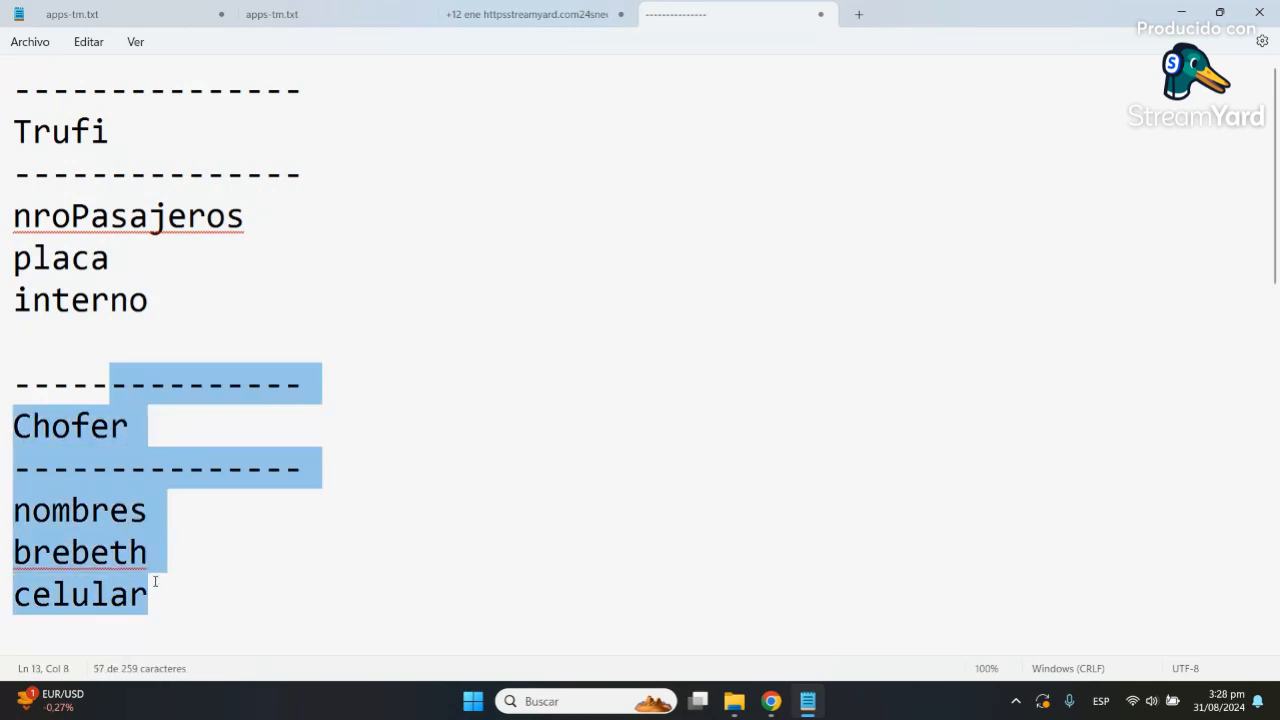
click(161, 582)
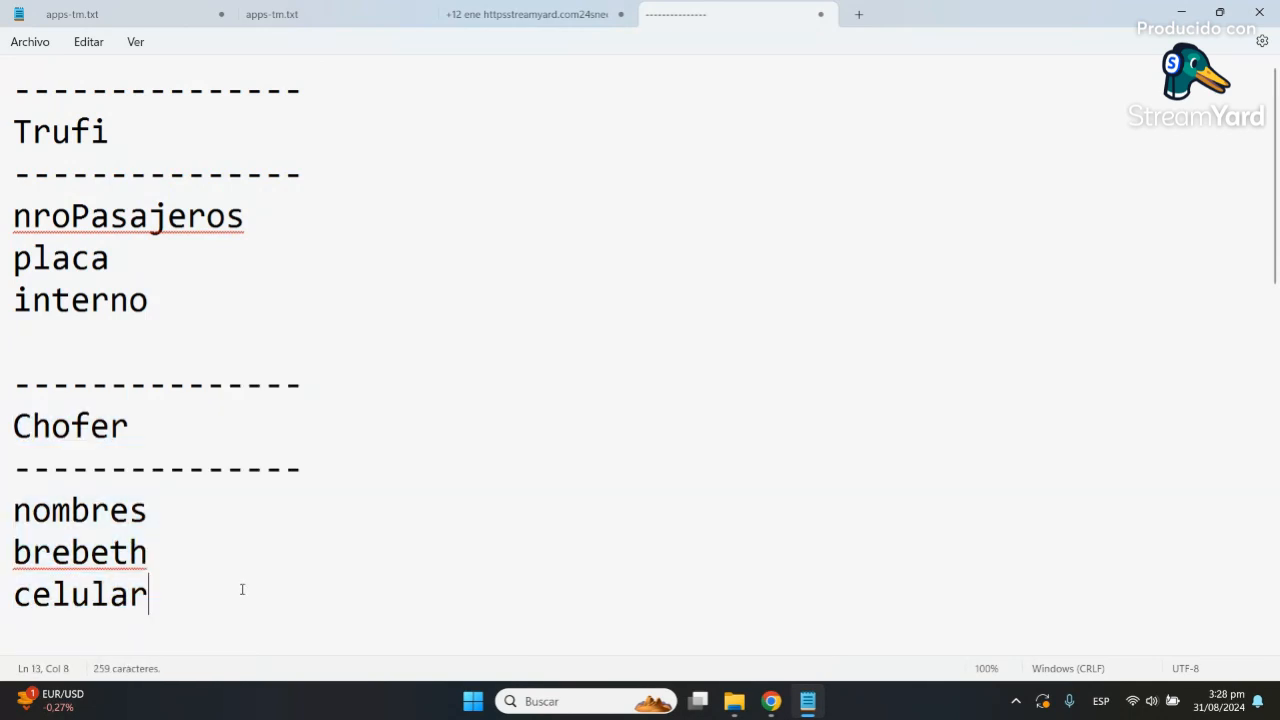
Step: Start the screenshot annotation tool and select the whole text area with the Trufi and Chofer sections as the capture region
click(1015, 710)
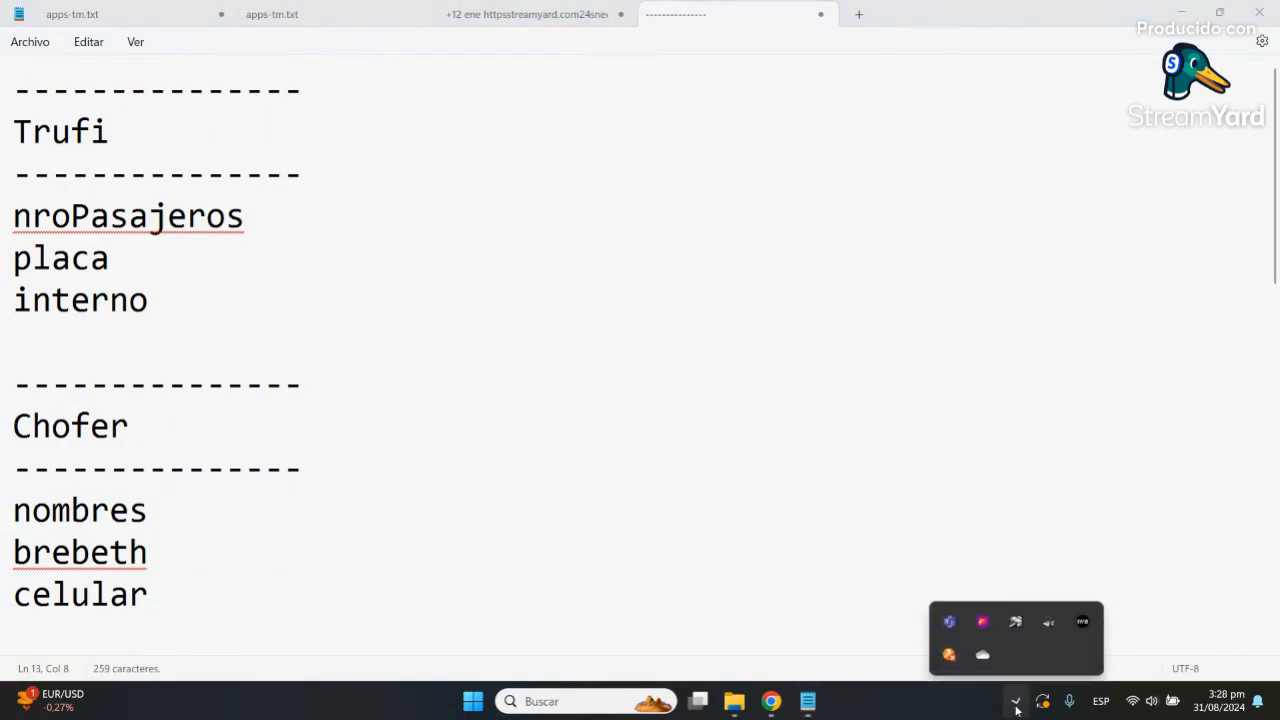
click(981, 616)
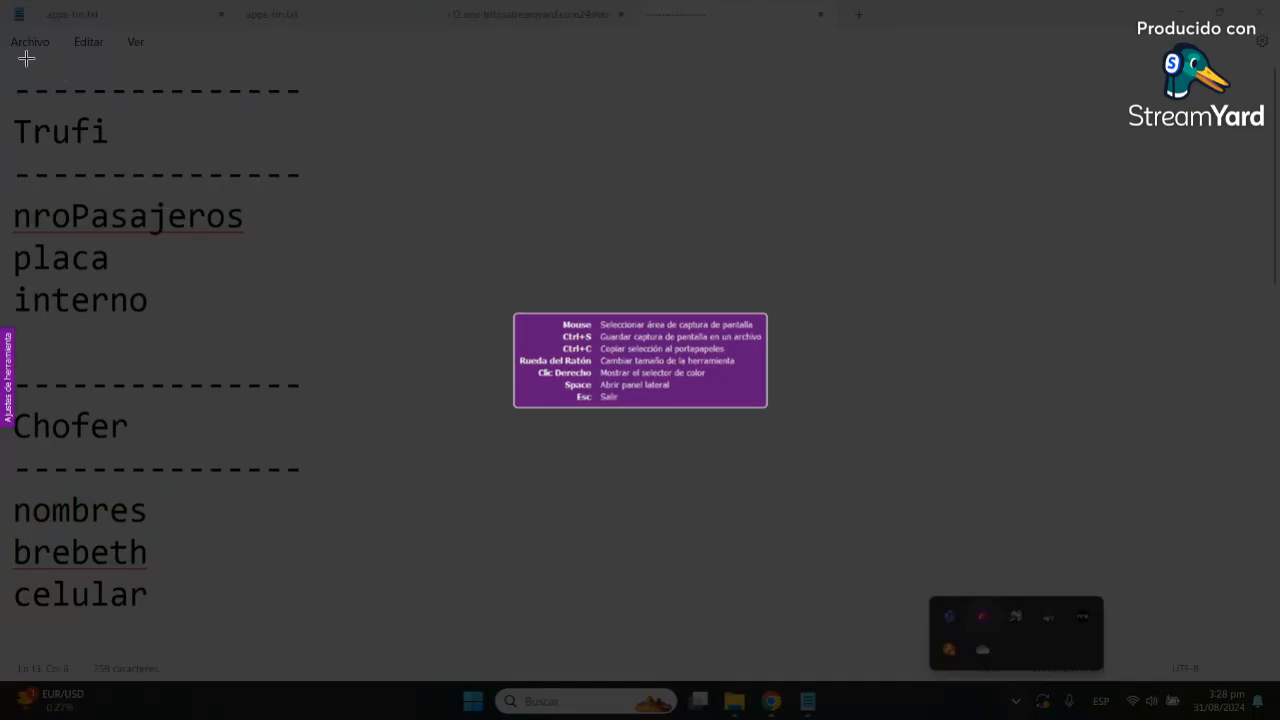
mouse_move(9, 57)
mouse_down()
mouse_move(567, 358)
mouse_move(1231, 617)
mouse_move(1243, 638)
mouse_up()
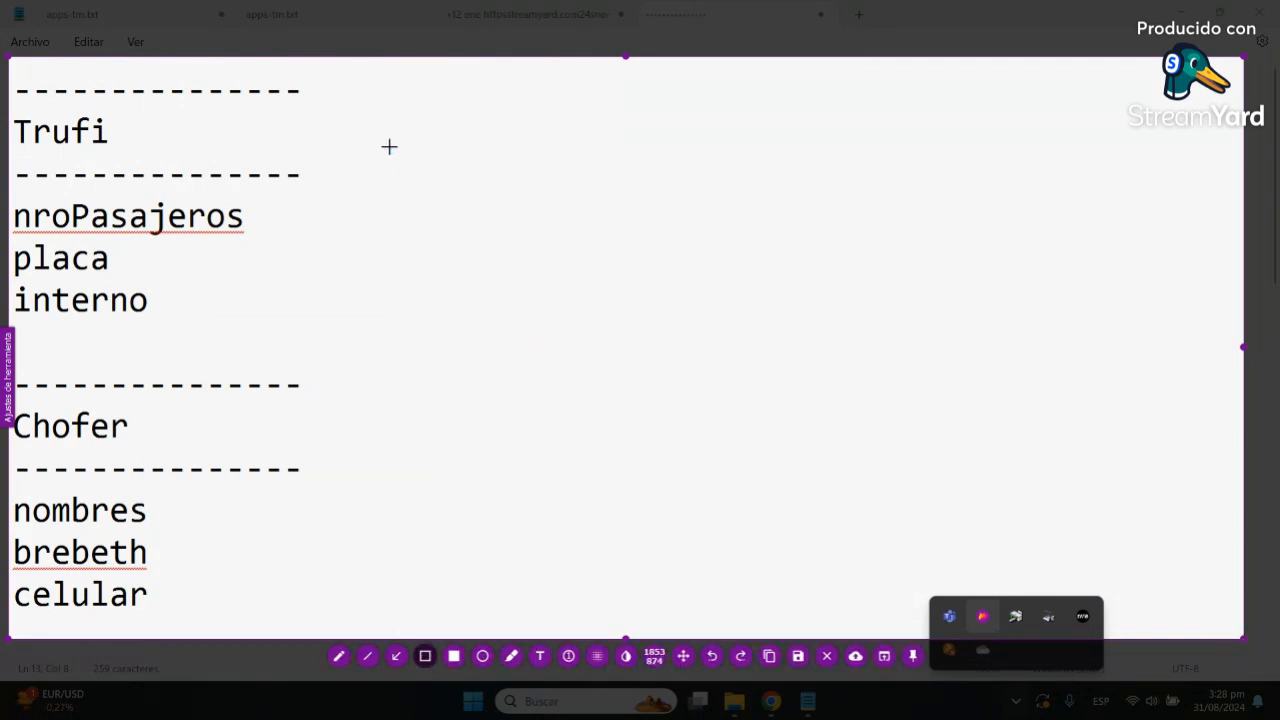
Step: Draw a dark green rectangle beside the Trufi section with a narrow header strip along its upper edge
mouse_move(382, 102)
mouse_down()
mouse_move(440, 274)
mouse_move(544, 296)
mouse_up()
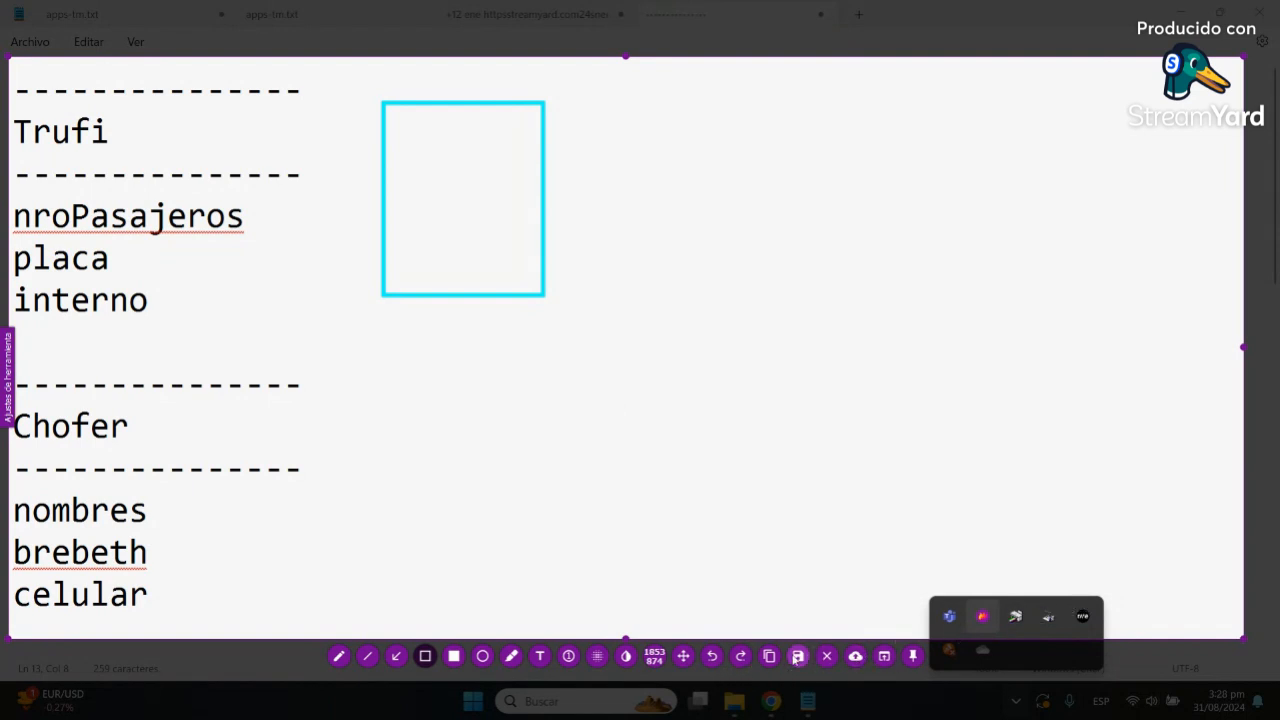
click(711, 656)
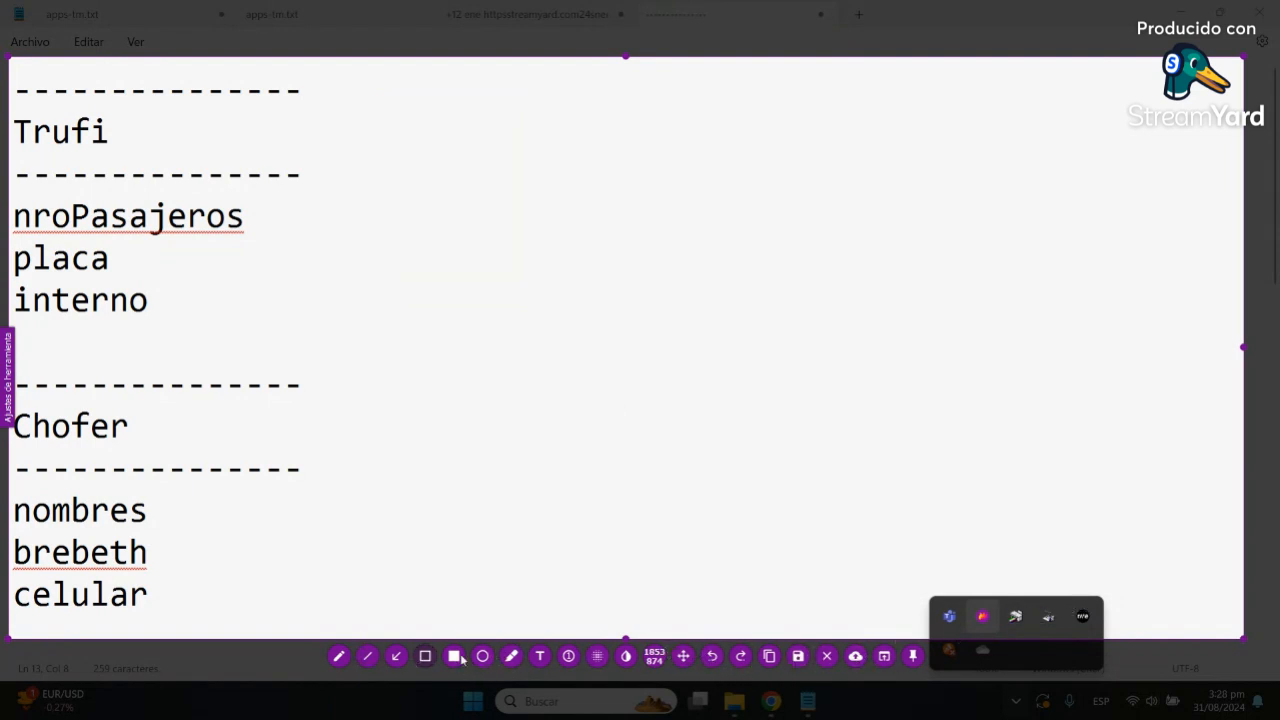
right_click(414, 268)
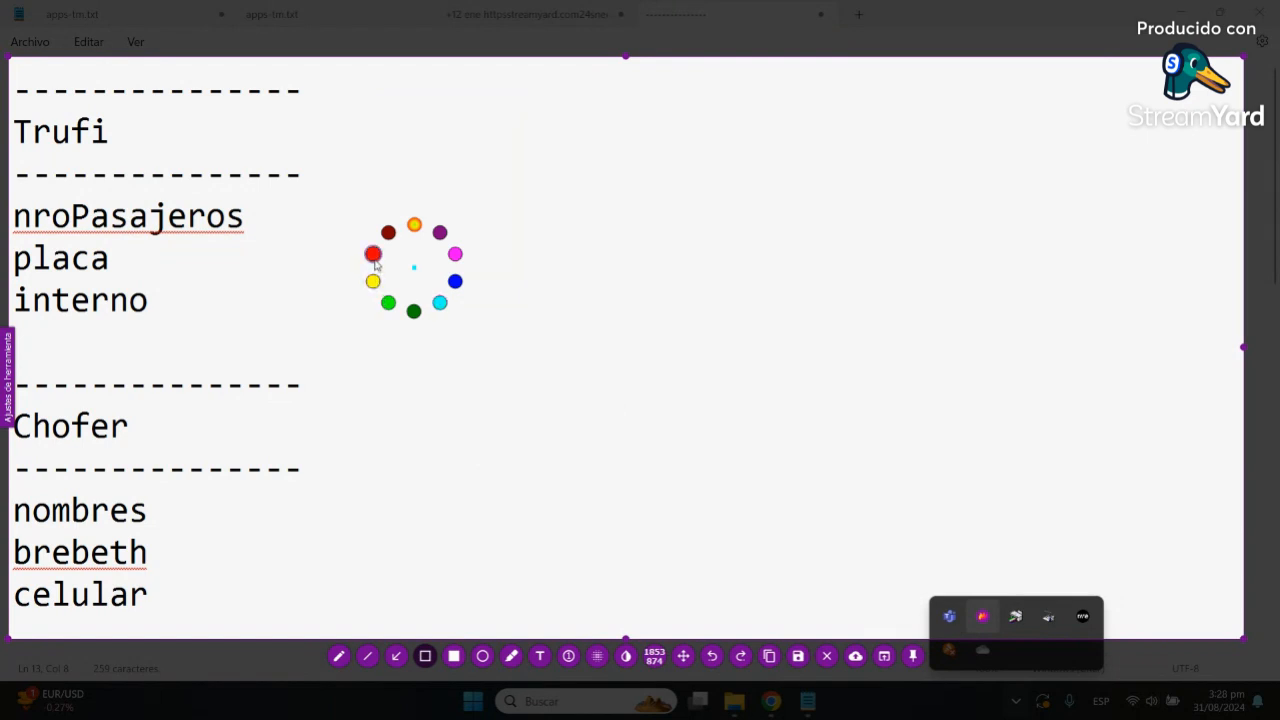
click(414, 310)
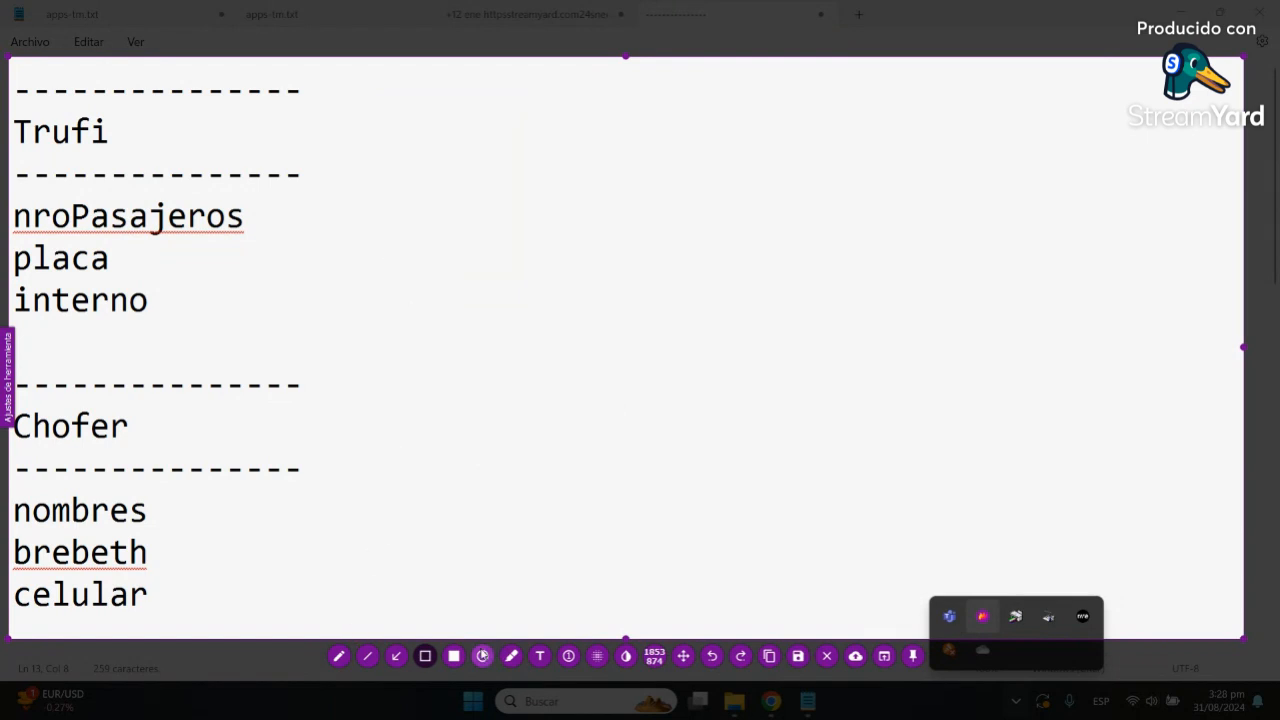
drag(384, 90, 585, 310)
drag(385, 93, 588, 136)
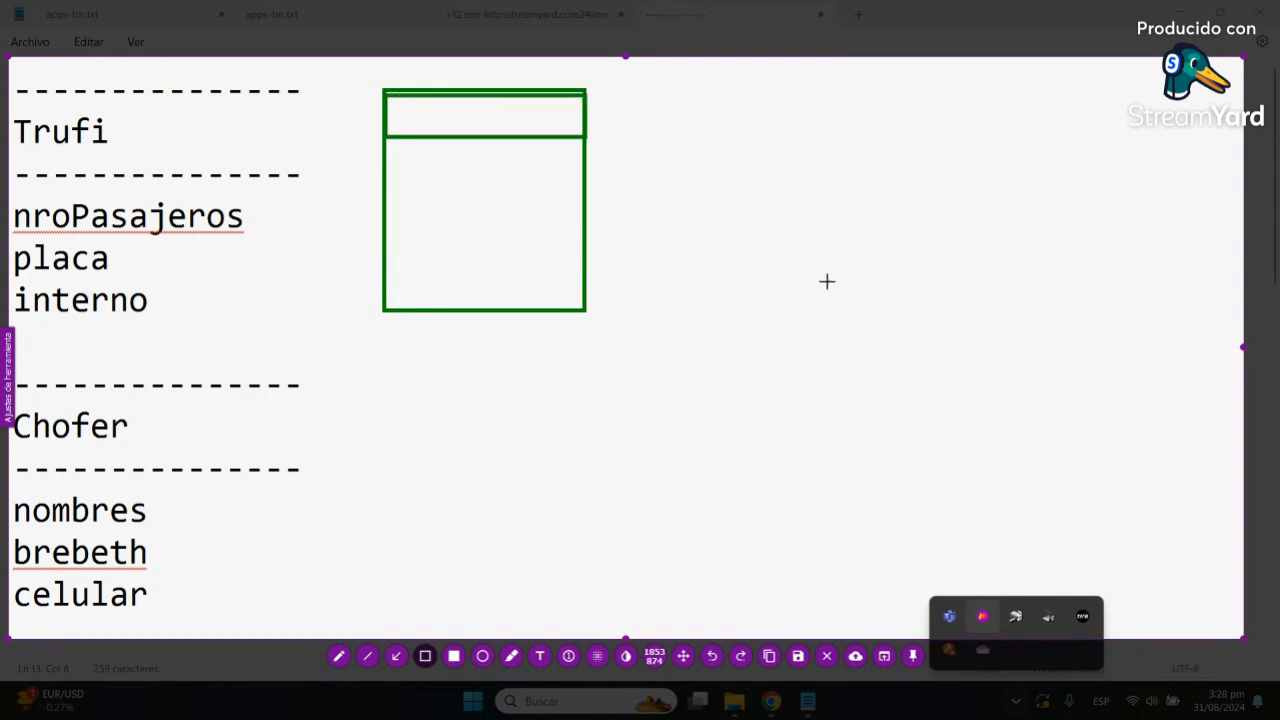
Step: Draw a blue rectangle well to the right of the green box, with a narrow header strip along its upper edge
right_click(847, 251)
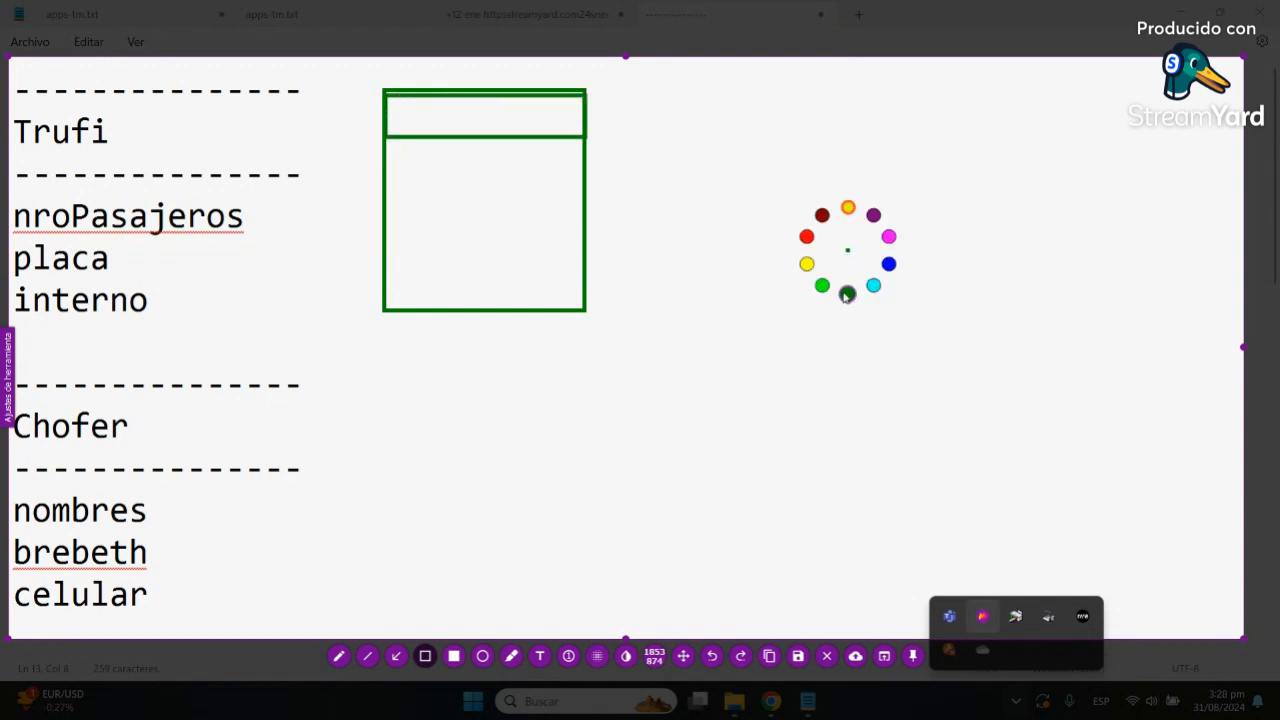
click(890, 267)
drag(919, 85, 1158, 352)
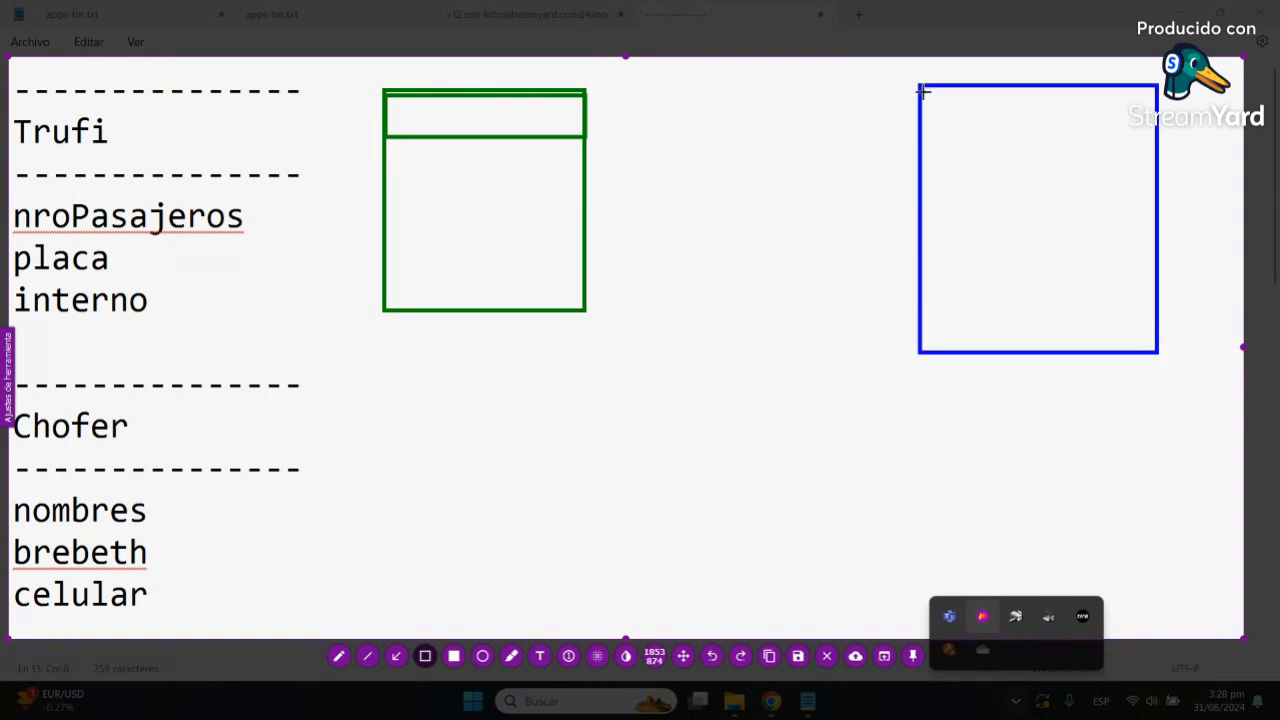
drag(918, 87, 1155, 143)
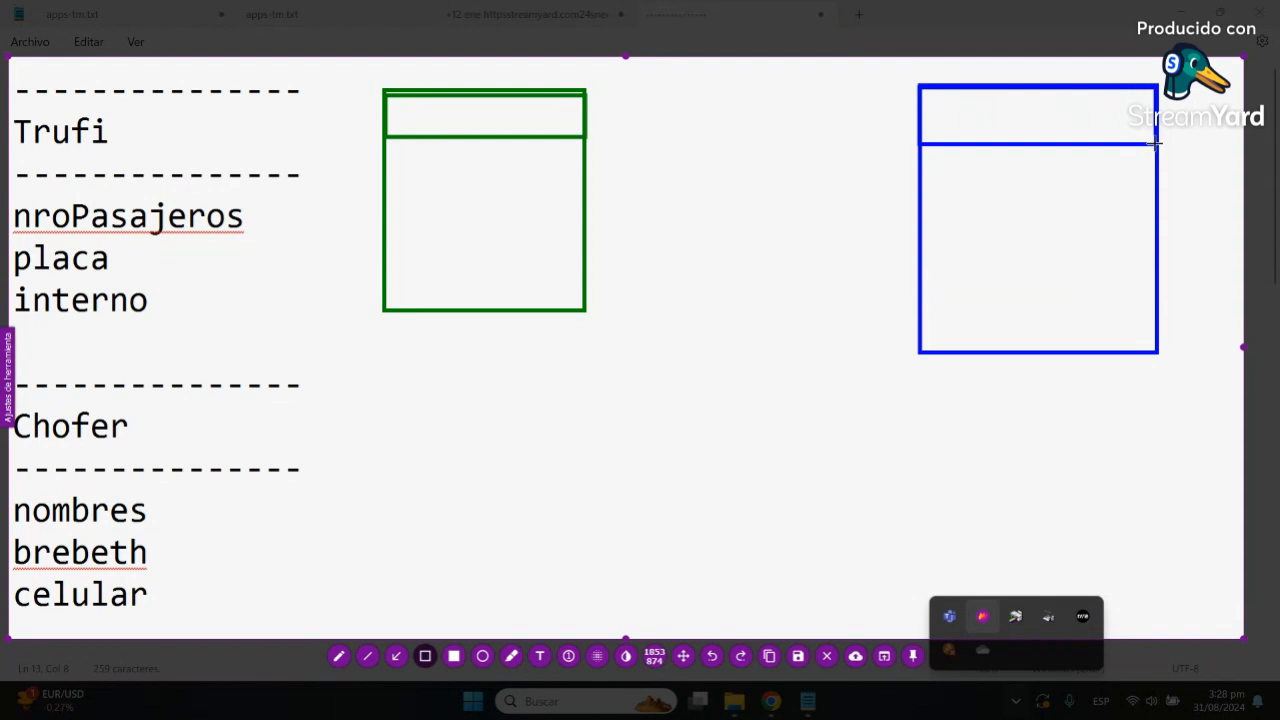
Step: Handwrite Chof in blue in the blue box's header and Trufi in dark green in the green box's header
click(338, 656)
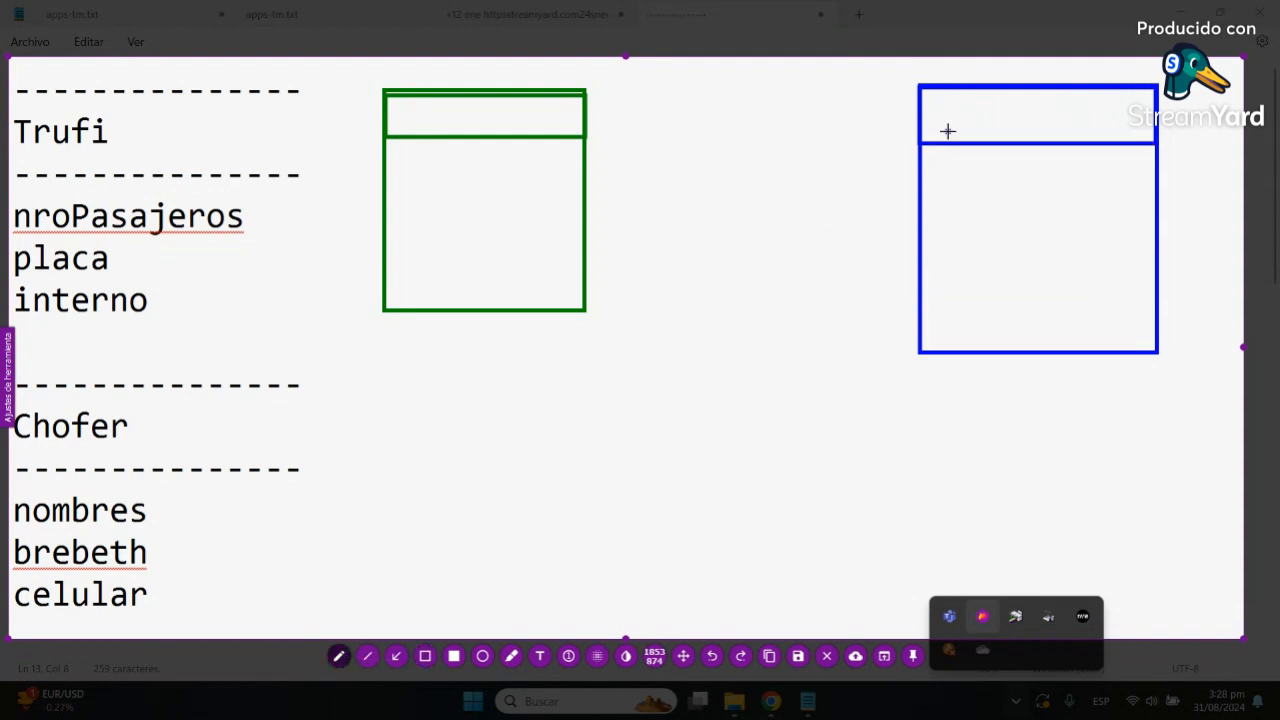
mouse_move(960, 103)
mouse_down()
mouse_move(955, 127)
mouse_move(1022, 125)
mouse_move(1024, 114)
mouse_move(1046, 132)
mouse_move(1056, 96)
mouse_move(1043, 112)
mouse_up()
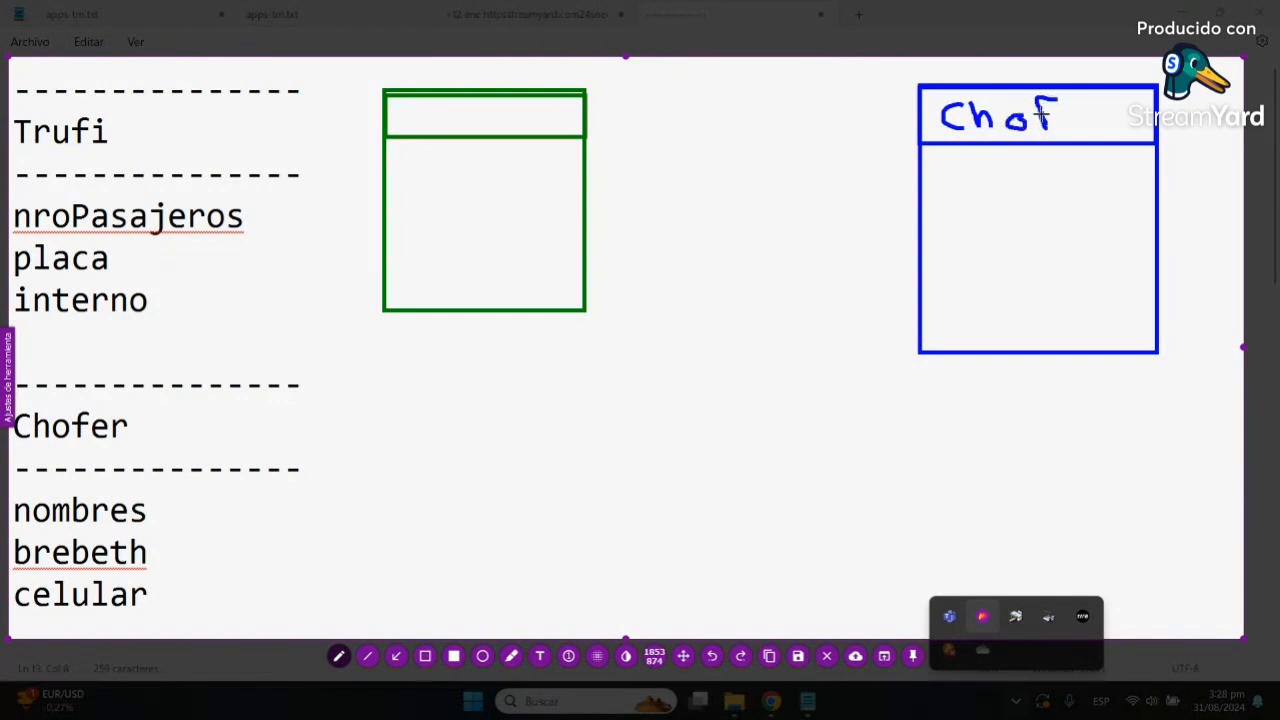
right_click(505, 173)
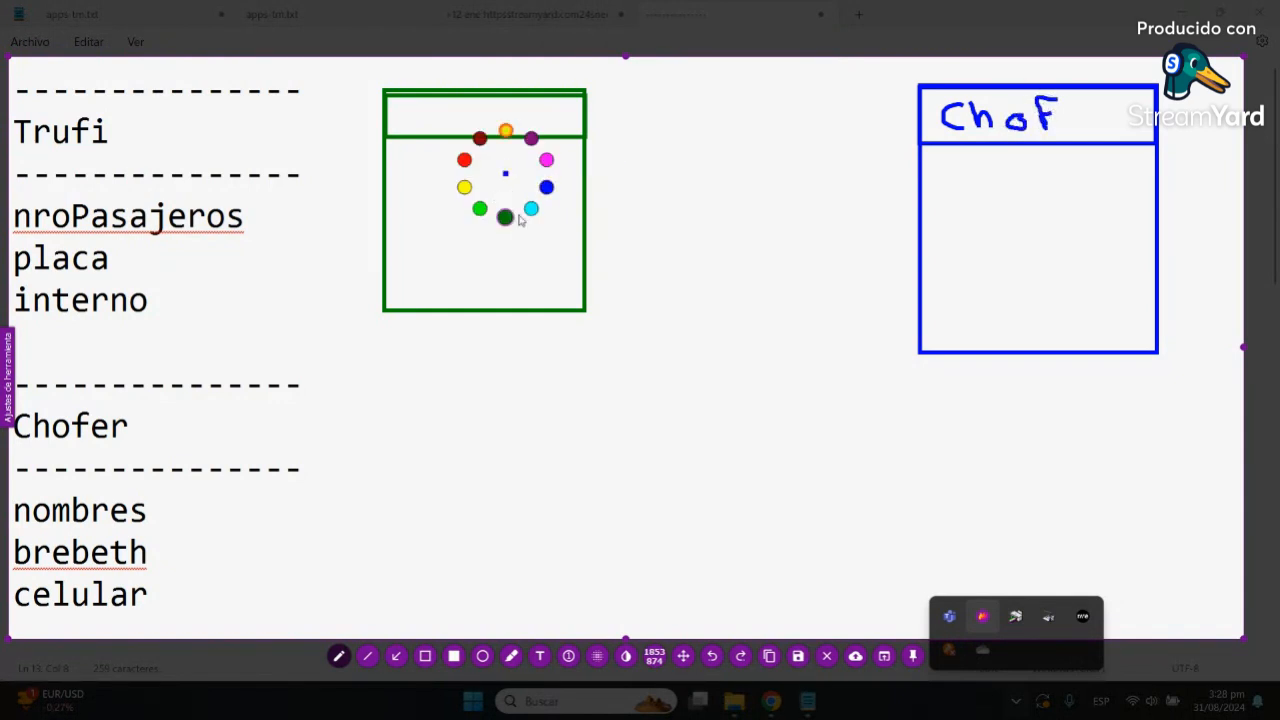
click(505, 217)
mouse_move(426, 103)
mouse_down()
mouse_move(420, 125)
mouse_move(440, 101)
mouse_move(434, 128)
mouse_move(453, 115)
mouse_move(490, 128)
mouse_move(503, 97)
mouse_move(522, 98)
mouse_move(516, 113)
mouse_move(533, 131)
mouse_up()
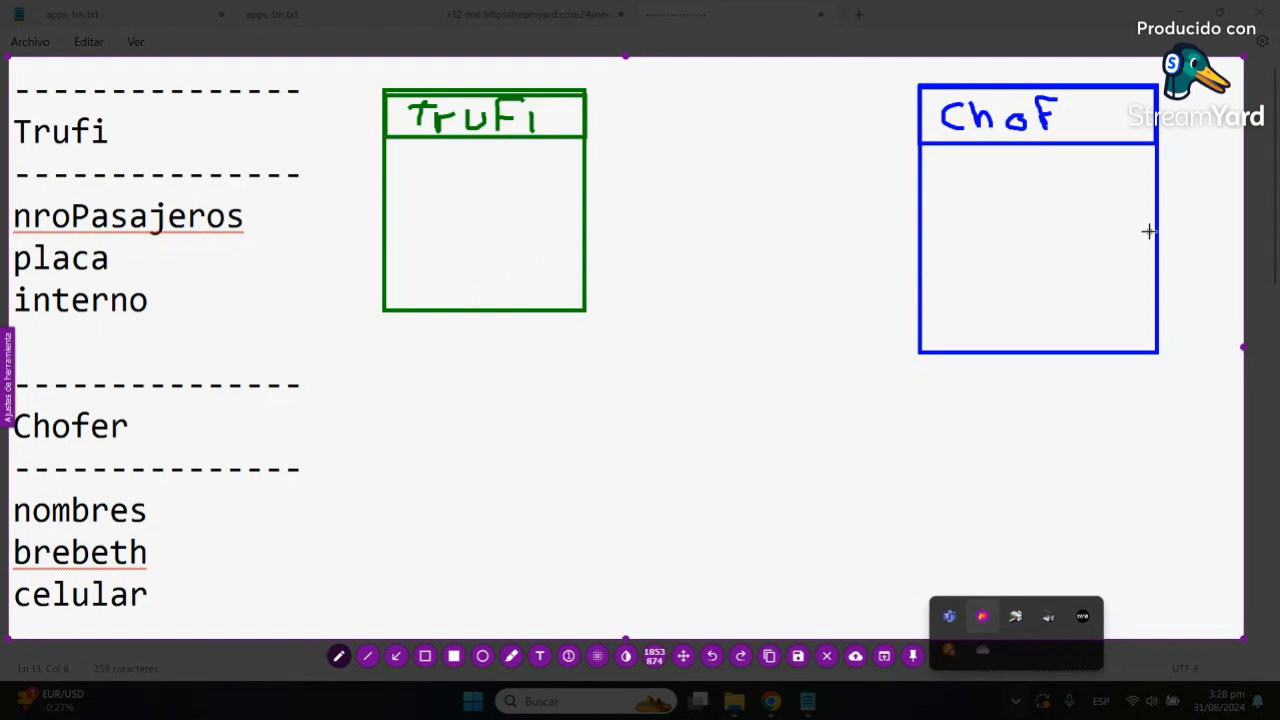
click(569, 125)
key(ctrl+z)
Step: Connect the Trufi box to the Chof box with a dark green freehand line ending in a filled marker at Chof
right_click(575, 412)
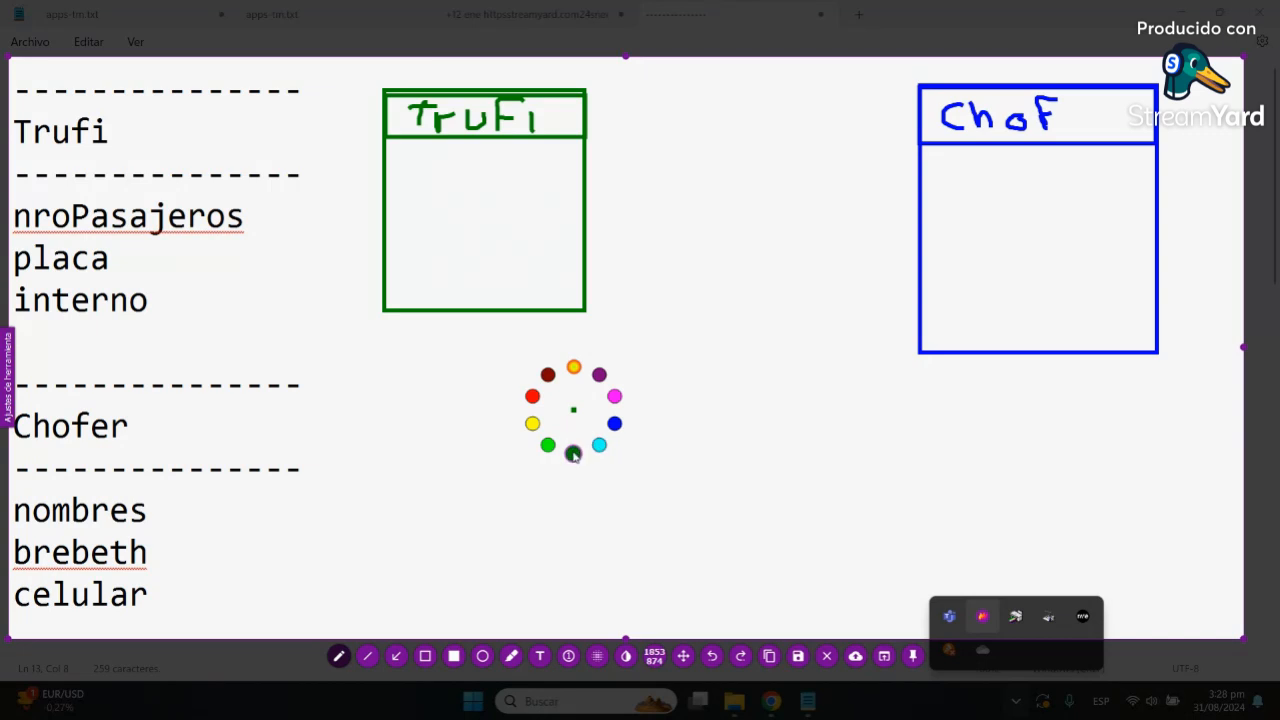
click(573, 453)
drag(583, 207, 921, 211)
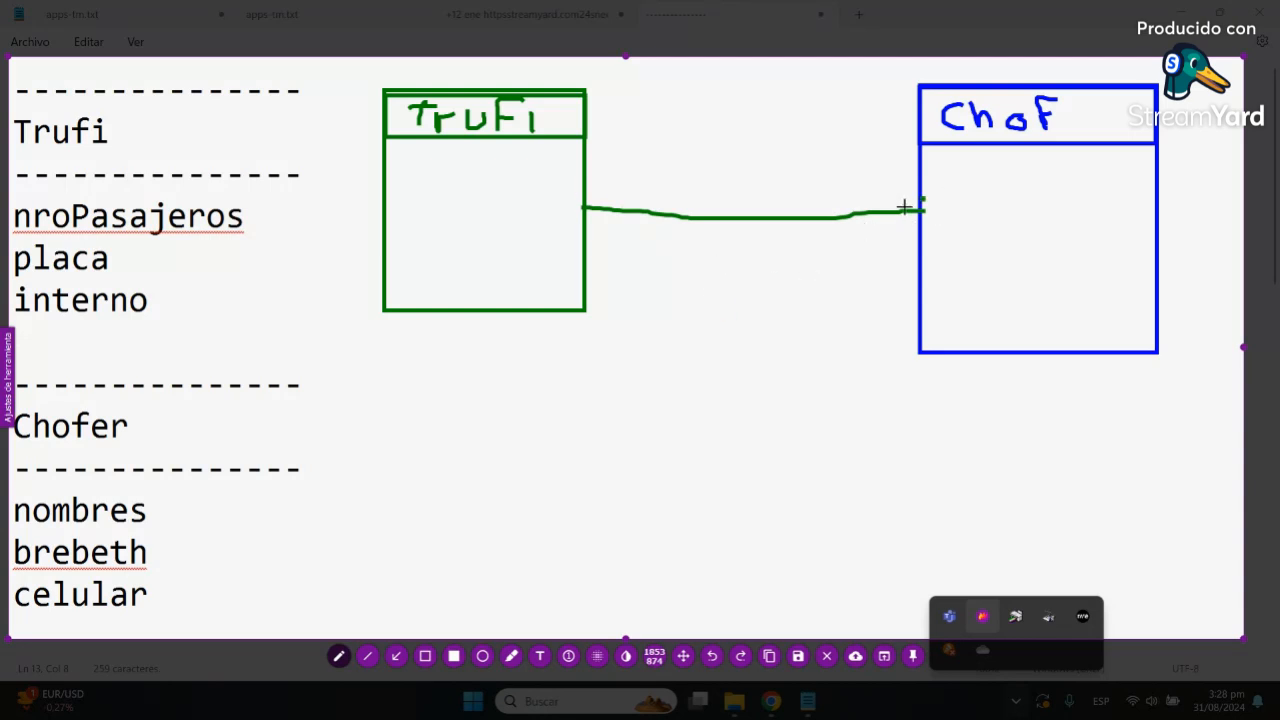
drag(921, 209, 933, 214)
Step: Handwrite the multiplicity 1..* in dark green above the relationship line, next to the Trufi box
mouse_move(593, 167)
mouse_down()
mouse_move(606, 153)
mouse_move(611, 189)
mouse_move(664, 188)
mouse_move(677, 173)
mouse_up()
click(631, 188)
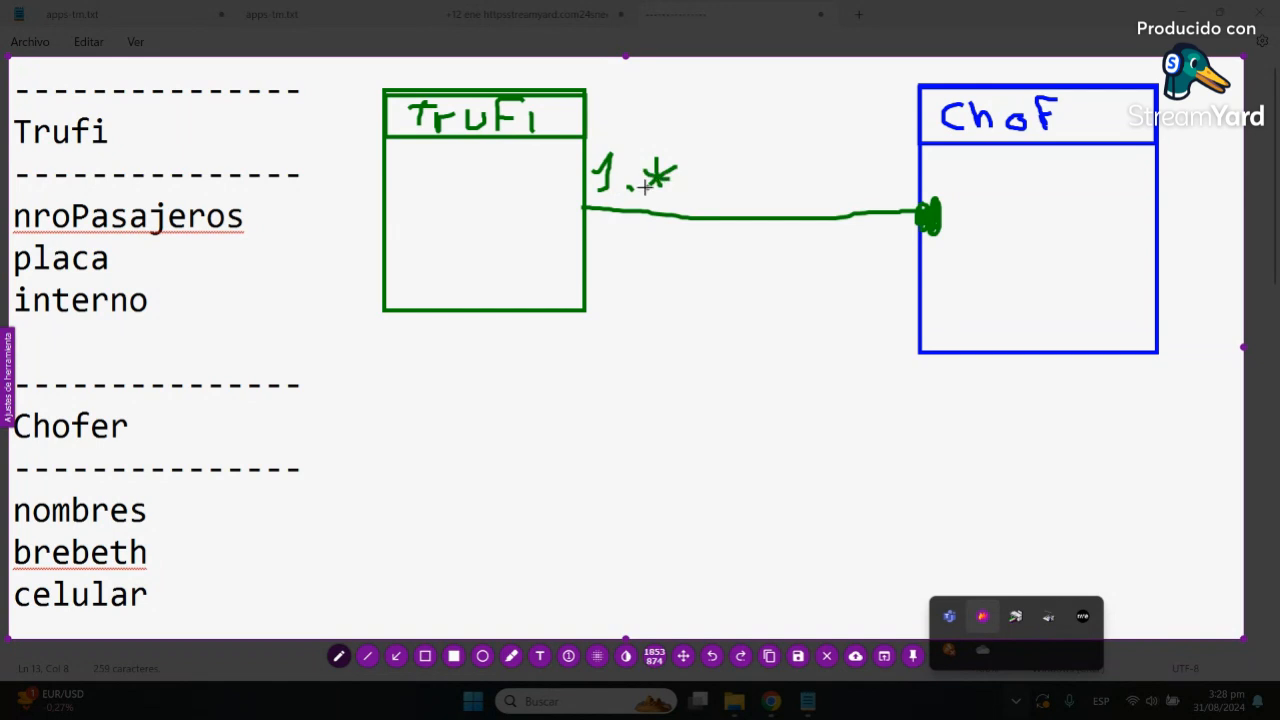
click(623, 188)
Step: Write a magenta 1 beside the Chof box and draw an arrow to it from a circle on the Trufi box's corner
right_click(652, 376)
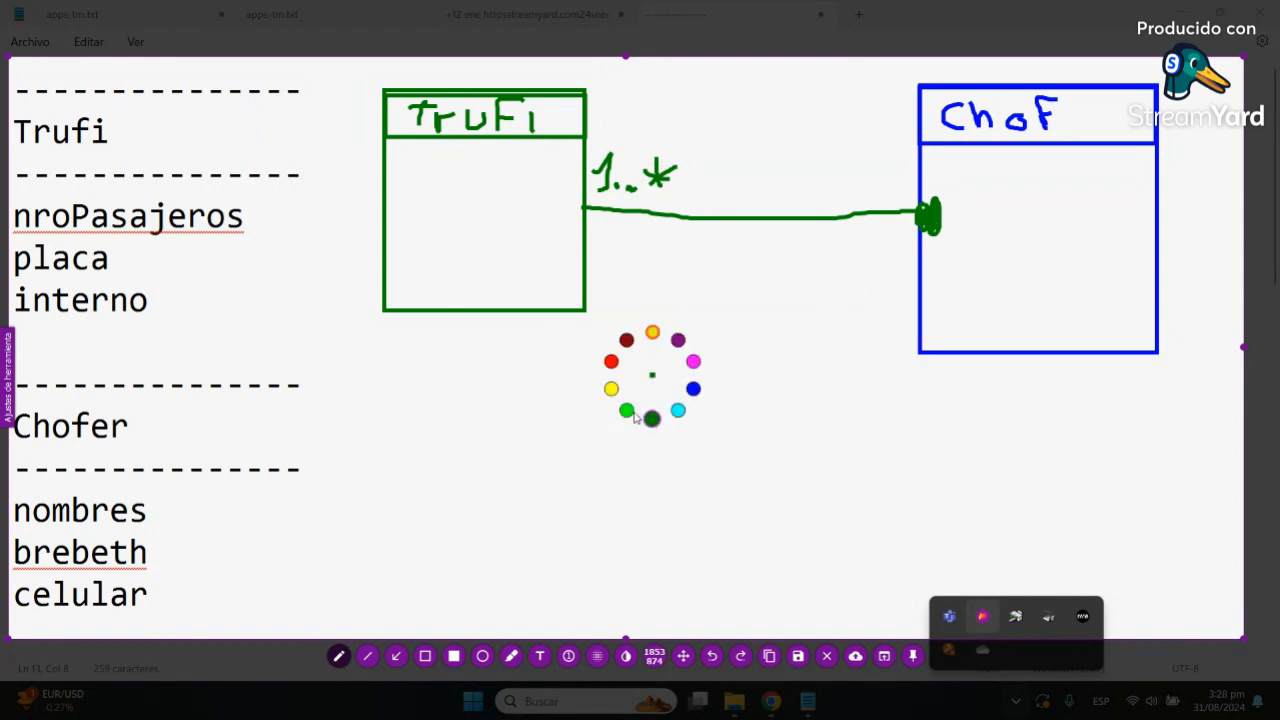
click(694, 363)
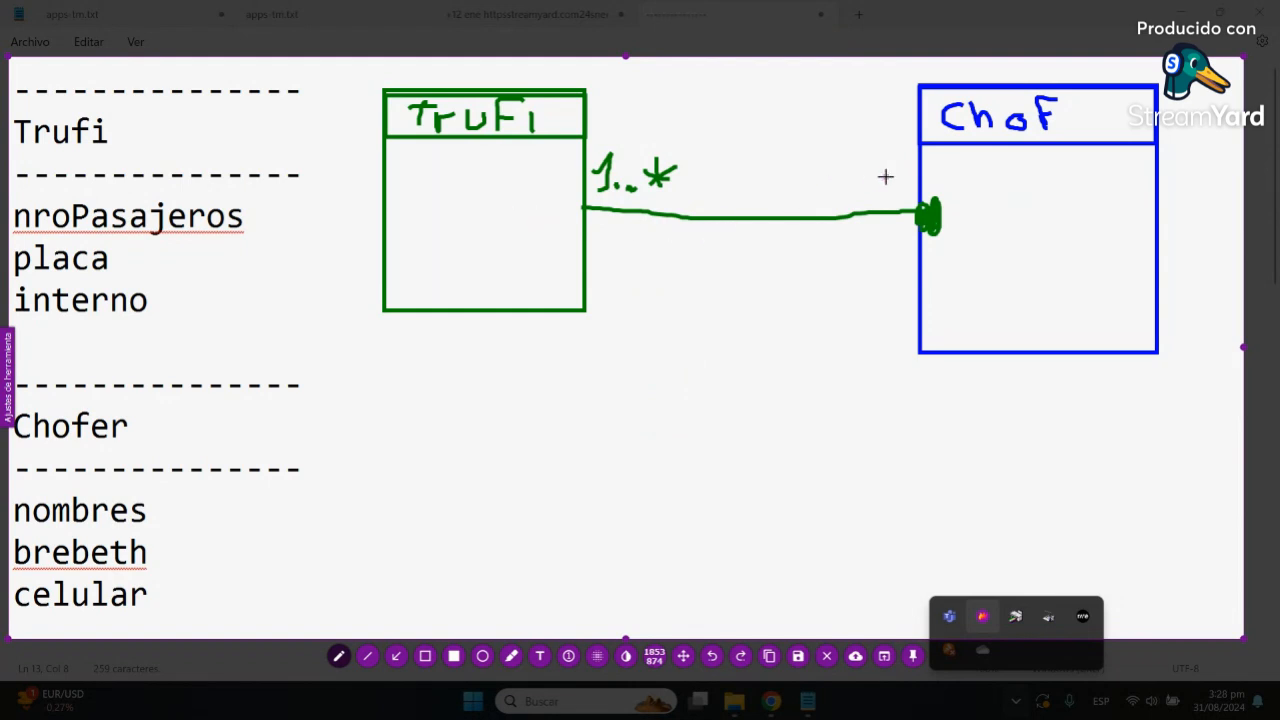
mouse_move(863, 177)
mouse_down()
mouse_move(880, 166)
mouse_move(880, 192)
mouse_move(898, 197)
mouse_up()
mouse_move(585, 74)
mouse_down()
mouse_move(592, 118)
mouse_move(600, 80)
mouse_move(752, 63)
mouse_move(876, 148)
mouse_up()
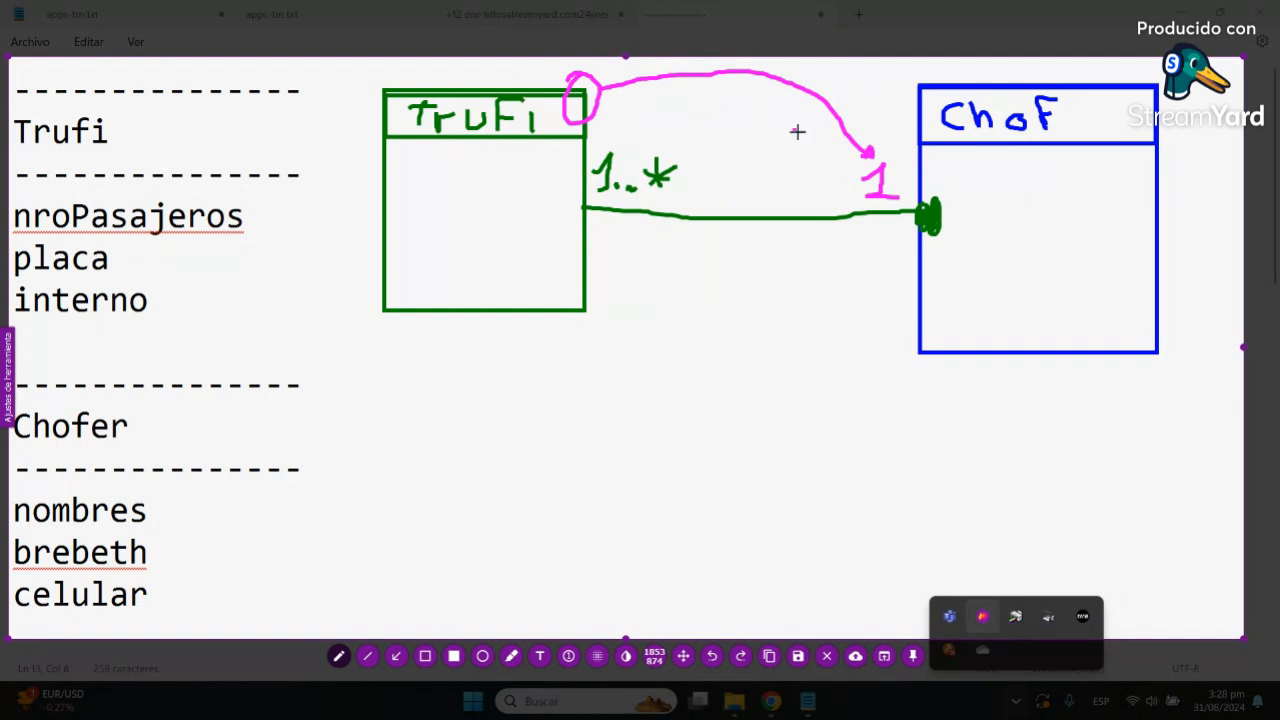
Step: Circle the Chof box's lower corner in dark green and link it with a curve to the circled 1..* multiplicity
right_click(773, 382)
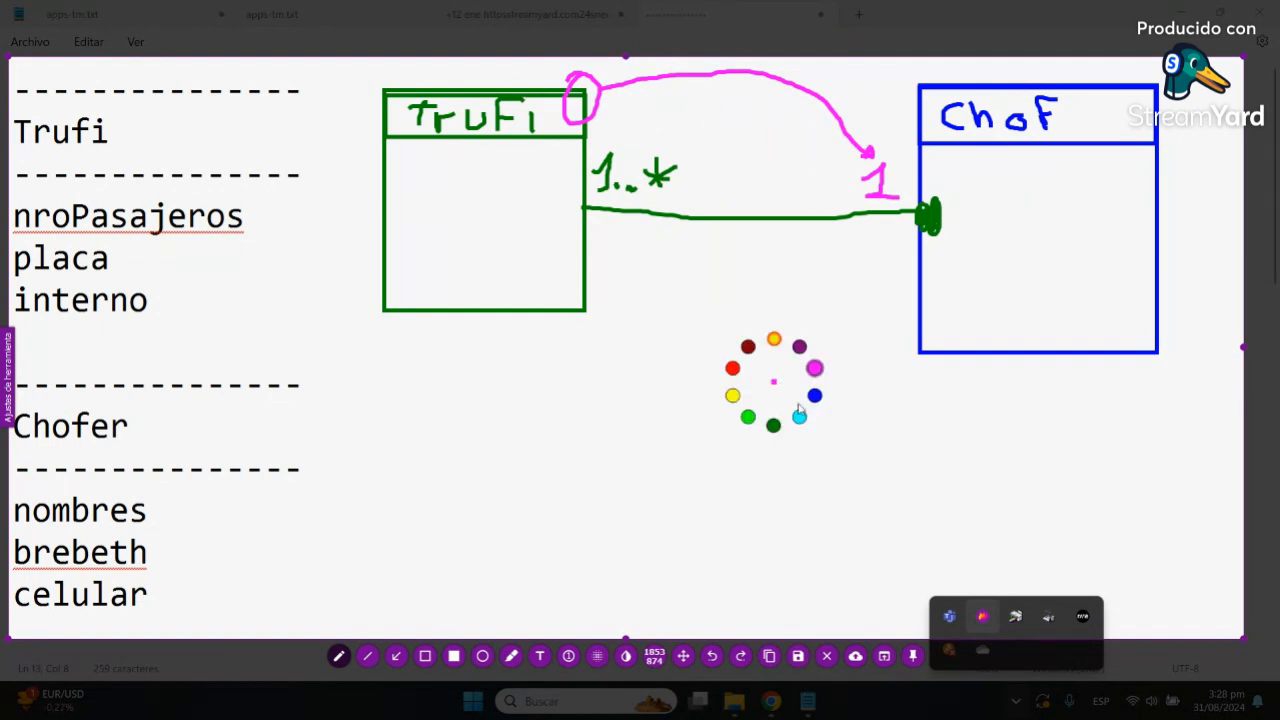
click(773, 426)
mouse_move(943, 333)
mouse_down()
mouse_move(903, 329)
mouse_move(947, 342)
mouse_move(897, 340)
mouse_move(945, 345)
mouse_move(899, 373)
mouse_move(726, 363)
mouse_move(660, 263)
mouse_move(663, 185)
mouse_move(626, 140)
mouse_move(580, 200)
mouse_move(640, 213)
mouse_move(686, 180)
mouse_move(670, 150)
mouse_move(600, 135)
mouse_move(584, 205)
mouse_move(694, 203)
mouse_up()
Step: Trace over the relationship line between the Trufi and Chof boxes in cyan
right_click(649, 369)
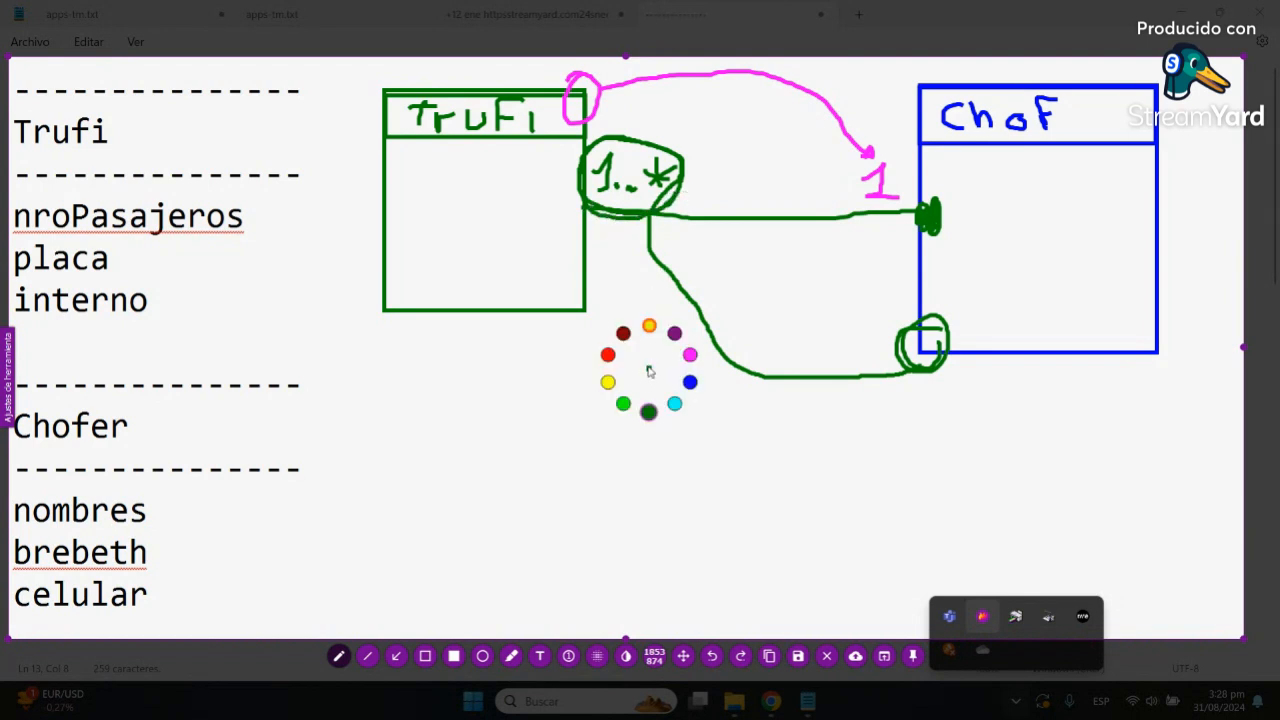
click(676, 407)
drag(582, 208, 920, 214)
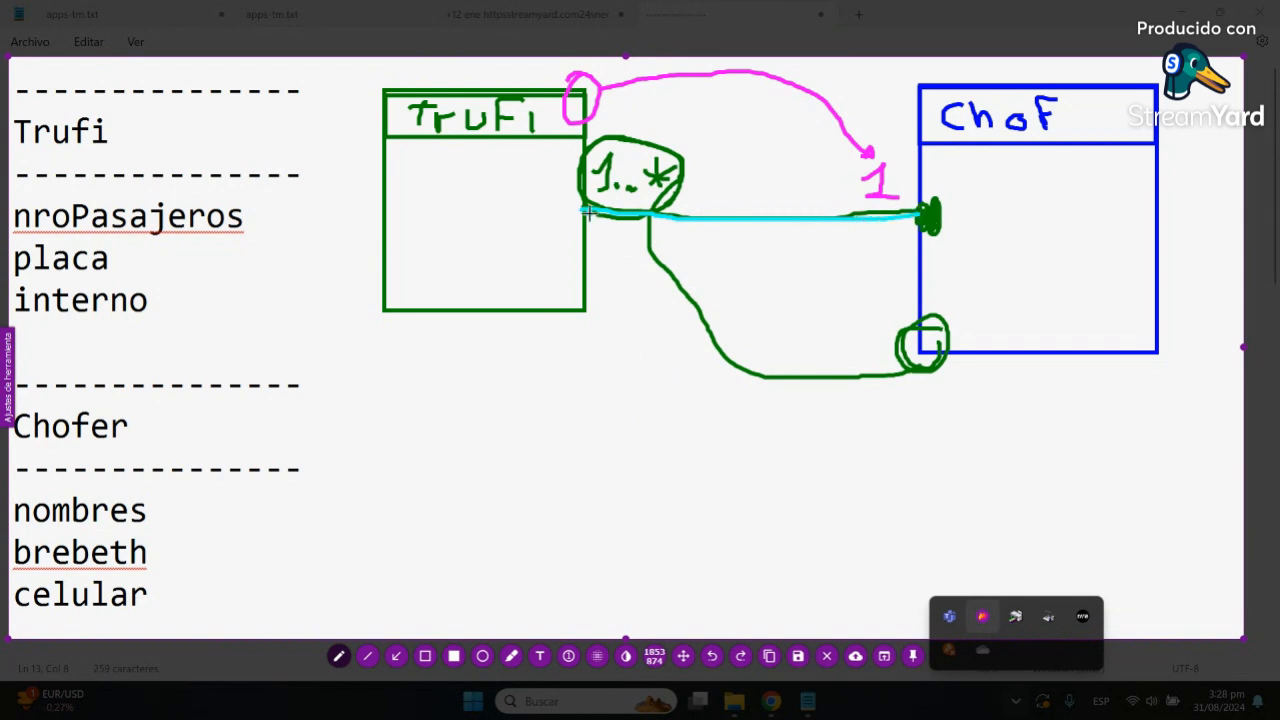
drag(580, 208, 914, 213)
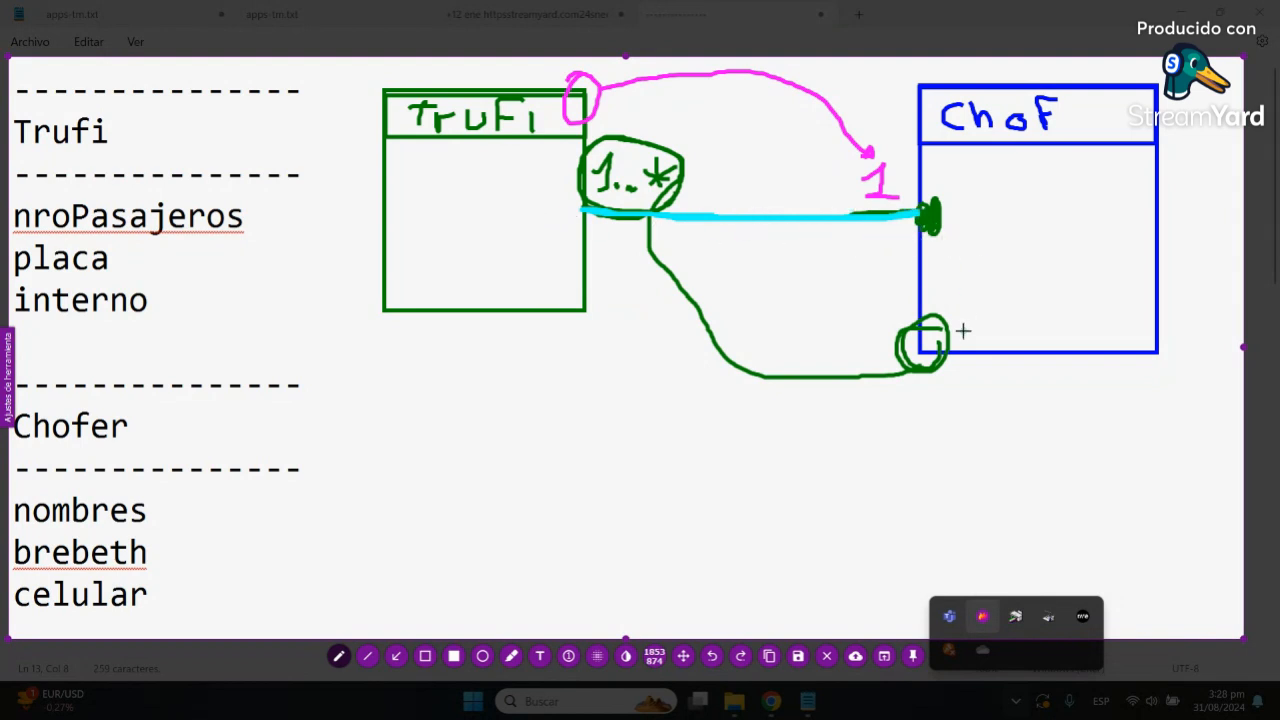
click(843, 186)
key(ctrl+z)
Step: Scribble in dark green over the circle on the Chof box's lower corner to emphasize it
right_click(808, 291)
click(808, 340)
mouse_move(908, 323)
mouse_down()
mouse_move(925, 365)
mouse_move(950, 338)
mouse_move(925, 330)
mouse_move(946, 344)
mouse_move(930, 362)
mouse_move(914, 344)
mouse_up()
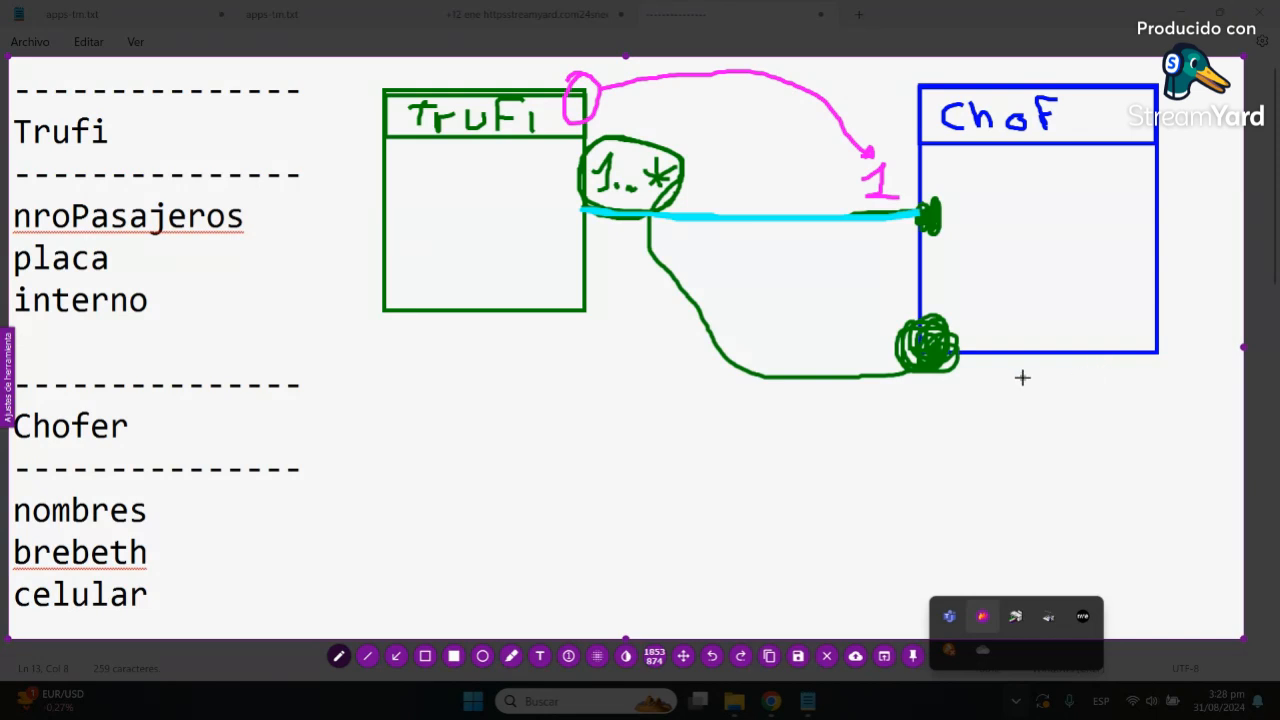
Step: Retrace in magenta the circle on the Trufi box's corner and its arrow to the 1
right_click(578, 376)
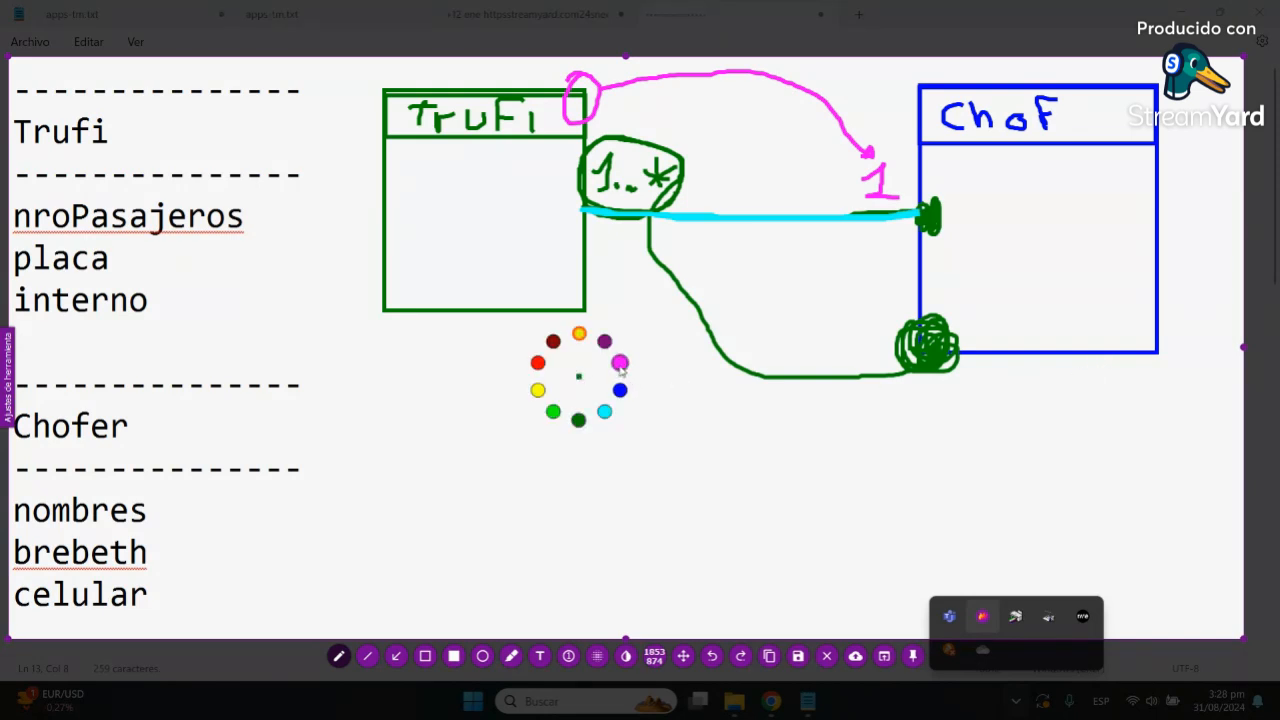
click(620, 363)
mouse_move(549, 91)
mouse_down()
mouse_move(596, 108)
mouse_move(560, 82)
mouse_move(580, 110)
mouse_move(752, 76)
mouse_move(840, 115)
mouse_move(882, 163)
mouse_move(845, 120)
mouse_up()
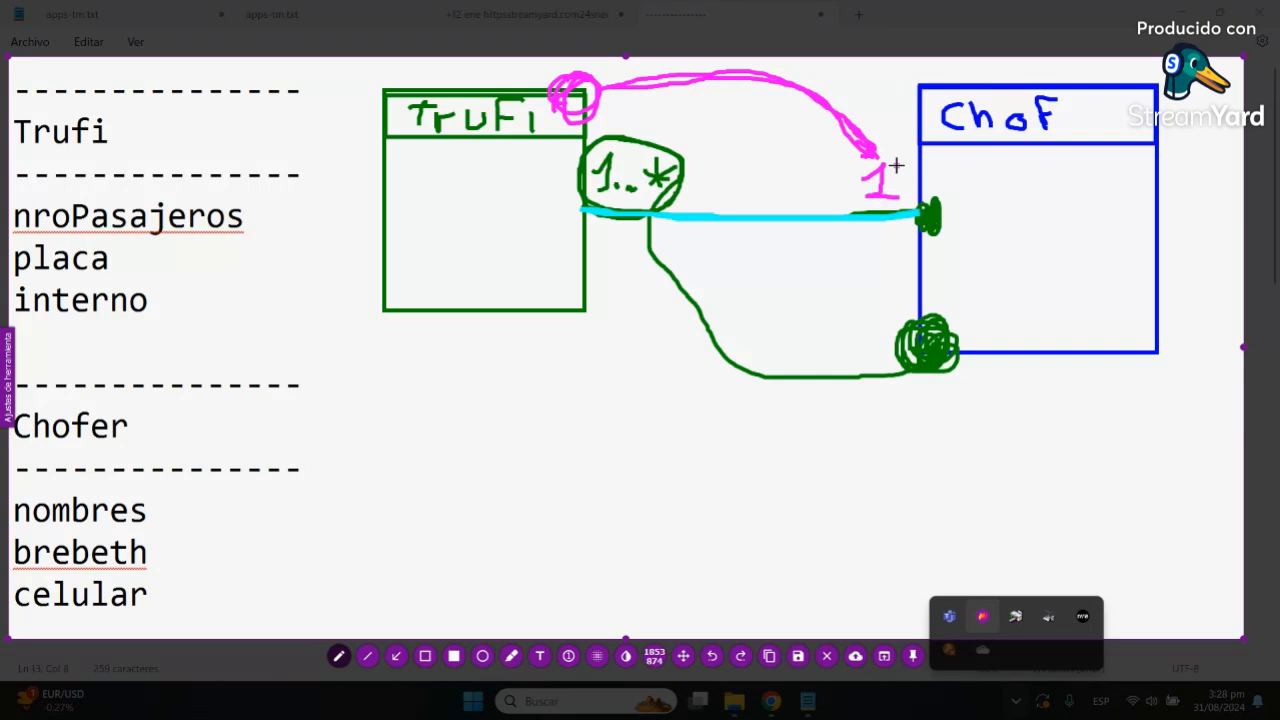
Step: Circle the Trufi and Chofer headings in the text with blue freehand loops, going around Trufi a second time
right_click(408, 358)
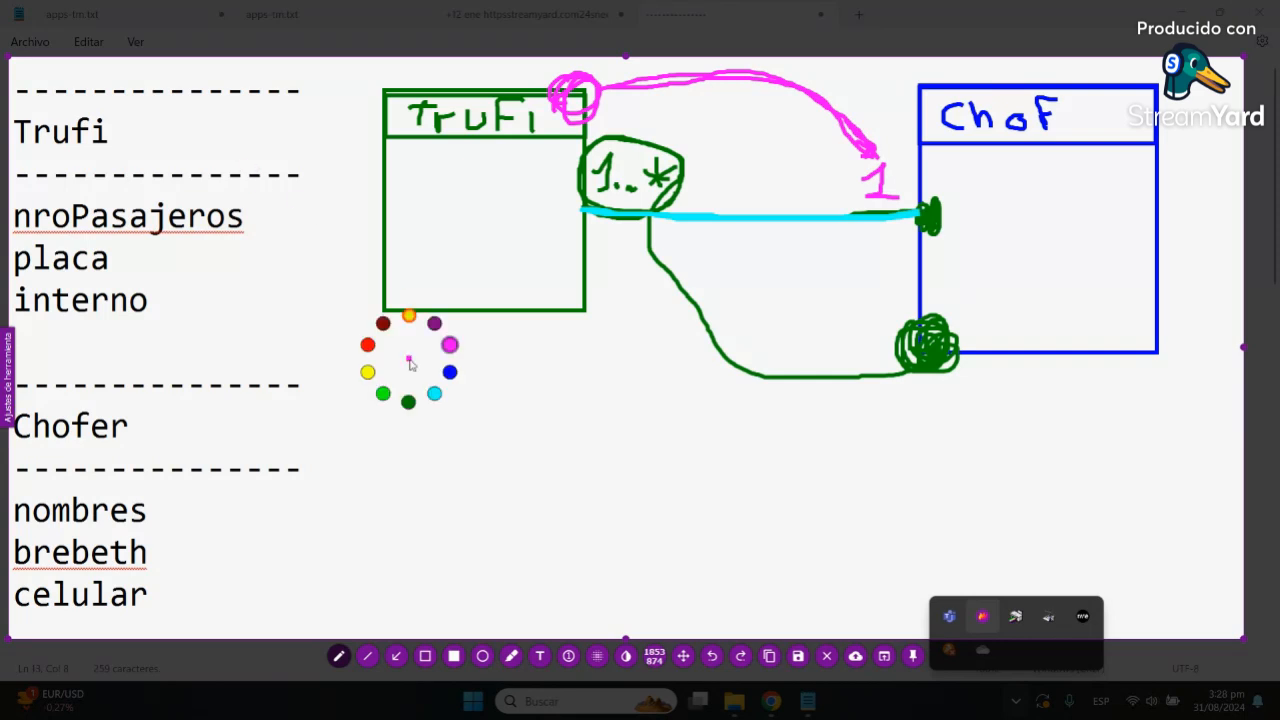
click(451, 372)
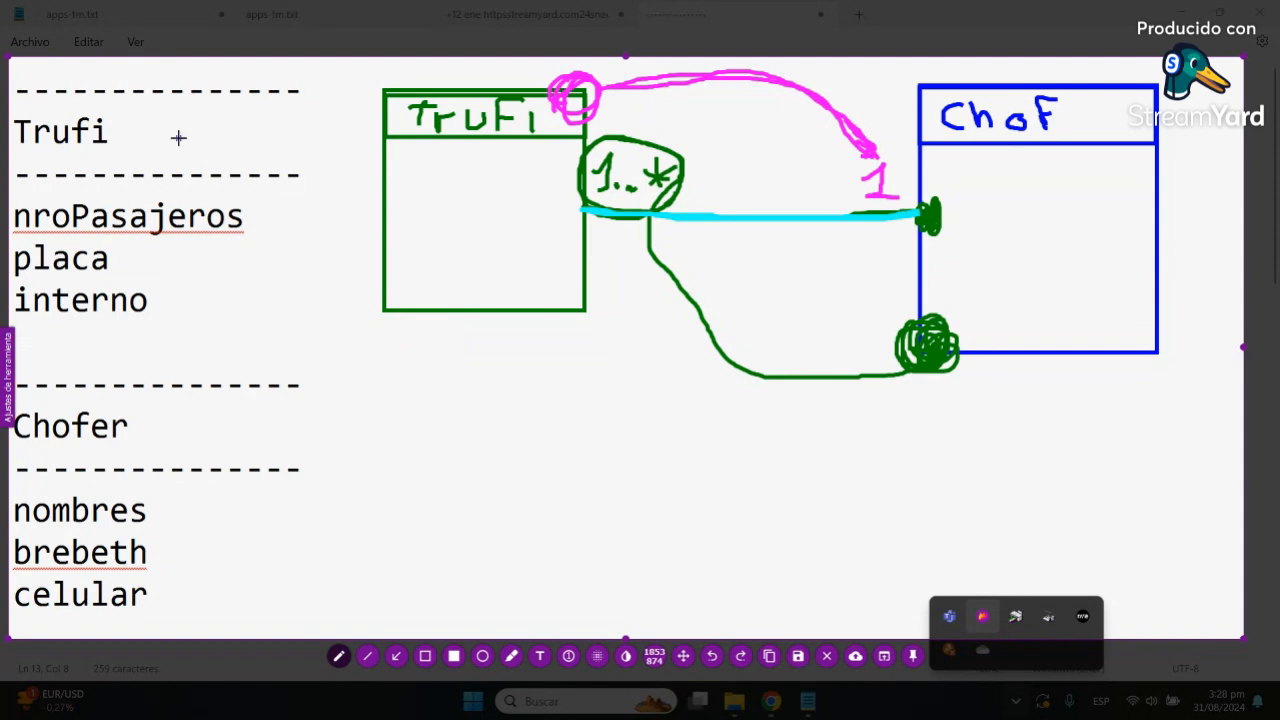
mouse_move(160, 111)
mouse_down()
mouse_move(70, 88)
mouse_move(14, 103)
mouse_move(40, 166)
mouse_move(128, 148)
mouse_move(158, 110)
mouse_up()
mouse_move(168, 398)
mouse_down()
mouse_move(30, 386)
mouse_move(16, 448)
mouse_move(166, 432)
mouse_move(168, 398)
mouse_up()
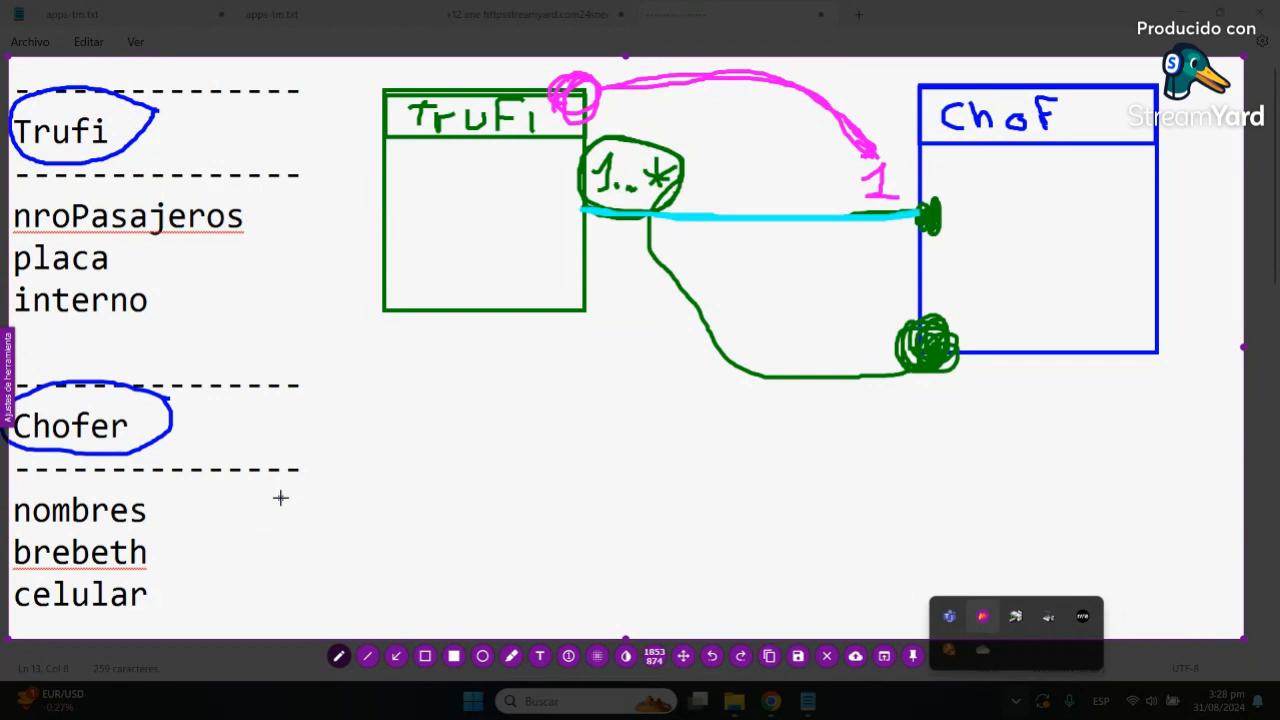
mouse_move(159, 112)
mouse_down()
mouse_move(64, 86)
mouse_move(13, 103)
mouse_move(10, 147)
mouse_move(118, 160)
mouse_move(168, 116)
mouse_move(157, 104)
mouse_up()
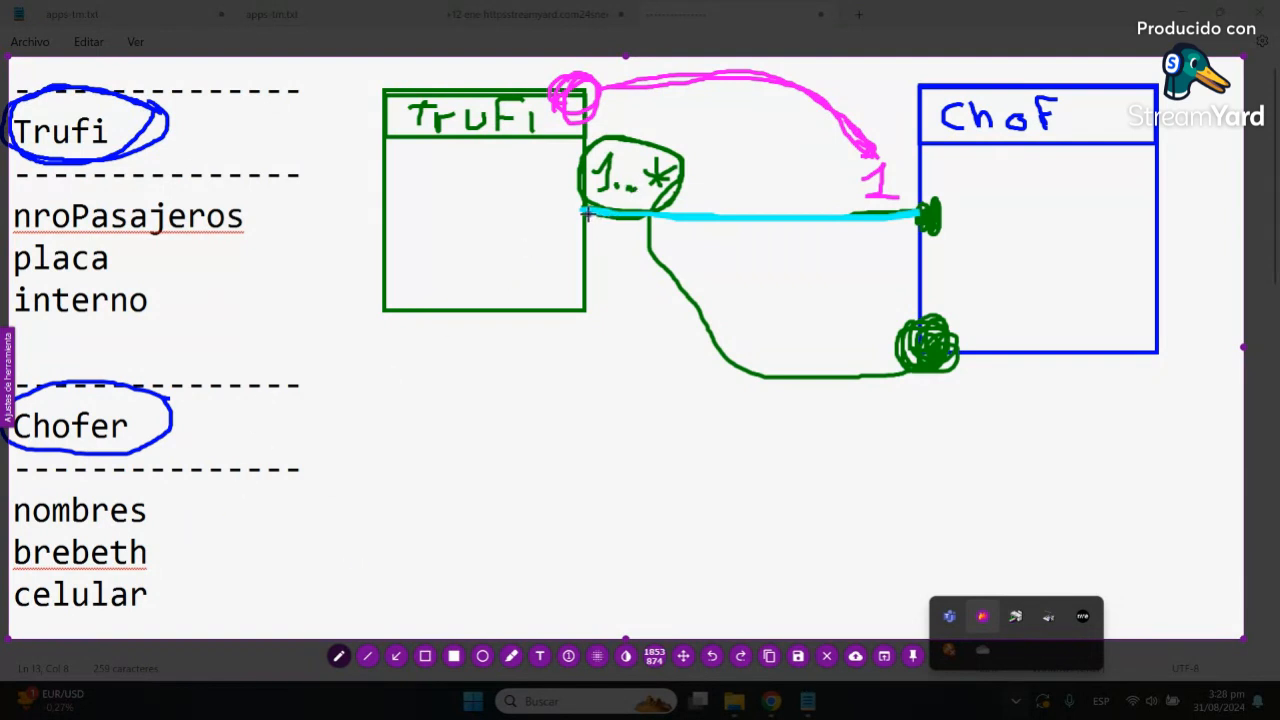
Step: Trace the relationship line between the Trufi and Chof boxes in red and close the screen capture
right_click(605, 376)
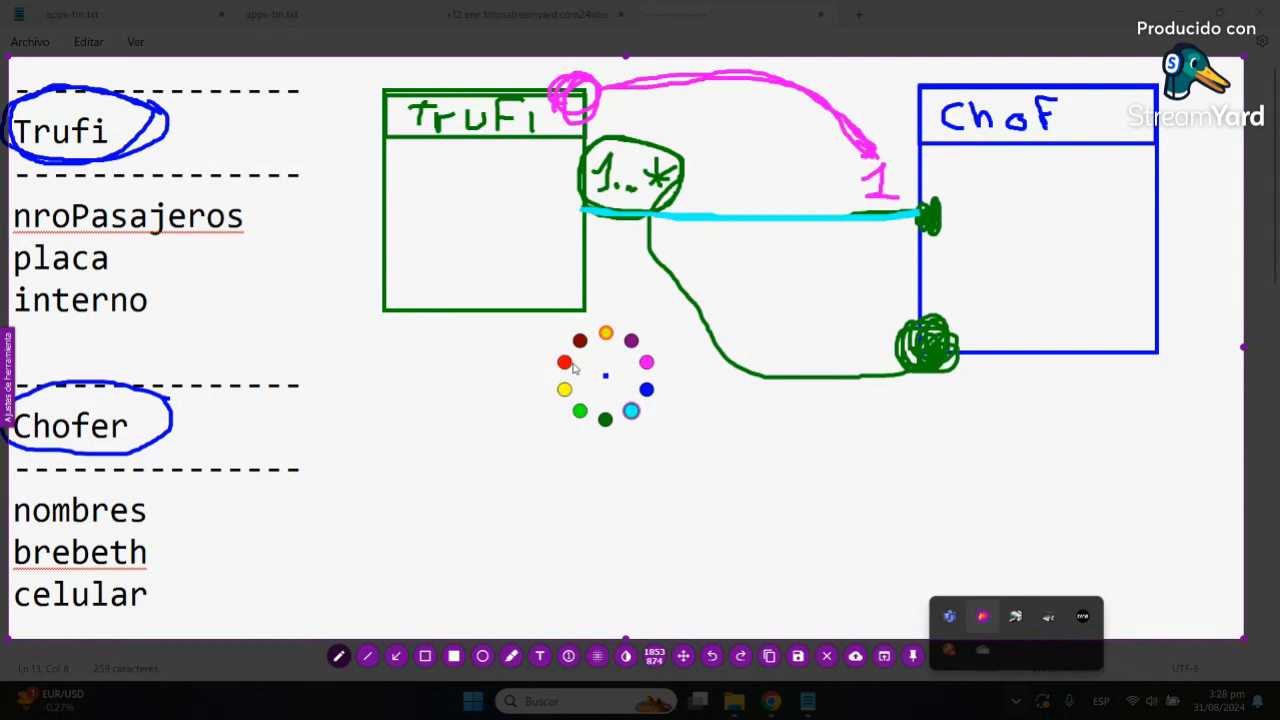
click(565, 362)
mouse_move(582, 210)
mouse_down()
mouse_move(922, 224)
mouse_move(615, 228)
mouse_move(584, 214)
mouse_move(915, 224)
mouse_up()
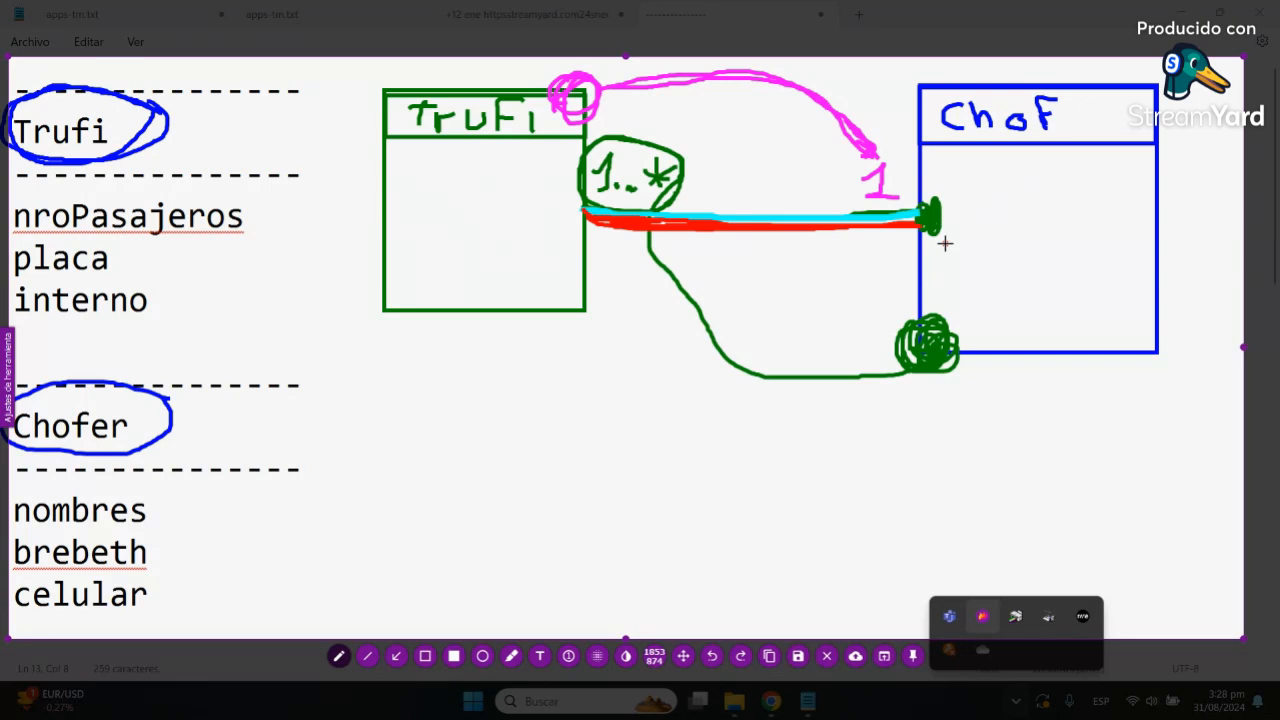
click(827, 656)
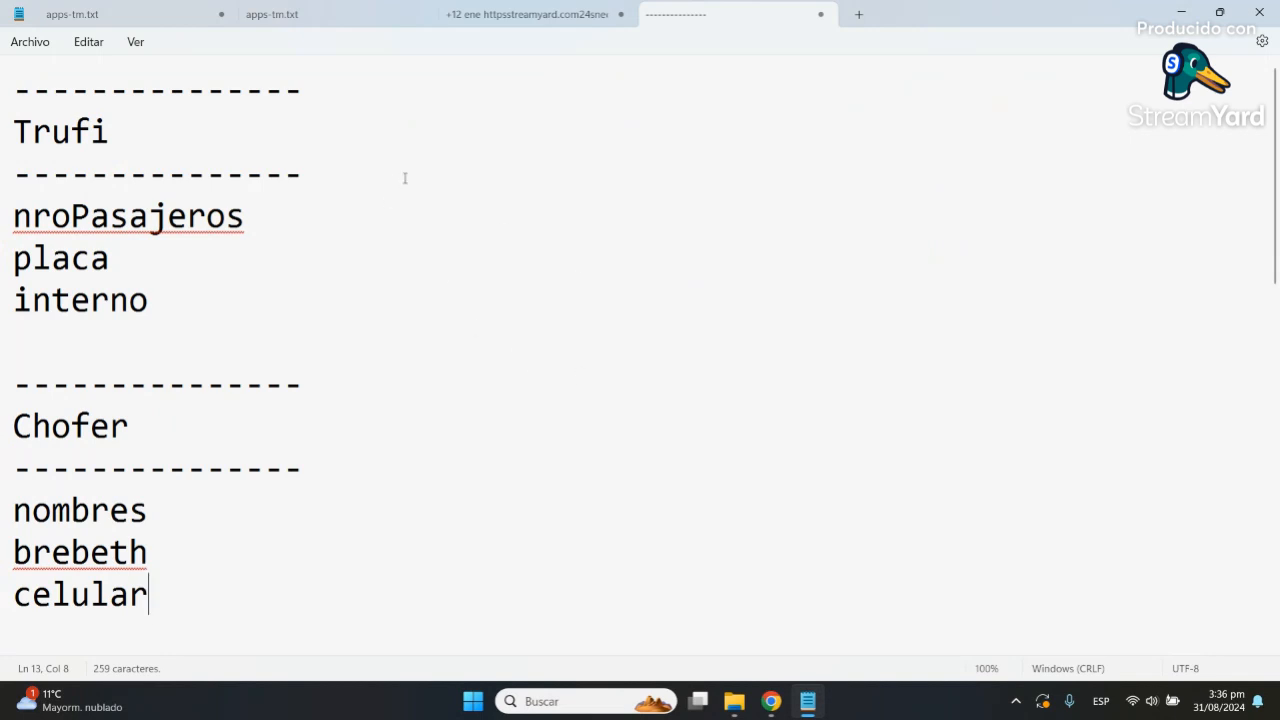
Step: Open Excel 2016, decline the default-program prompt, and create a blank workbook, dismissing the Office activation wizard
click(473, 701)
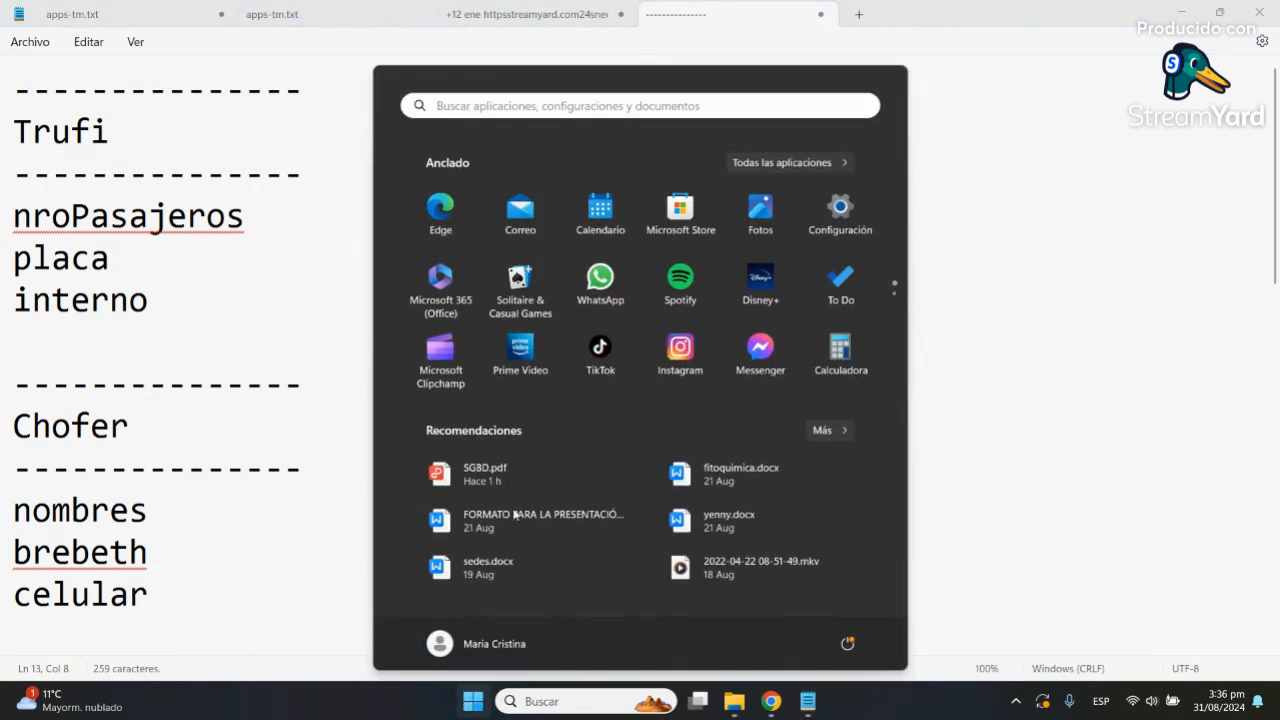
click(490, 110)
text(excel)
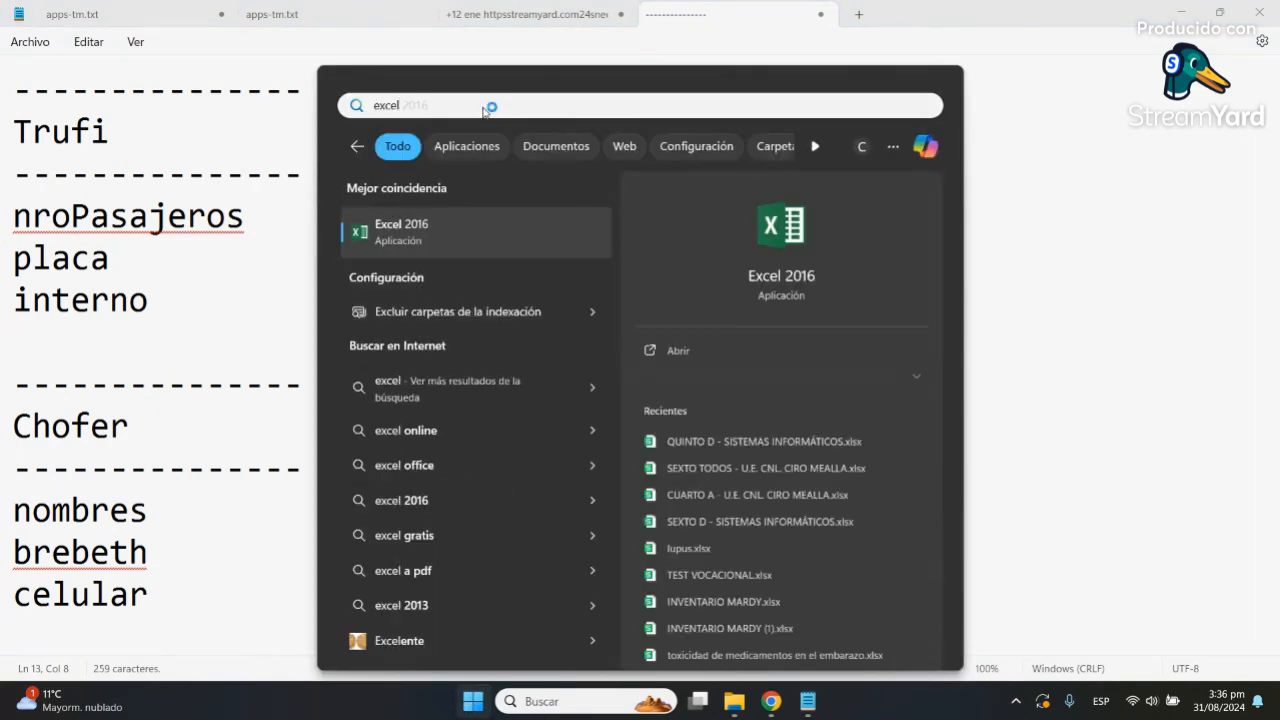
key(Return)
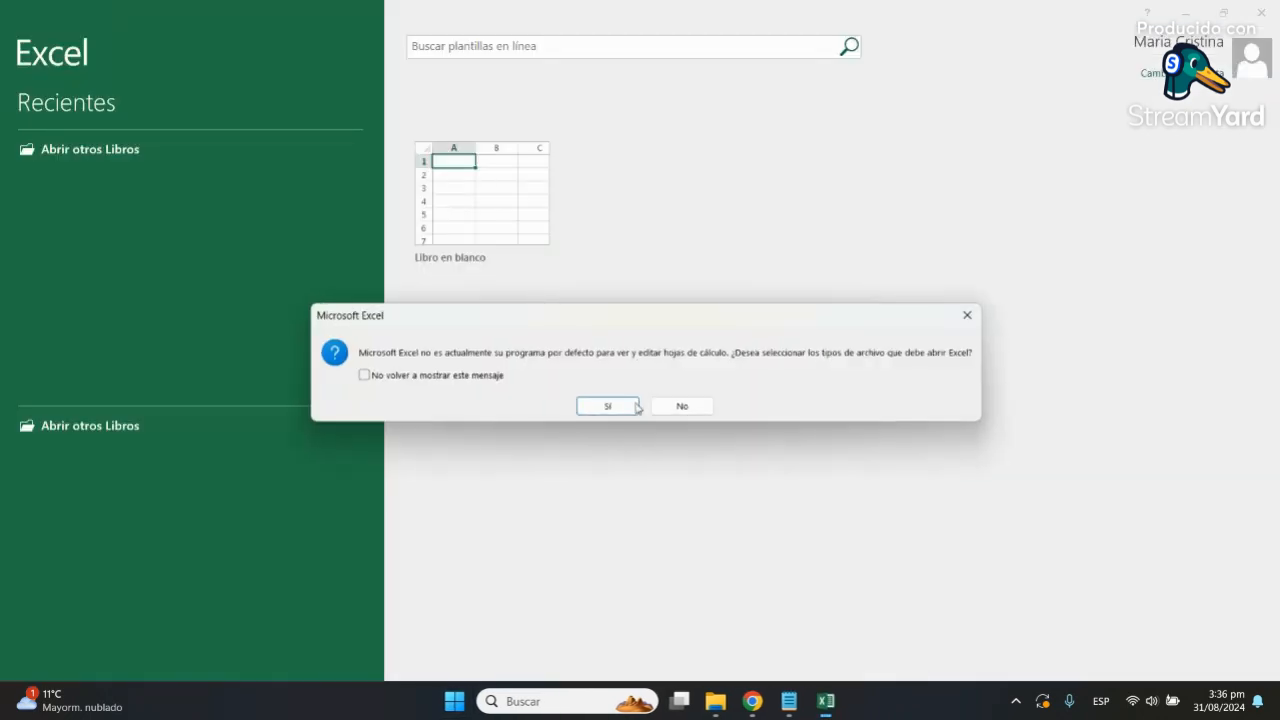
click(682, 406)
click(508, 218)
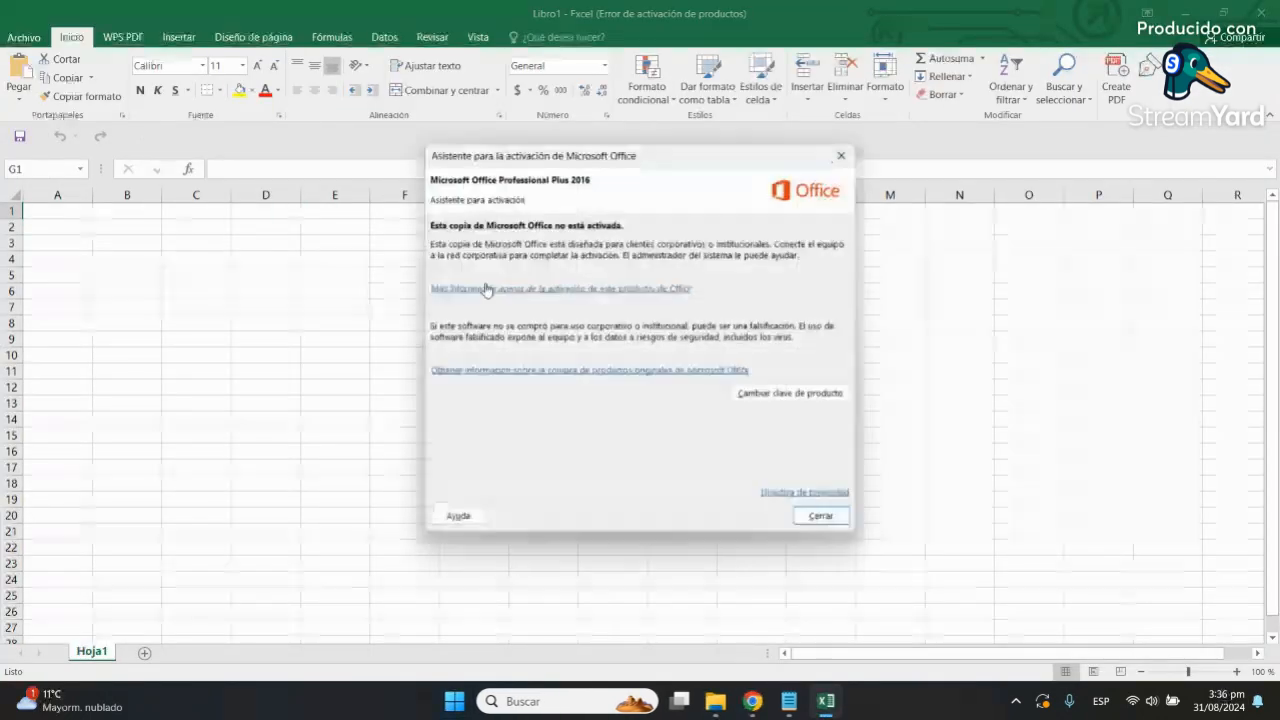
click(826, 518)
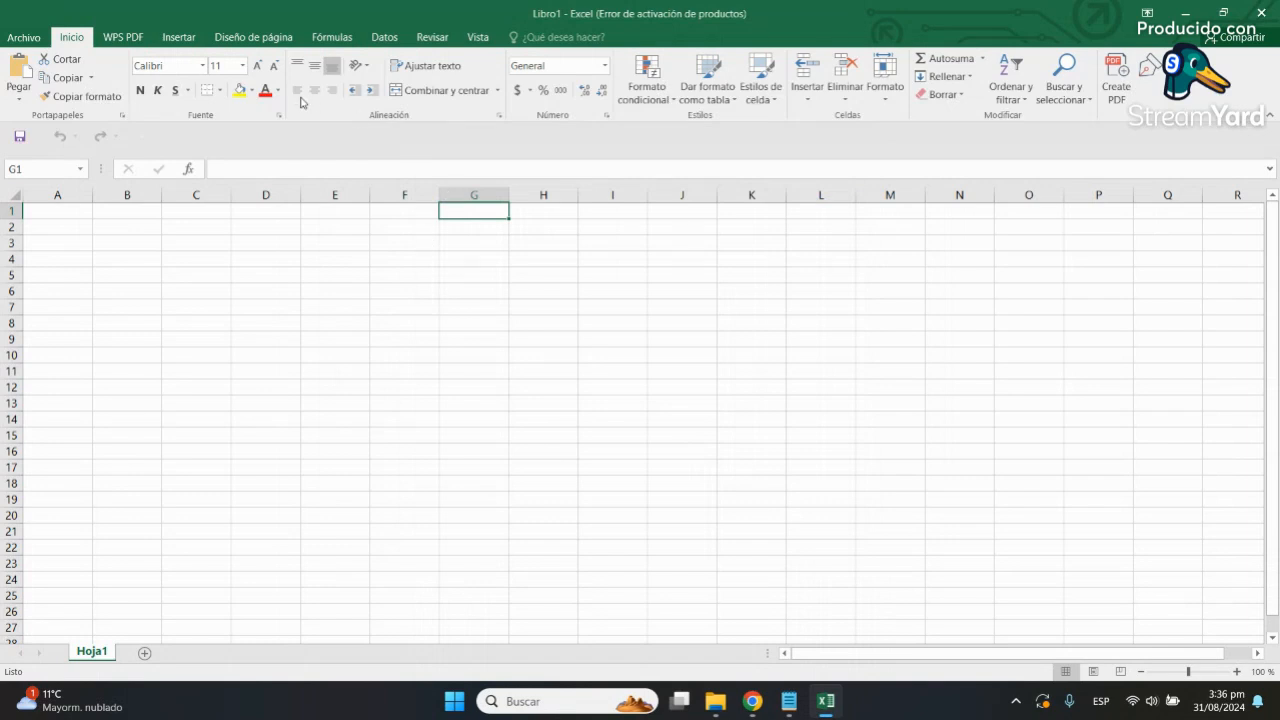
click(214, 218)
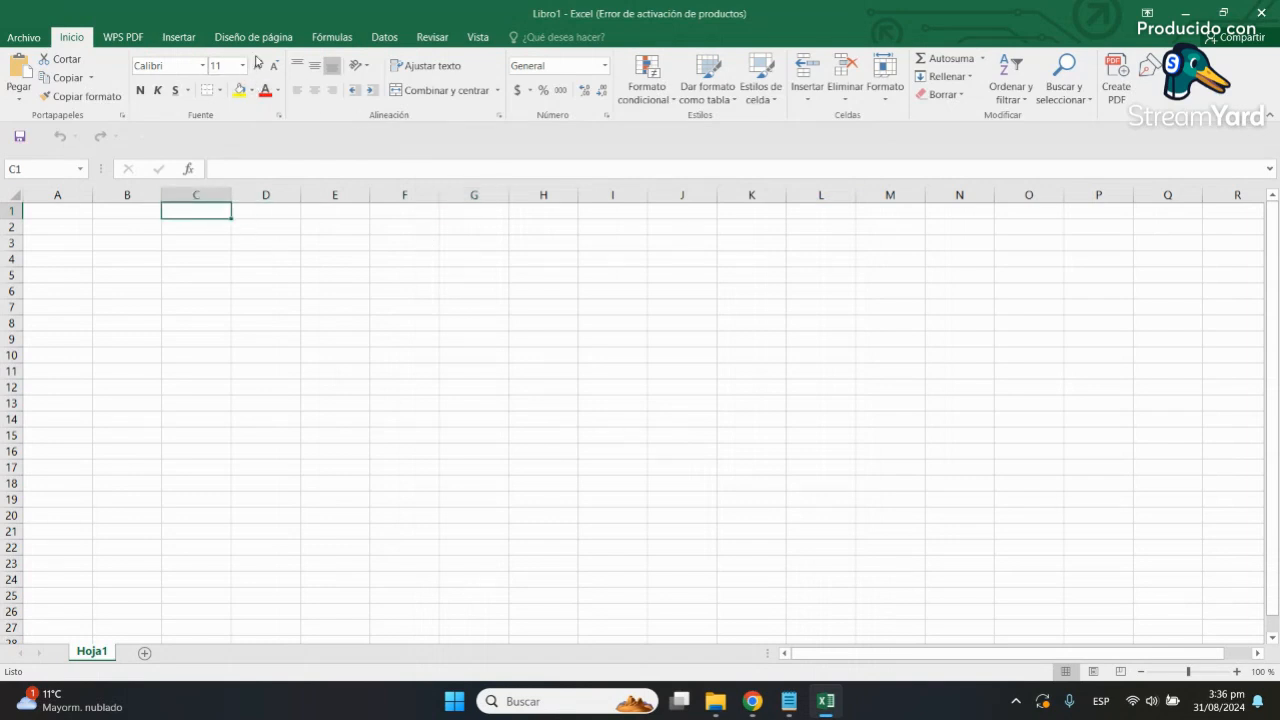
click(257, 228)
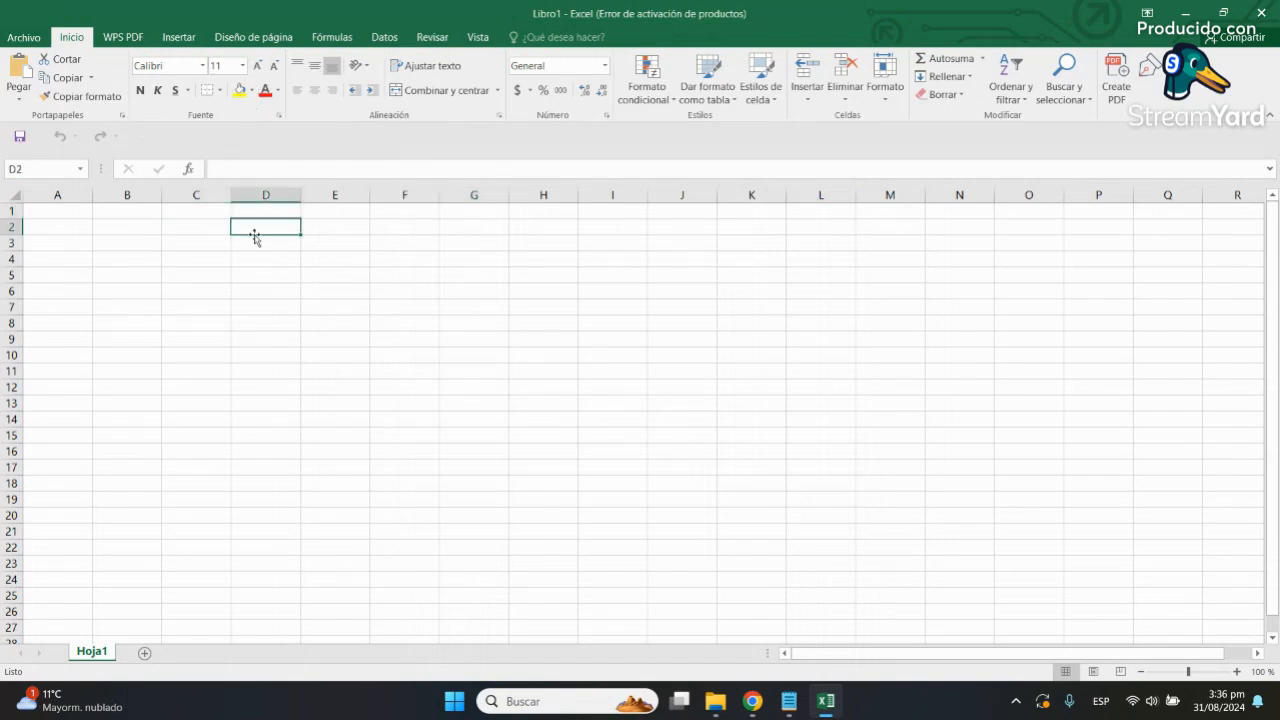
drag(146, 208, 423, 386)
click(498, 405)
click(141, 224)
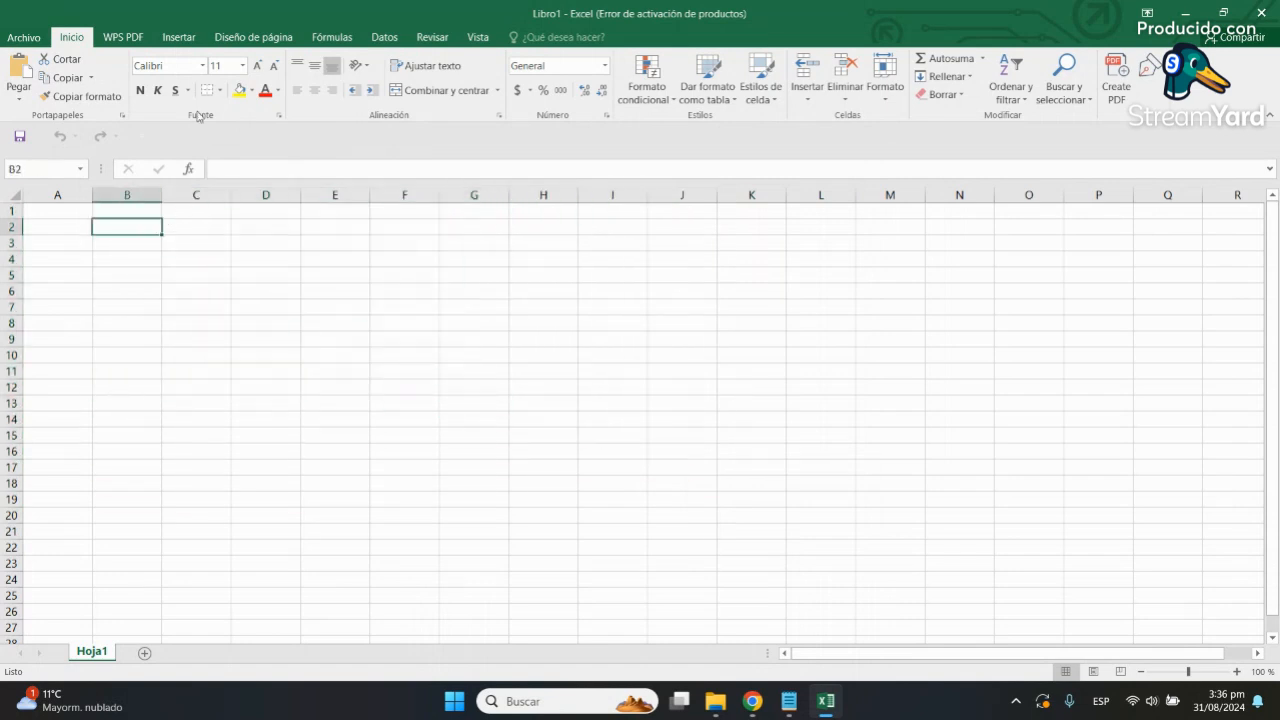
Step: Enlarge the worksheet's zoom to 250 %
click(1237, 671)
click(1237, 671)
click(1237, 671)
click(1237, 671)
click(1237, 671)
click(1237, 671)
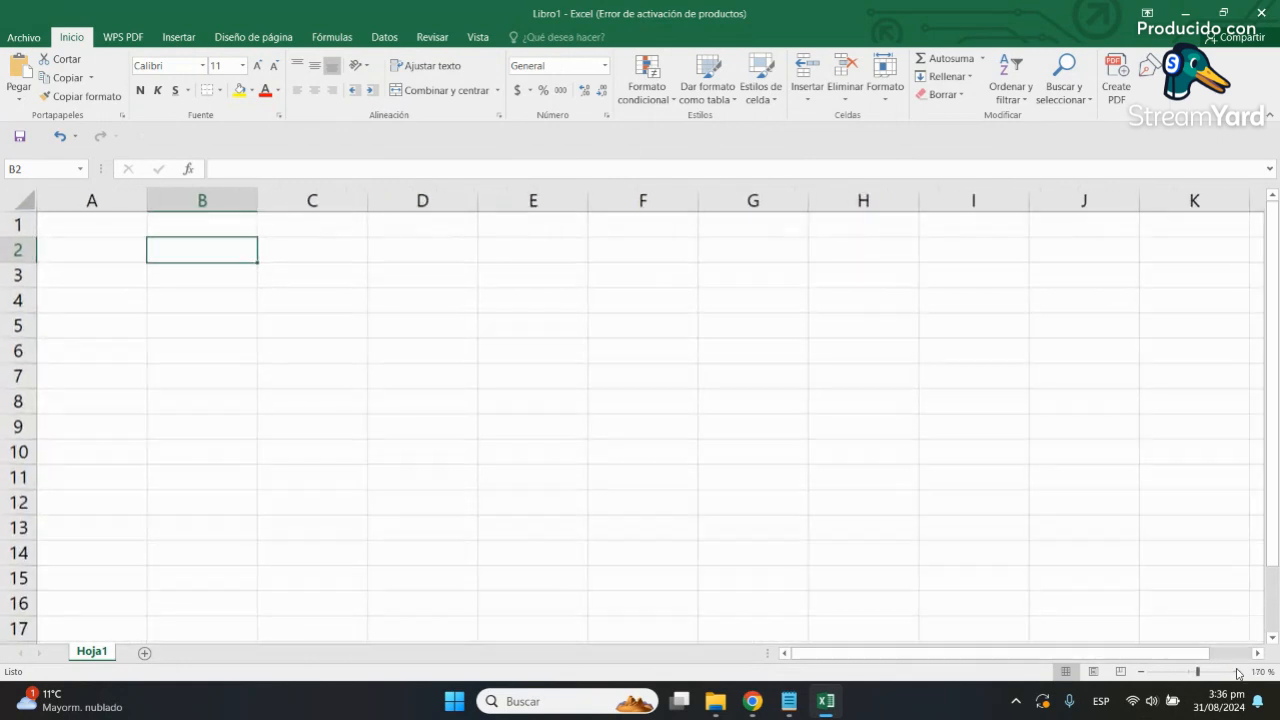
click(1237, 671)
click(1237, 671)
click(1237, 671)
click(1237, 671)
click(1237, 671)
click(1236, 670)
Step: Check the Trufi heading in the Notepad list and enter Trufi in cell A2 of the Excel sheet
click(291, 400)
click(212, 290)
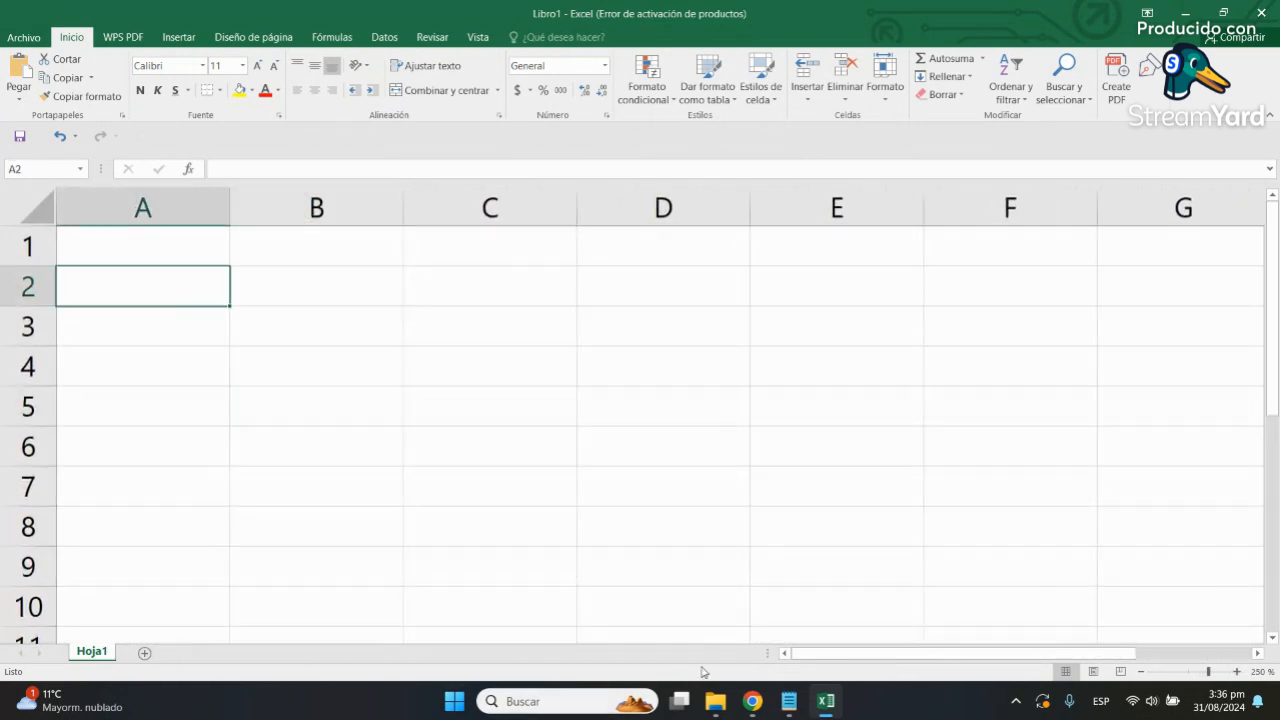
click(789, 700)
drag(143, 134, 3, 136)
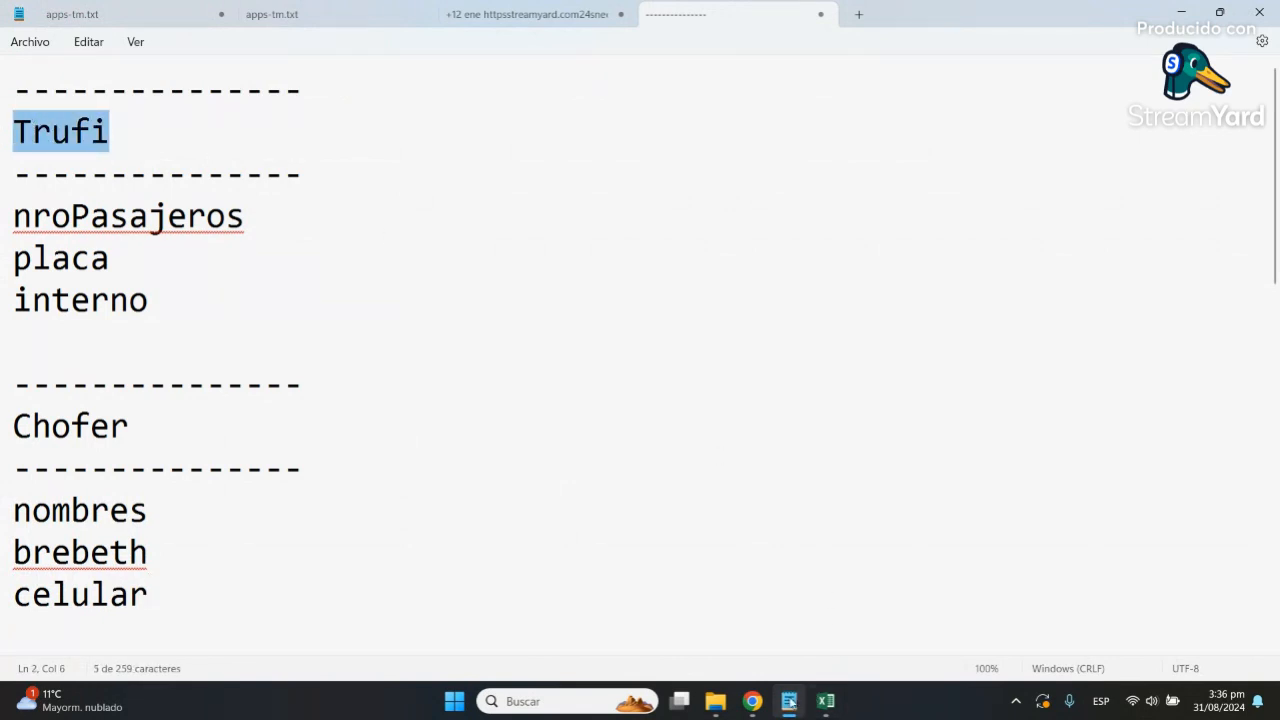
click(825, 700)
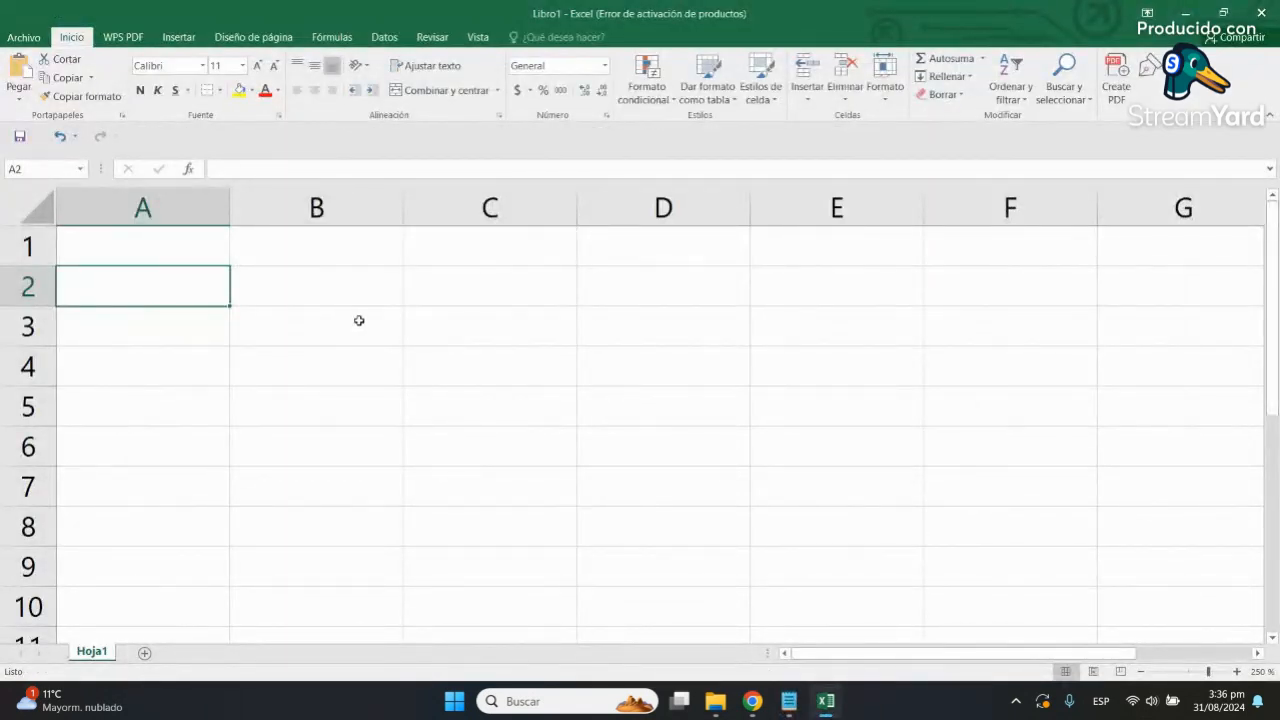
text(Tr)
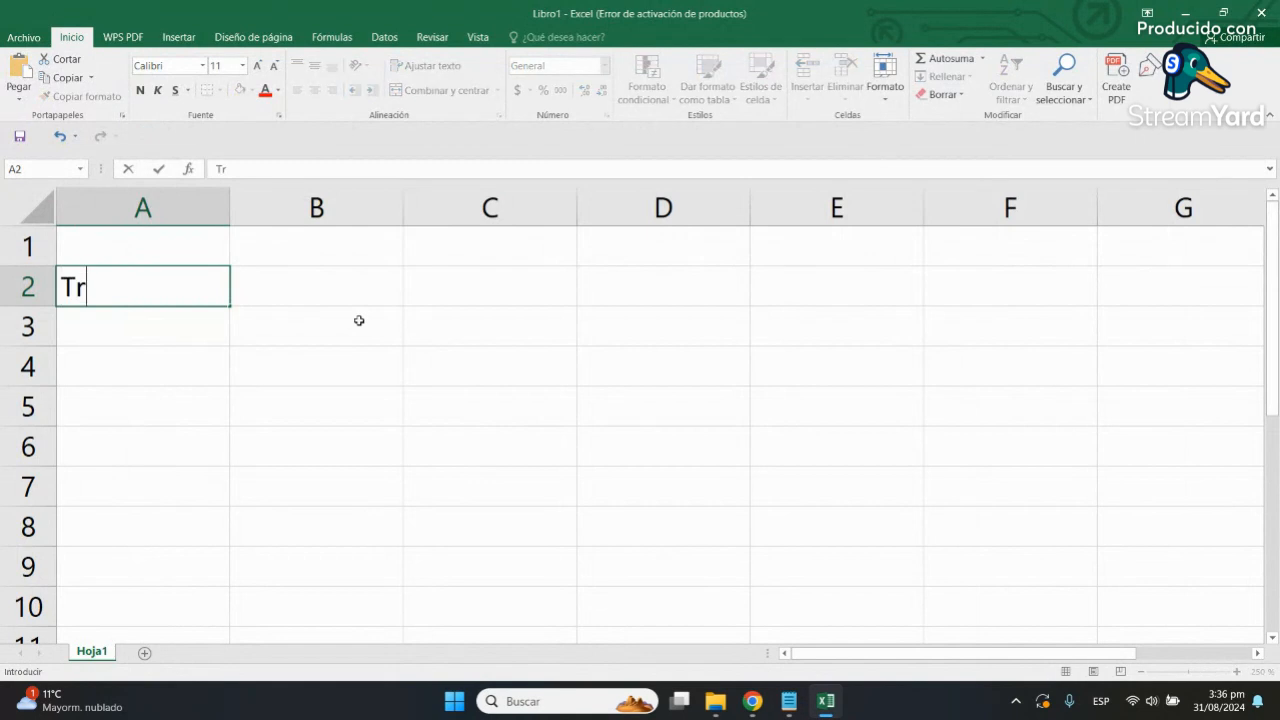
text(ufi)
key(Return)
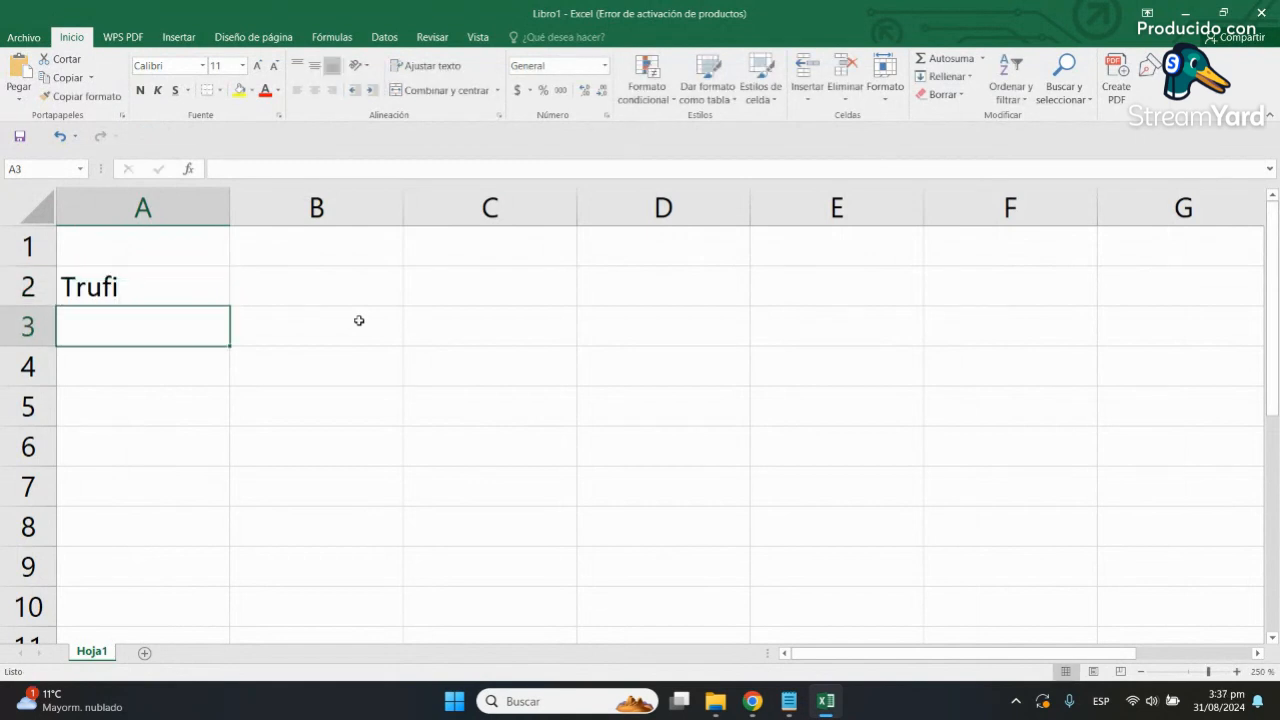
Step: Enter the column headings Atributos, Tipo and Rango in cells A3 to C3
text(Atributos)
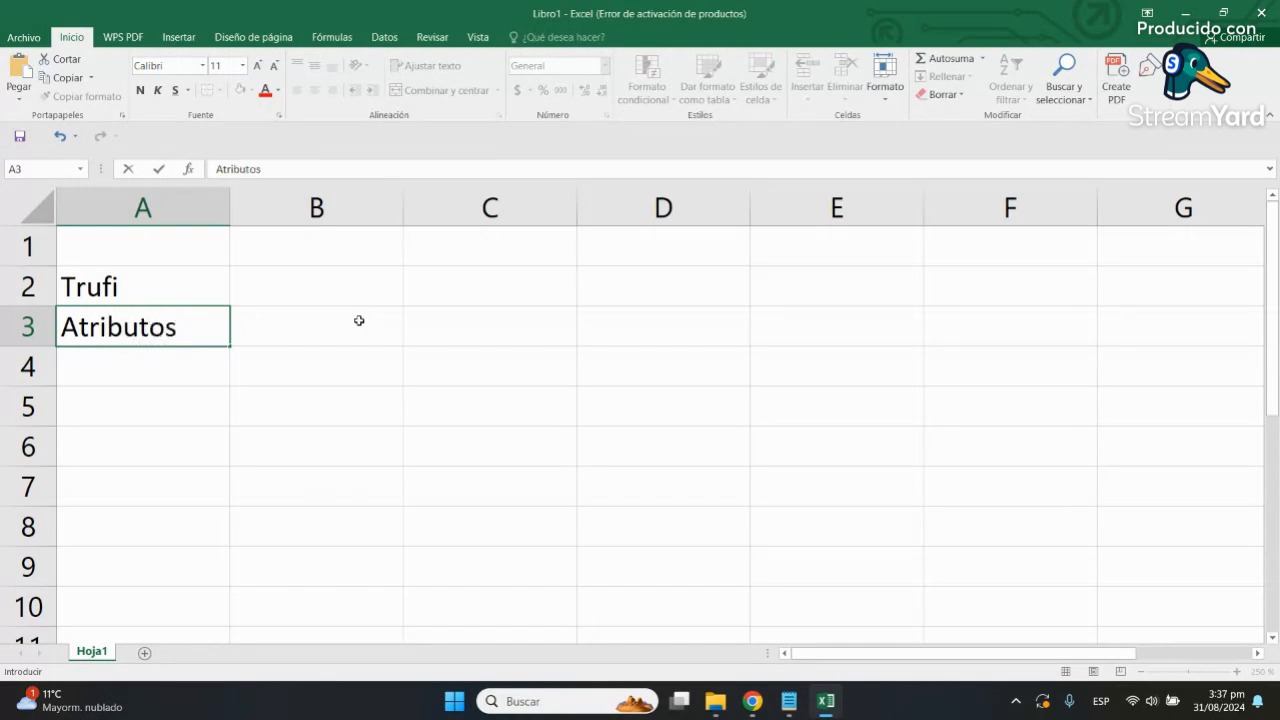
click(359, 320)
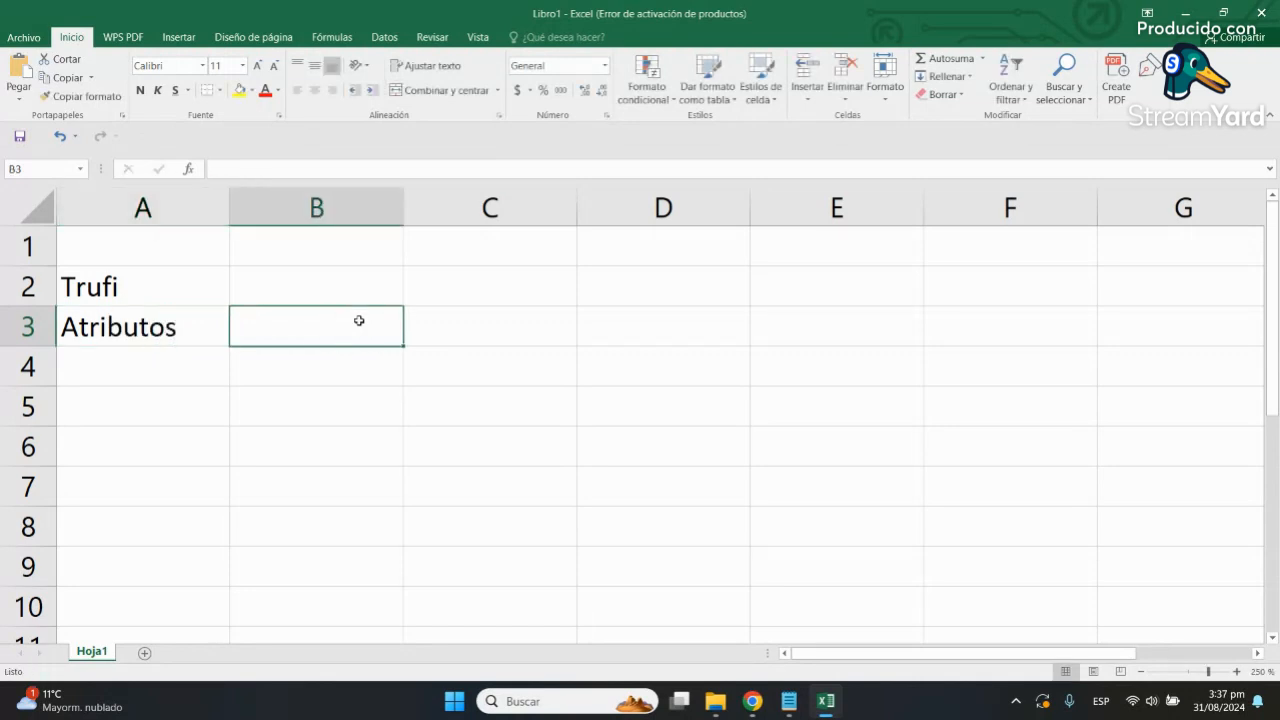
text(Tipo)
key(Tab)
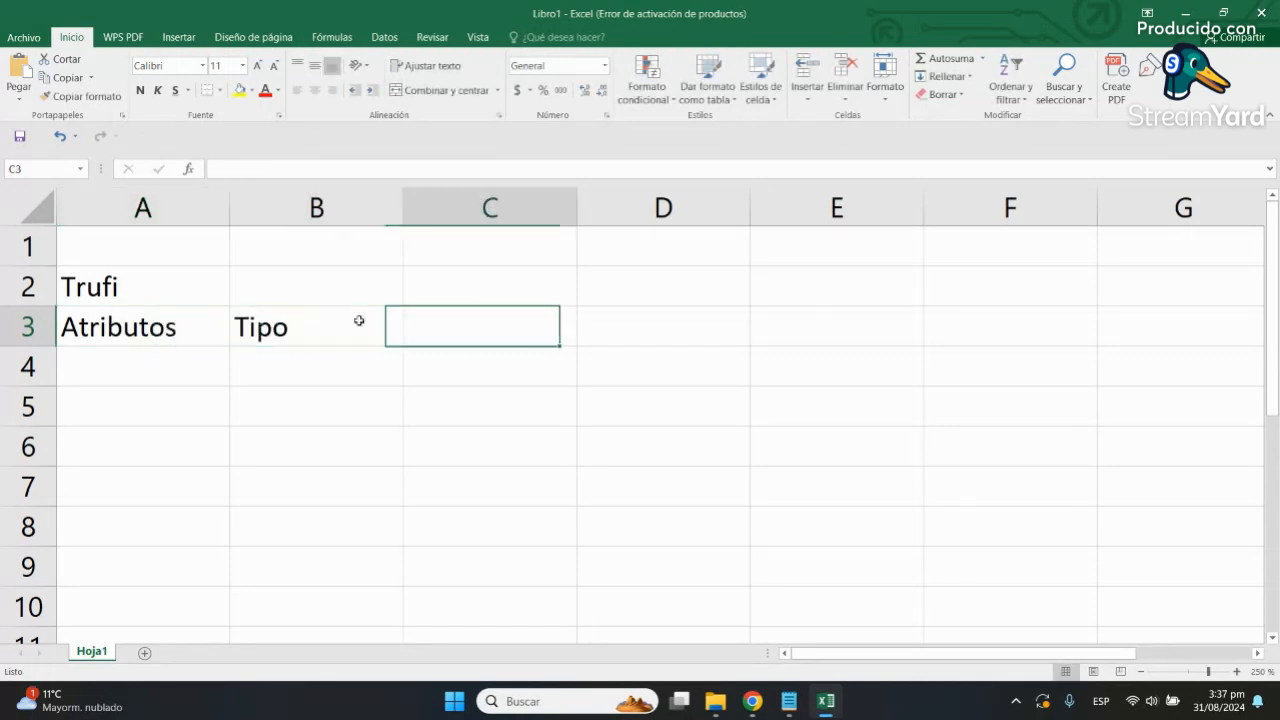
text(Rango)
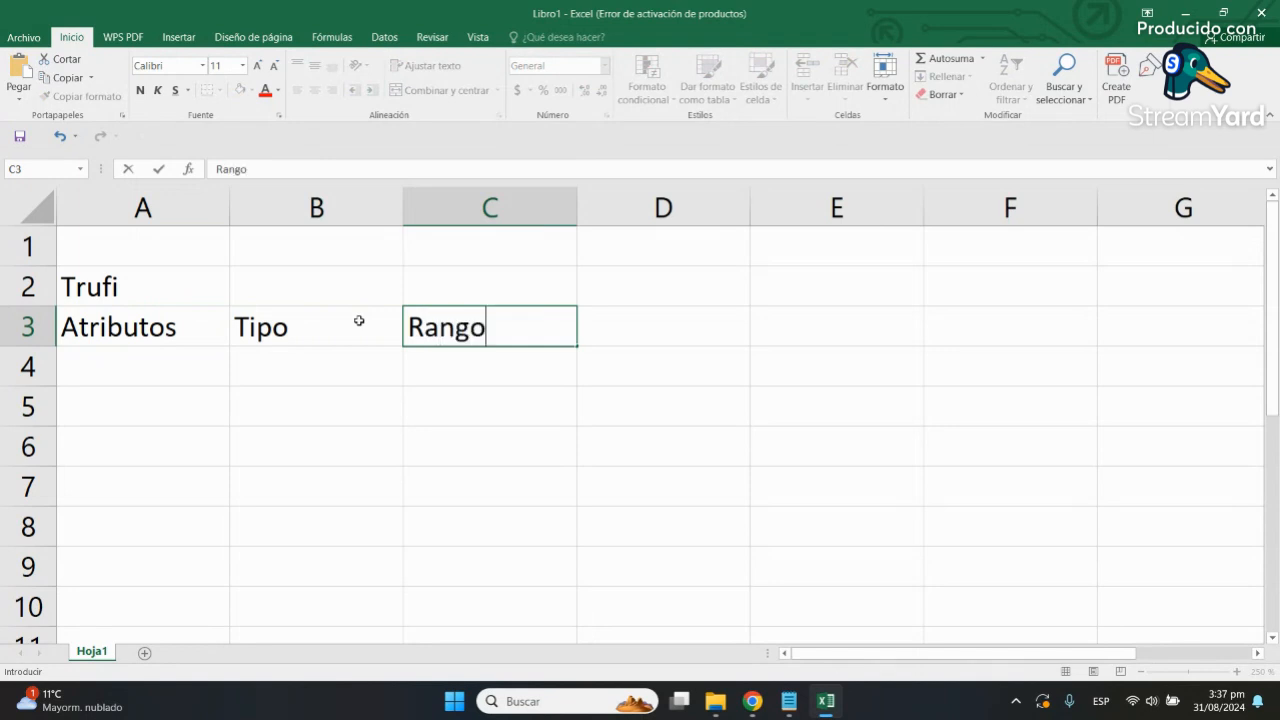
key(Tab)
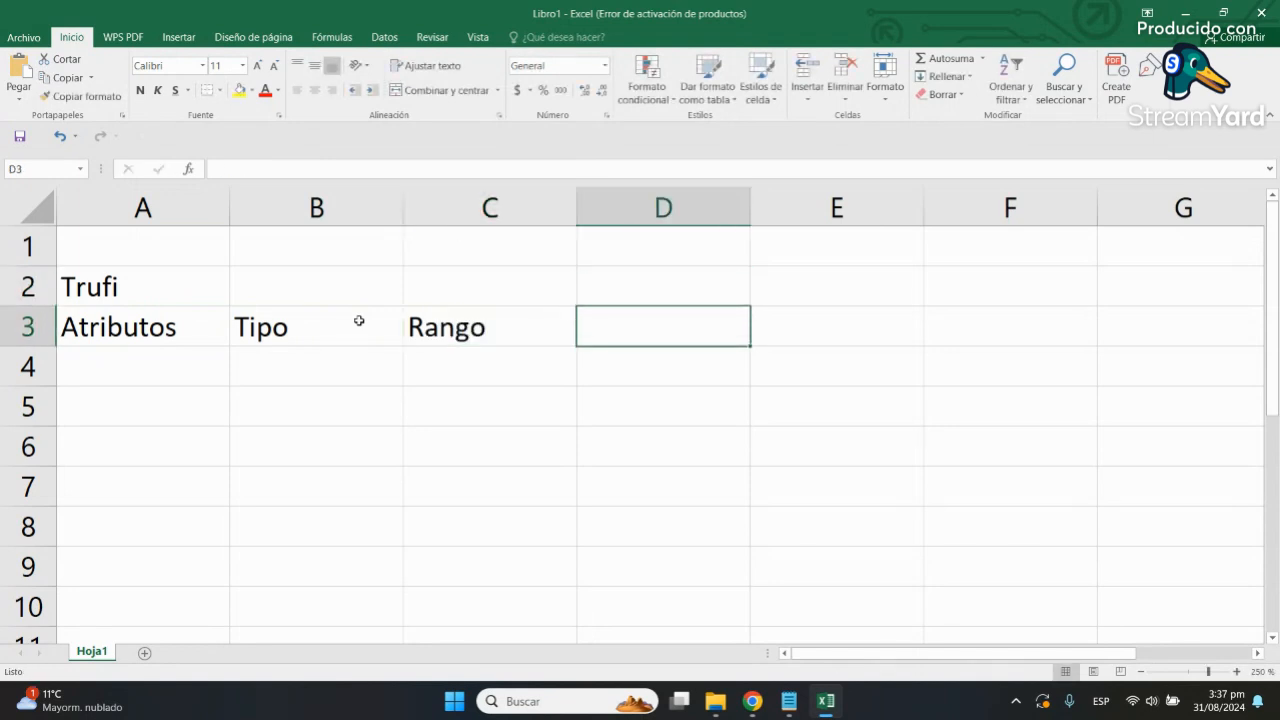
text(domini)
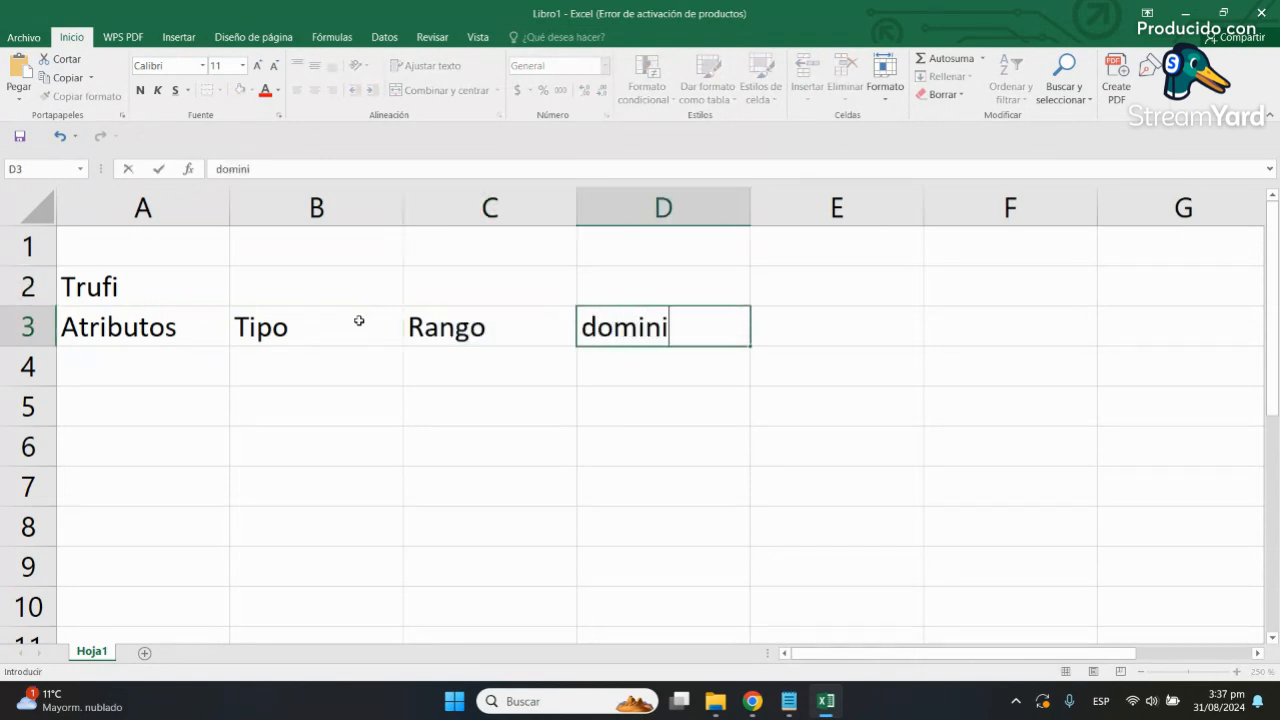
key(BackSpace)
key(BackSpace)
key(BackSpace)
key(BackSpace)
key(BackSpace)
key(BackSpace)
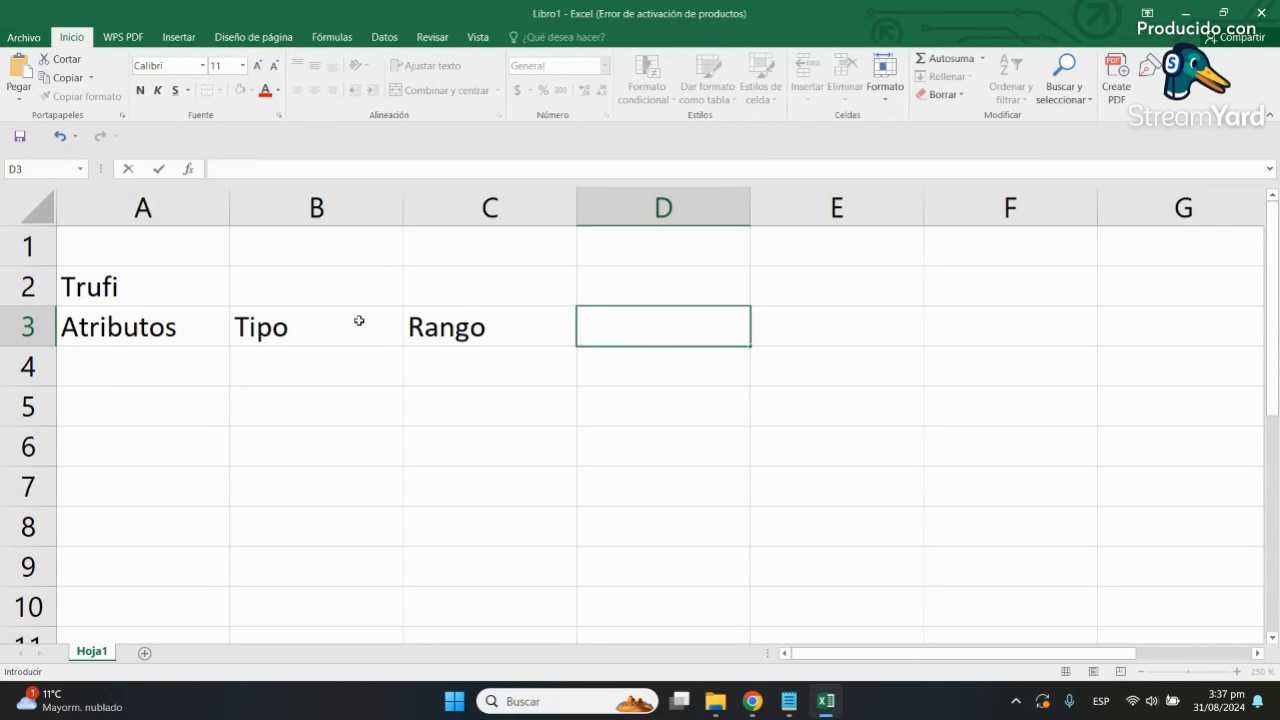
Step: Enter the heading ConjuntoValores in cell D3, correcting its capitalization
text(ConjjuntoVA)
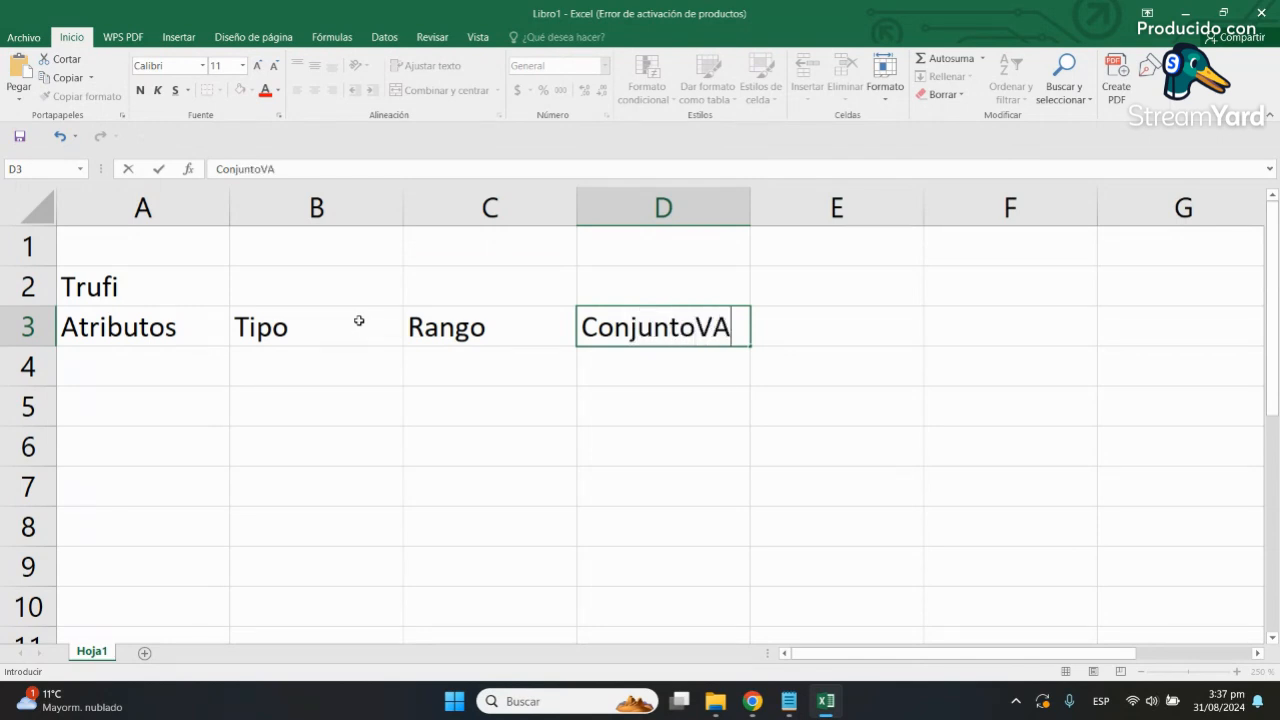
text(lores)
key(Return)
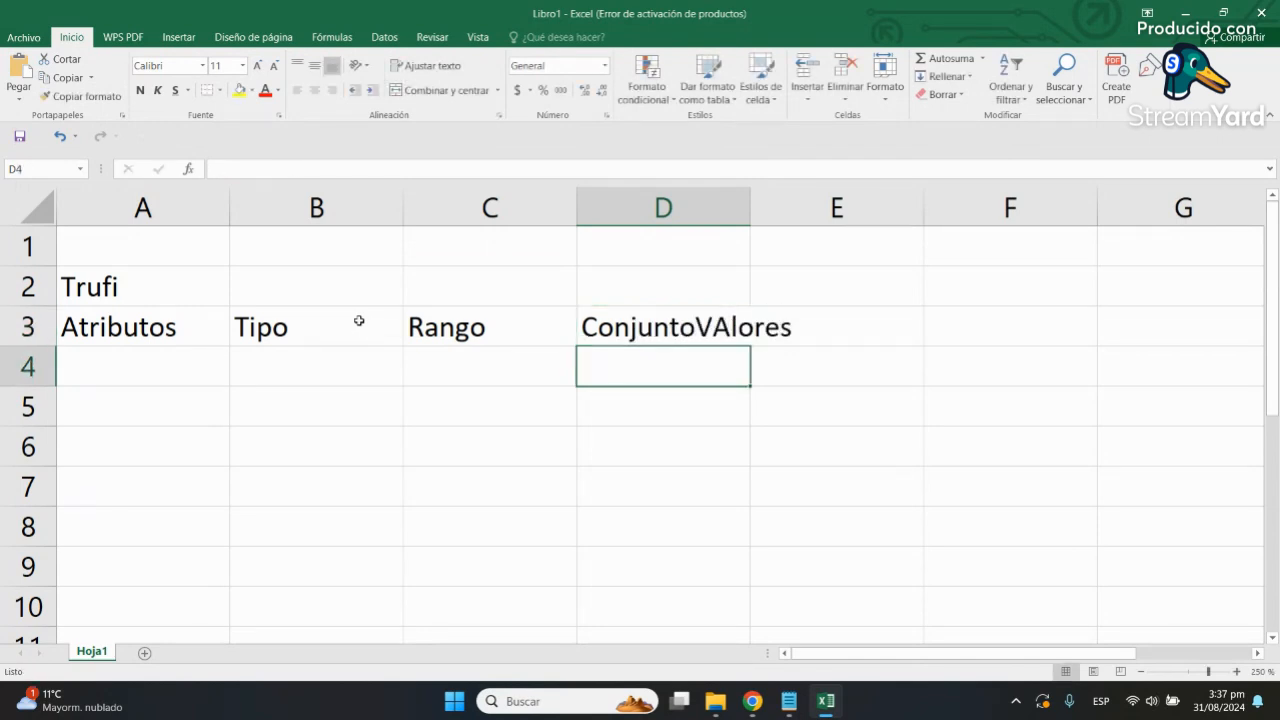
click(590, 326)
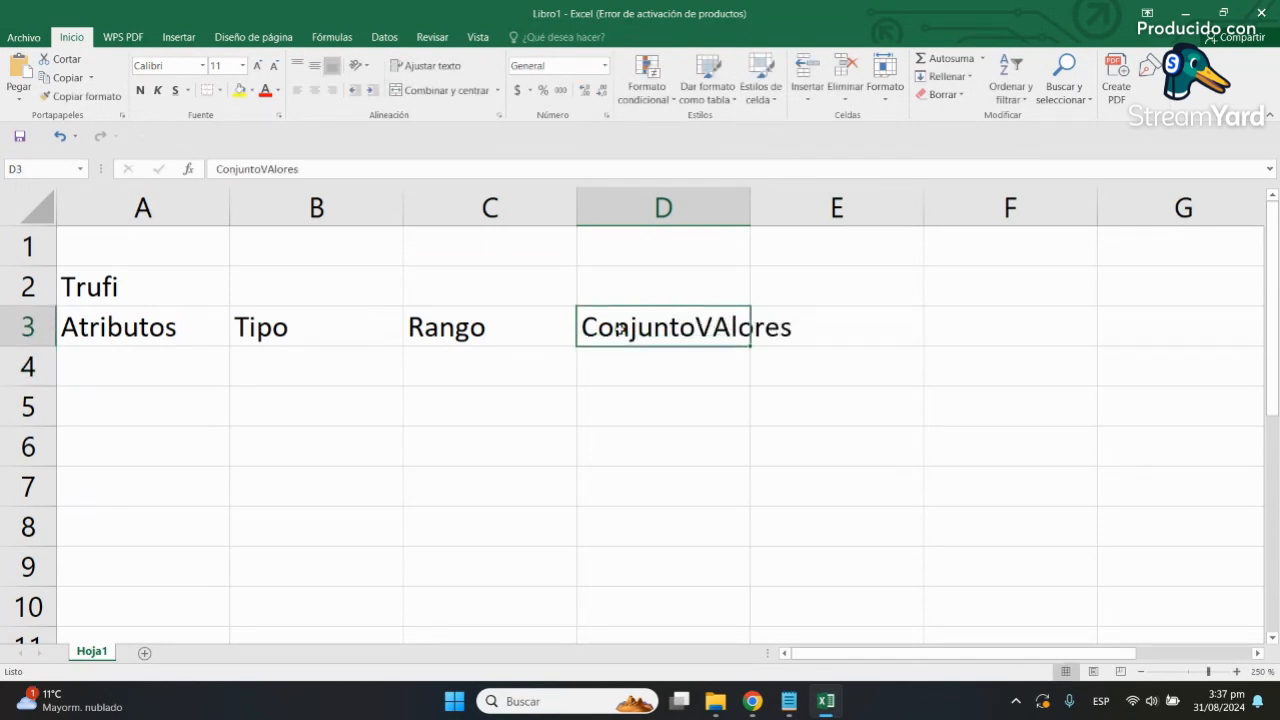
click(258, 169)
key(Delete)
text(a)
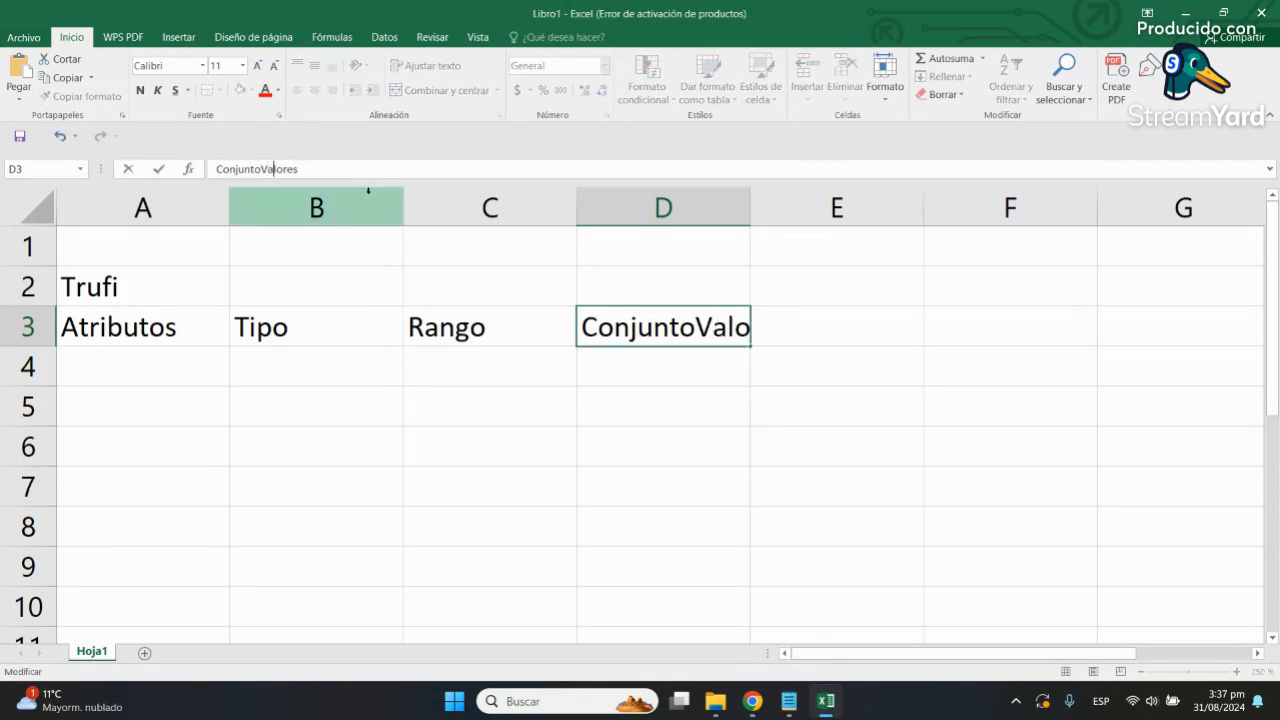
click(777, 328)
Step: Widen column D to fit its heading and enter the heading Null in cell E3
drag(751, 211, 864, 209)
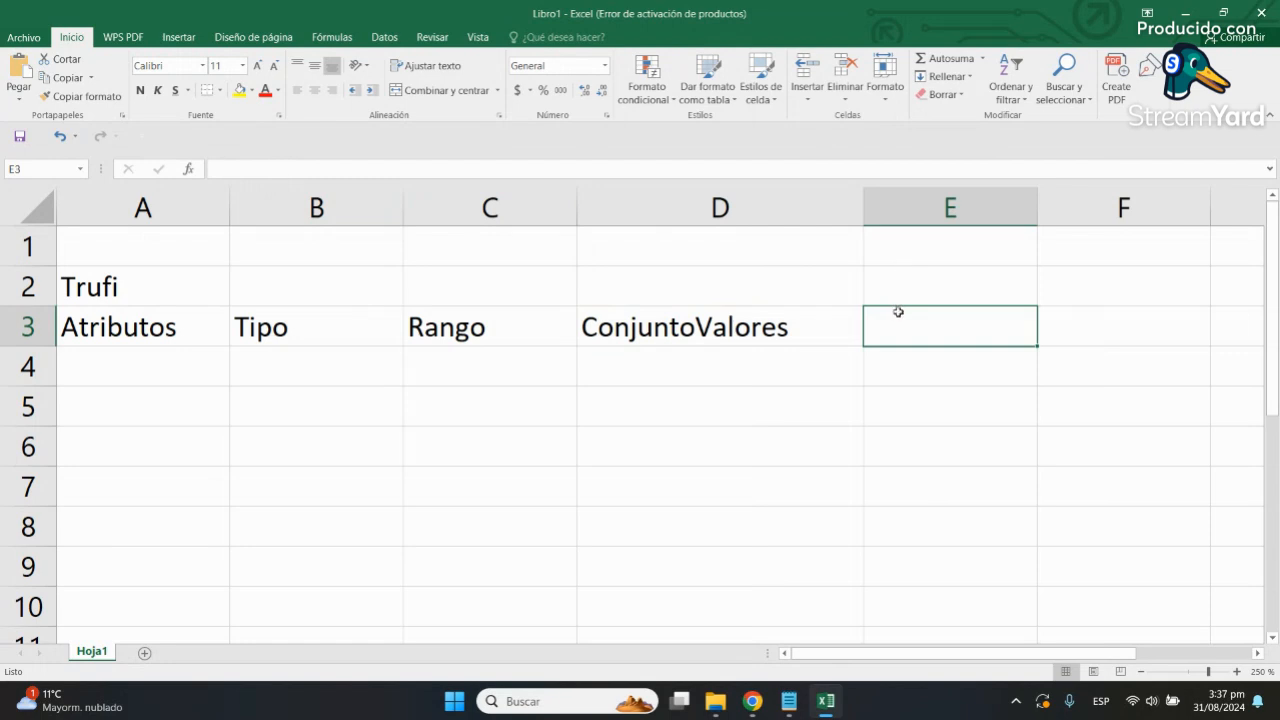
text(Null)
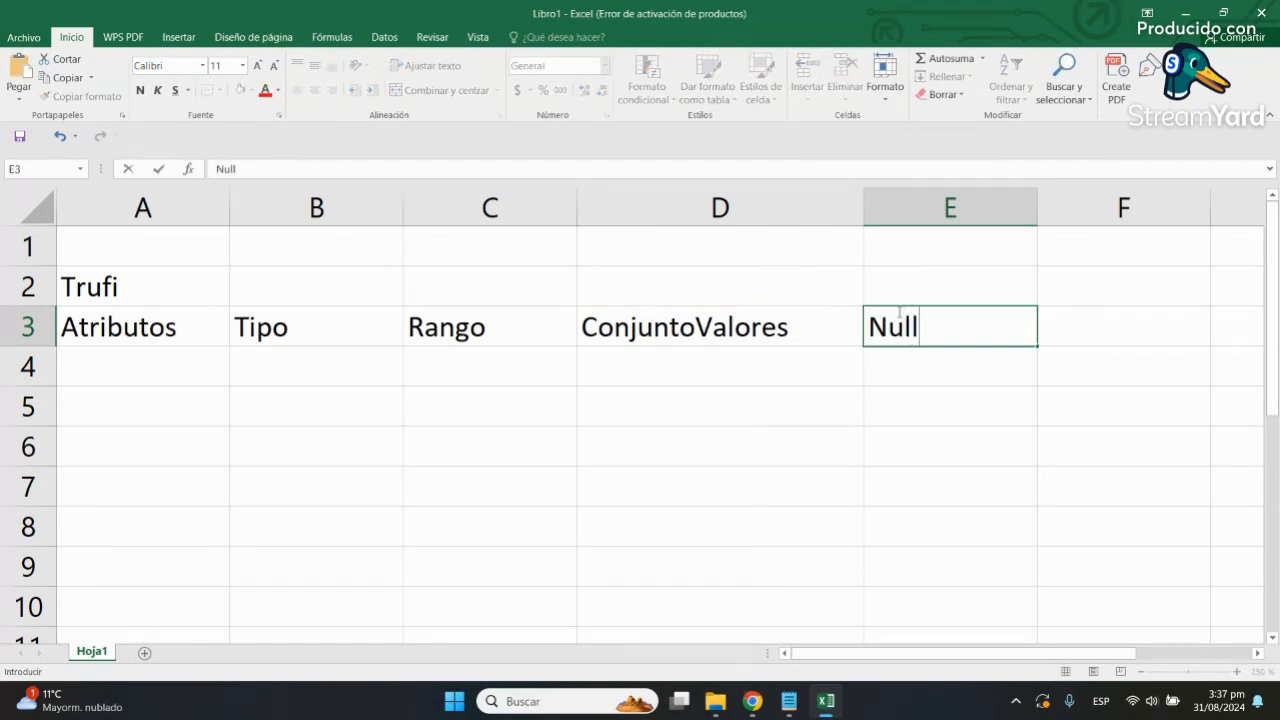
click(680, 406)
Step: Color the Trufi title in cell A2 red
drag(196, 332, 929, 310)
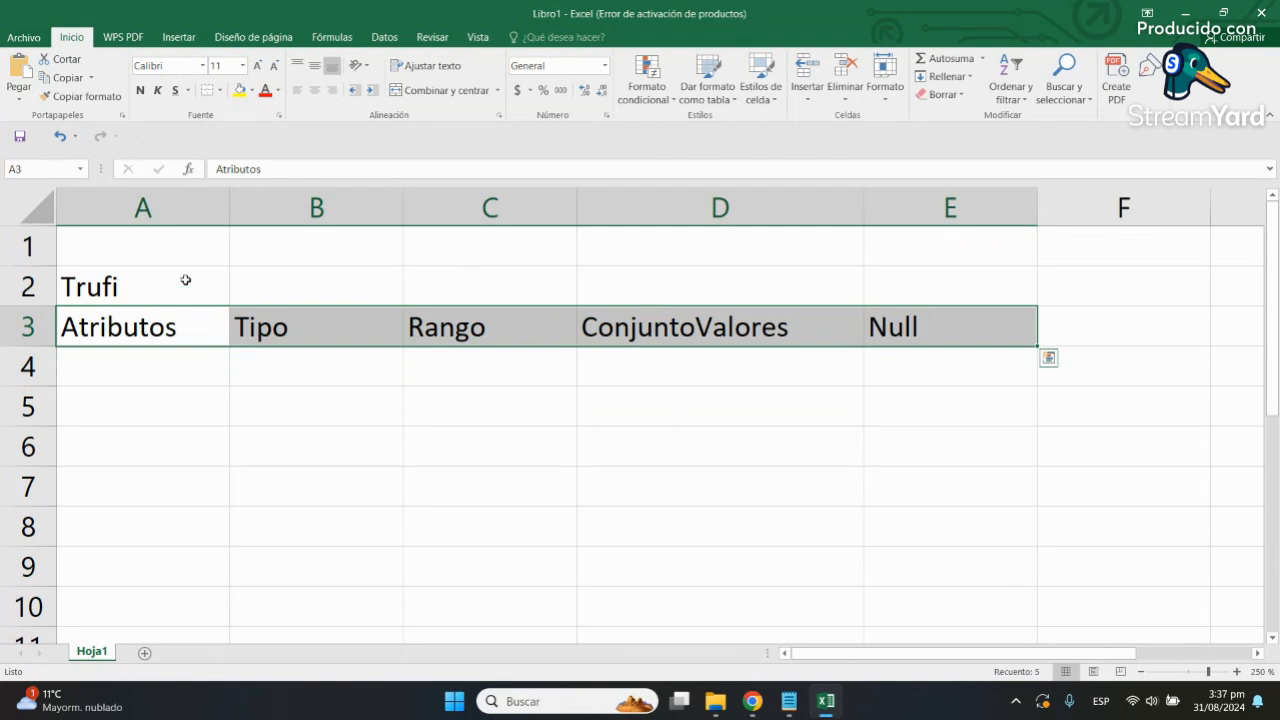
click(325, 395)
click(134, 289)
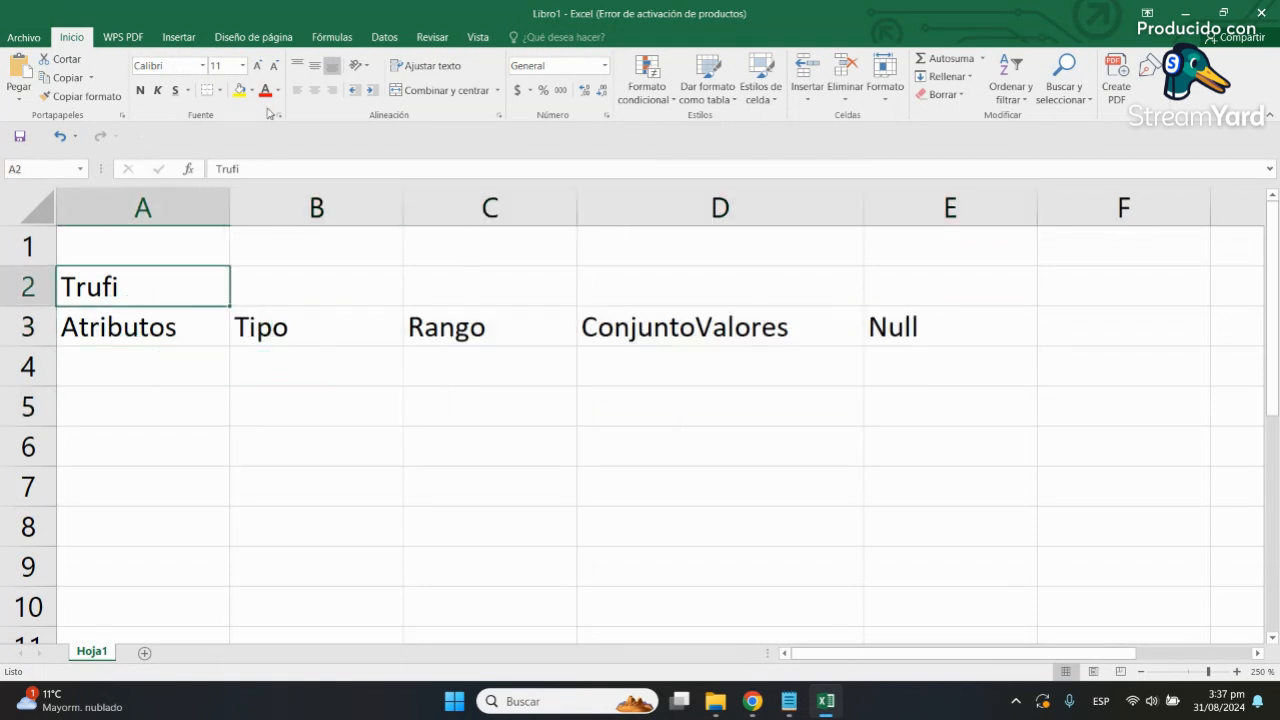
click(265, 90)
click(206, 349)
Step: Fill the heading cells A3 to E3 with light blue
drag(177, 334, 868, 328)
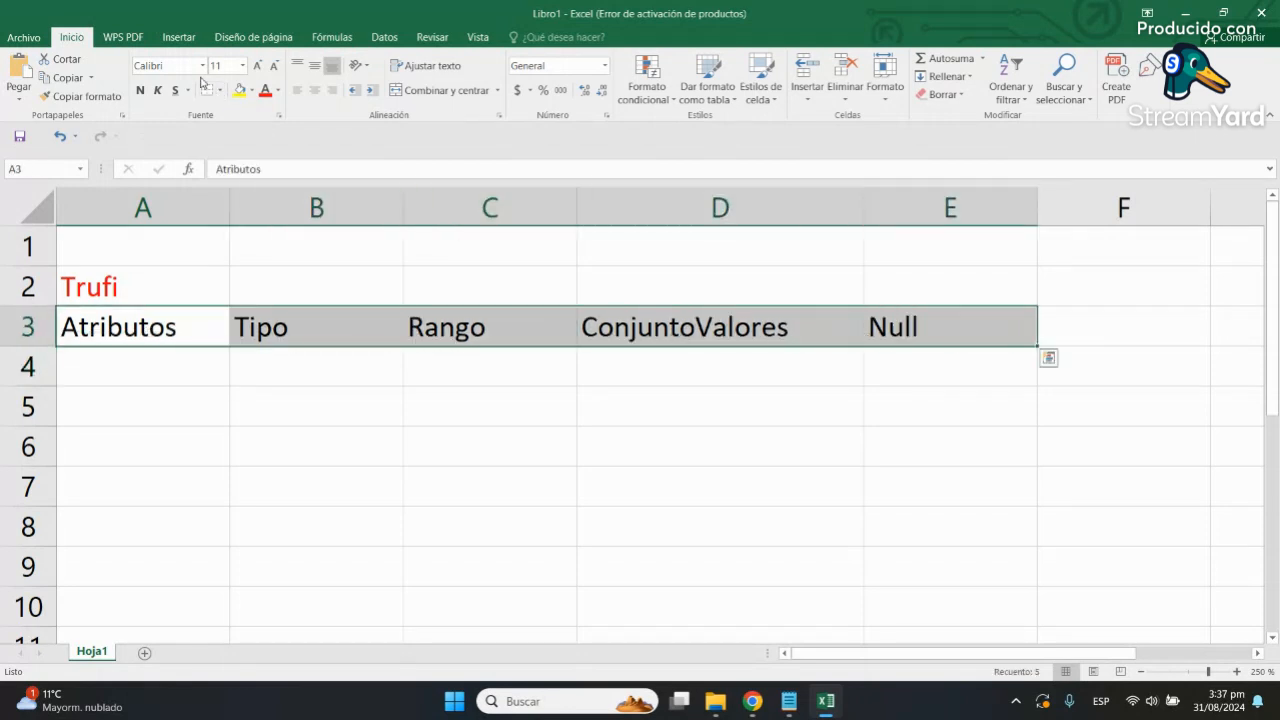
click(251, 90)
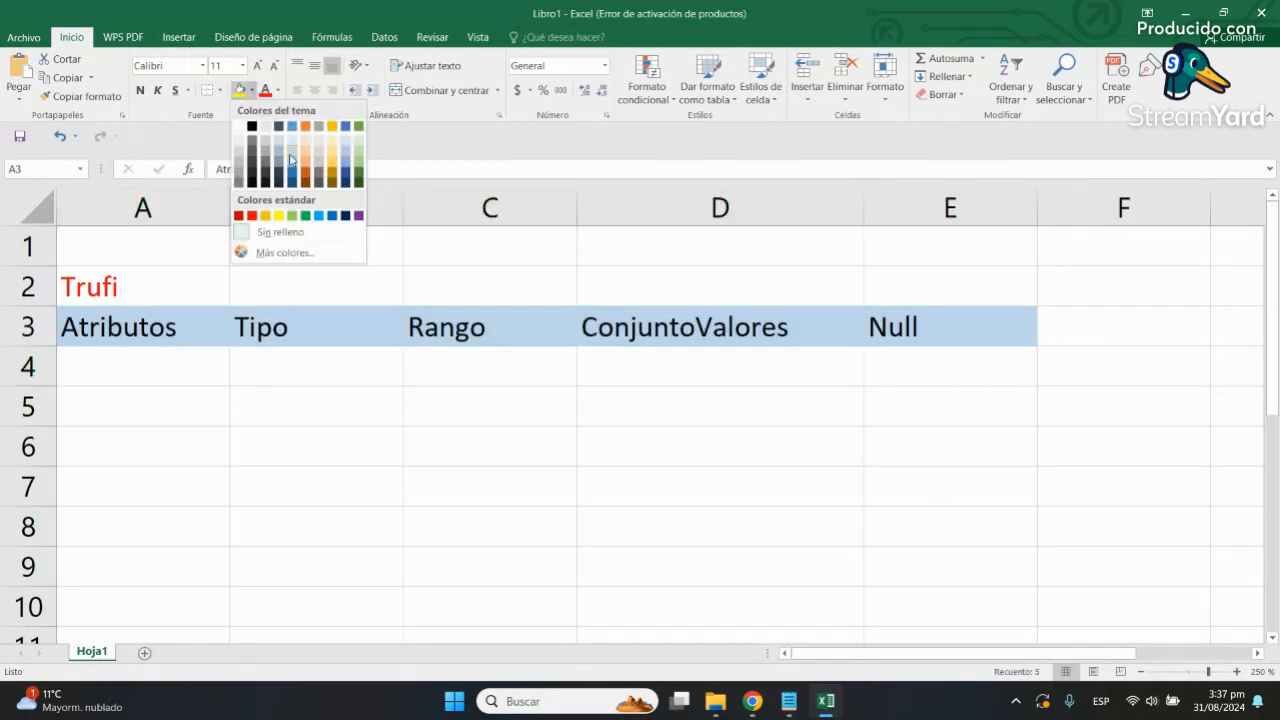
click(291, 160)
click(269, 451)
click(189, 391)
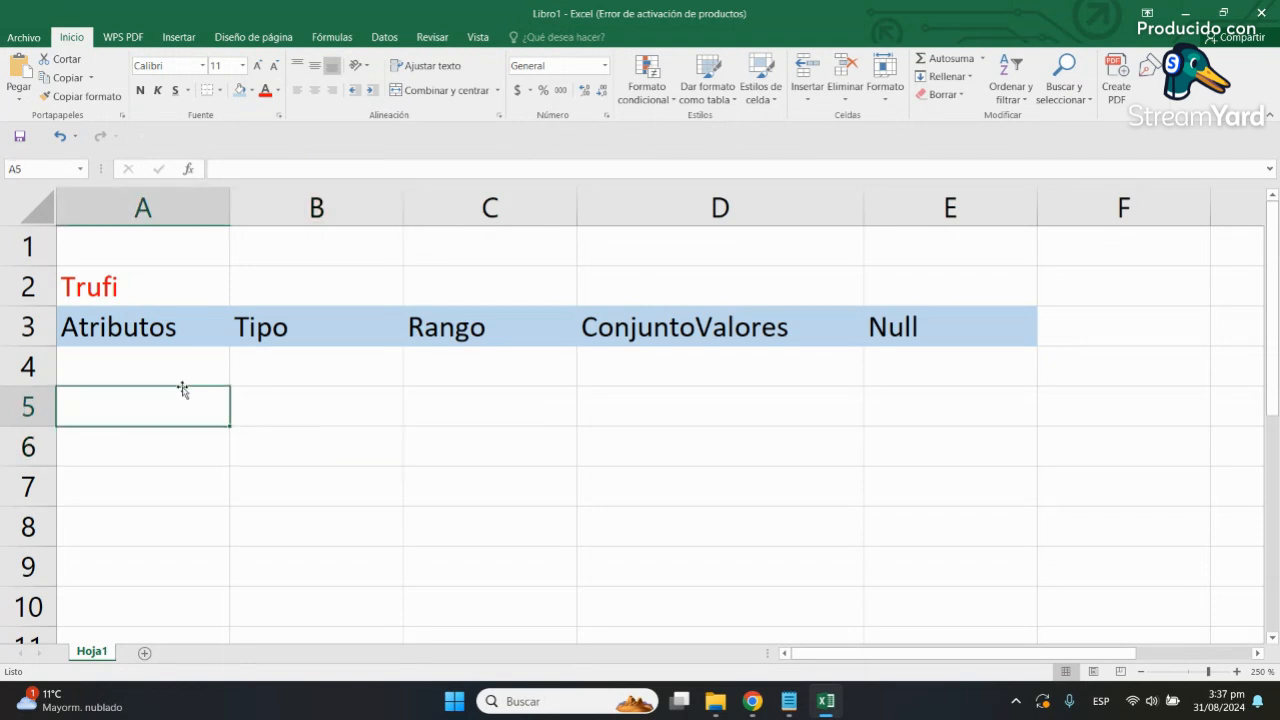
Step: Consult the Trufi attribute list in Notepad and enter nroPasajeros as the first attribute in cell A4 of the Excel sheet
click(176, 372)
click(801, 711)
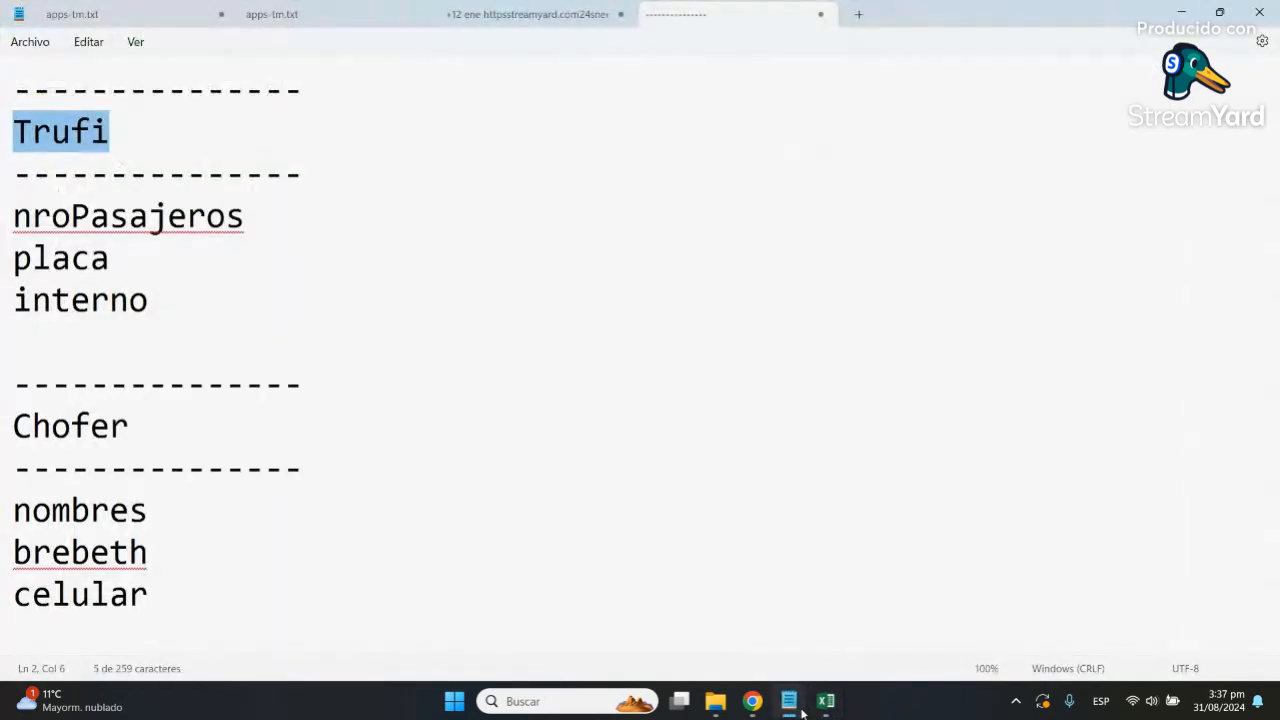
click(801, 711)
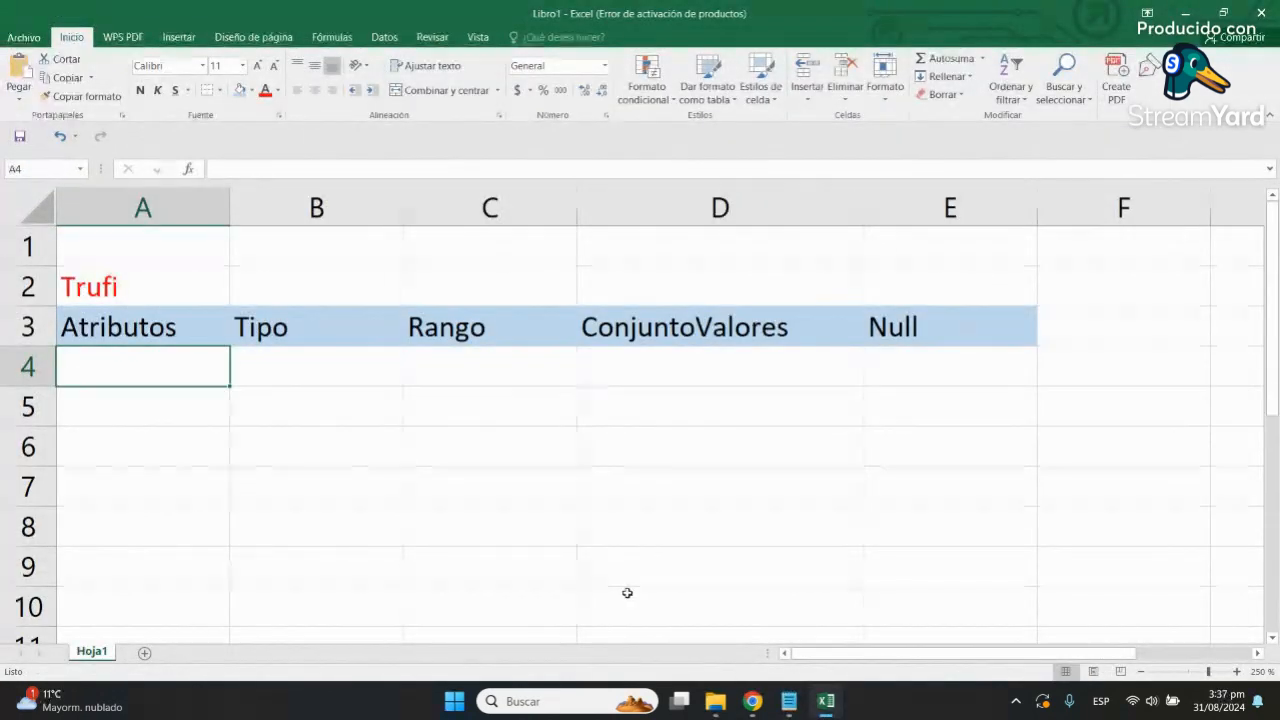
text(nroP)
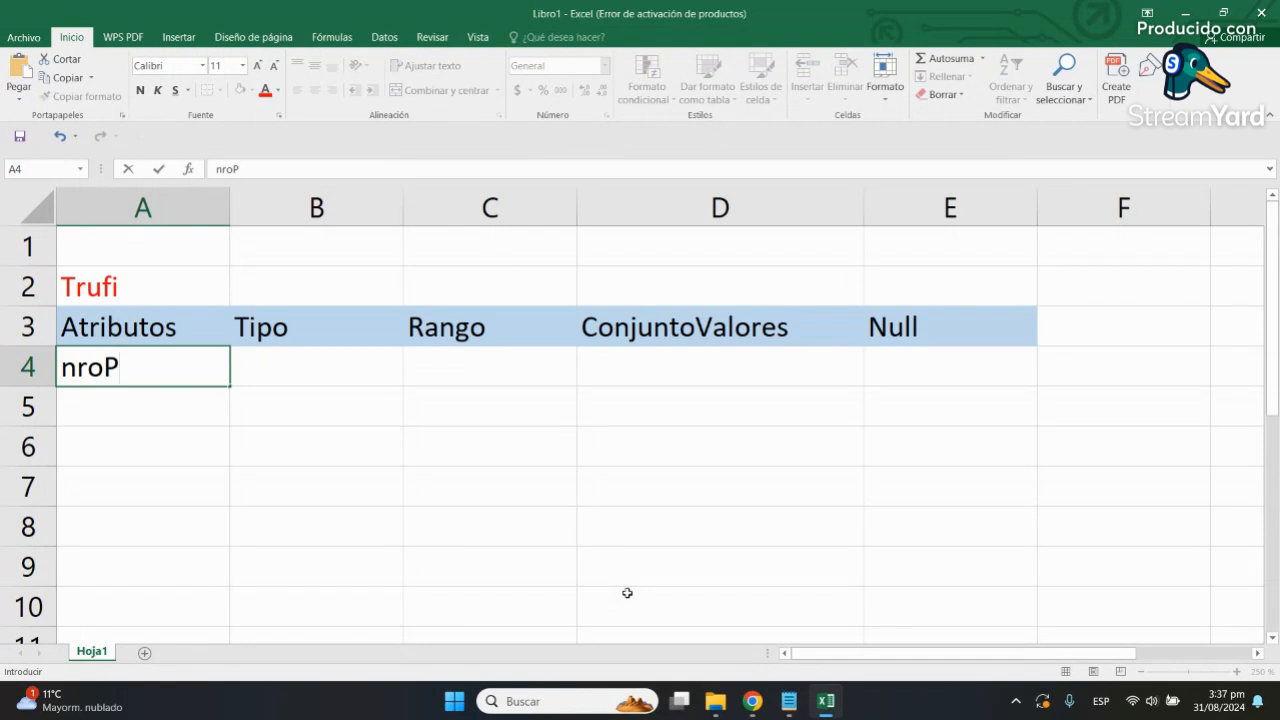
text(asajeros)
key(Return)
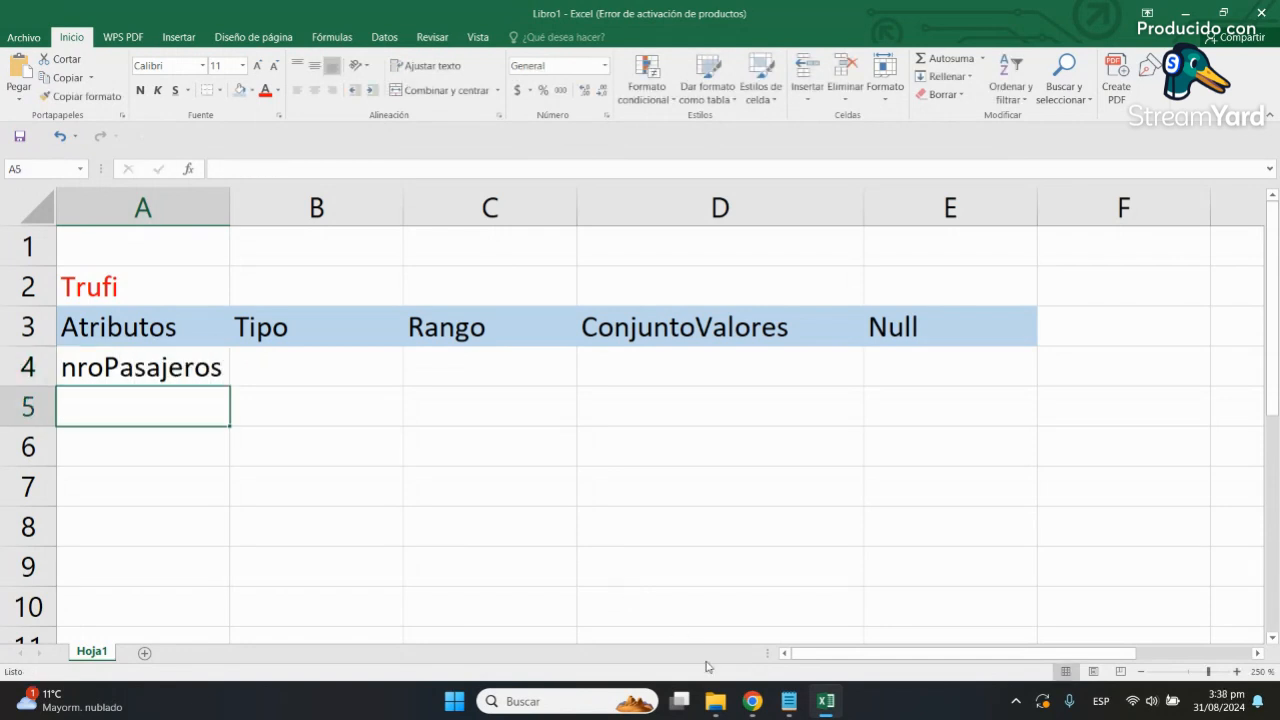
Step: Enter the remaining Trufi attributes placa, interno and modelo in cells A5 to A7, checking the Notepad list first
click(787, 705)
click(787, 705)
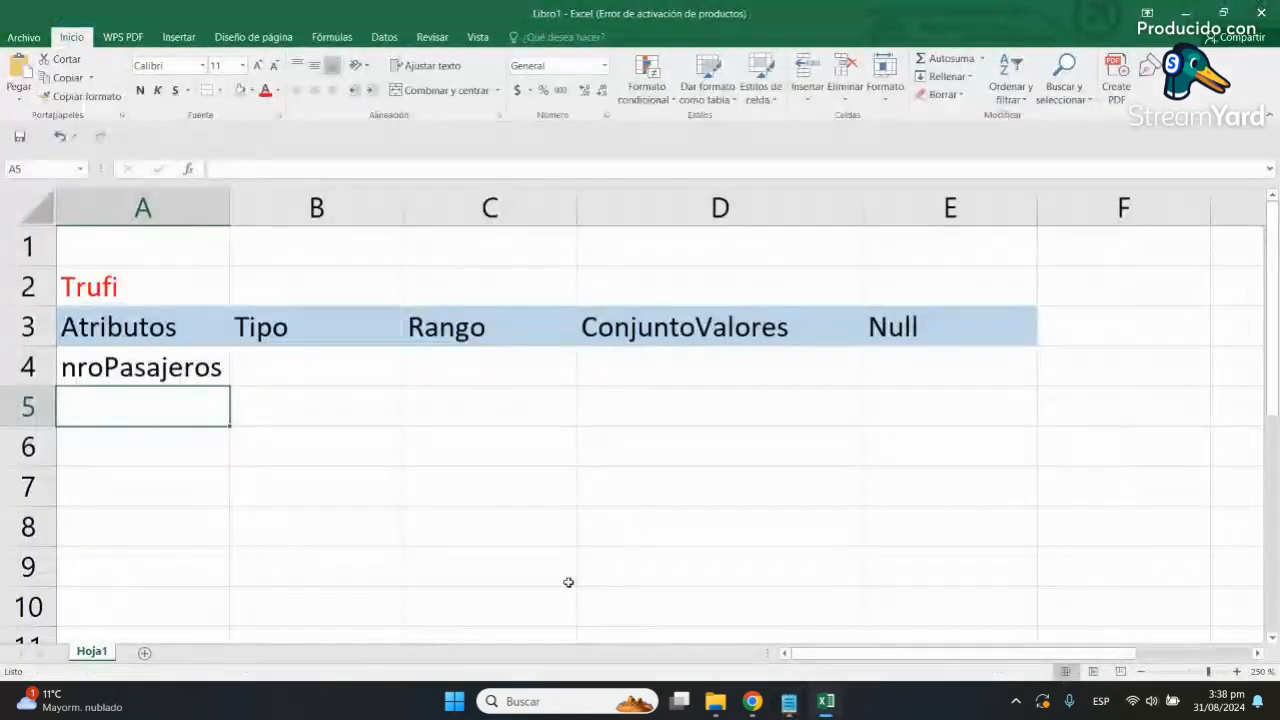
text(pl)
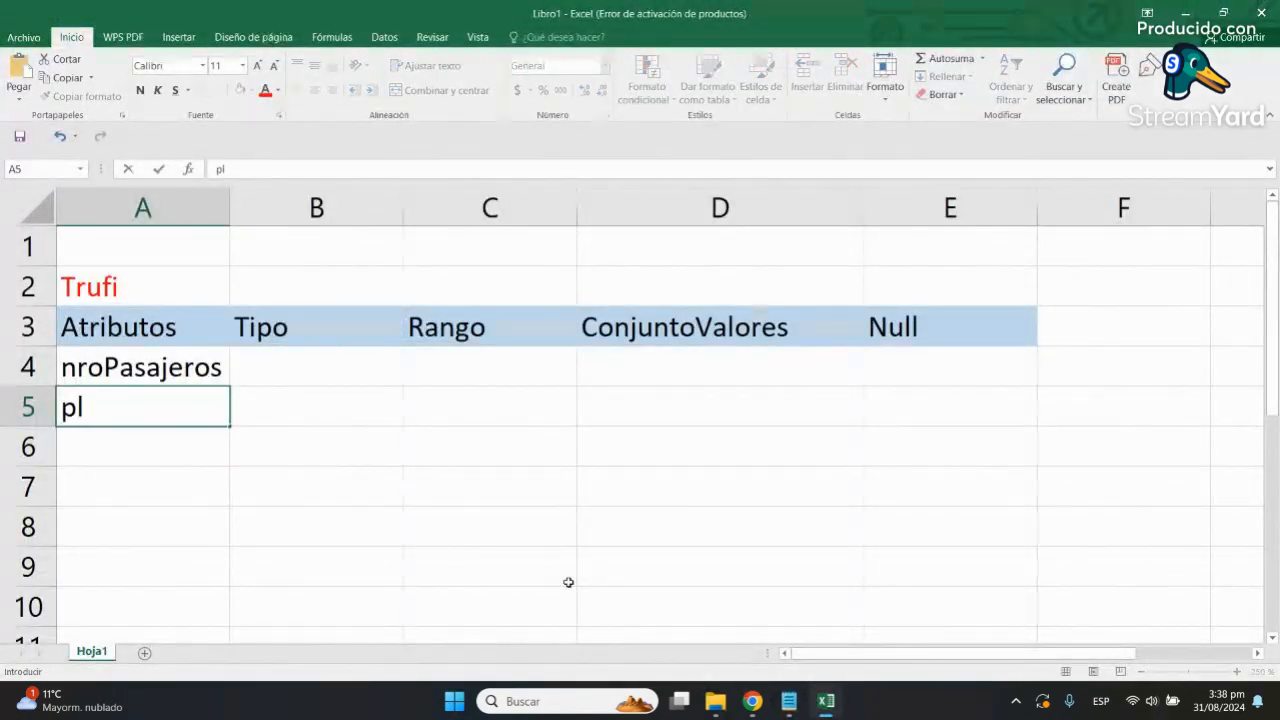
text(aca)
key(Return)
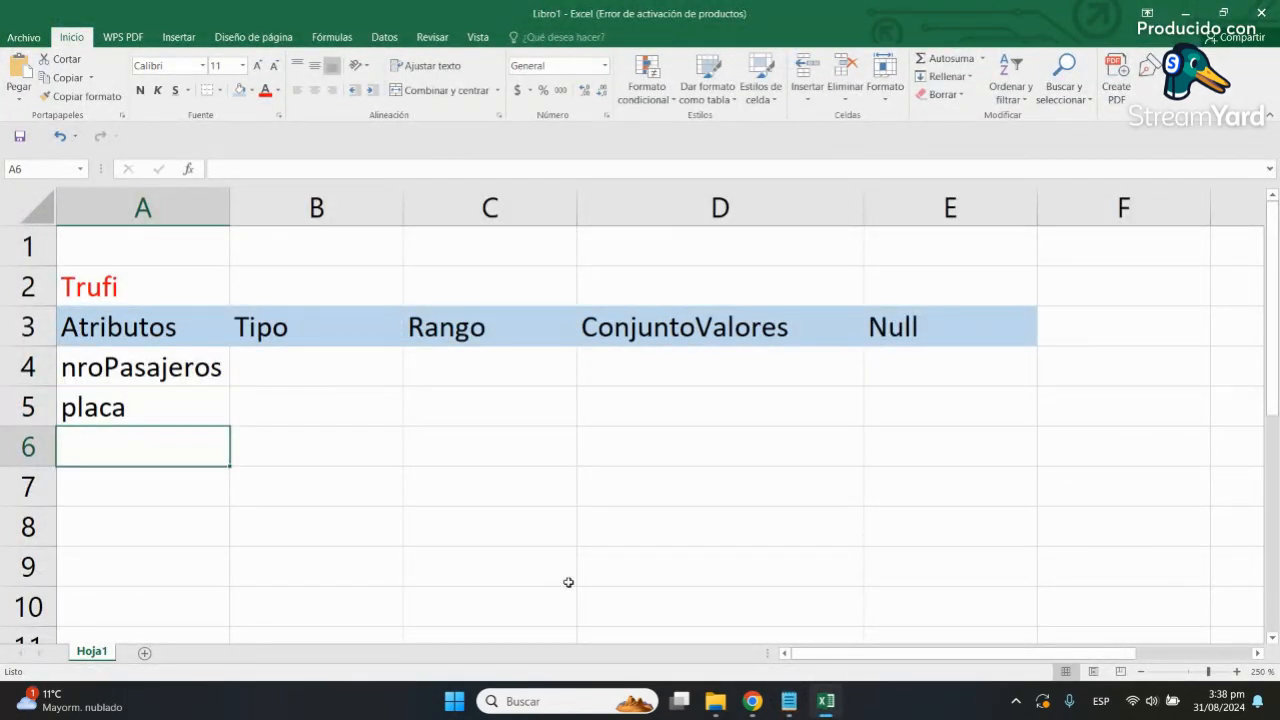
text(interno)
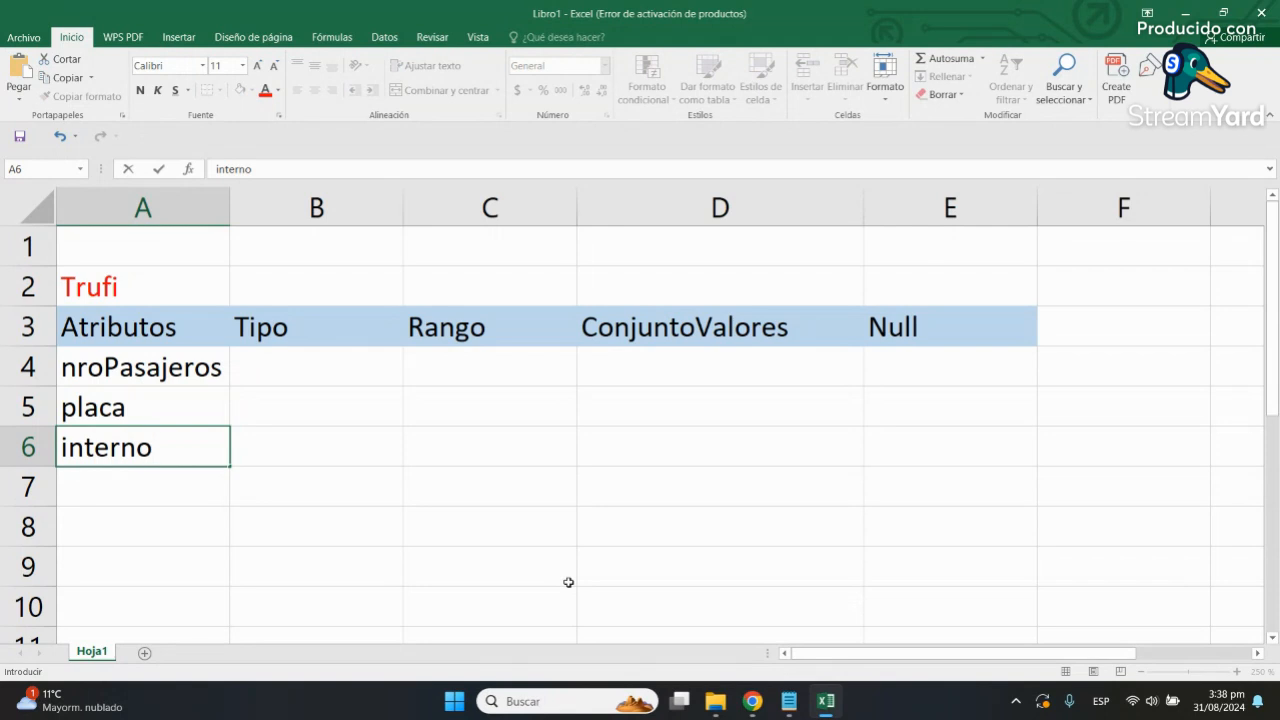
key(Return)
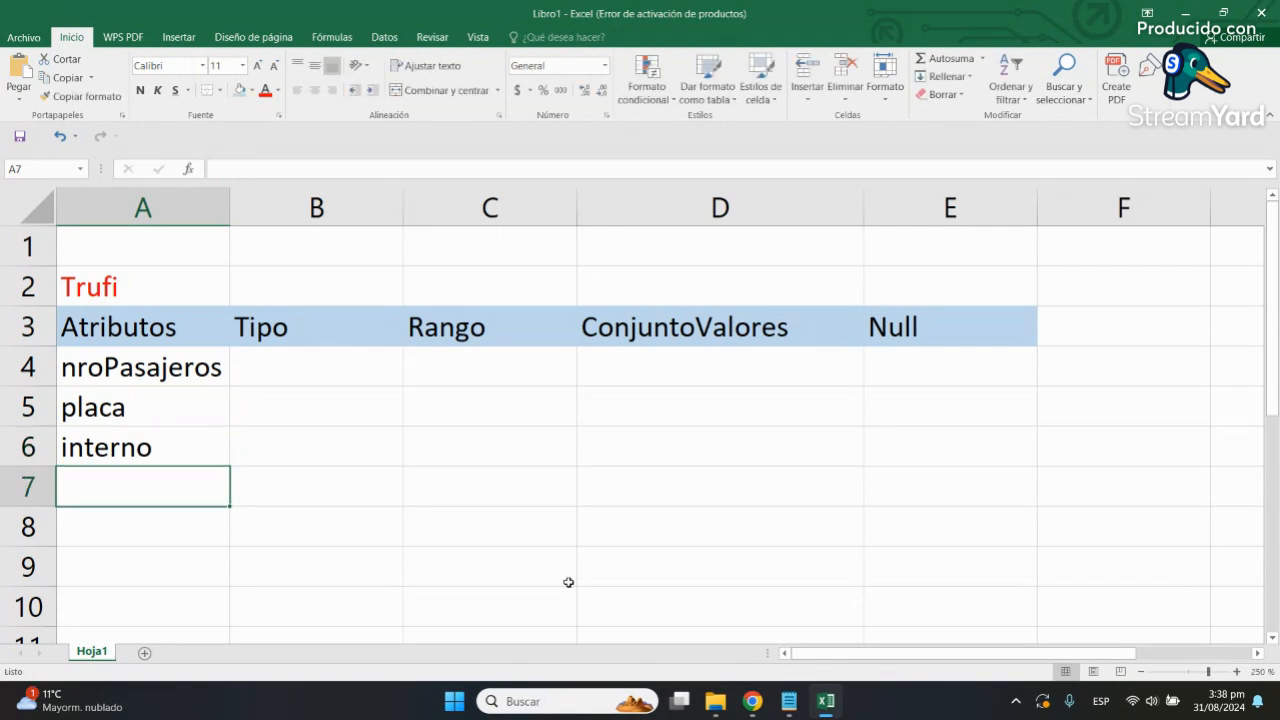
text(modelo)
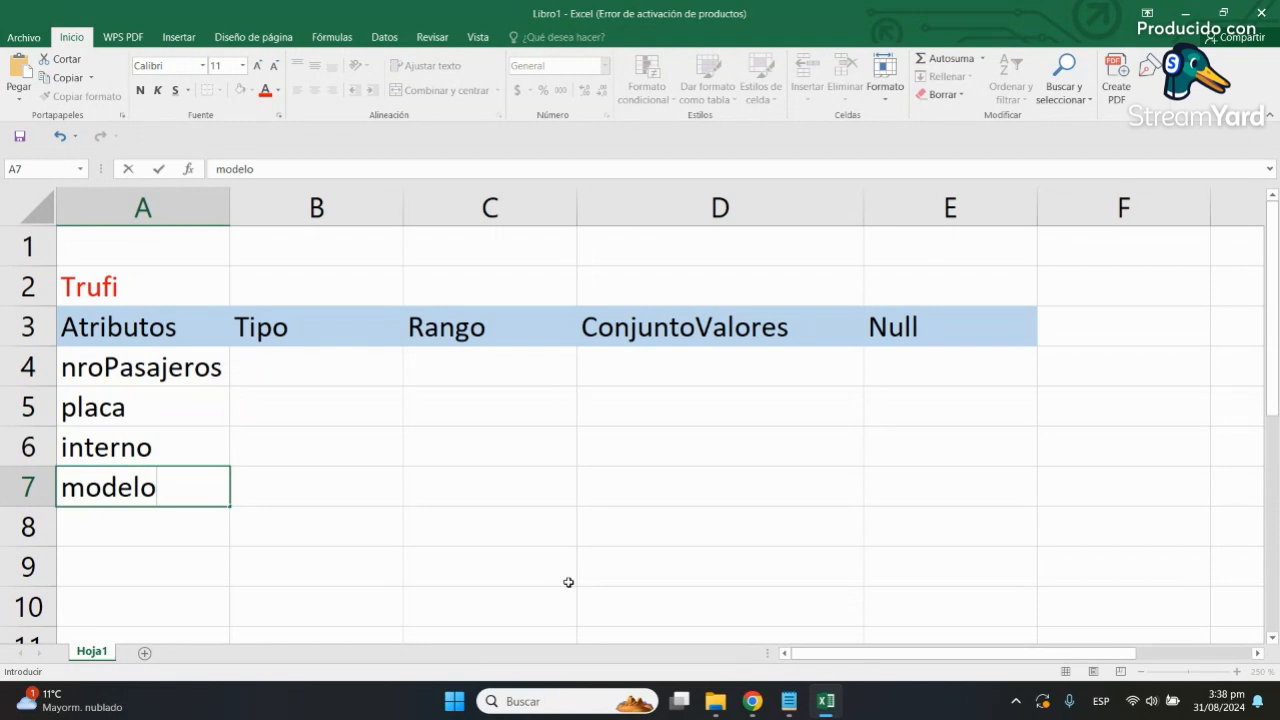
key(Return)
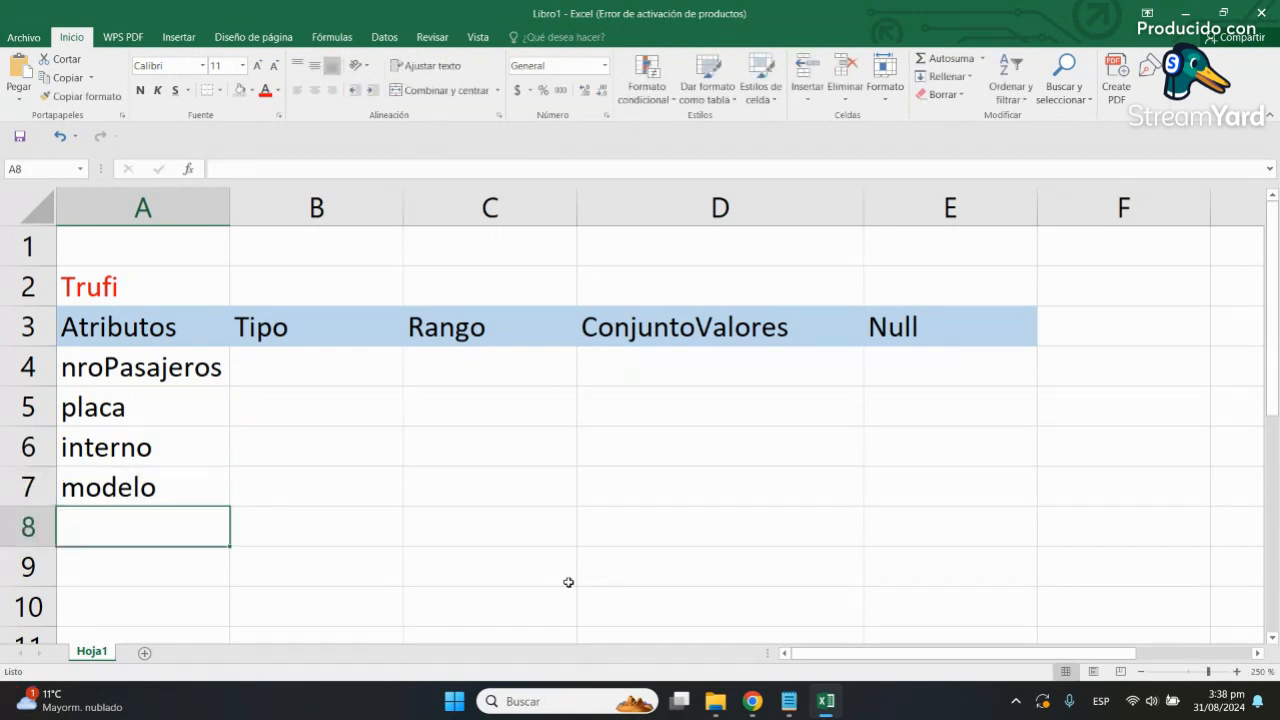
click(200, 484)
drag(150, 365, 143, 486)
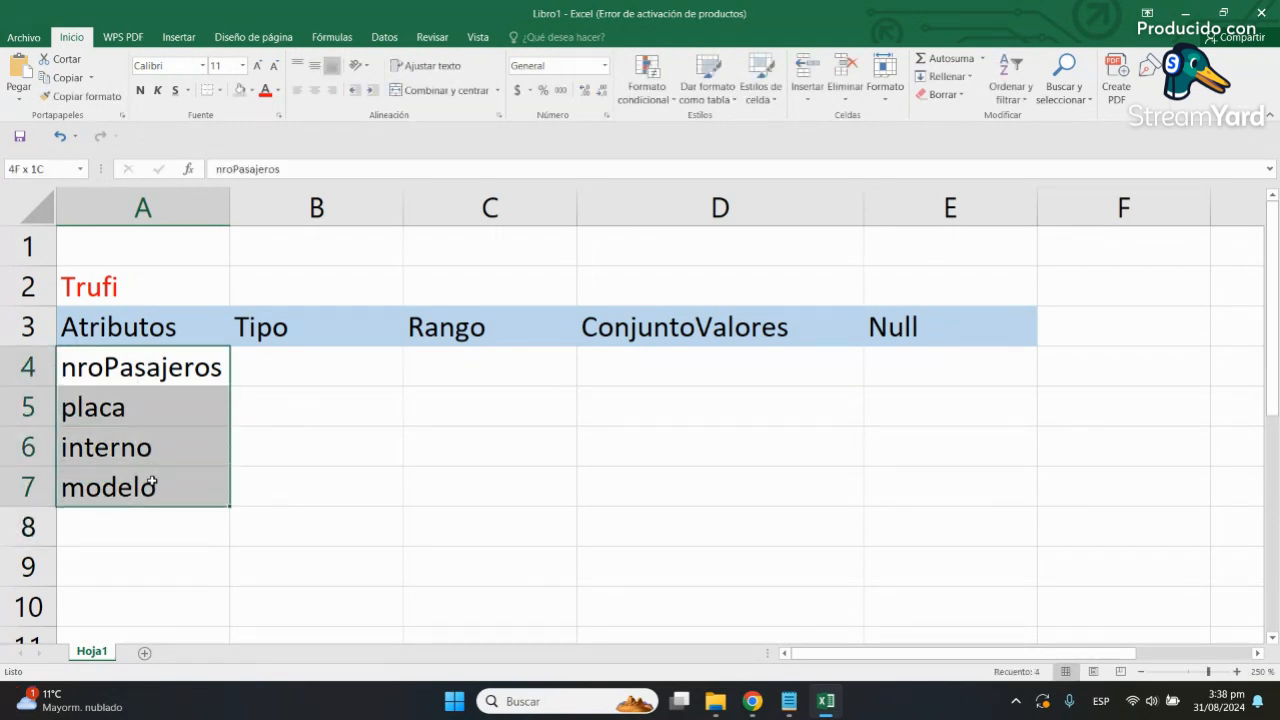
click(314, 512)
Step: Enter integer as the type of nroPasajeros in cell B4 and go on to its range cell C4
click(288, 367)
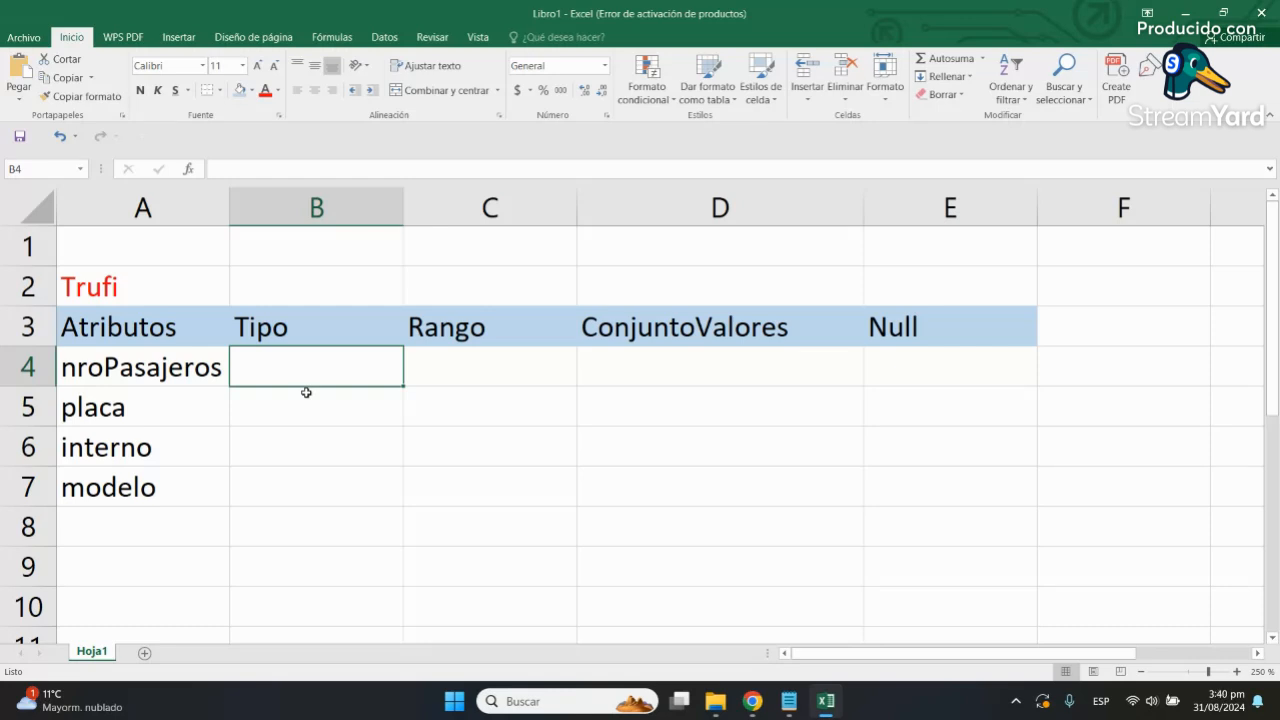
text(integer)
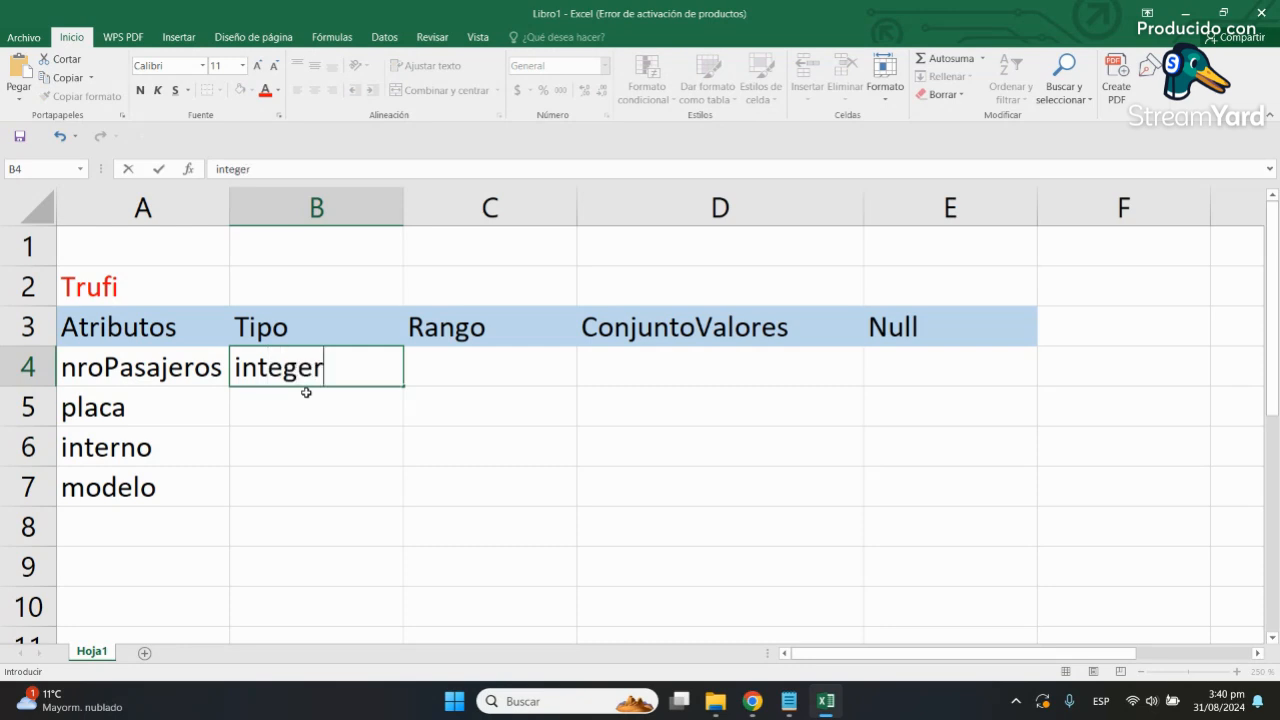
key(Return)
key(Up)
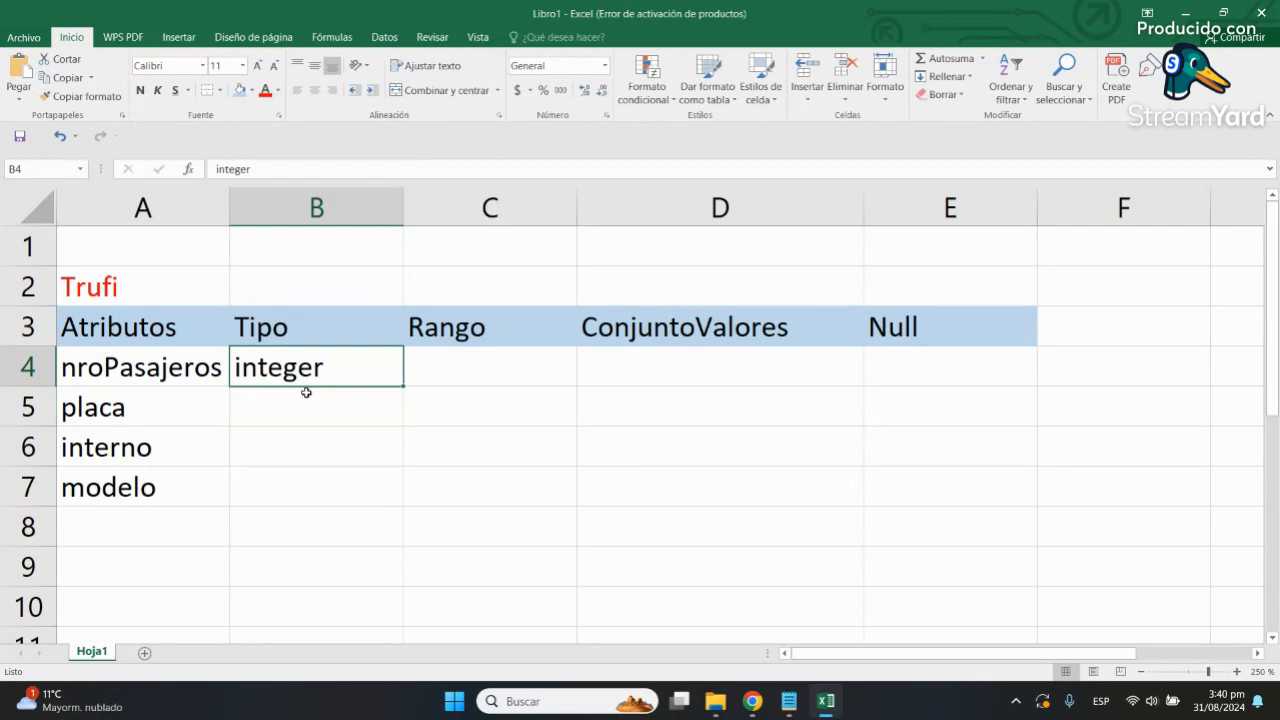
key(Tab)
key(Left)
key(Right)
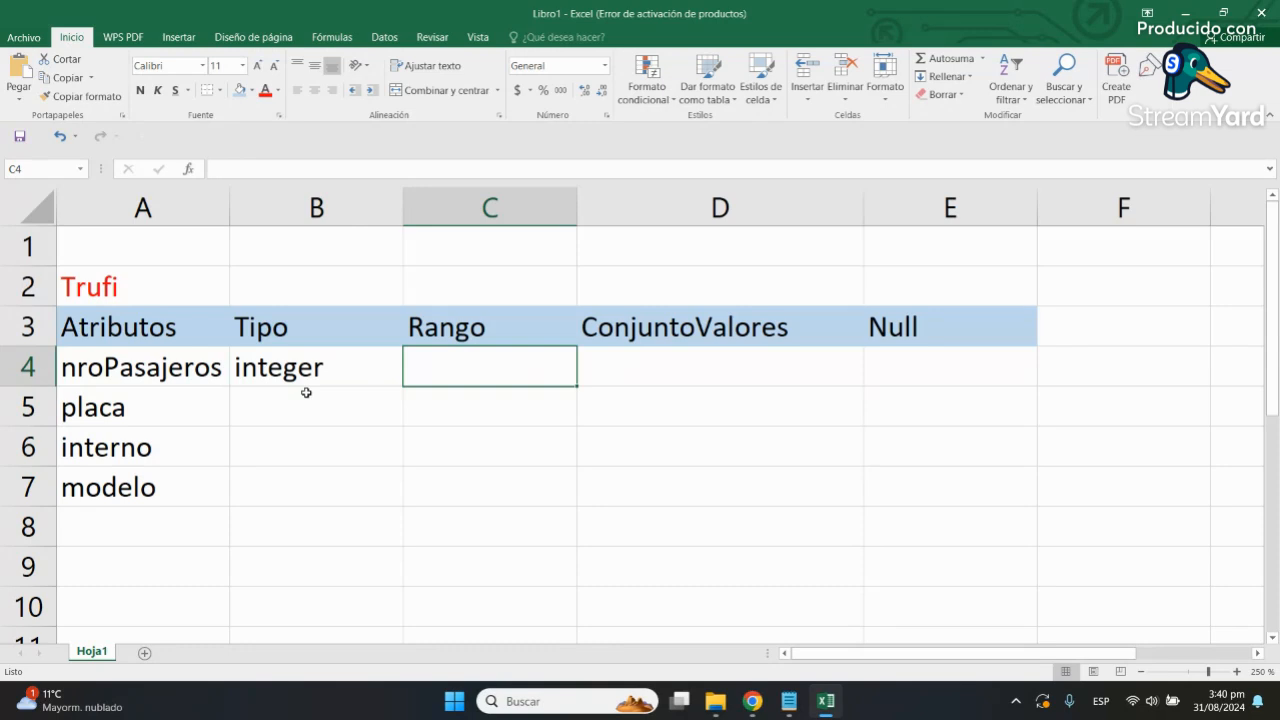
Step: Try to enter the nroPasajeros range as 5-15 in cell C4
text(5-)
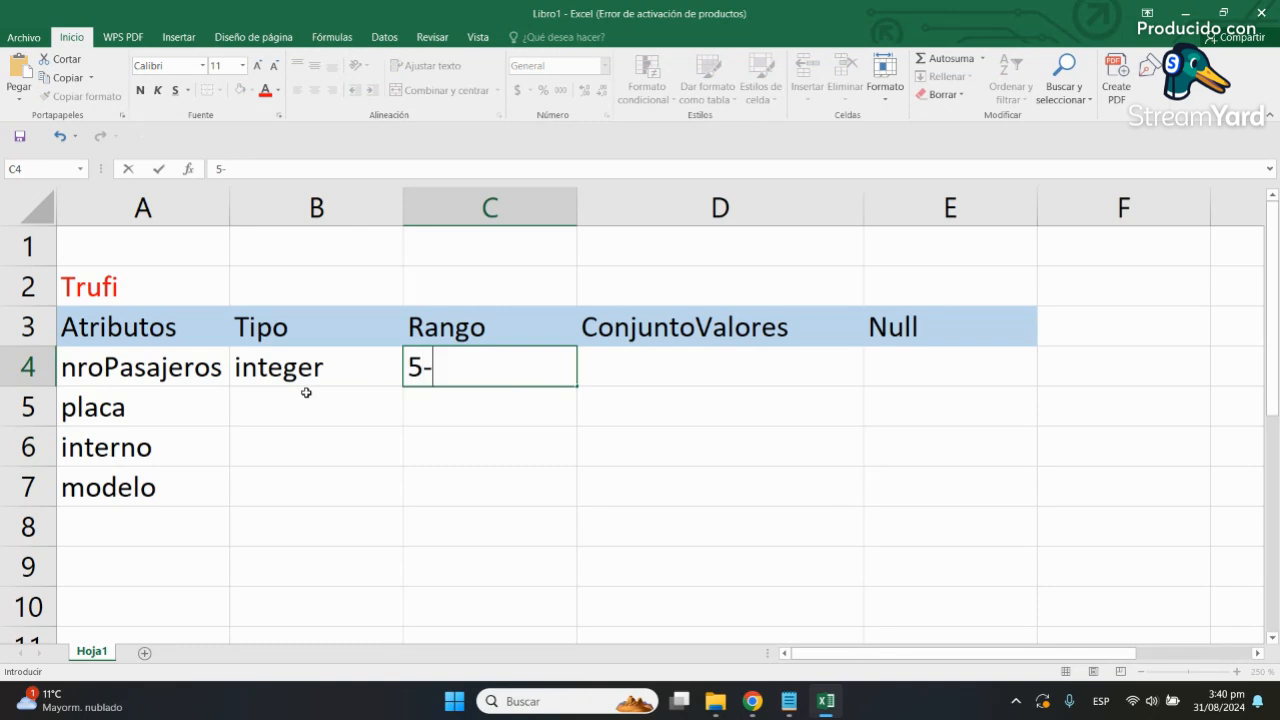
text(15)
key(Return)
key(Up)
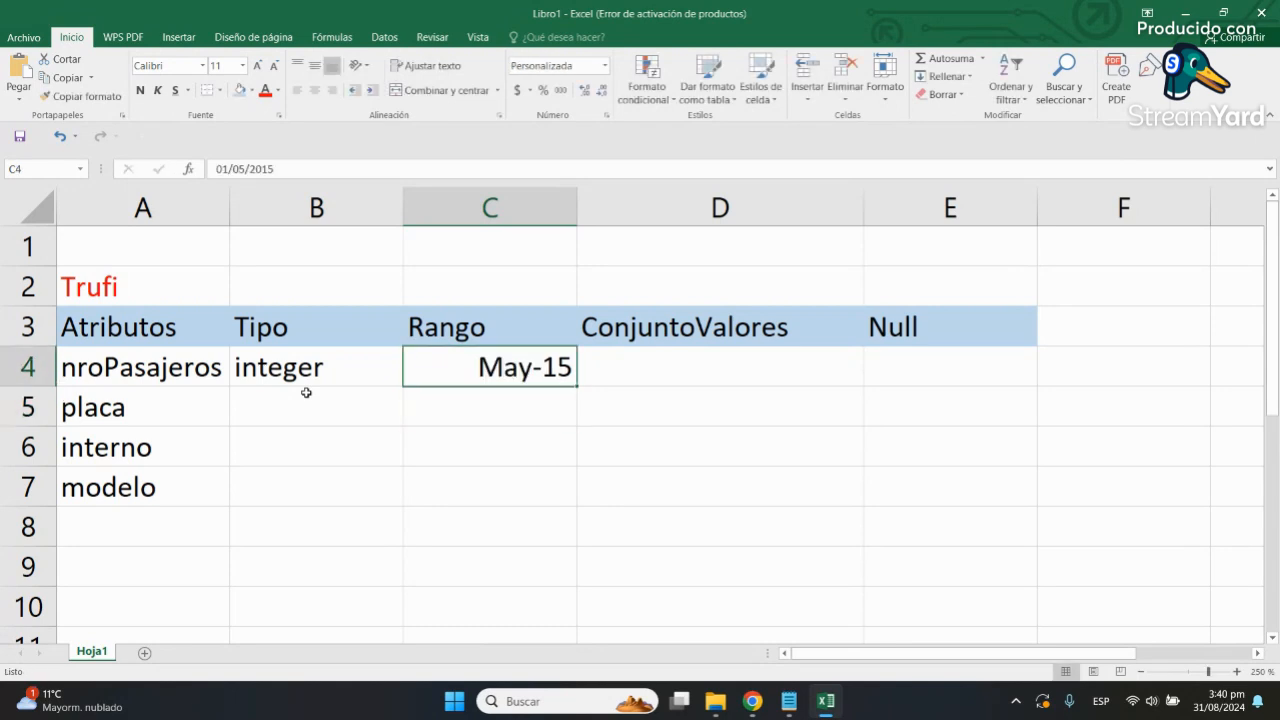
Step: Enter the nroPasajeros range as 5--15 in cell C4 and center it horizontally
text(5--)
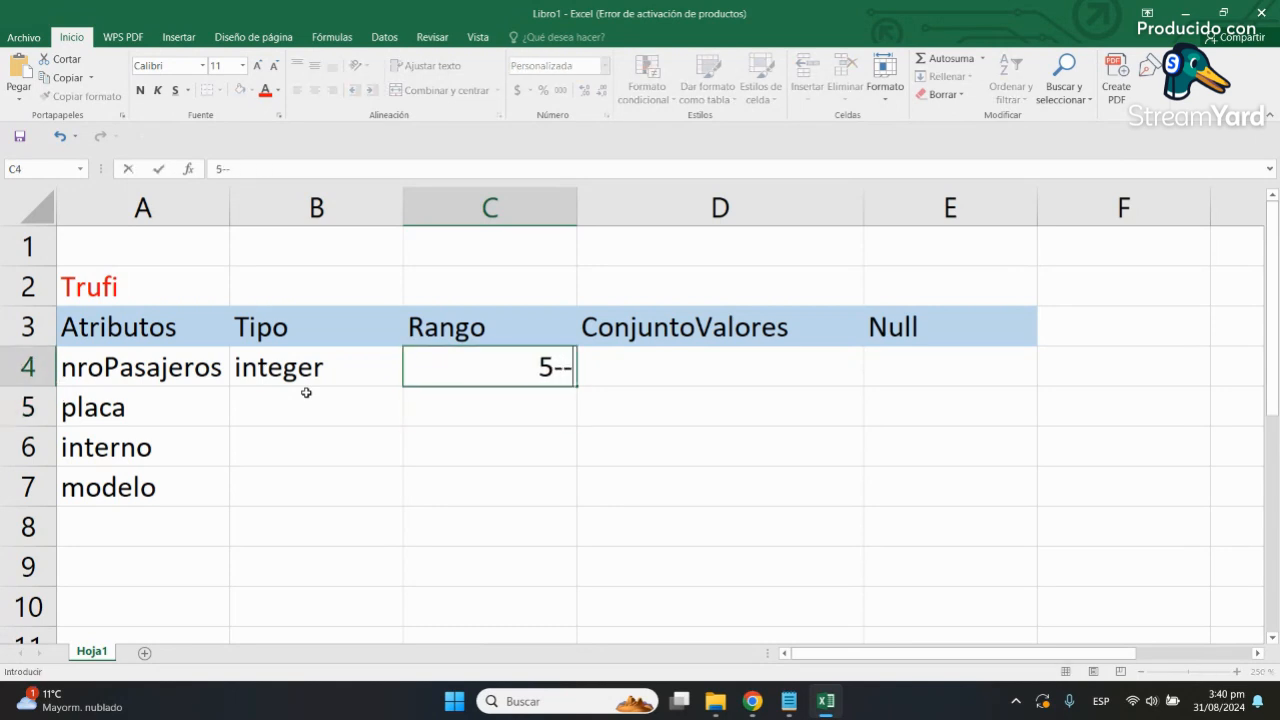
text(15)
key(Return)
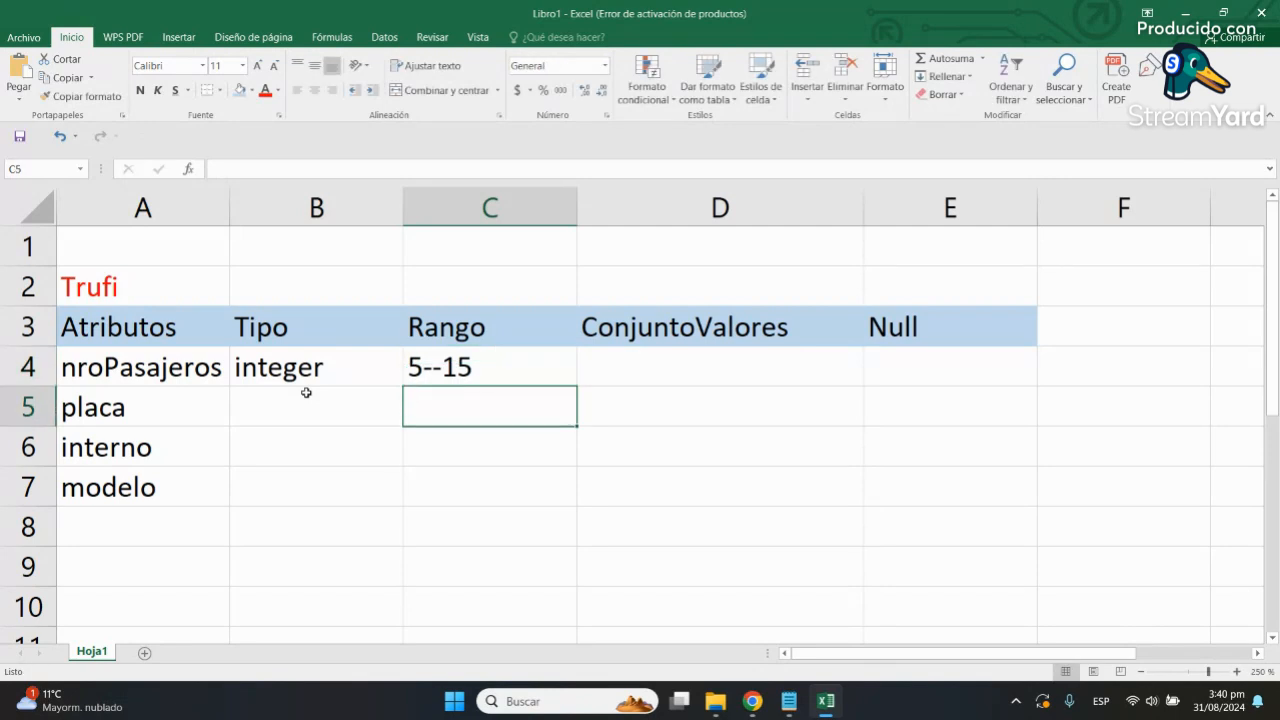
click(467, 367)
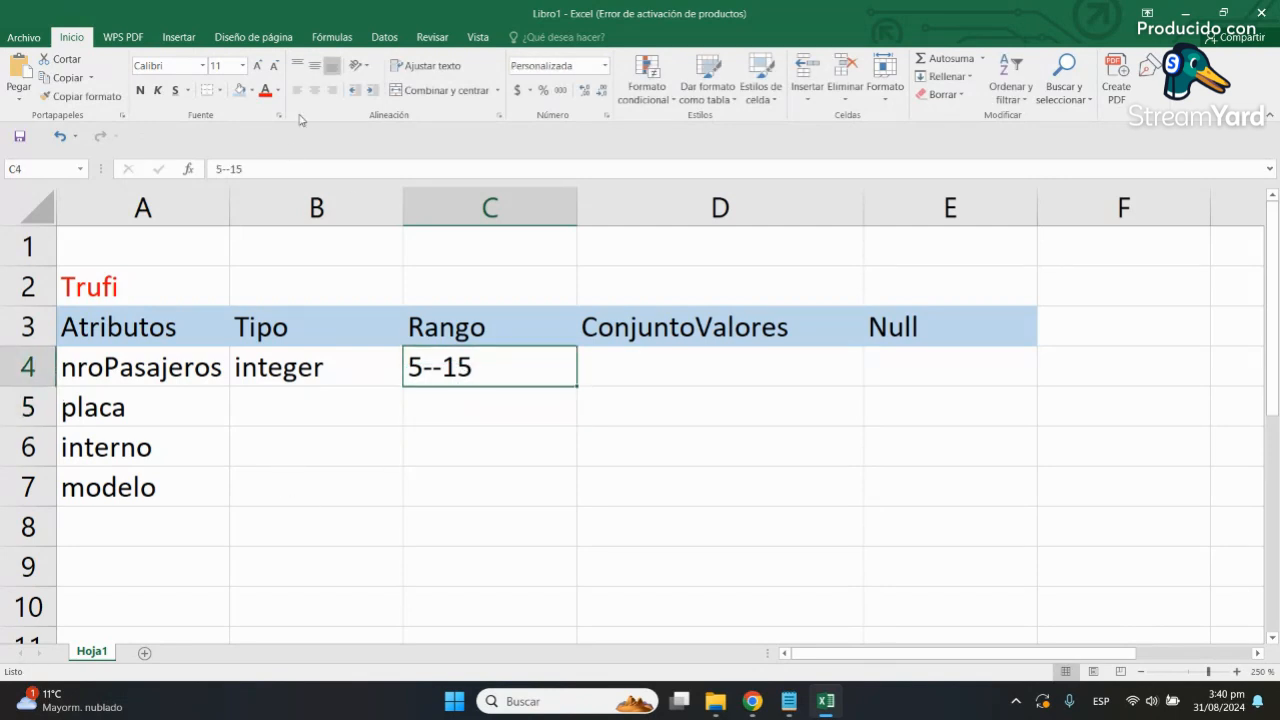
click(313, 92)
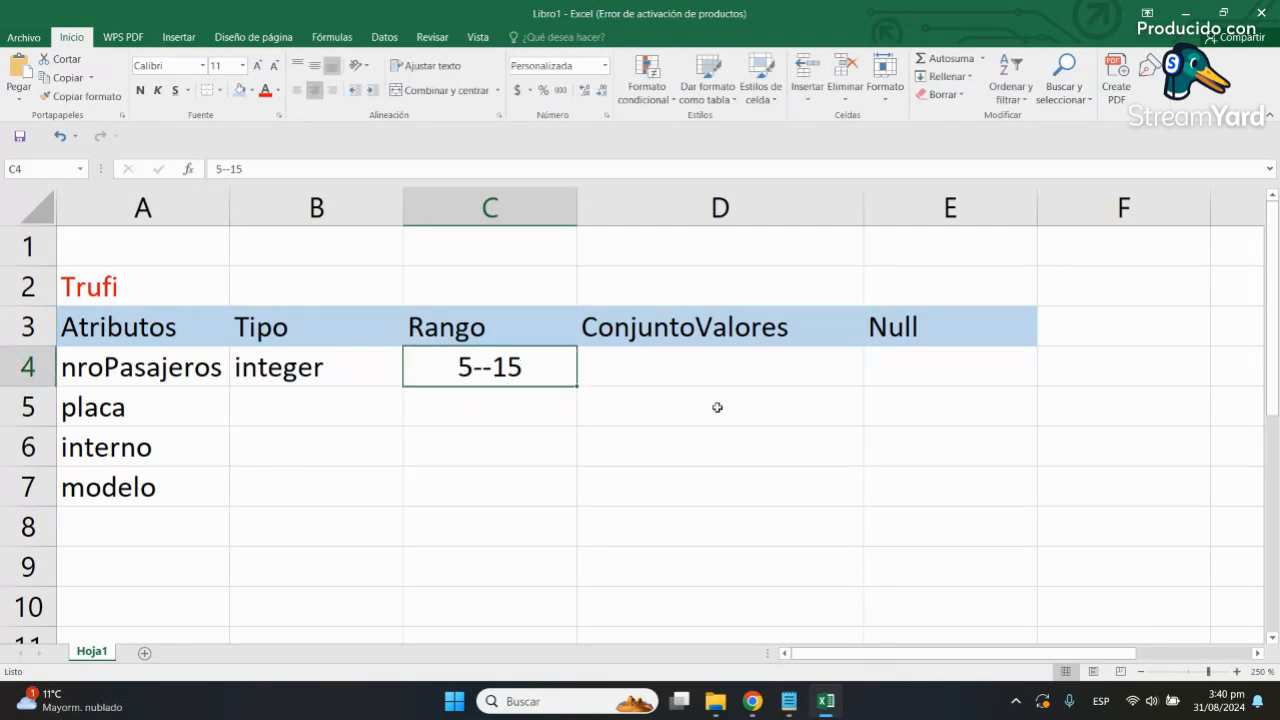
Step: Leave the value set of nroPasajeros empty and enter not null in cell E4
click(703, 371)
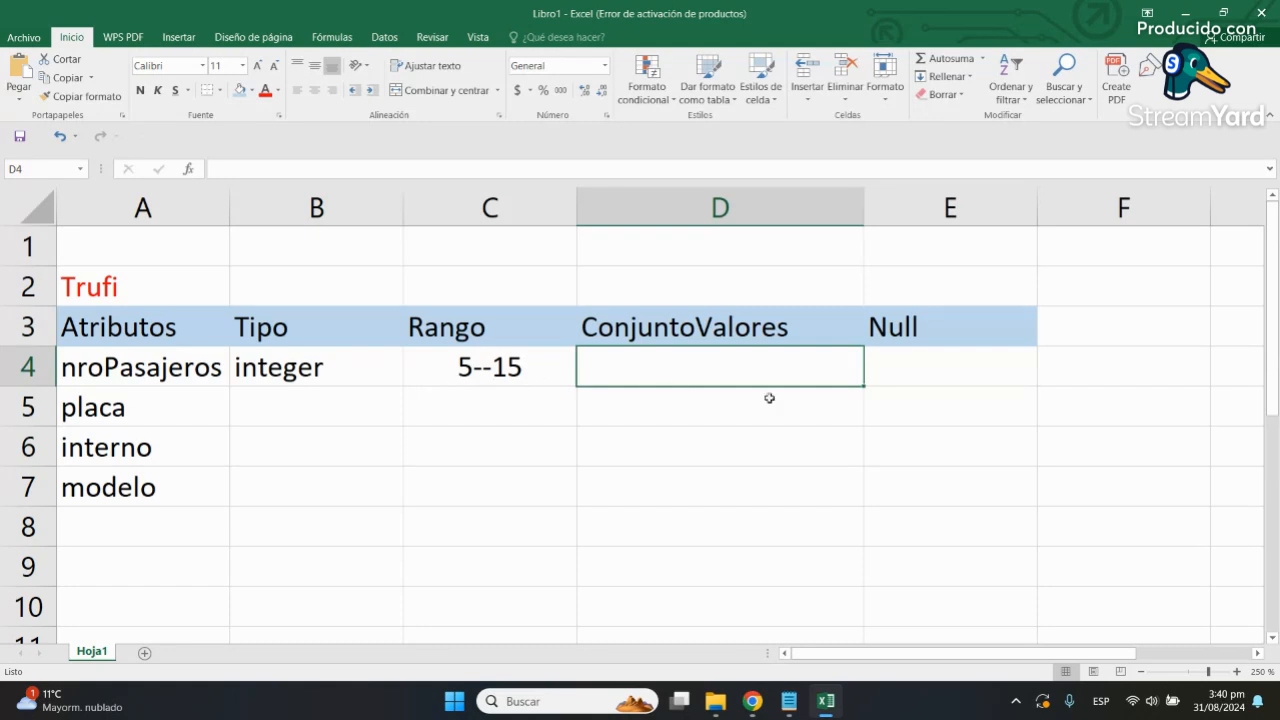
click(520, 362)
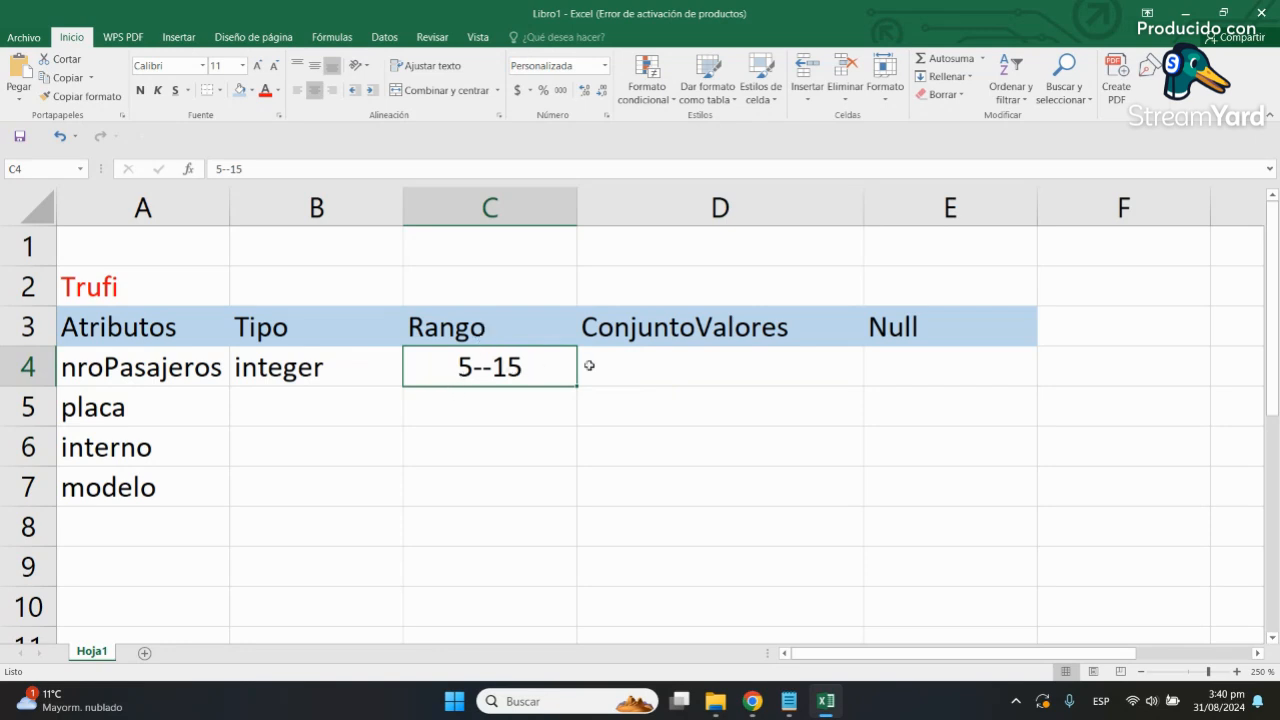
click(663, 367)
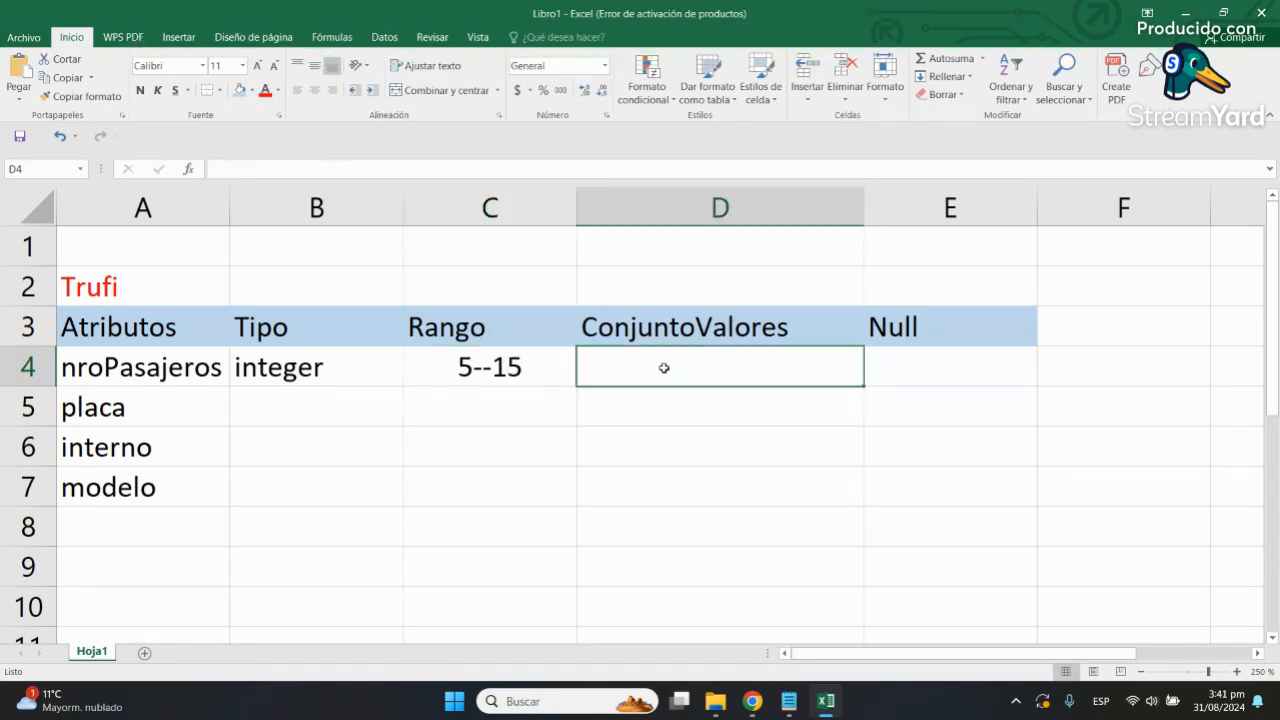
click(918, 367)
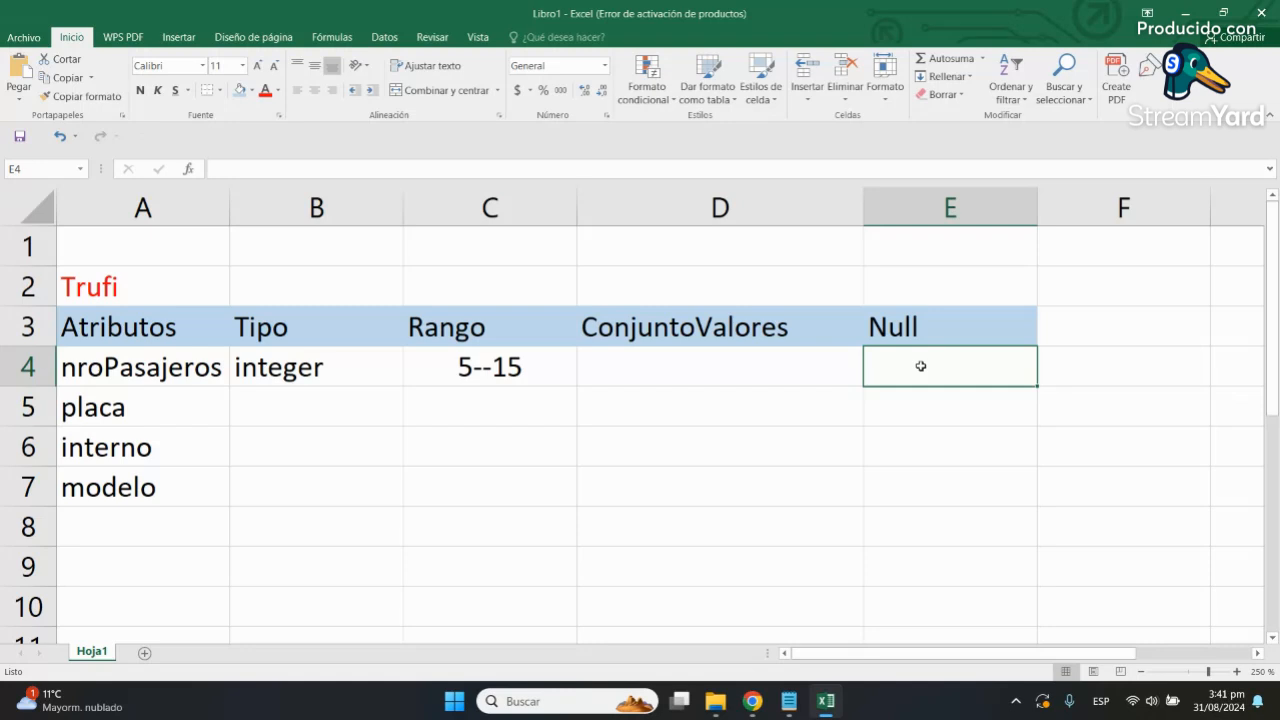
text(n)
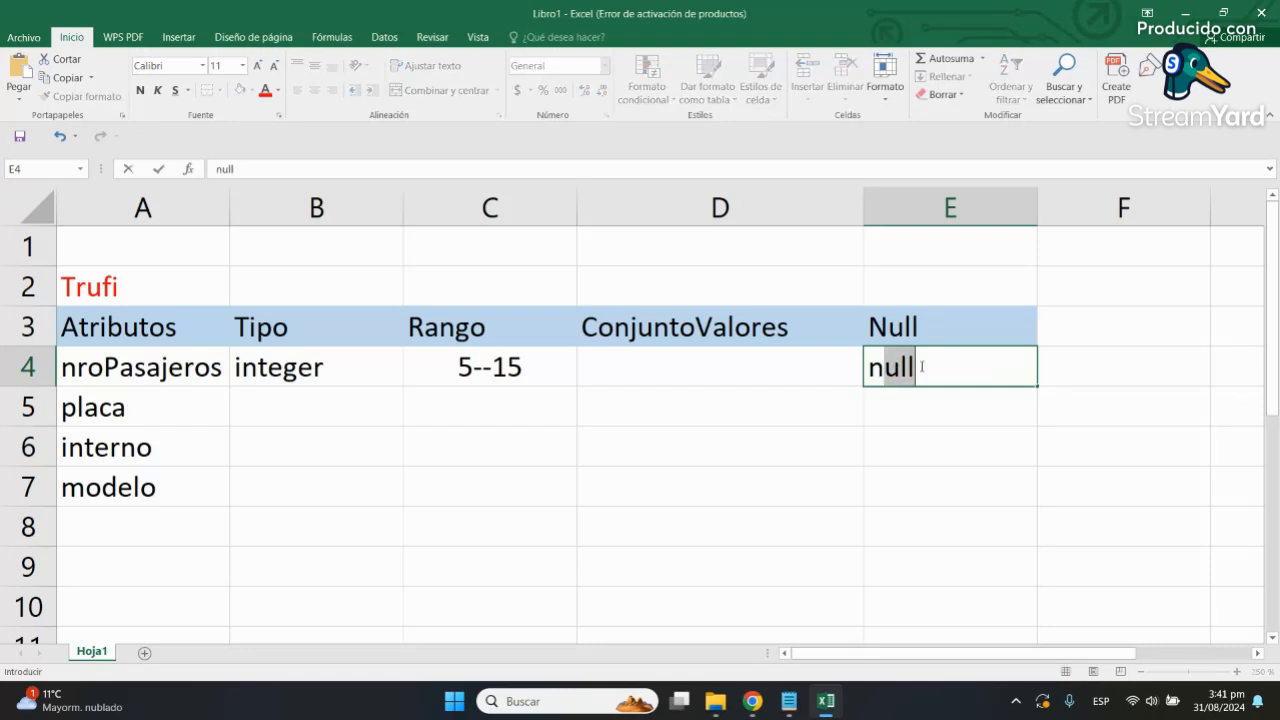
text(ot null)
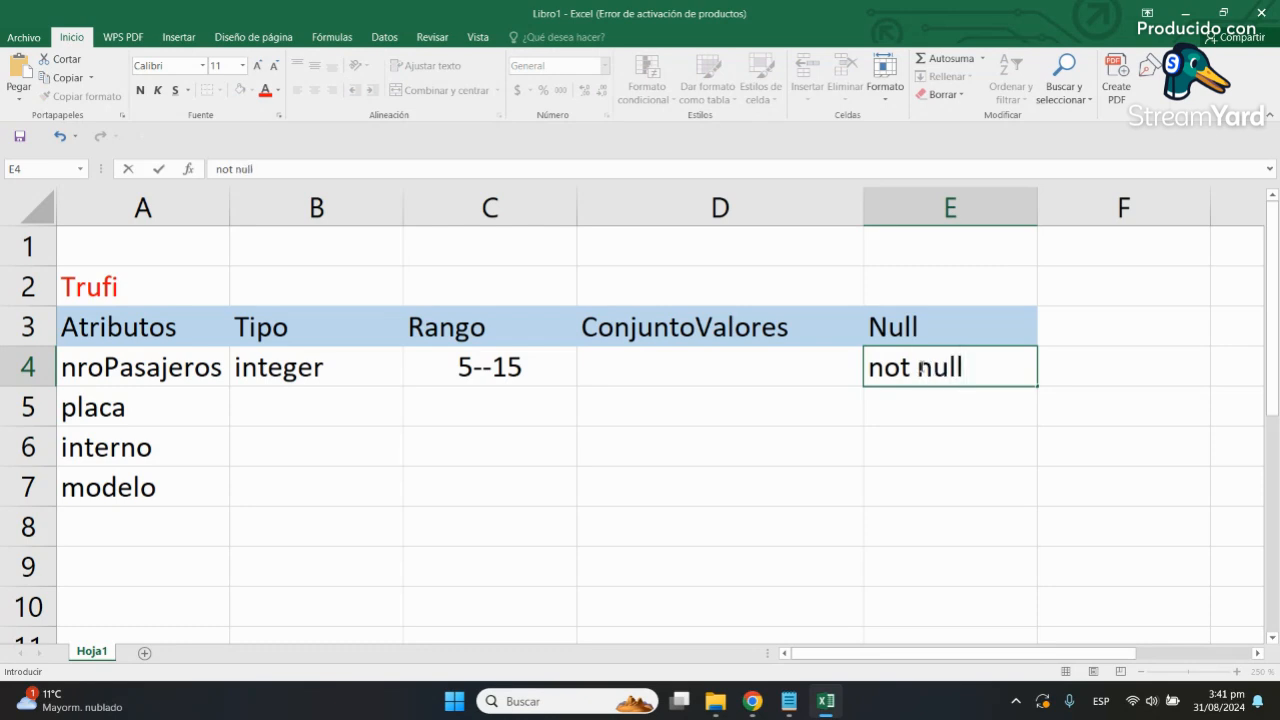
key(Return)
Step: Enter varchar as the type of placa in cell B5
click(921, 366)
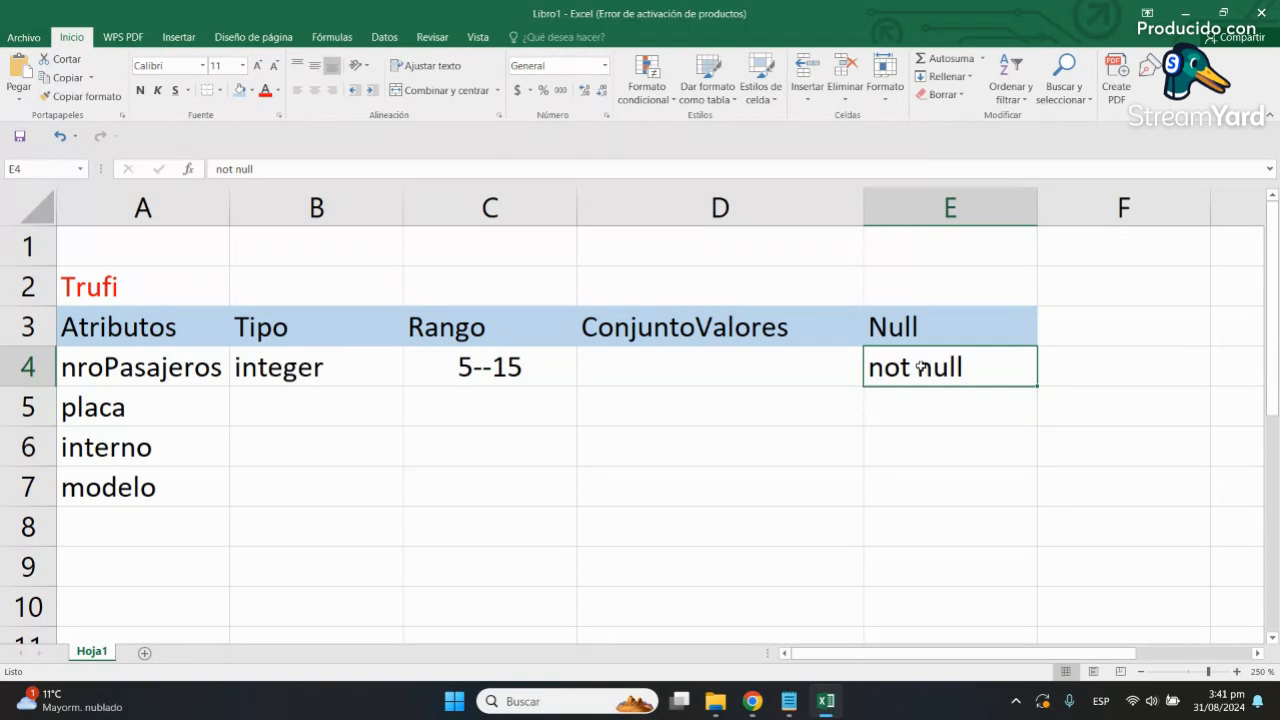
key(Left)
key(Left)
key(Left)
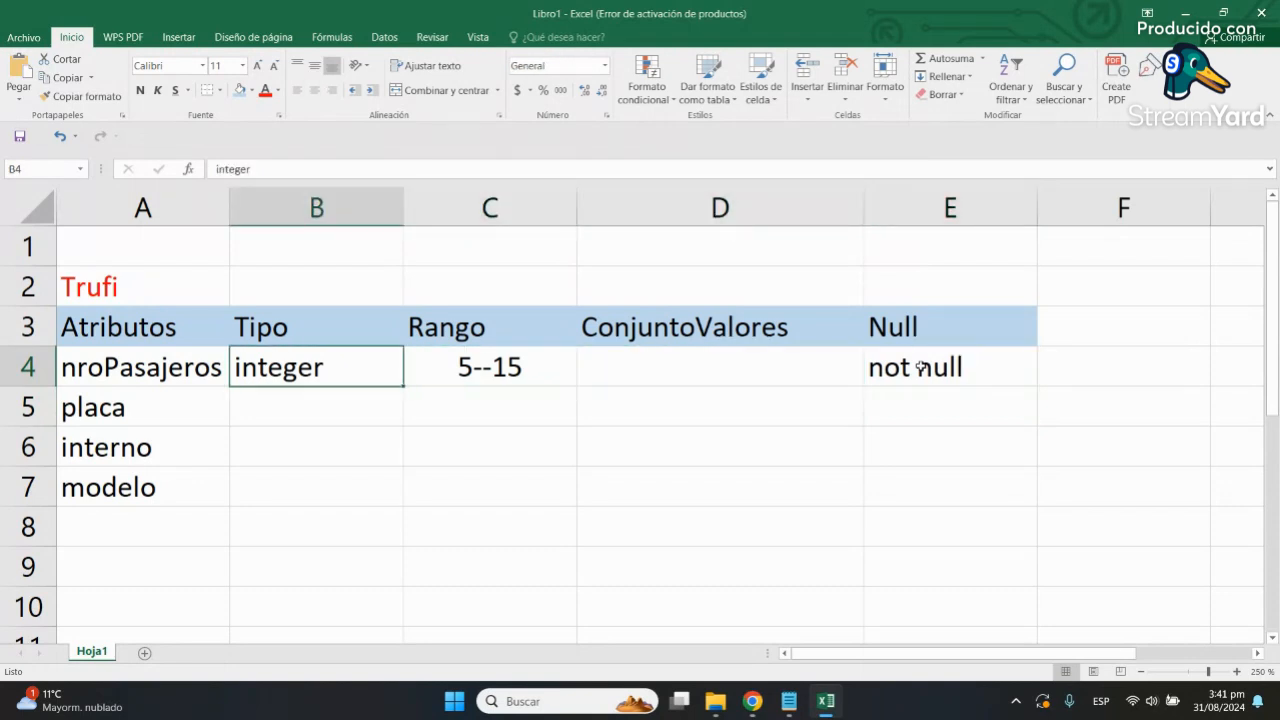
key(Down)
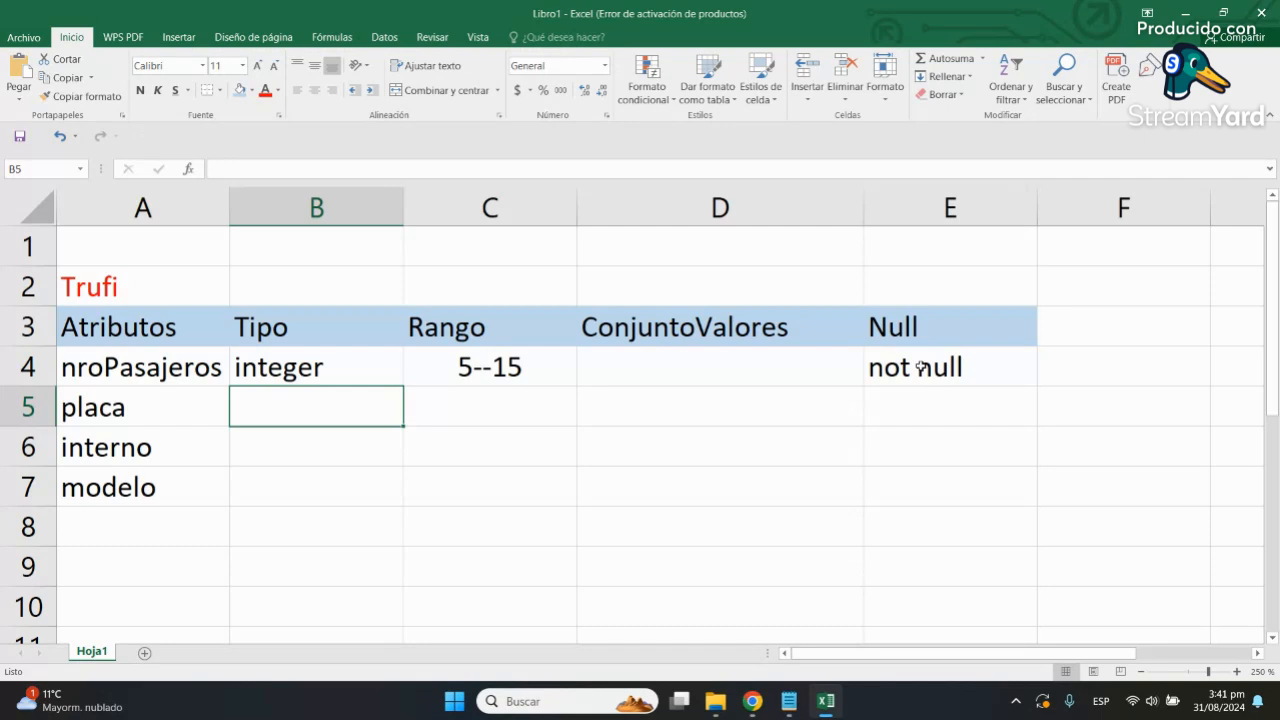
text(varchar)
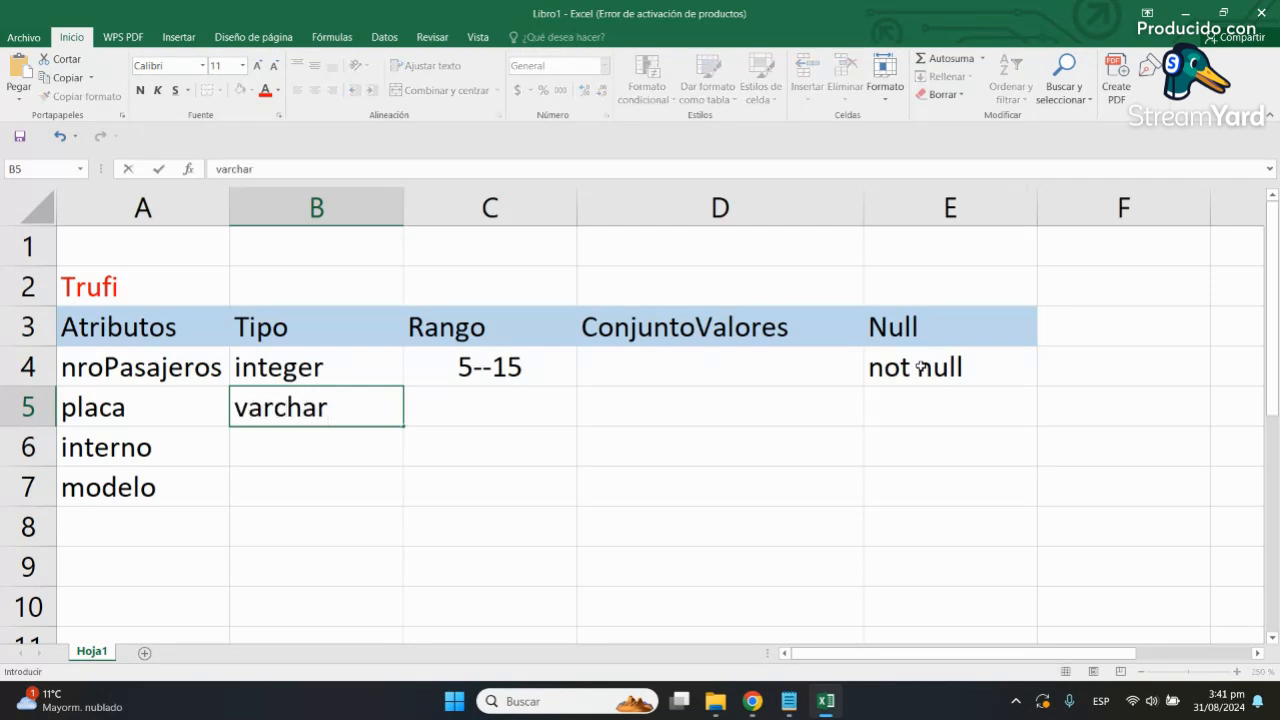
key(Return)
Step: Enter the placa range as 4--6 in cell C5
key(Up)
key(Right)
key(Left)
key(Right)
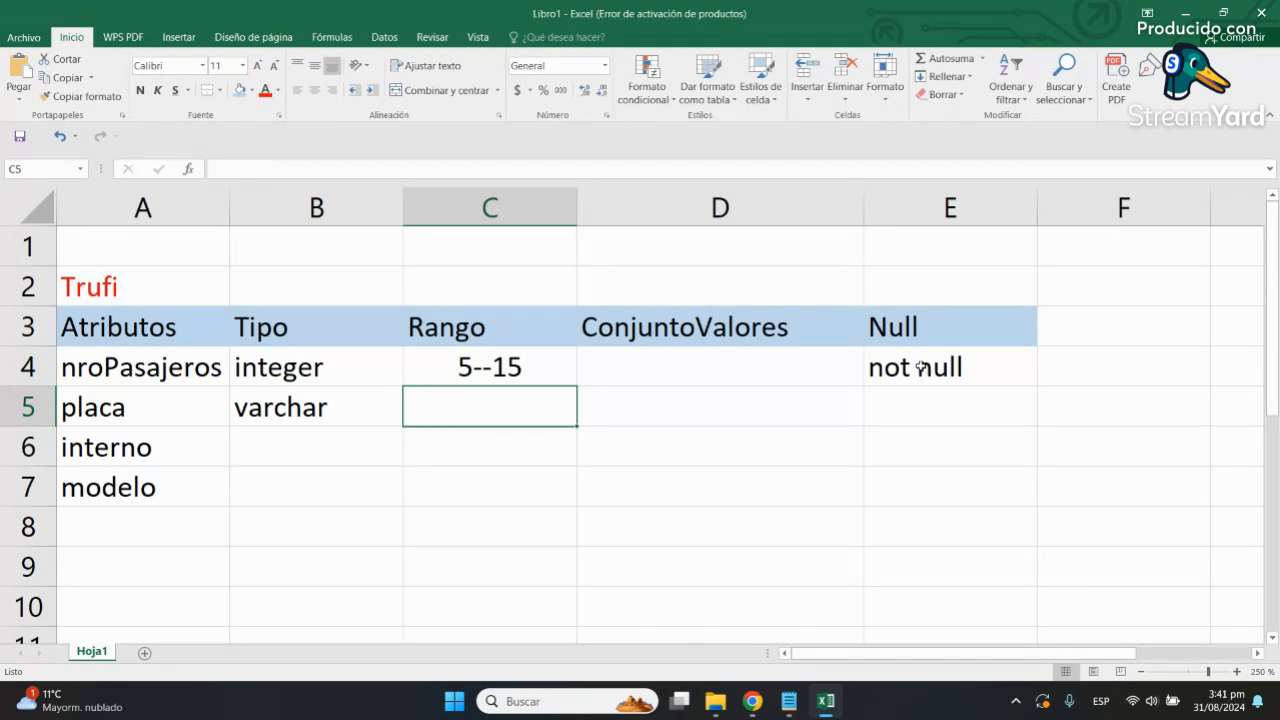
text(4-)
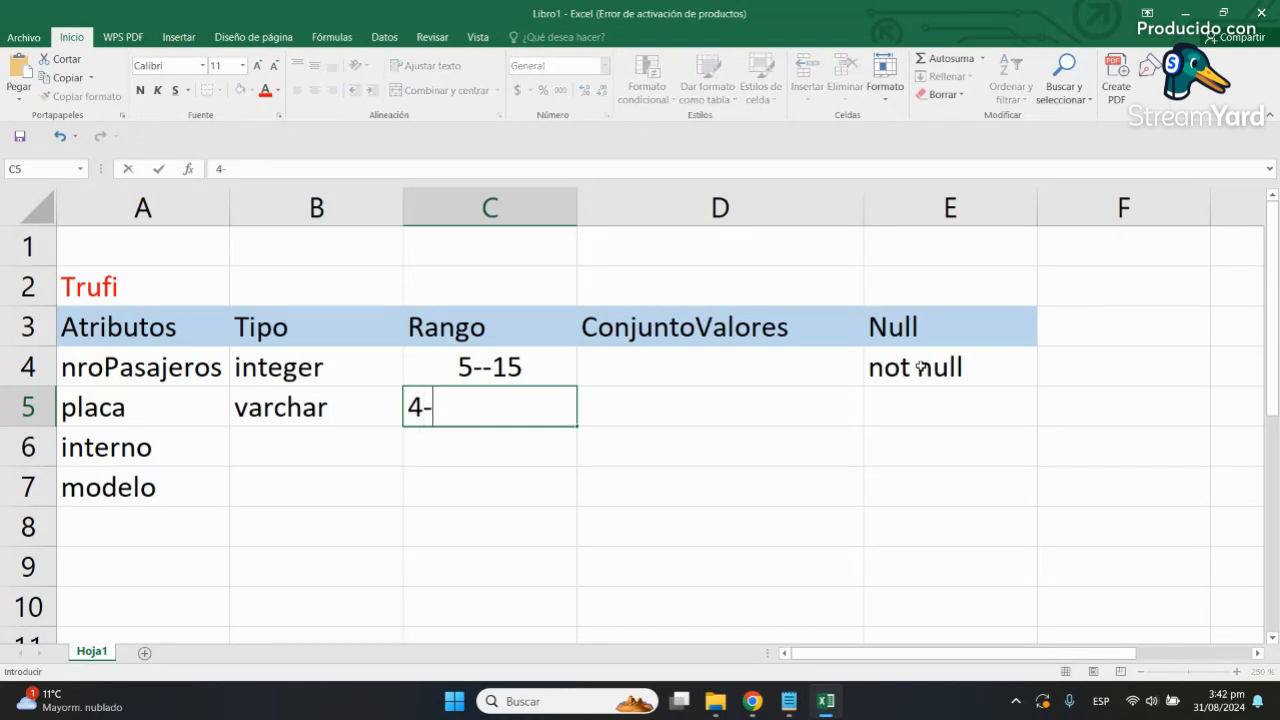
text(6)
key(BackSpace)
text(-6)
key(Return)
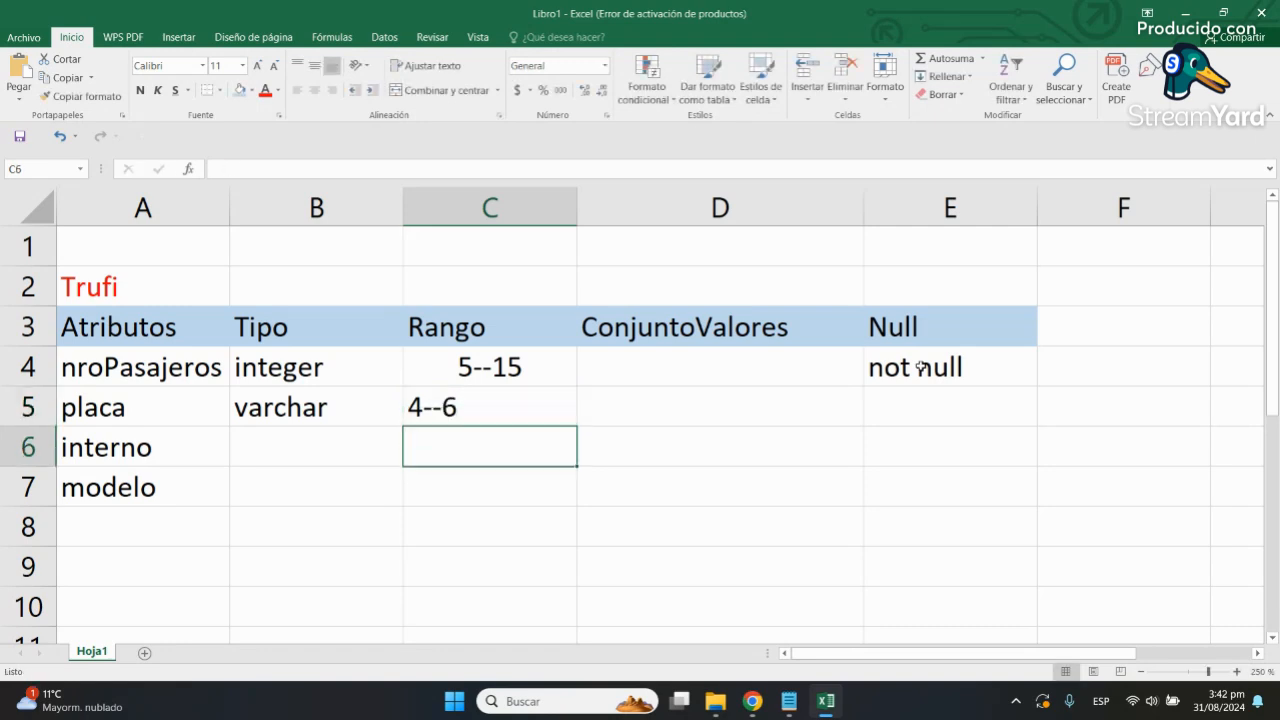
Step: Center the placa range in cell C5 horizontally
key(Up)
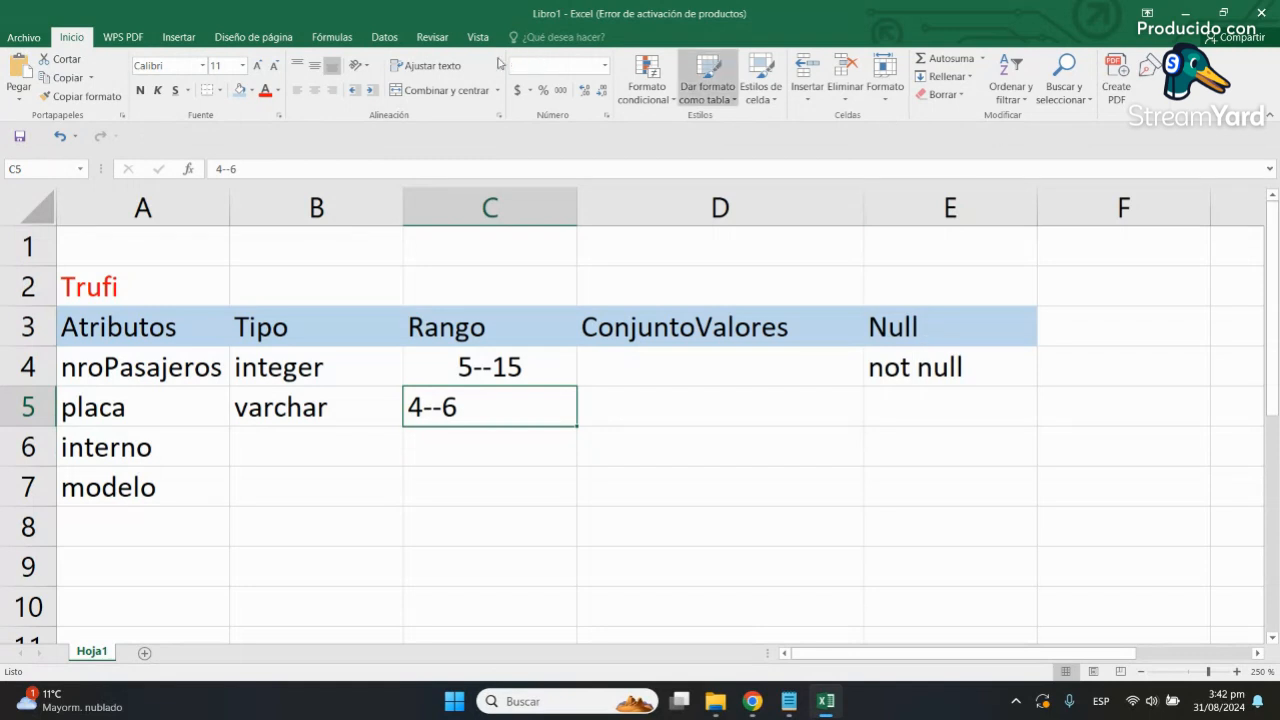
click(313, 89)
click(676, 411)
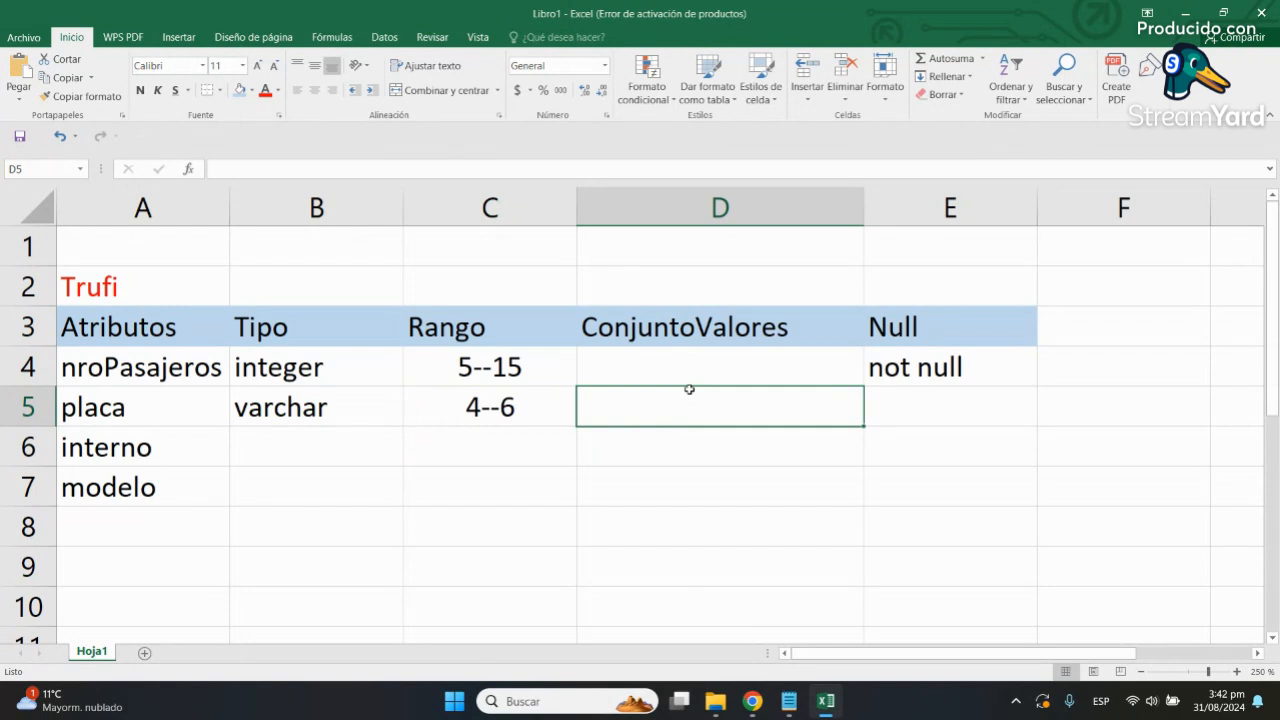
Step: Leave the value set of placa empty and enter not null in cell E5
click(689, 383)
click(689, 389)
click(689, 383)
click(689, 389)
key(Left)
key(Right)
key(Right)
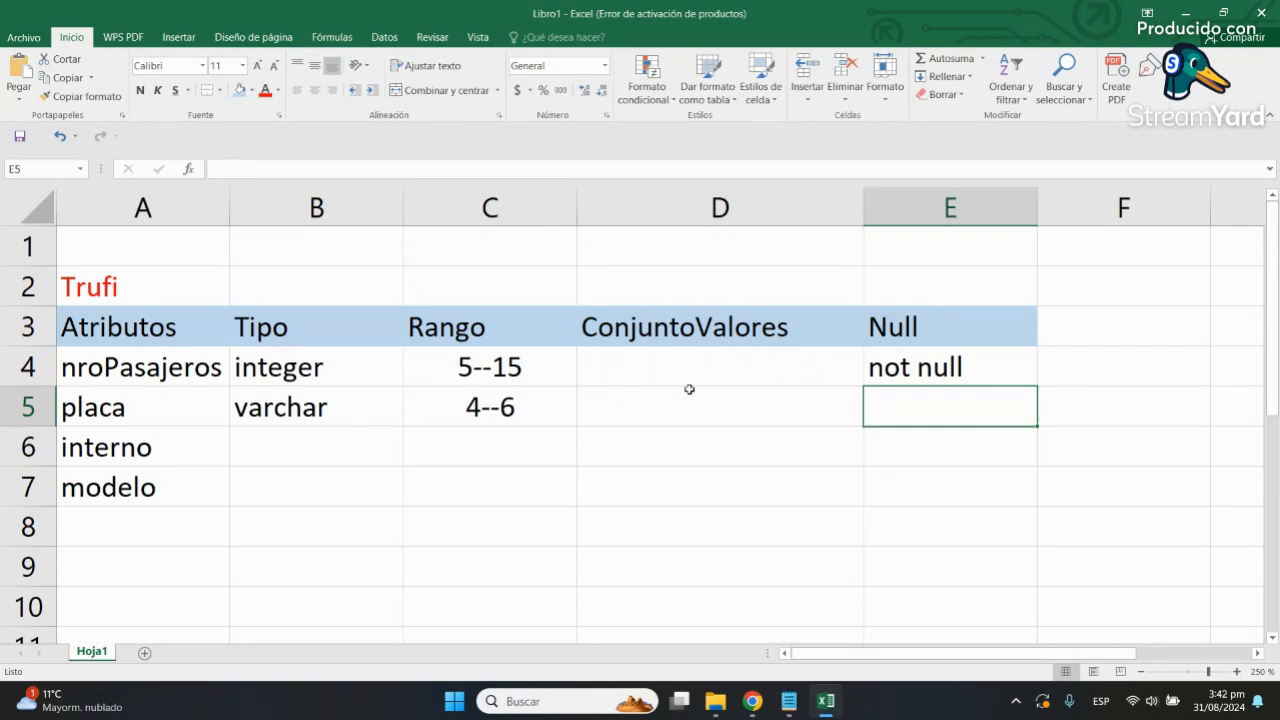
text(no)
key(Return)
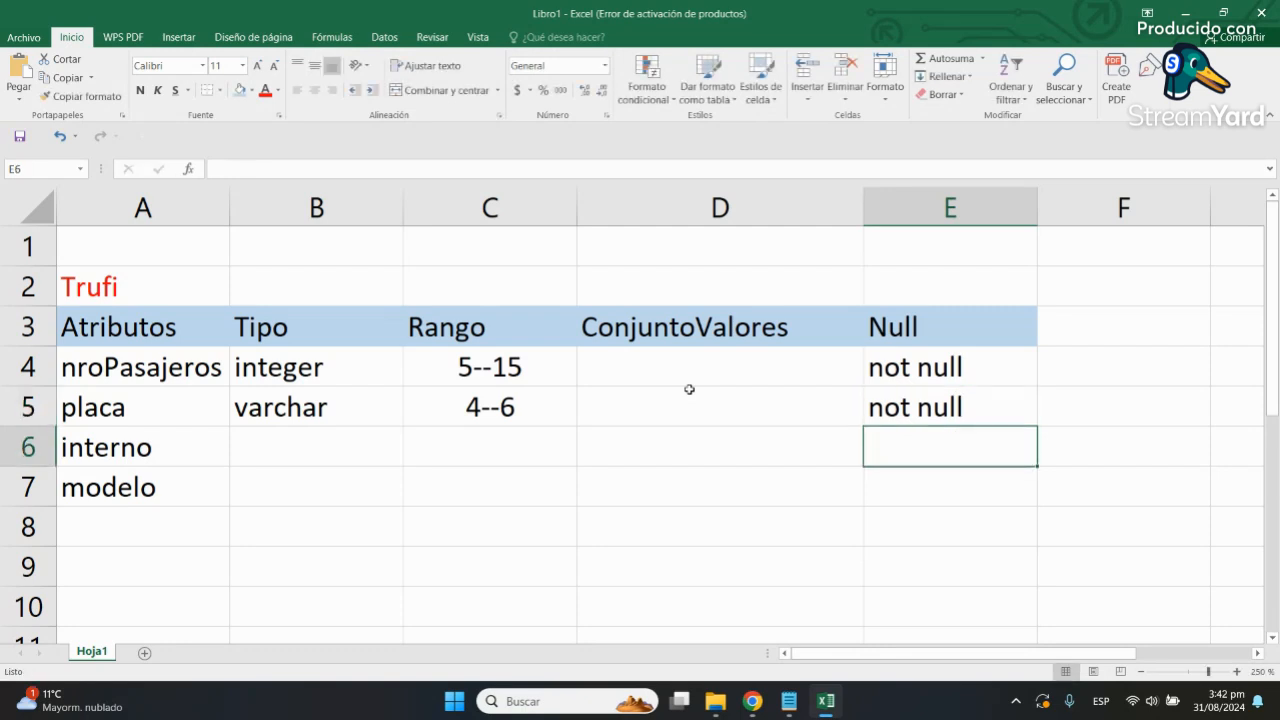
key(Up)
key(Left)
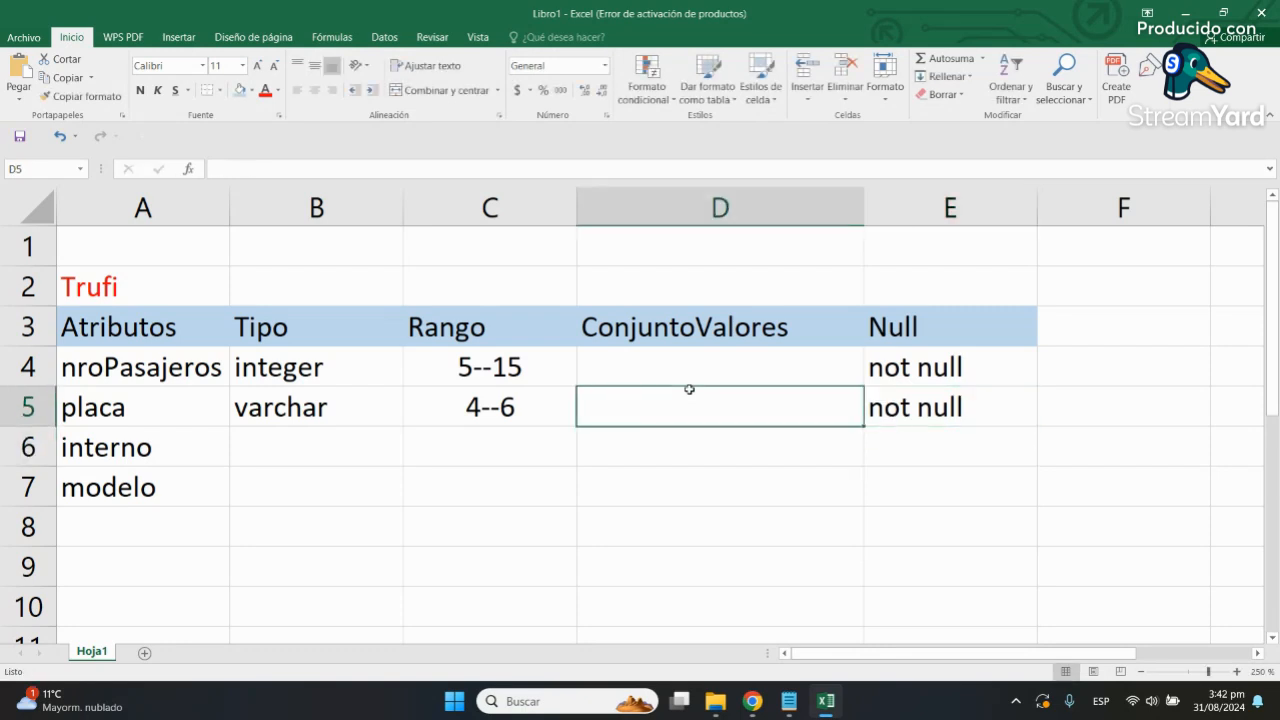
key(Right)
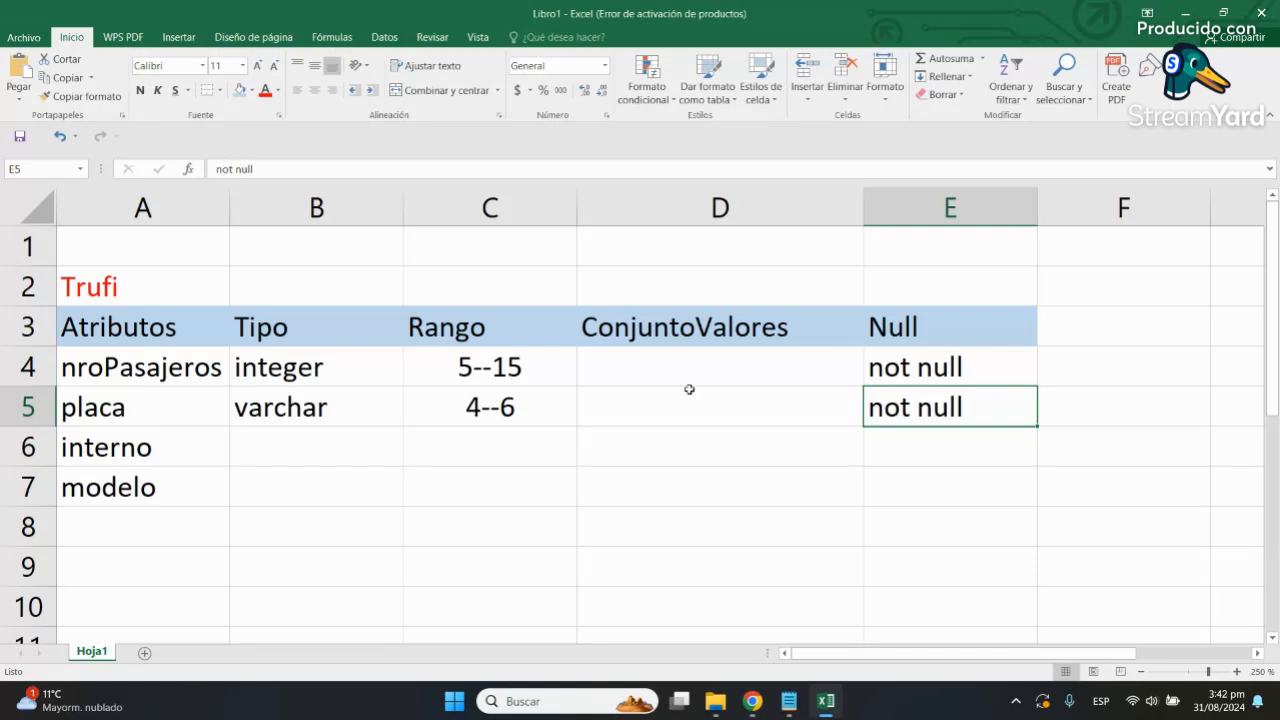
click(986, 514)
click(951, 413)
Step: Enter varchar as the type of interno in cell B6
click(369, 442)
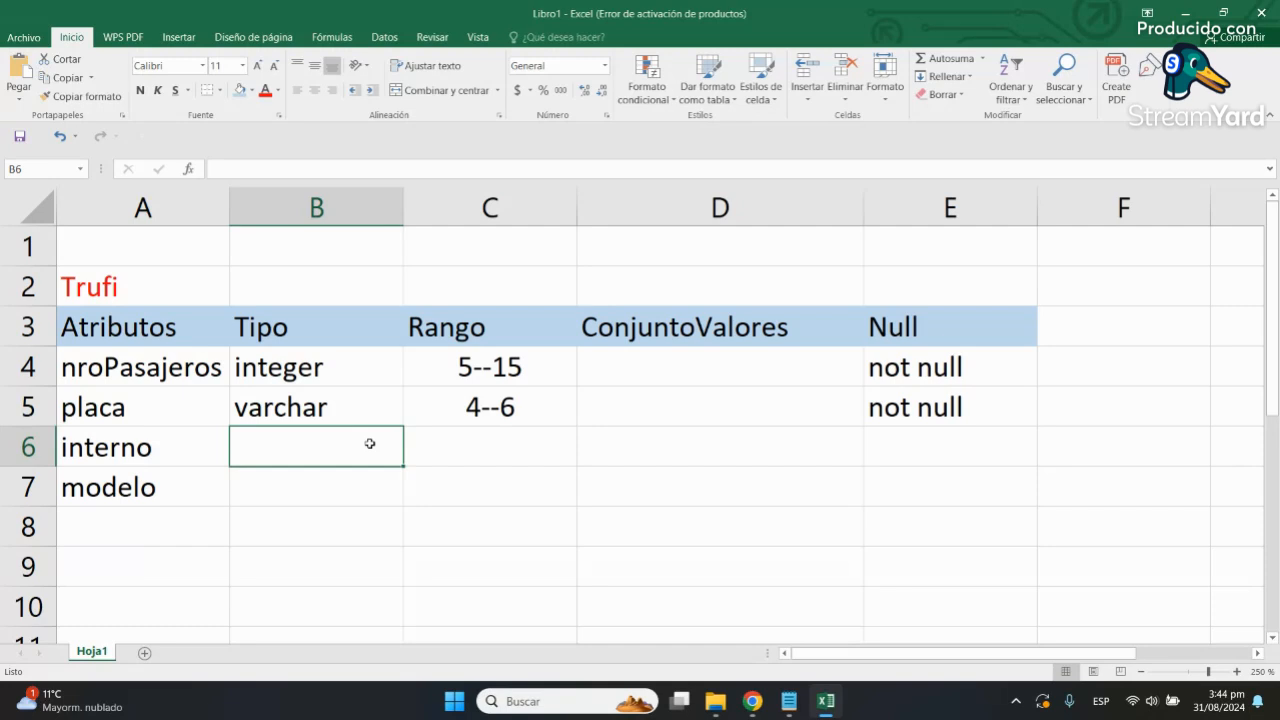
text(varchar)
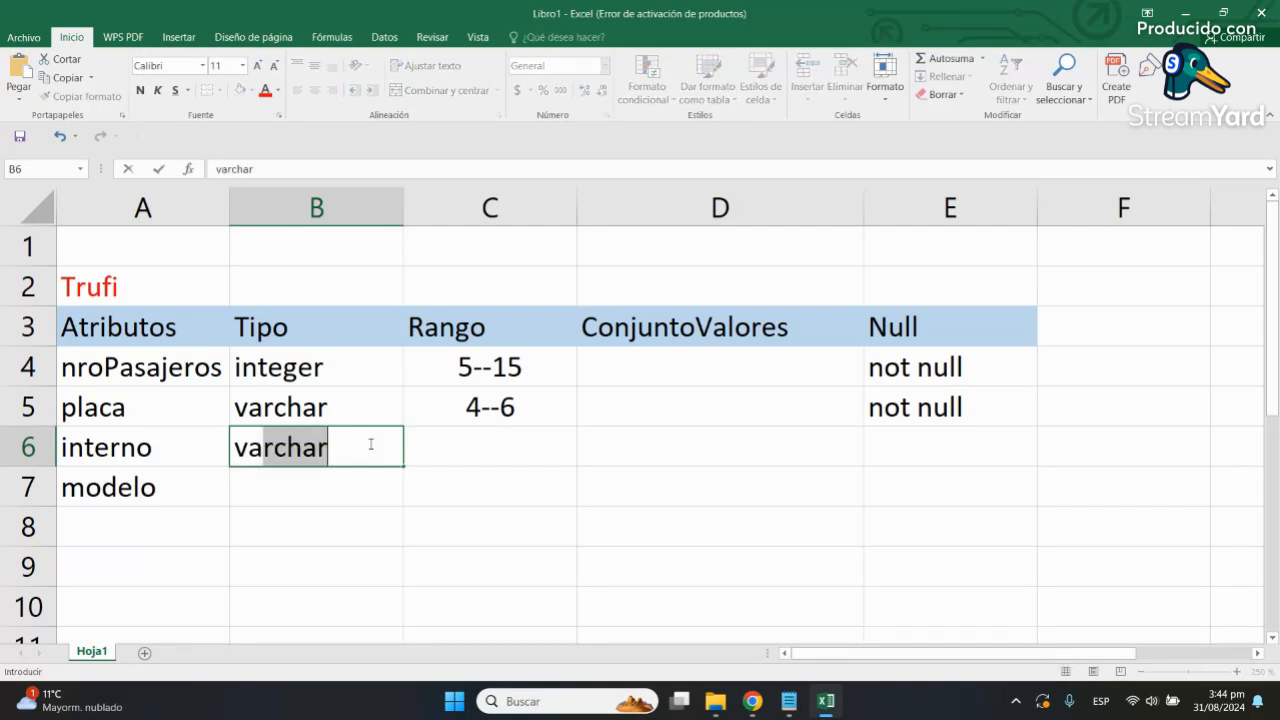
key(Return)
key(Up)
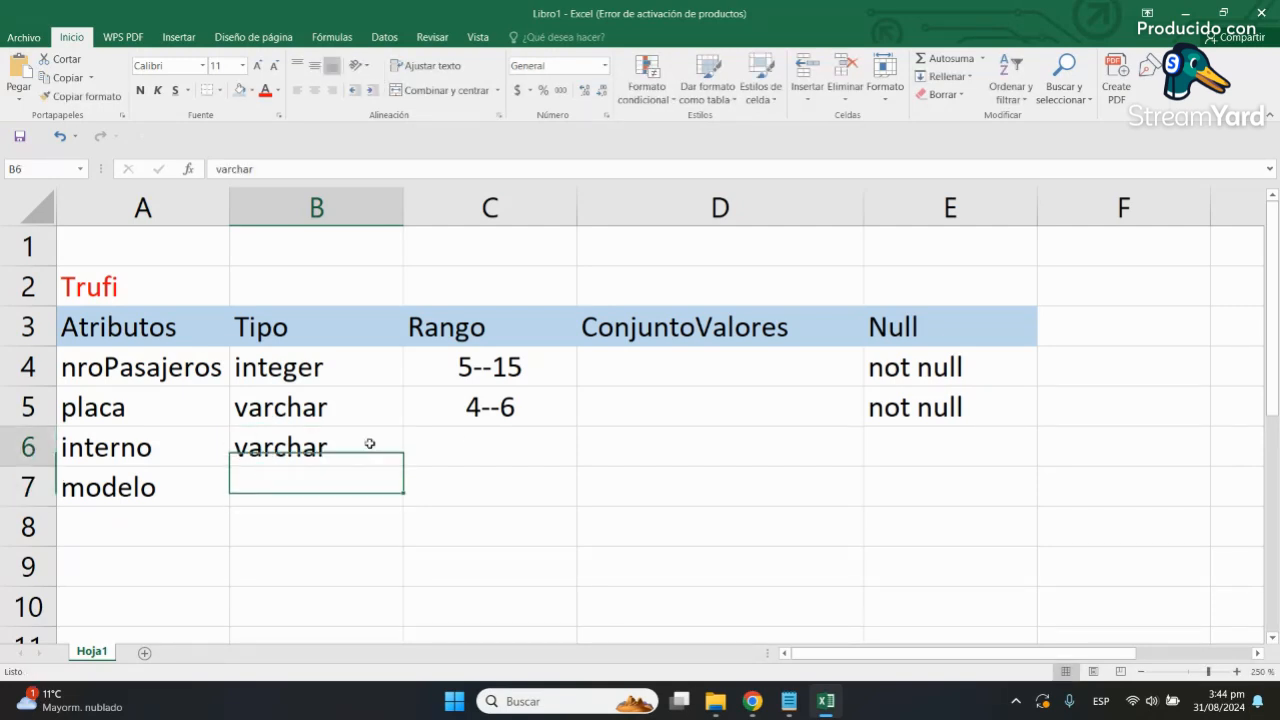
Step: Enter the sample numbers 15 in cell B1 and 20 in cell C1, and select both cells
key(Right)
key(Right)
key(Left)
key(Left)
key(Up)
key(Up)
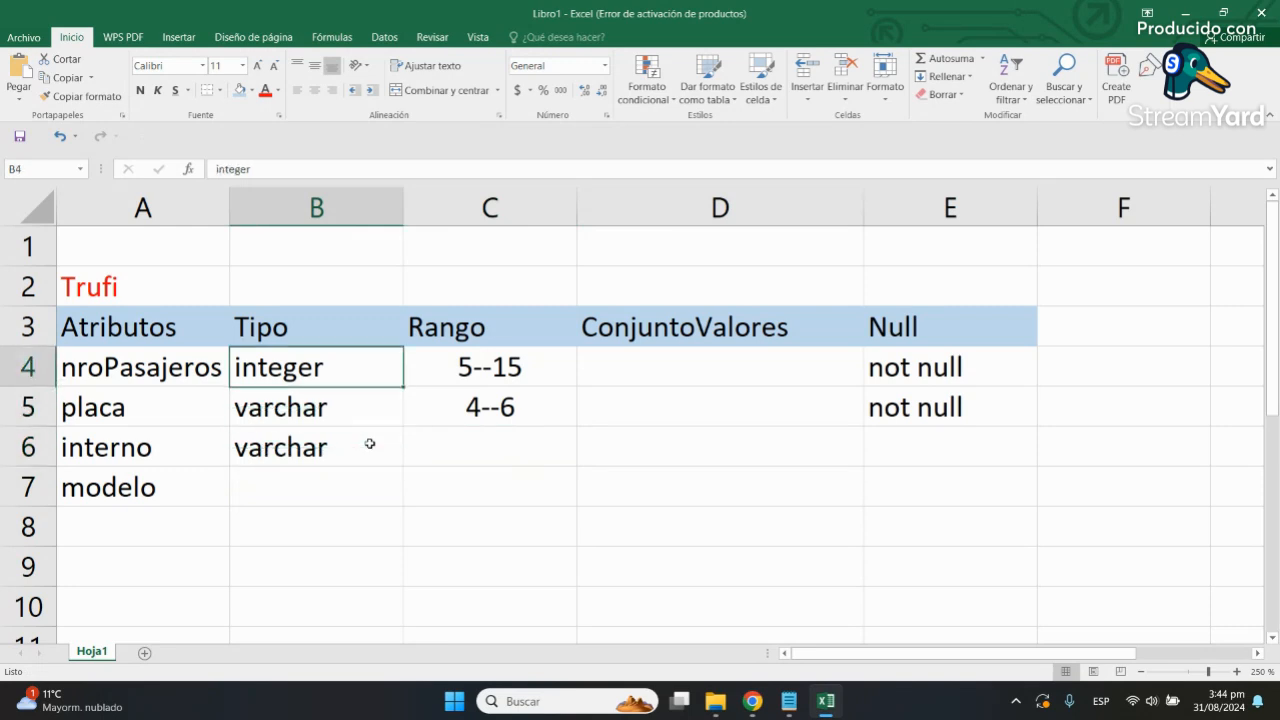
key(Up)
key(Up)
key(Up)
text(15)
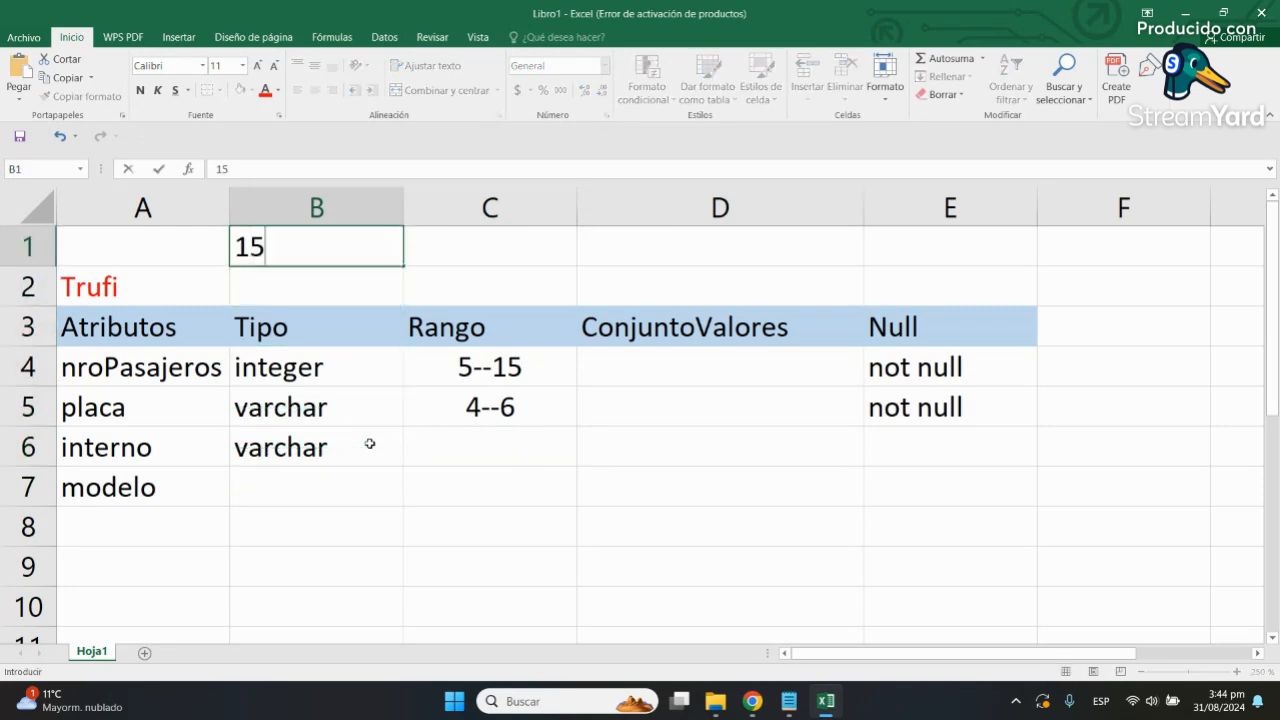
key(Right)
text(20)
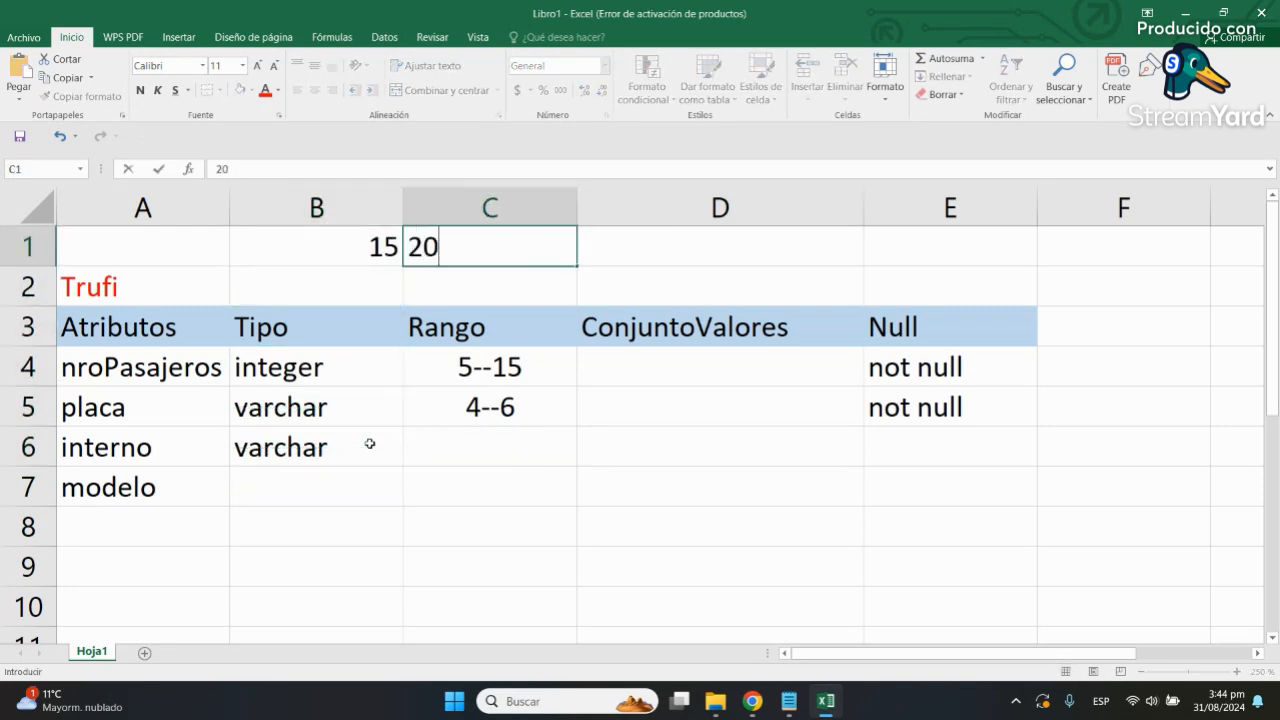
key(Return)
key(Up)
key(Left)
key(shift+Right)
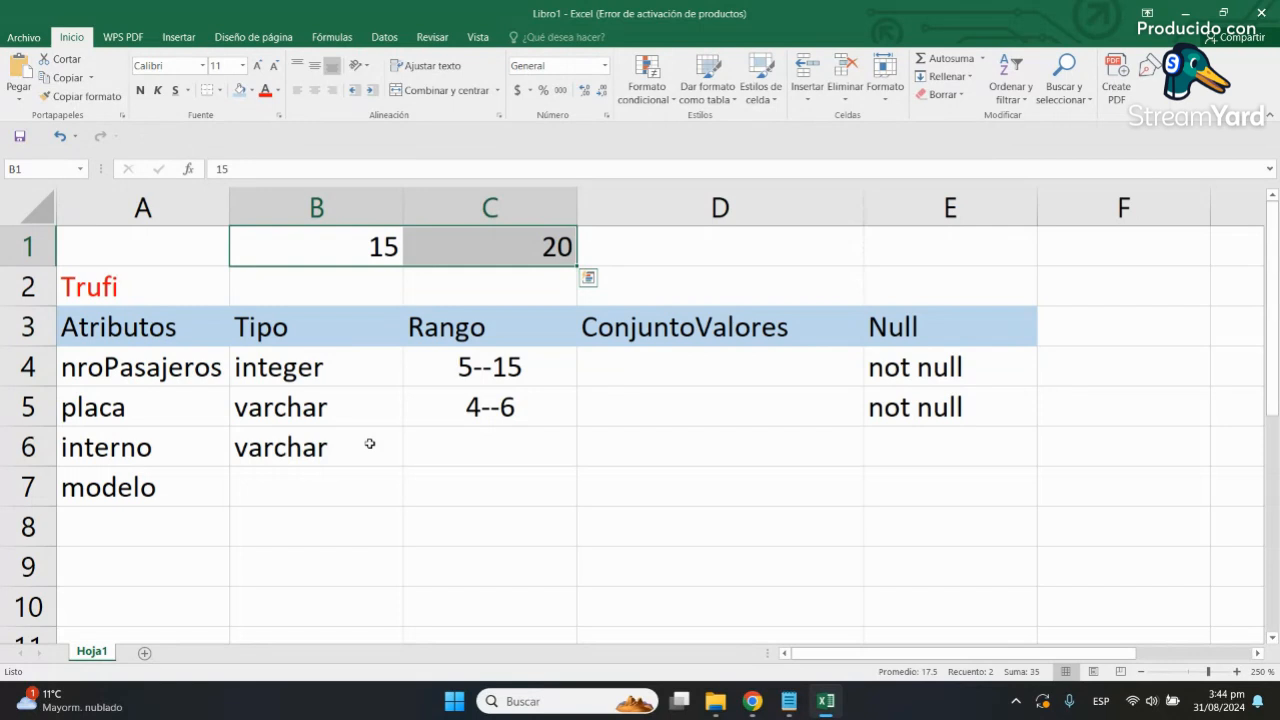
Step: Clear cell C1, enter 20 in cell D1 instead, and dismiss the WPS Office advertisement
key(Right)
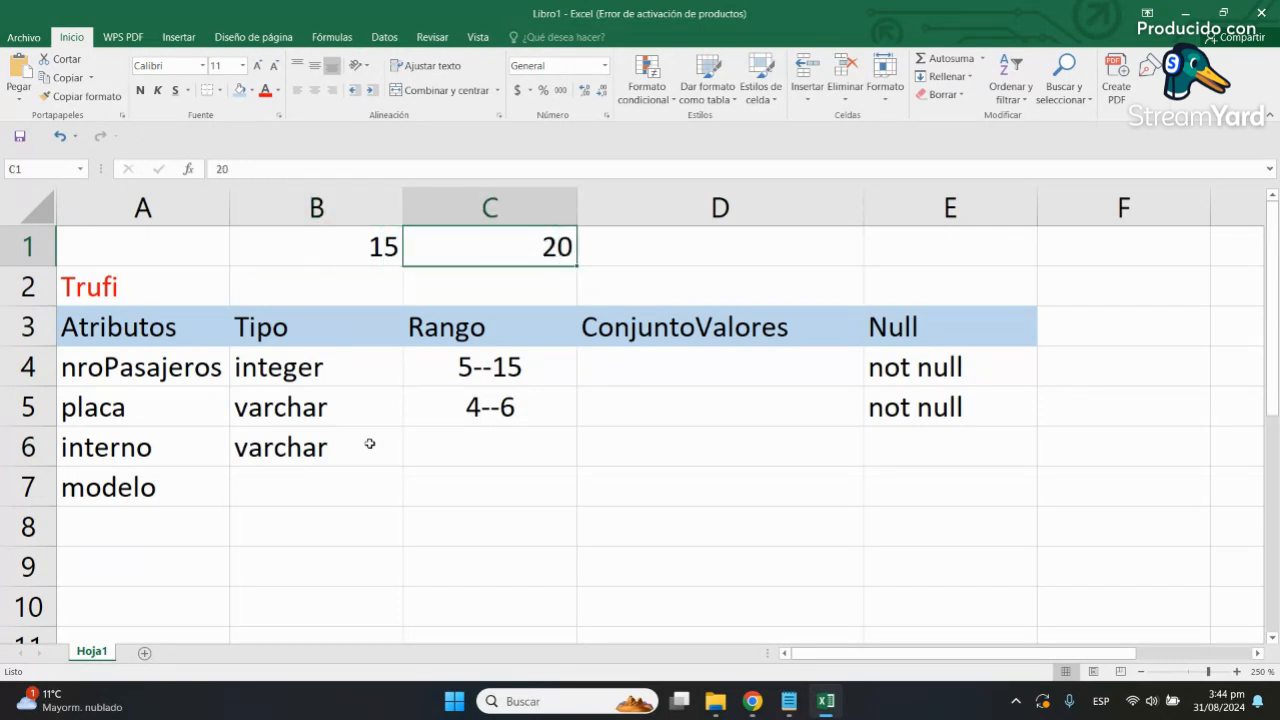
key(BackSpace)
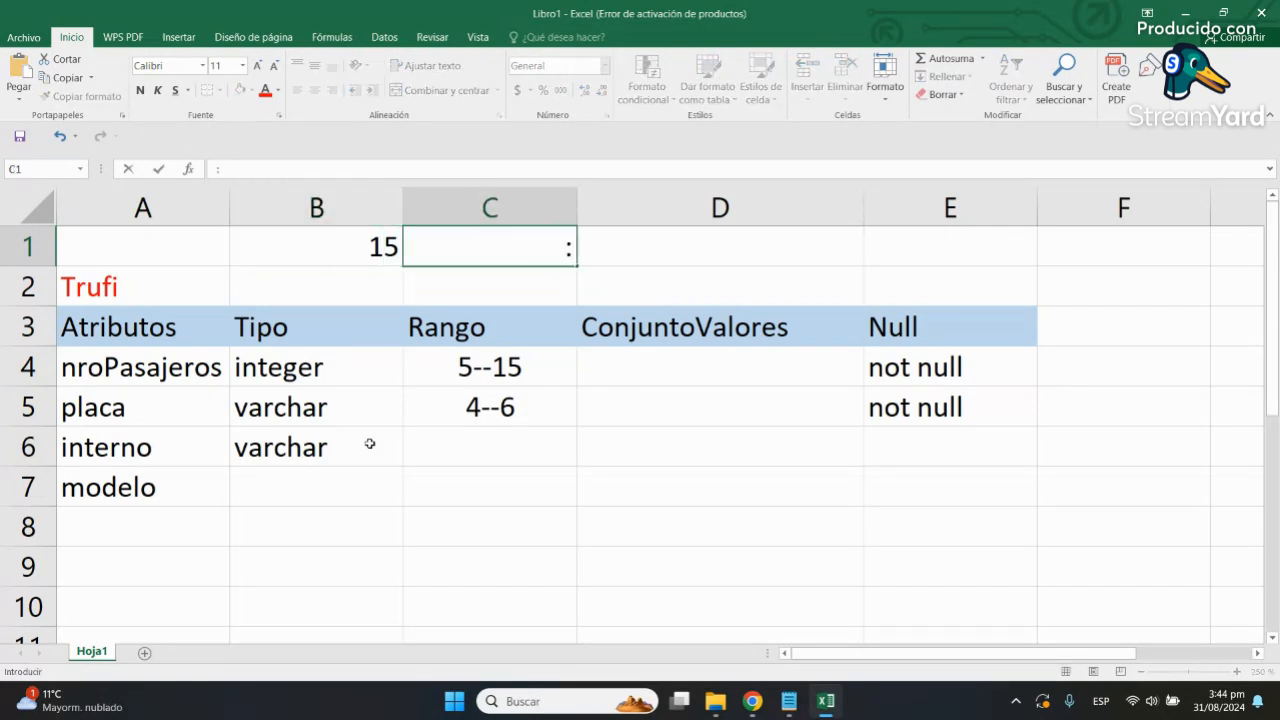
text(.:)
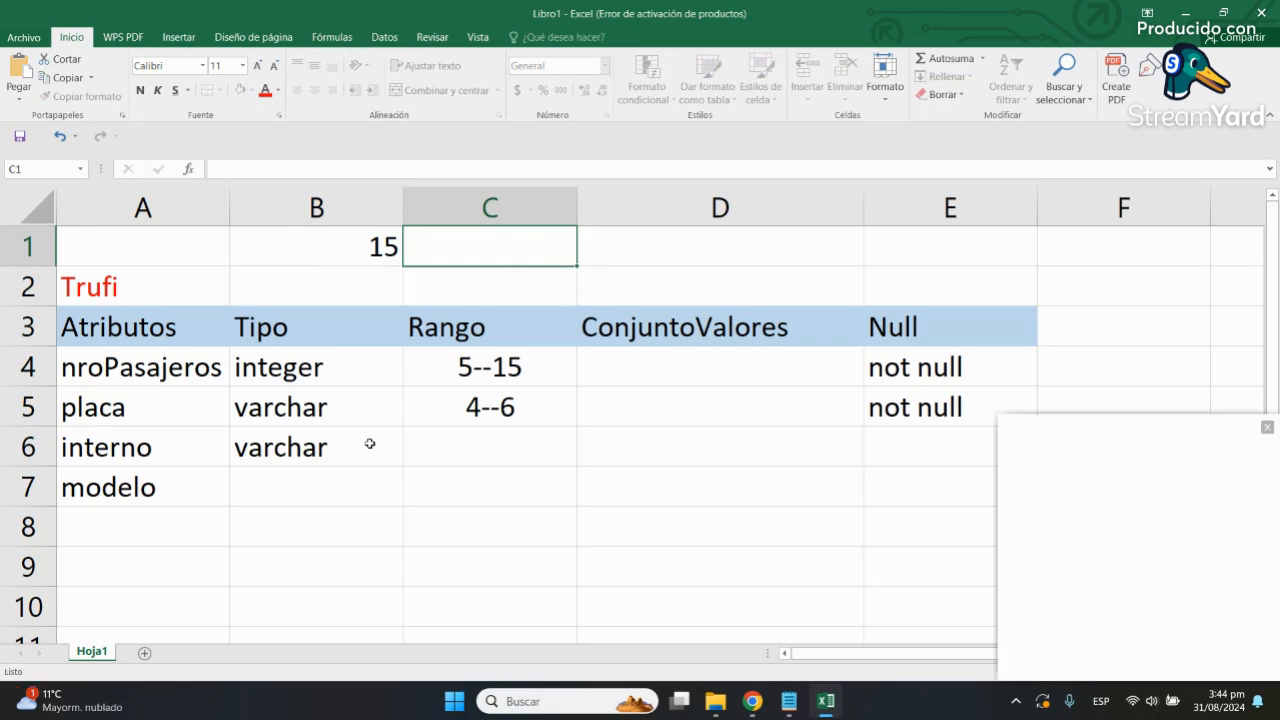
key(Tab)
text(20)
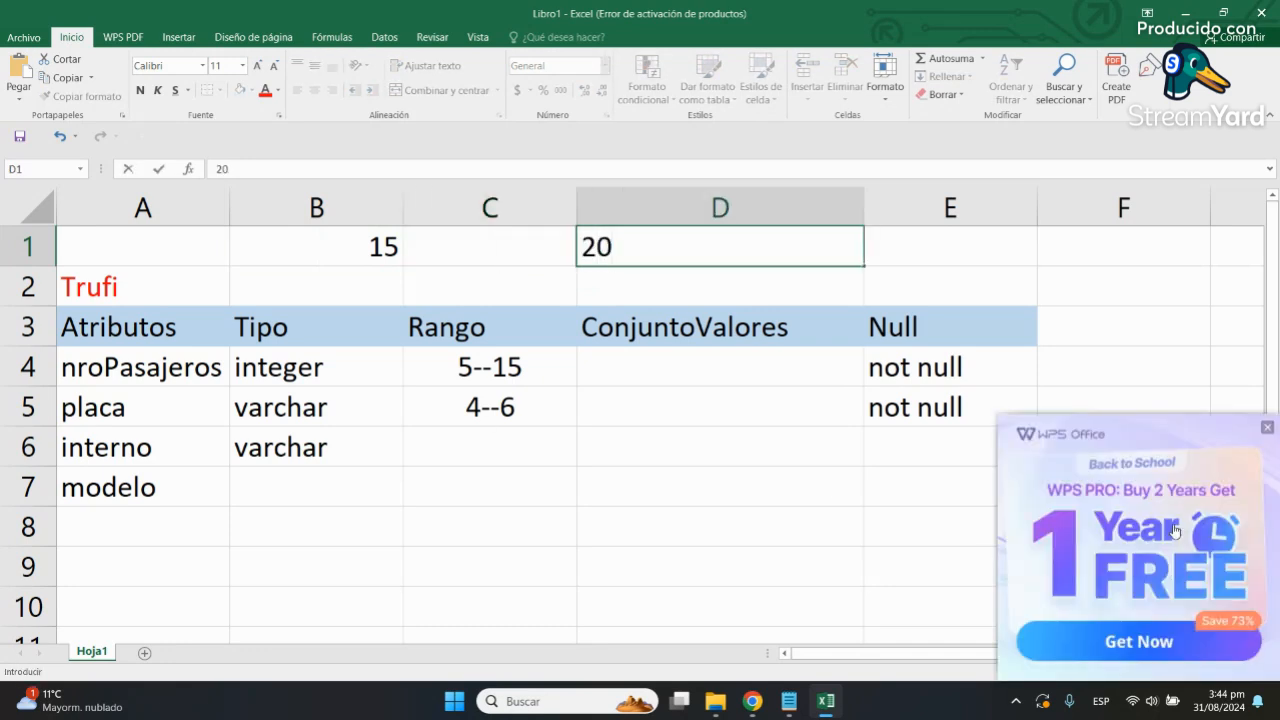
click(1268, 428)
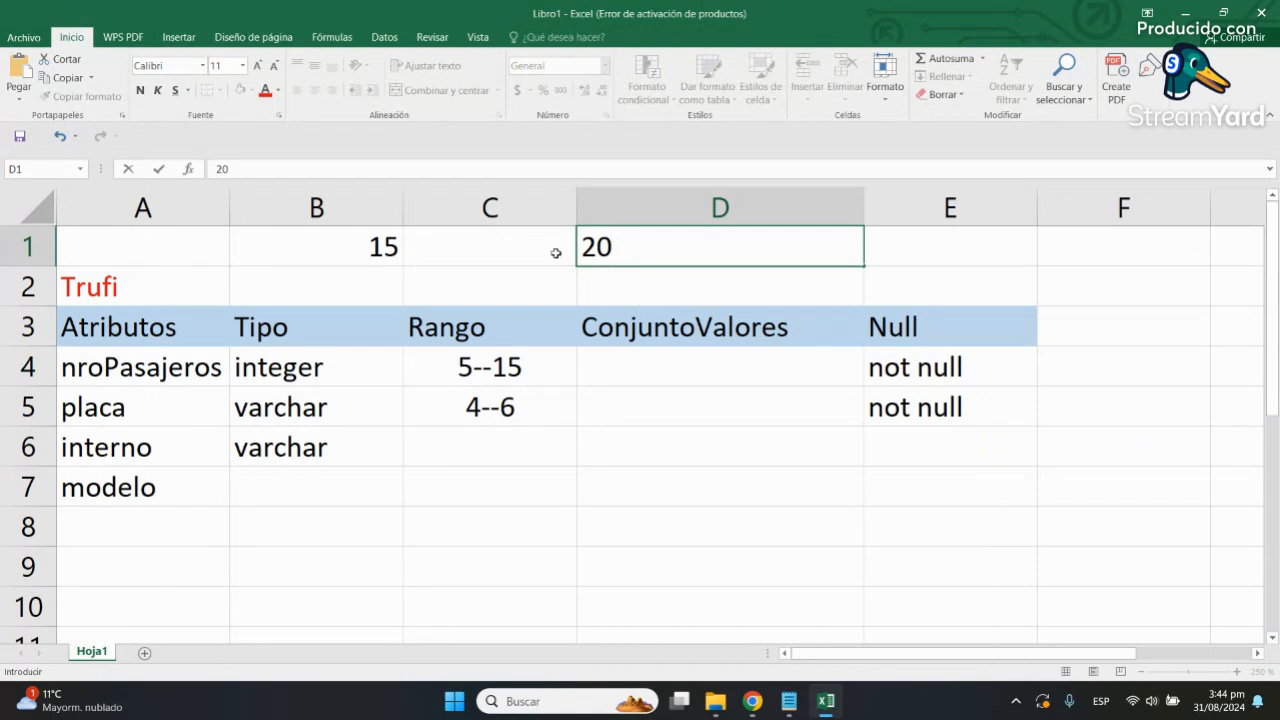
Step: Clear the sample numbers from cells B1 to D1
click(412, 250)
drag(370, 250, 714, 253)
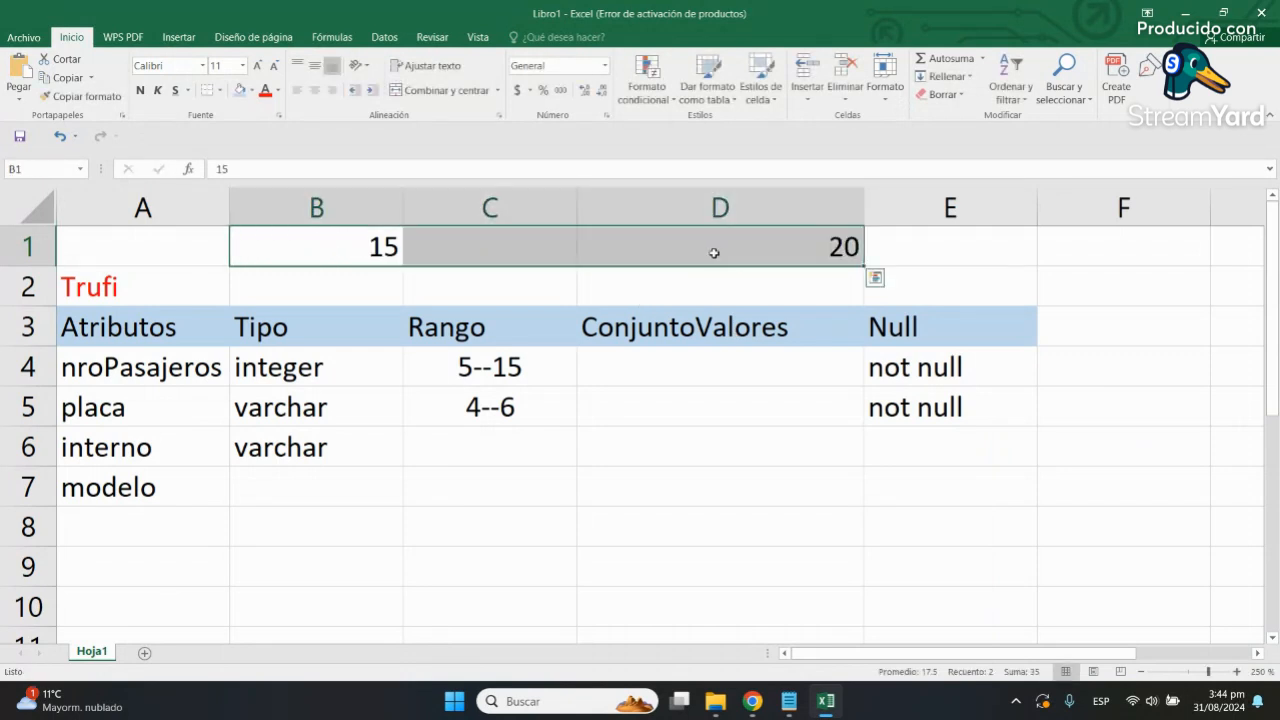
key(Delete)
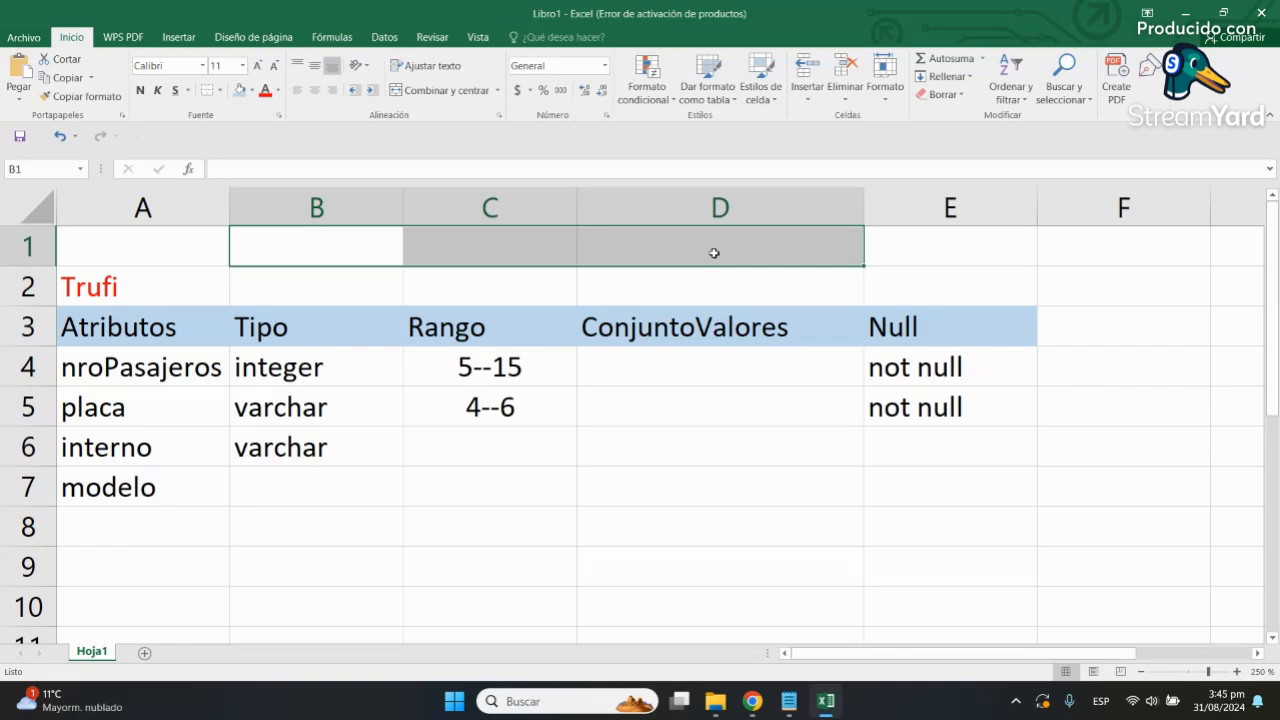
Step: Compare the types assigned to nroPasajeros, placa and interno by highlighting each attribute together with its type
click(342, 440)
click(116, 441)
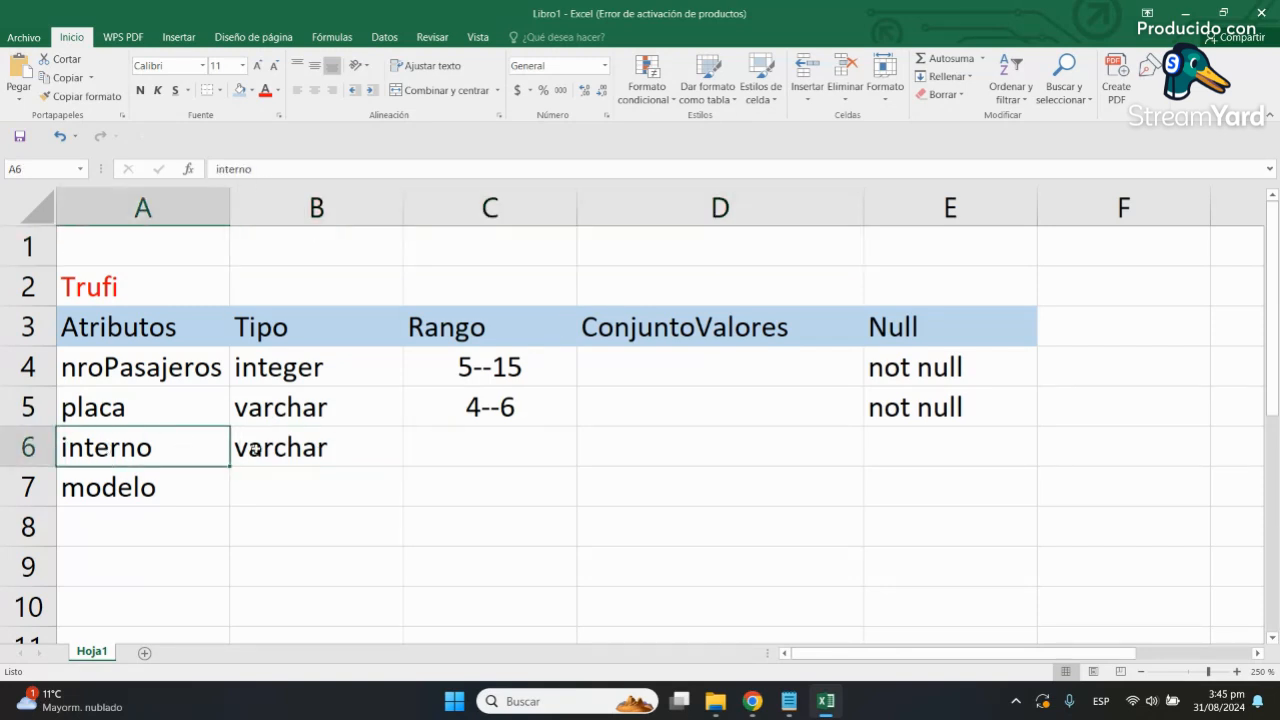
shift+click(255, 450)
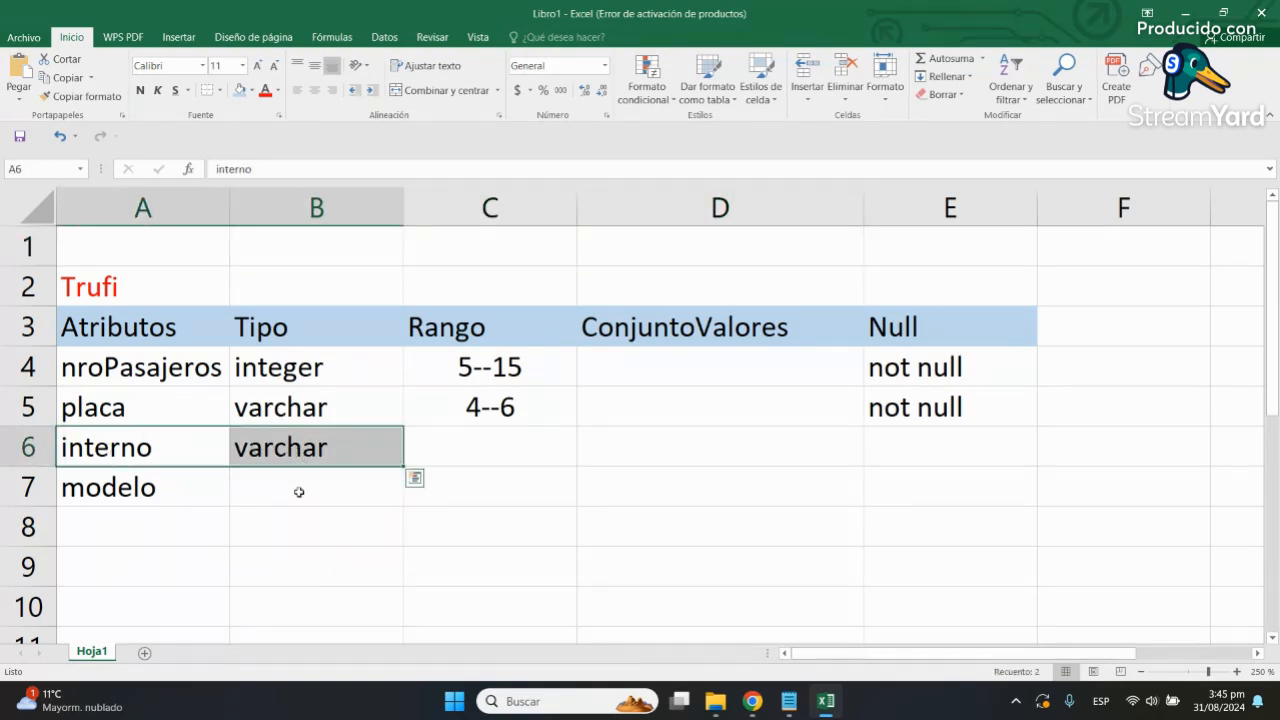
click(299, 492)
drag(95, 406, 295, 427)
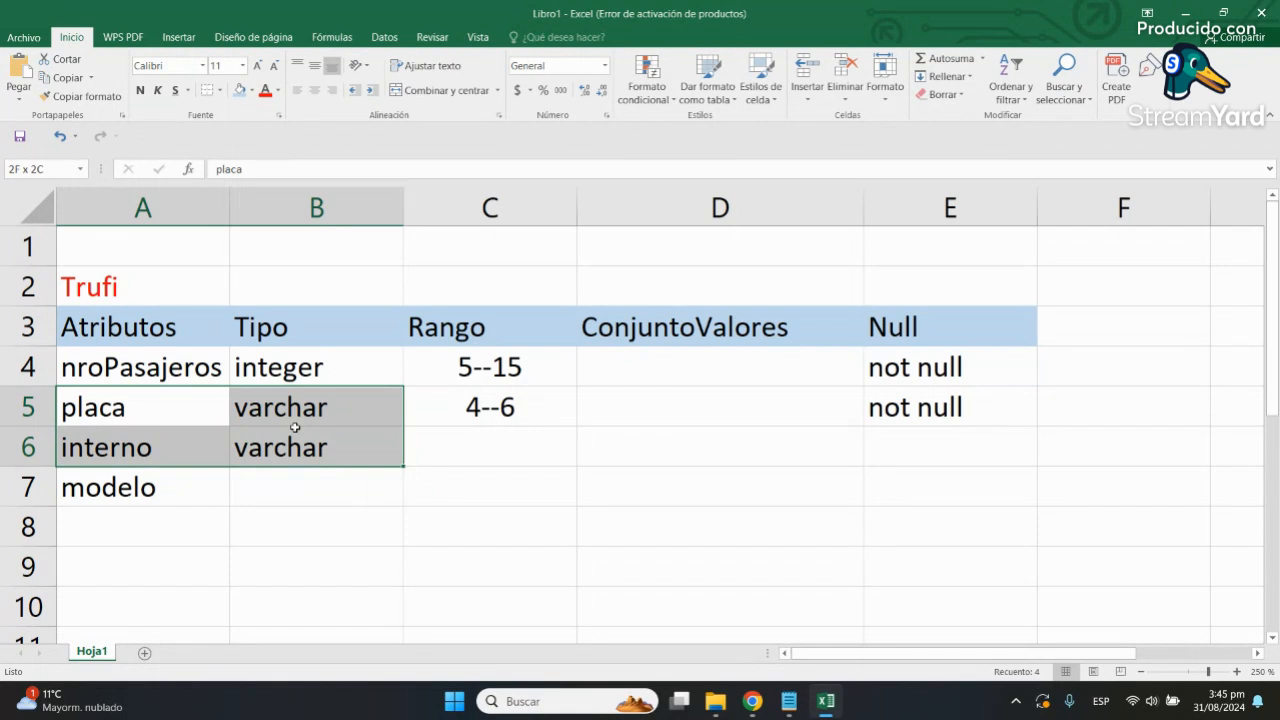
click(178, 378)
shift+click(308, 370)
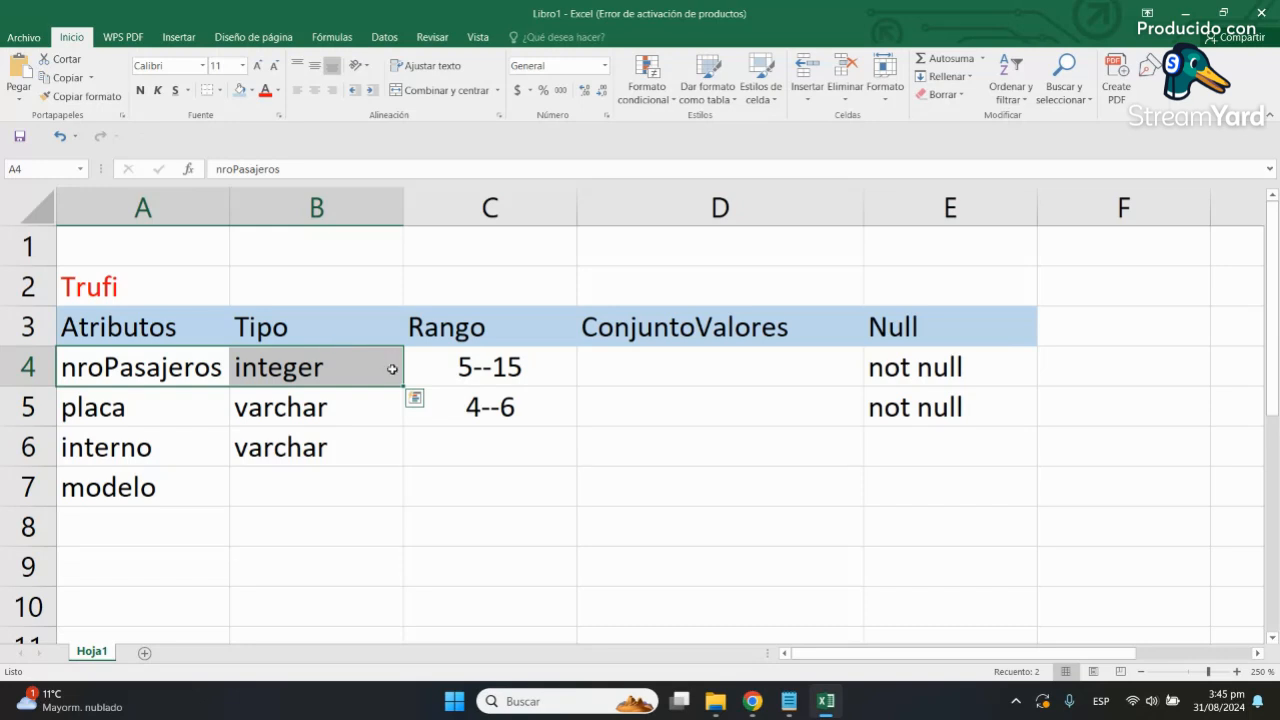
click(350, 443)
click(341, 373)
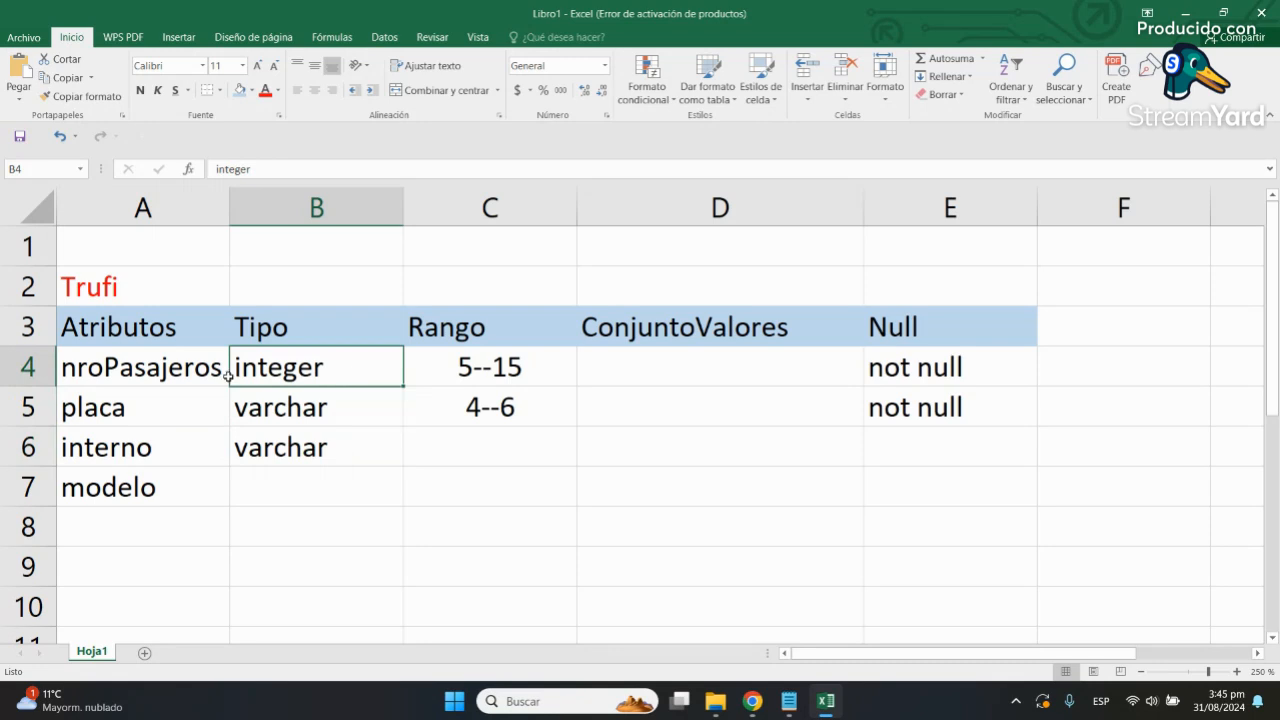
drag(237, 372, 200, 370)
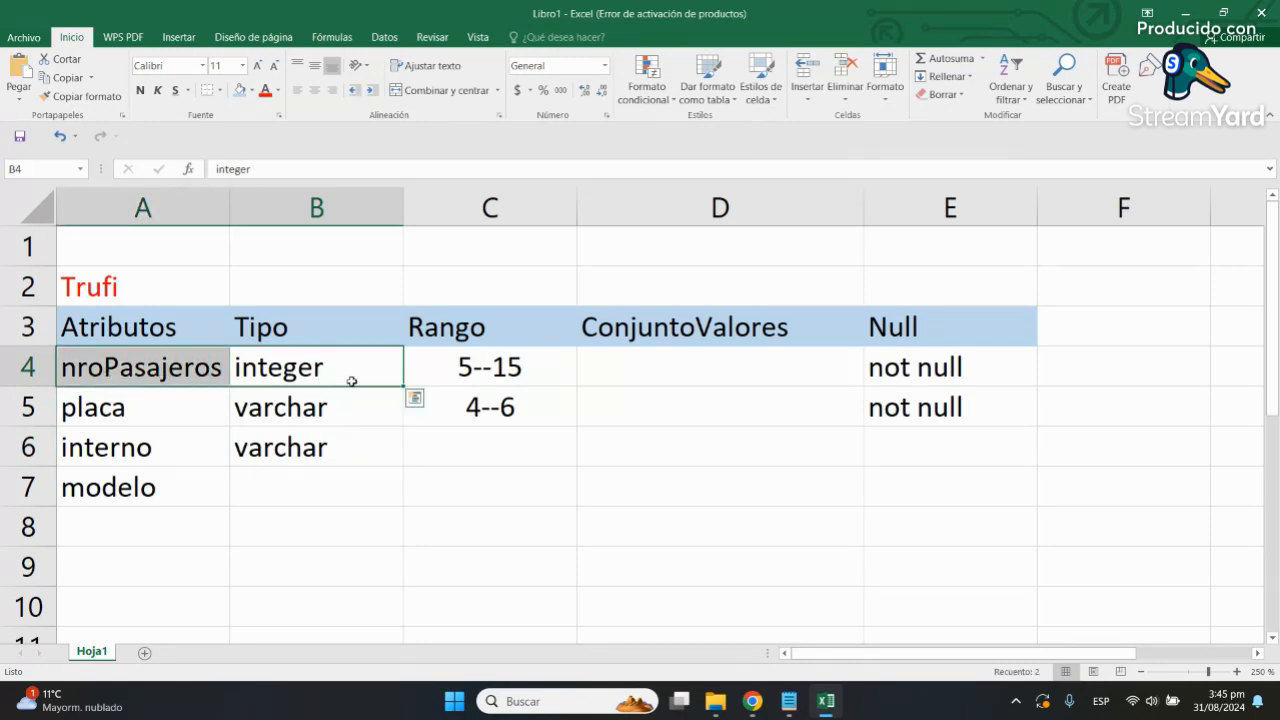
click(320, 450)
drag(150, 452, 316, 453)
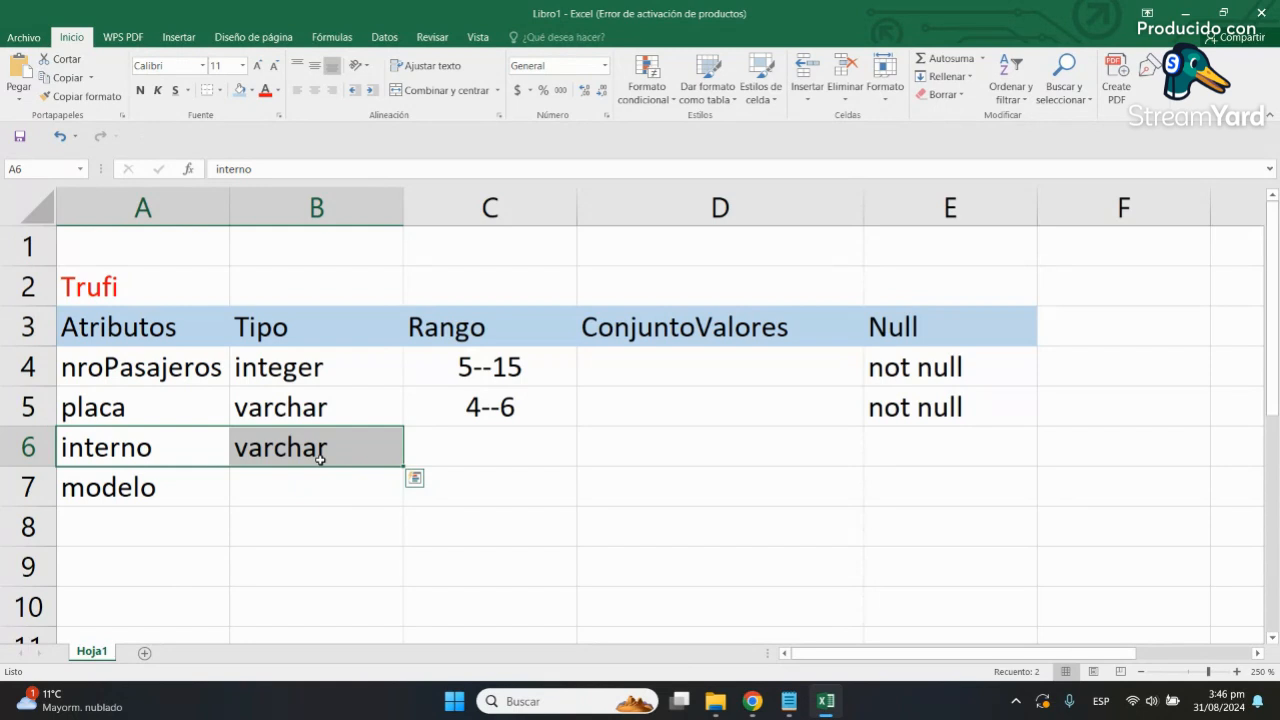
click(316, 481)
click(302, 450)
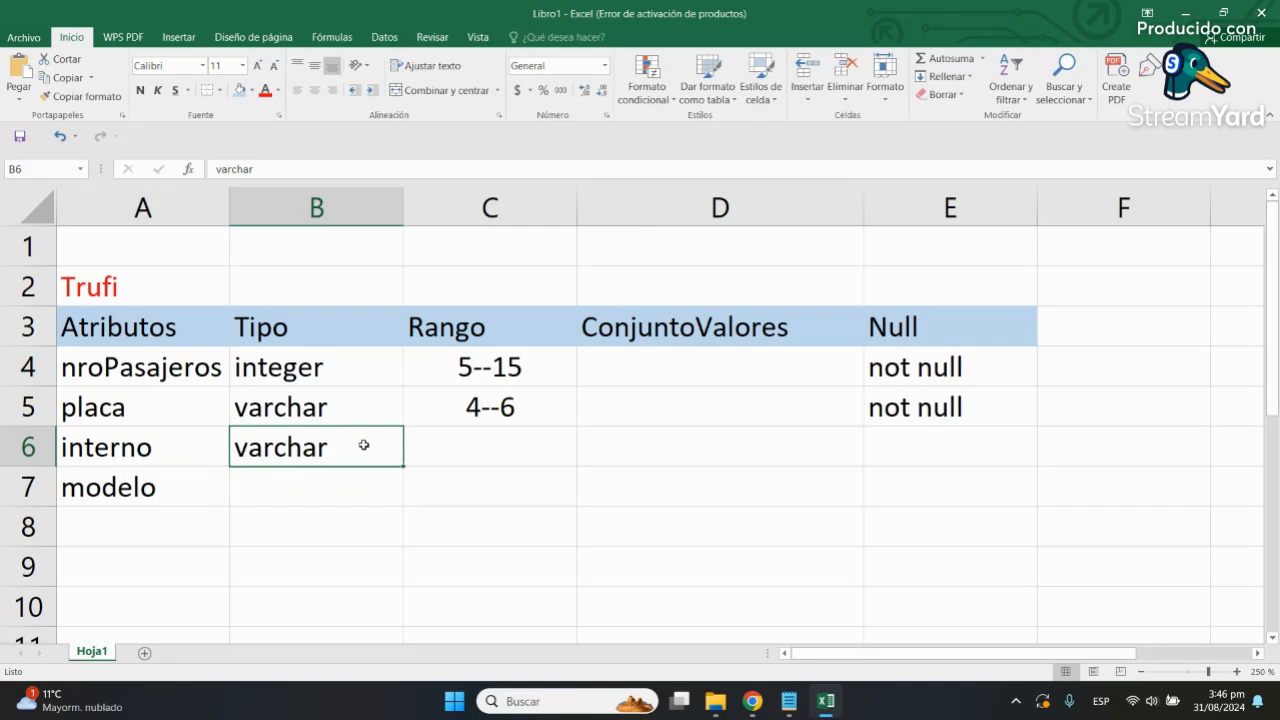
Step: Enter the interno range as 1--3 in cell C6
click(453, 460)
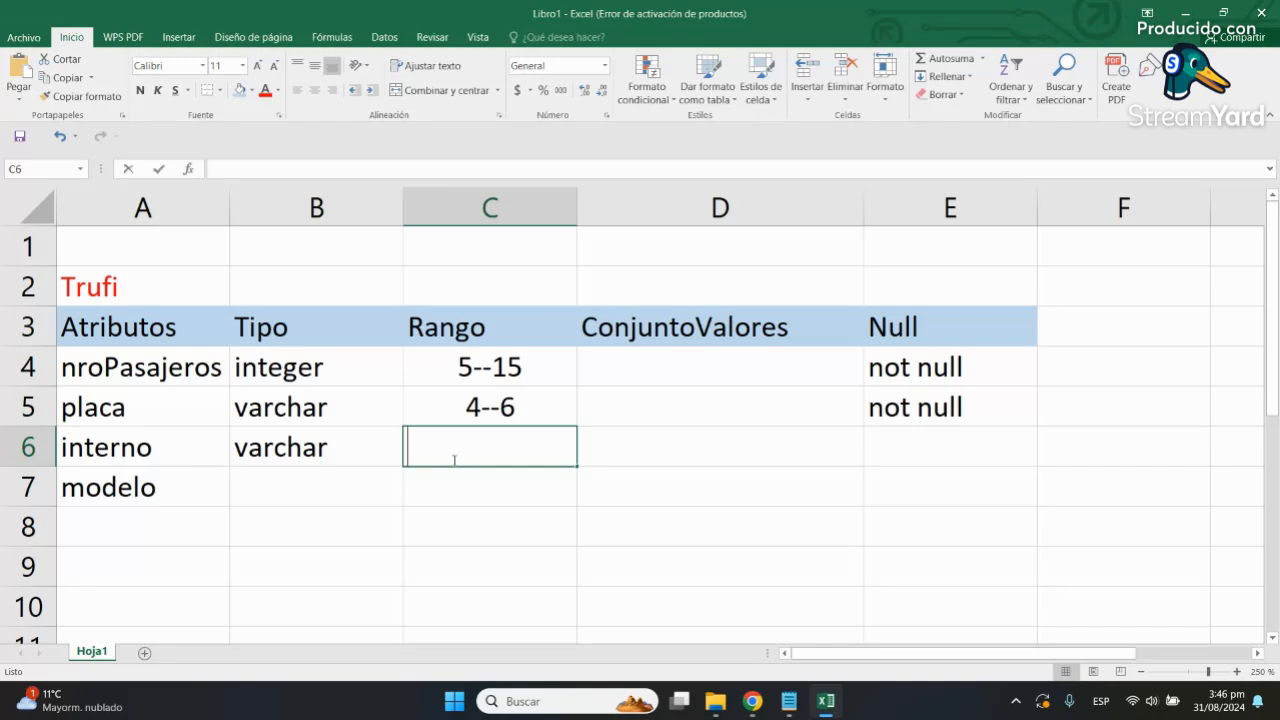
text(1--3)
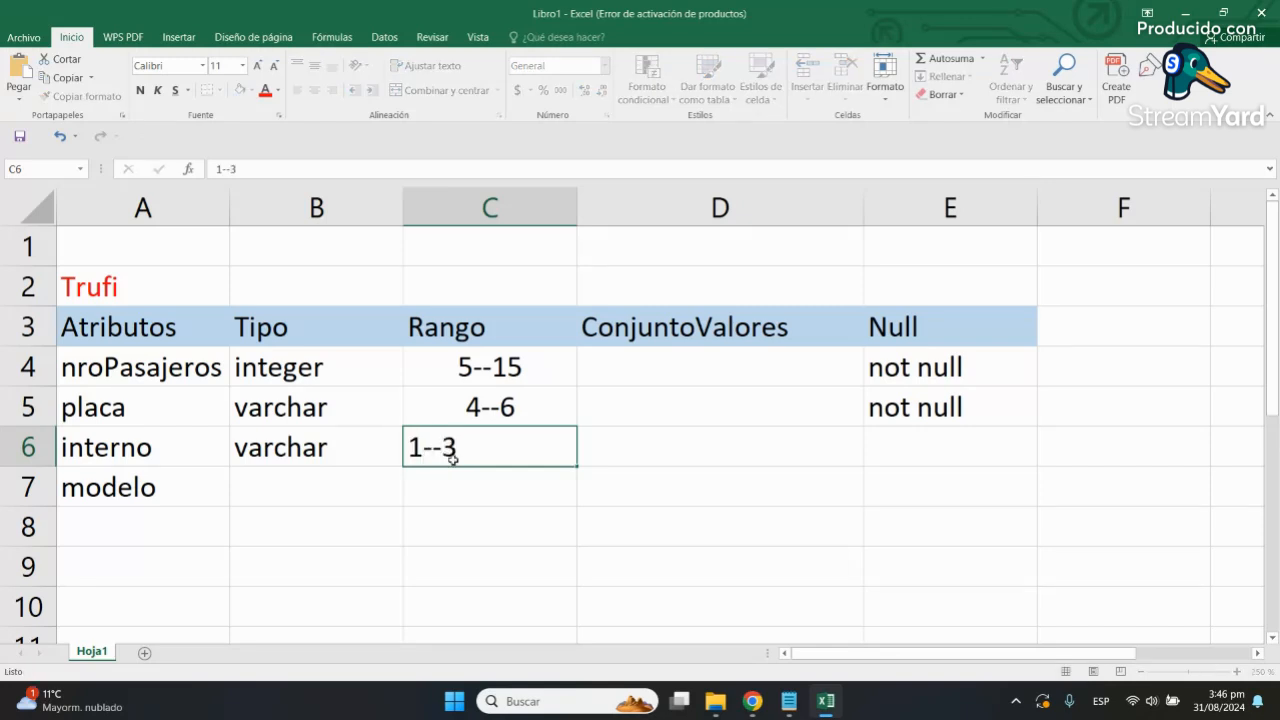
Step: Center the 1--3 range of the interno attribute in cell C6
key(Return)
click(452, 452)
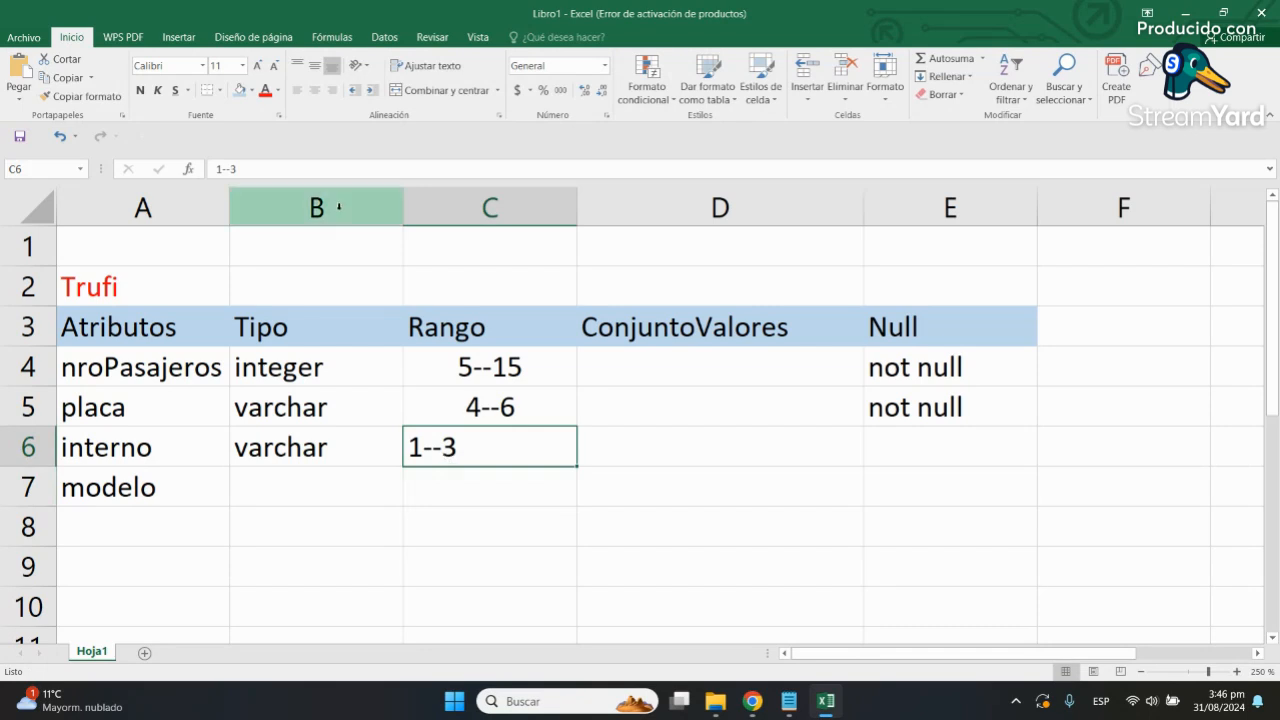
click(314, 89)
click(610, 470)
click(520, 442)
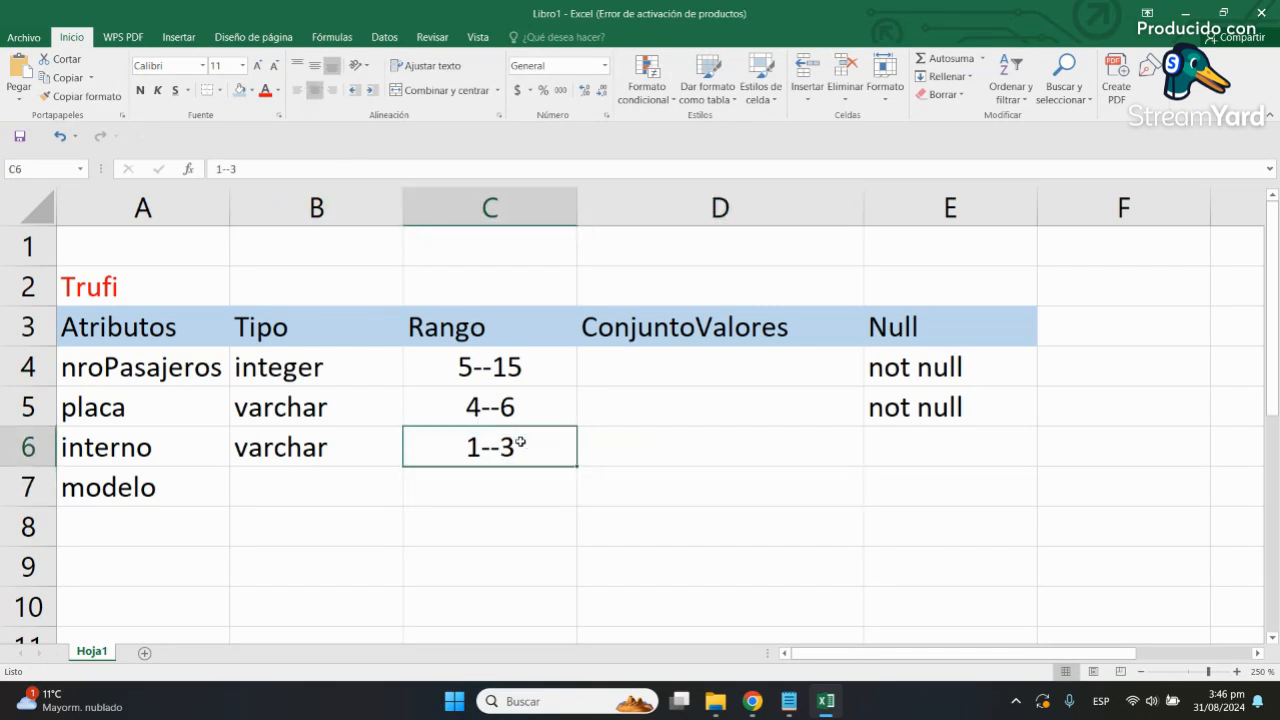
Step: Mark the interno attribute as not null in cell E6, leaving its ConjuntoValores cell empty
click(604, 451)
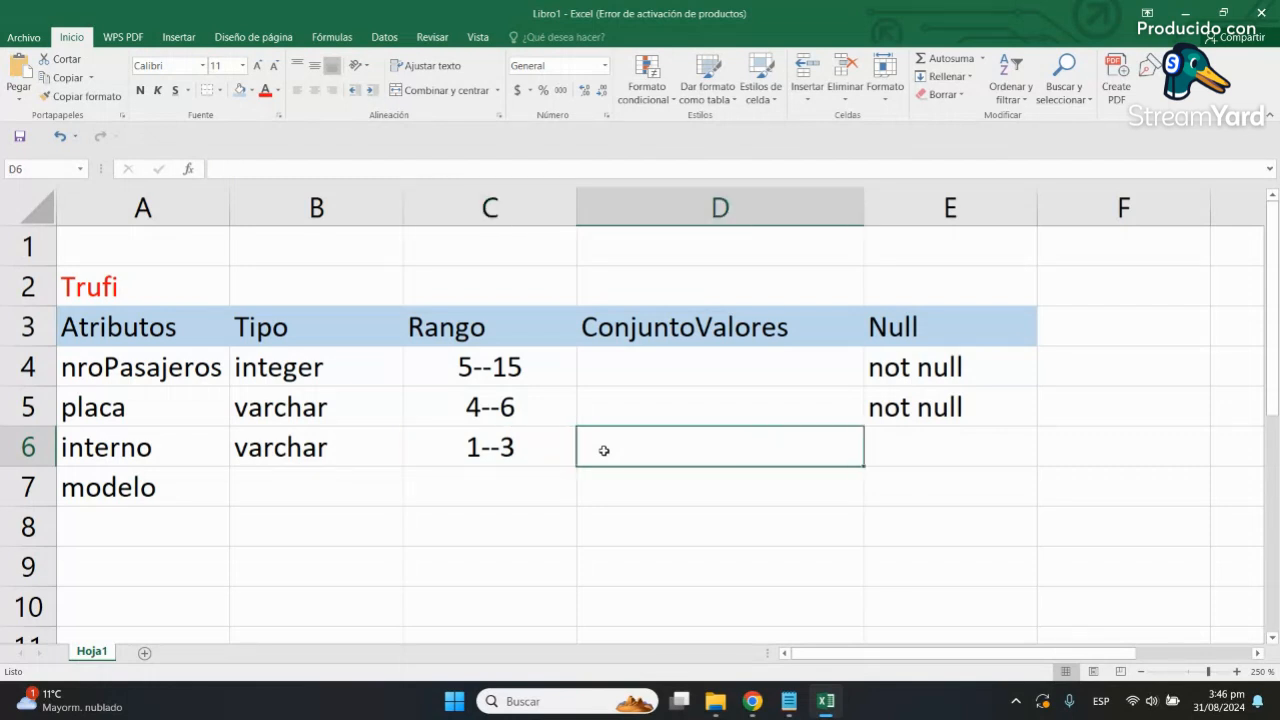
key(Tab)
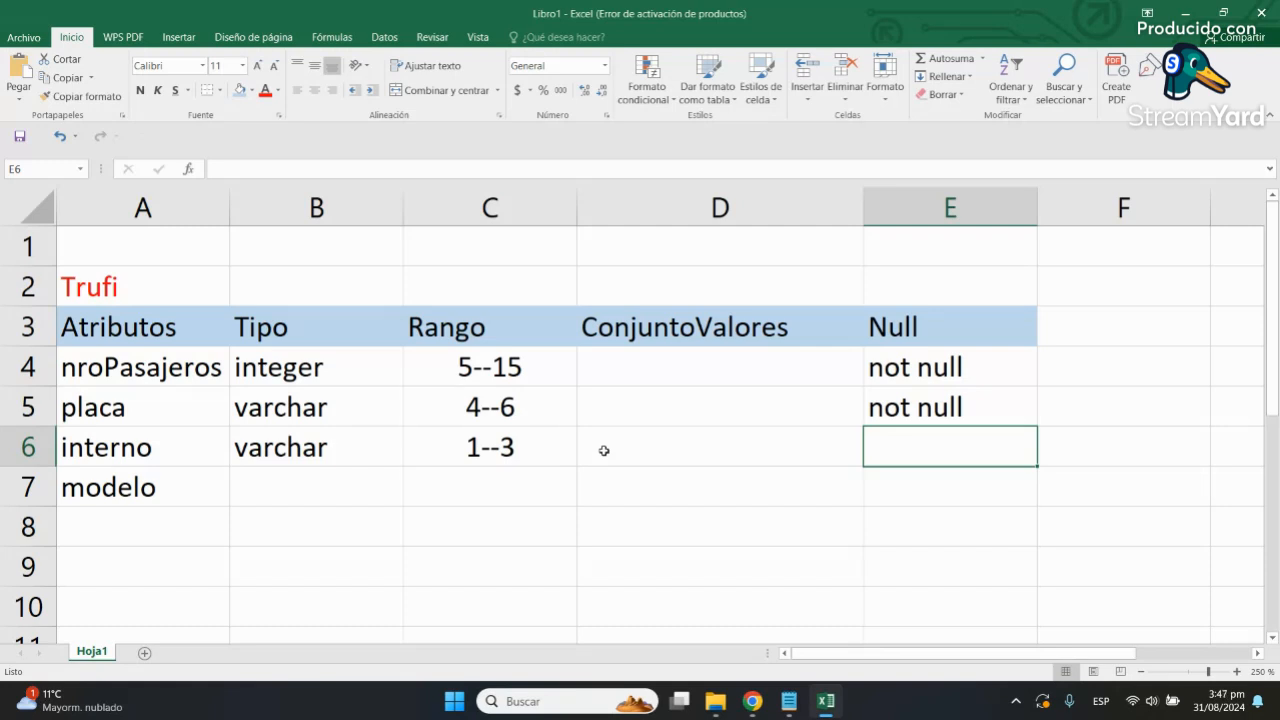
text(not null)
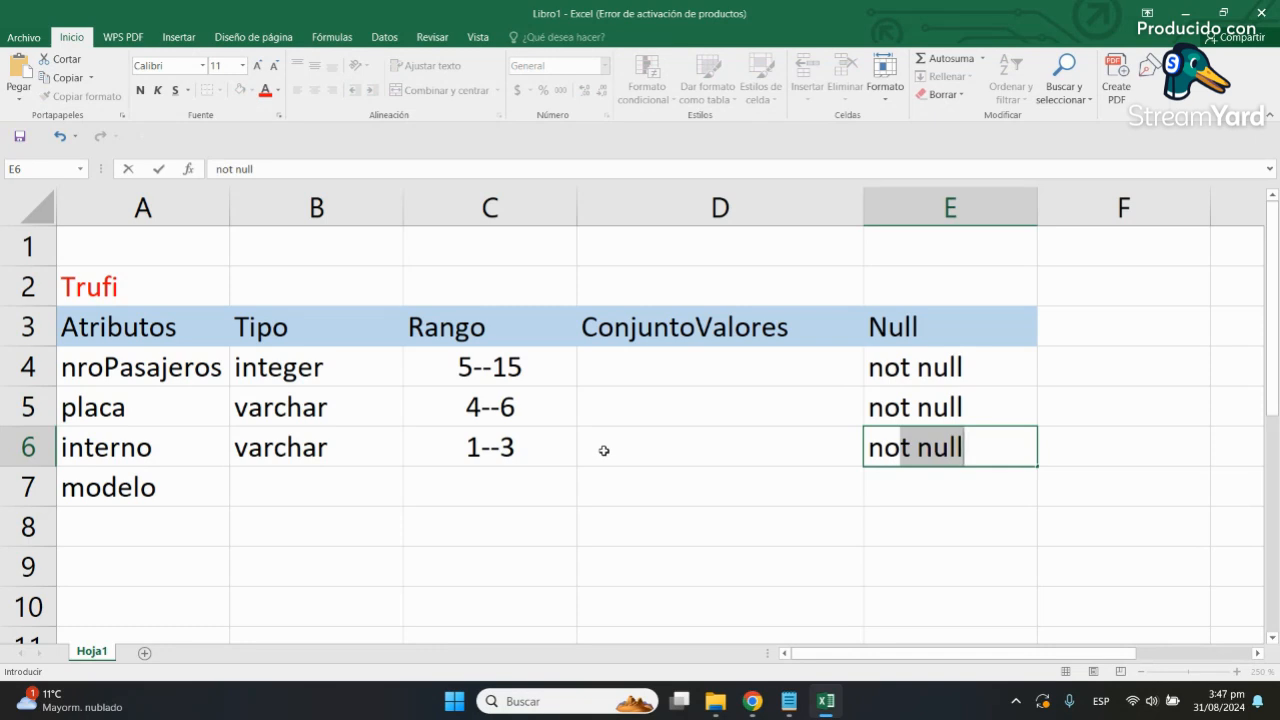
key(Return)
key(Up)
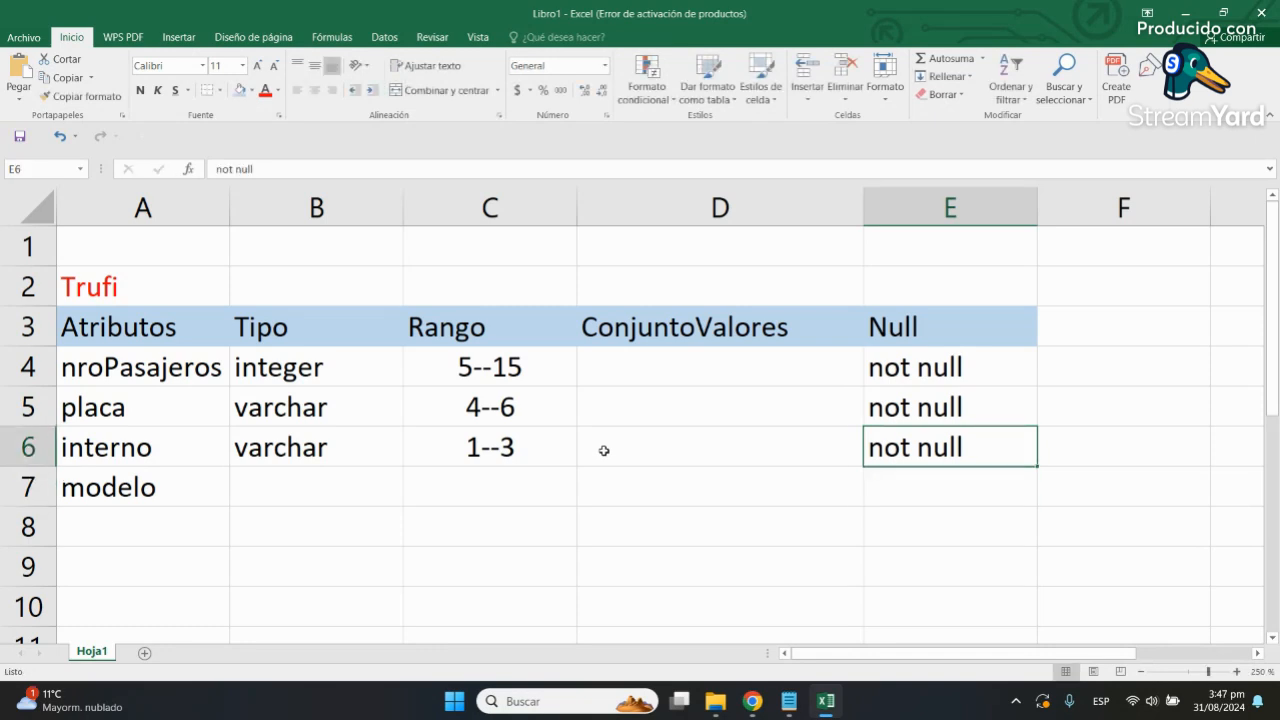
Step: Set the type of the modelo attribute to varchar in cell B7
key(Left)
key(Left)
key(Left)
key(Left)
key(Down)
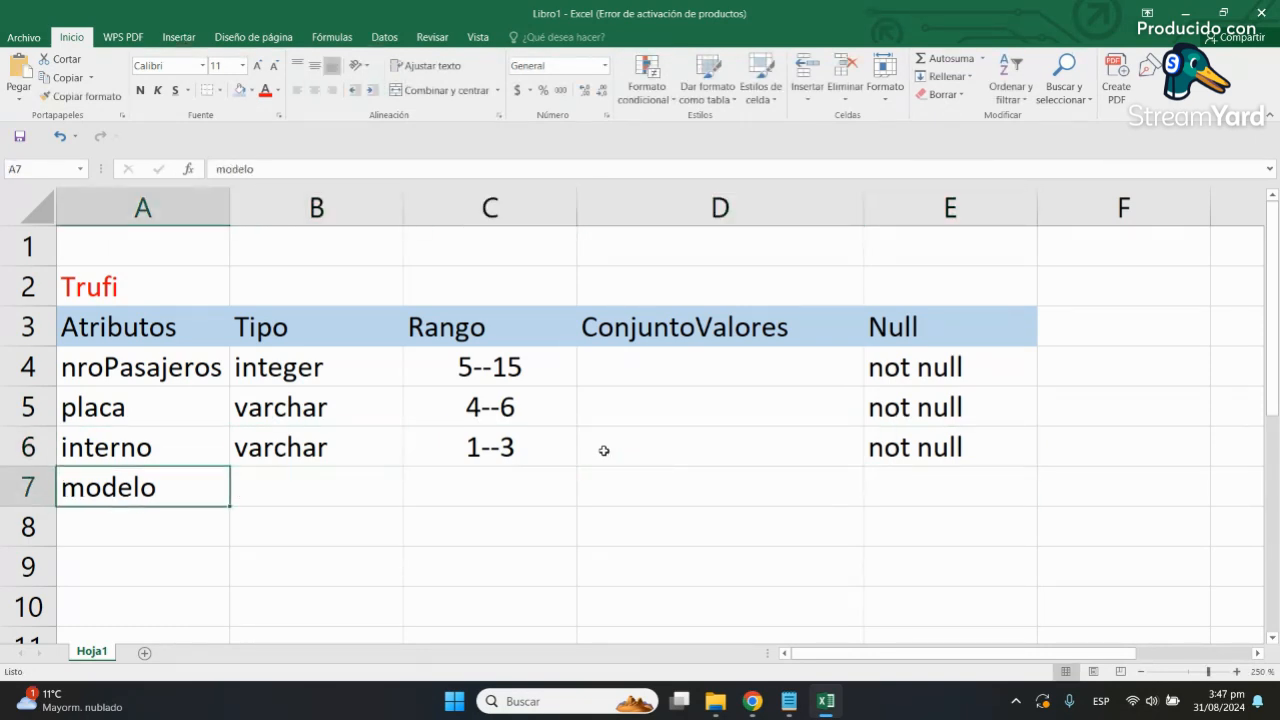
key(Right)
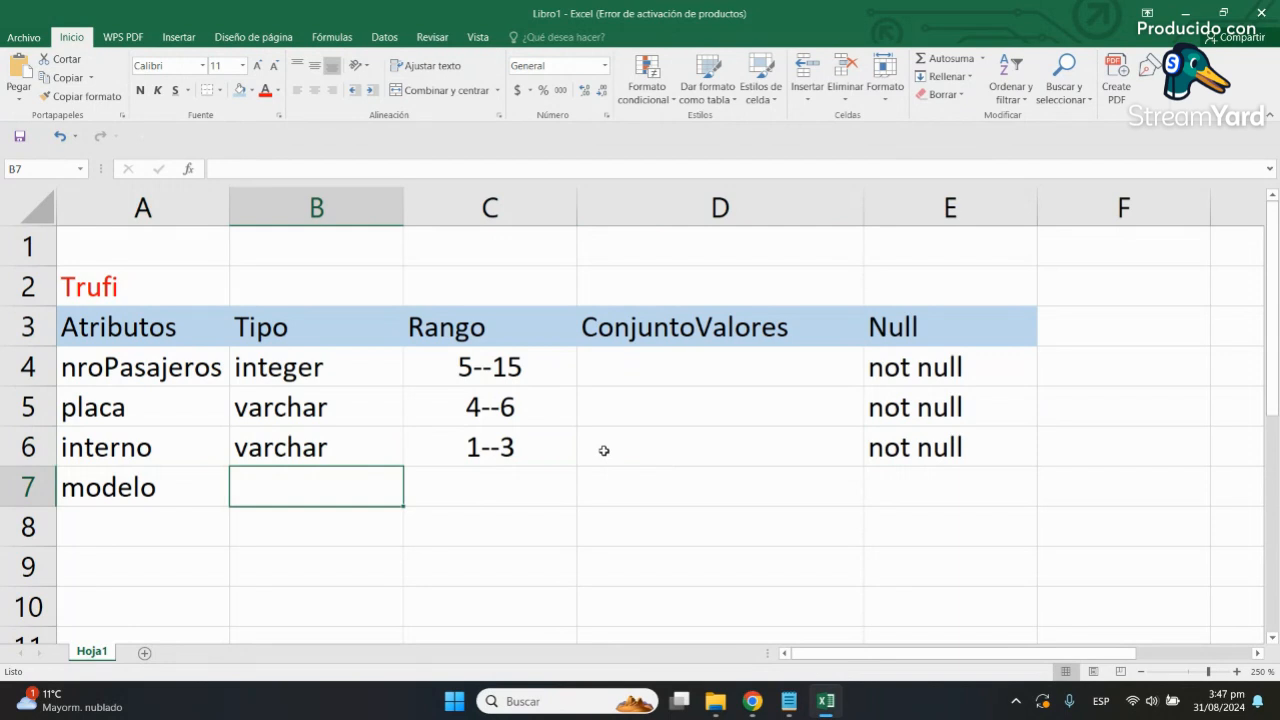
text(varc)
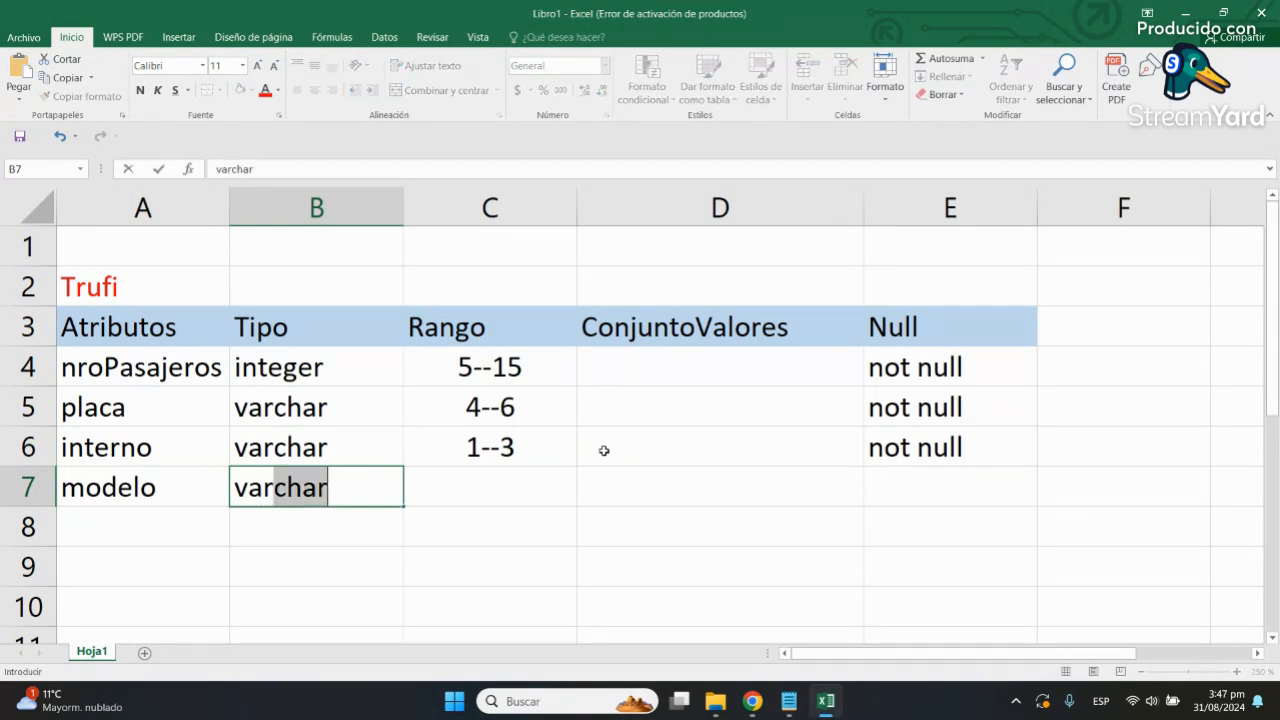
key(Return)
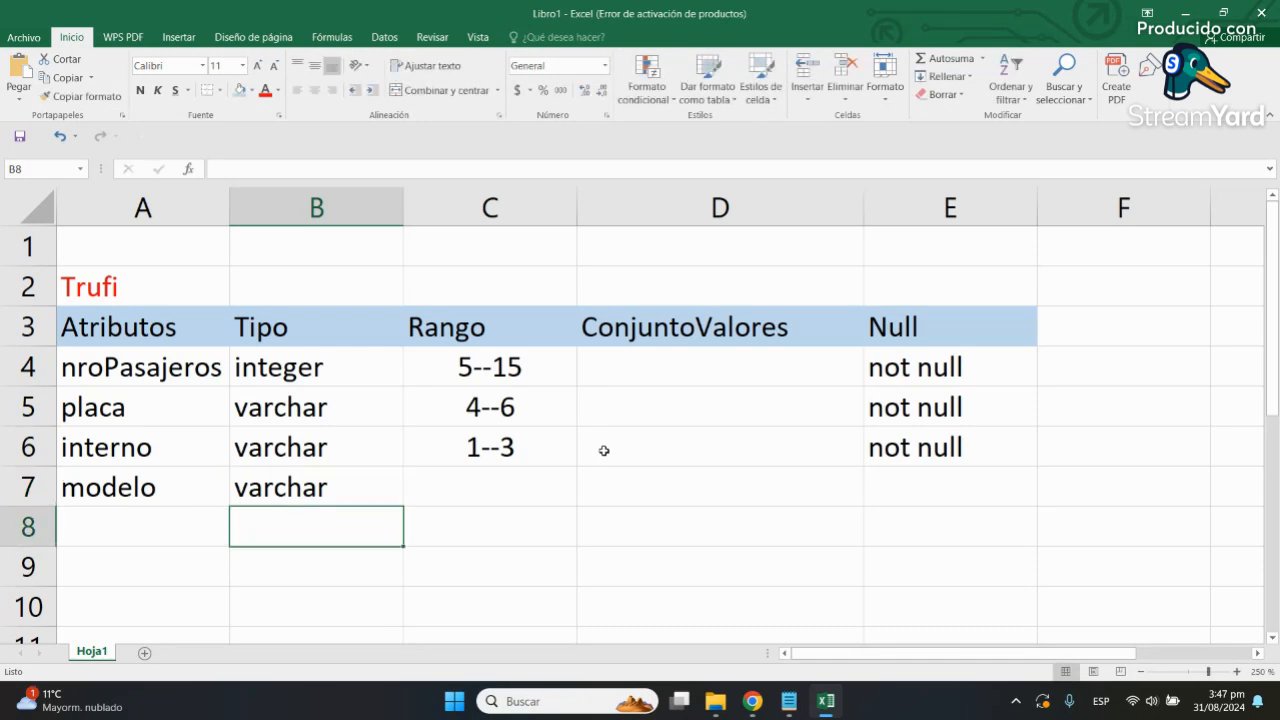
Step: Start the modelo attribute's range in cell C7 with 5--
key(Up)
key(Right)
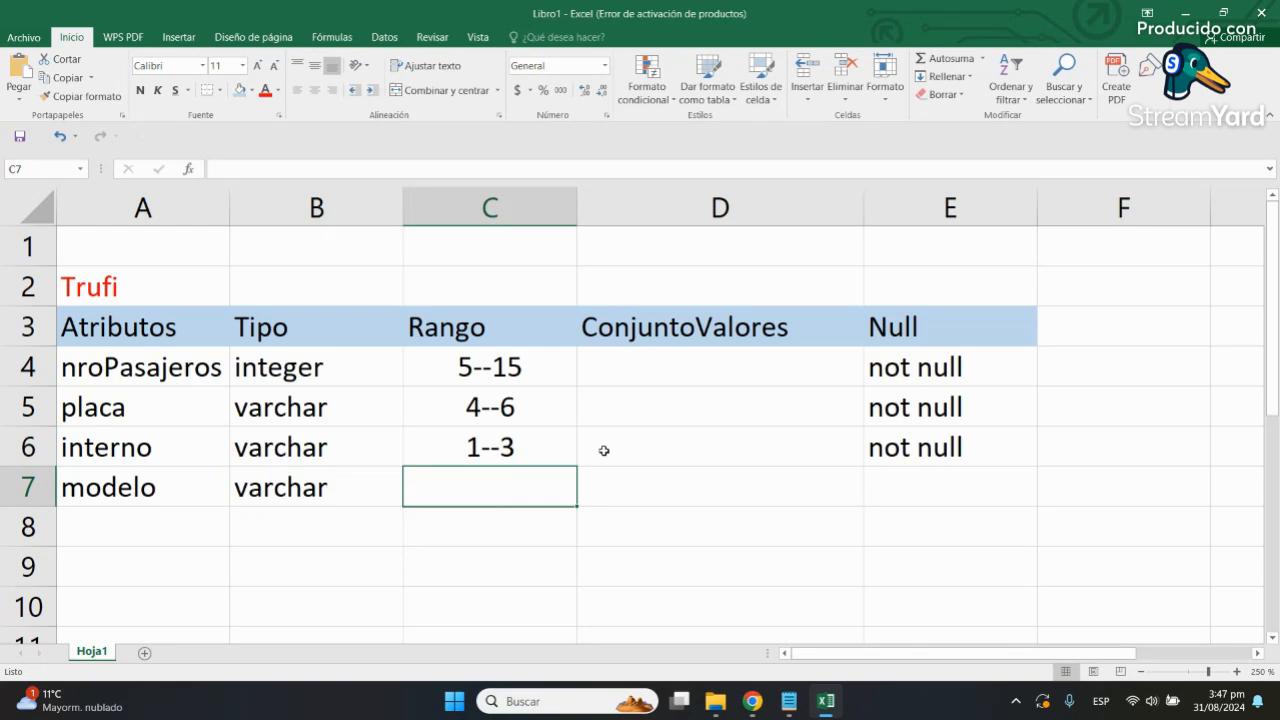
text(5--)
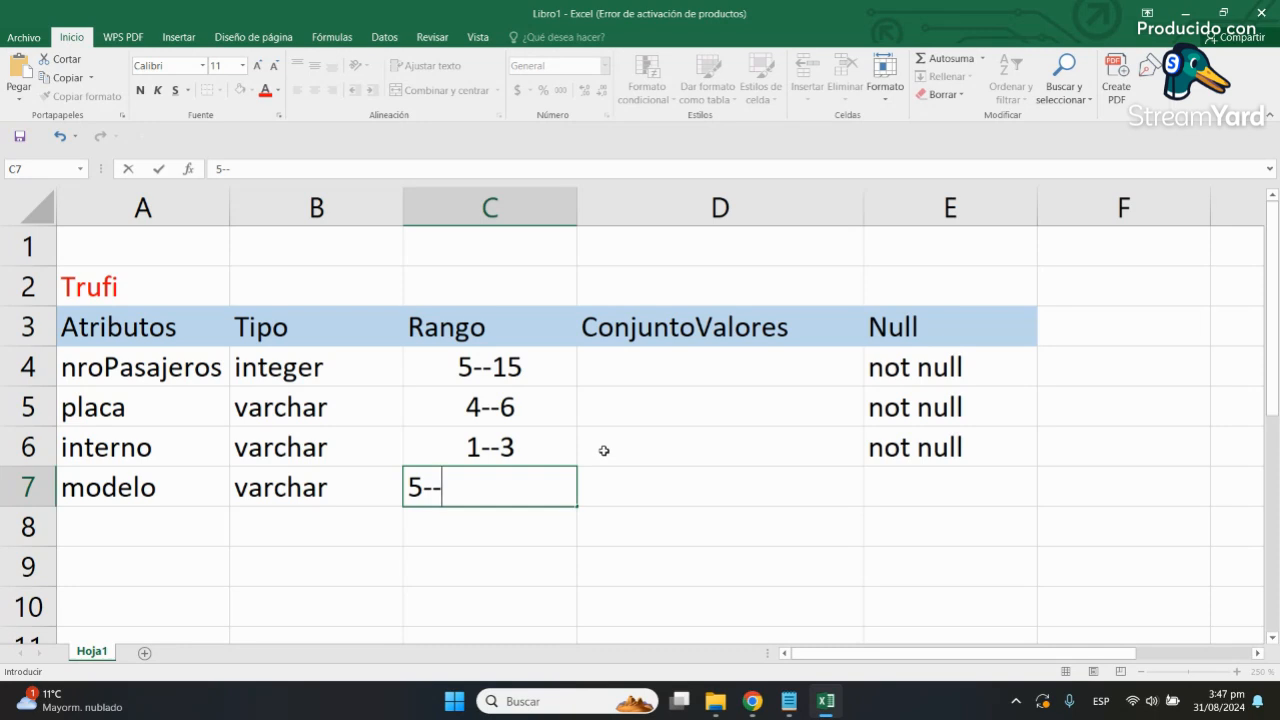
Step: Replace the attribute name modelo in cell A7 with color
key(Left)
key(Left)
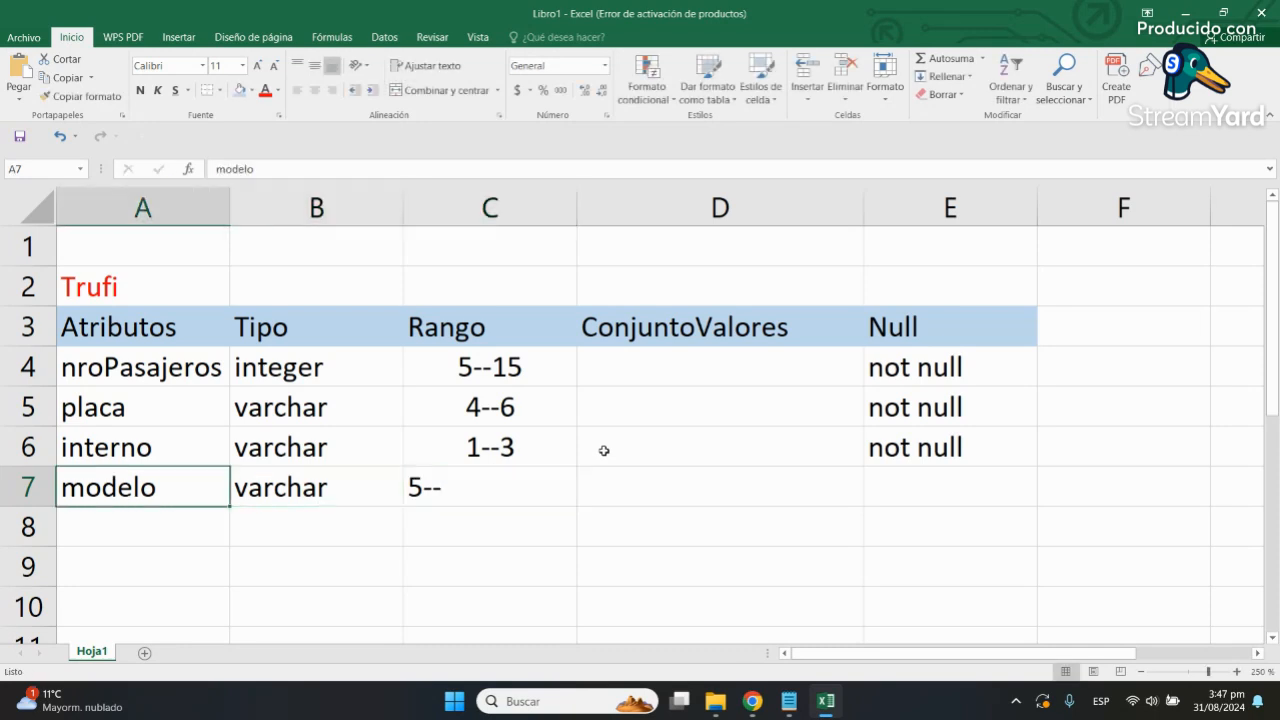
text(color)
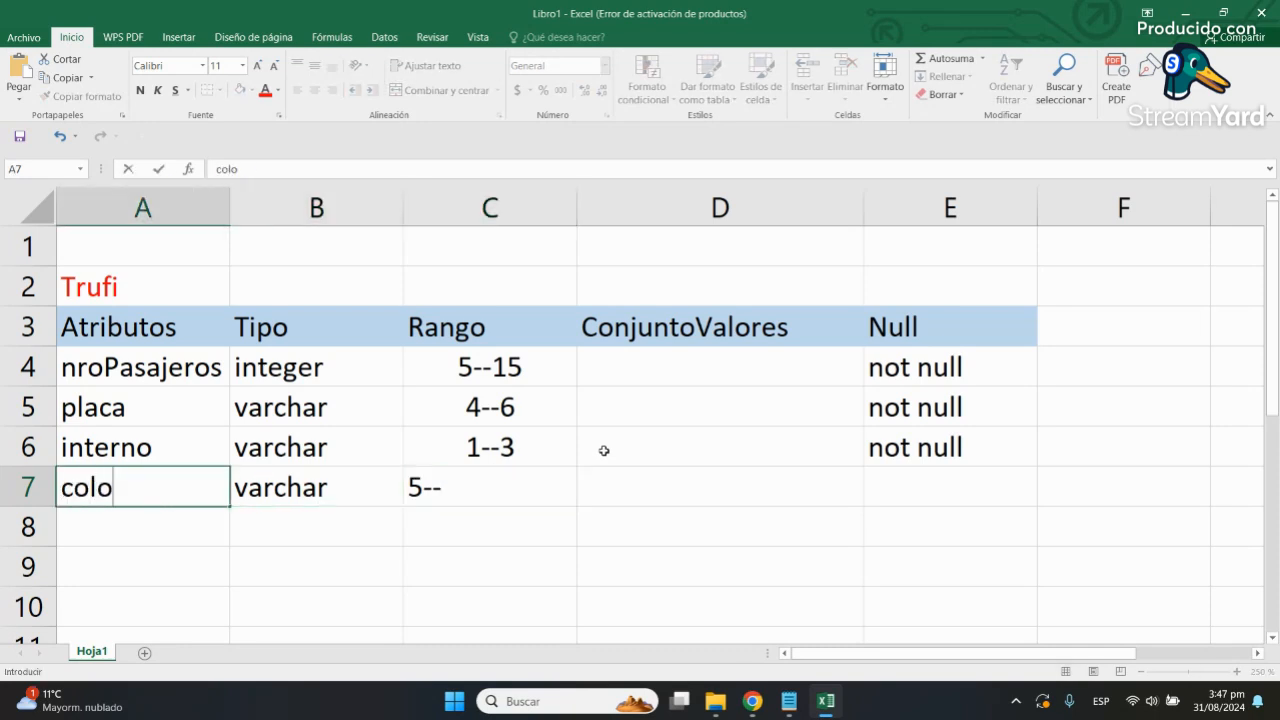
key(Return)
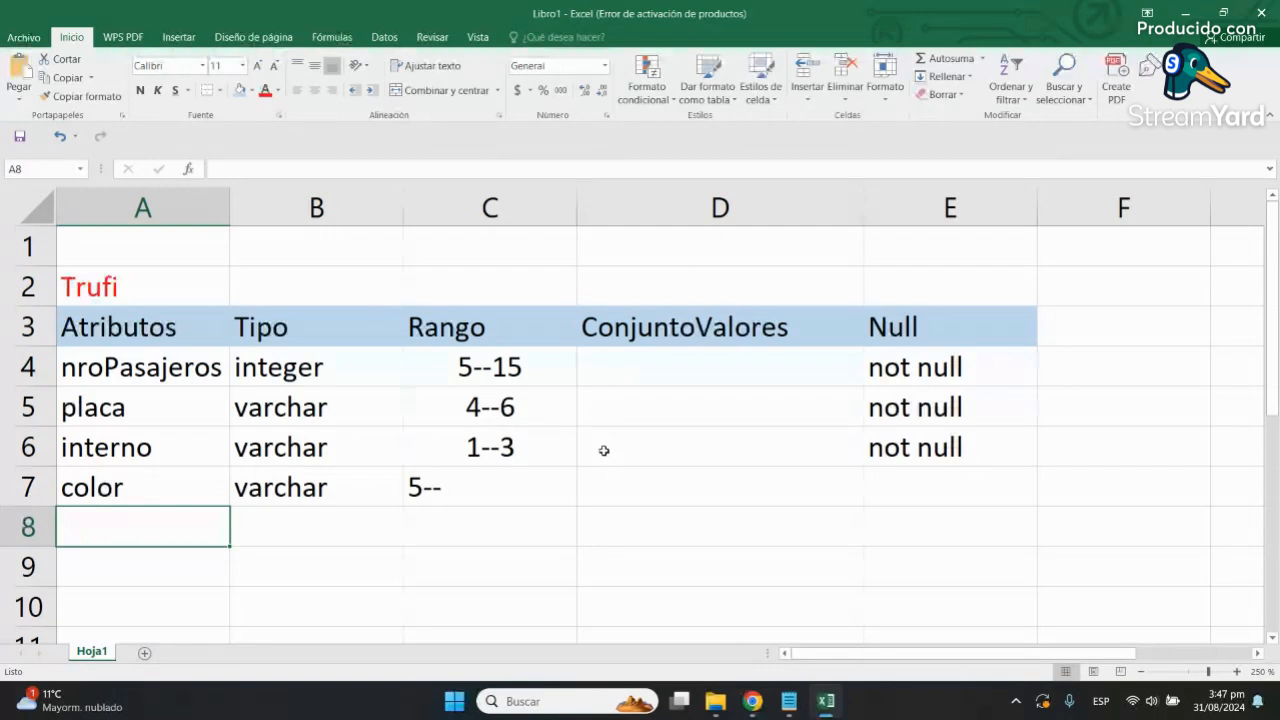
Step: Change the color attribute's range in cell C7 to 3--15
key(Up)
key(Right)
key(Right)
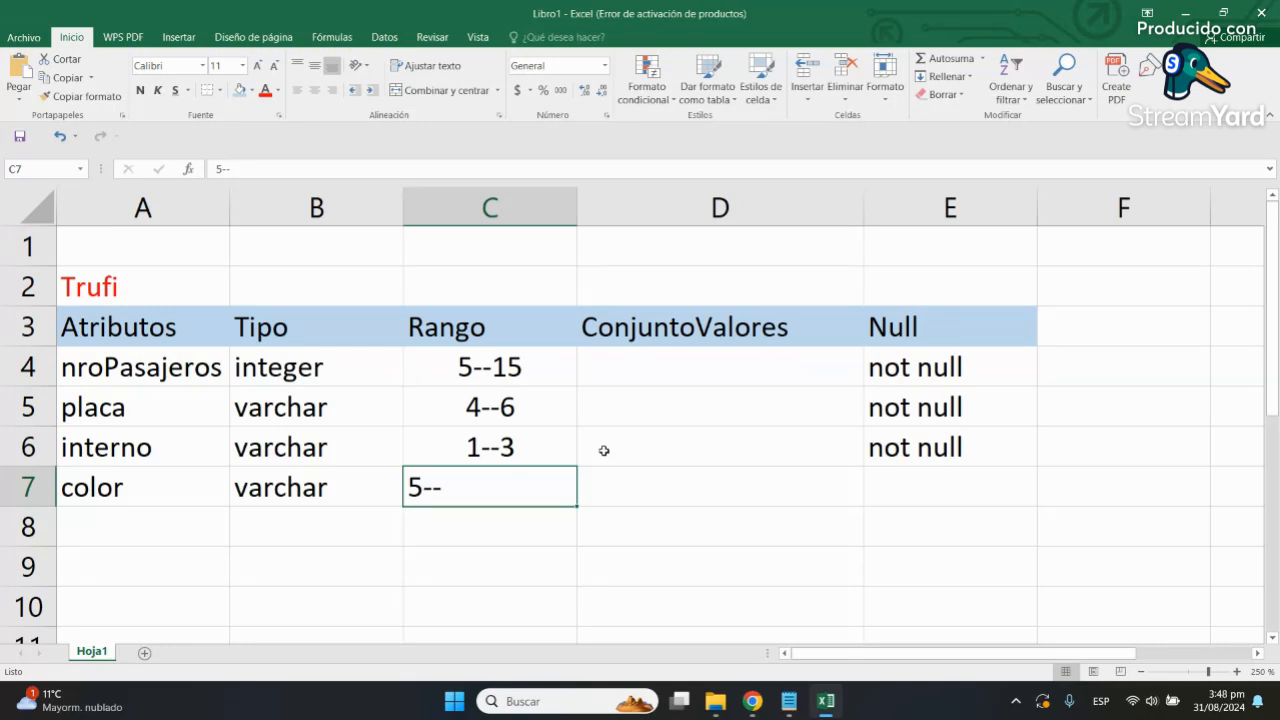
click(241, 172)
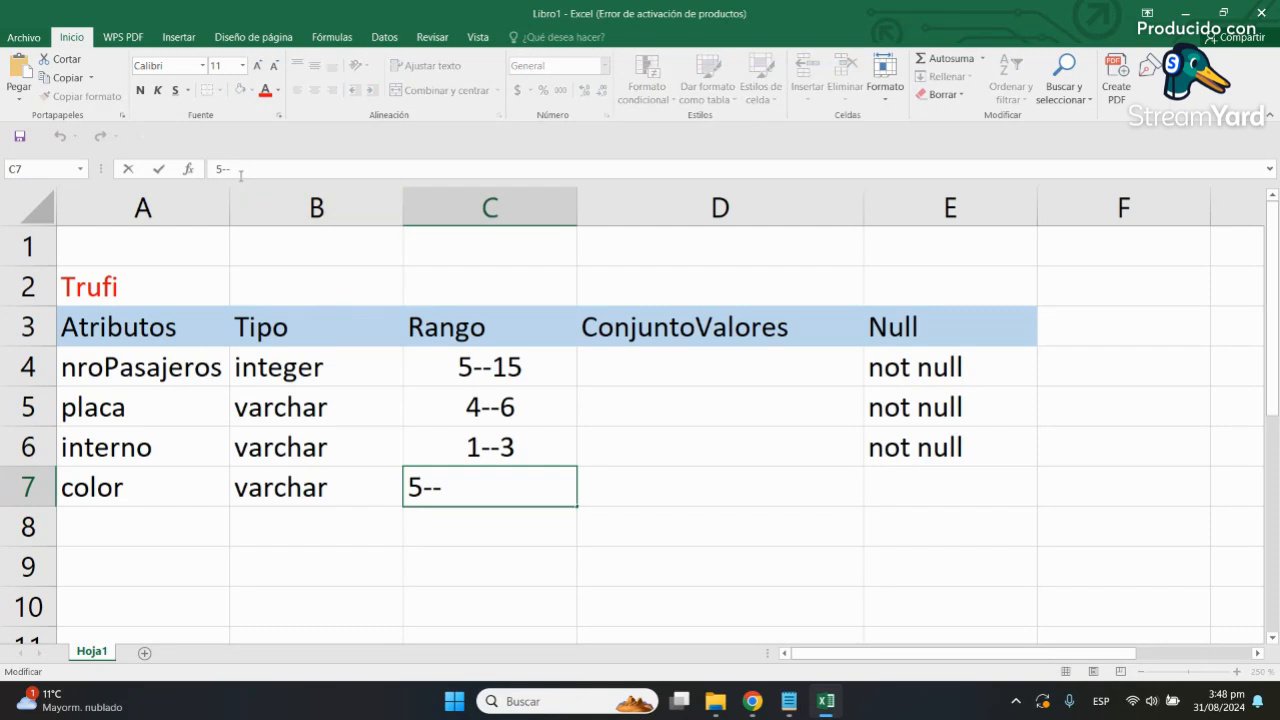
key(BackSpace)
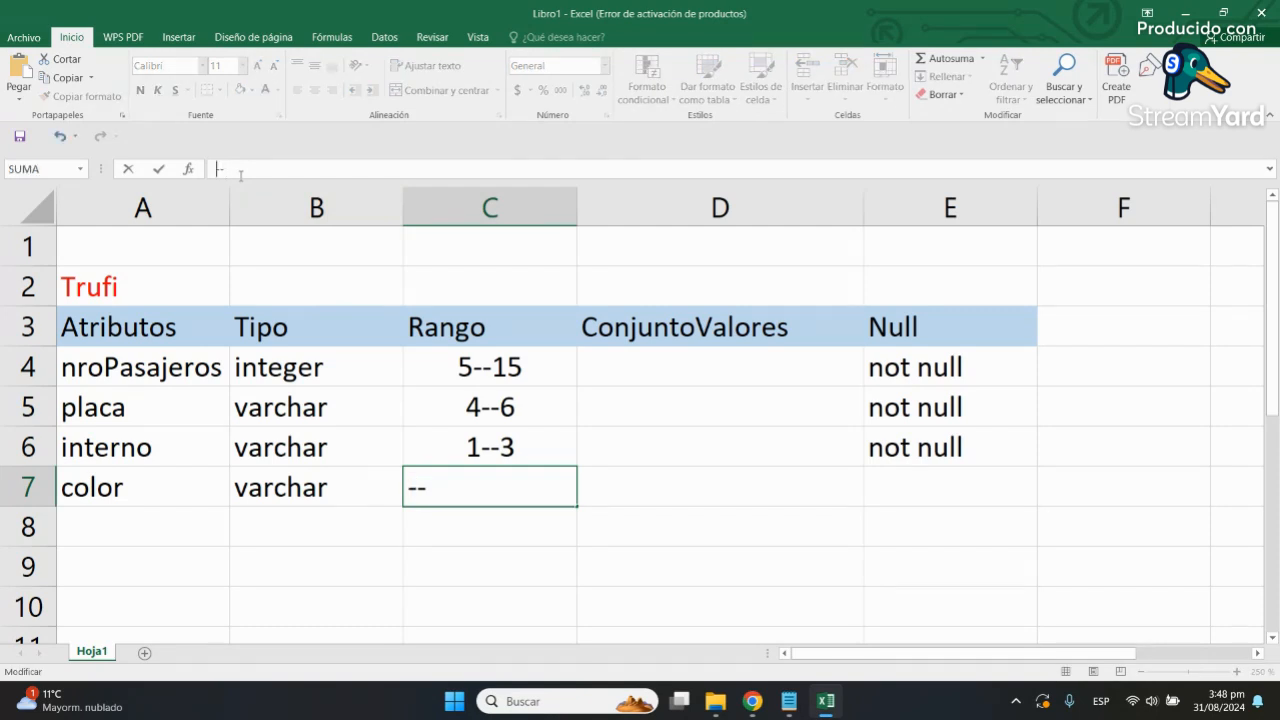
text(3)
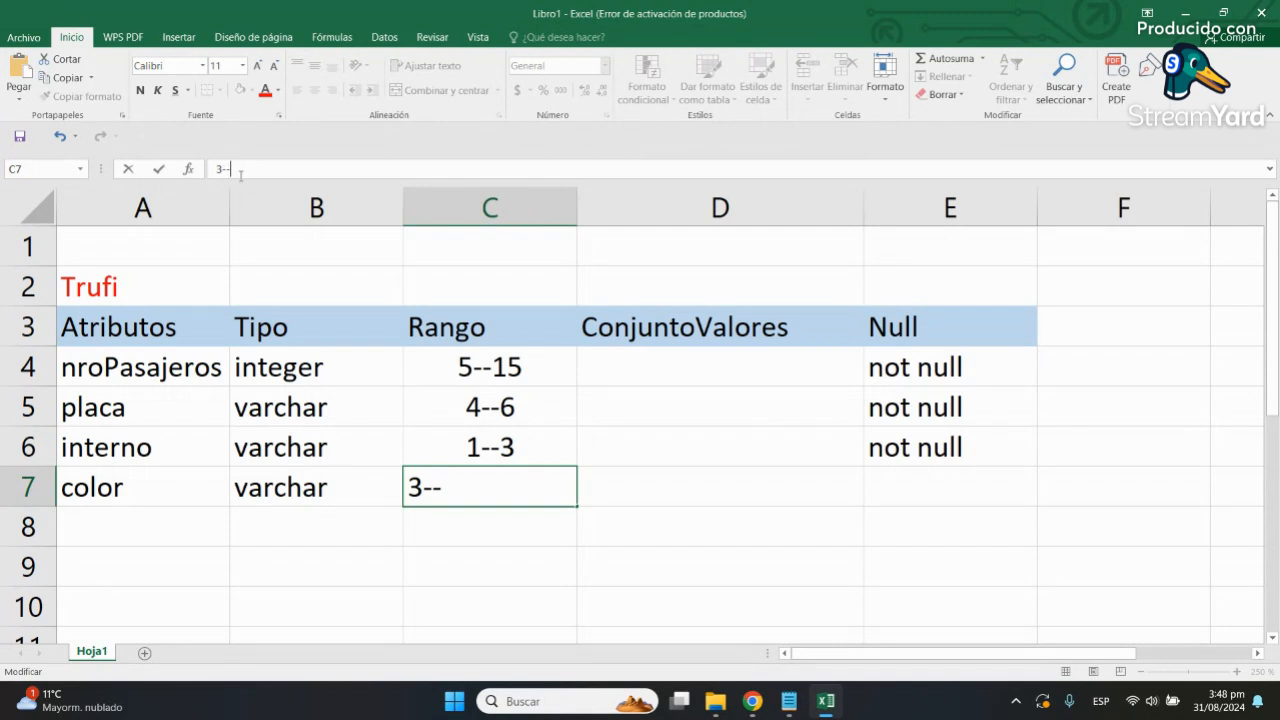
text(15)
key(Return)
key(Up)
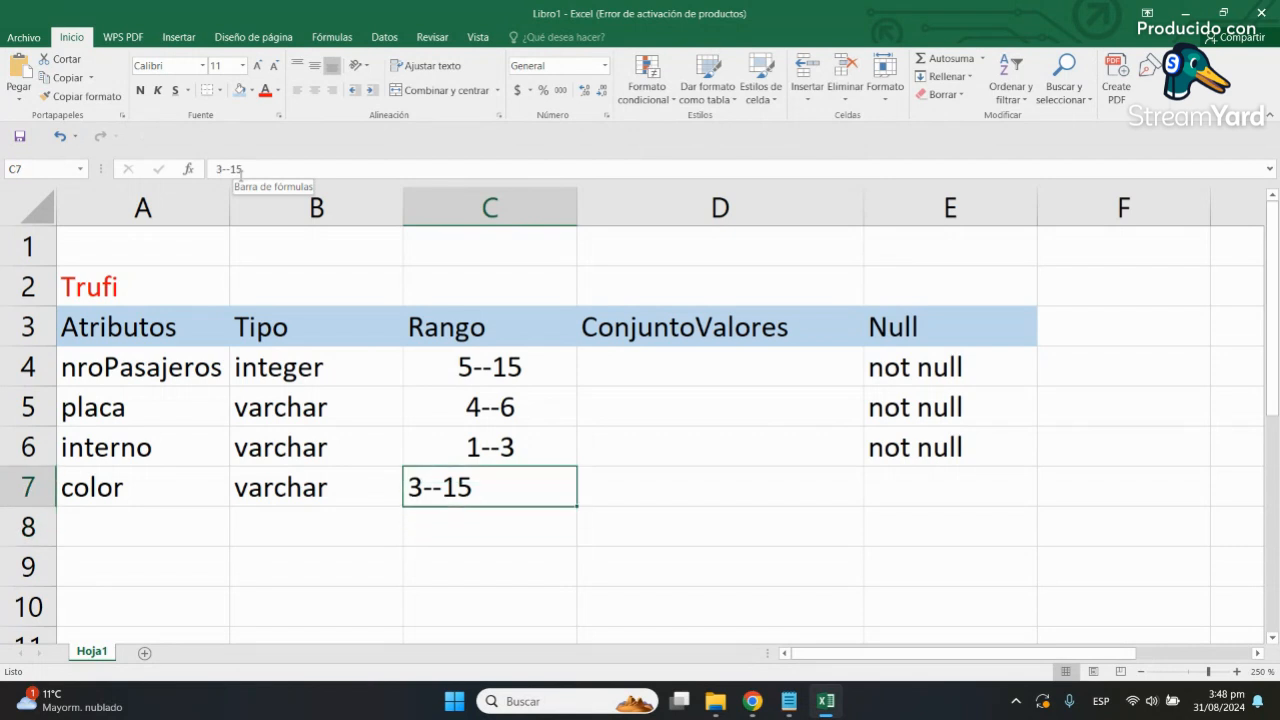
Step: Center the color attribute's range in cell C7
click(314, 90)
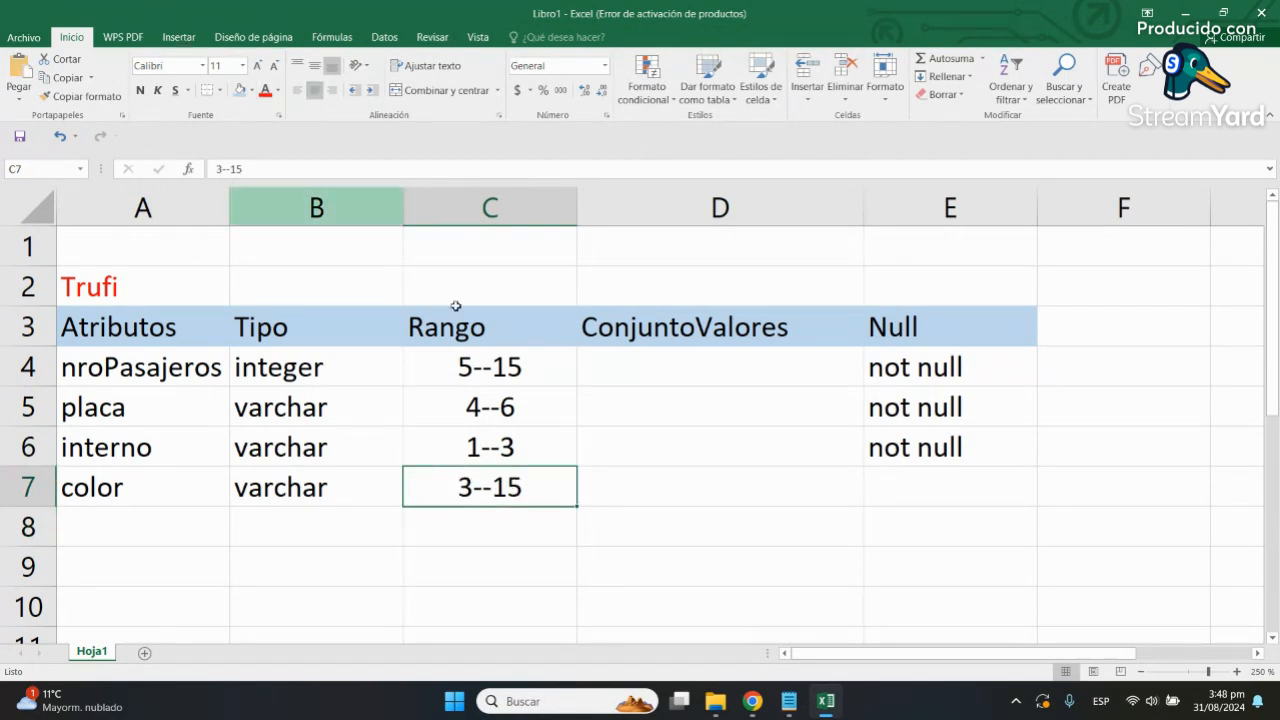
click(512, 594)
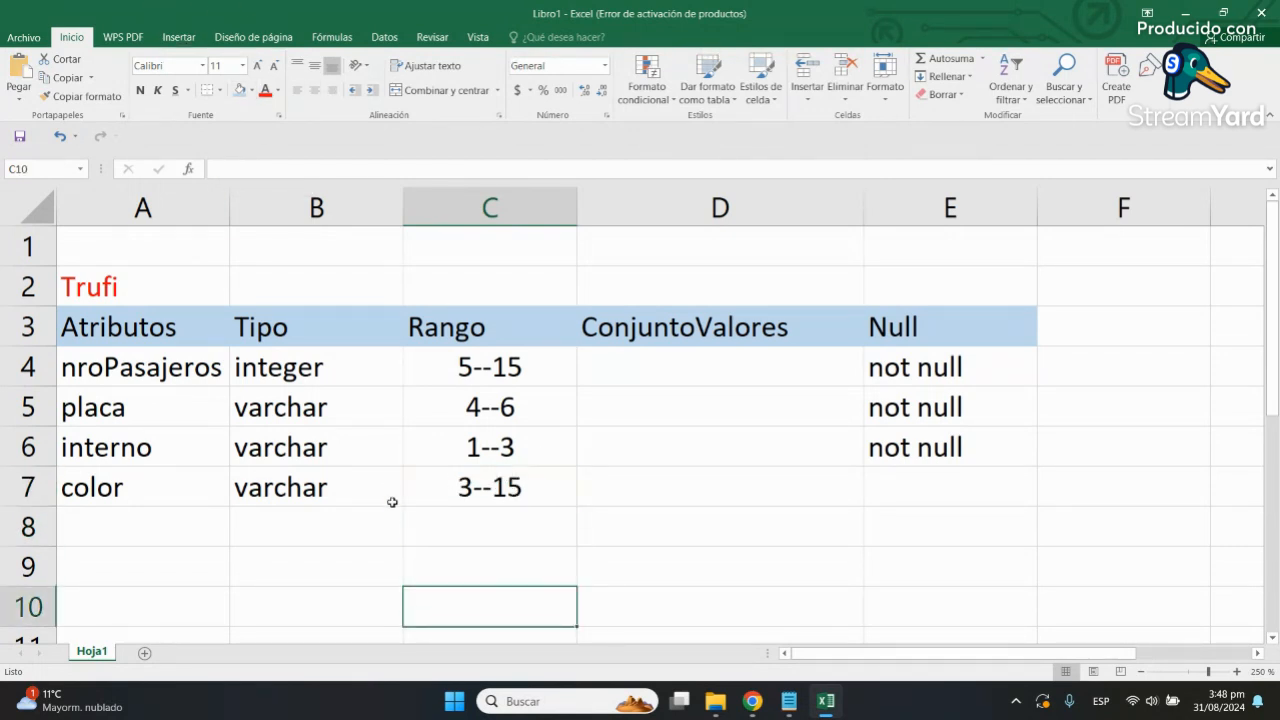
click(512, 498)
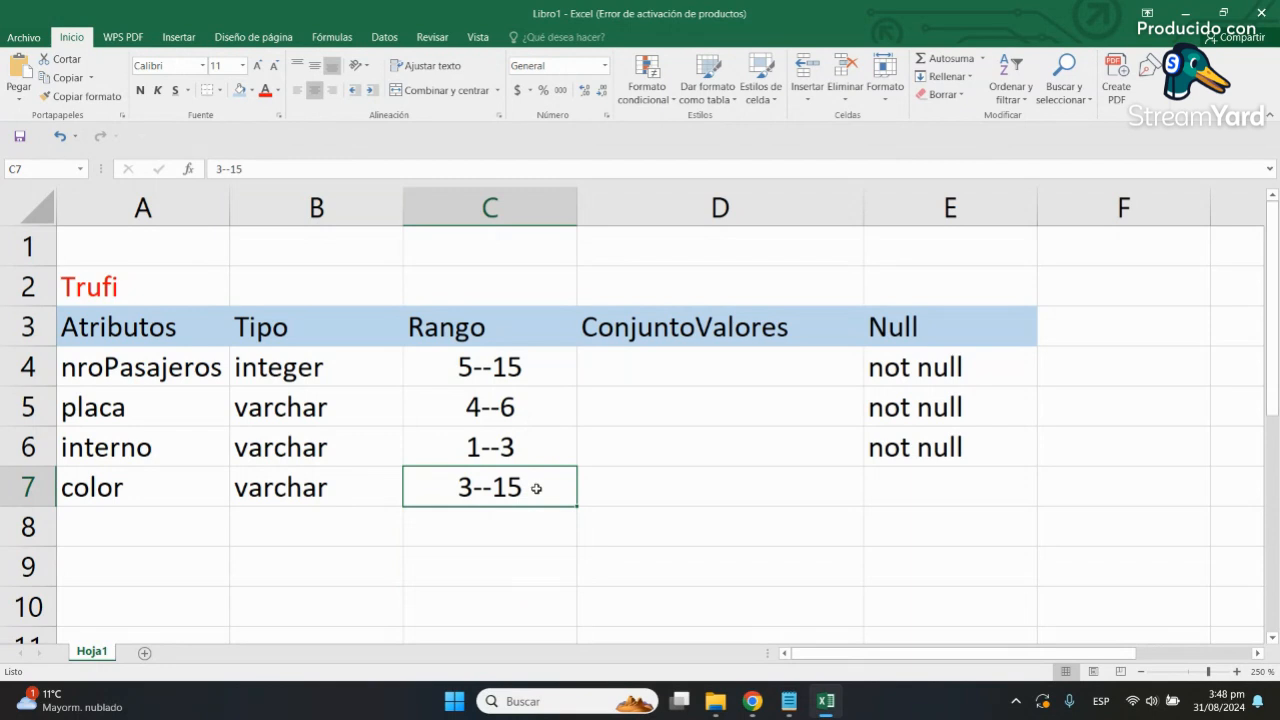
Step: Enter "negro, blanco, plomo ..." as the color attribute's ConjuntoValores in D7 and fit column D's width to its contents
key(Right)
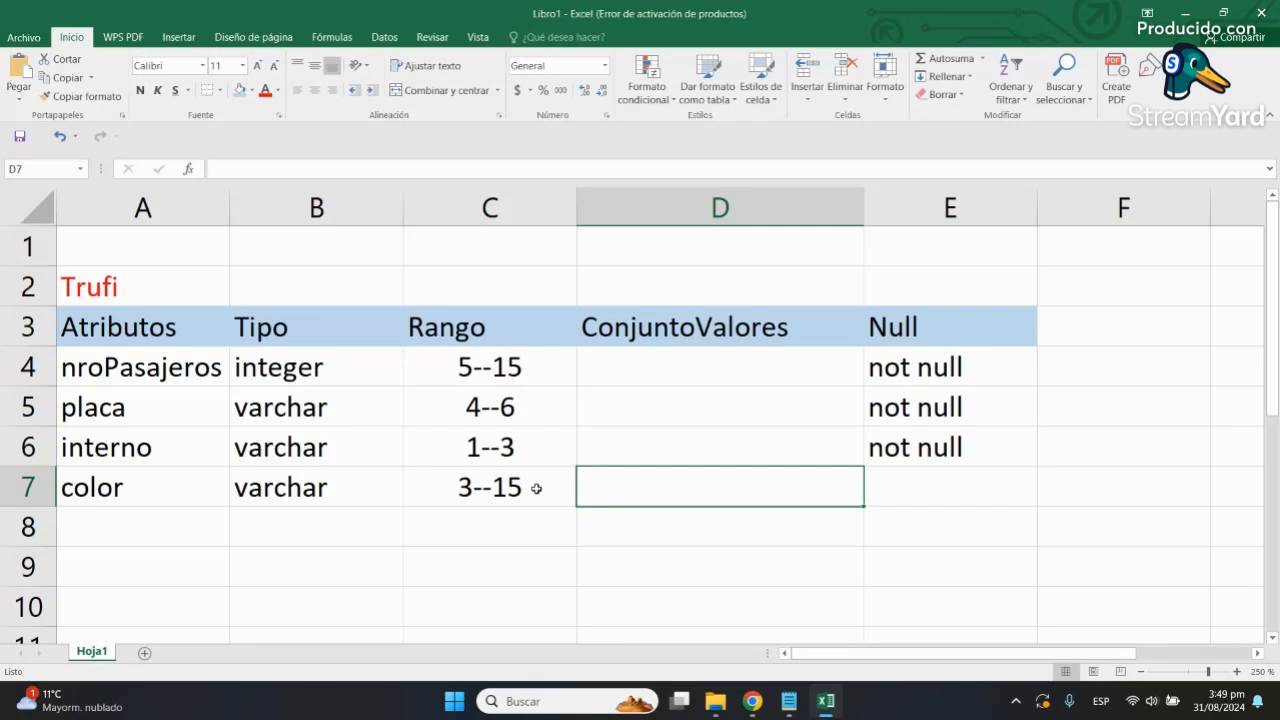
text(negro, blanco, plomo)
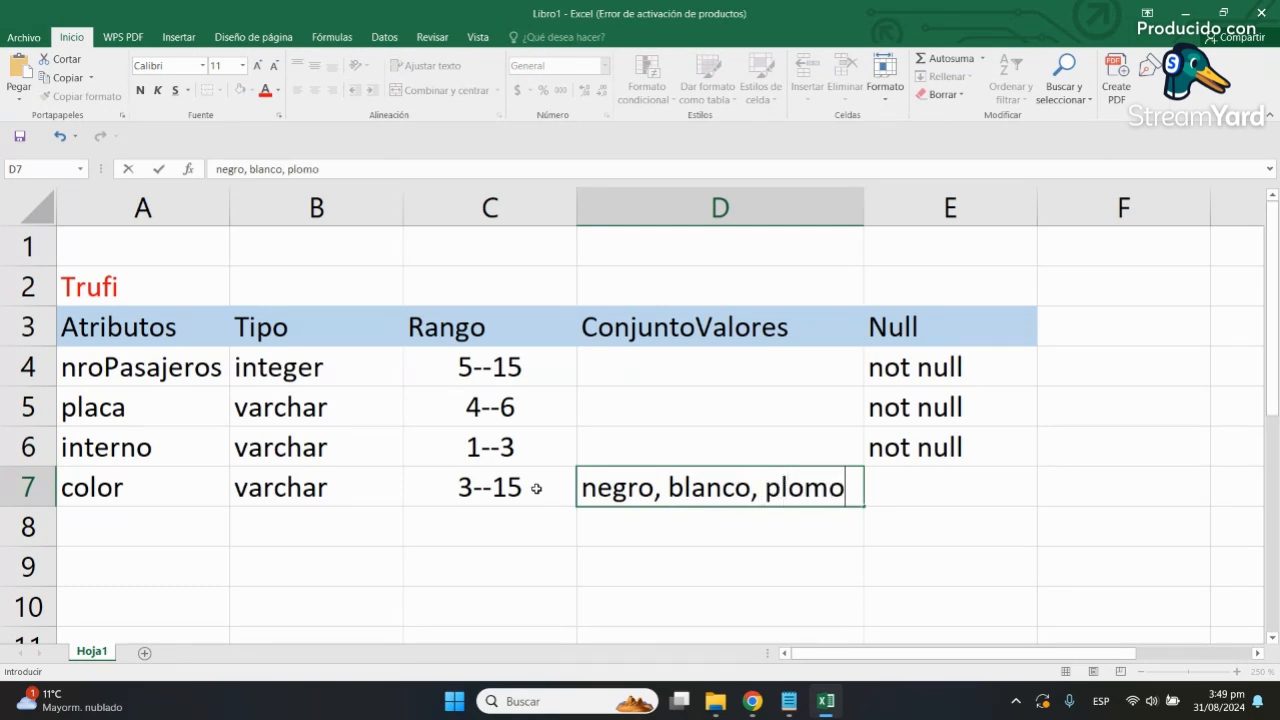
text(...)
click(716, 565)
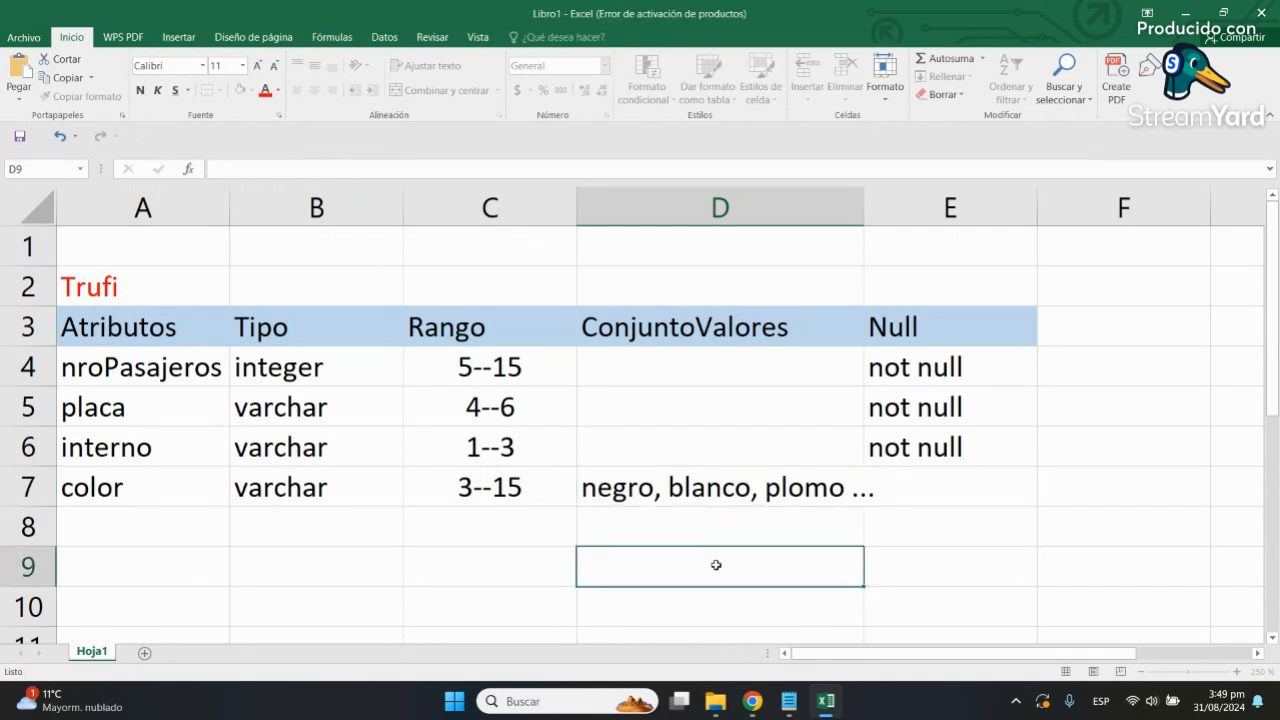
click(790, 492)
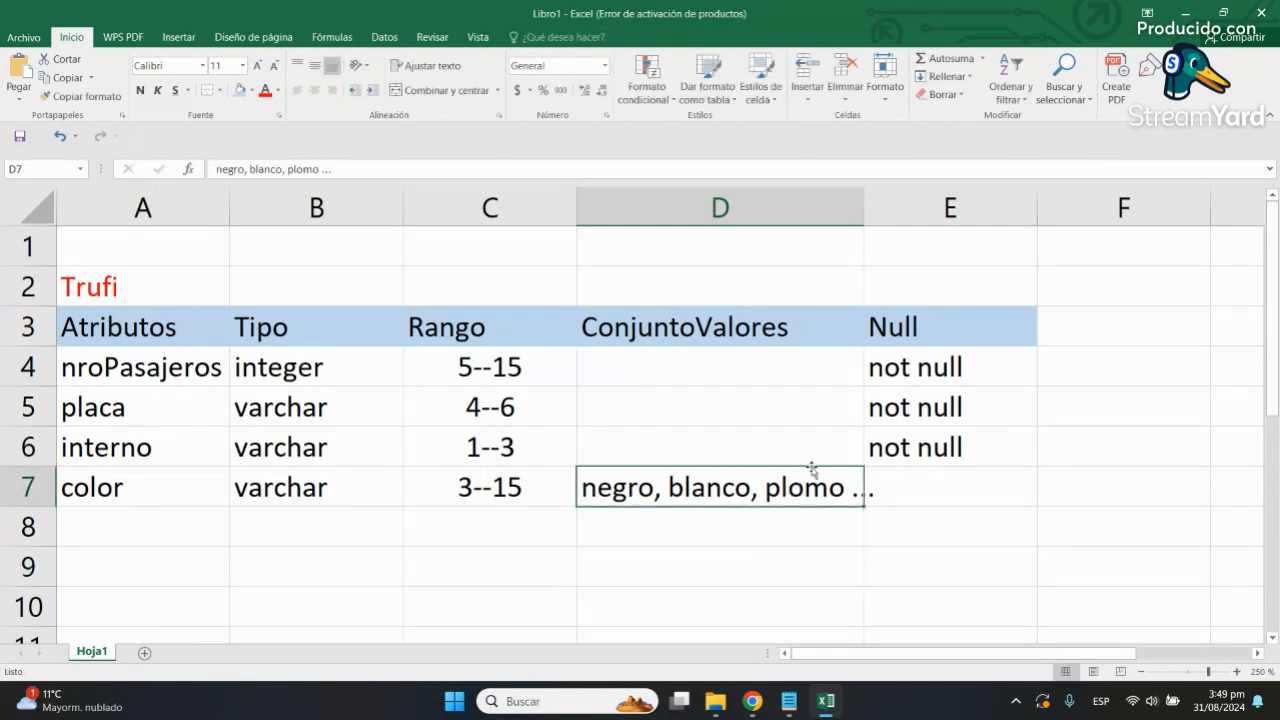
double_click(864, 207)
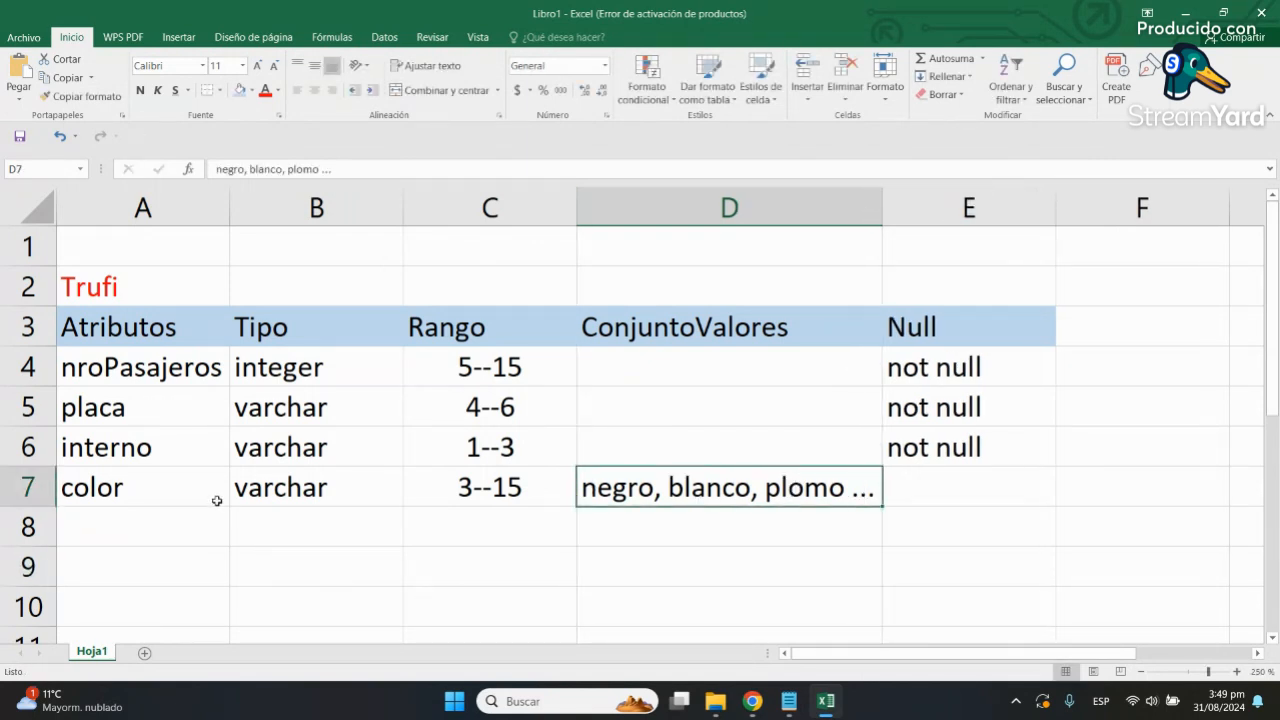
Step: Review the color row's attribute name, type, range and set of values
click(183, 497)
click(198, 538)
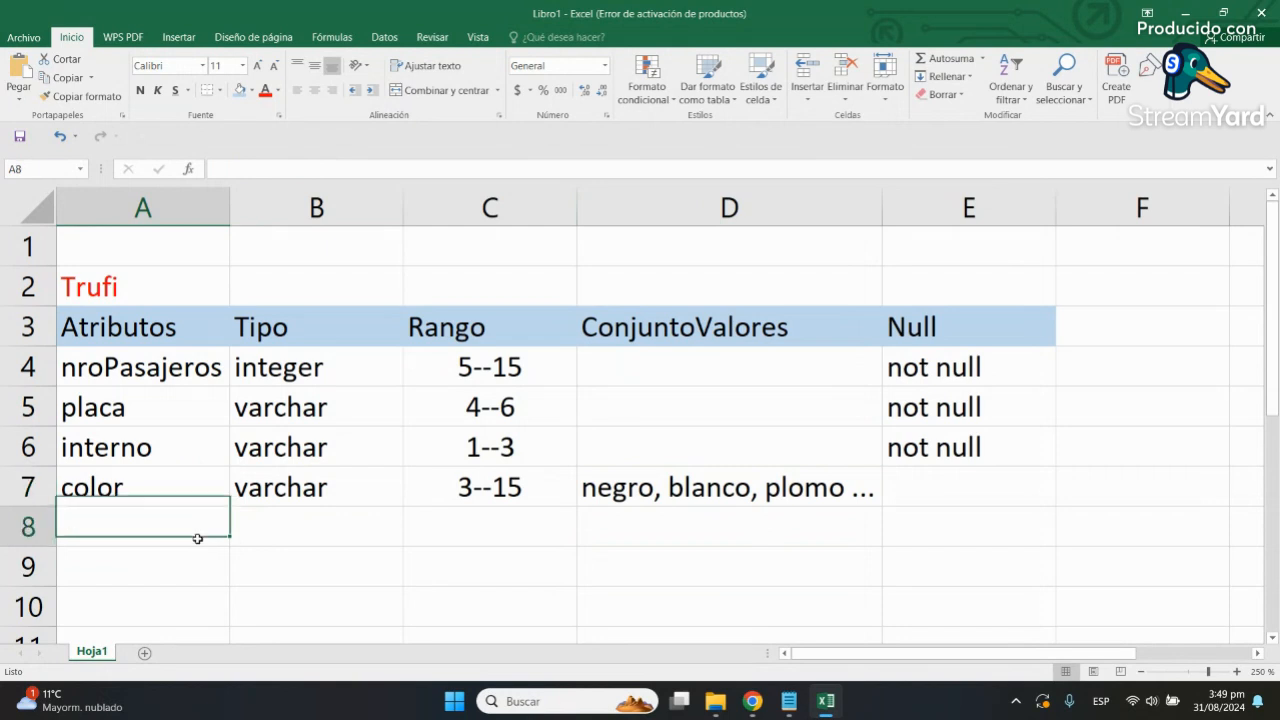
drag(140, 489, 327, 487)
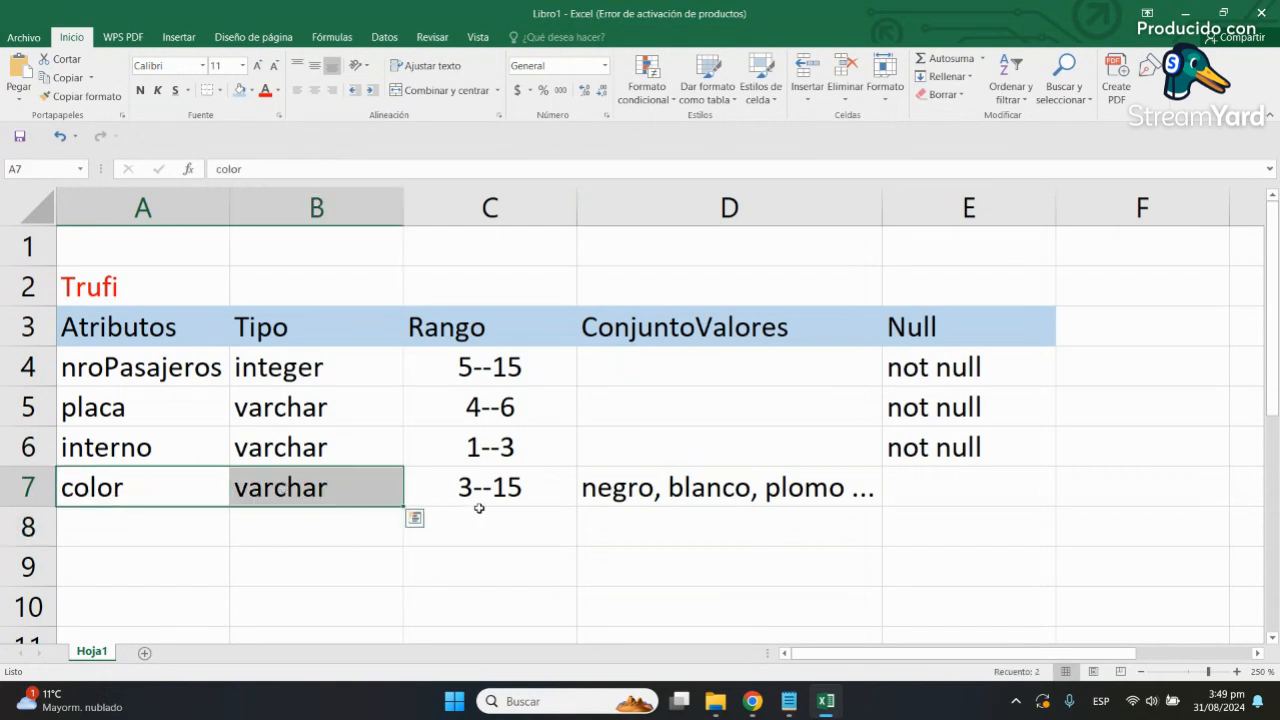
click(527, 554)
click(460, 487)
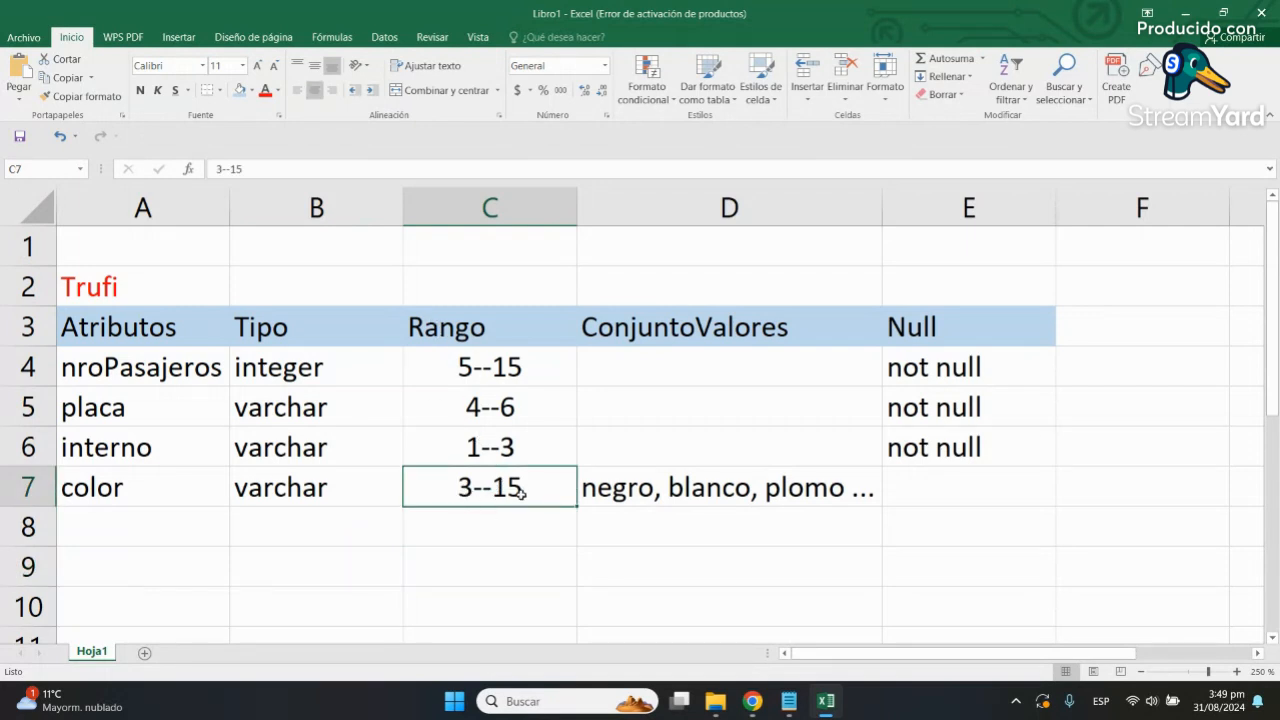
click(651, 487)
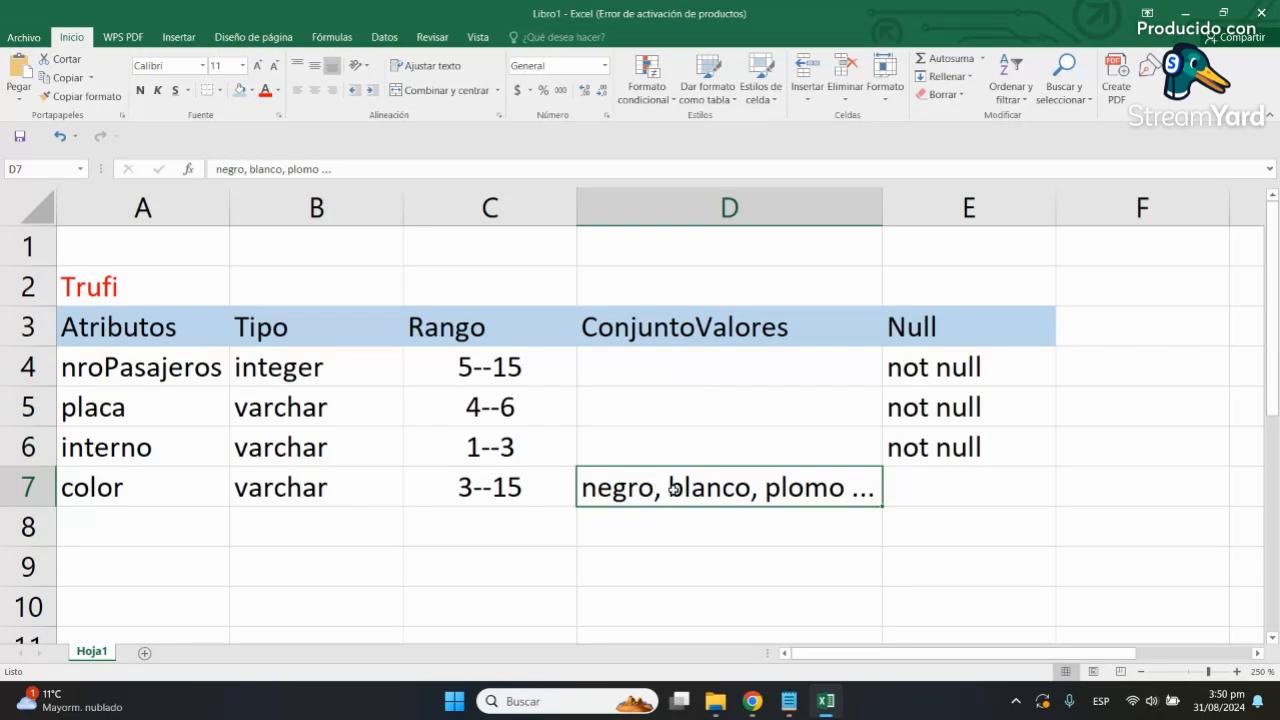
click(694, 537)
click(681, 495)
click(850, 570)
click(770, 480)
Step: Mark the color attribute as not null in cell E7
click(920, 491)
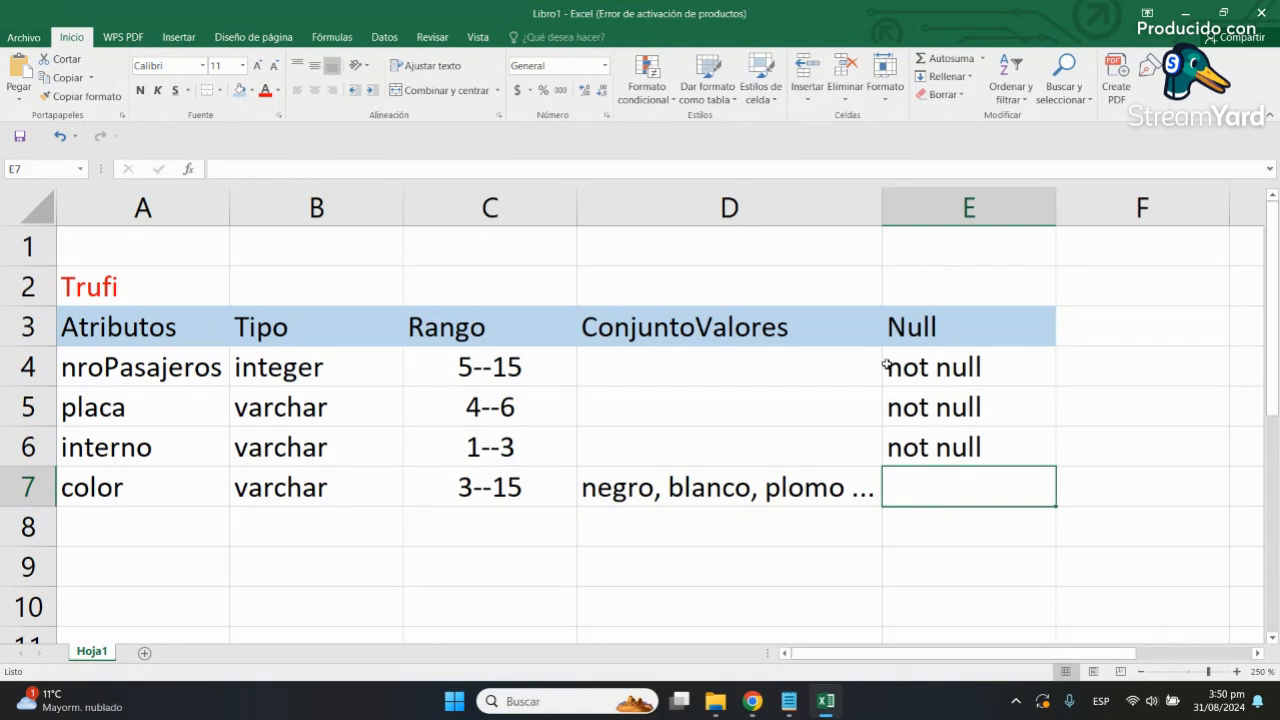
text(not null)
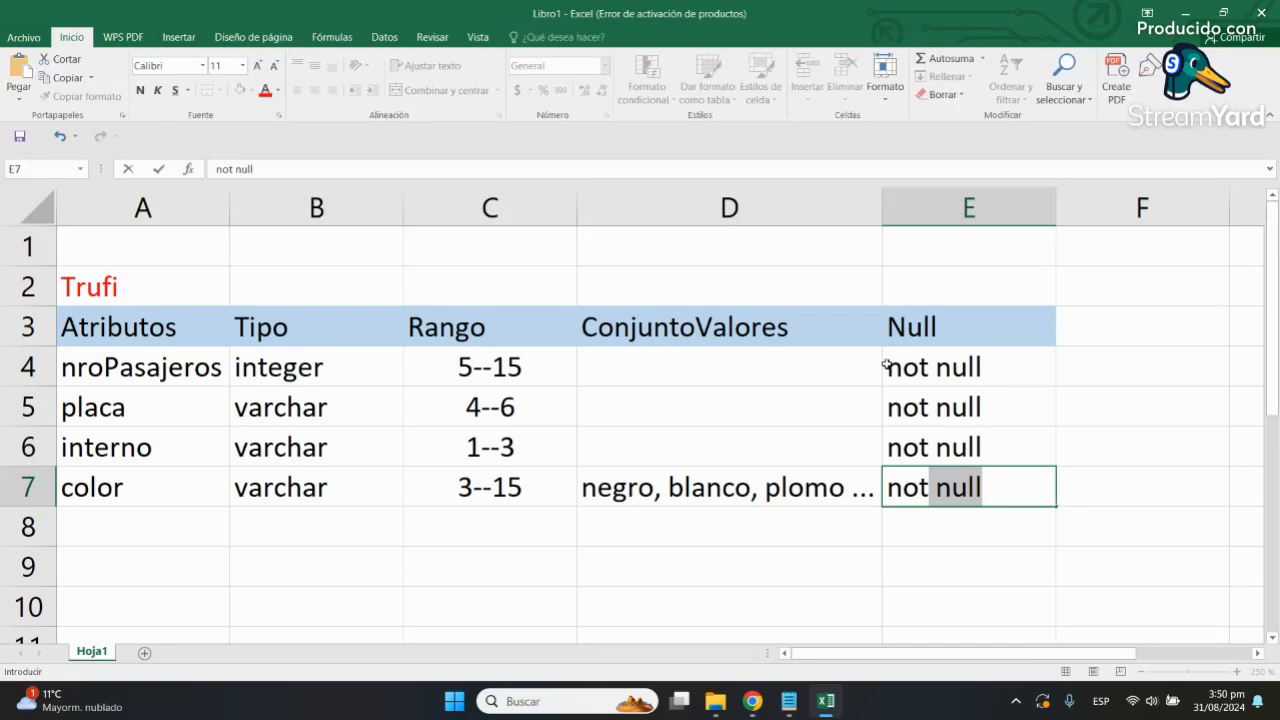
key(Return)
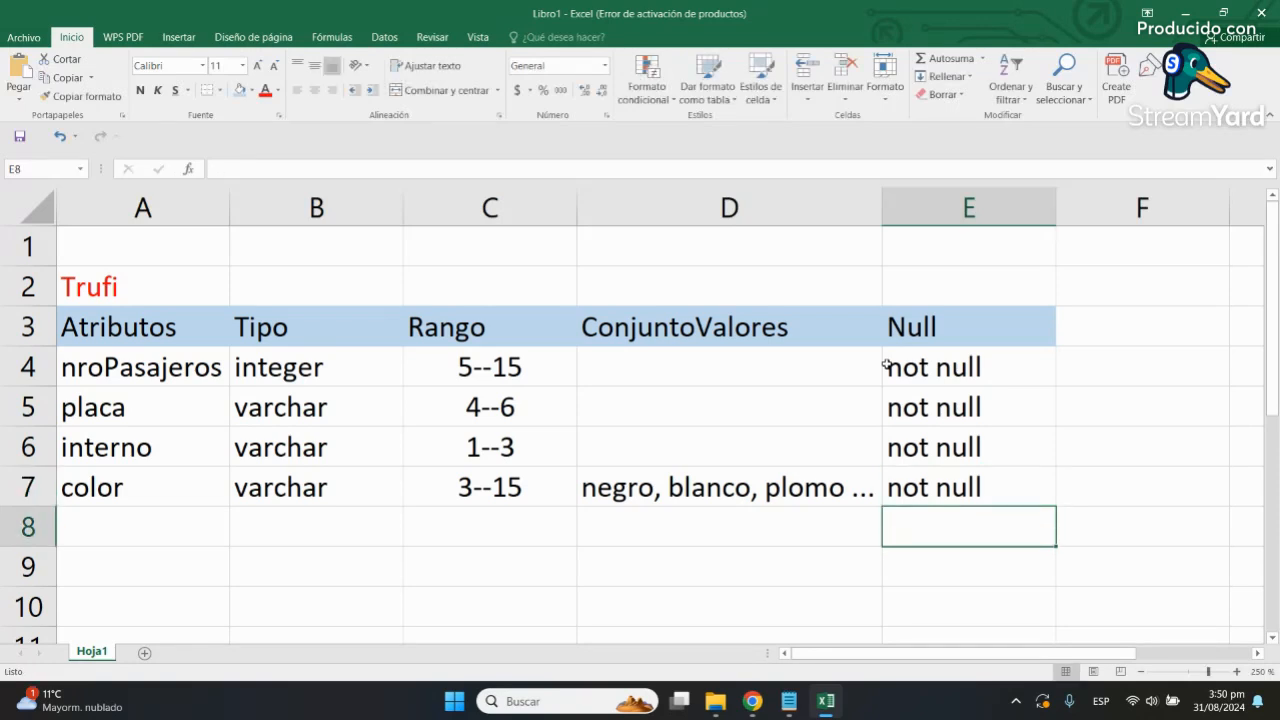
Step: Review the color row across its attribute name, type, range, set of values and null constraint
key(Right)
key(Up)
key(Left)
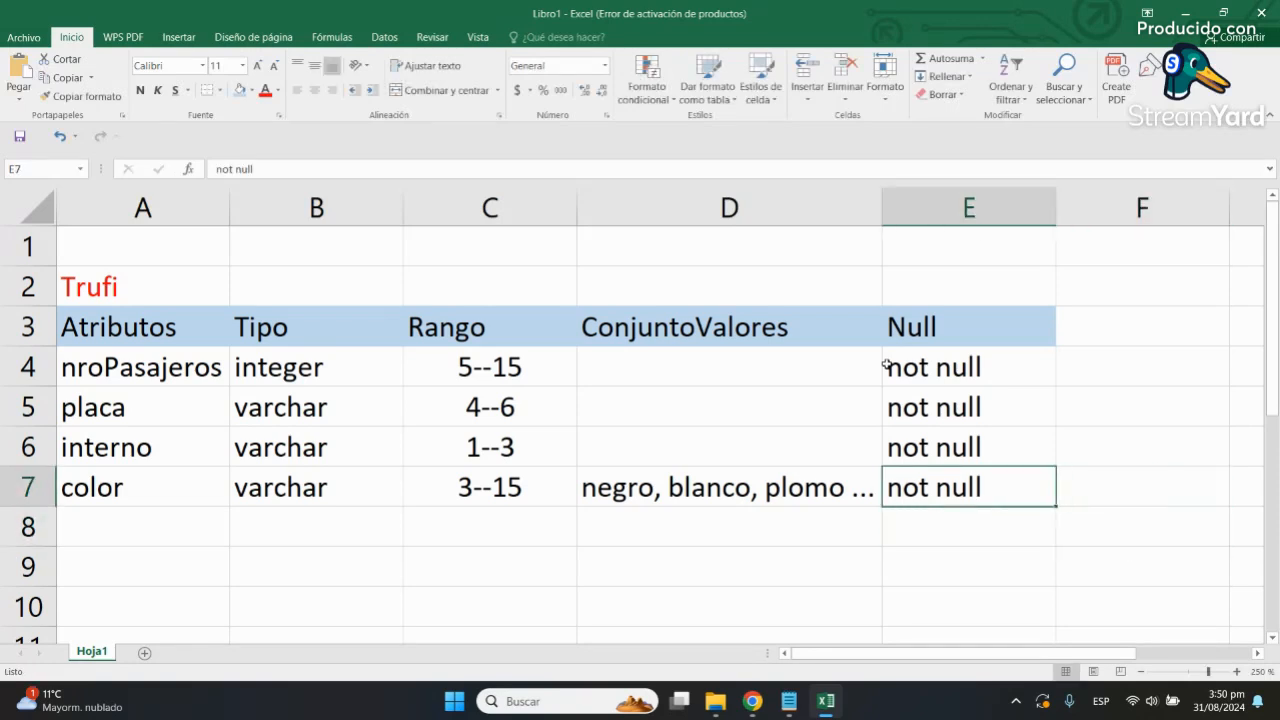
key(Left)
key(Left)
key(Left)
key(Left)
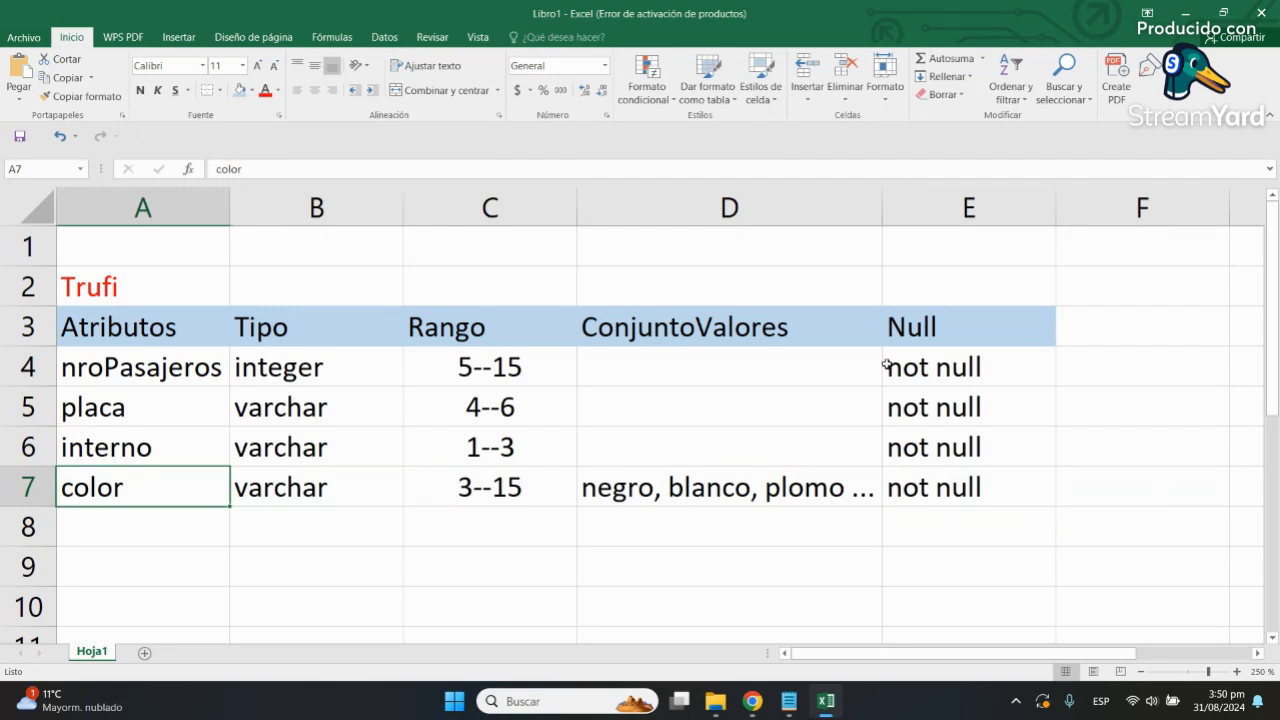
key(Right)
key(Right)
key(Right)
key(Right)
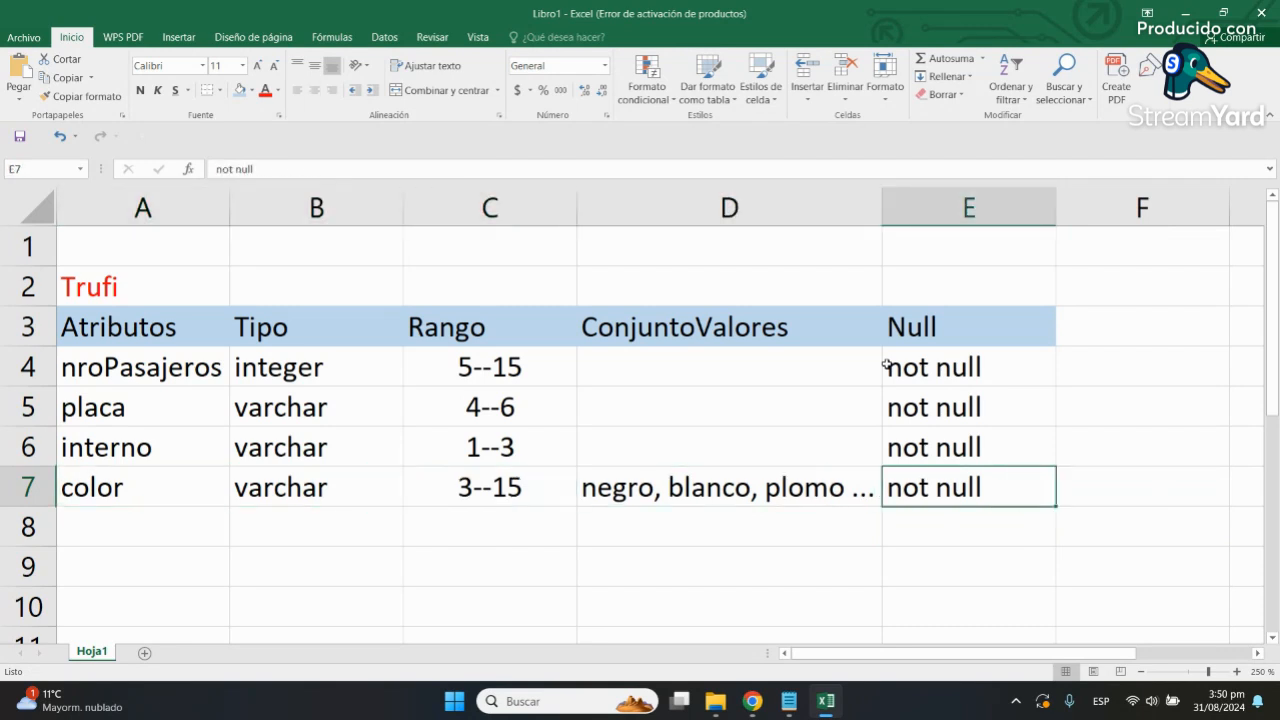
Step: Check the Null column's entries from color up to nroPasajeros and the color attribute's set of values
key(Up)
key(Up)
key(Up)
key(Down)
key(Down)
key(Down)
key(Left)
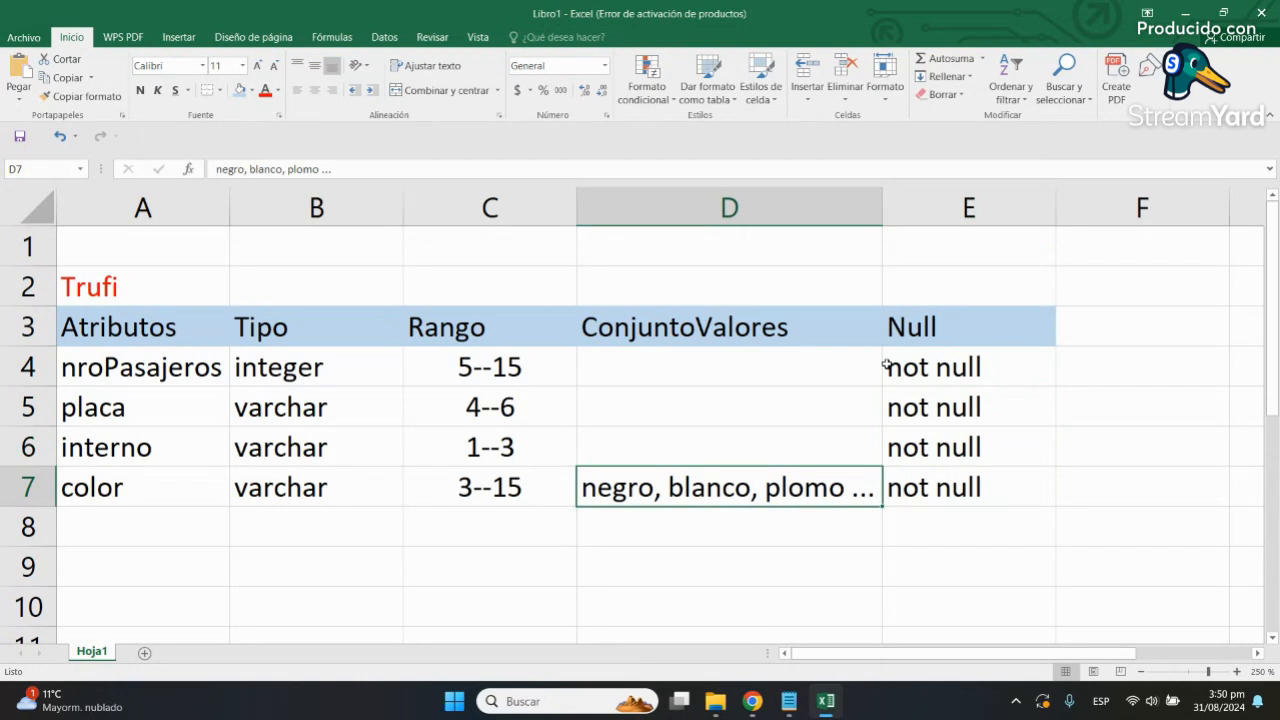
key(Right)
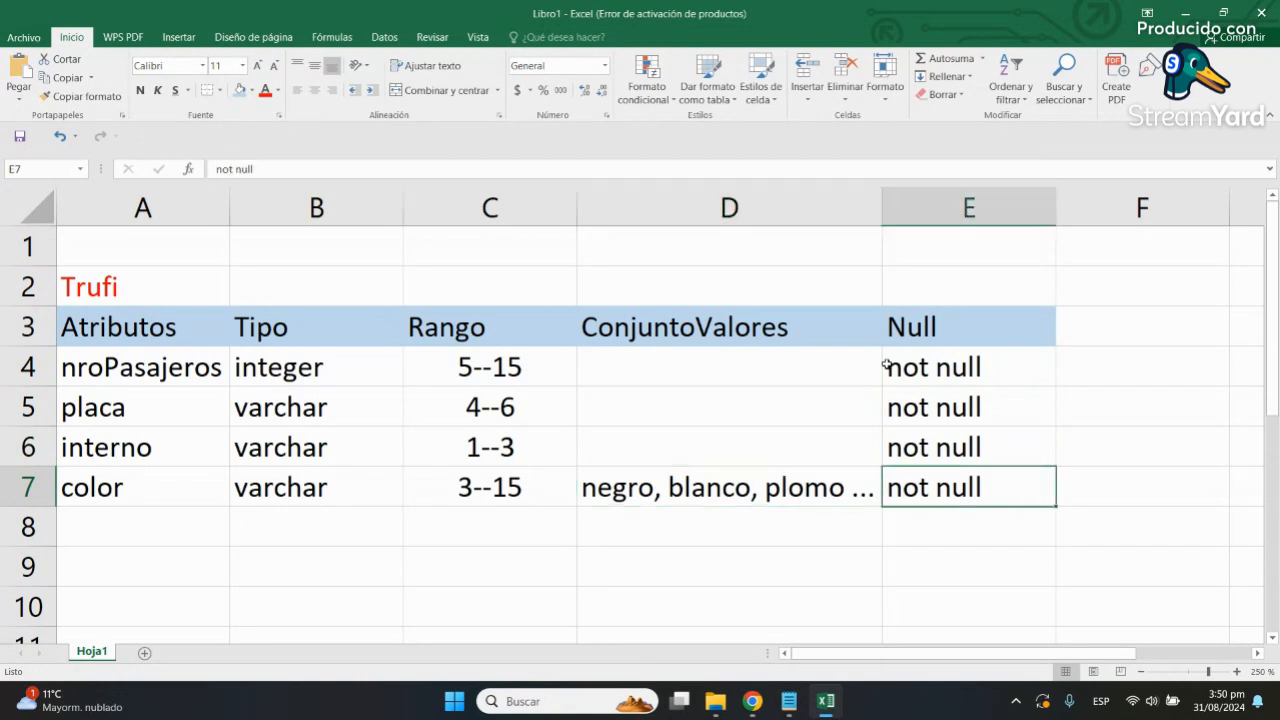
Step: Change the interno attribute's null constraint in cell E6 to "null"
key(Up)
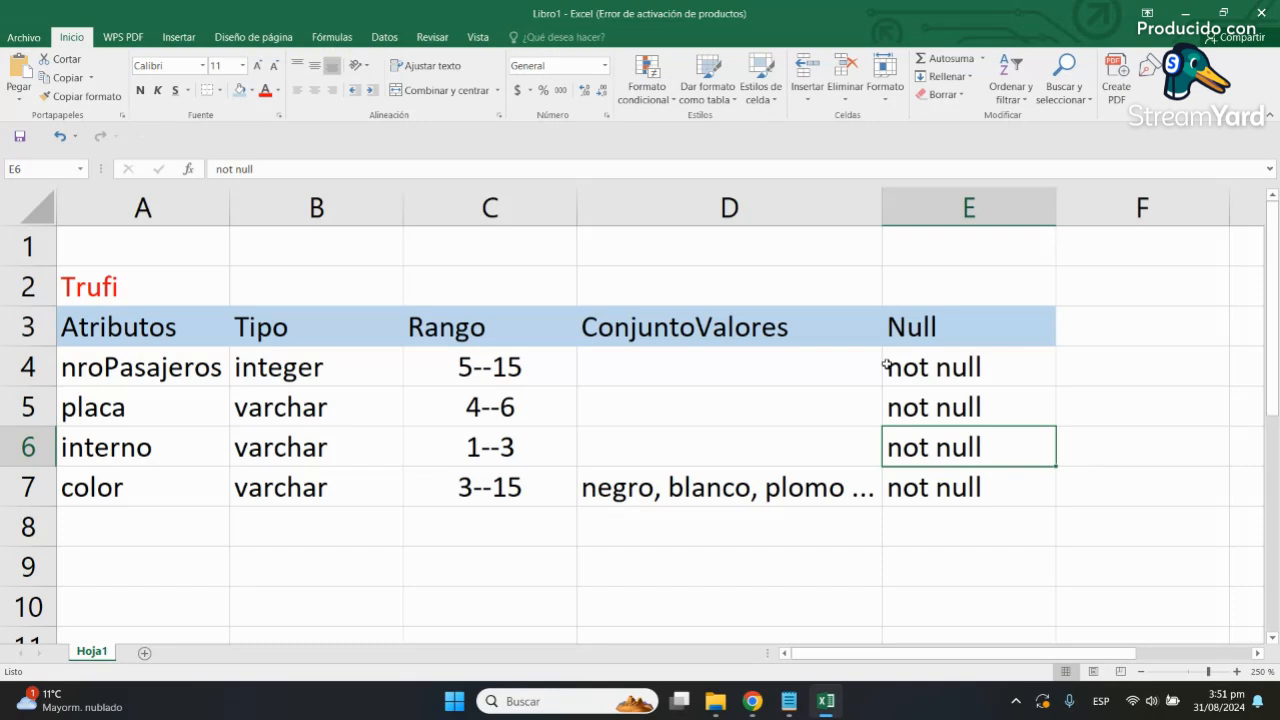
key(BackSpace)
text(null)
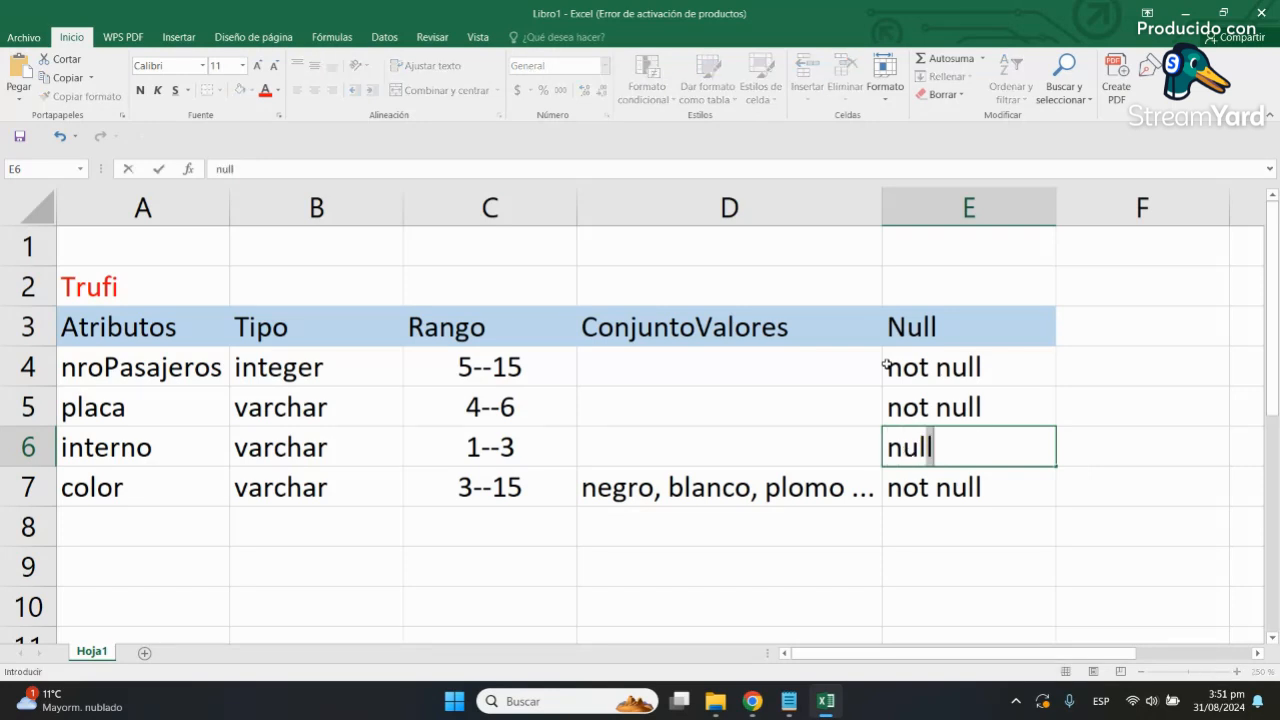
key(Return)
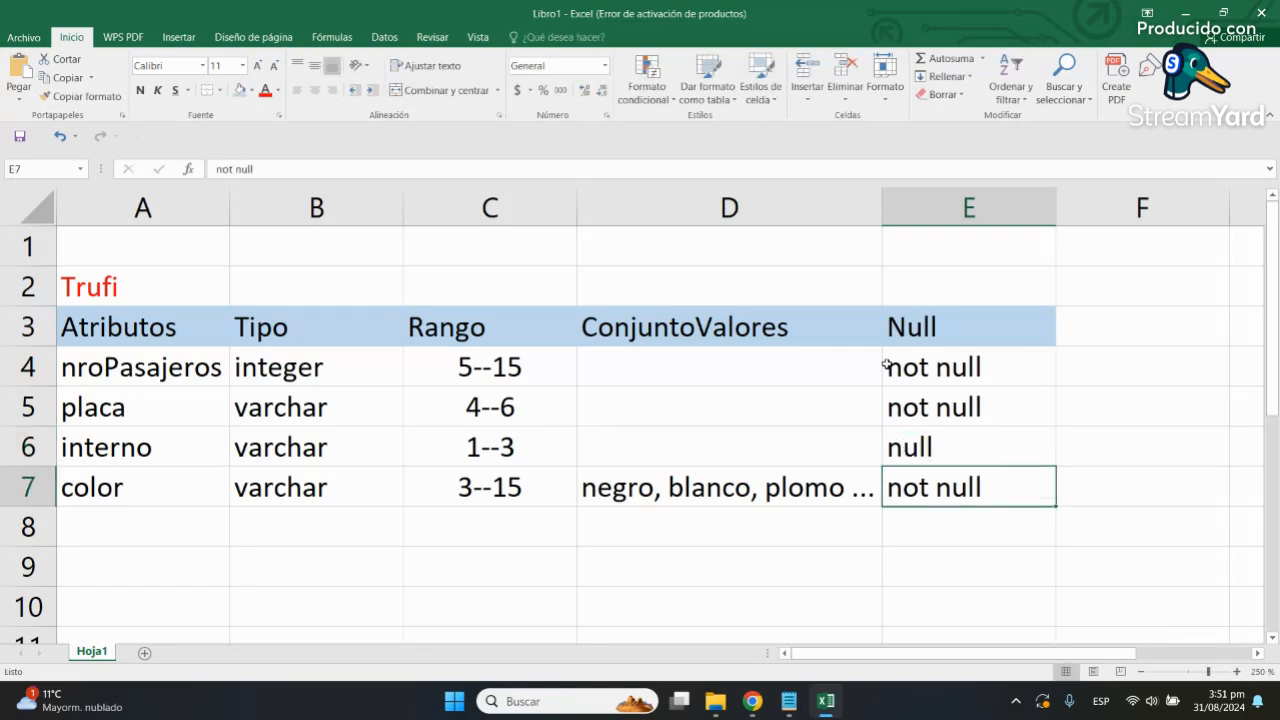
Step: Review the Null column's entries and the interno row's name, type, range and null constraint
key(Up)
key(Up)
key(Up)
key(Down)
key(Down)
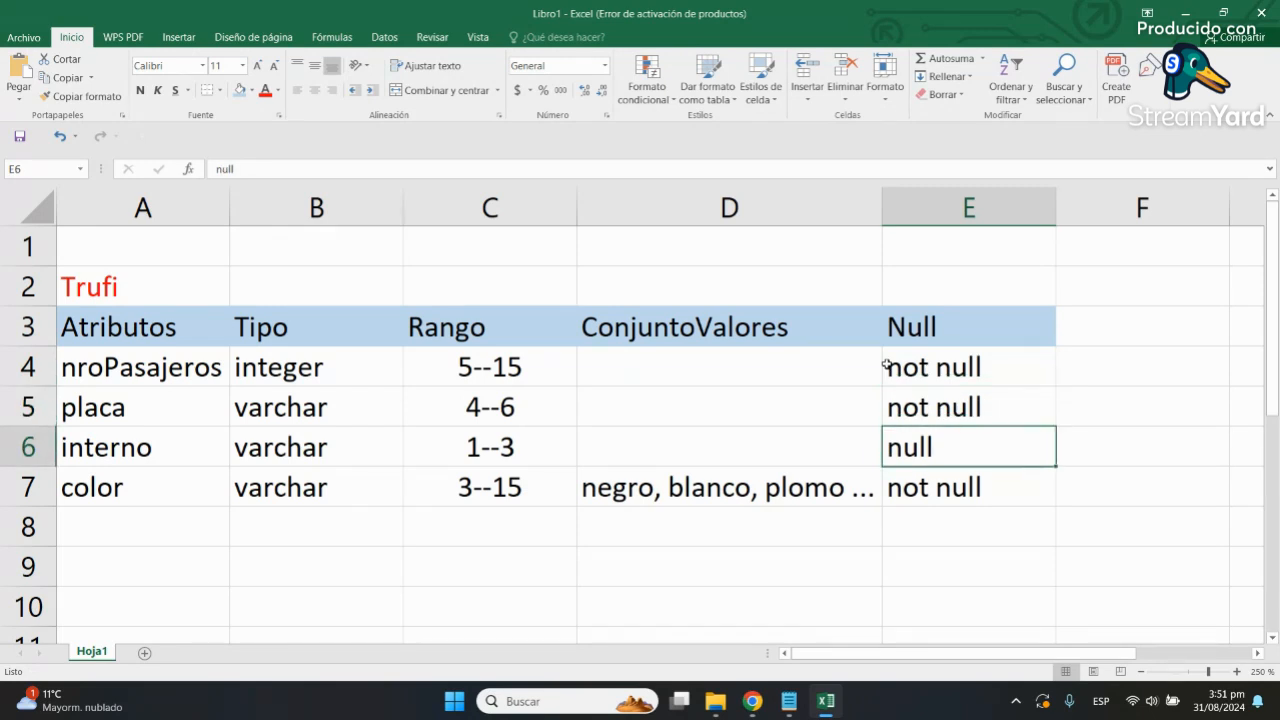
key(Left)
key(Left)
key(Left)
key(Left)
key(Right)
key(Right)
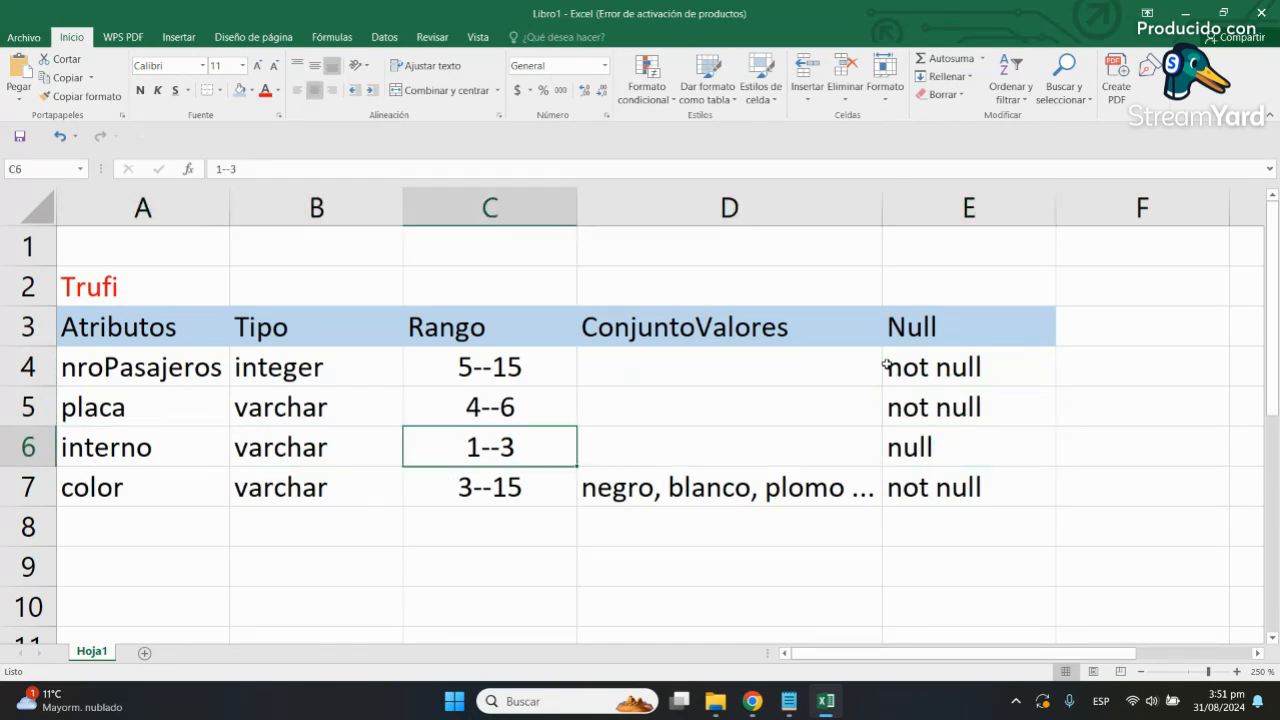
key(Right)
key(Right)
key(Right)
Step: Review the color row, the Trufi table's column headings and the null constraints down to interno
key(Down)
key(Left)
key(Left)
key(Left)
key(Left)
key(Left)
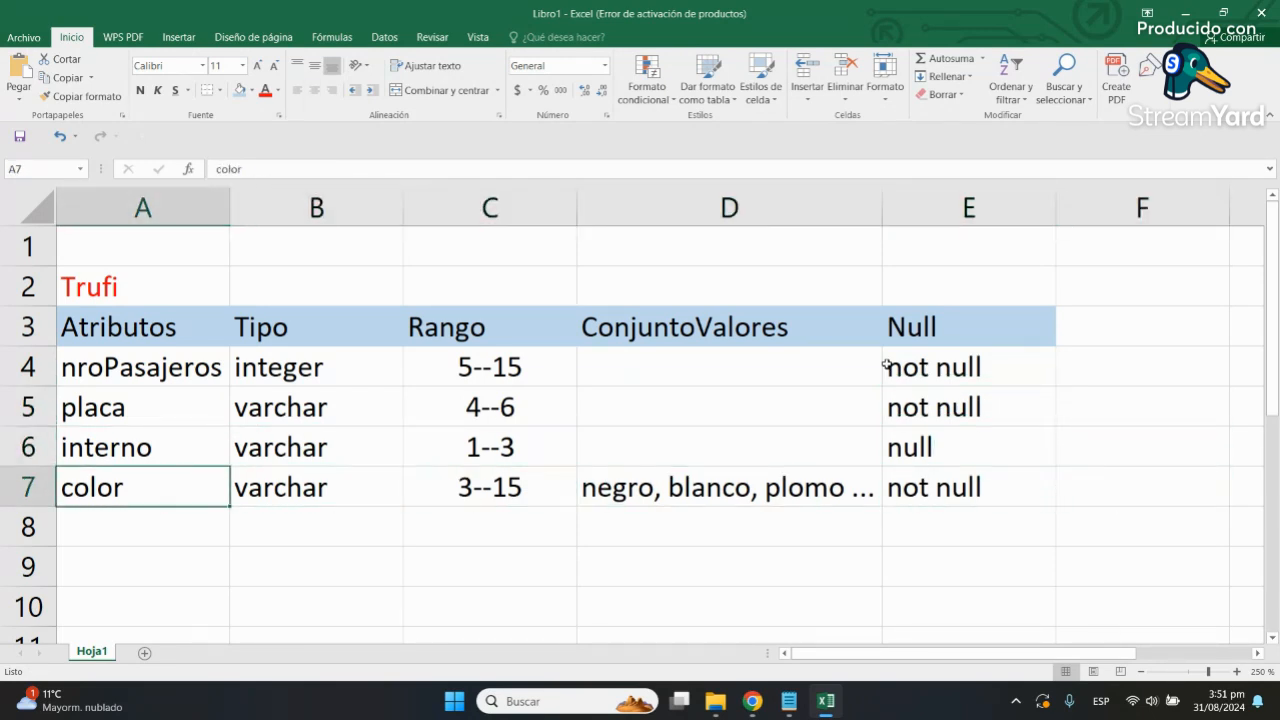
key(Up)
key(Up)
key(Up)
key(Up)
key(Right)
key(Right)
key(Right)
key(Right)
key(Down)
key(Down)
key(Down)
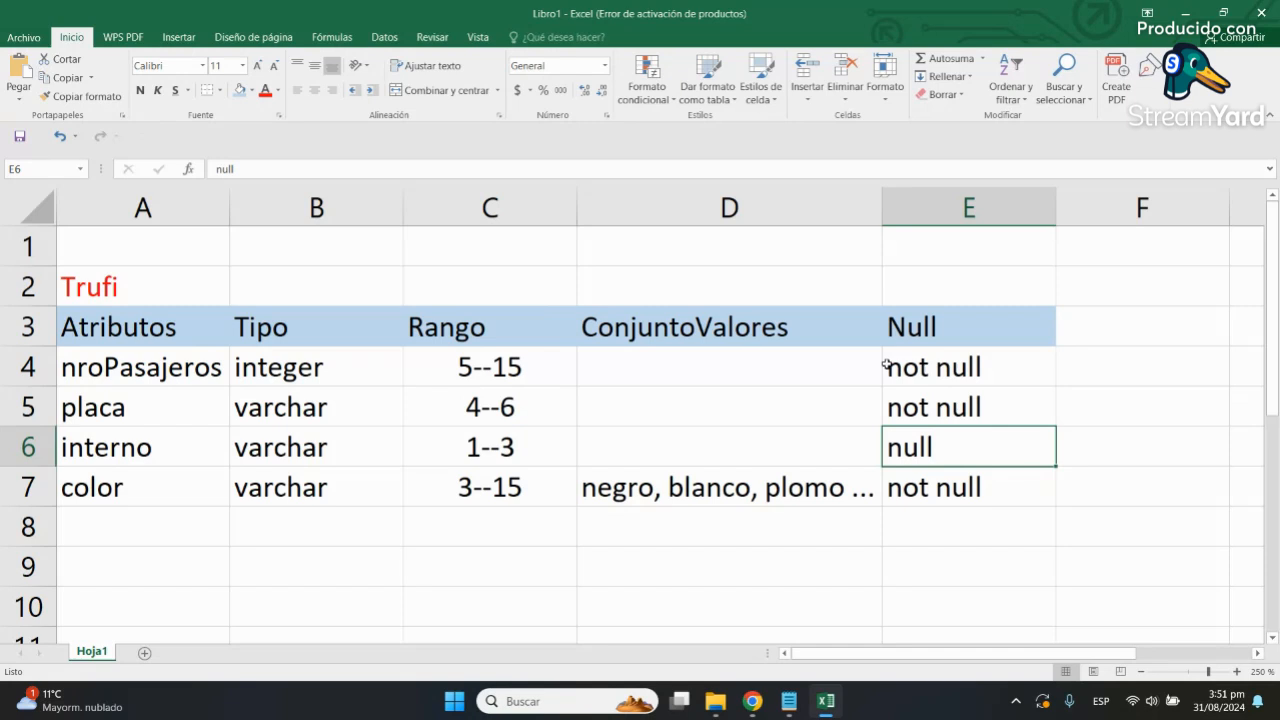
Step: Examine the interno row again from its attribute name through its null constraint
key(Left)
key(Left)
key(Left)
key(Left)
key(Right)
key(Right)
key(Right)
key(Right)
key(Right)
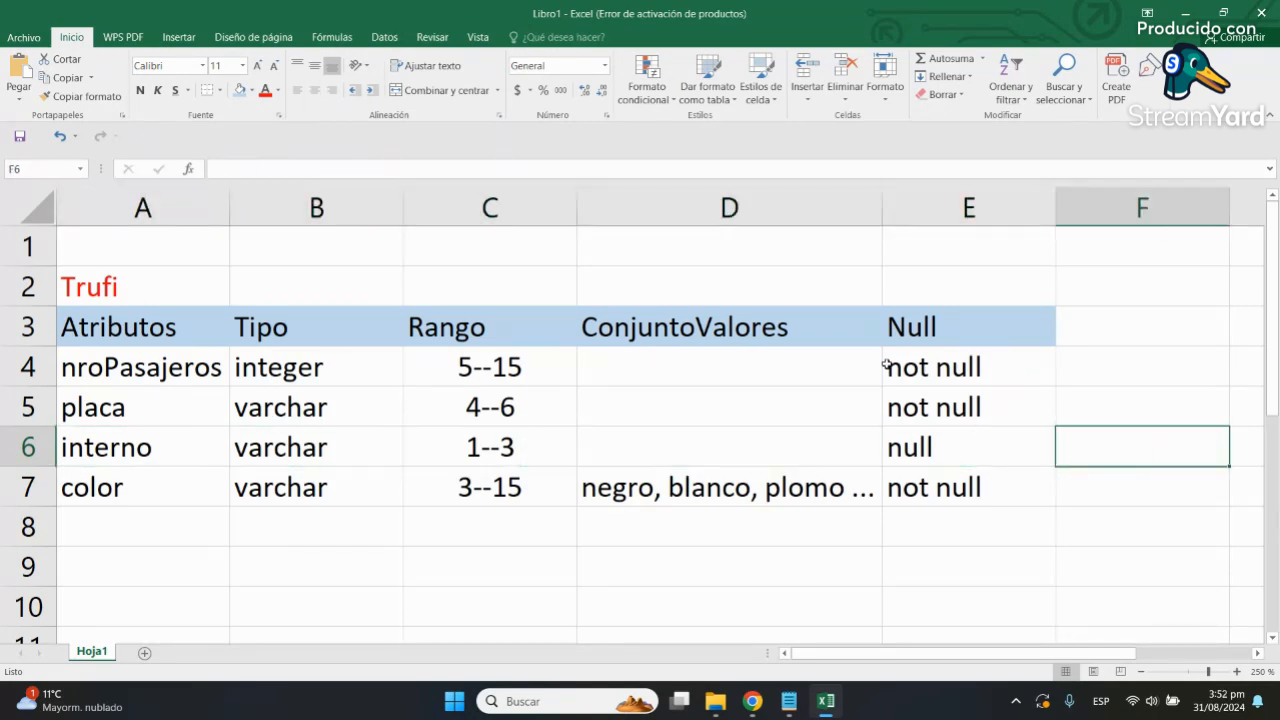
Step: Compare the null constraints of all the Trufi attributes in column E
key(Left)
key(Down)
key(Down)
key(Up)
key(Up)
key(Up)
key(Up)
key(Down)
key(Down)
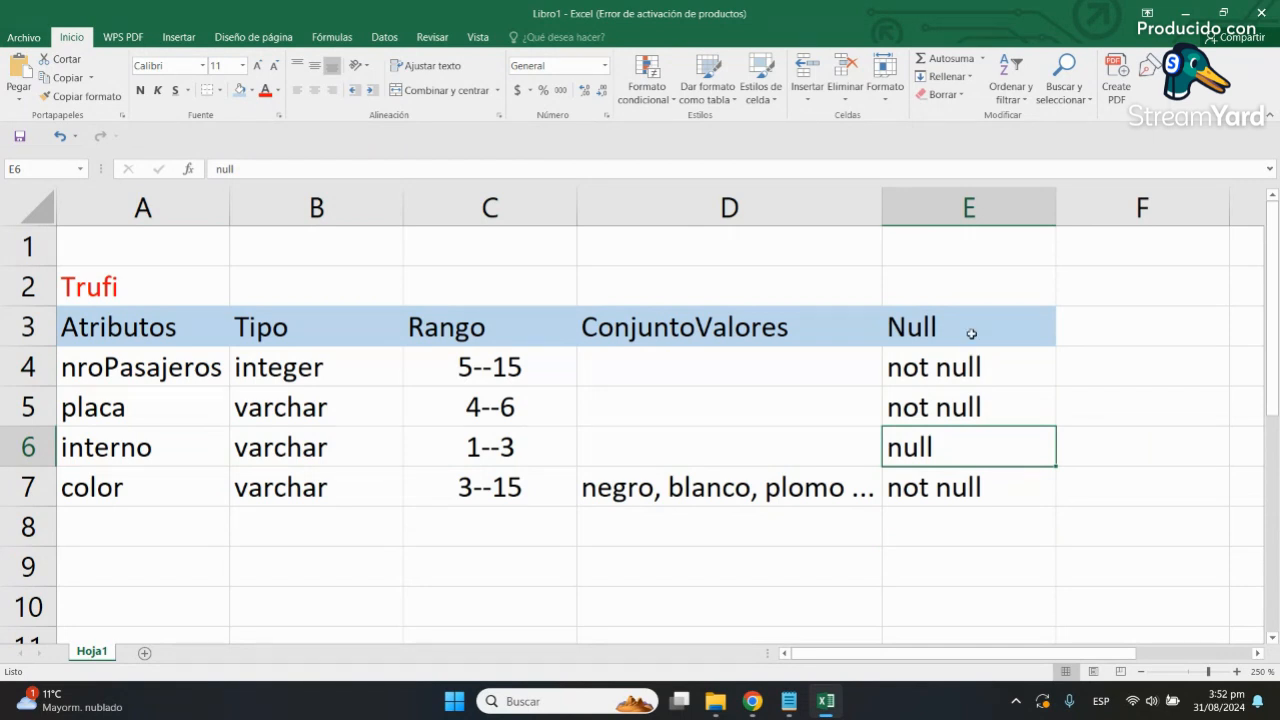
Step: Check the entity list in Notepad and enter "Chofer" in cell A9 of the Excel sheet as the second table's title
click(700, 409)
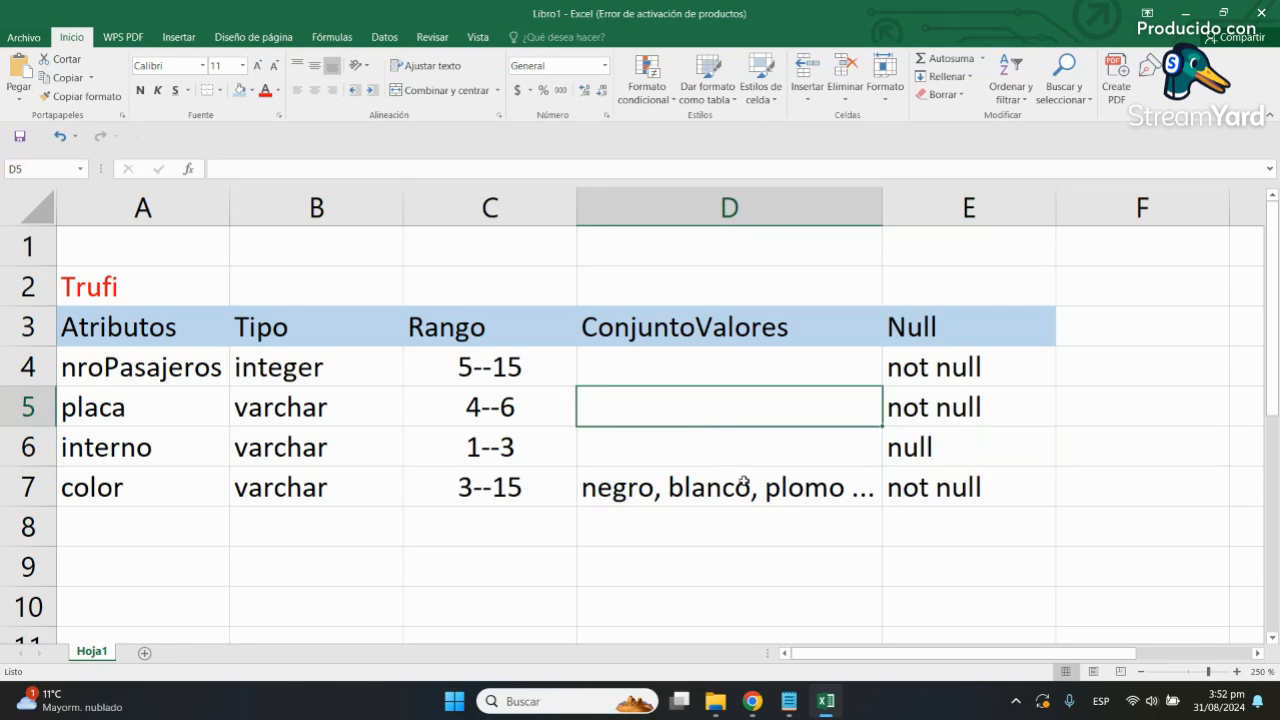
click(594, 561)
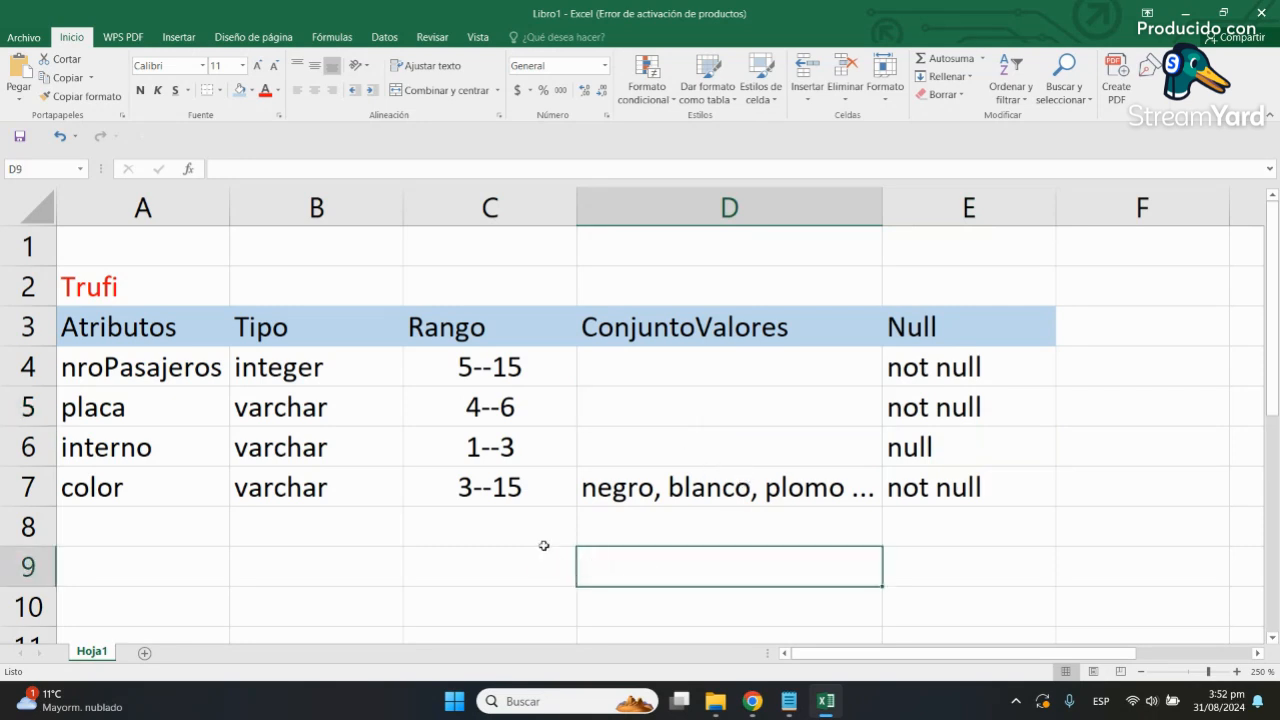
click(197, 547)
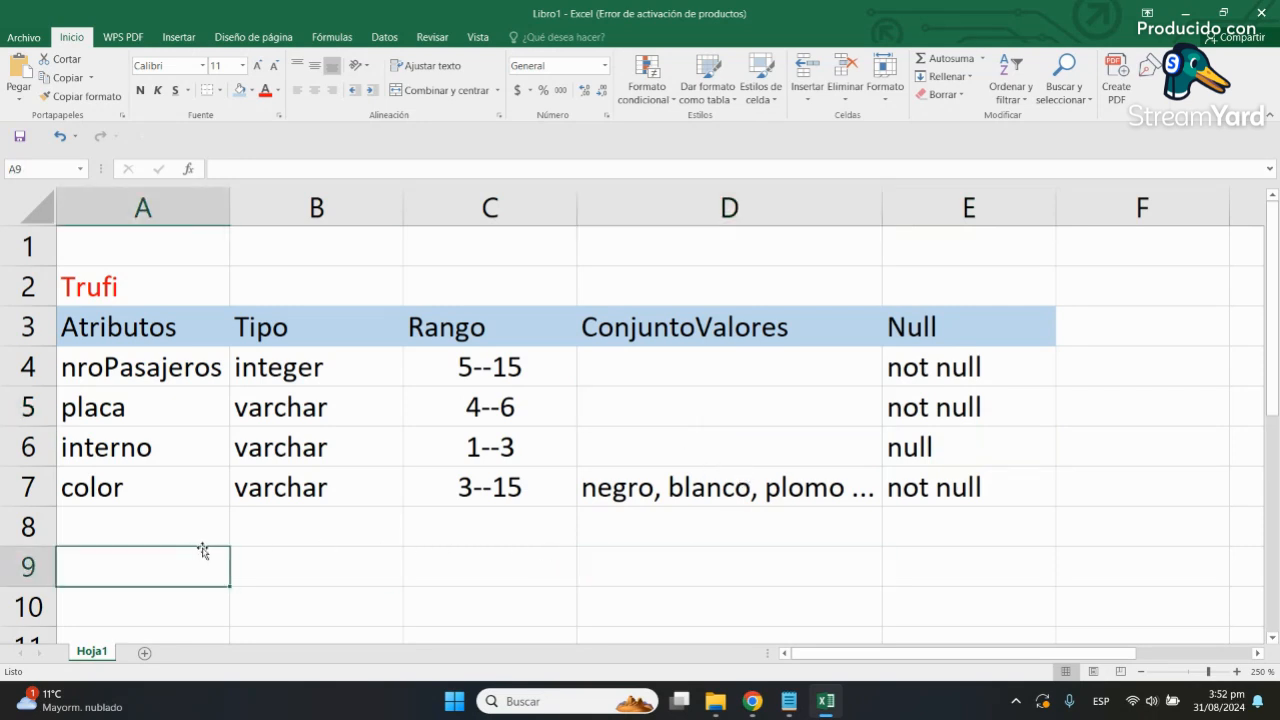
drag(1272, 368, 1257, 522)
click(790, 702)
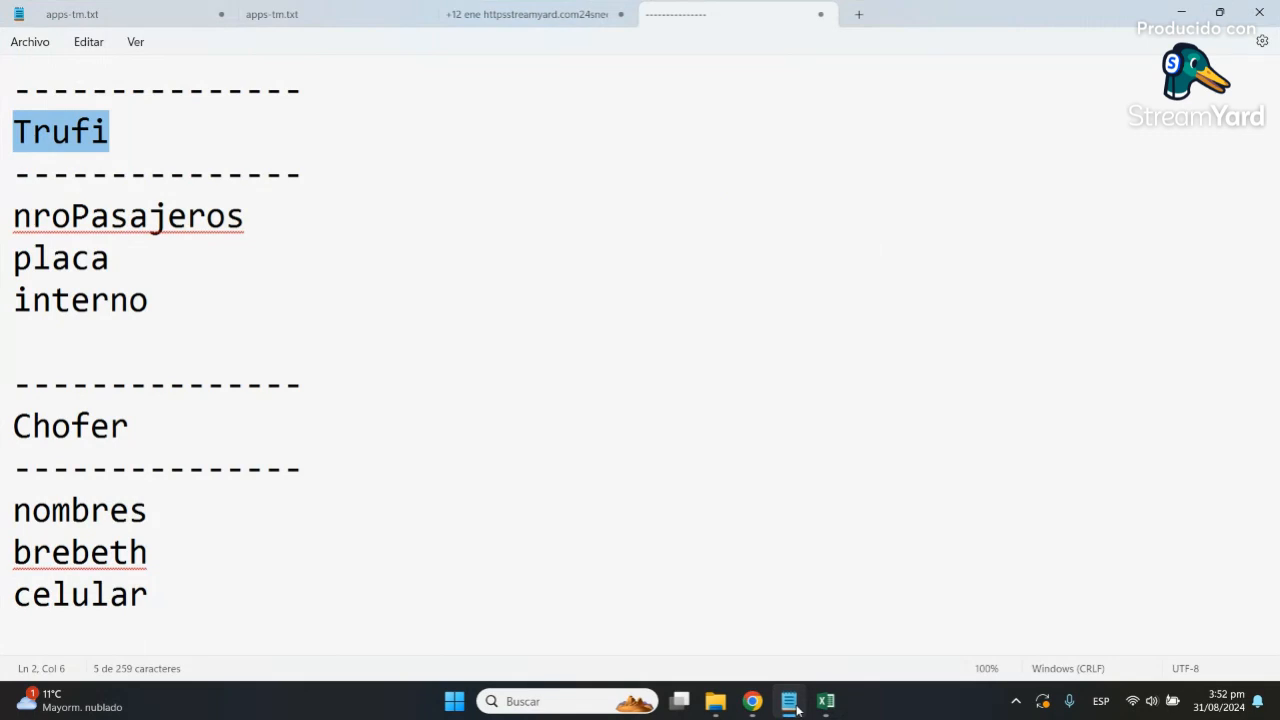
click(792, 704)
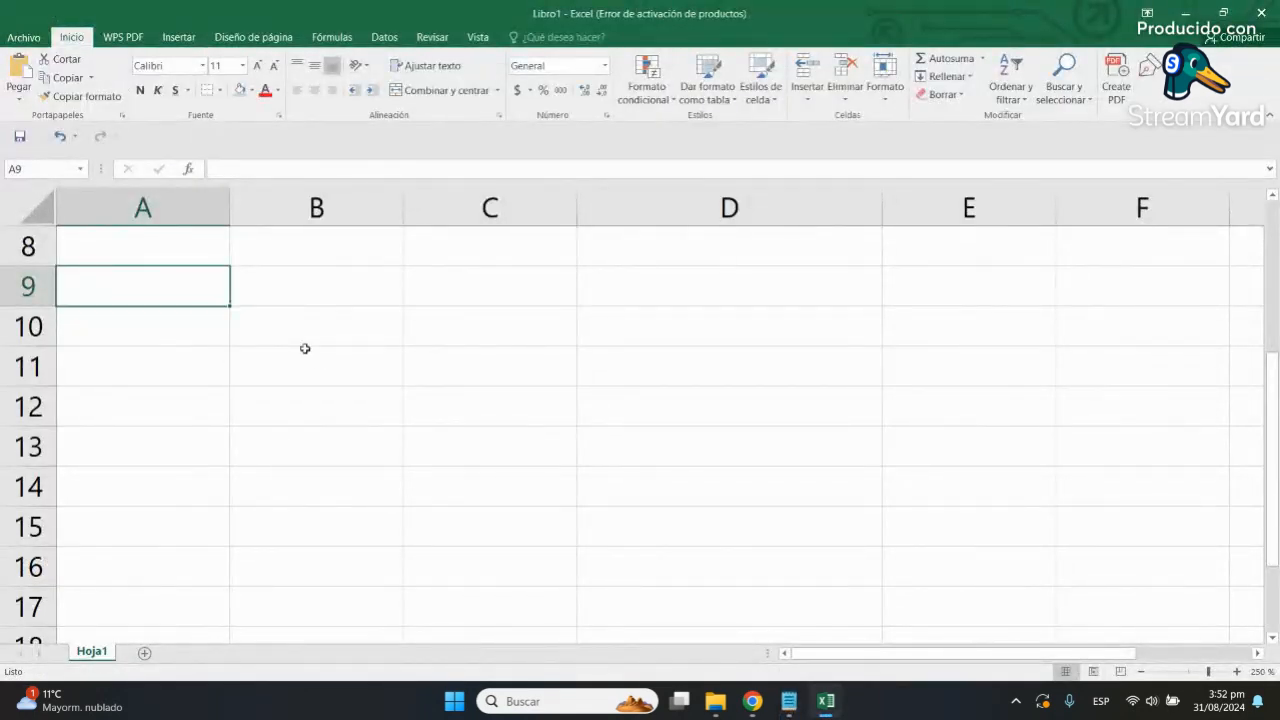
text(Chofer)
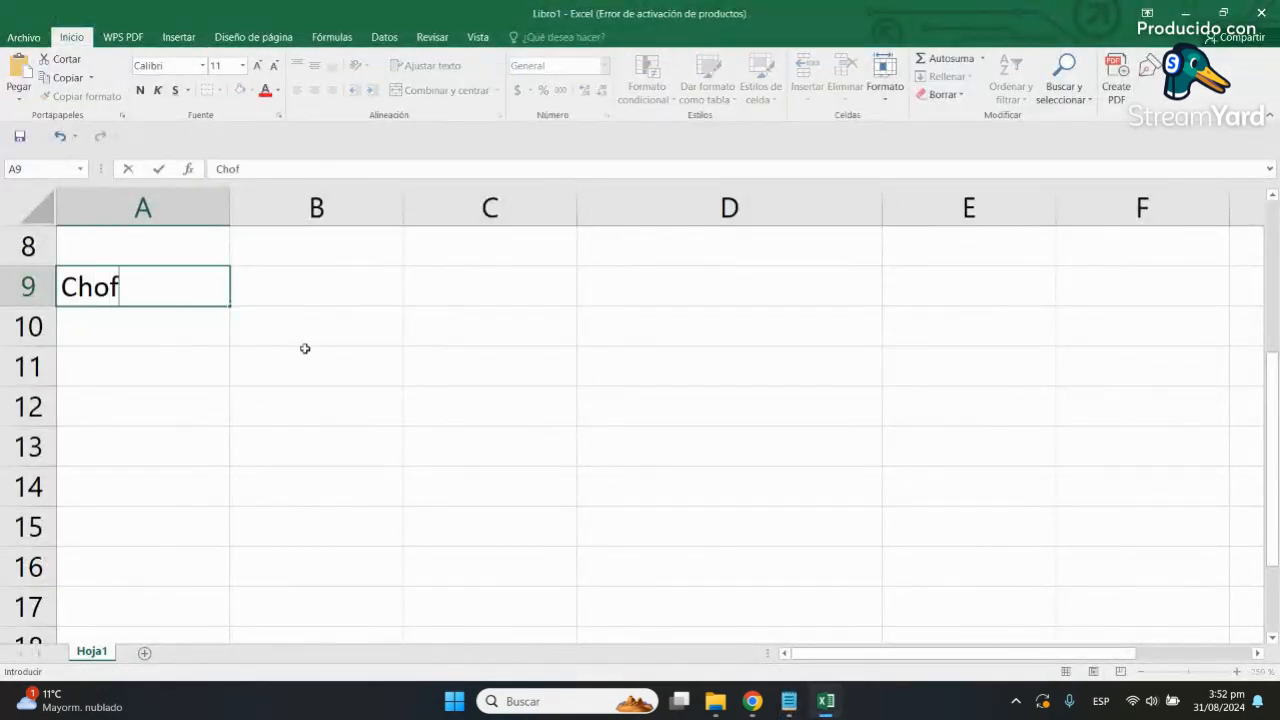
key(Tab)
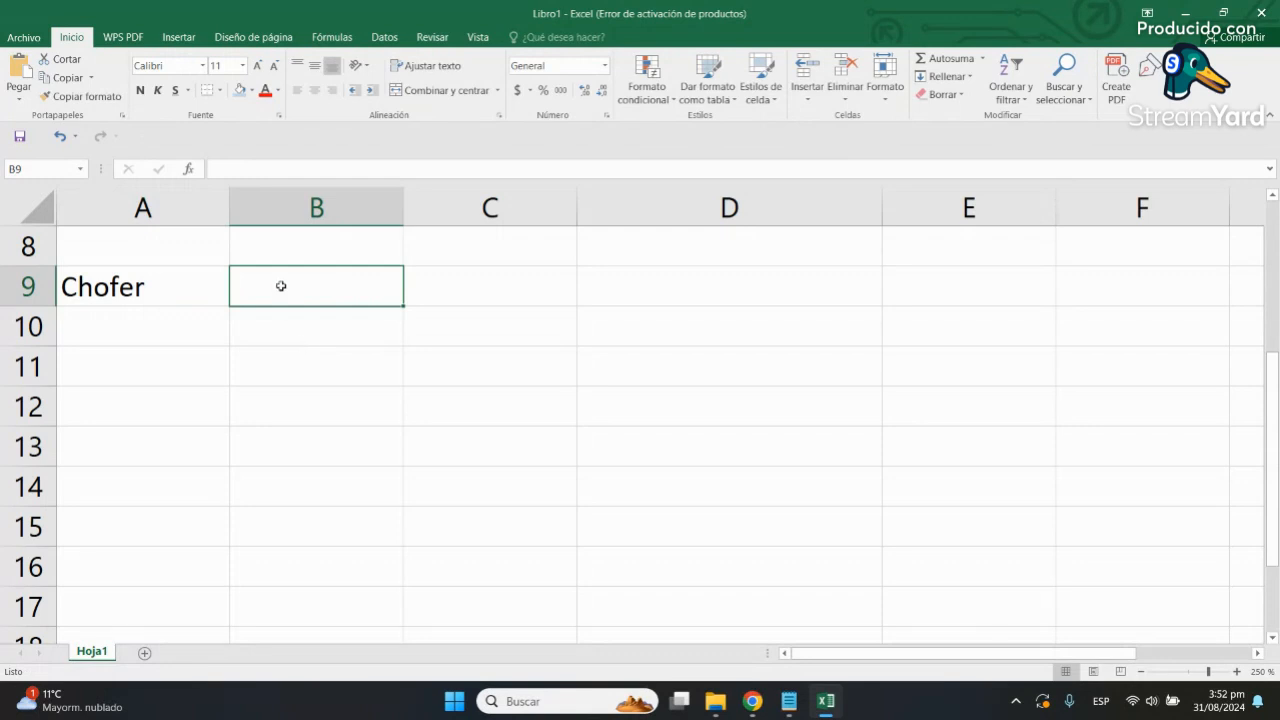
Step: Copy the Trufi table's header row A3:E3 to row 10 beneath the Chofer title
scroll(270, 287, up, 2)
drag(194, 288, 906, 287)
key(ctrl+c)
scroll(380, 500, down, 2)
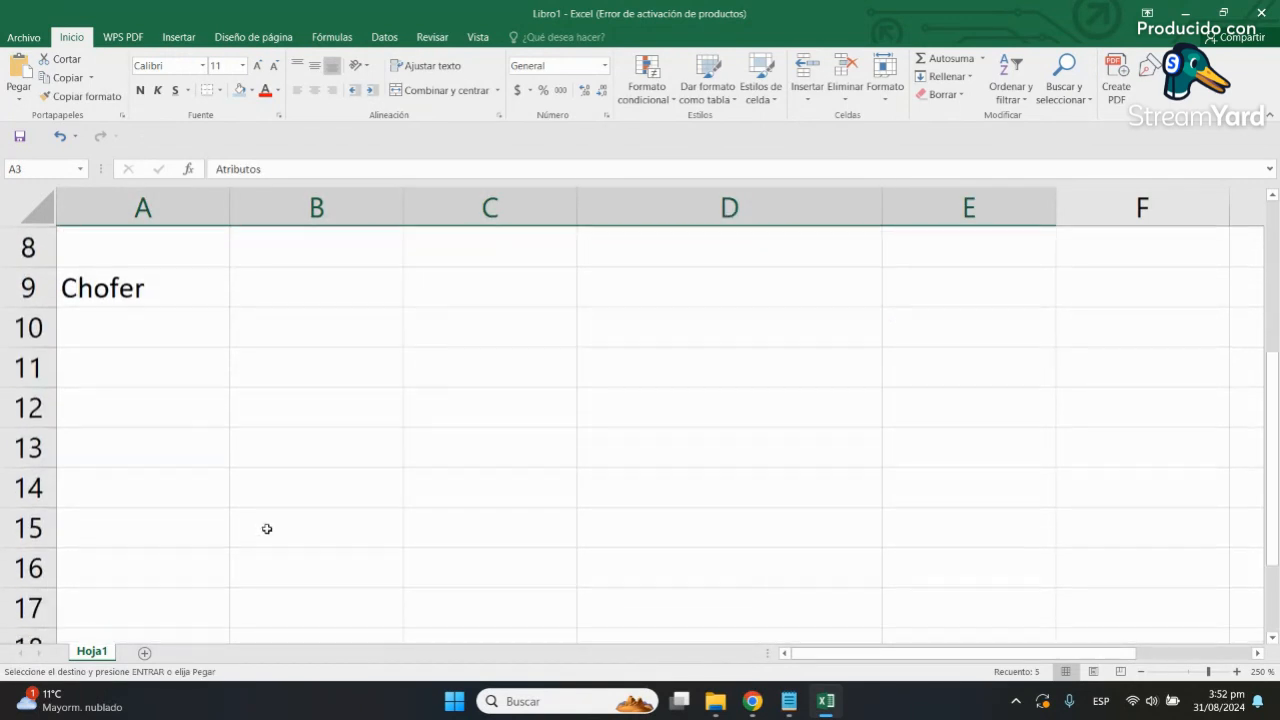
click(164, 328)
key(ctrl+v)
click(463, 460)
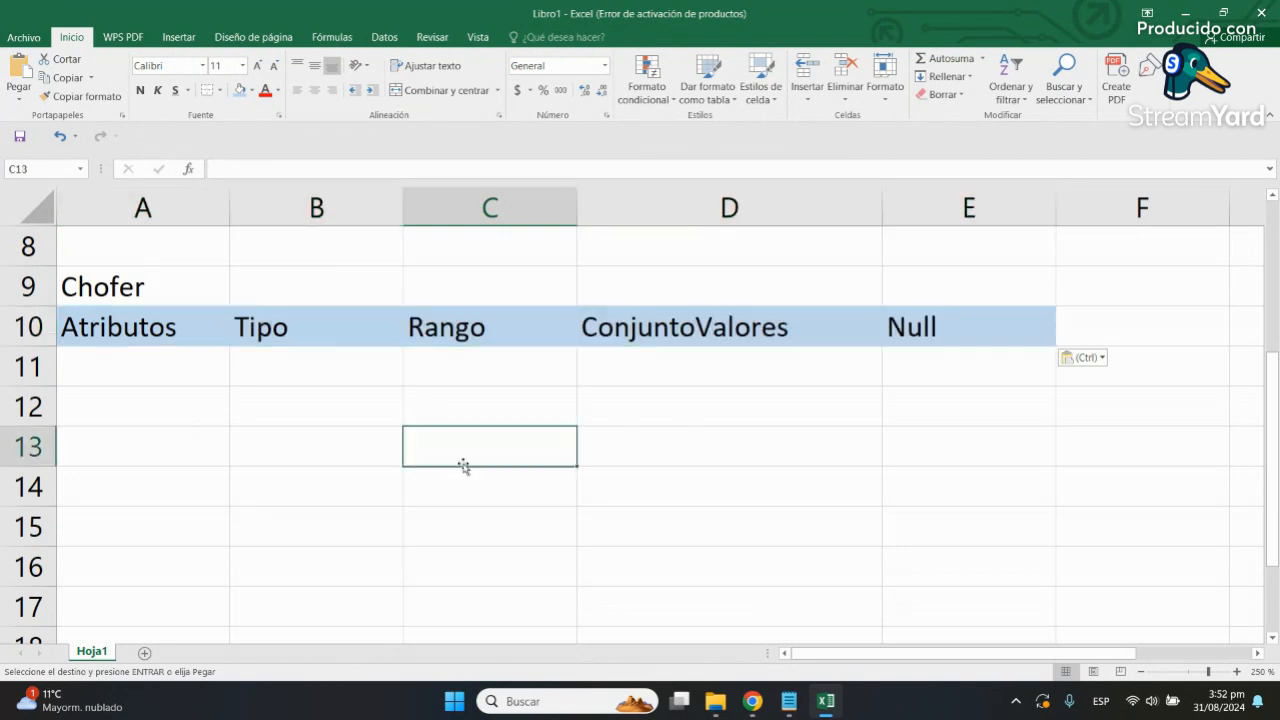
Step: Color the Chofer title in cell A9 red to match the Trufi title
scroll(463, 460, up, 1)
scroll(463, 460, up, 1)
click(409, 443)
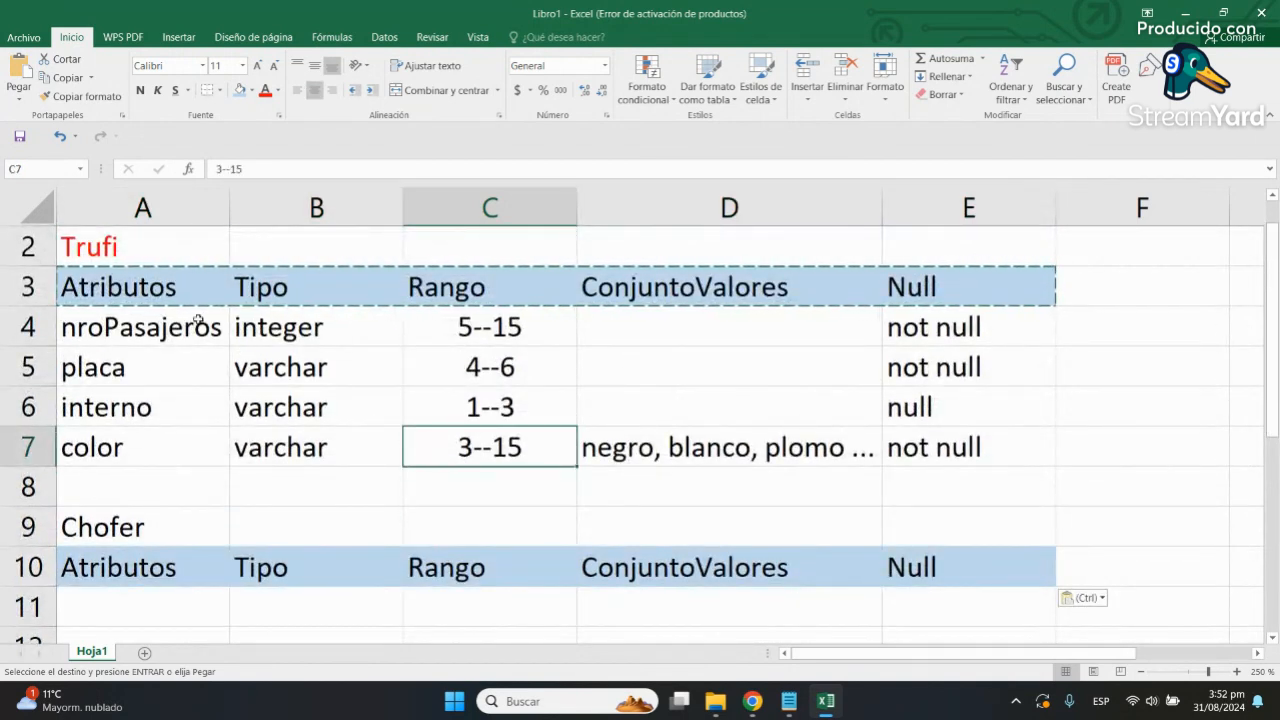
click(133, 243)
click(166, 534)
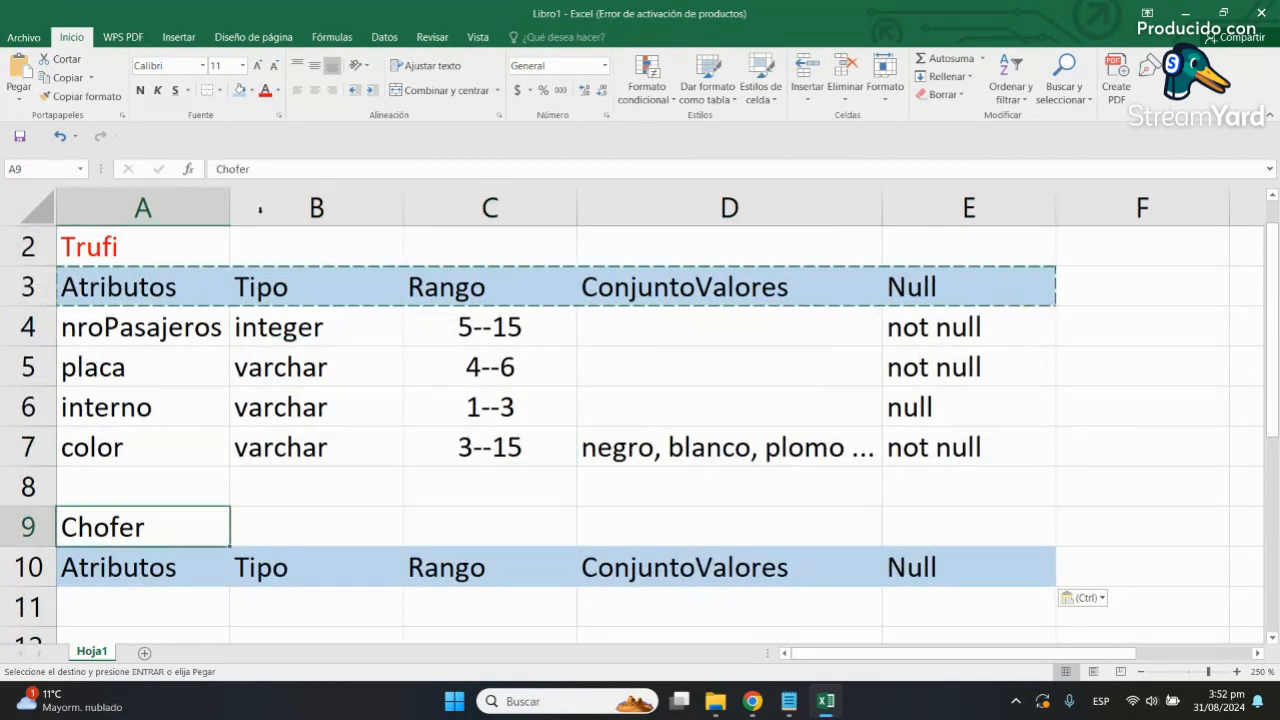
click(265, 90)
click(332, 402)
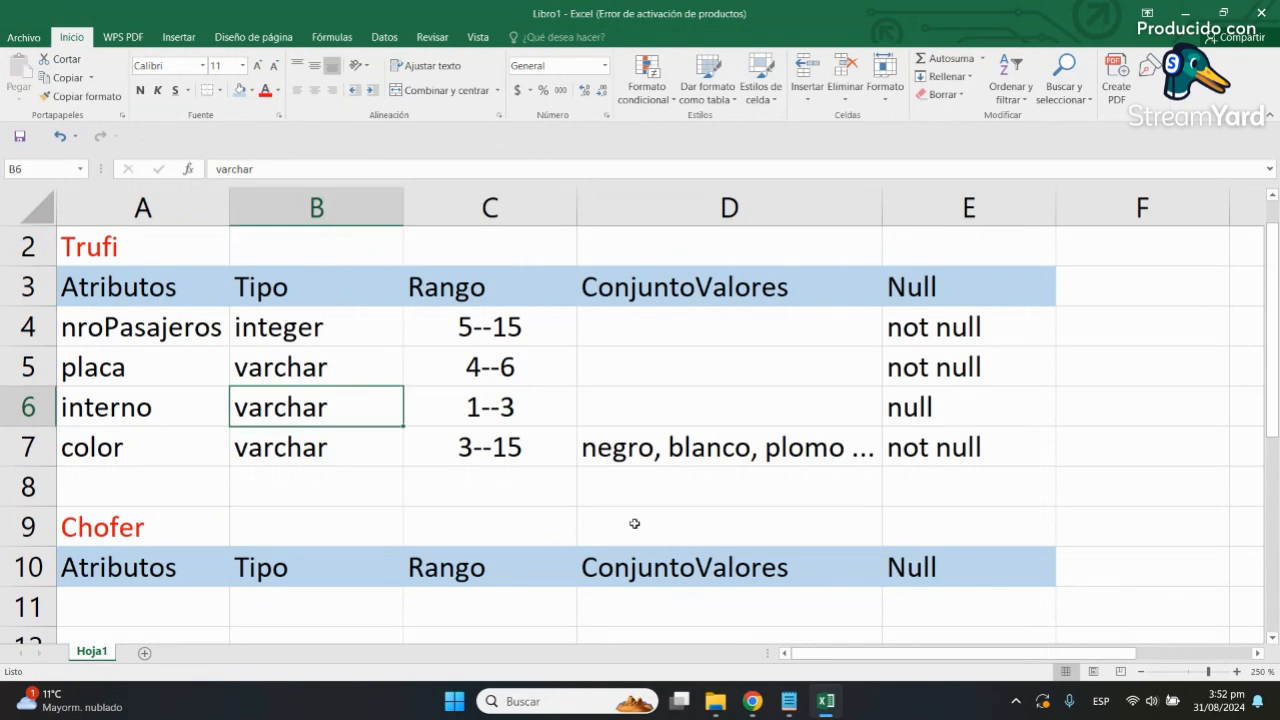
Step: Consult the Chofer attribute list in Notepad and enter "nombres" in A11 and "brebeth" in A12 of the Excel sheet
scroll(634, 523, down, 2)
scroll(480, 511, up, 1)
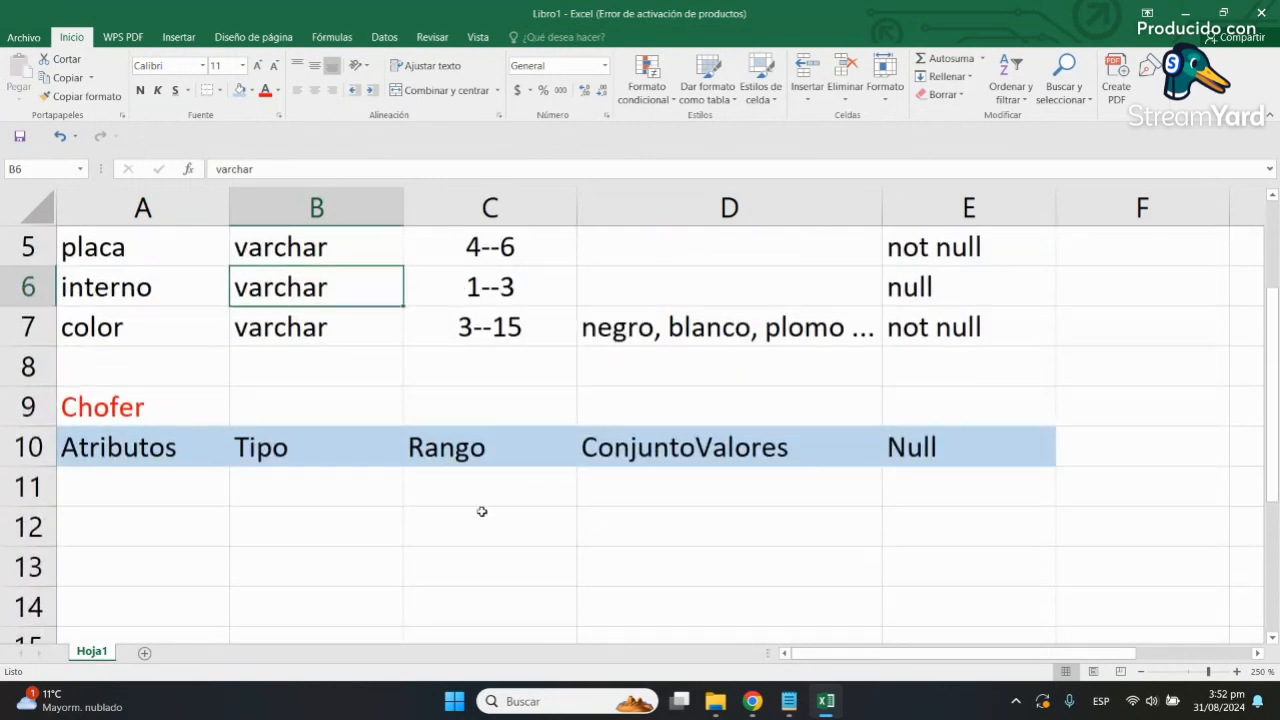
click(185, 493)
scroll(377, 557, down, 1)
click(790, 702)
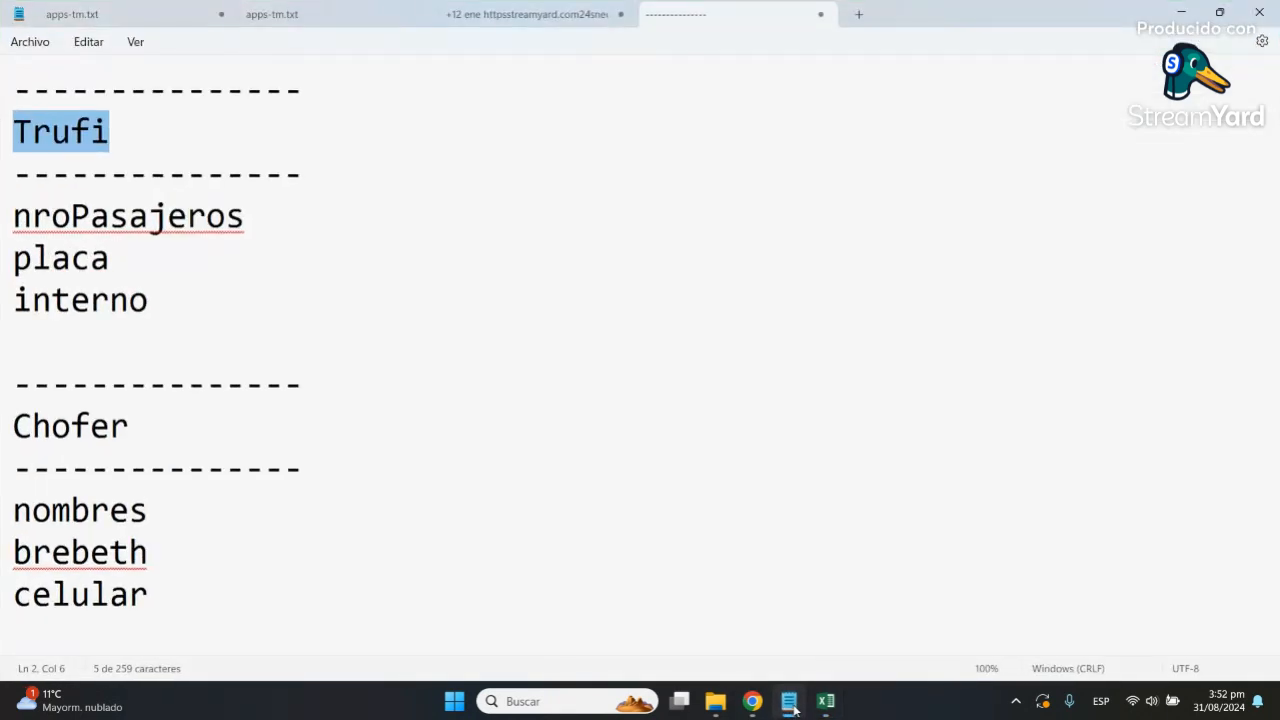
click(790, 702)
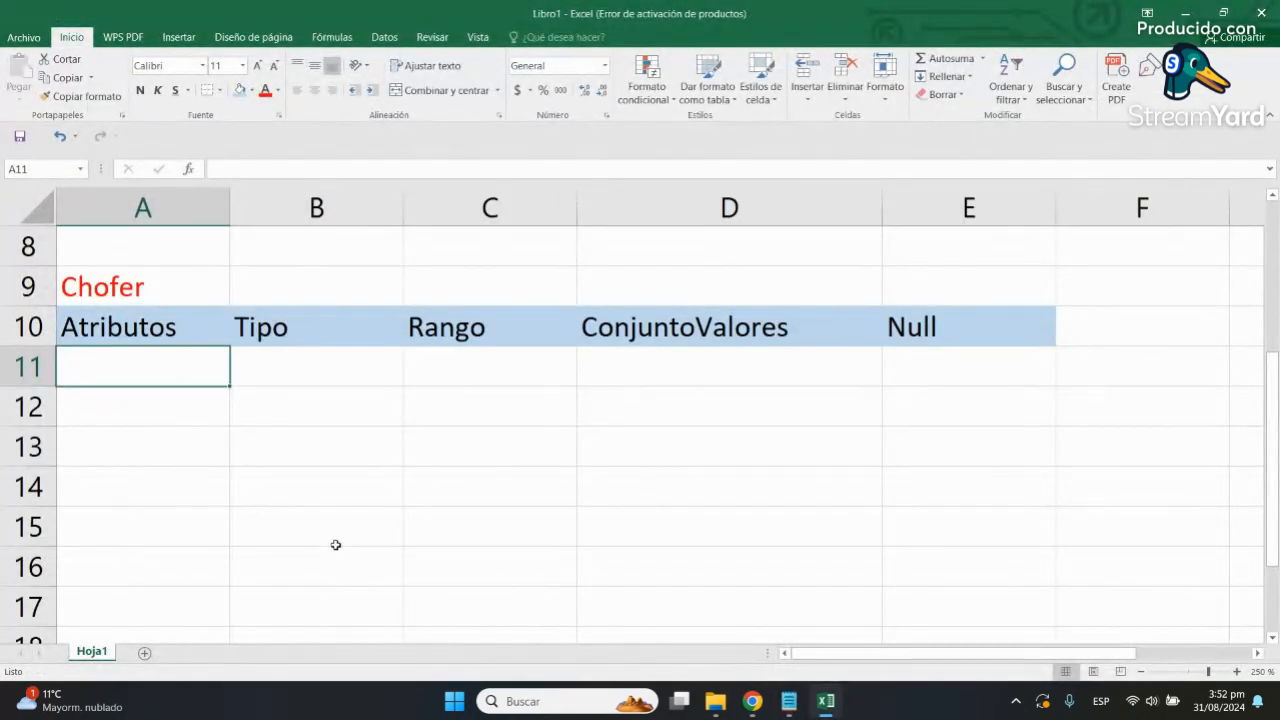
text(nombres)
key(Return)
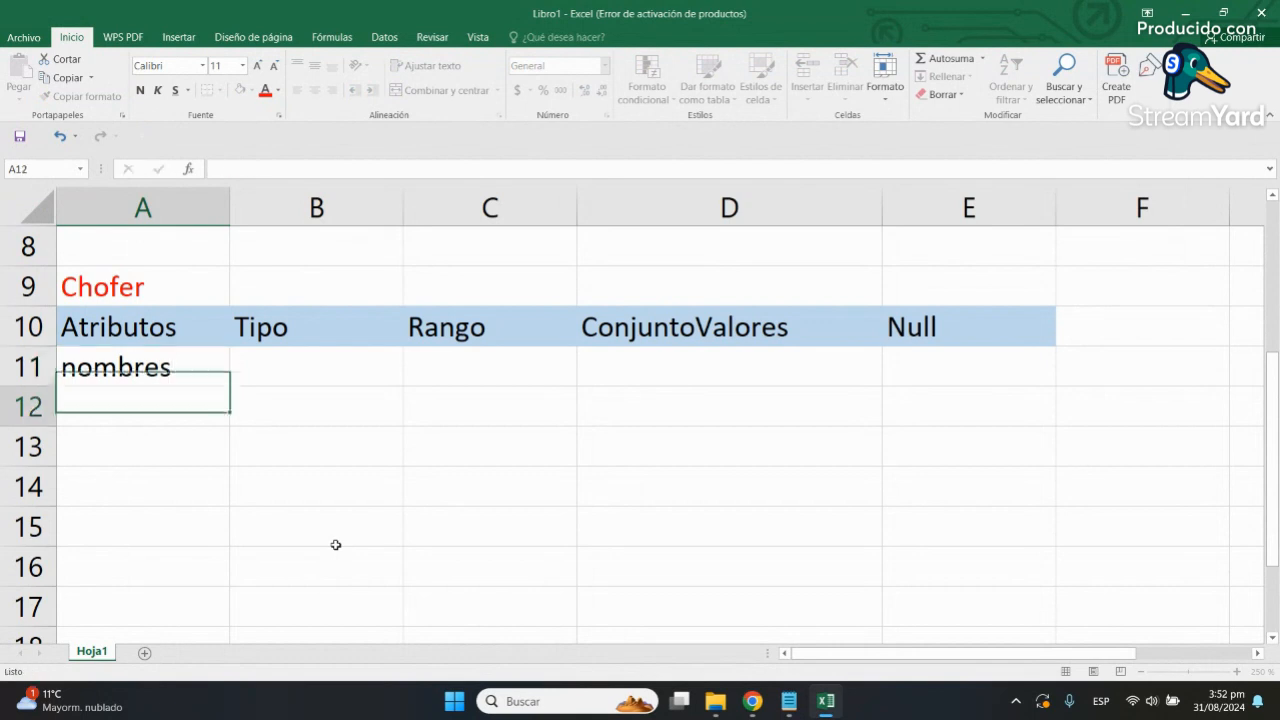
text(brebeth)
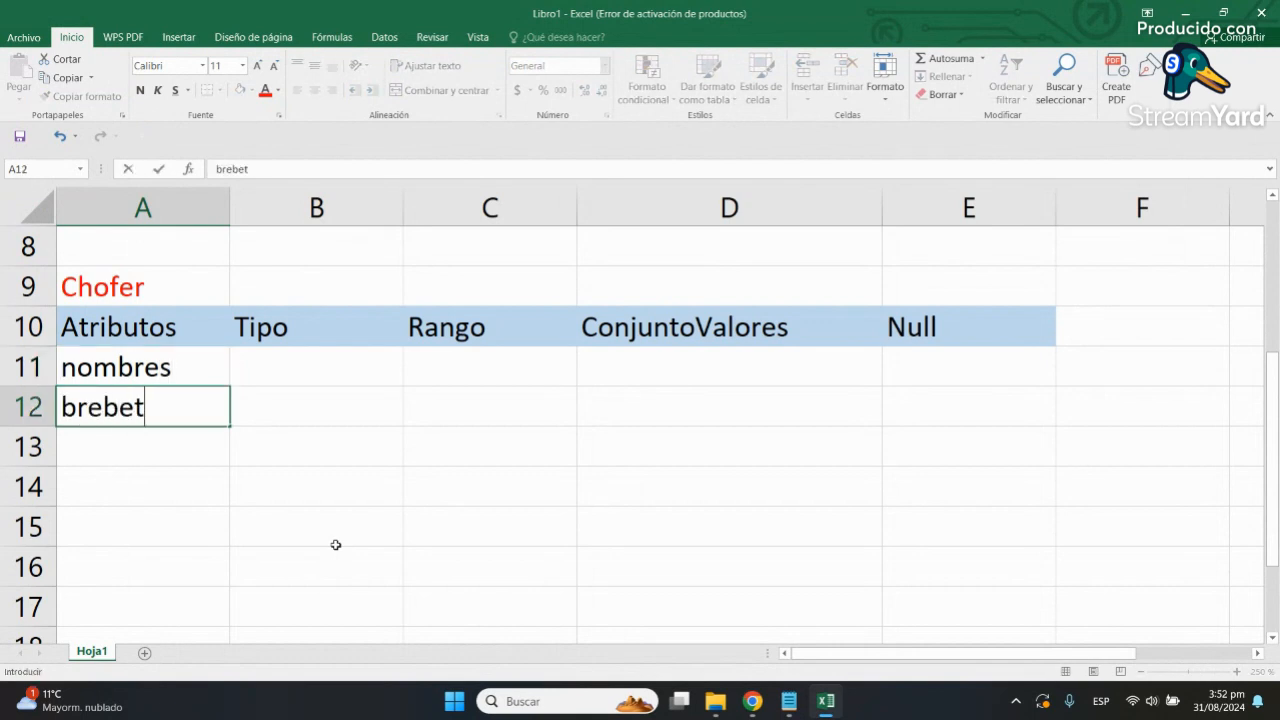
key(Return)
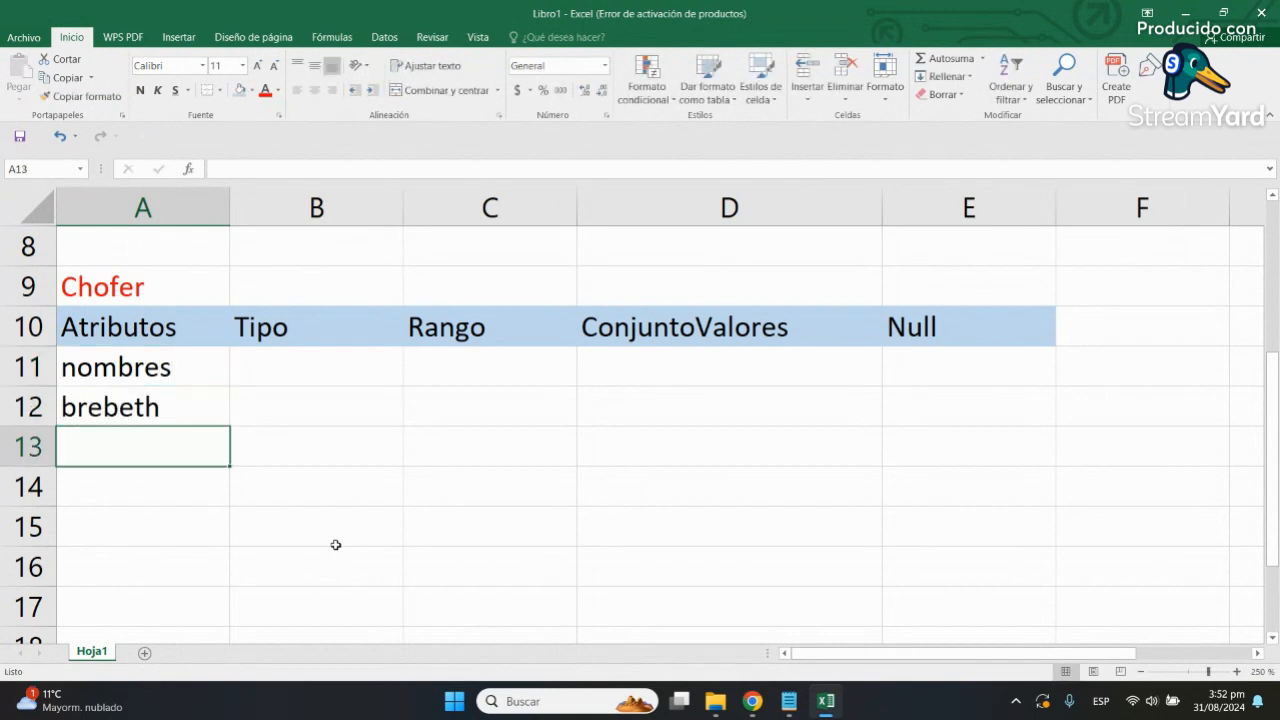
Step: Recheck the Notepad list and enter "celular" as the third Chofer attribute in cell A13 of the Excel sheet
click(799, 701)
click(800, 700)
text(celular)
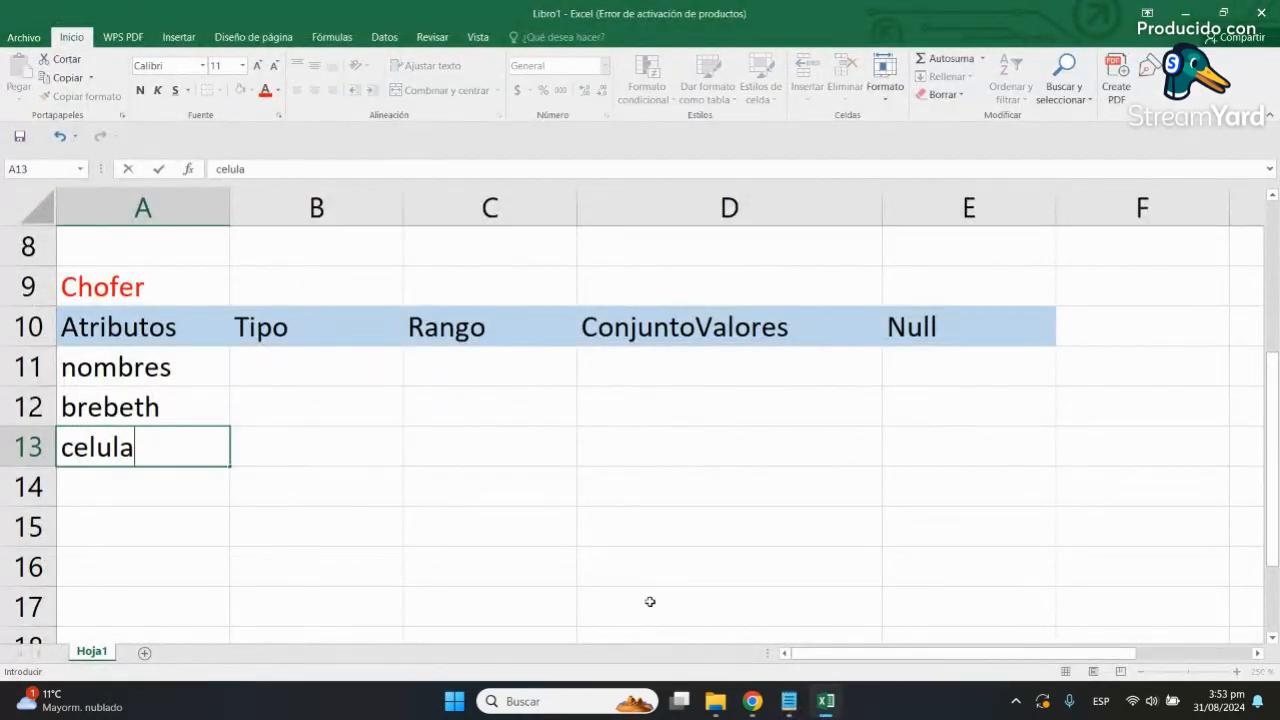
key(Tab)
Step: Enter "varchar" as the type and "3--50" as the range of the nombres attribute in B11 and C11
key(Up)
key(Up)
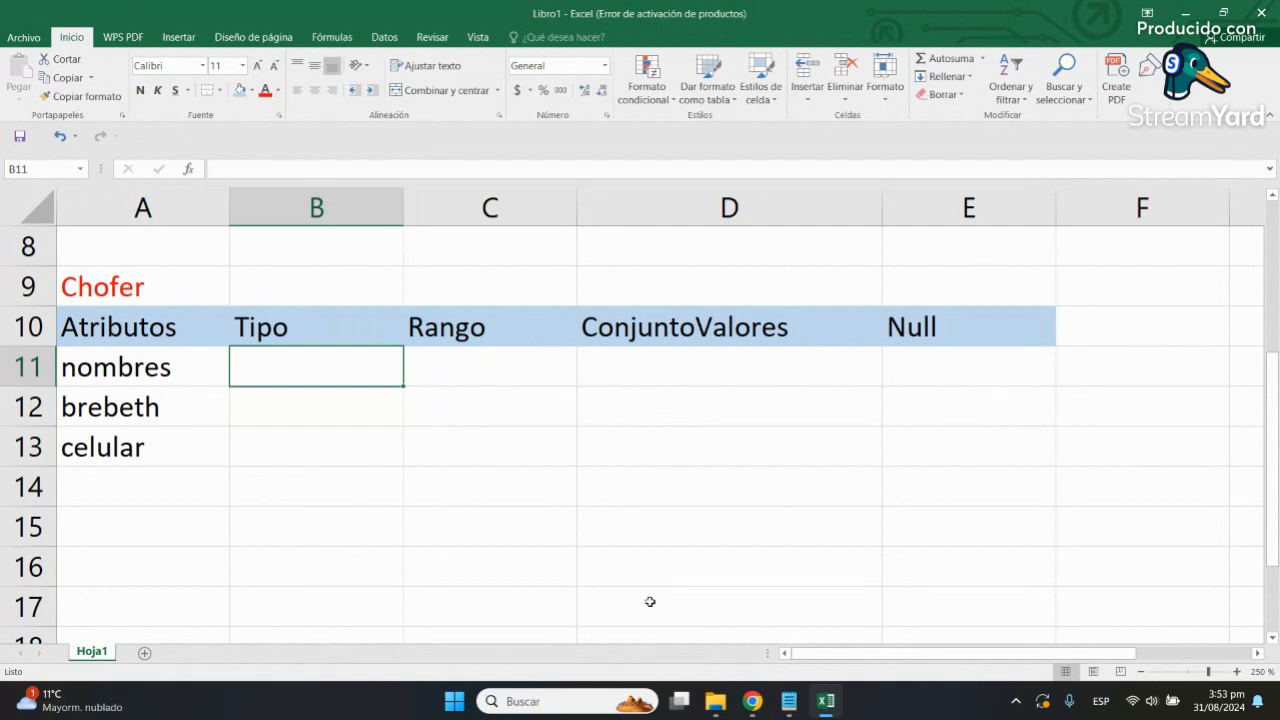
text(var)
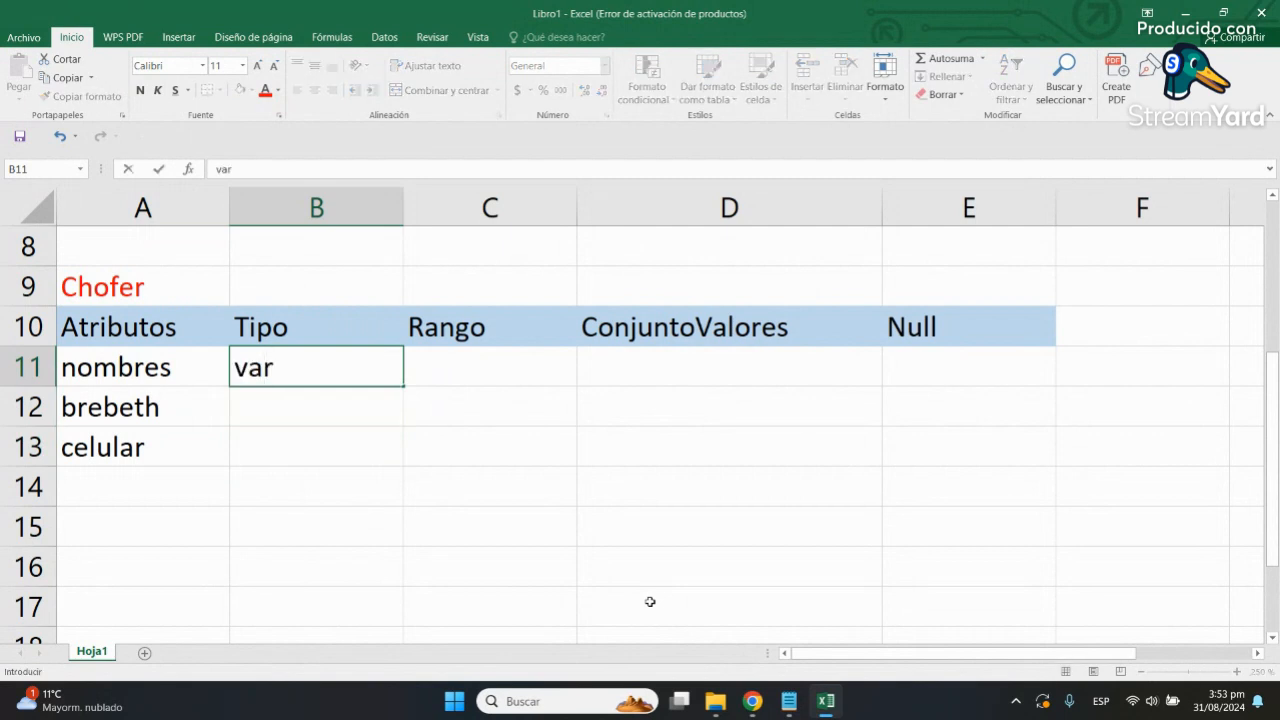
text(char)
key(Return)
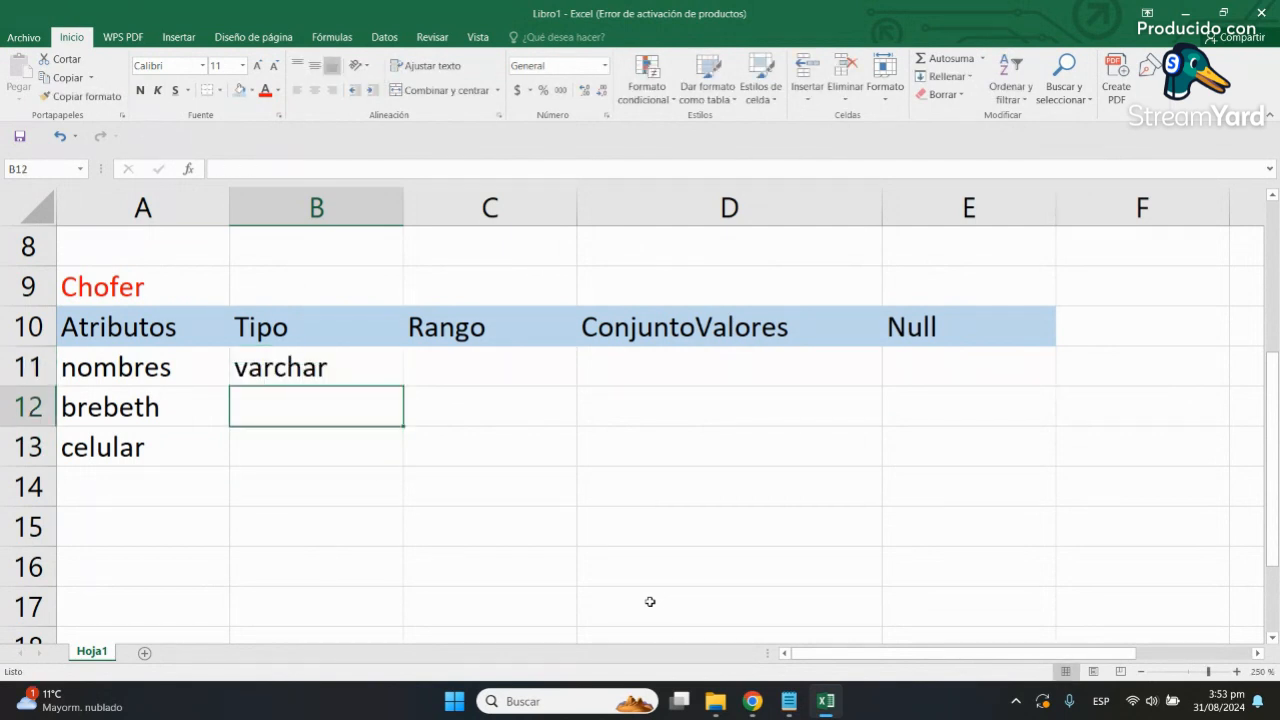
key(Up)
key(Right)
text(3--)
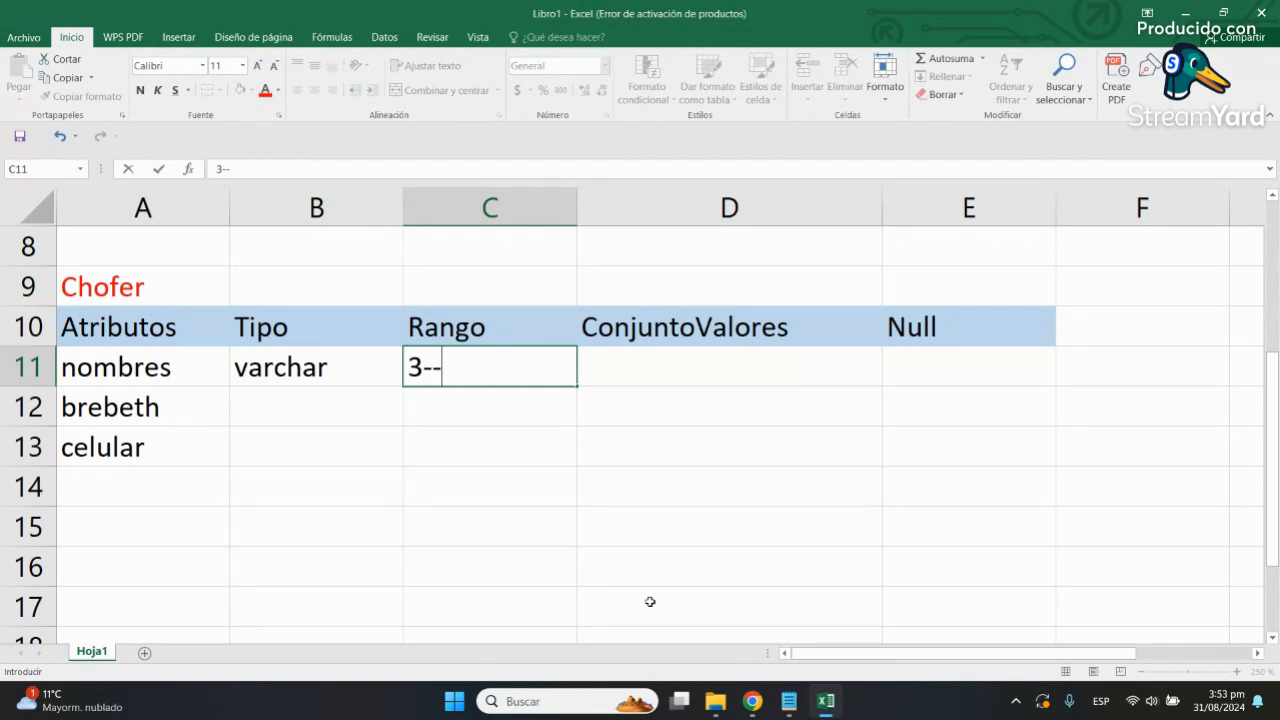
text(50)
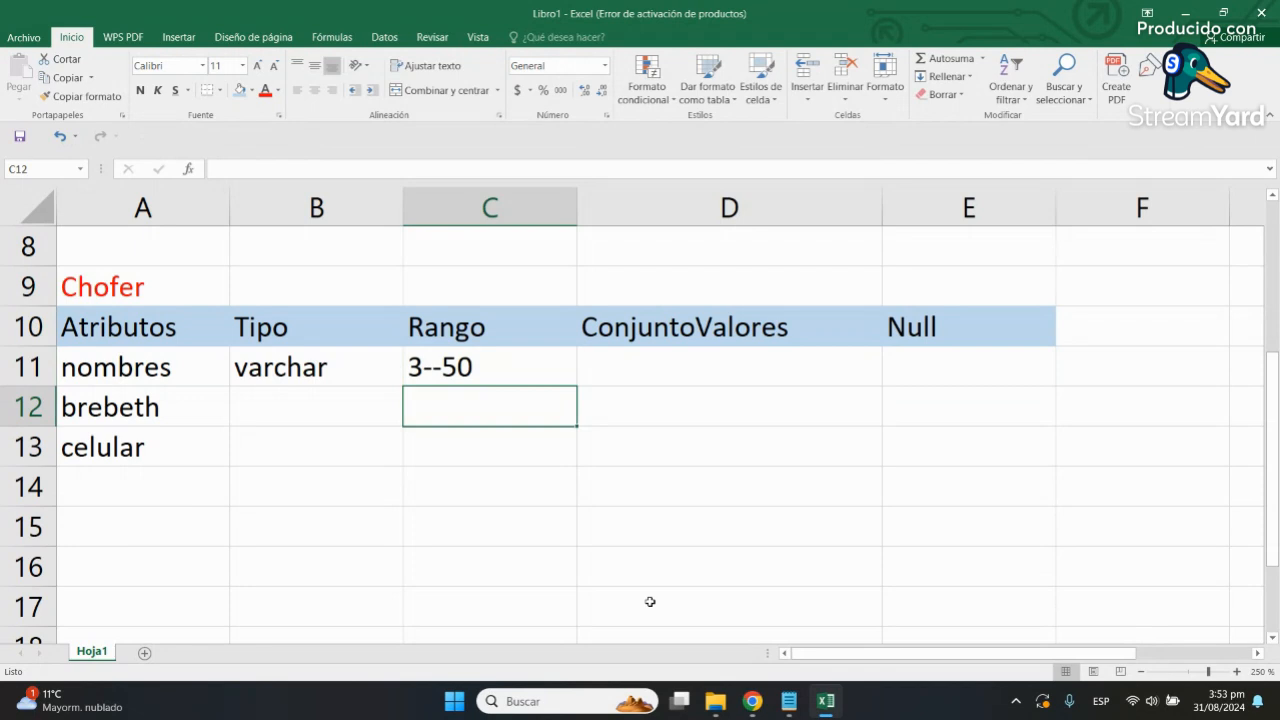
Step: Enter "not null" as the null constraint of nombres in cell E11
key(Up)
key(Right)
key(Right)
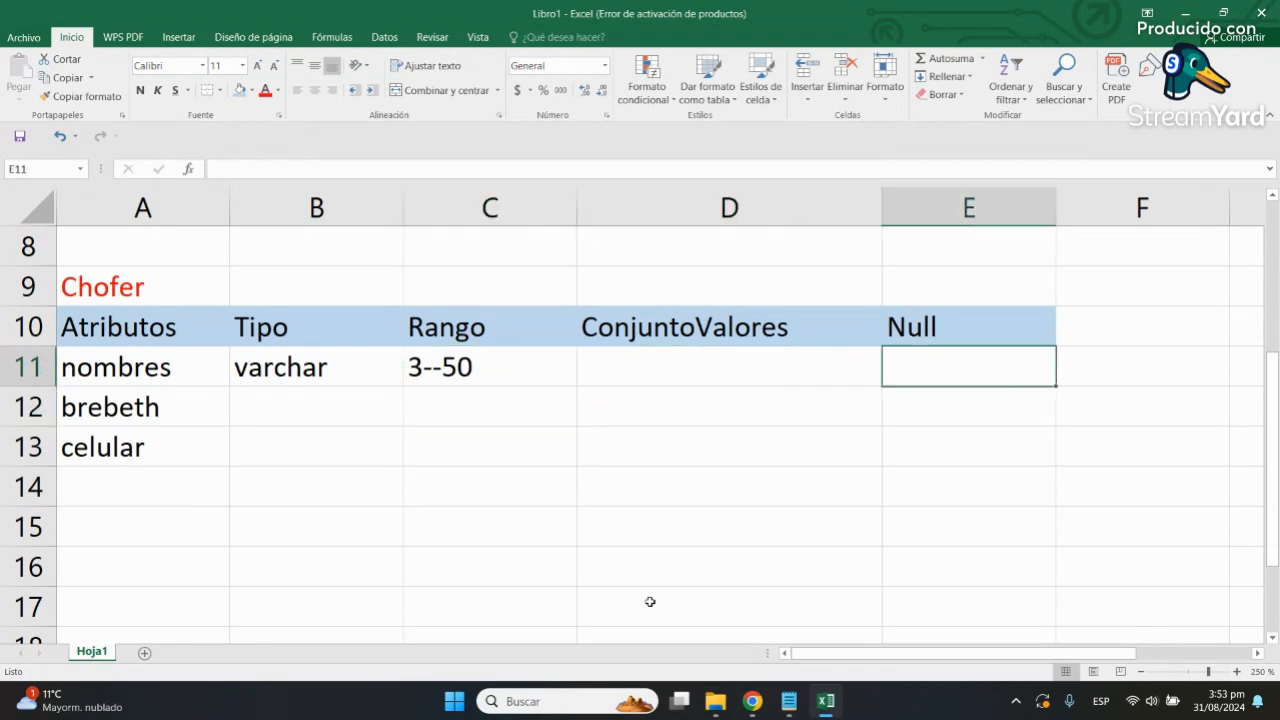
text(n)
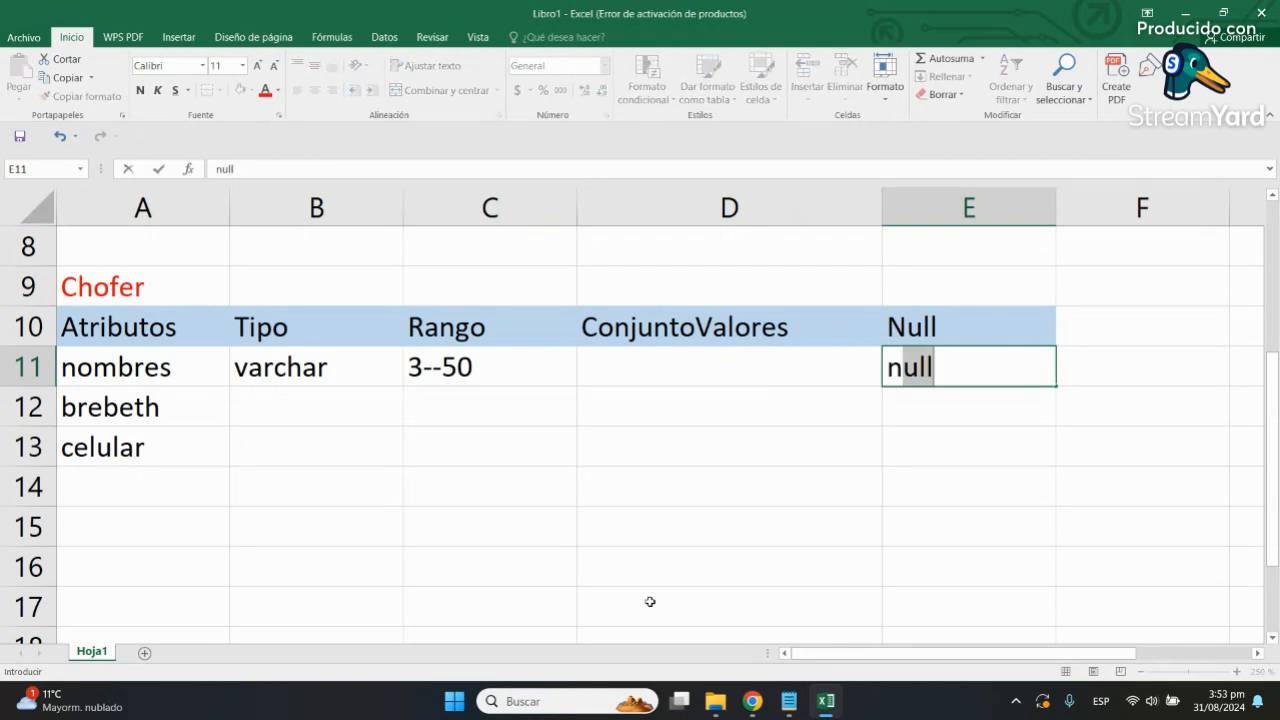
text(ot)
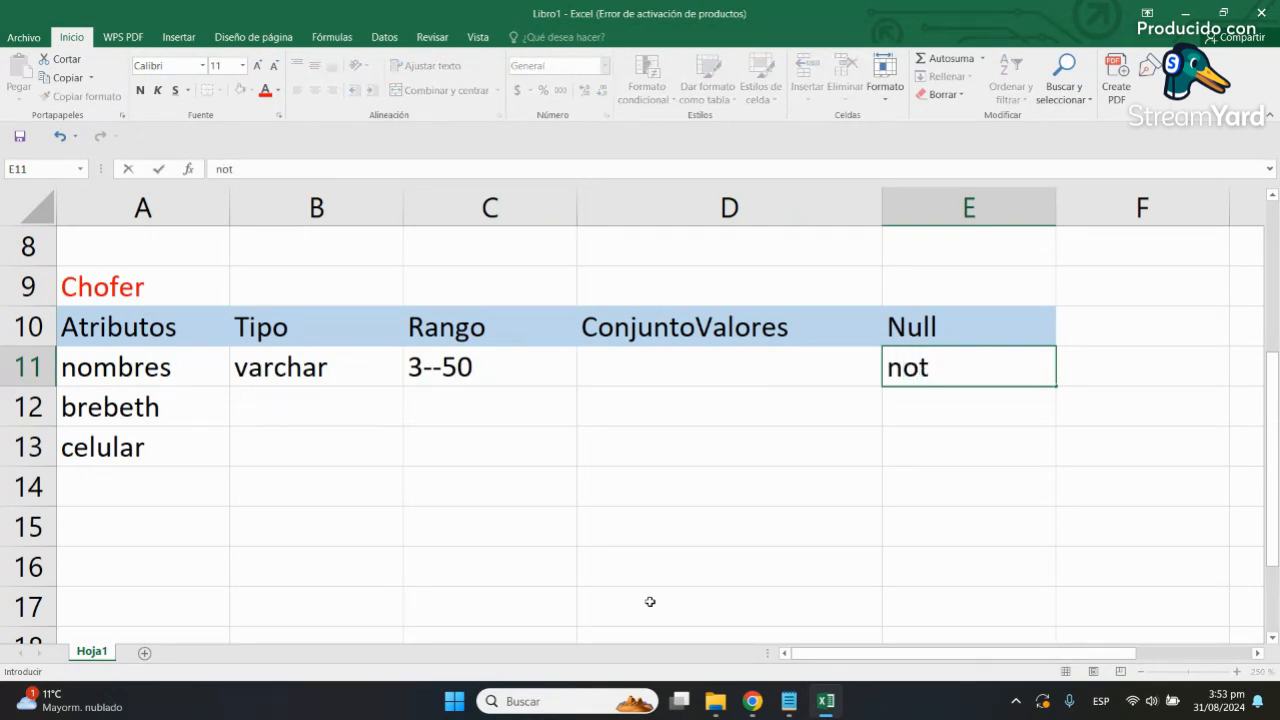
text( null)
key(Return)
Step: Enter "varchar" as the type of the brebeth attribute in cell B12
key(Left)
key(Left)
key(Left)
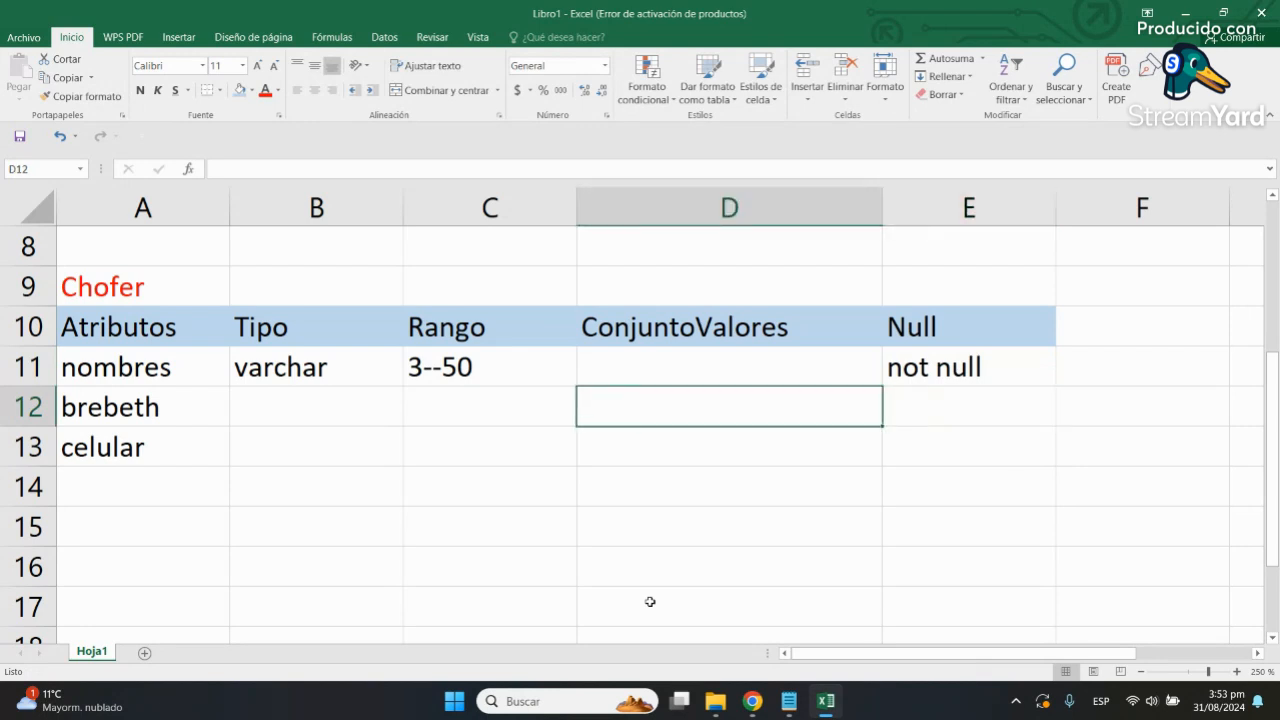
text(va)
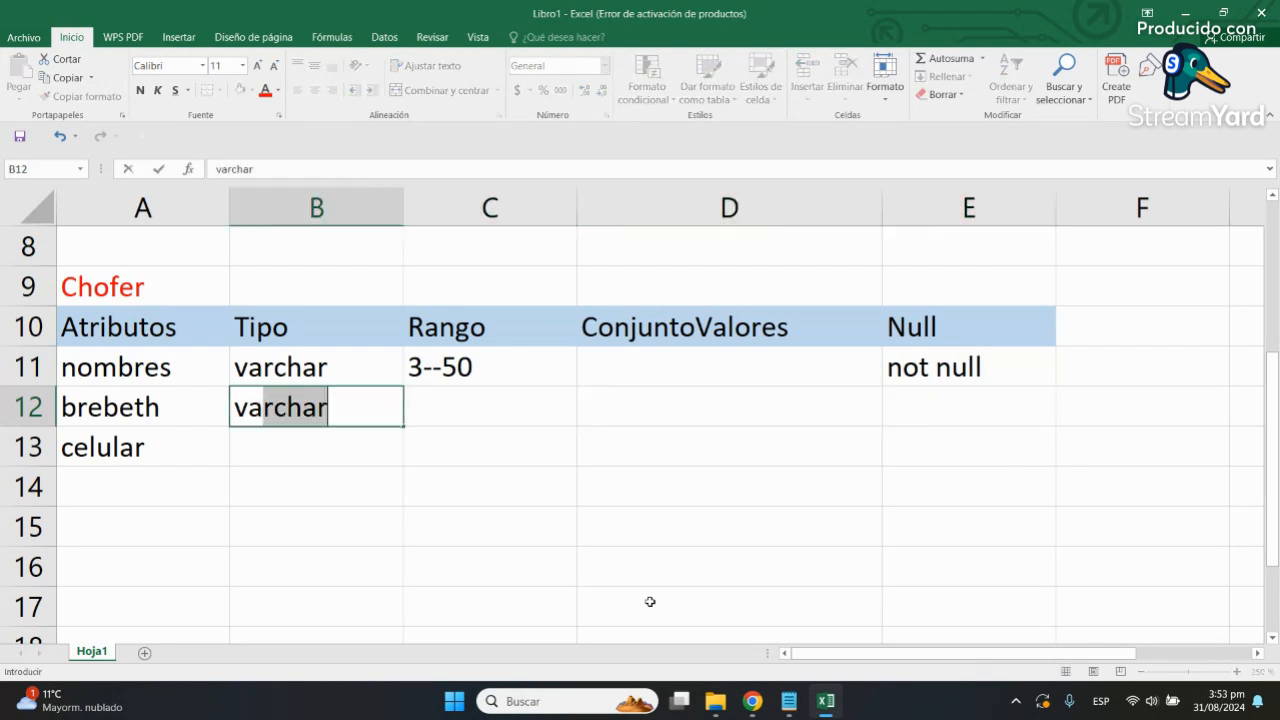
key(Return)
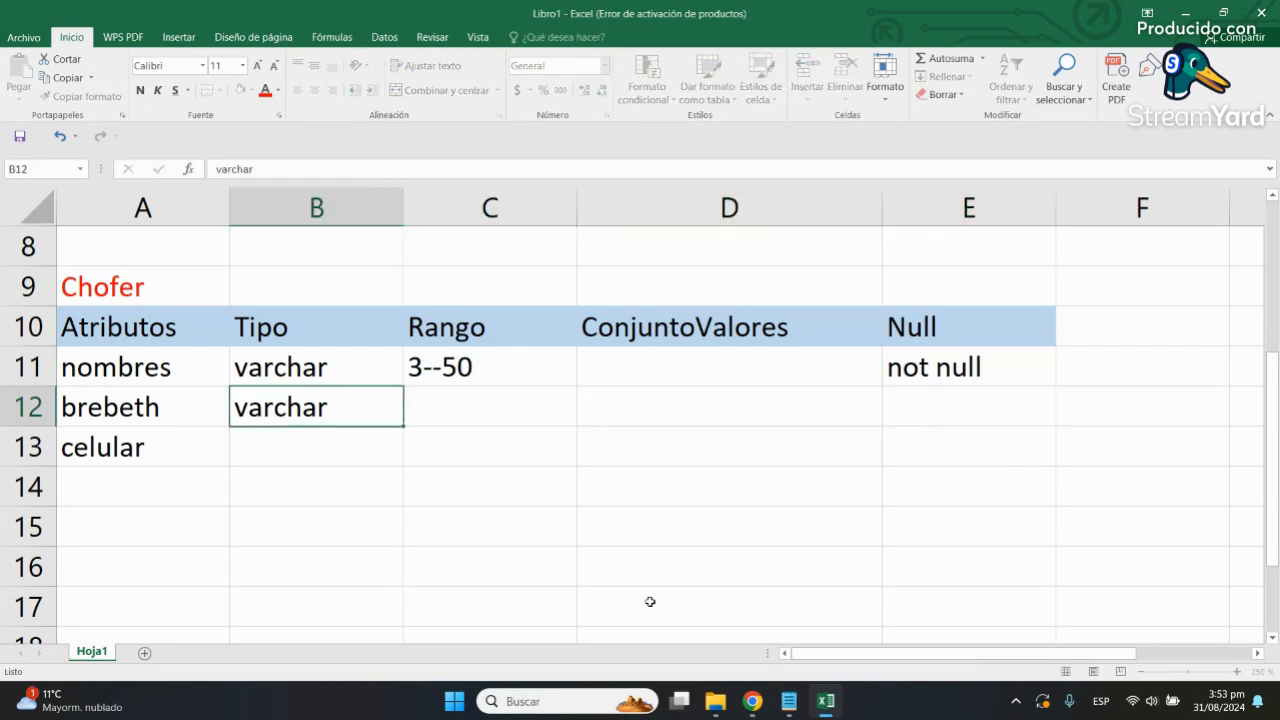
key(Up)
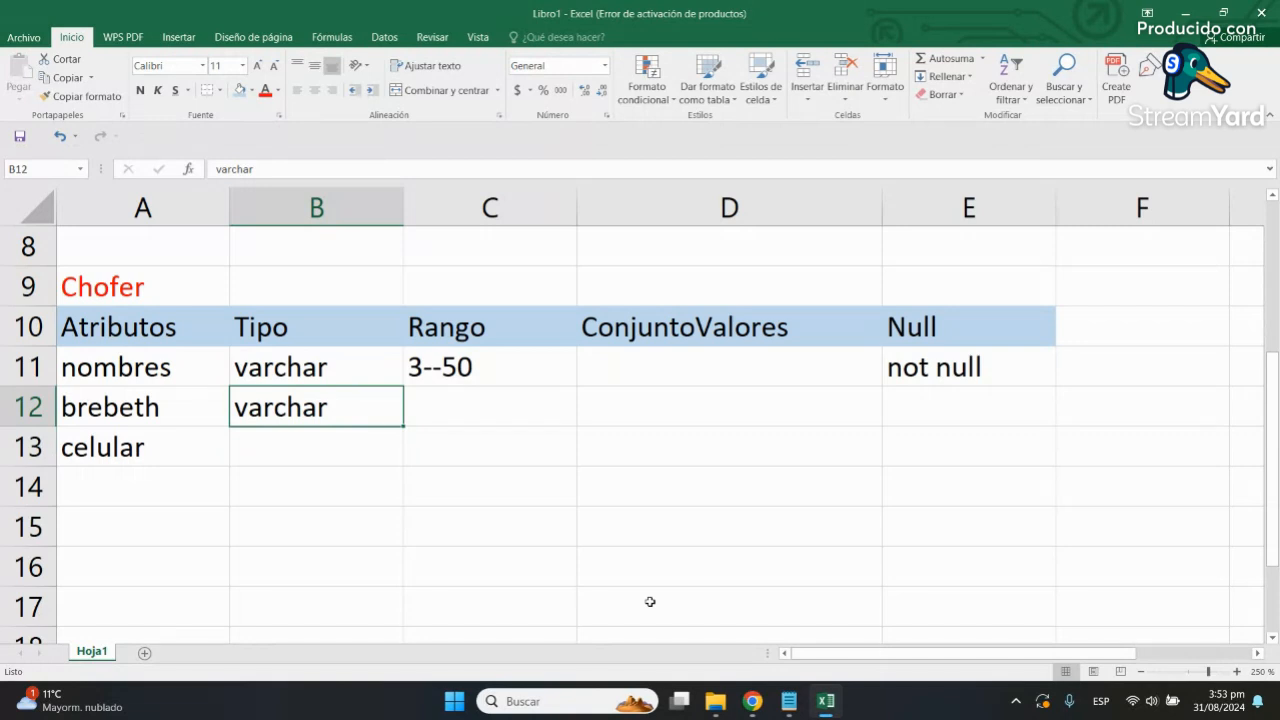
Step: Enter "5--7" as the range of the brebeth attribute in cell C12
key(Right)
key(Left)
key(Right)
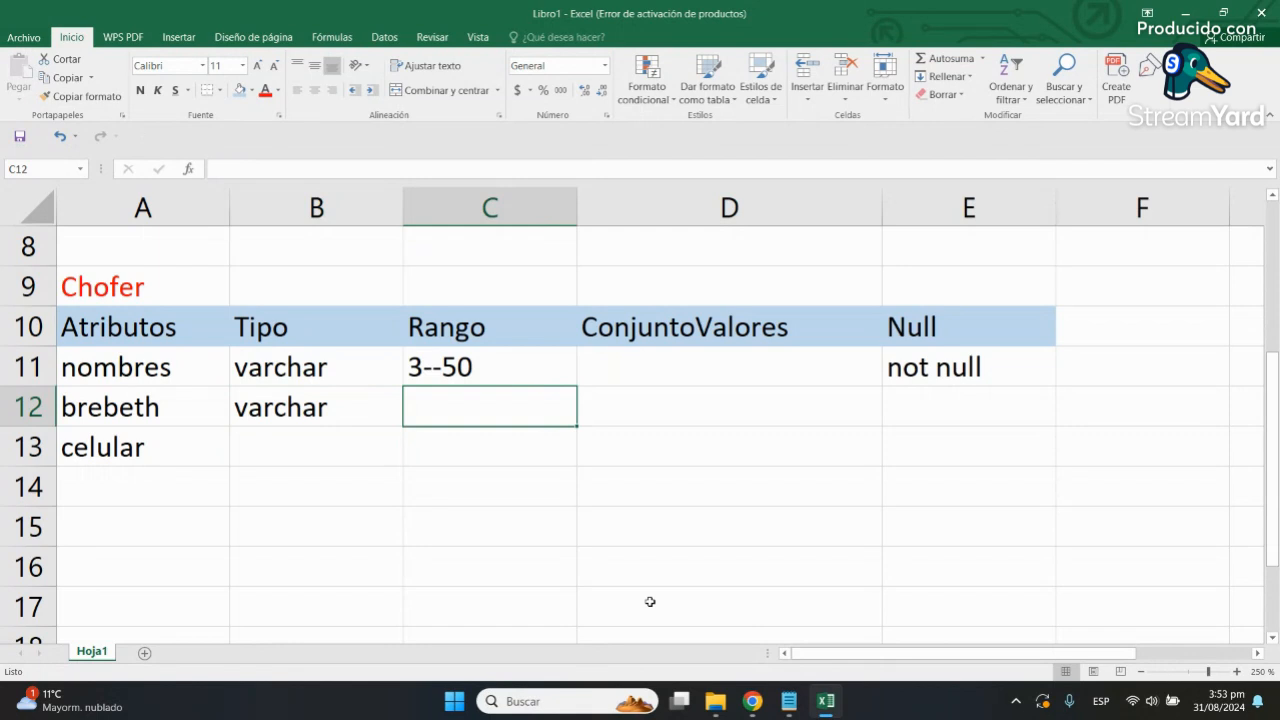
text(5--)
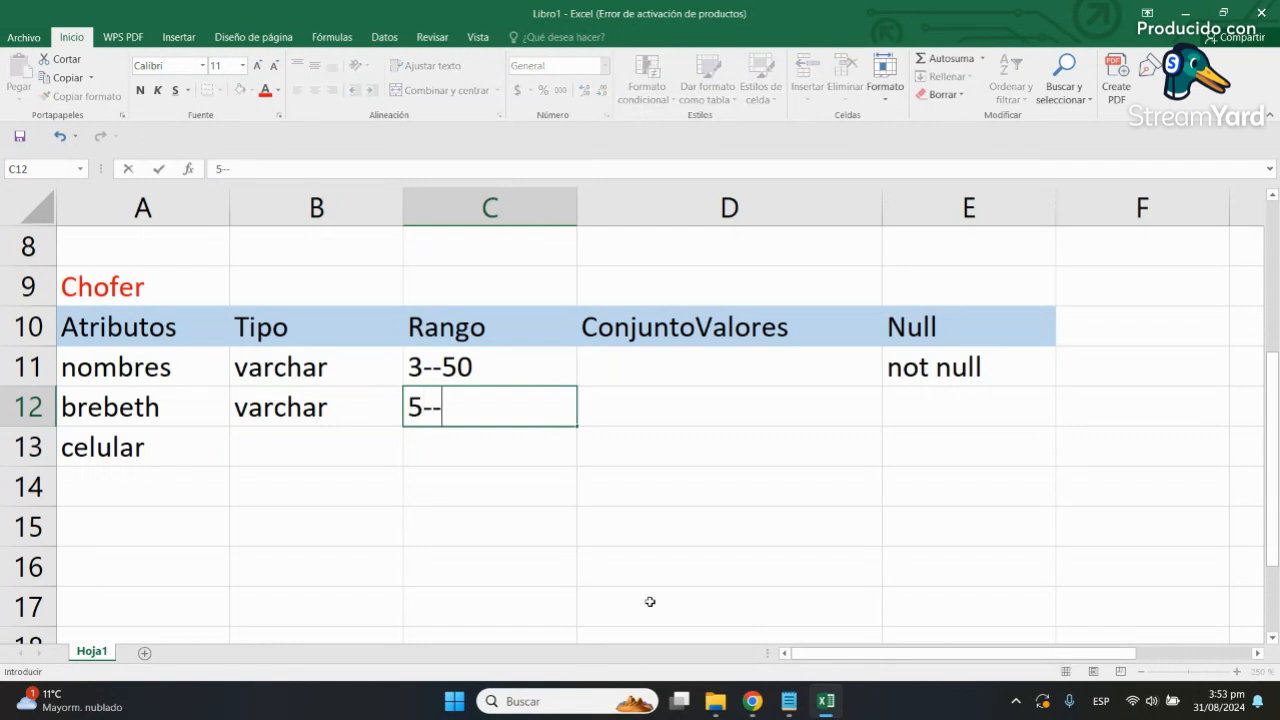
text(7)
key(ctrl+Return)
Step: Enter "not null" as the null constraint of brebeth in cell E12, leaving its set of values blank
key(Down)
key(Up)
key(Right)
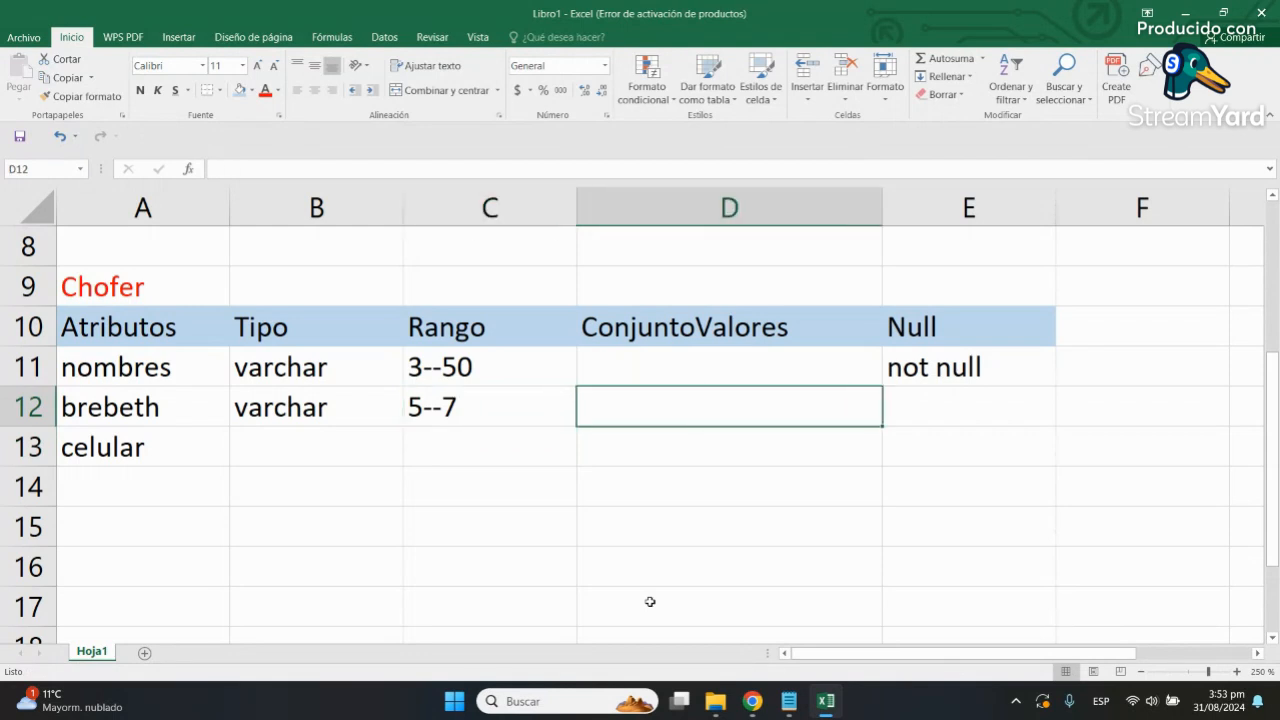
key(Right)
text(no)
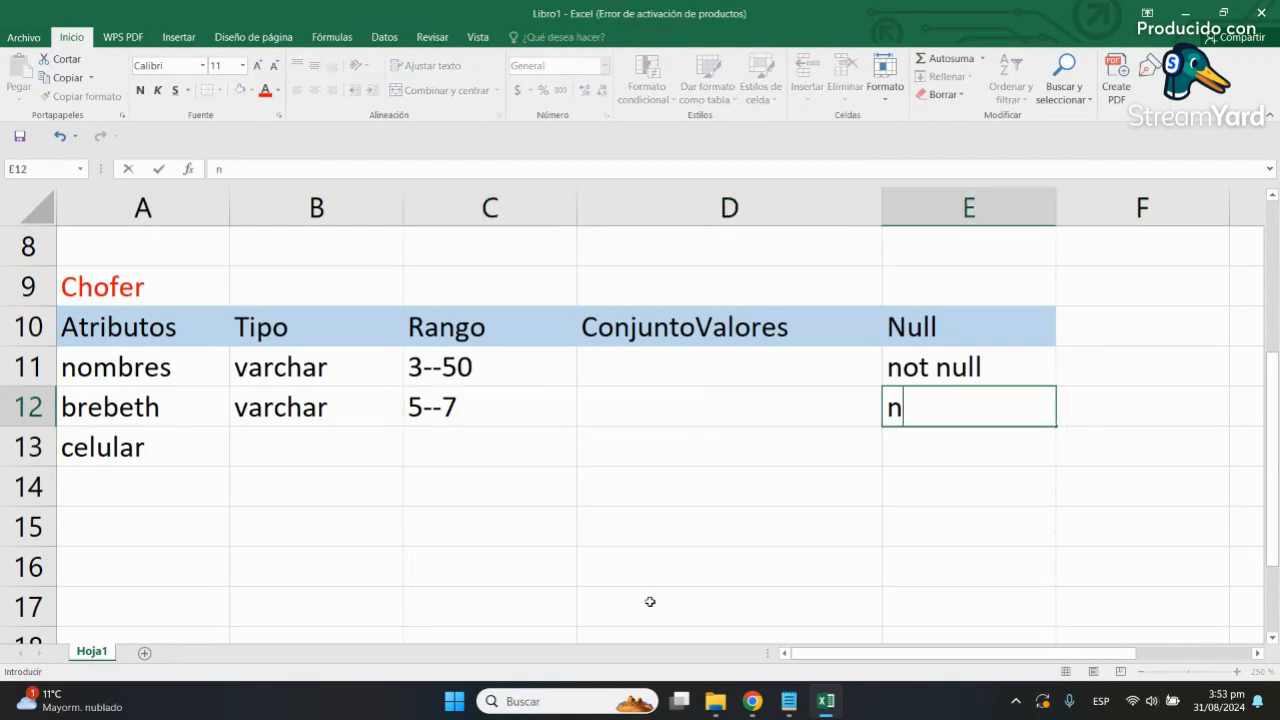
key(Return)
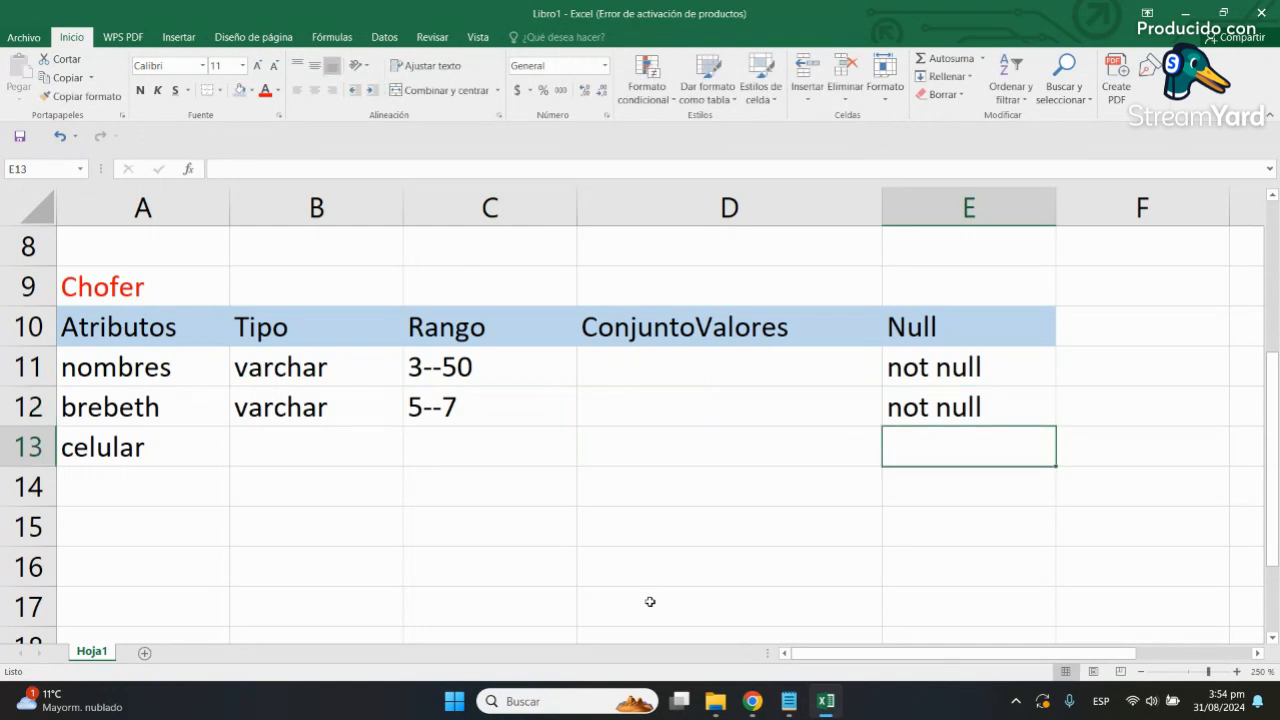
Step: Enter "varchar" as the type of the celular attribute in cell B13
key(Left)
key(Left)
key(Left)
key(Left)
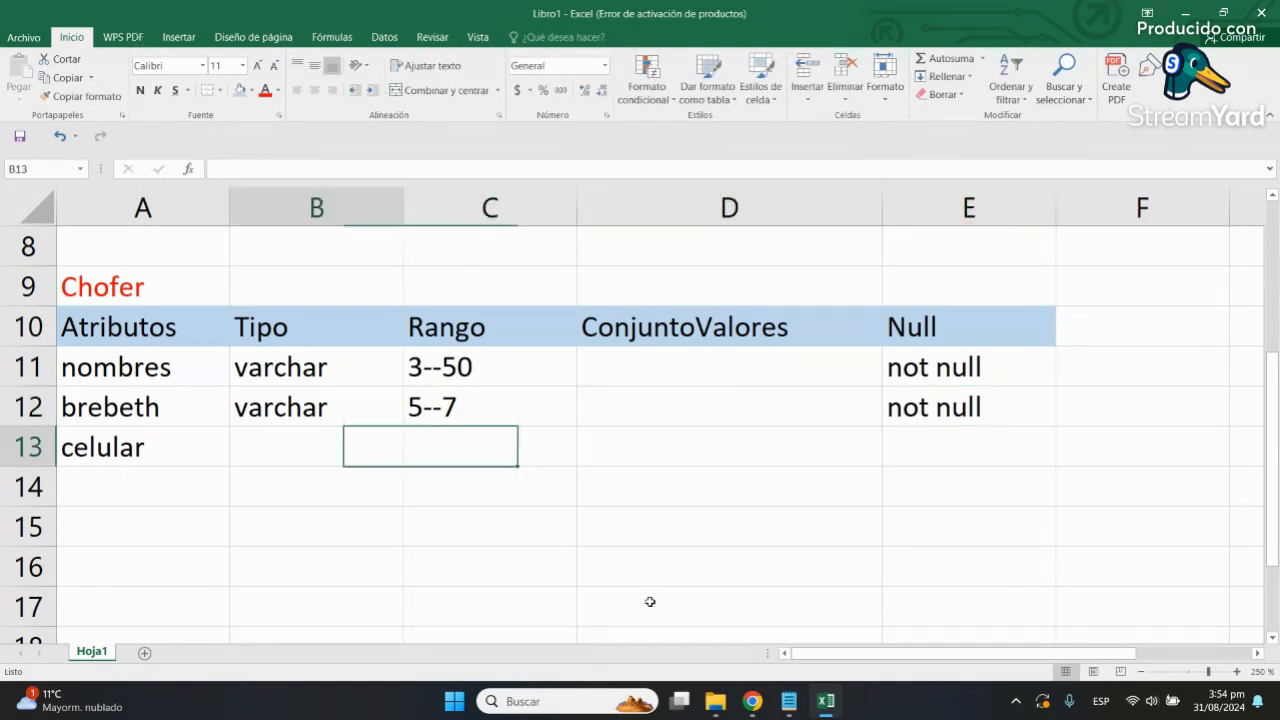
key(Up)
key(Up)
key(Down)
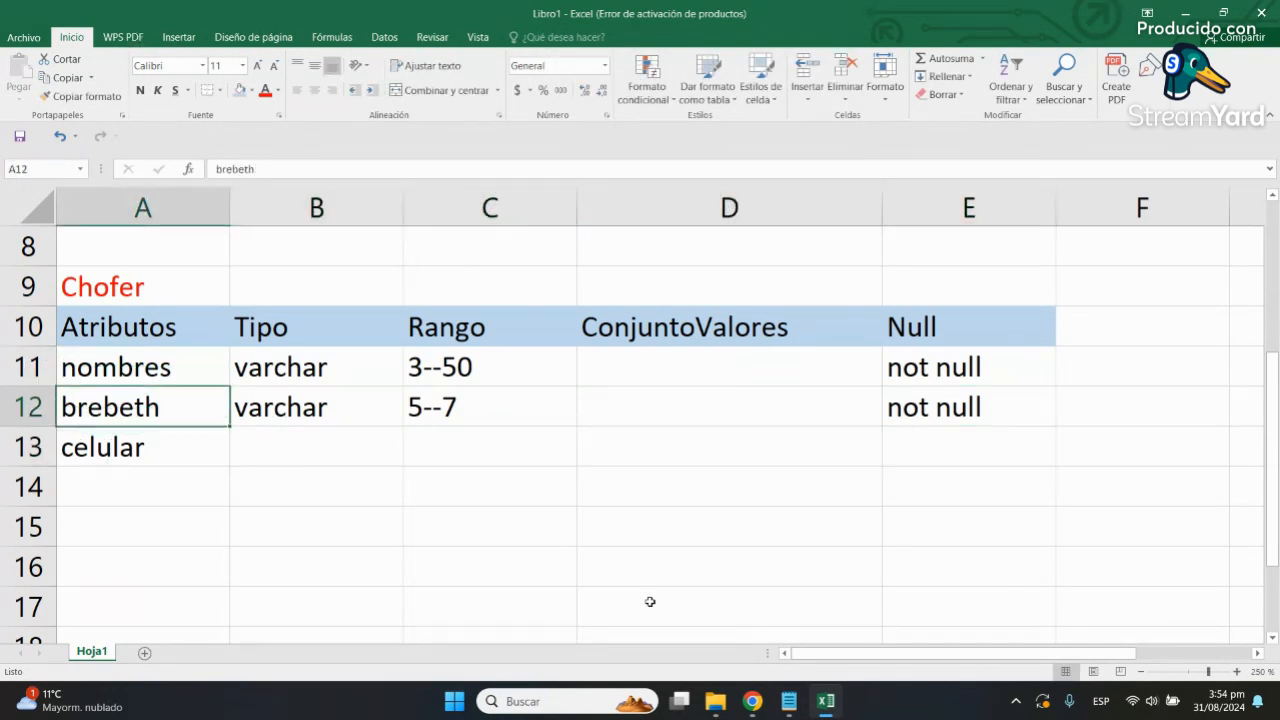
key(Down)
key(Right)
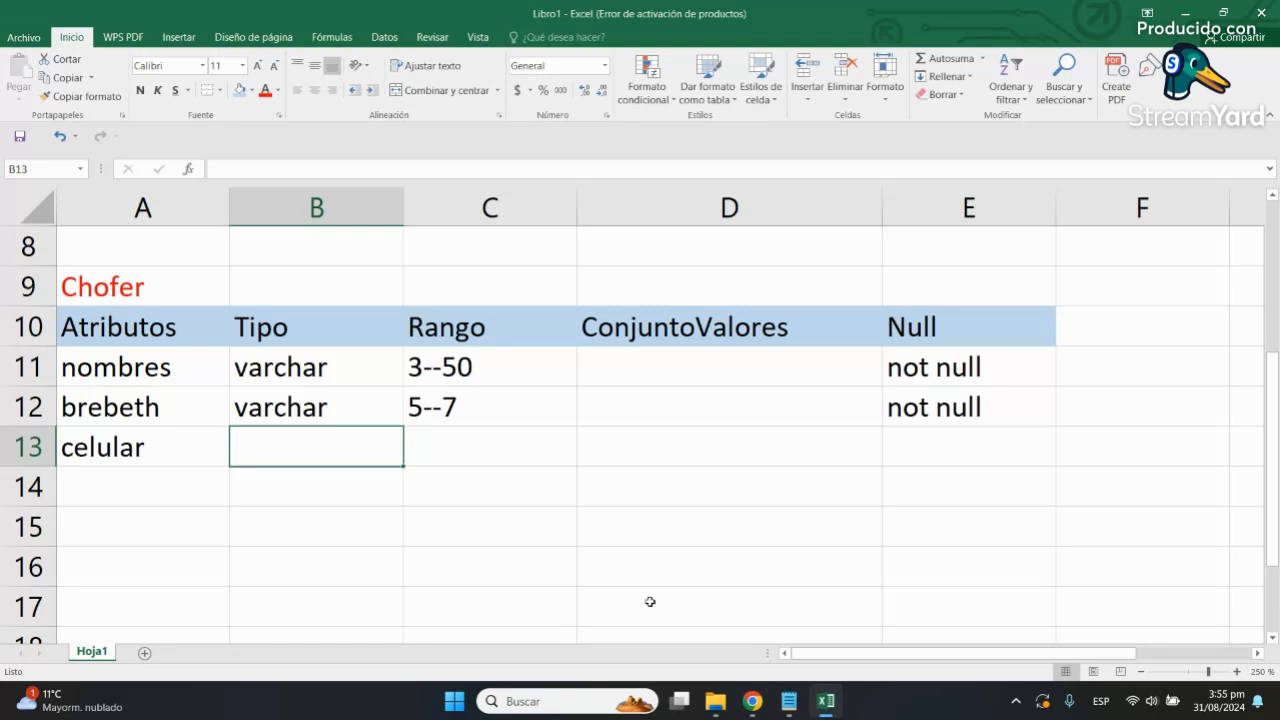
text(varchar)
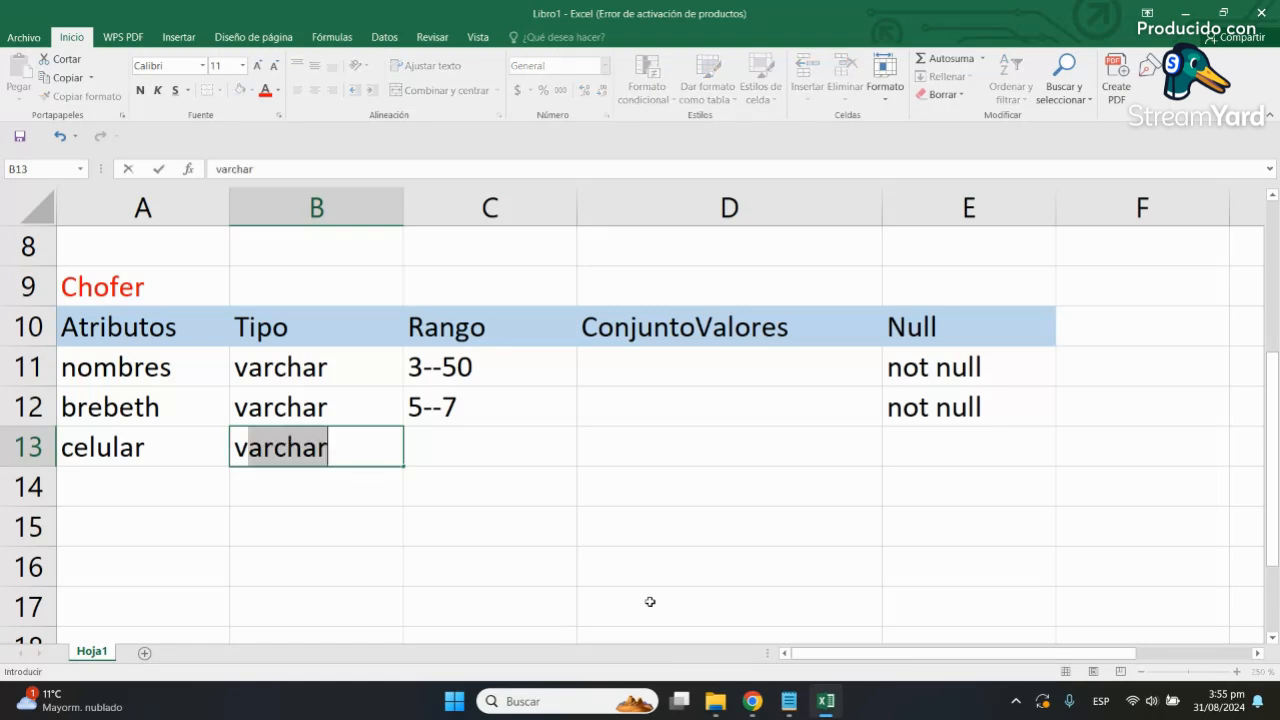
key(Return)
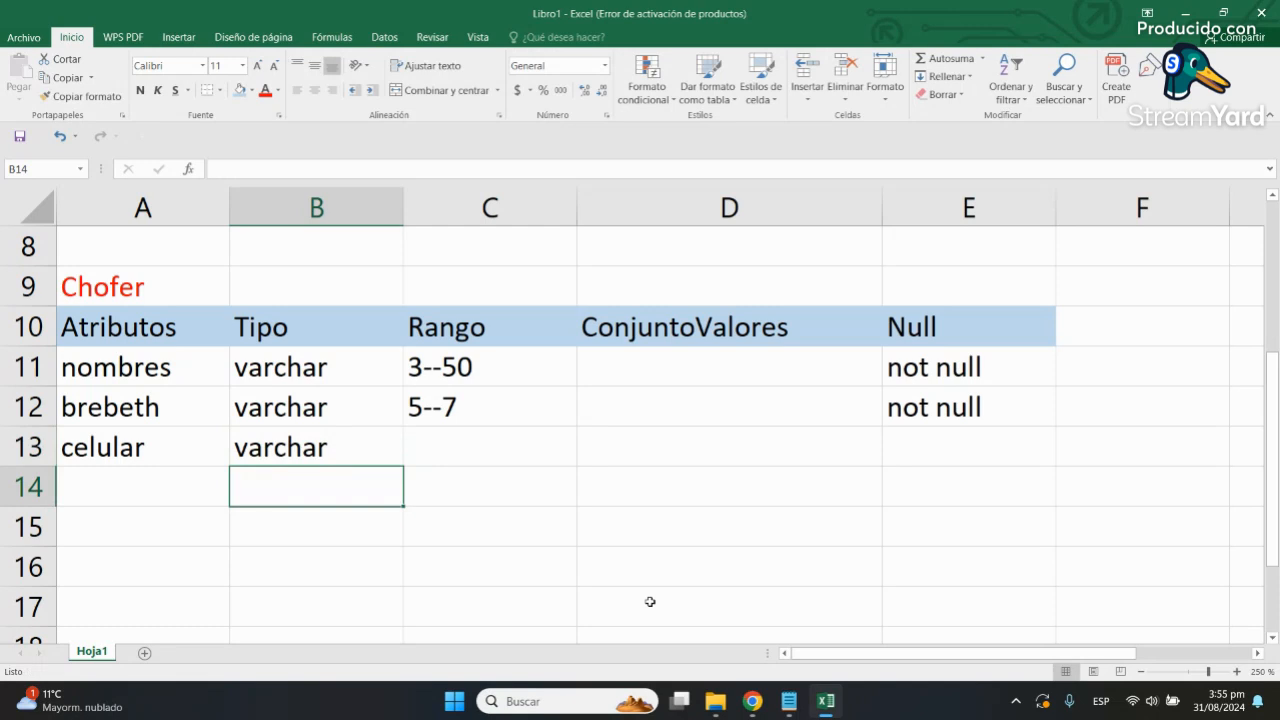
Step: Enter "7--13" with a double hyphen as the range of the celular attribute in cell C13
key(Up)
key(Right)
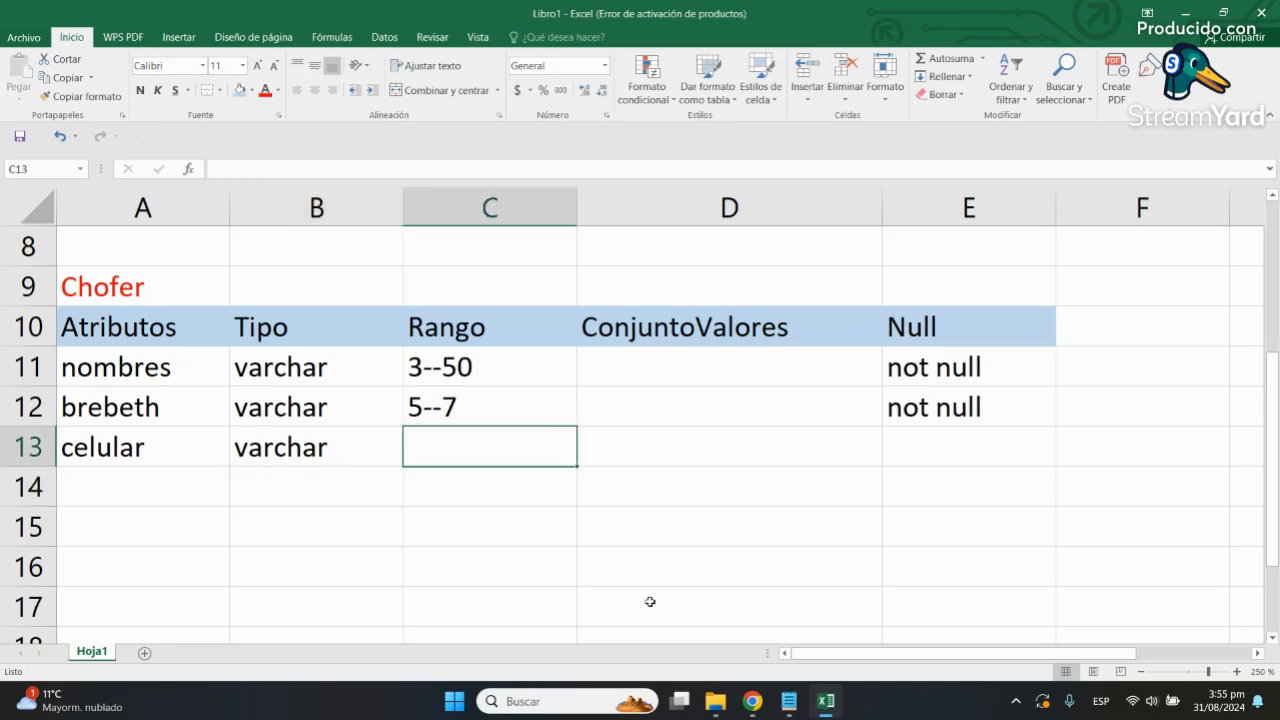
text(7-)
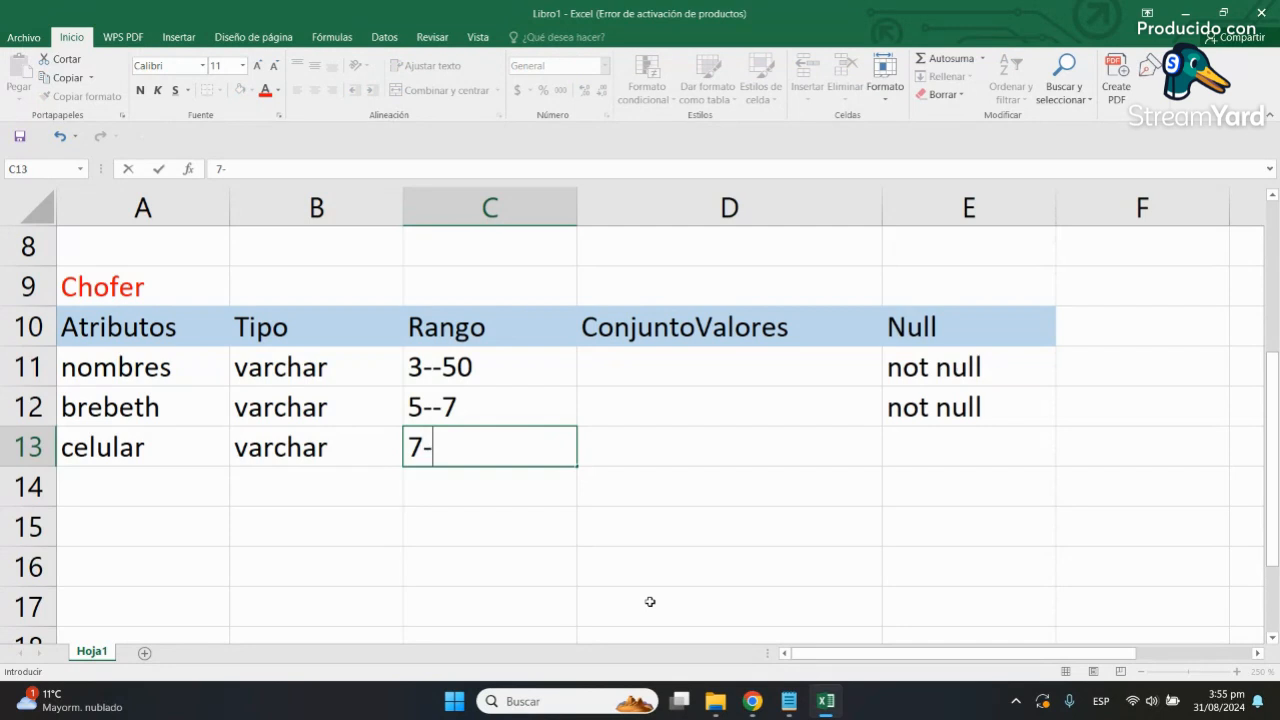
text(13)
key(Return)
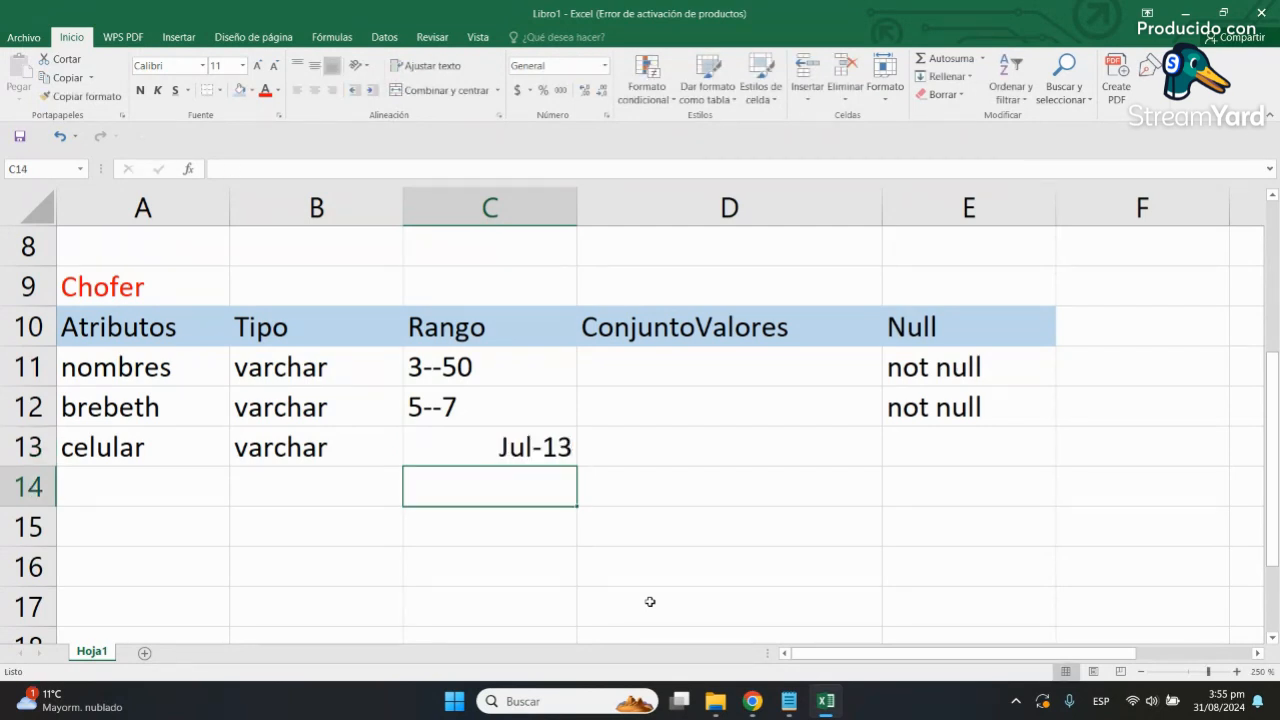
key(Up)
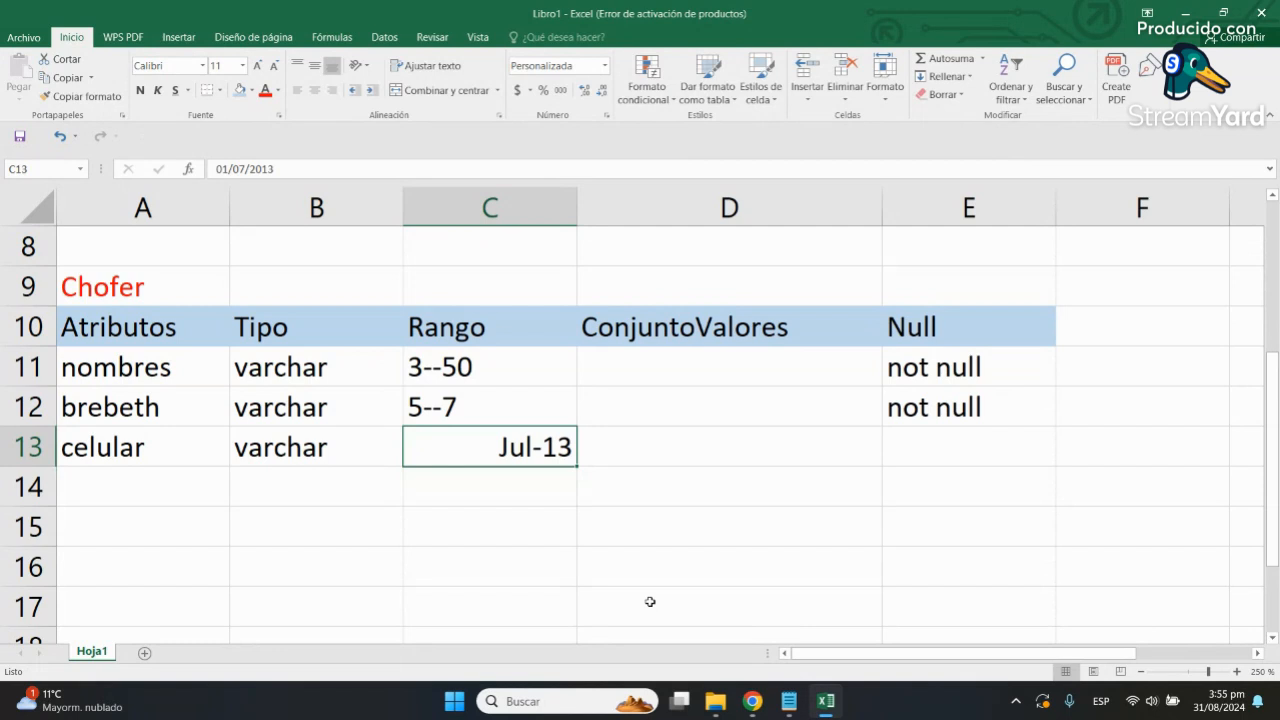
text(7--13)
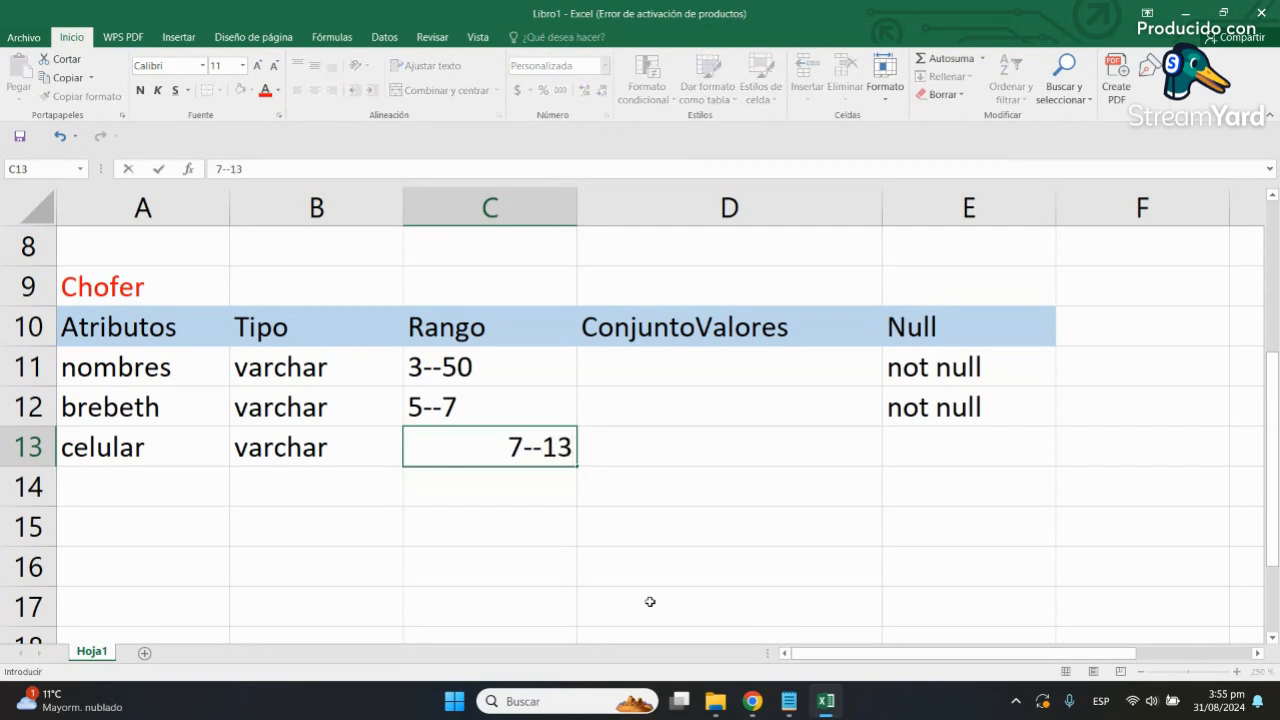
key(Return)
Step: Center the three Chofer range values in cells C11:C13 horizontally
key(Up)
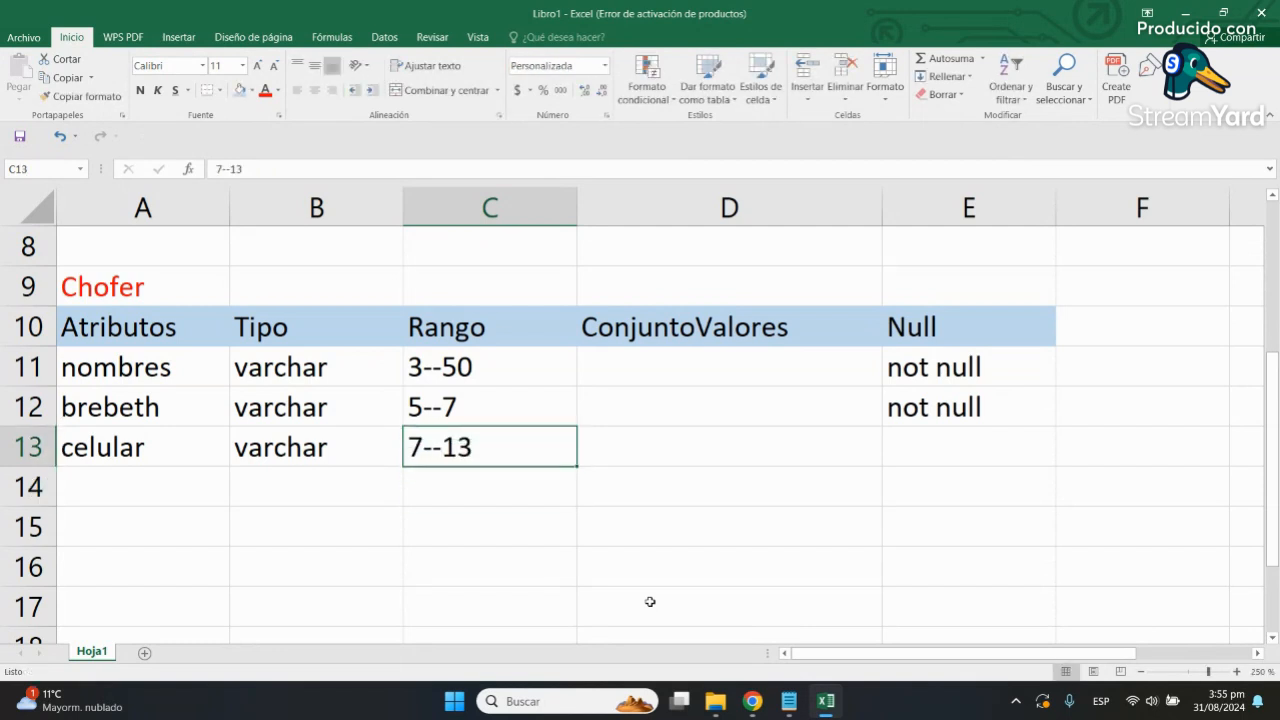
key(shift+Up)
key(shift+Up)
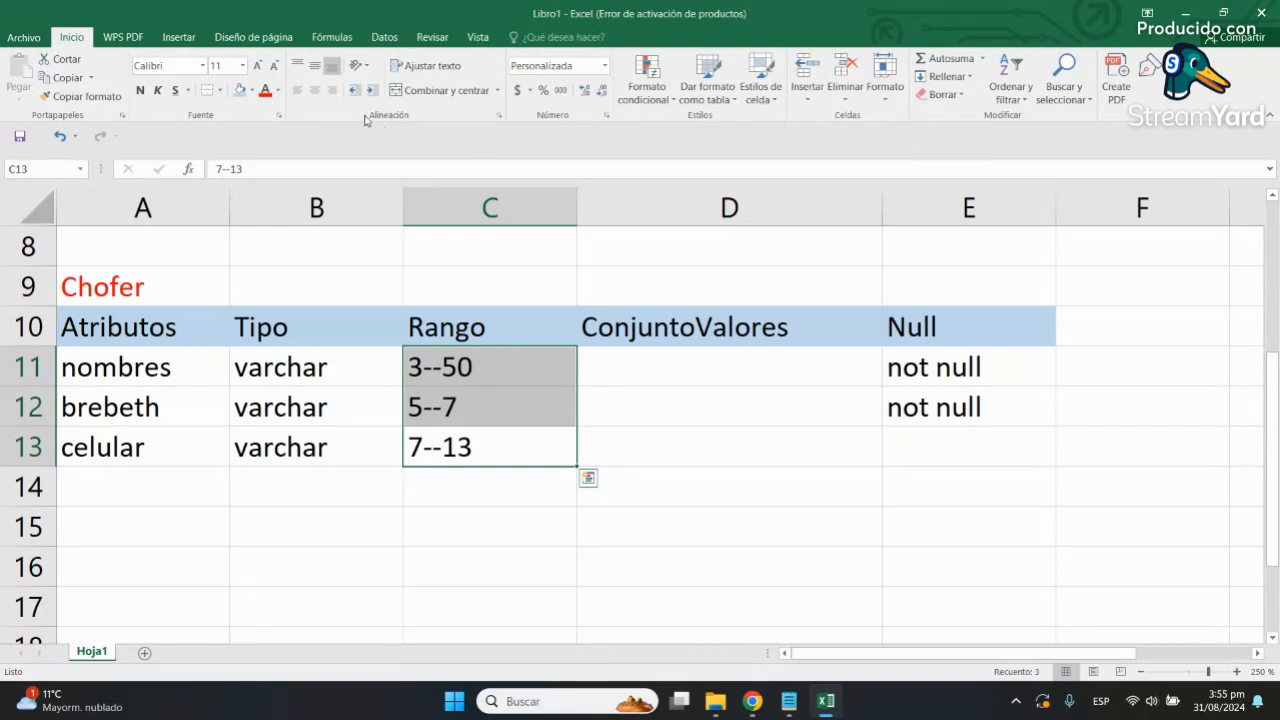
click(314, 90)
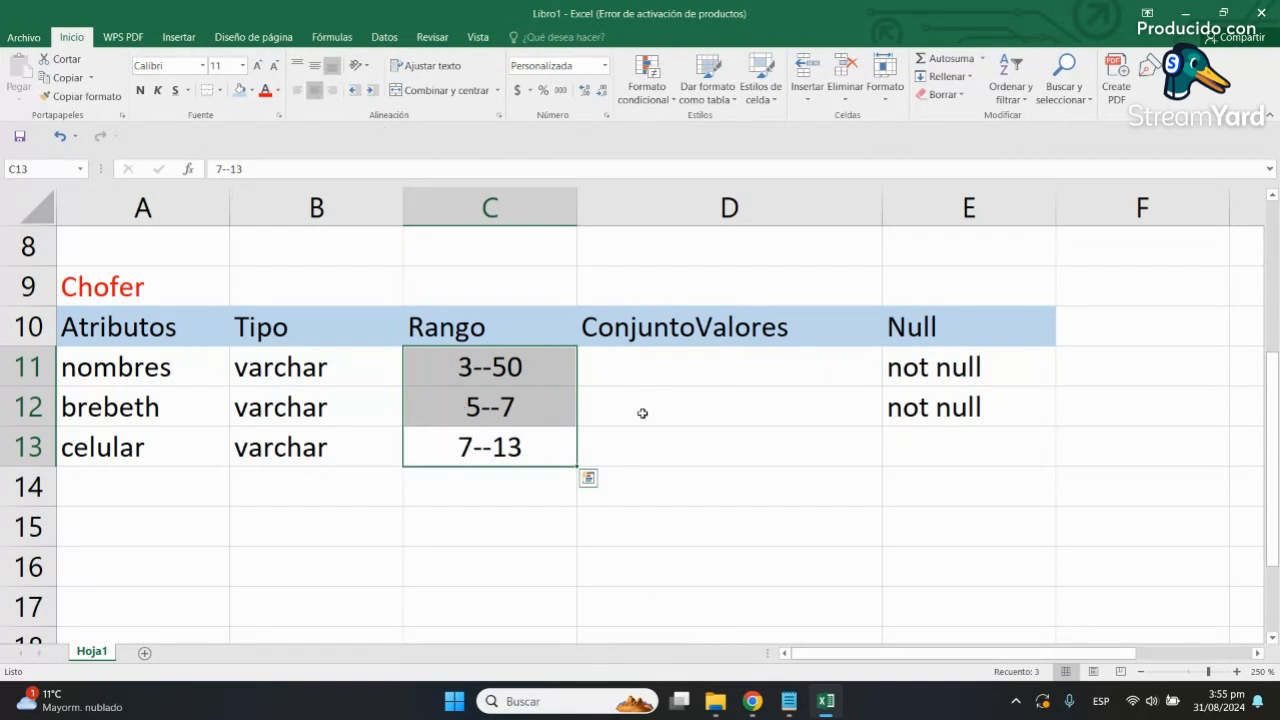
Step: Review the ConjuntoValores column of the Chofer table and compare it with the Trufi table's color entry in D7
click(638, 449)
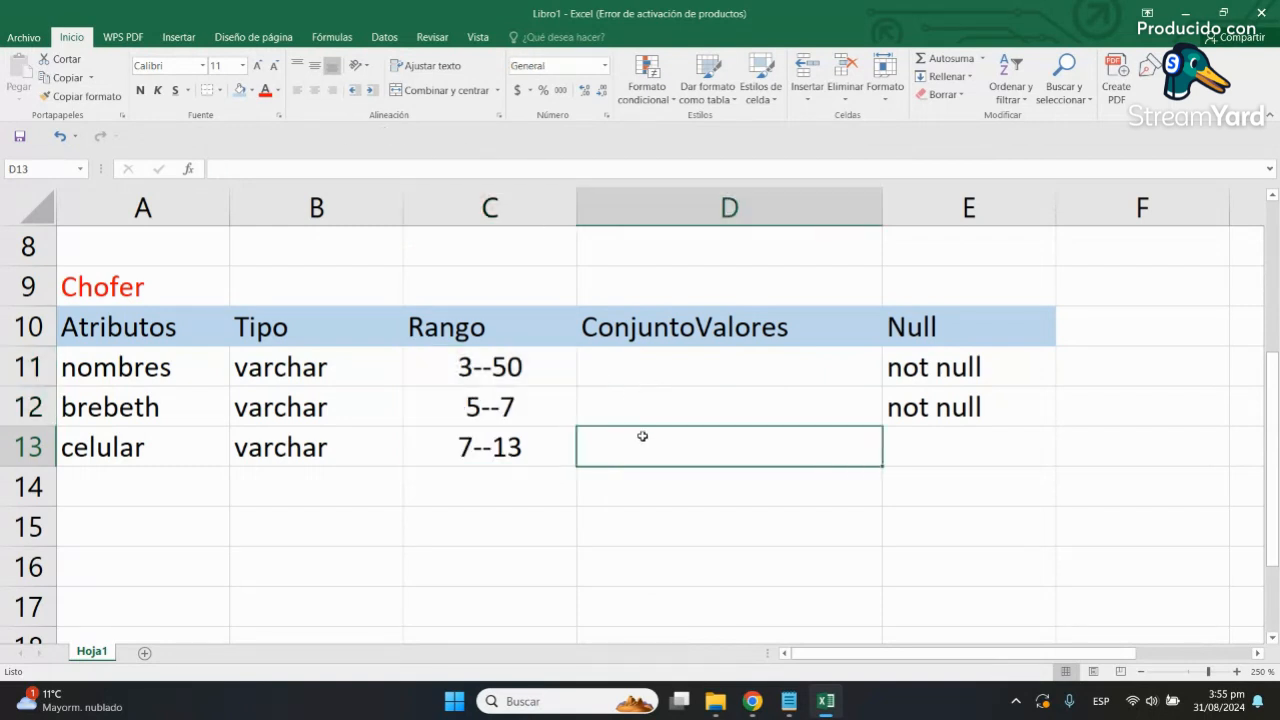
key(Up)
key(Up)
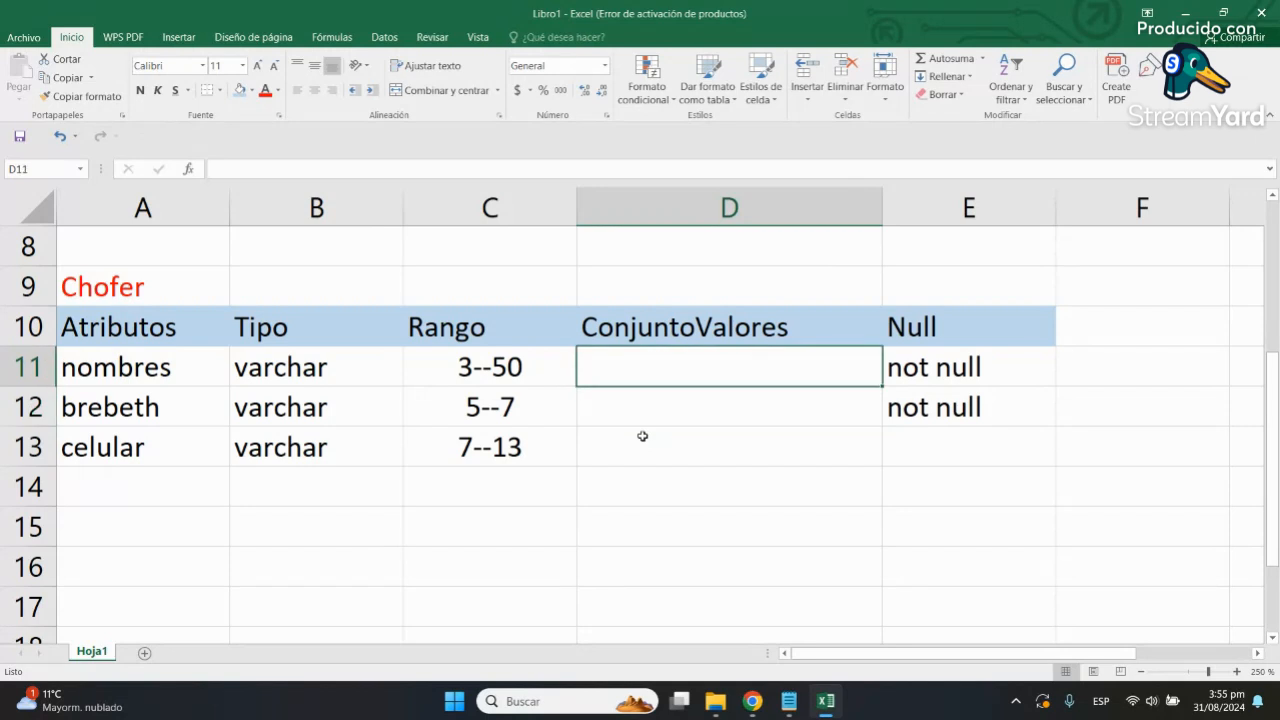
key(Down)
key(Down)
key(Right)
key(Left)
key(Left)
key(Right)
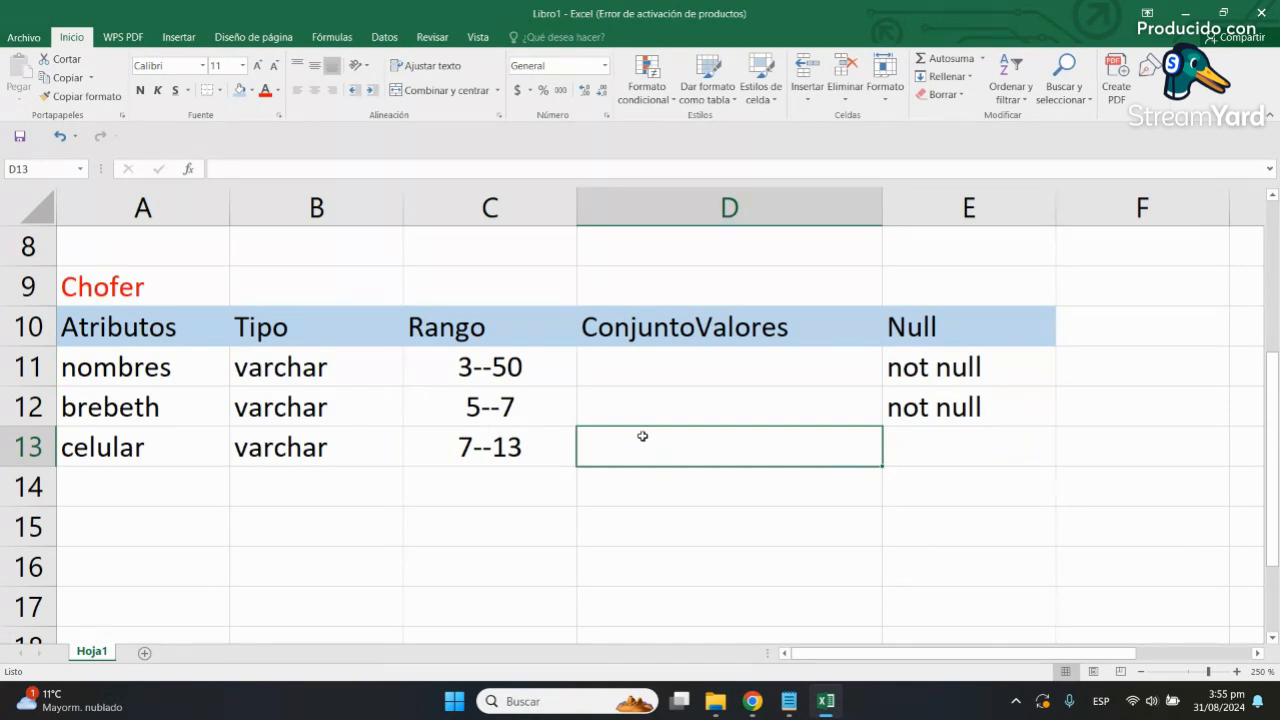
key(Up)
key(Up)
key(Up)
key(Up)
key(Up)
key(Up)
key(Up)
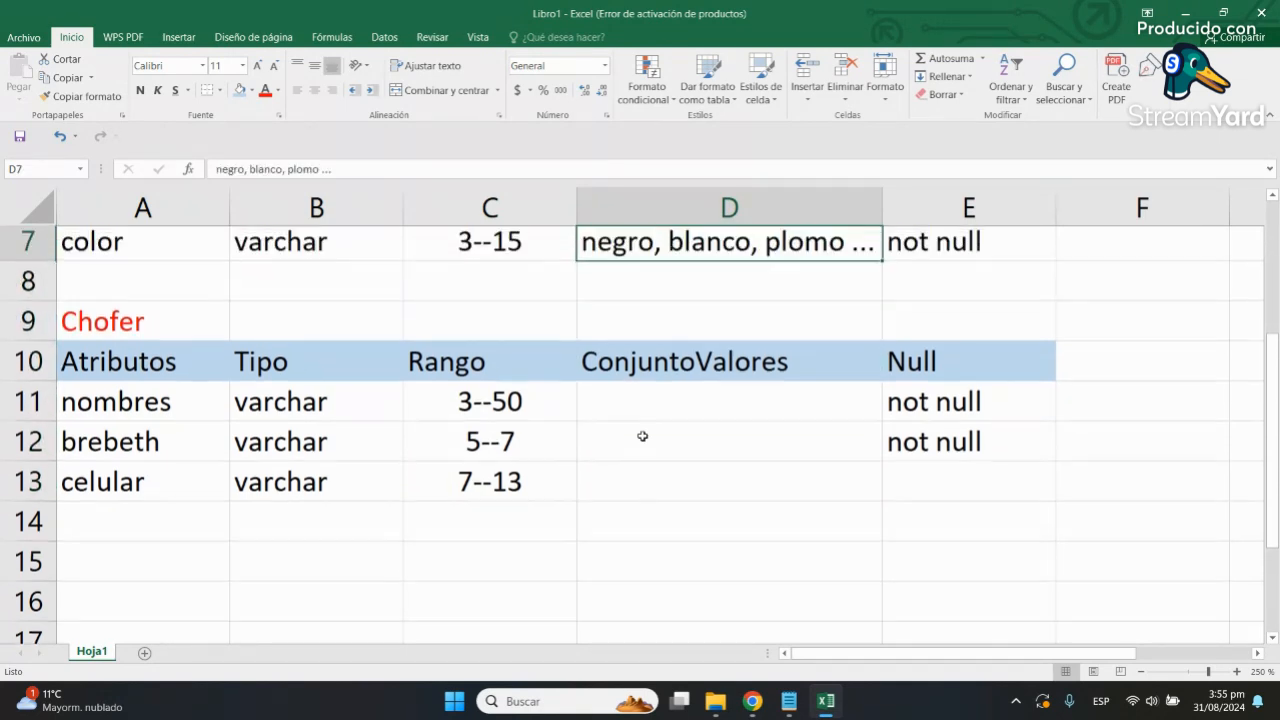
key(Down)
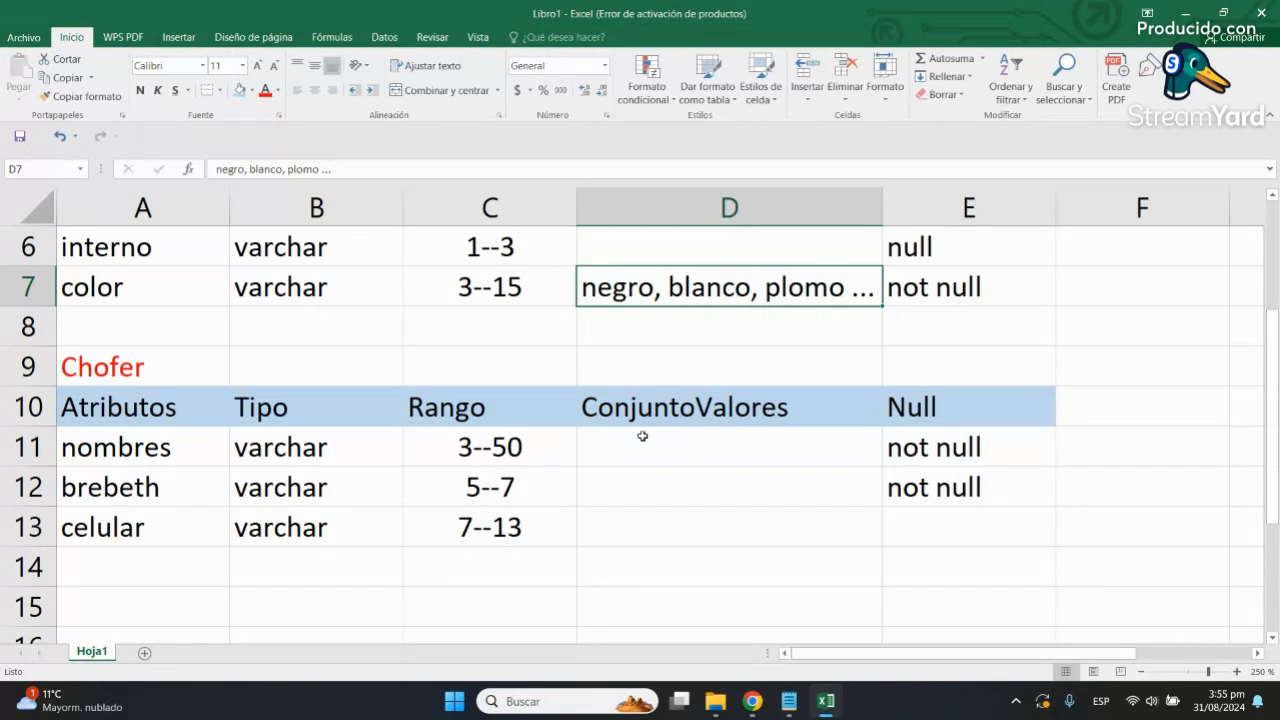
Step: Review the color row of the Trufi table and compare it with the ConjuntoValores cells of the Chofer table
key(Left)
key(Left)
key(Left)
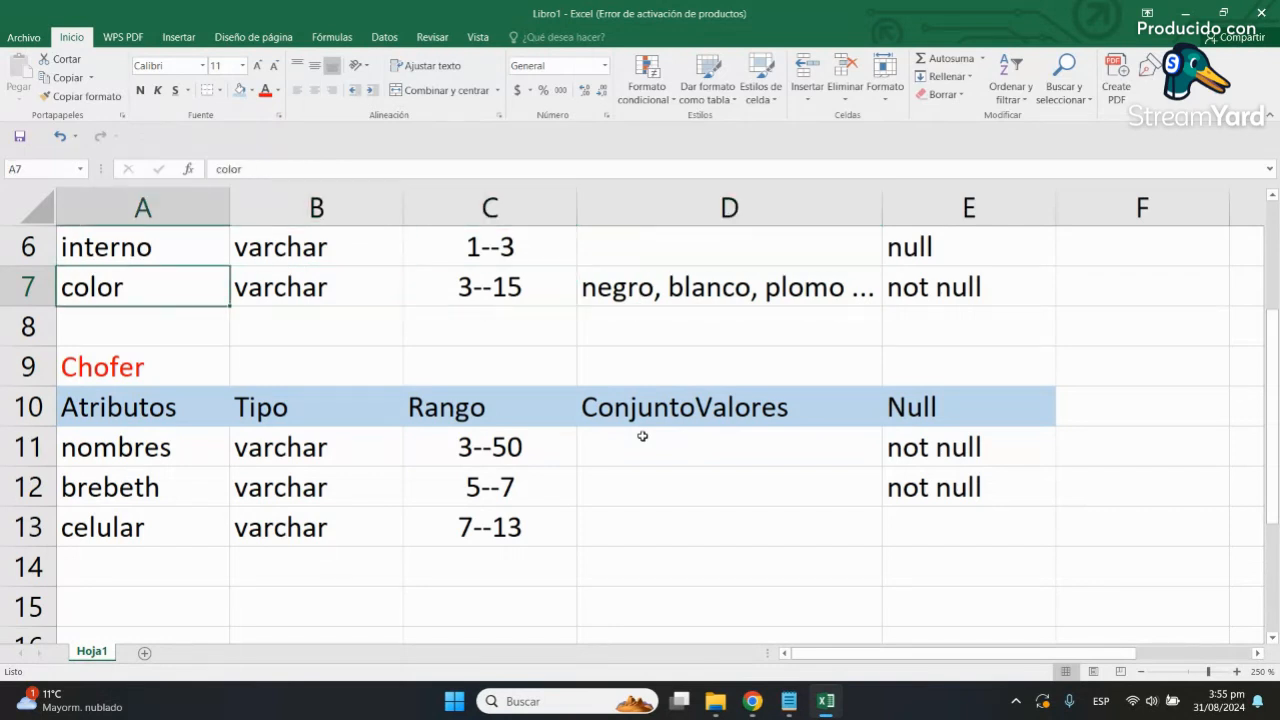
key(Right)
key(Right)
key(Right)
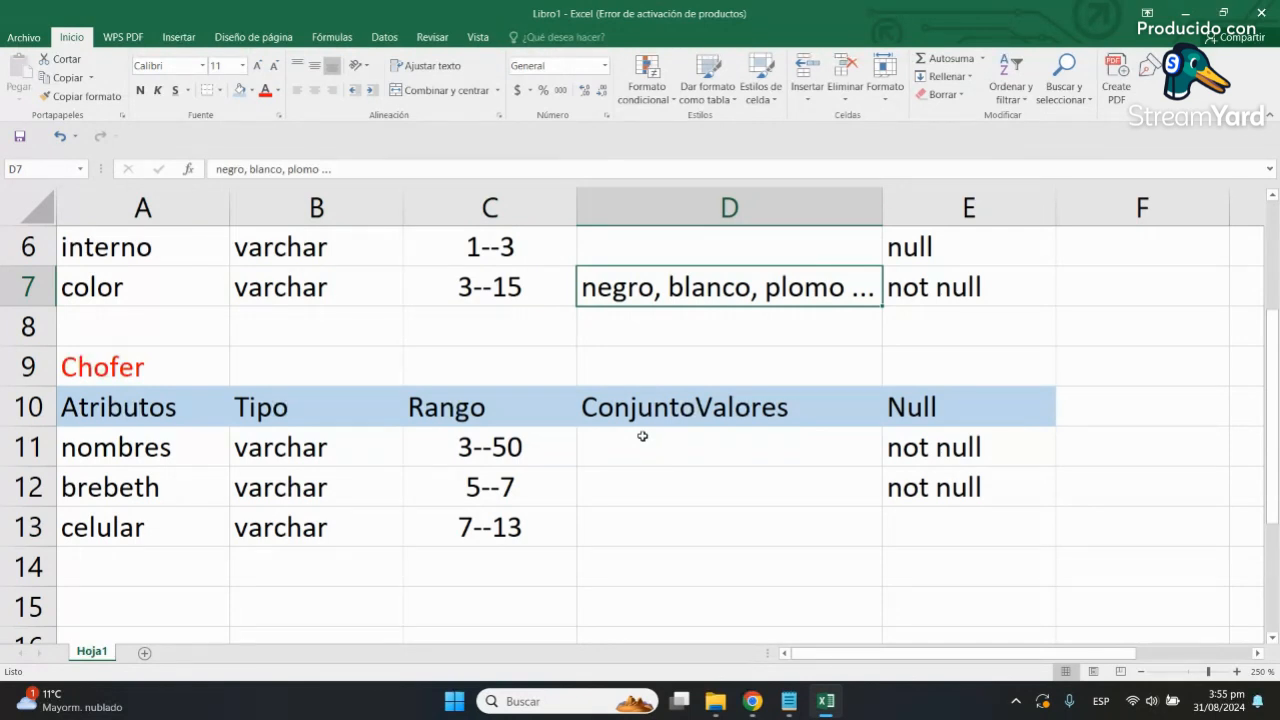
key(Down)
key(Down)
key(Down)
key(Down)
key(Down)
key(Down)
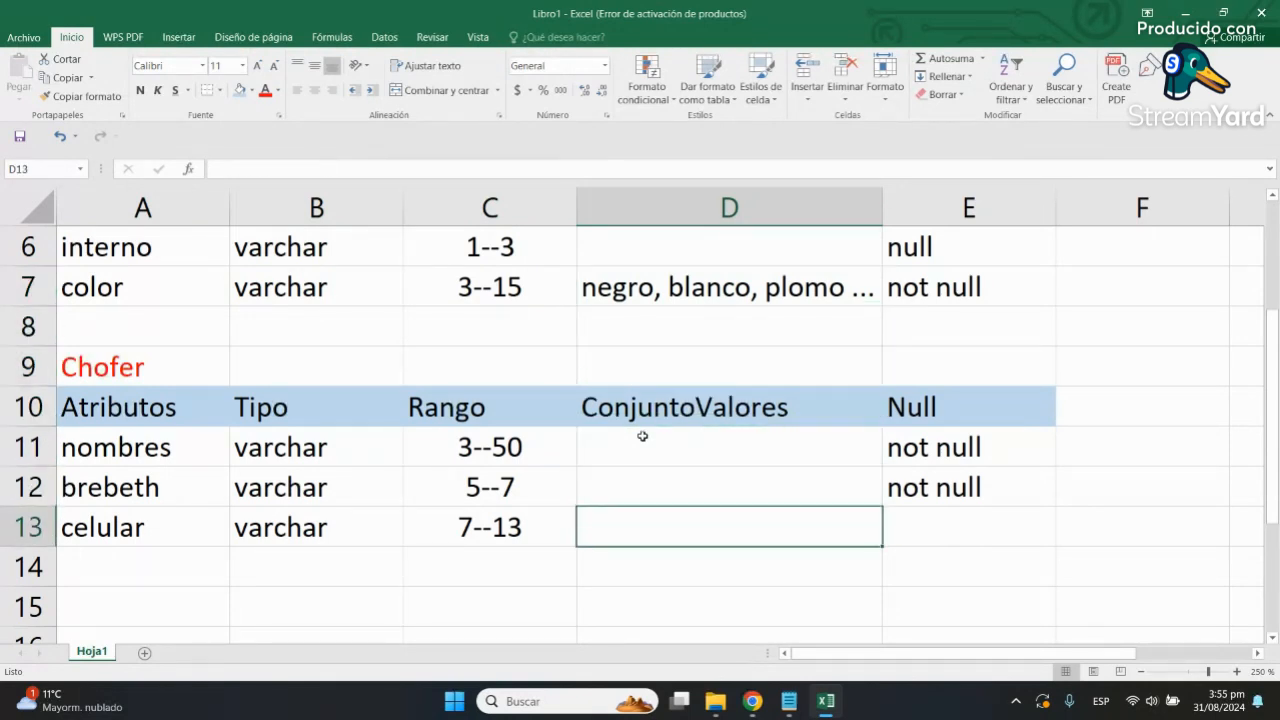
key(Right)
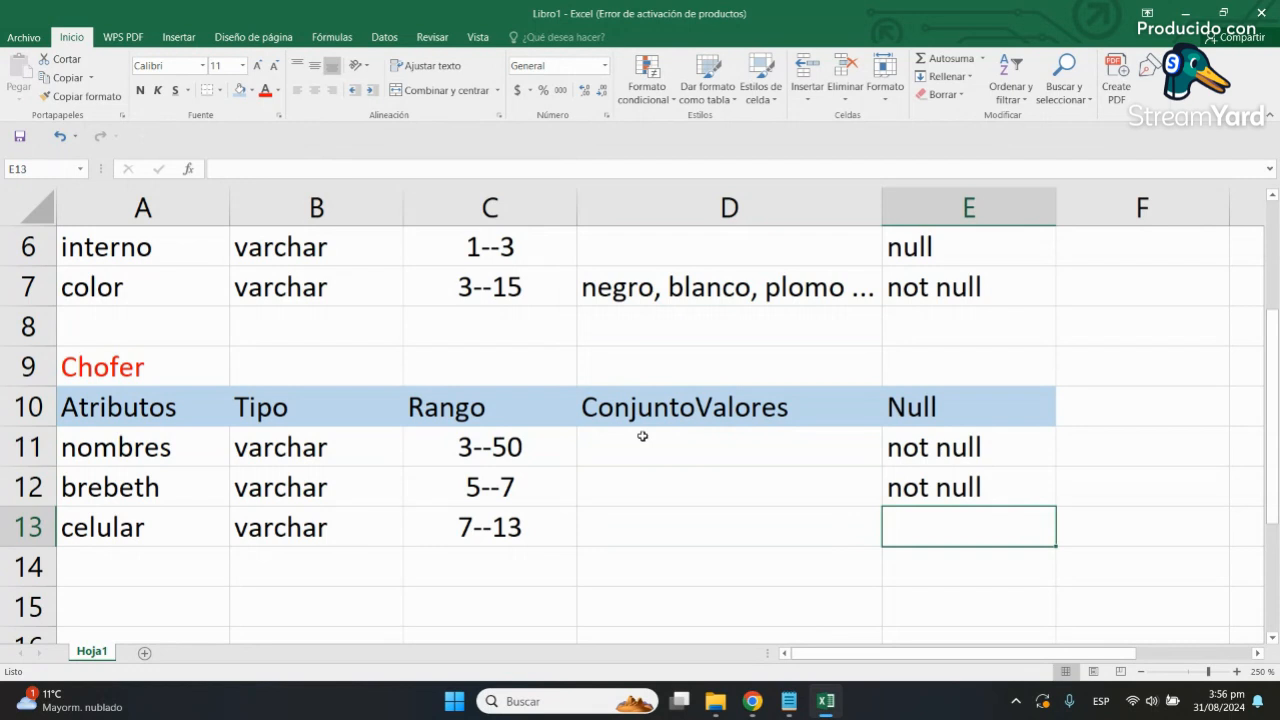
key(Up)
key(Left)
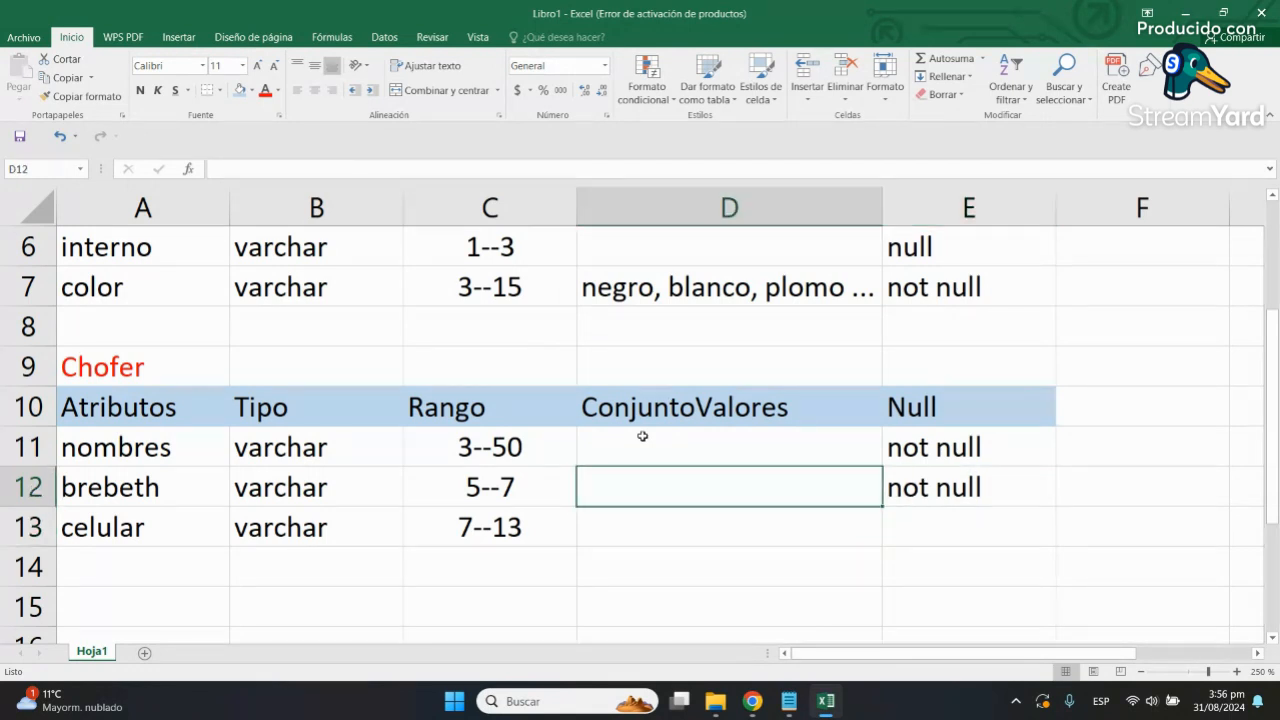
key(Up)
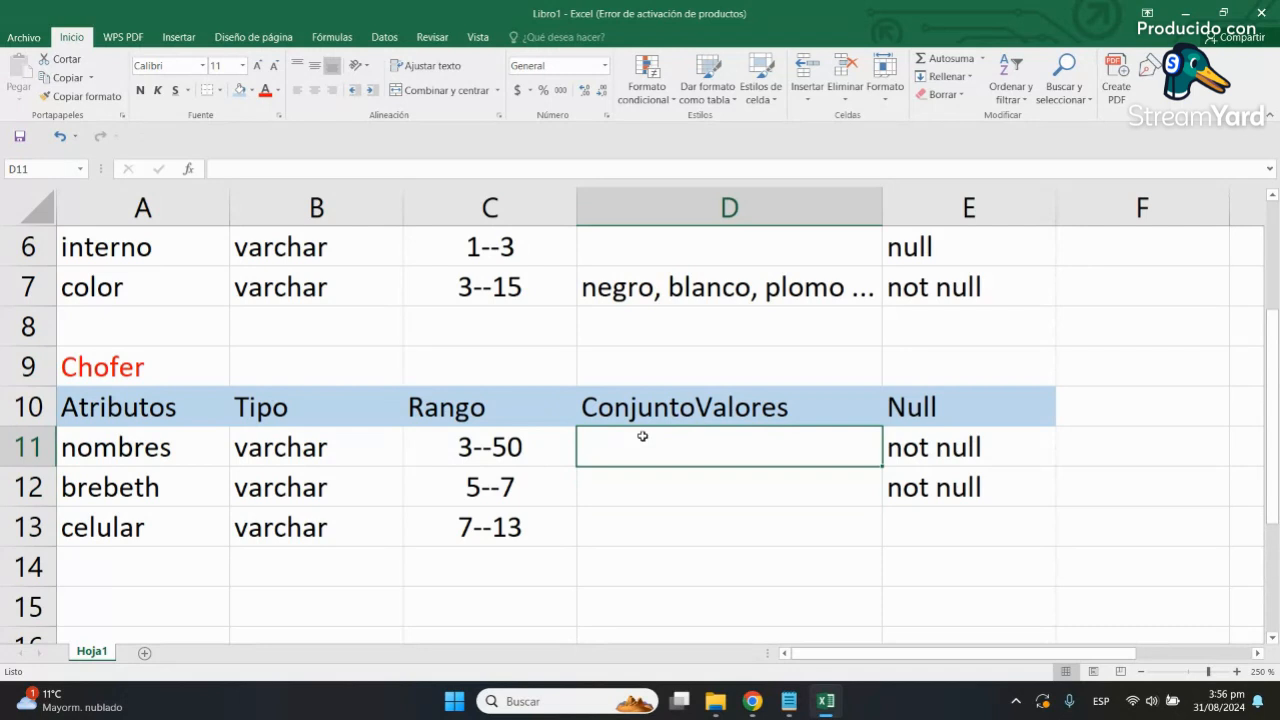
Step: Enter "not null" as the null constraint of the celular attribute in cell E13
key(Down)
key(Down)
key(Right)
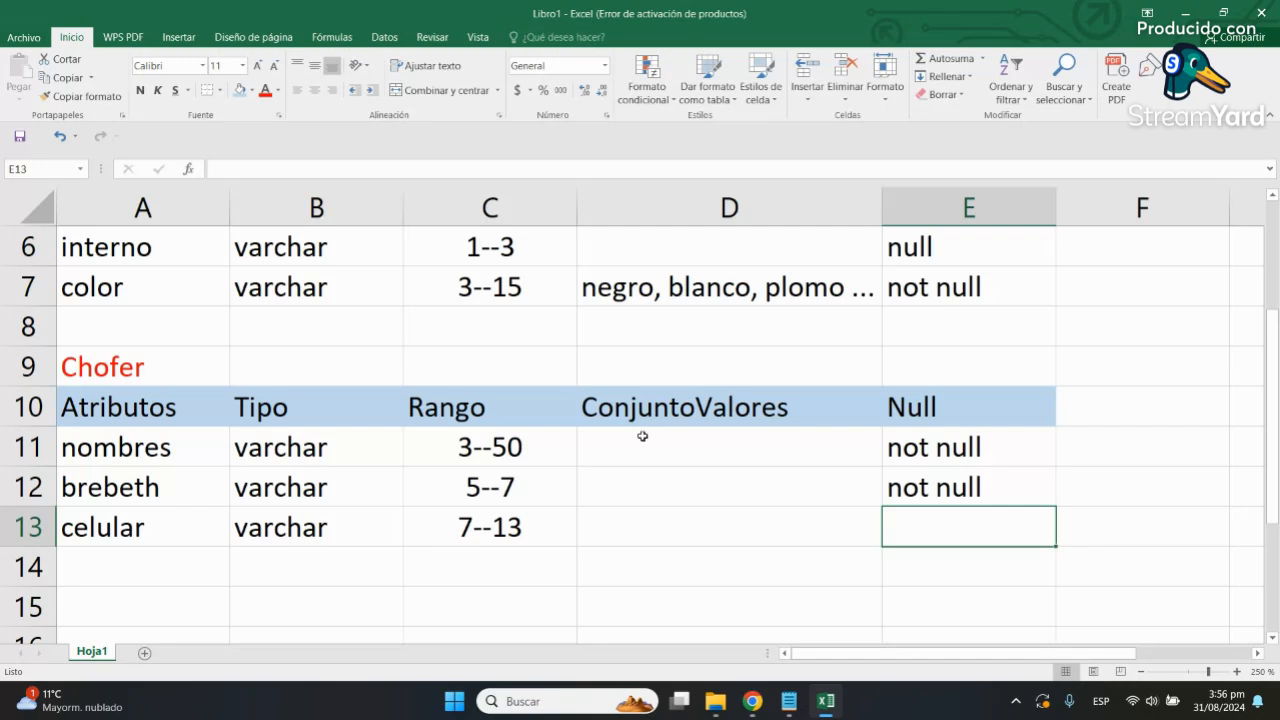
text(not)
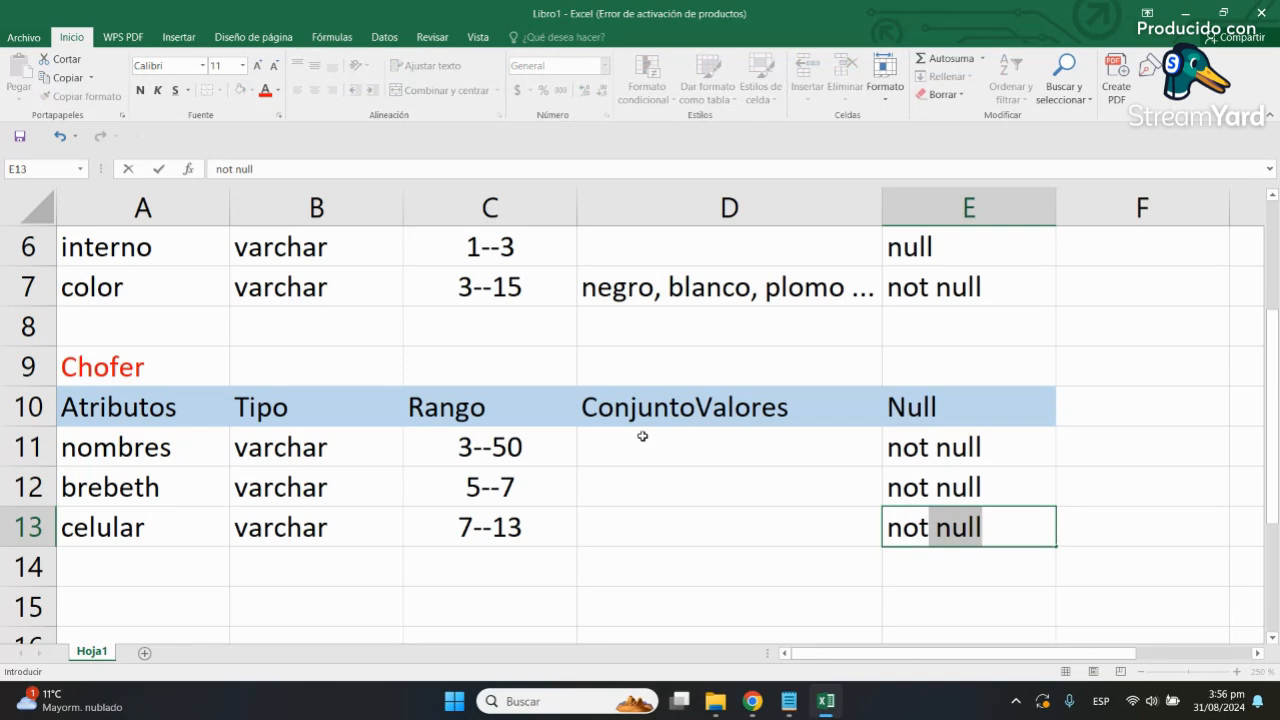
key(Return)
Step: Review the celular row of the Chofer table, from its range to its null constraint
key(Up)
key(Left)
key(Left)
key(Left)
key(Left)
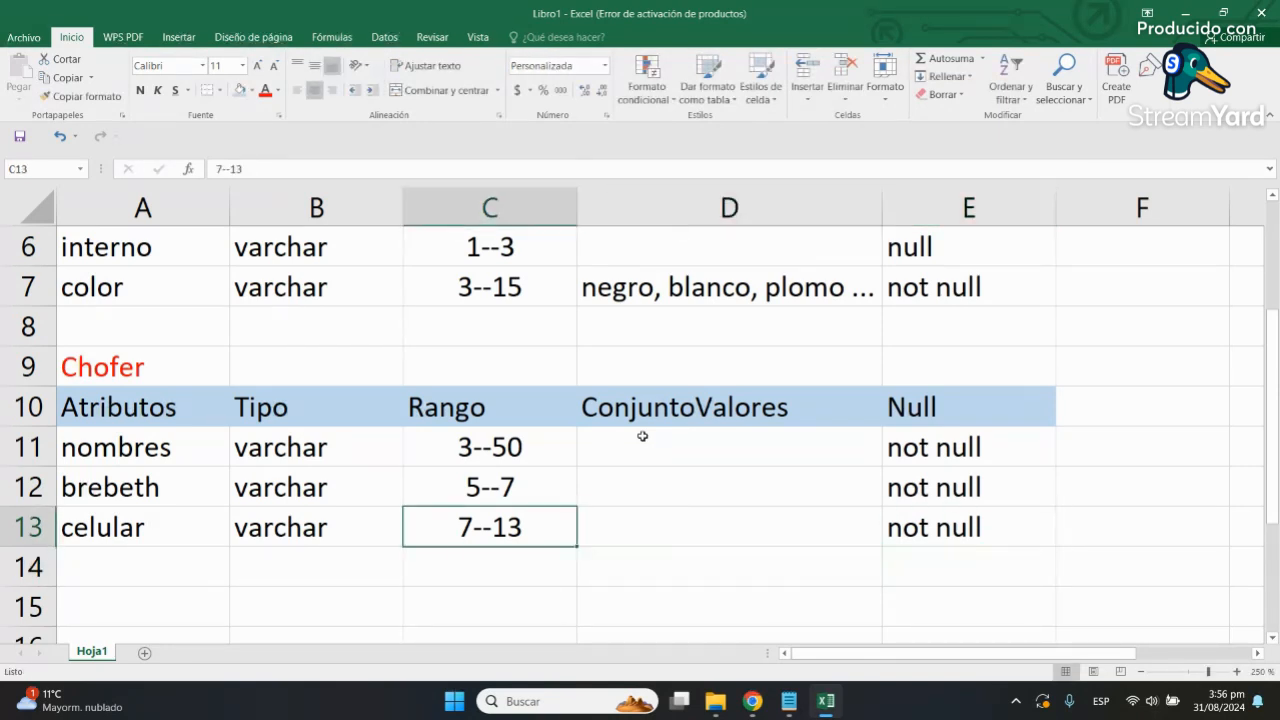
key(Right)
key(Right)
key(Right)
key(Right)
key(Right)
key(Left)
key(Left)
key(Left)
key(Left)
key(Left)
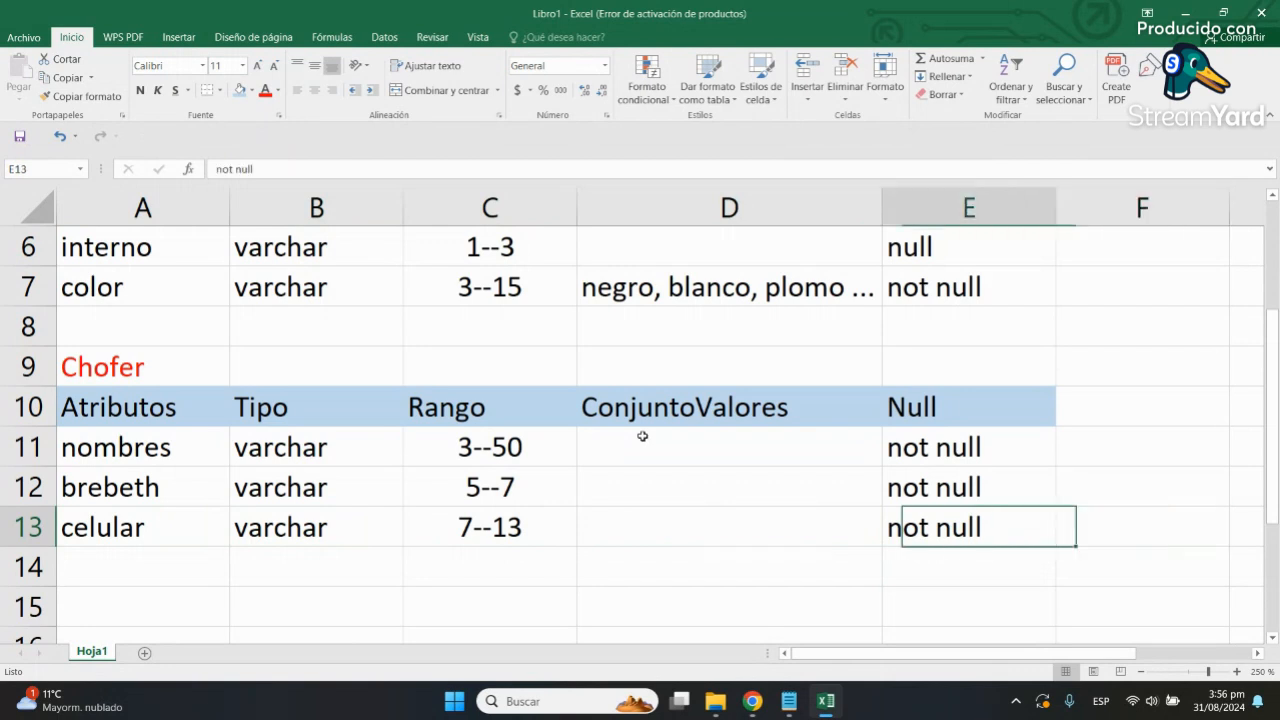
key(Right)
key(Right)
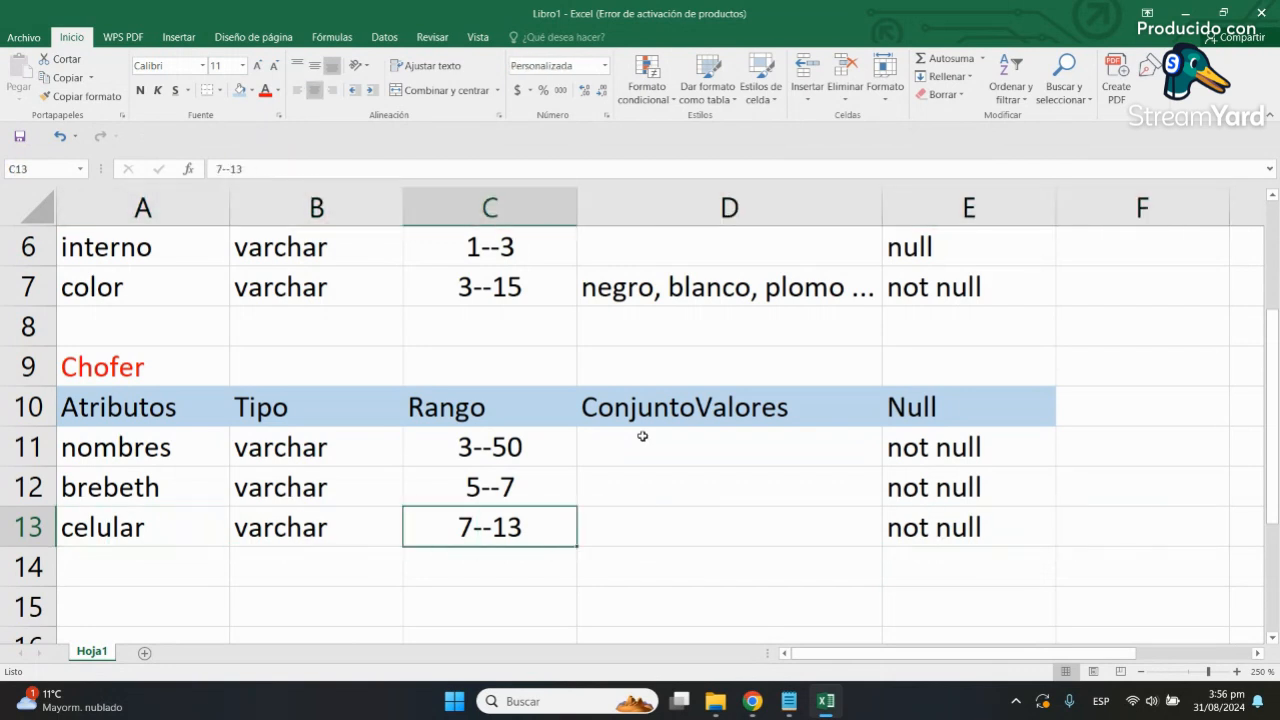
key(Up)
key(Right)
key(Right)
key(Down)
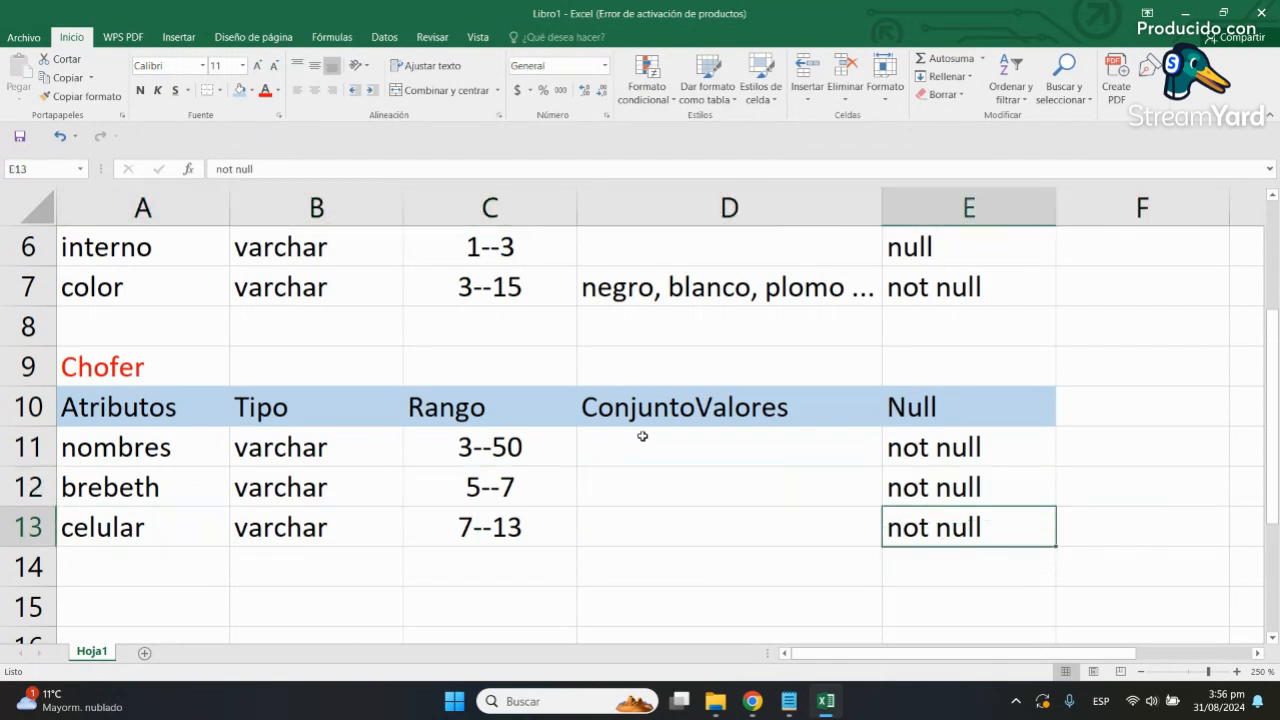
Step: Check the Trufi and Chofer tables as a whole, including the ConjuntoValores column and its header in D3
click(726, 453)
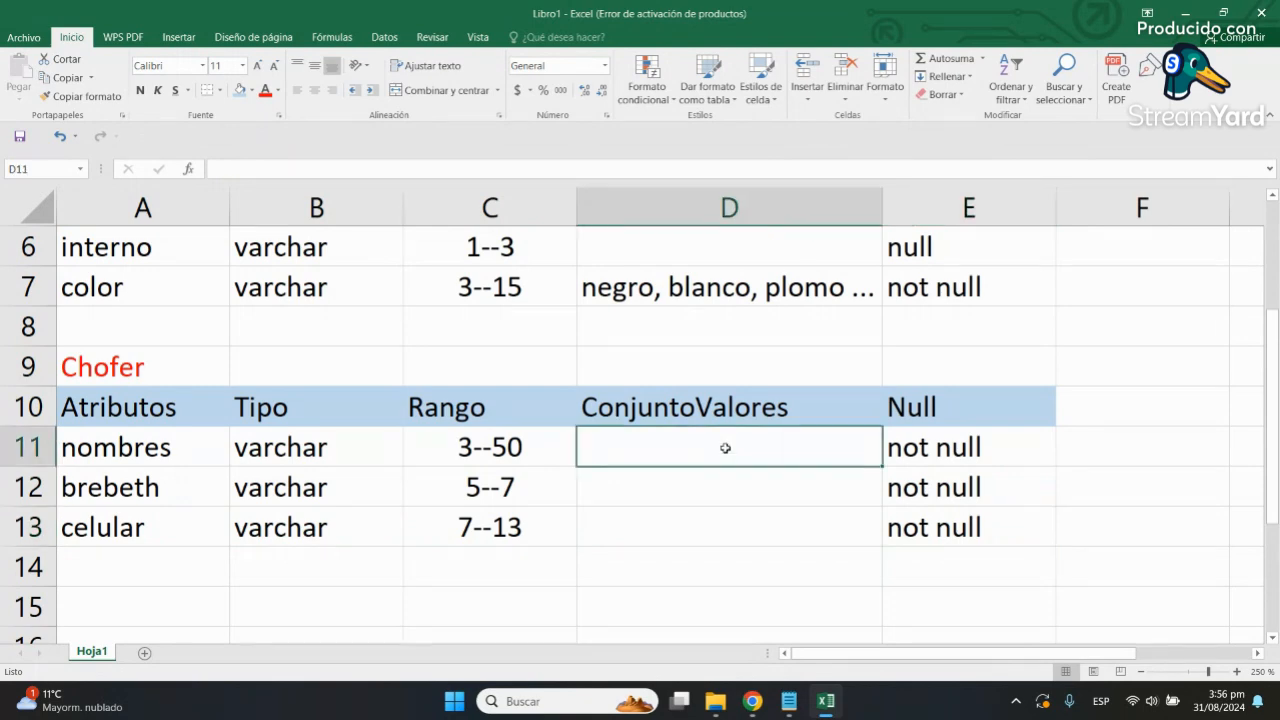
scroll(725, 448, up, 2)
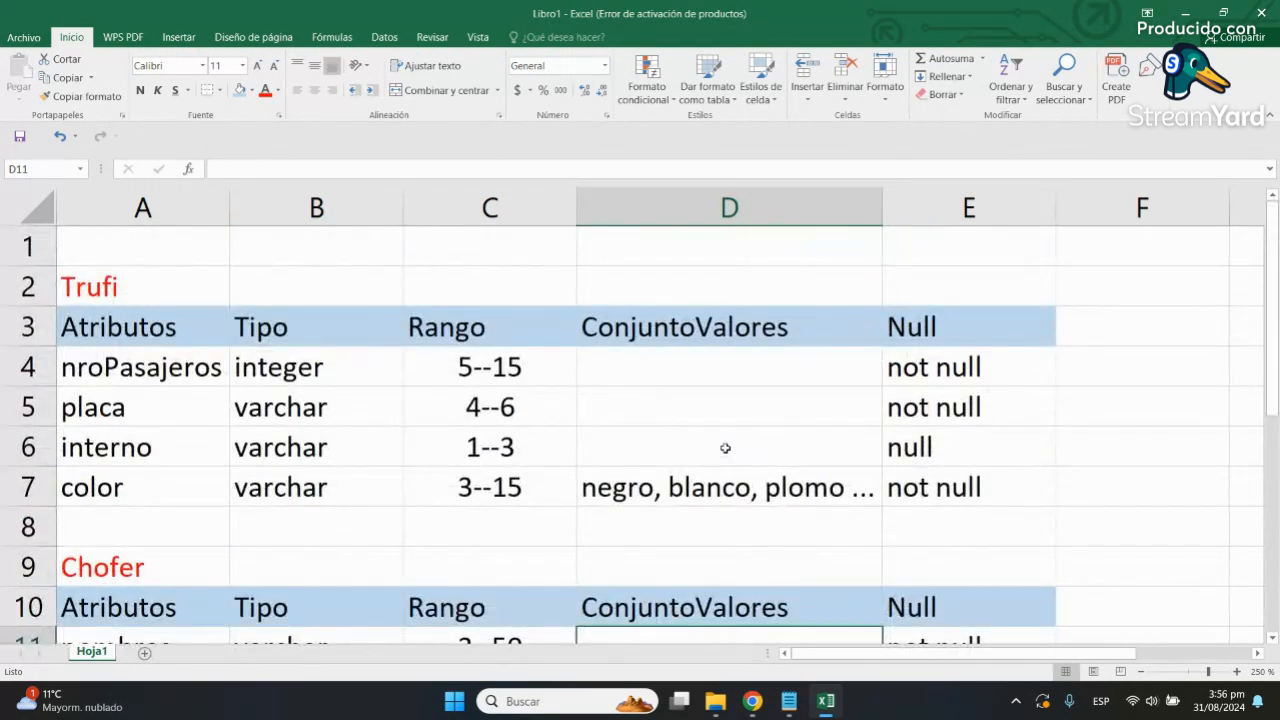
scroll(725, 448, down, 1)
scroll(725, 448, up, 1)
click(187, 254)
drag(210, 246, 787, 270)
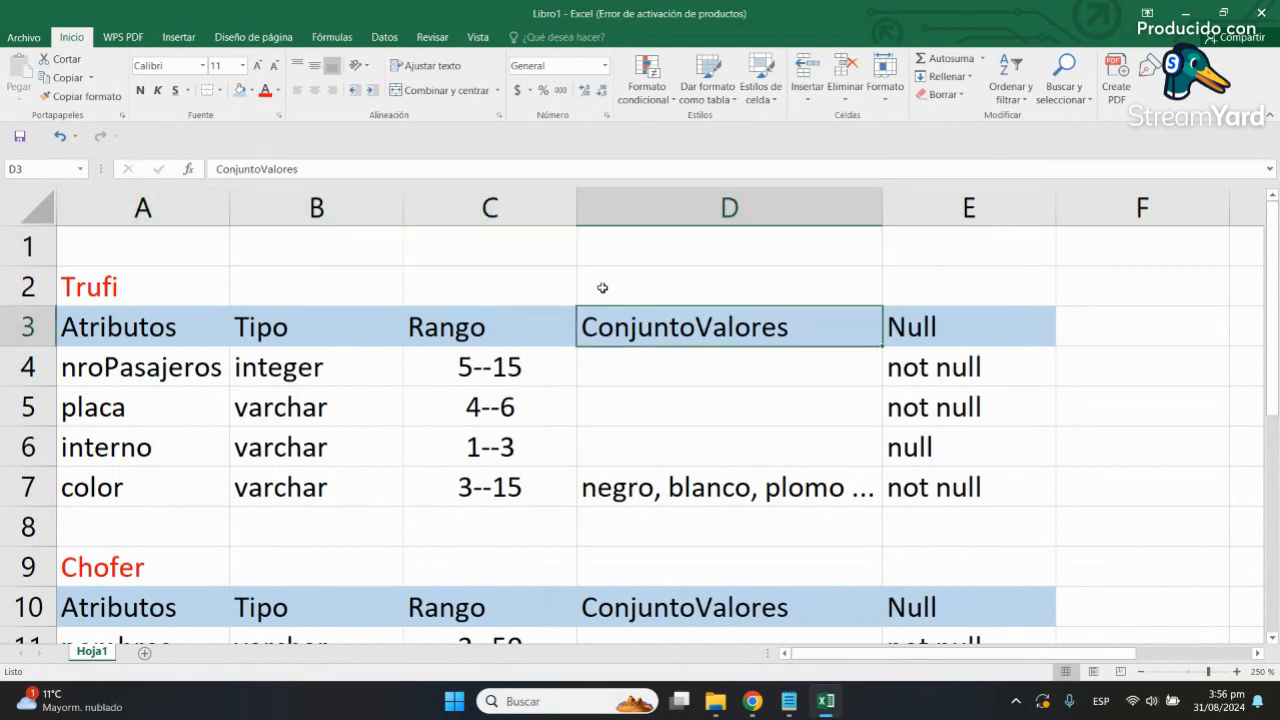
scroll(569, 432, down, 2)
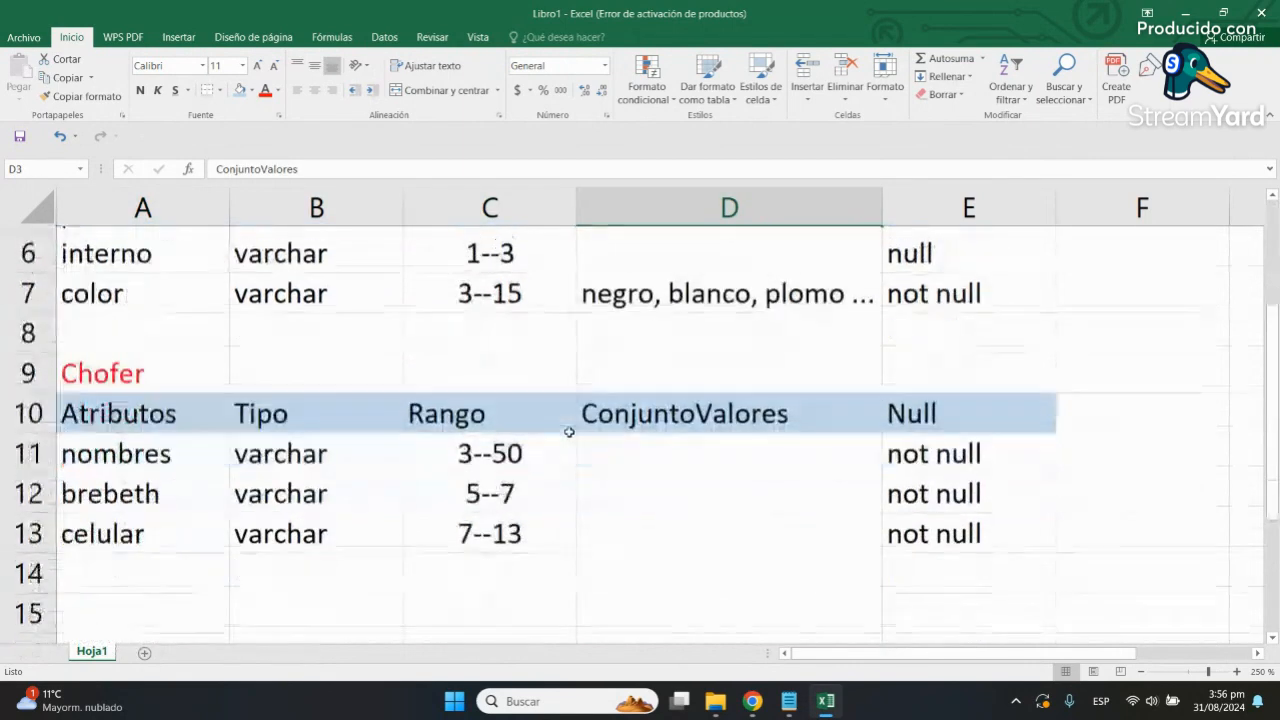
Step: Switch to the Notepad entity notes and start a Flameshot capture over the text area for annotating
click(789, 701)
click(645, 508)
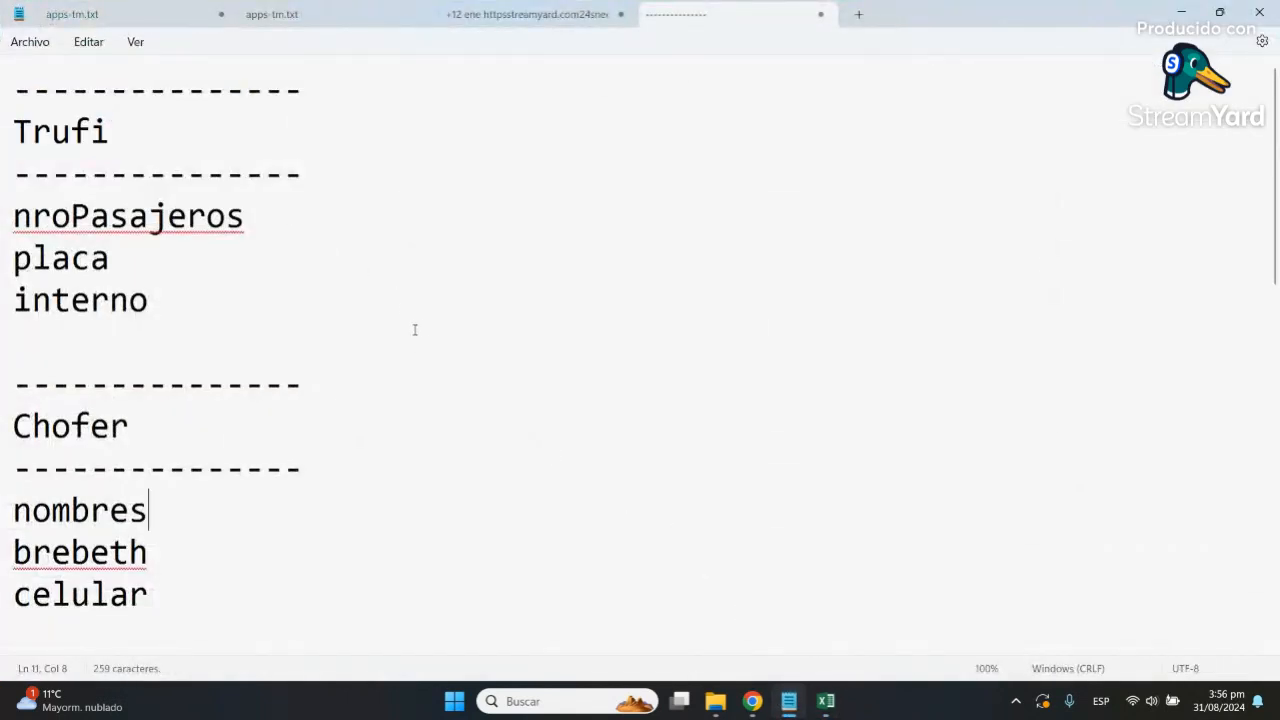
click(1017, 702)
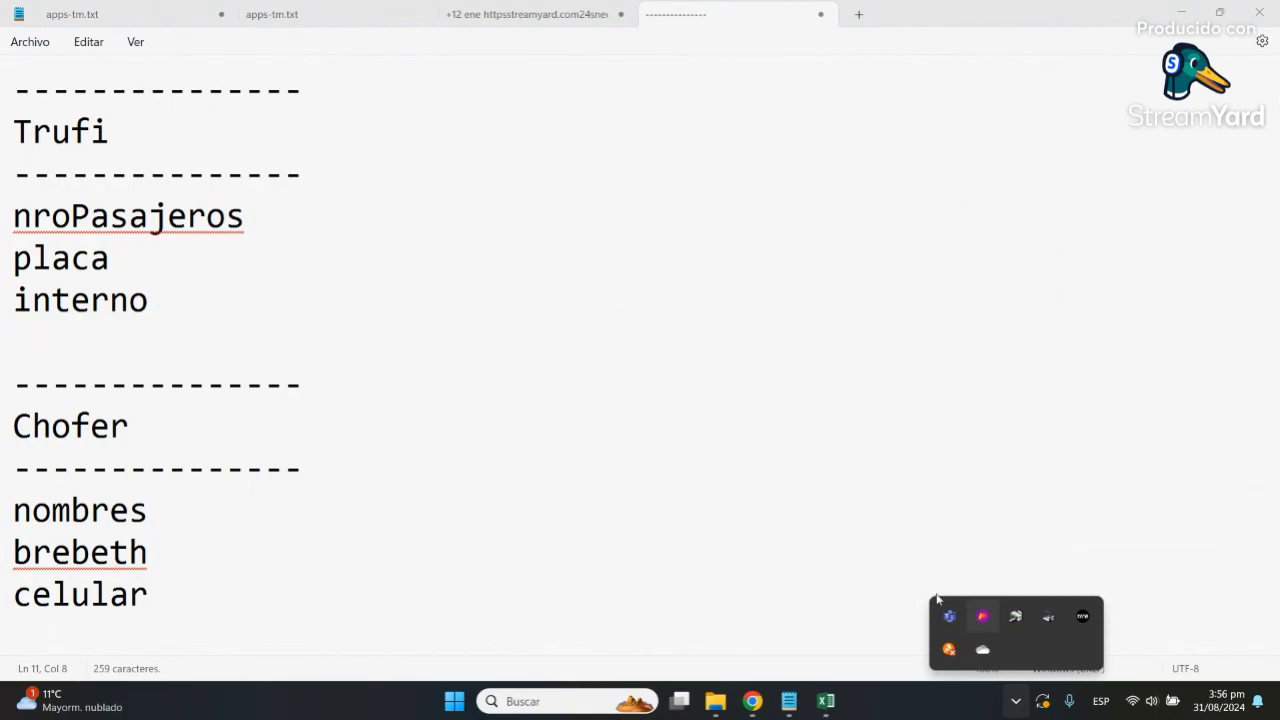
click(972, 620)
drag(5, 52, 1230, 655)
Step: Draw two red rectangles side by side to the right of the notes and connect them with a freehand line
click(418, 669)
mouse_move(436, 106)
mouse_down()
mouse_move(623, 360)
mouse_move(626, 331)
mouse_up()
drag(911, 103, 1113, 329)
click(330, 670)
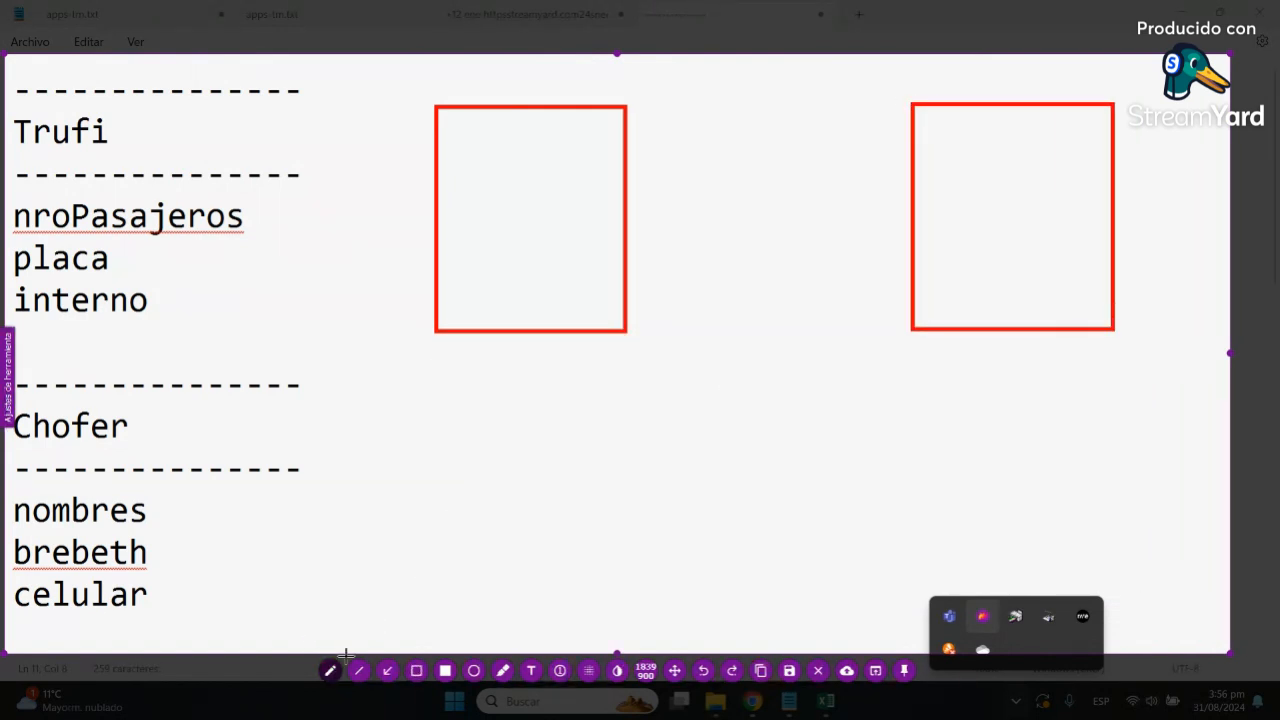
drag(627, 213, 911, 210)
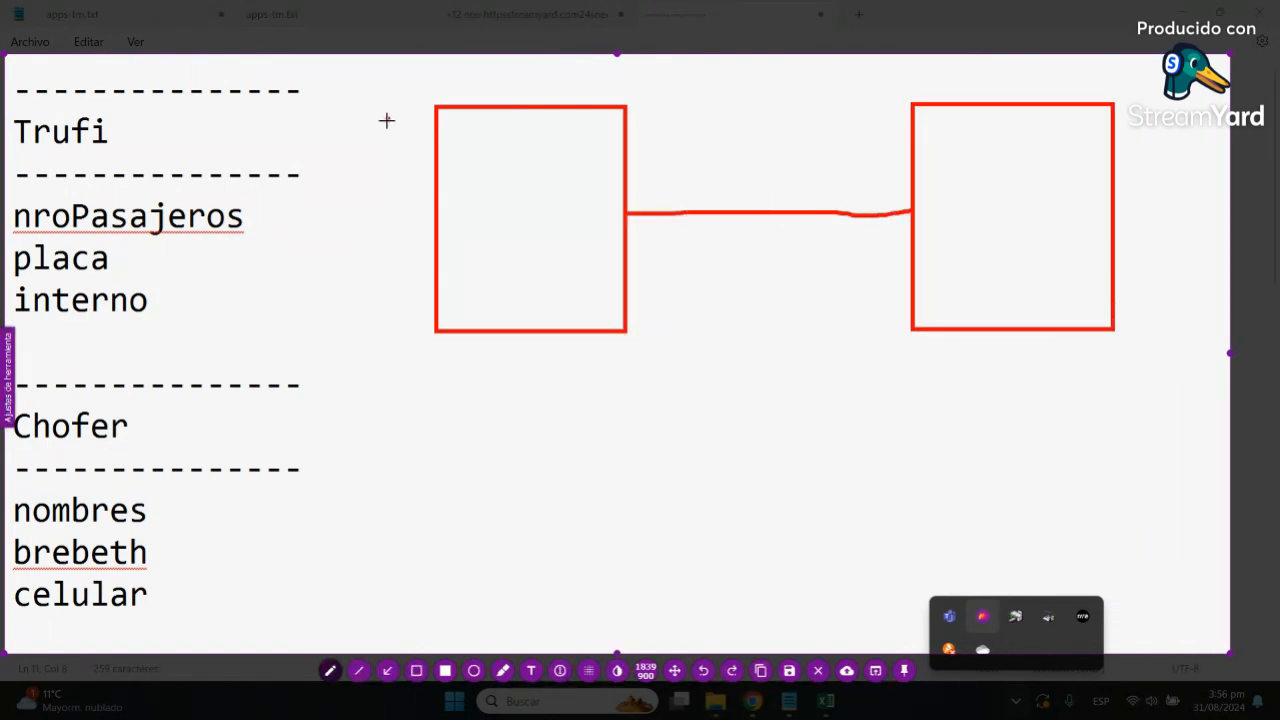
Step: Add a header line to each rectangle and handwrite the red headings "Tr" for Trufi and "Cho" for Chofer
drag(436, 150, 606, 146)
mouse_move(489, 116)
mouse_down()
mouse_move(487, 143)
mouse_move(506, 115)
mouse_move(520, 125)
mouse_up()
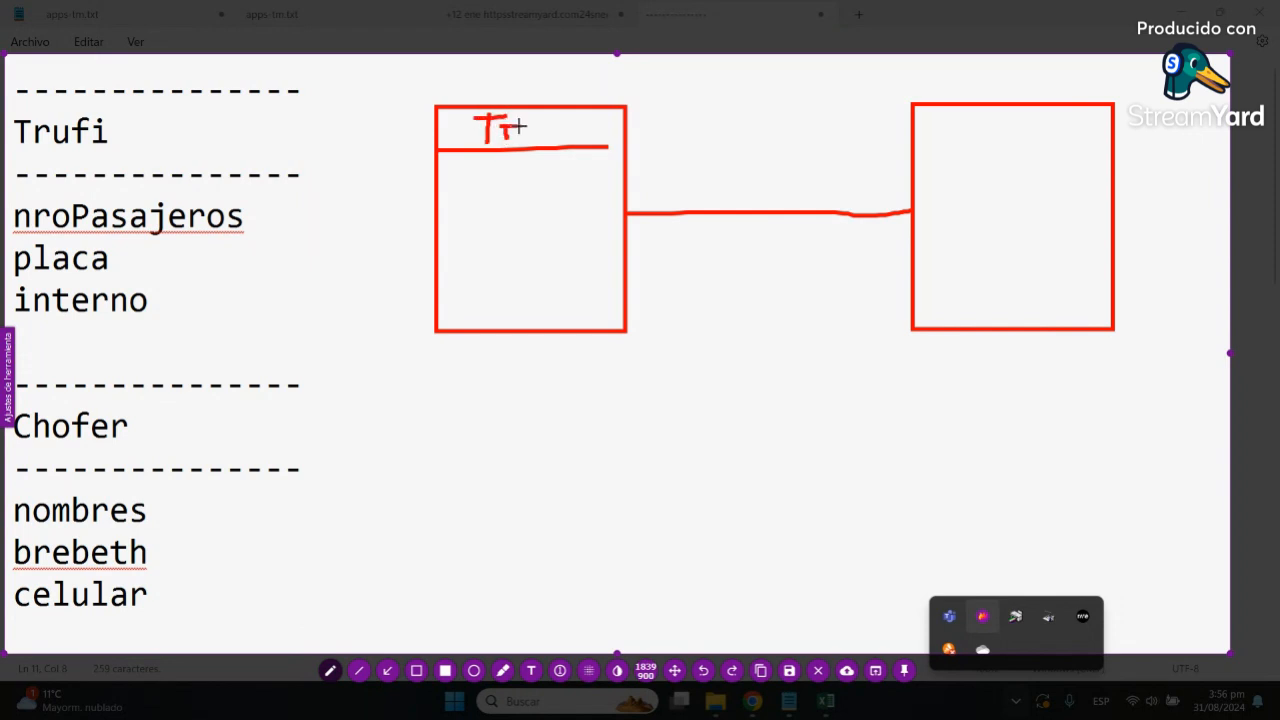
drag(916, 148, 1097, 164)
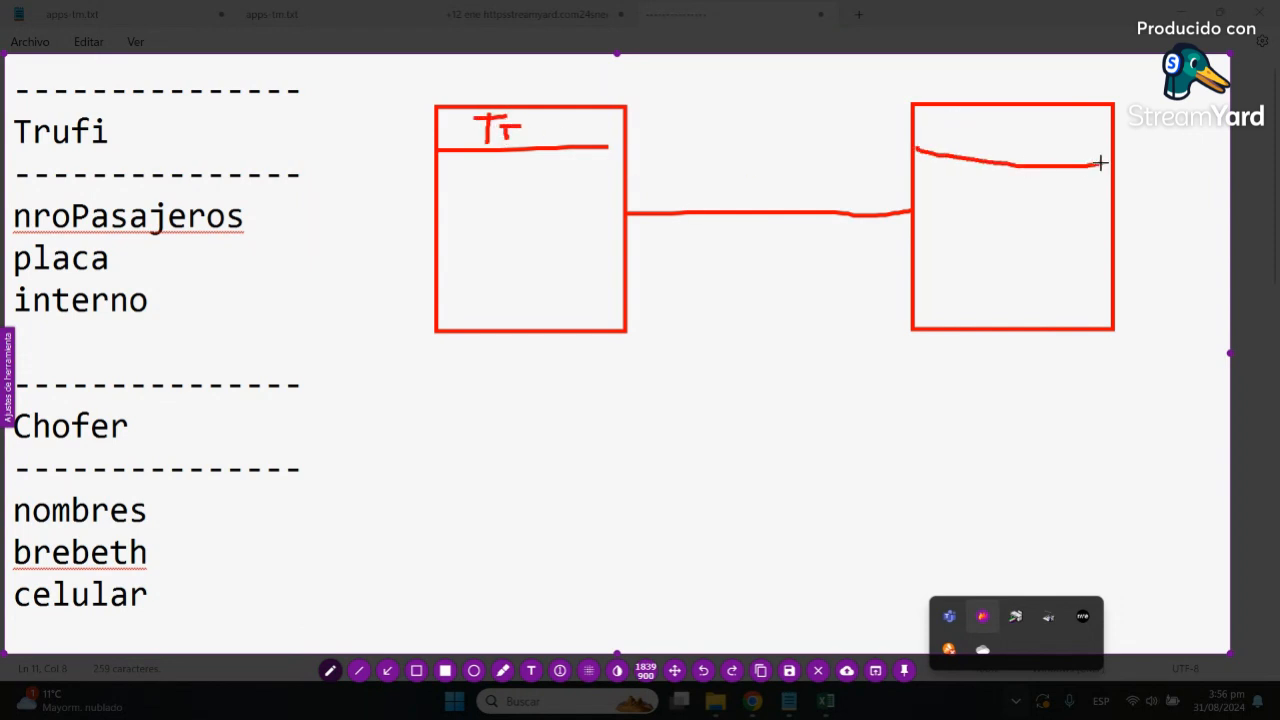
mouse_move(984, 111)
mouse_down()
mouse_move(986, 144)
mouse_move(1046, 148)
mouse_move(1066, 126)
mouse_up()
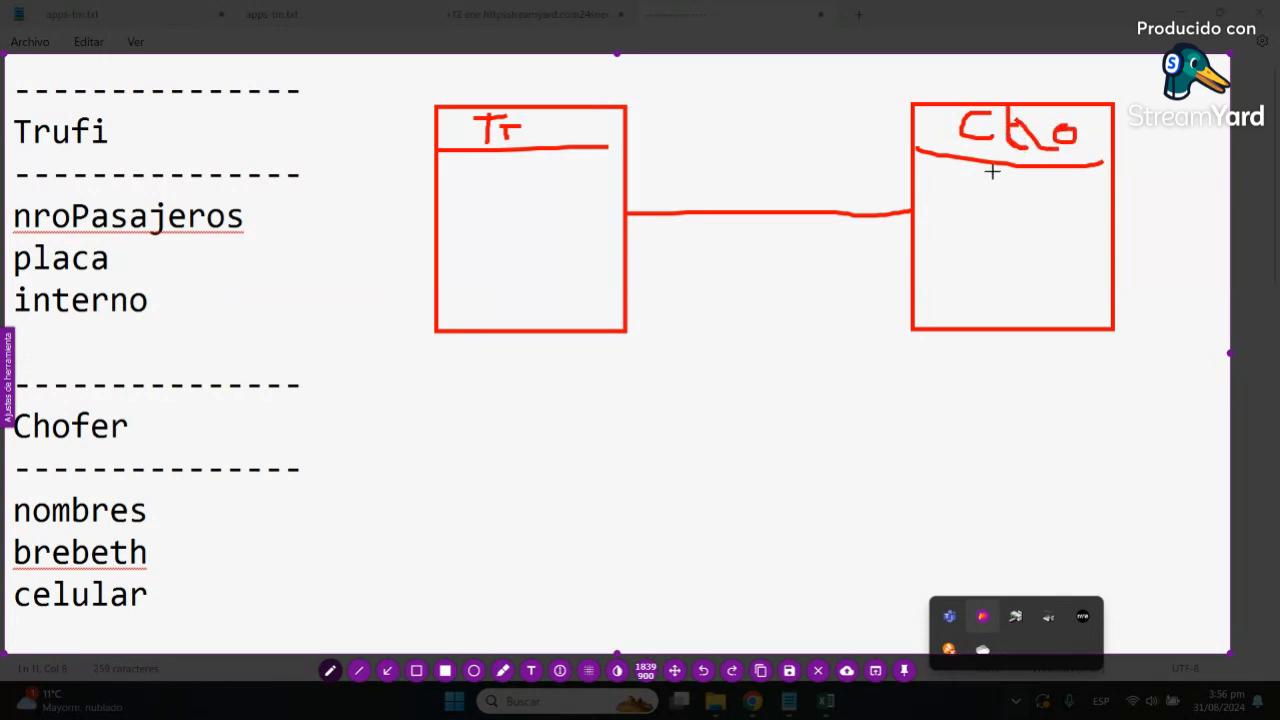
Step: Handwrite the relationship's multiplicities in red: "1..*" beside the Tr box and "1" beside the Cho box
drag(645, 176, 672, 198)
click(693, 195)
mouse_move(748, 150)
mouse_down()
mouse_move(720, 190)
mouse_move(746, 200)
mouse_move(768, 172)
mouse_up()
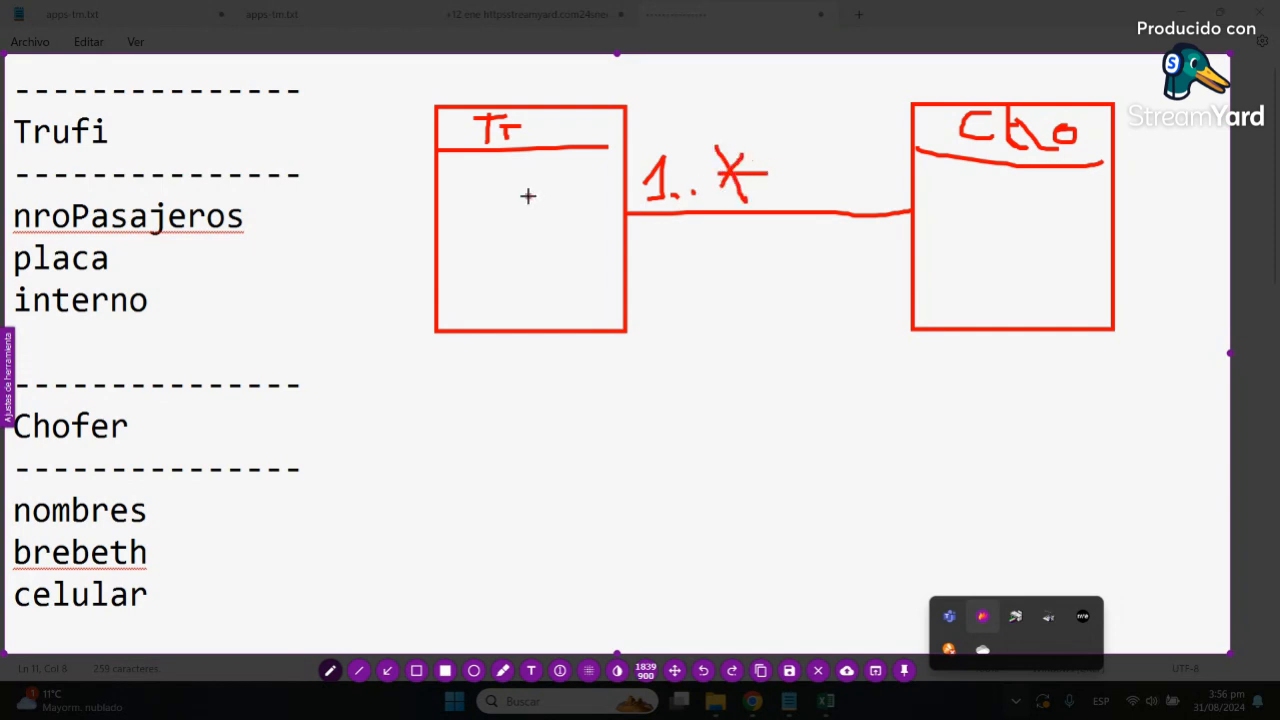
mouse_move(856, 249)
mouse_down()
mouse_move(870, 236)
mouse_move(884, 264)
mouse_move(910, 266)
mouse_up()
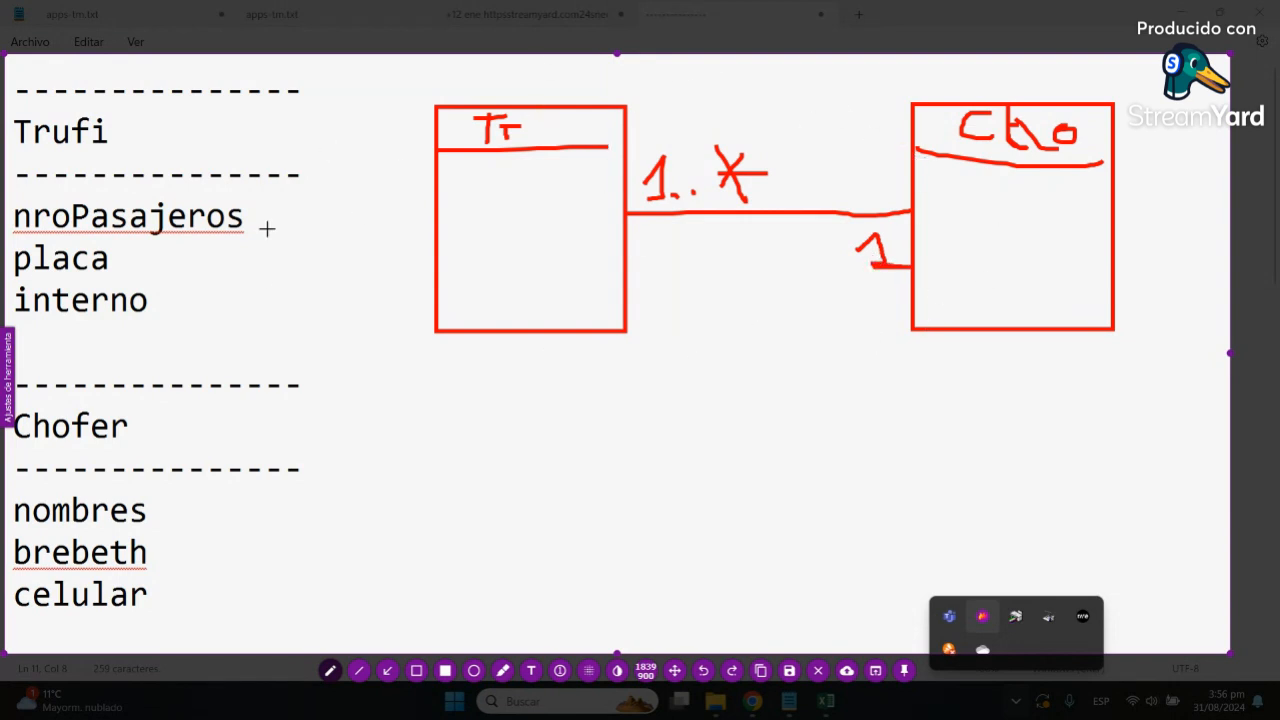
right_click(731, 331)
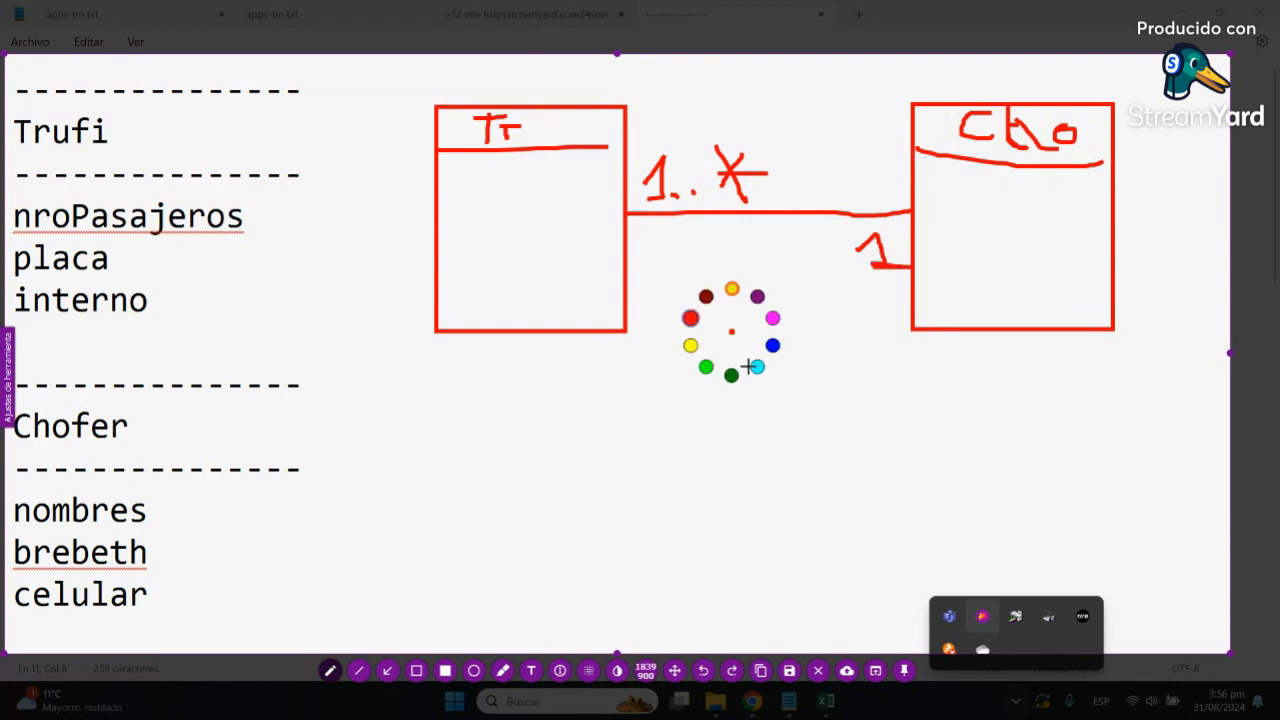
click(757, 368)
right_click(771, 343)
click(797, 380)
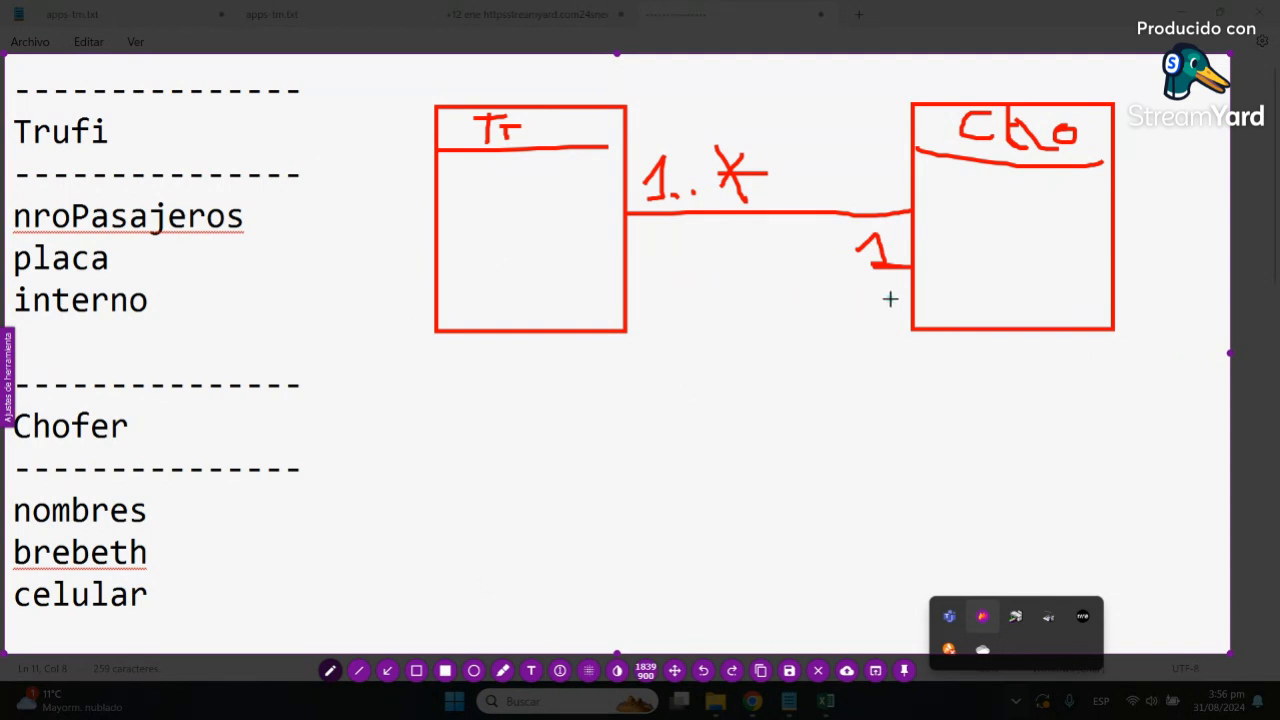
Step: Handwrite "PK" and, beneath it, "FK" in blue below the Tr box
right_click(725, 371)
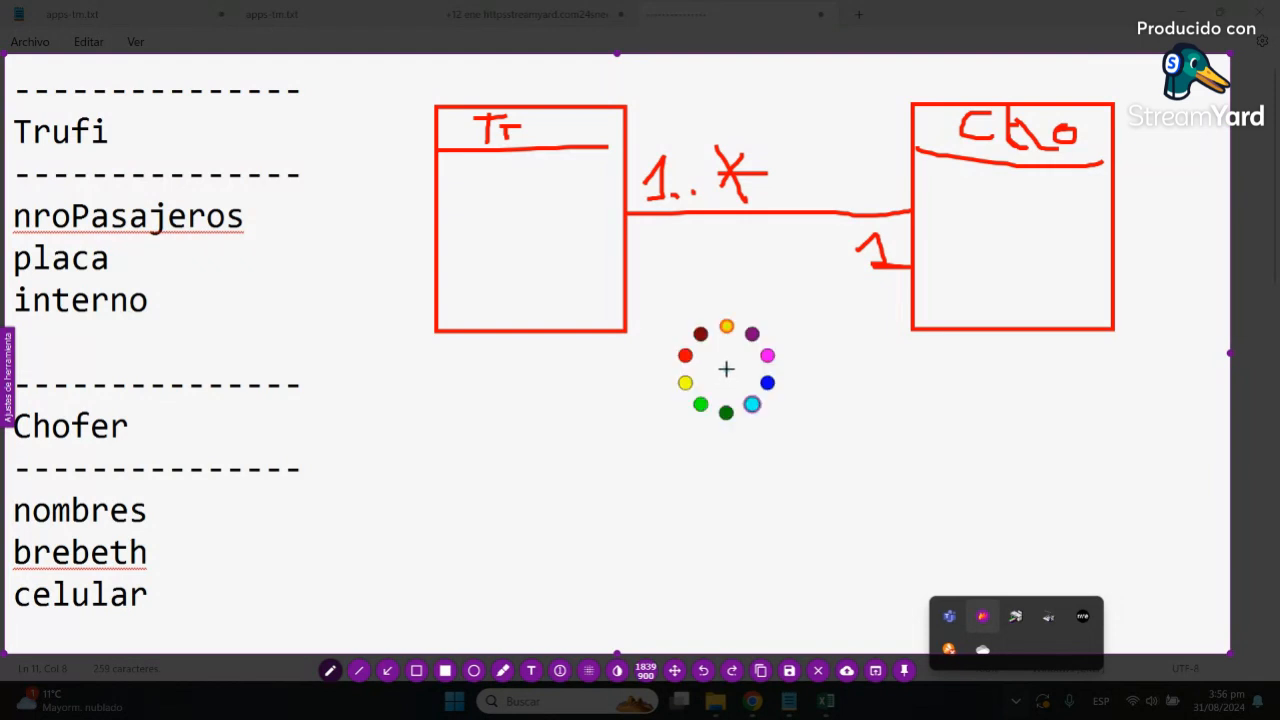
click(767, 384)
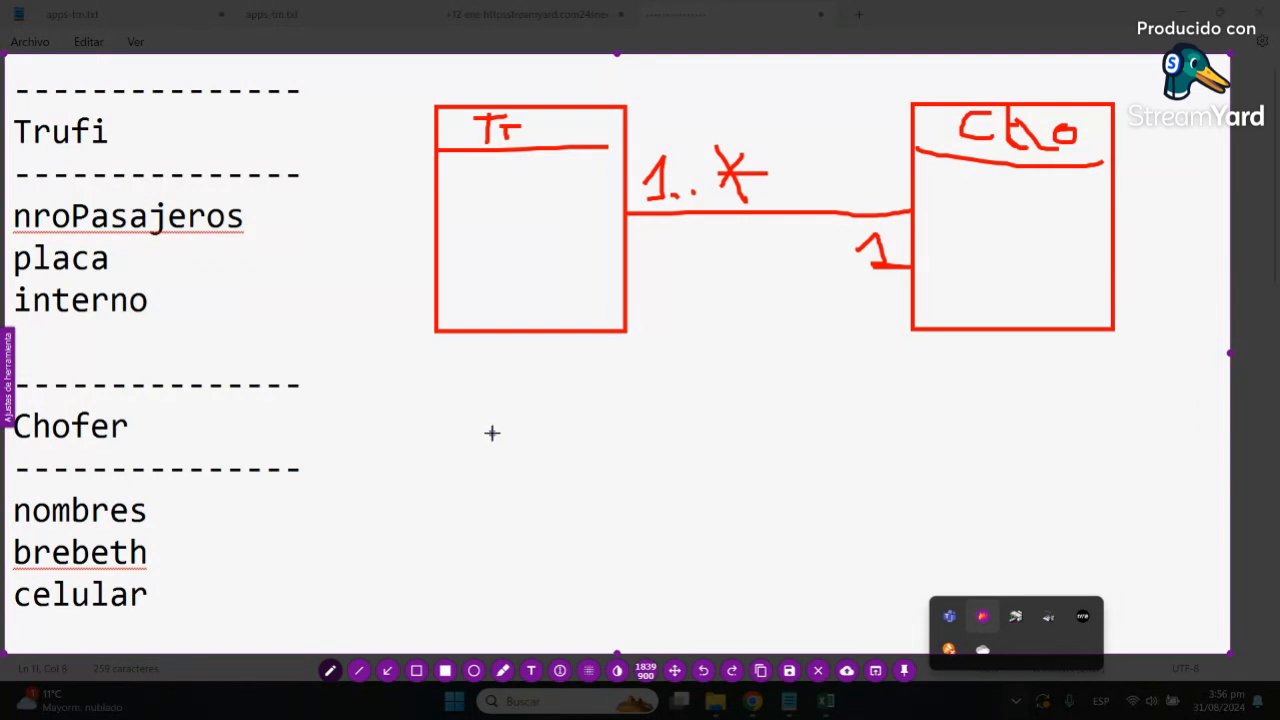
mouse_move(478, 418)
mouse_down()
mouse_move(478, 394)
mouse_move(510, 386)
mouse_move(478, 402)
mouse_move(526, 418)
mouse_up()
mouse_move(566, 380)
mouse_down()
mouse_move(527, 397)
mouse_move(559, 421)
mouse_up()
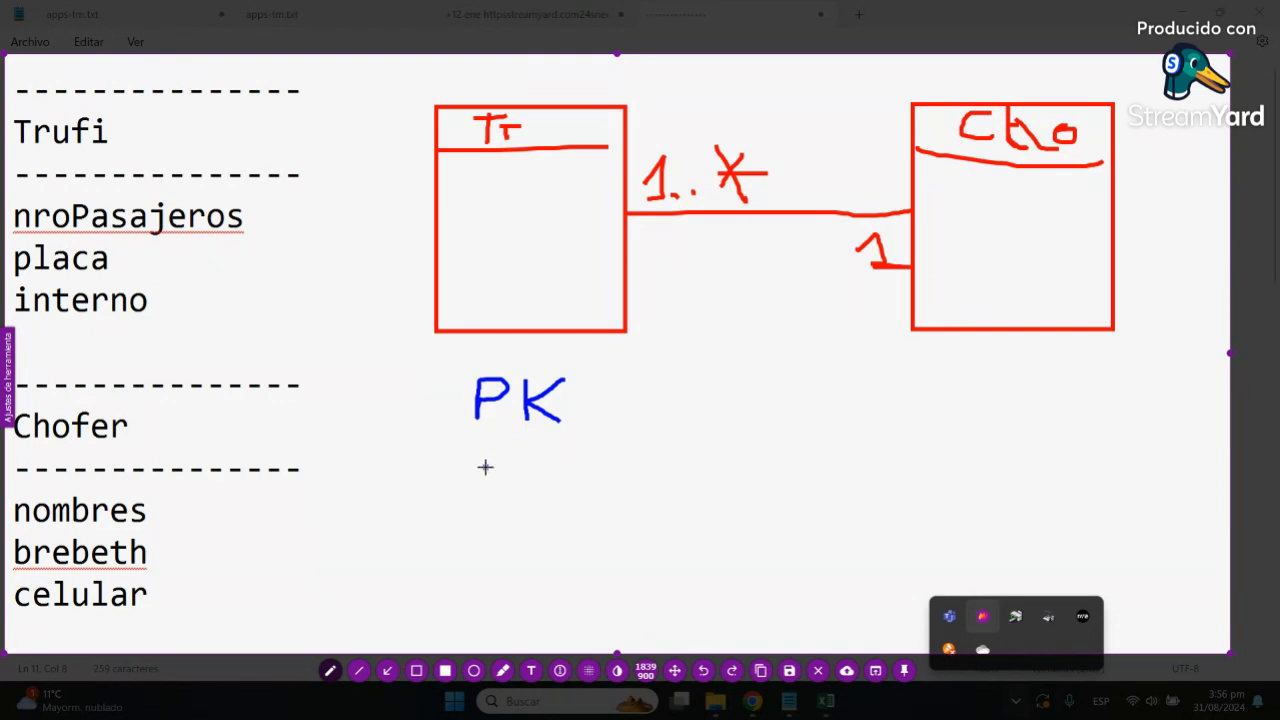
mouse_move(476, 500)
mouse_down()
mouse_move(508, 452)
mouse_move(519, 500)
mouse_up()
mouse_move(548, 452)
mouse_down()
mouse_move(521, 480)
mouse_move(548, 490)
mouse_up()
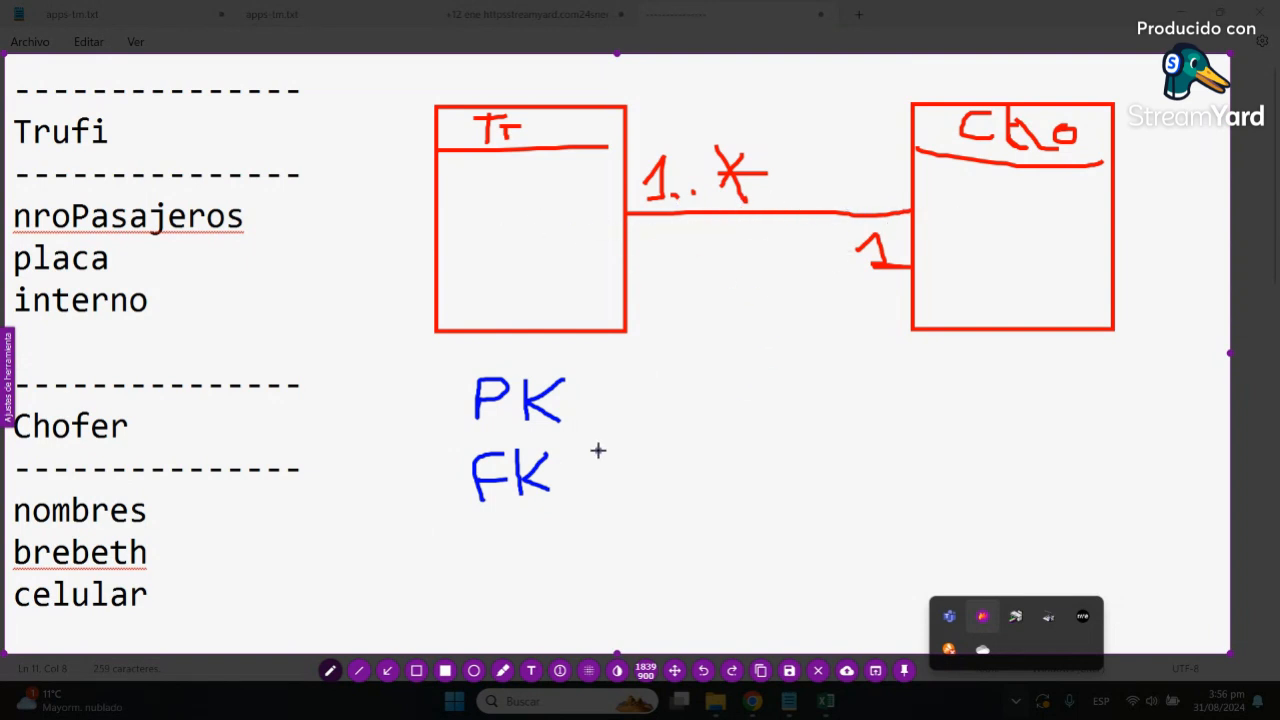
Step: Circle the handwritten "FK" twice in cyan
right_click(640, 427)
click(666, 463)
mouse_move(582, 443)
mouse_down()
mouse_move(446, 446)
mouse_move(588, 524)
mouse_move(580, 448)
mouse_up()
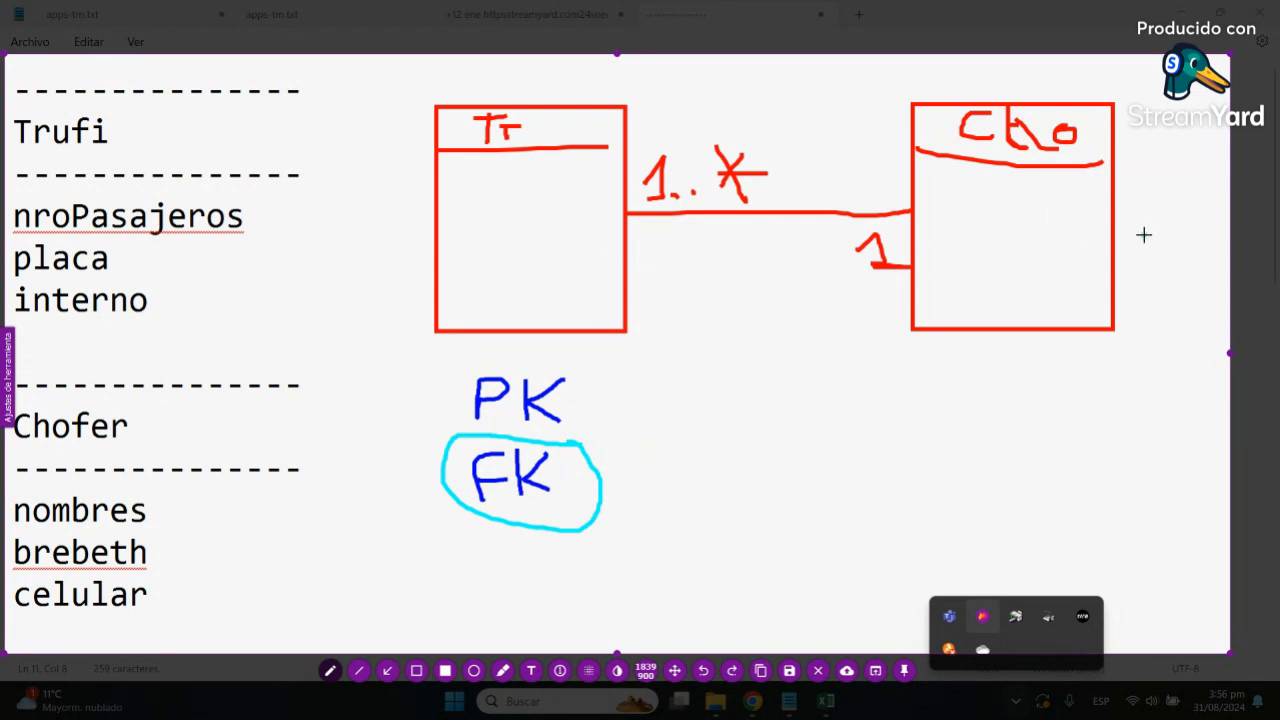
mouse_move(583, 453)
mouse_down()
mouse_move(473, 440)
mouse_move(449, 480)
mouse_move(574, 523)
mouse_move(566, 455)
mouse_move(462, 442)
mouse_move(489, 514)
mouse_move(583, 523)
mouse_move(570, 452)
mouse_up()
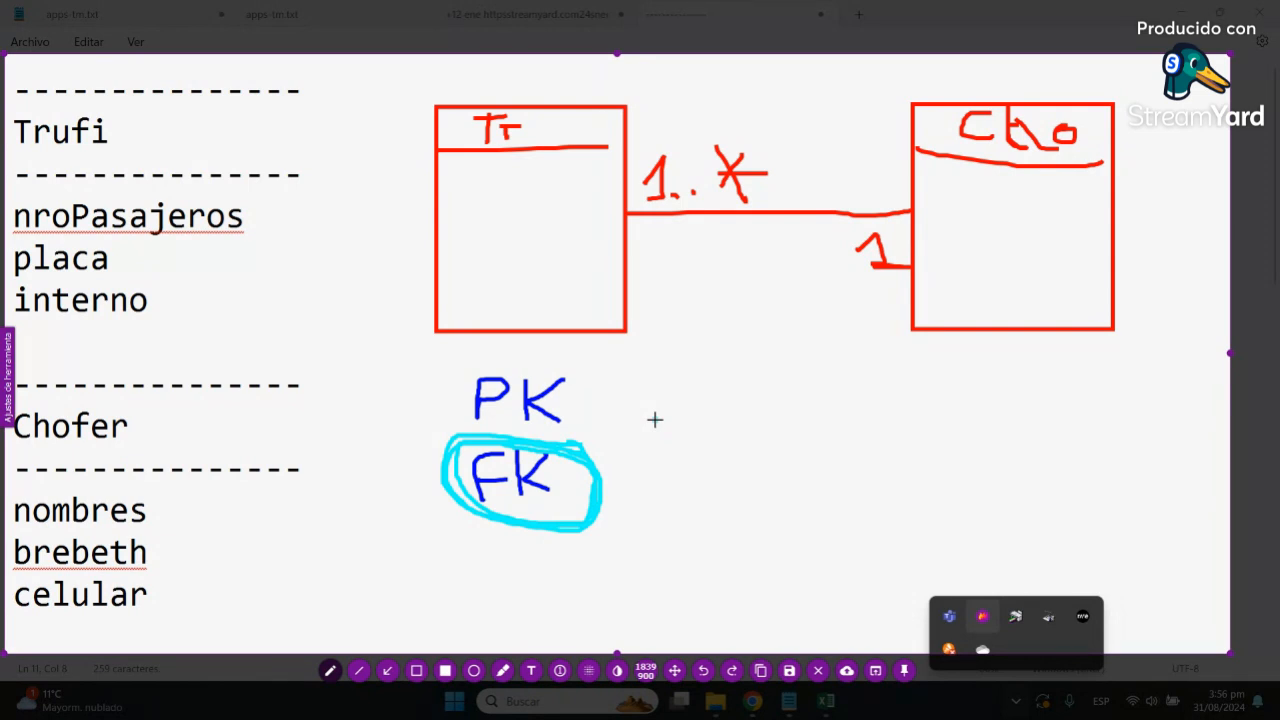
Step: Circle both multiplicities, "1..*" and "1", in green on the Tr–Cho relationship
right_click(708, 360)
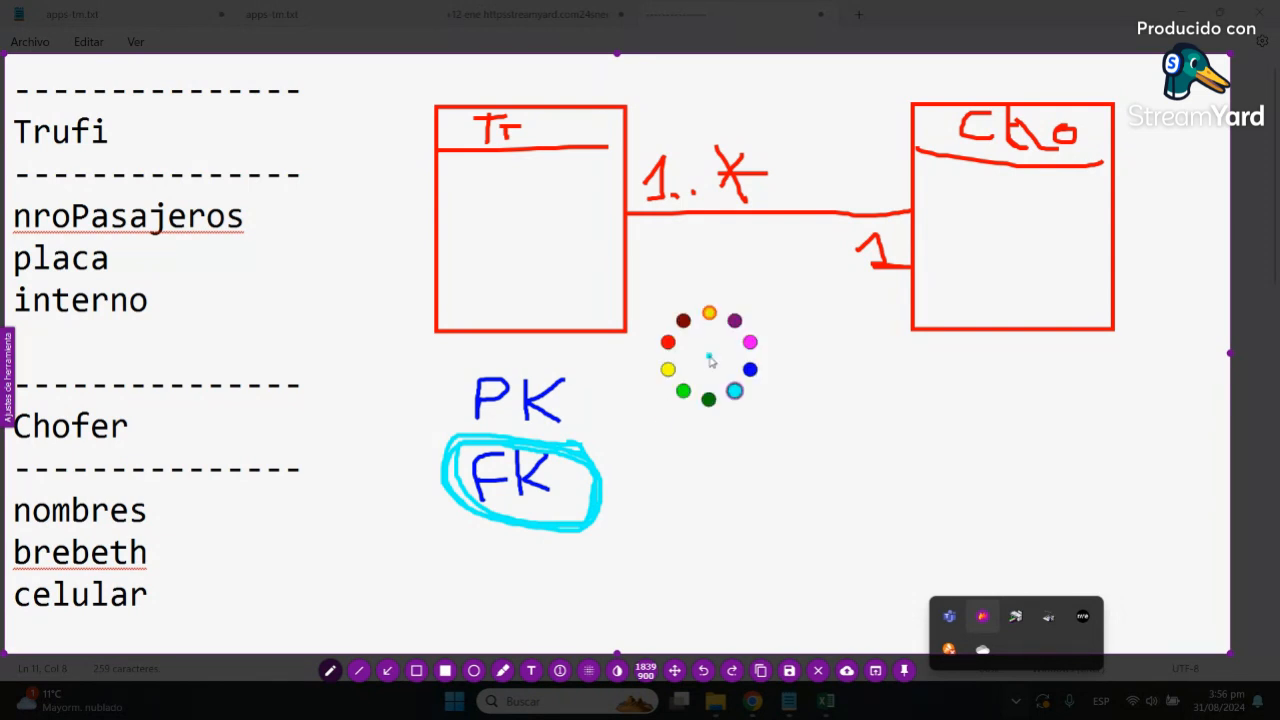
click(683, 391)
mouse_move(760, 152)
mouse_down()
mouse_move(664, 143)
mouse_move(624, 206)
mouse_move(726, 214)
mouse_move(782, 176)
mouse_move(747, 147)
mouse_up()
mouse_move(906, 238)
mouse_down()
mouse_move(840, 252)
mouse_move(920, 275)
mouse_move(902, 240)
mouse_up()
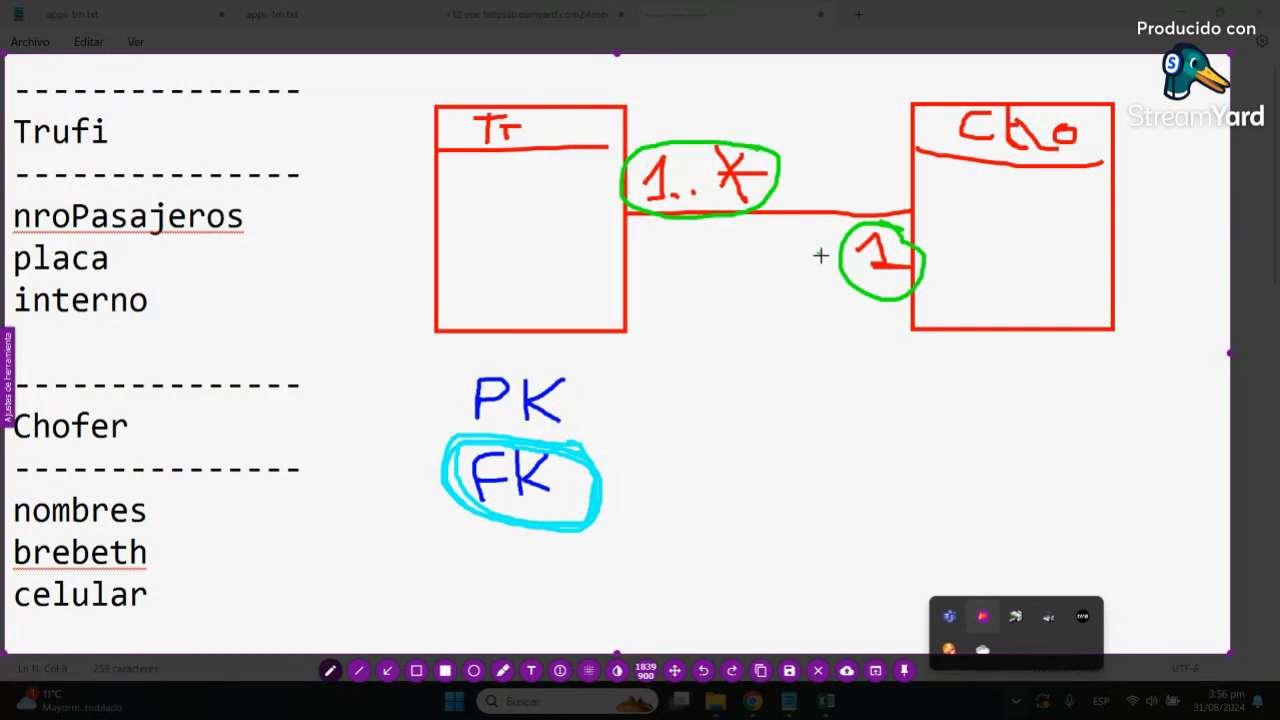
Step: Draw green curves linking both circled multiplicities, "1" and "1..*", to the circled "FK"
mouse_move(857, 298)
mouse_down()
mouse_move(826, 363)
mouse_move(612, 480)
mouse_up()
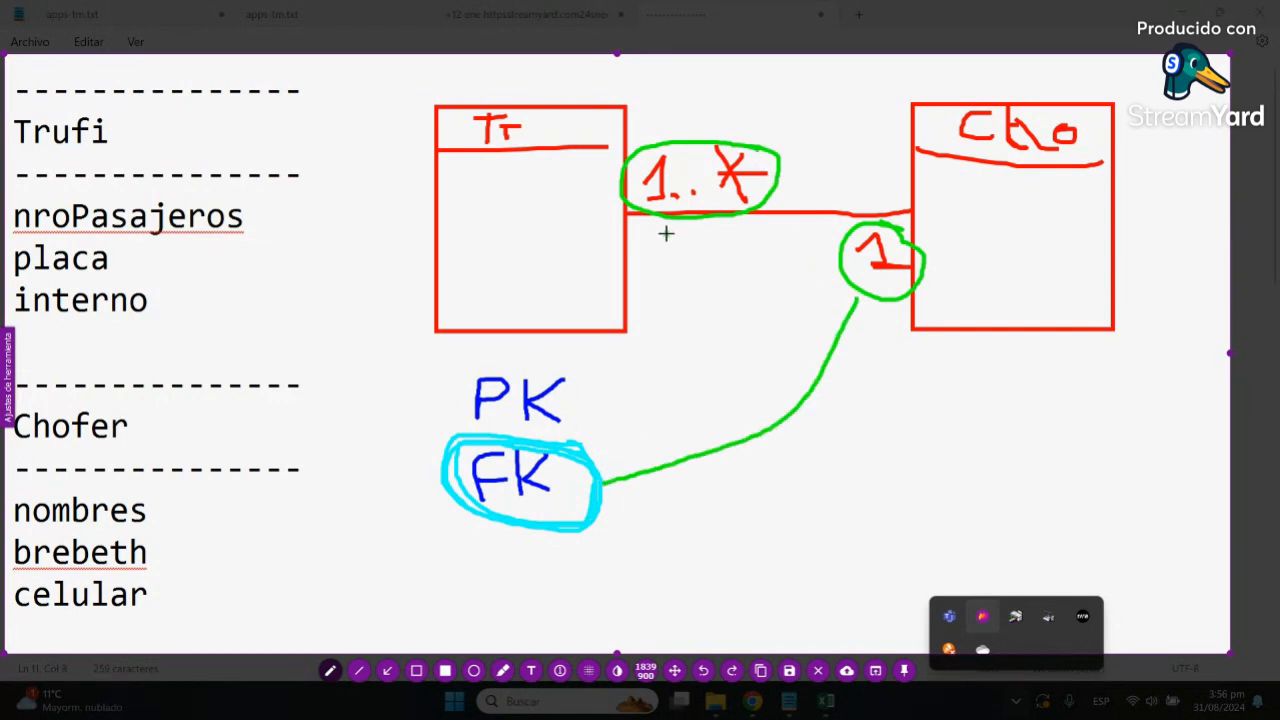
mouse_move(669, 222)
mouse_down()
mouse_move(666, 354)
mouse_move(610, 487)
mouse_move(602, 480)
mouse_up()
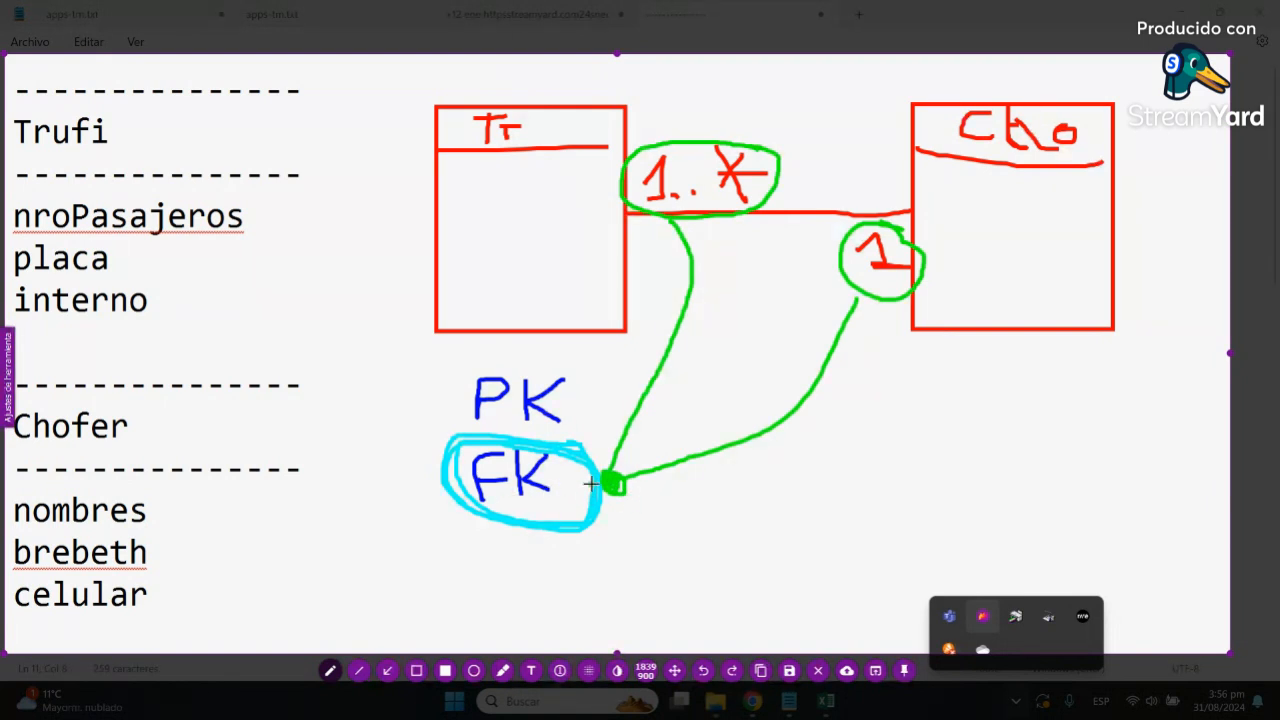
Step: Undo the two green connectors to "FK" and the green circles around the multiplicities
right_click(720, 540)
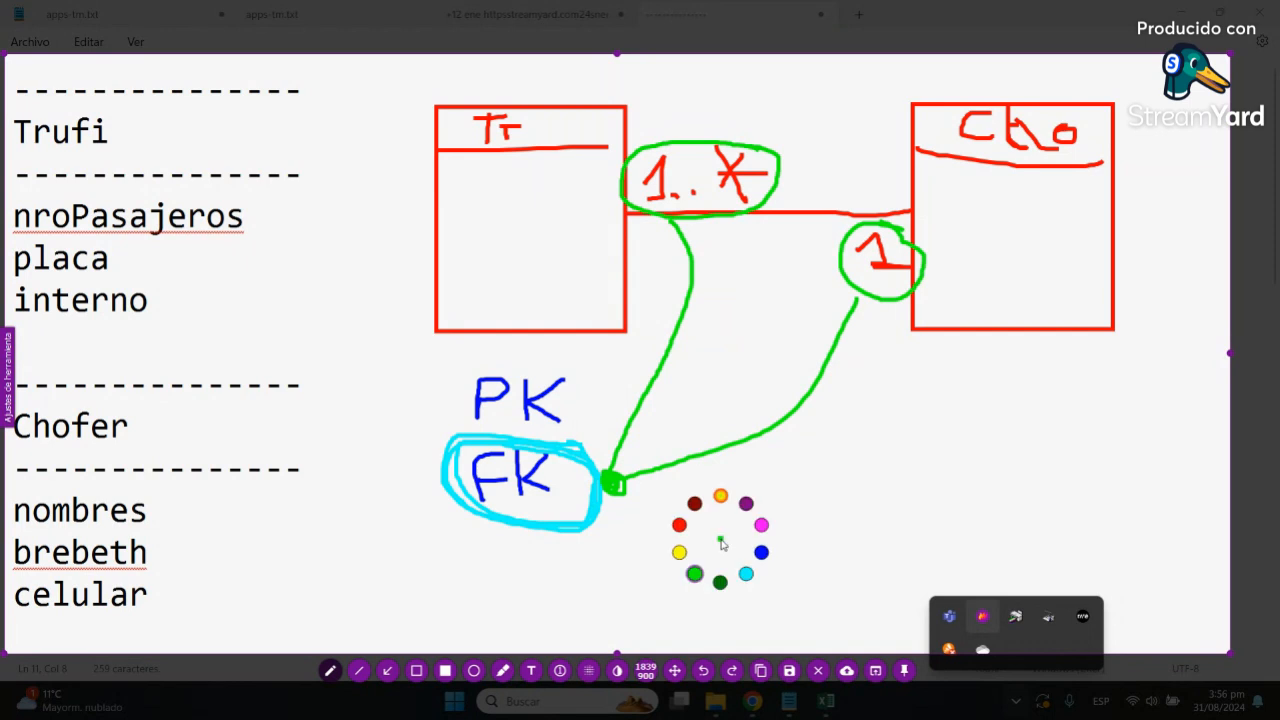
click(703, 670)
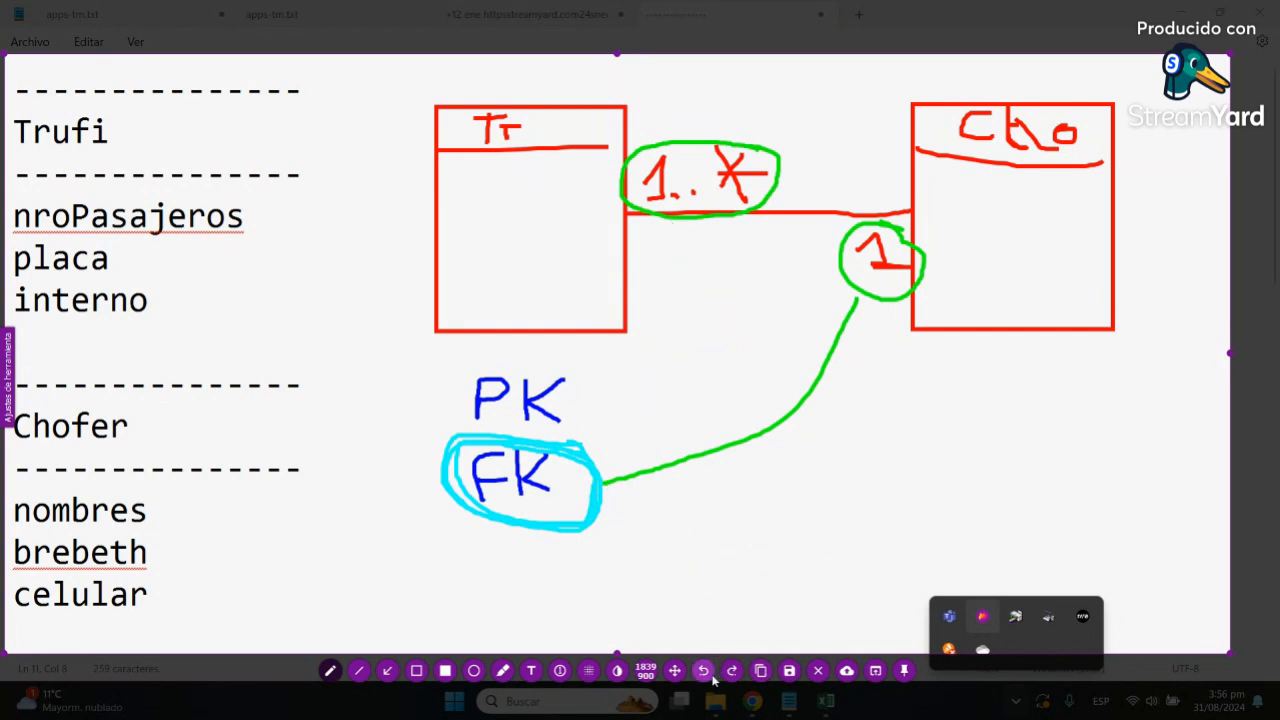
click(703, 670)
click(711, 677)
click(711, 677)
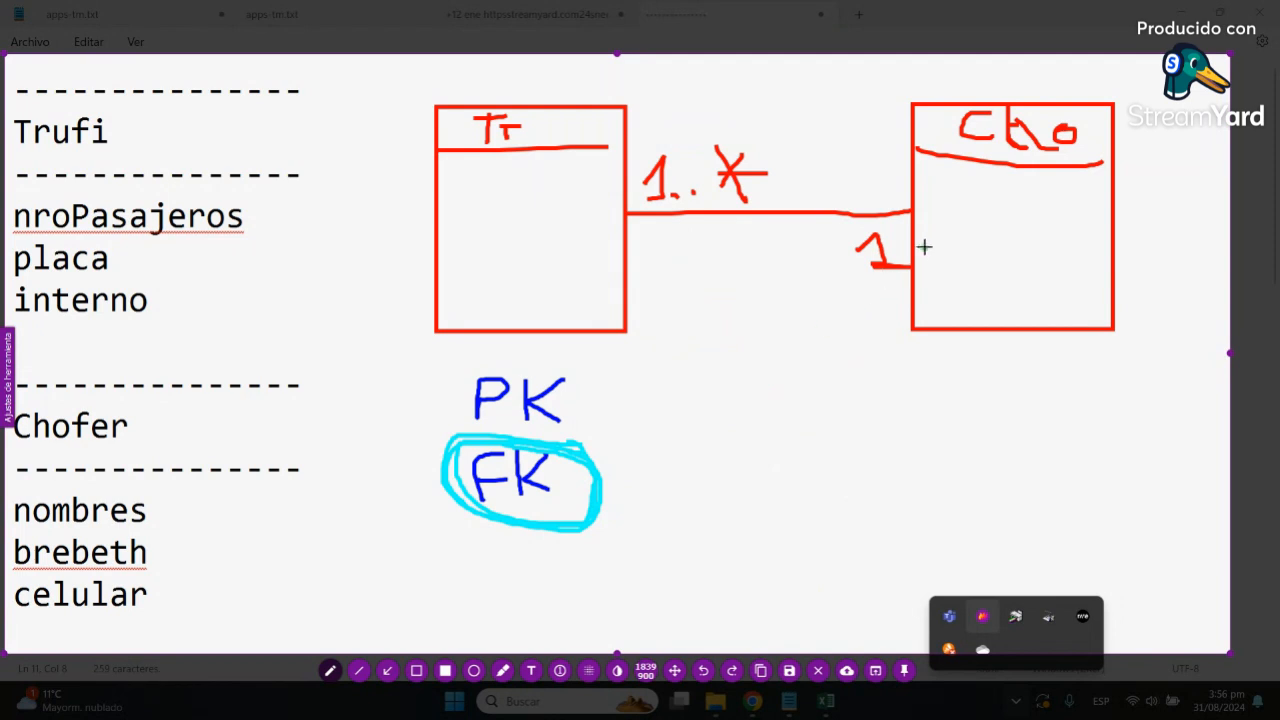
Step: Circle the multiplicities "1" and "1..*" in green again
mouse_move(914, 227)
mouse_down()
mouse_move(875, 212)
mouse_move(840, 245)
mouse_move(845, 282)
mouse_move(913, 285)
mouse_move(897, 216)
mouse_up()
mouse_move(760, 128)
mouse_down()
mouse_move(678, 123)
mouse_move(612, 158)
mouse_move(604, 192)
mouse_move(689, 237)
mouse_move(778, 212)
mouse_move(762, 145)
mouse_move(743, 128)
mouse_up()
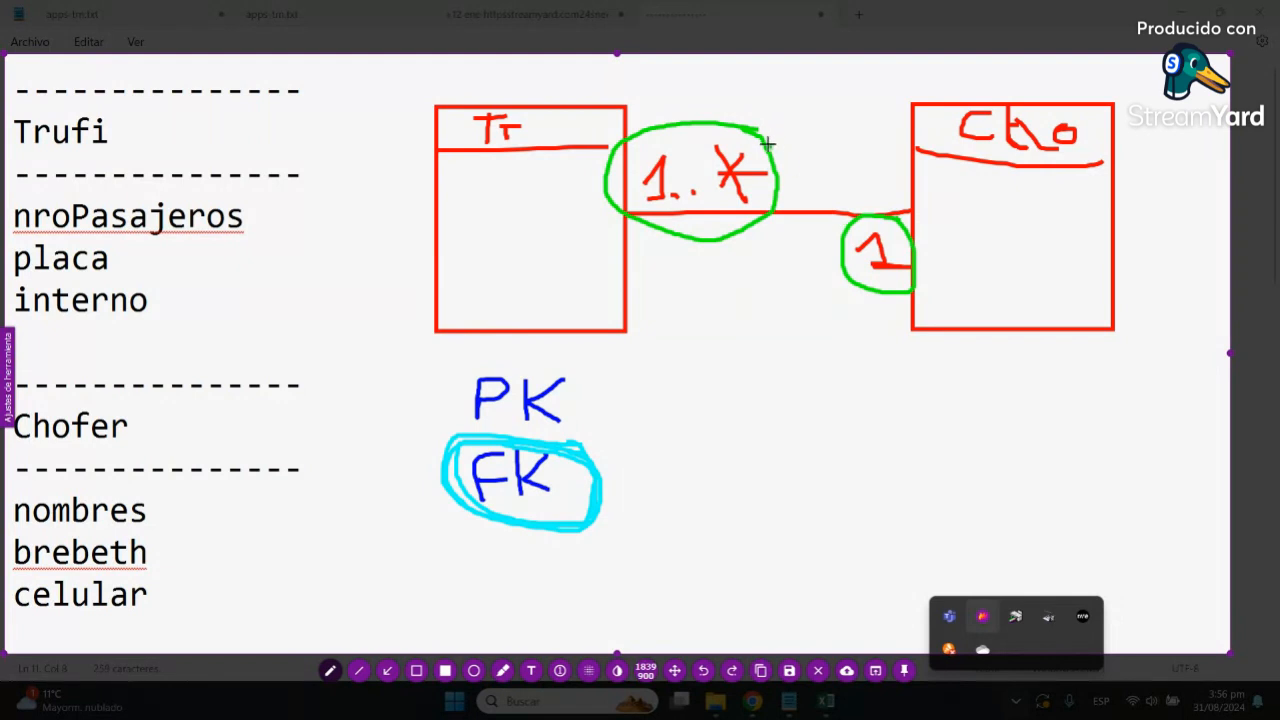
Step: Draw a blue arrow from the circled "1" into the Tr box and loop the Tr box in blue
right_click(796, 428)
click(837, 441)
mouse_move(877, 313)
mouse_down()
mouse_move(589, 289)
mouse_move(586, 277)
mouse_move(579, 297)
mouse_move(579, 285)
mouse_up()
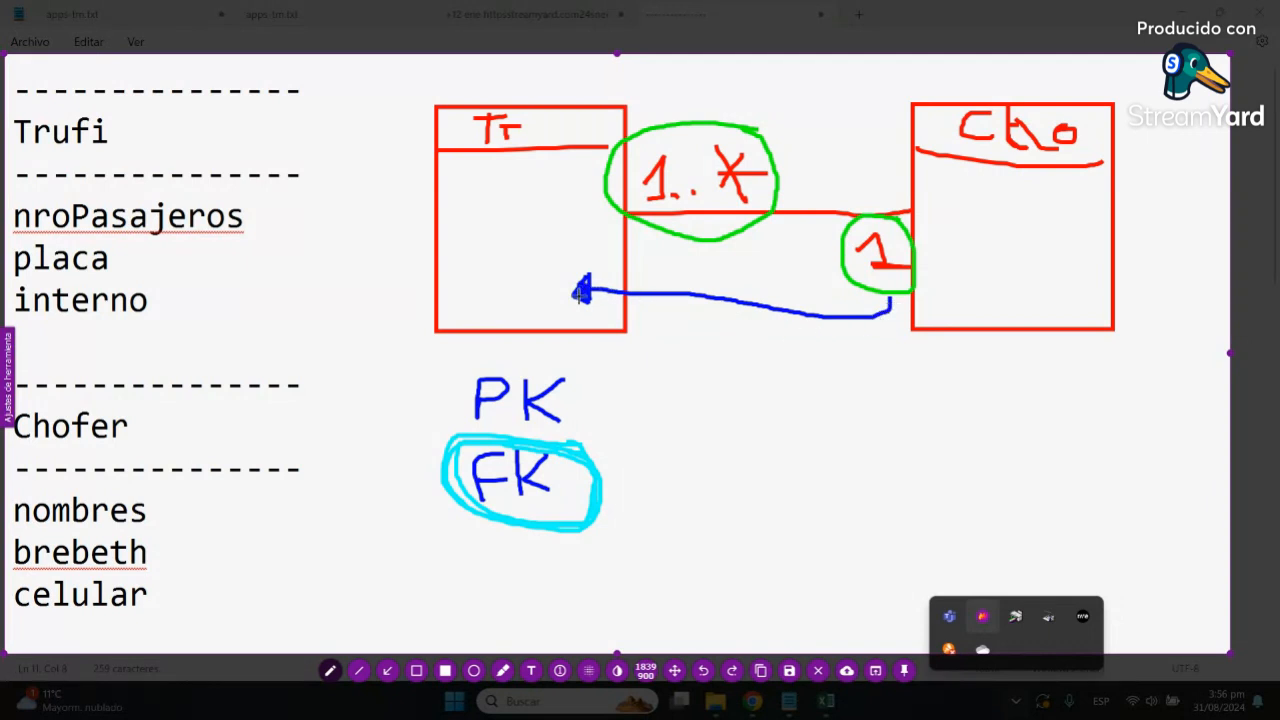
mouse_move(371, 88)
mouse_down()
mouse_move(740, 108)
mouse_move(772, 243)
mouse_move(641, 357)
mouse_move(386, 337)
mouse_move(351, 162)
mouse_move(545, 70)
mouse_move(646, 80)
mouse_up()
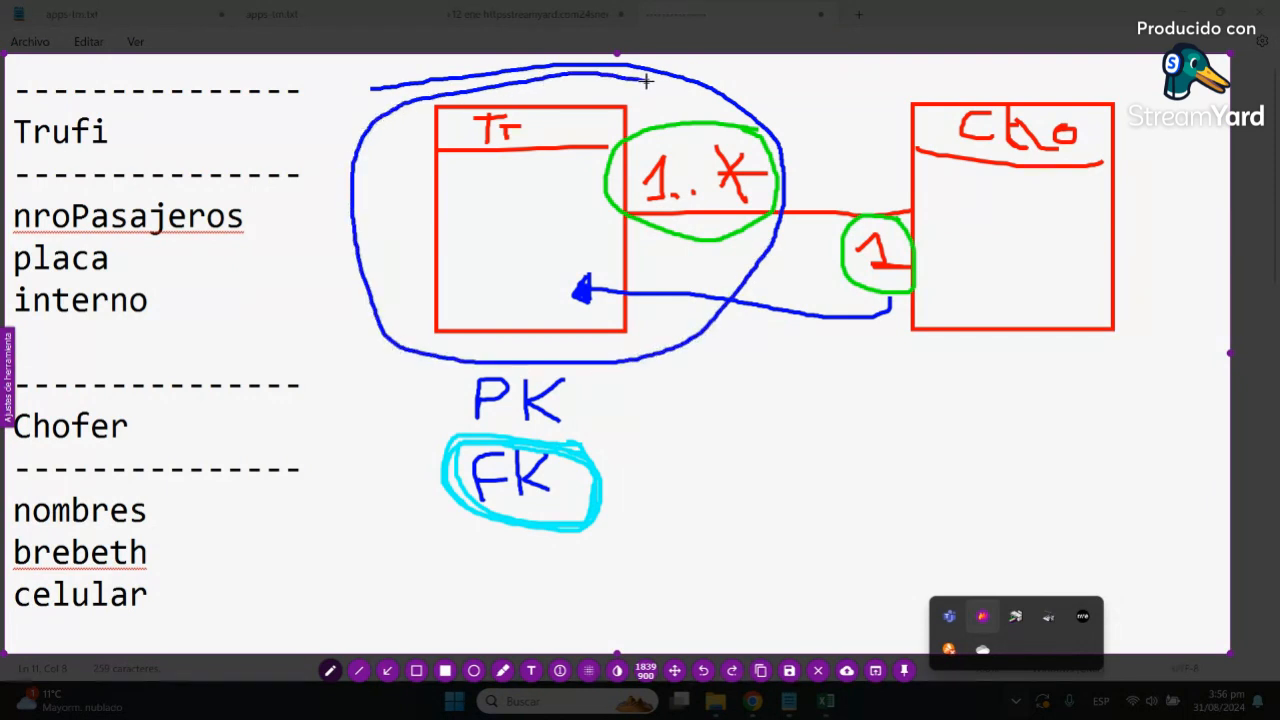
Step: Change the pen colour to cyan and undo the blue loop, the blue arrow and the green circles
right_click(646, 80)
click(674, 116)
click(704, 670)
click(704, 670)
click(704, 670)
click(704, 670)
click(704, 670)
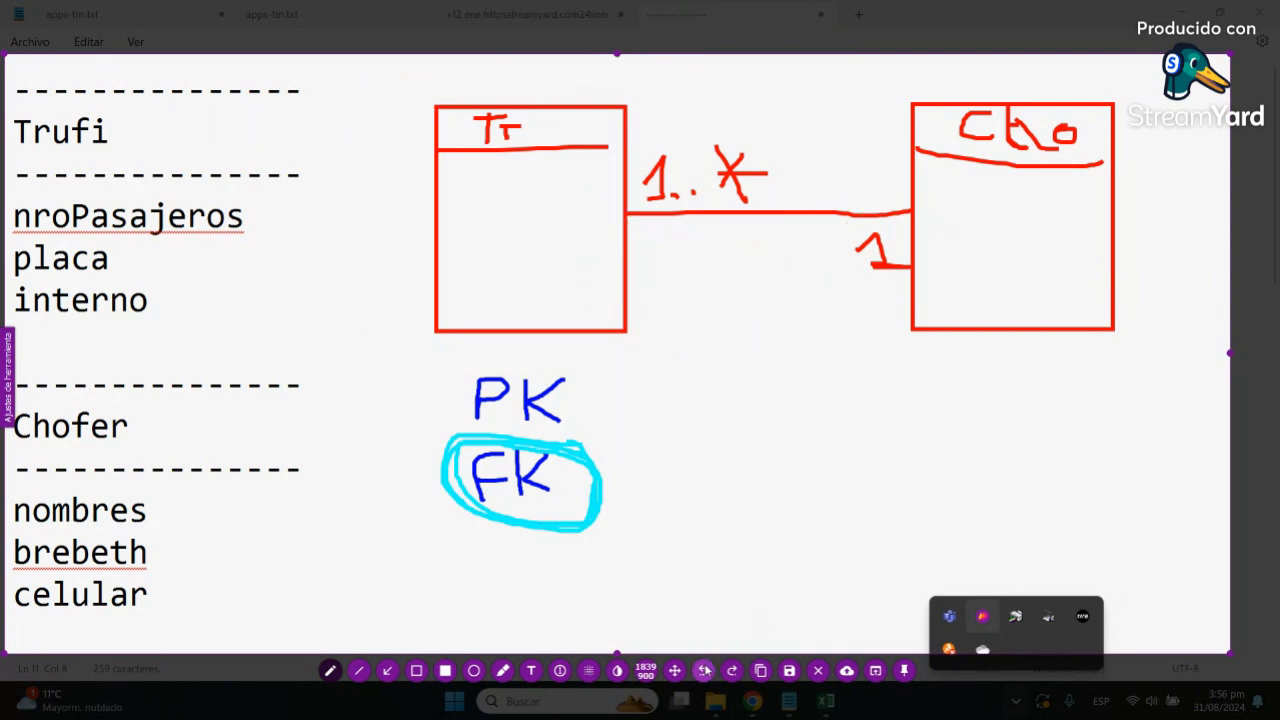
Step: Circle the multiplicity "1" in cyan and draw a cyan arrow from it into the Tr box
mouse_move(938, 238)
mouse_down()
mouse_move(894, 211)
mouse_move(834, 246)
mouse_move(891, 297)
mouse_move(940, 232)
mouse_up()
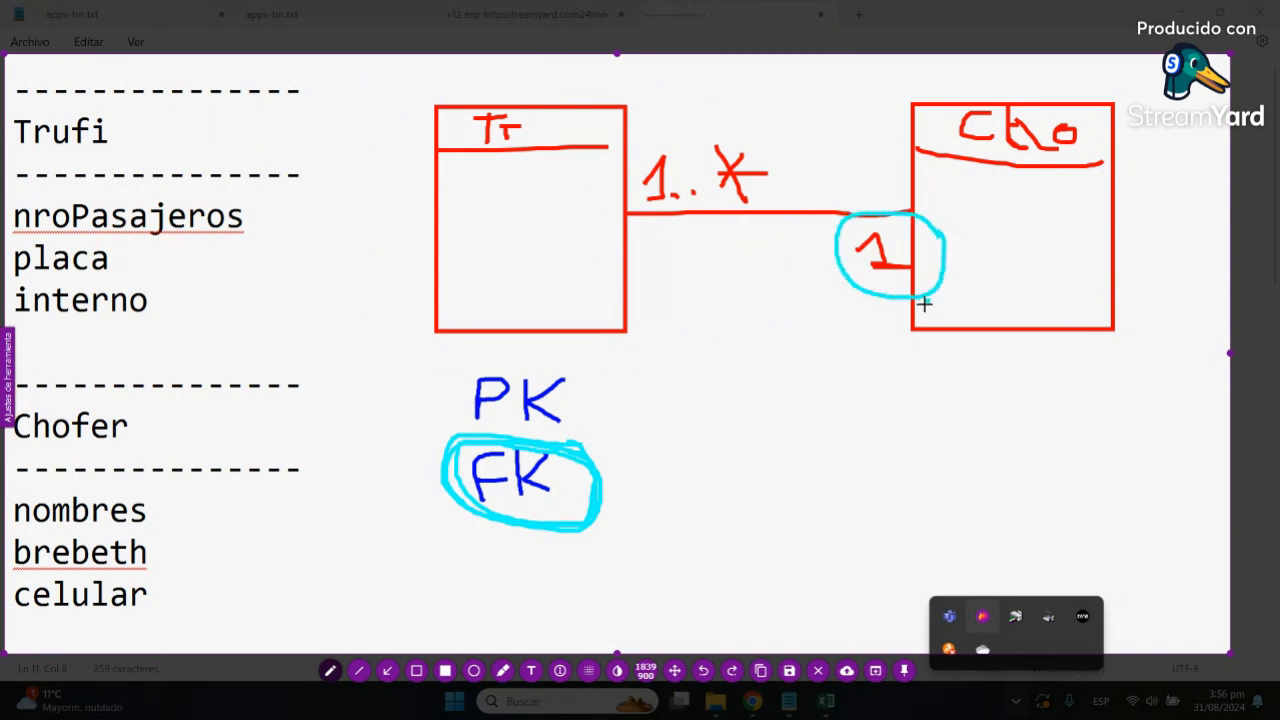
mouse_move(889, 308)
mouse_down()
mouse_move(740, 331)
mouse_move(560, 288)
mouse_move(572, 300)
mouse_up()
Step: Circle both multiplicities, "1..*" and "1", in magenta, going around each more than once
right_click(691, 269)
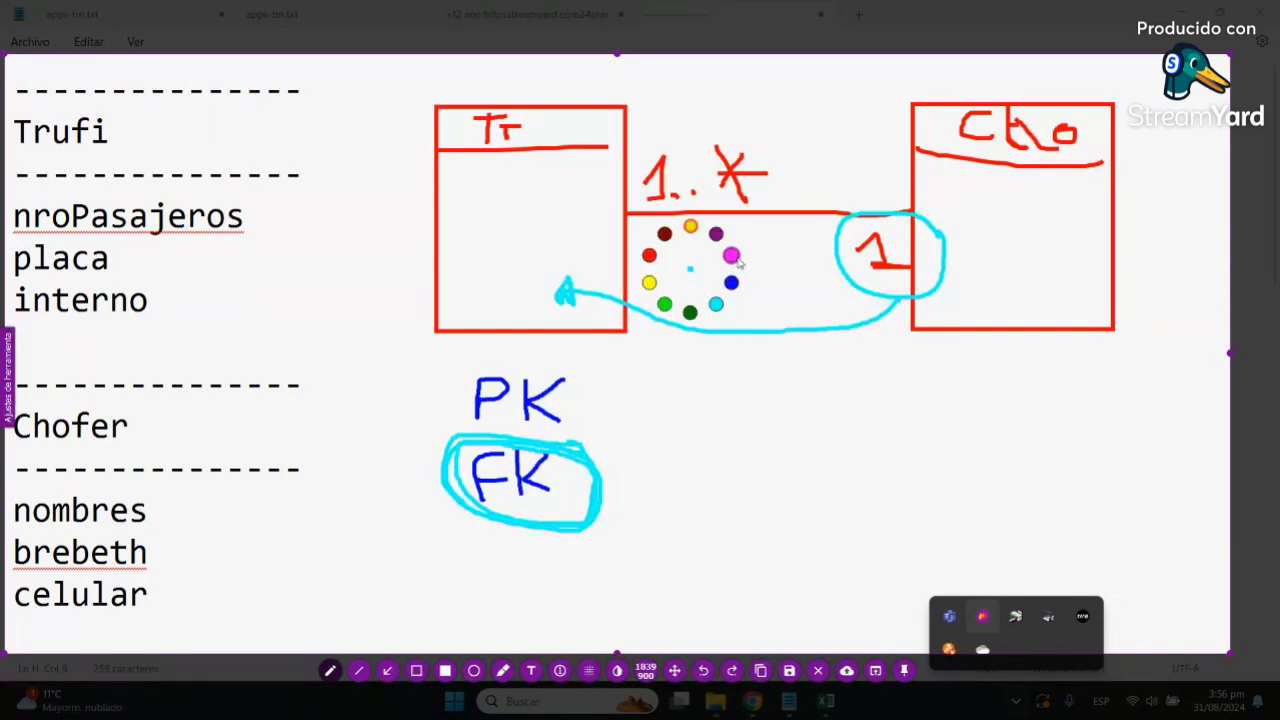
click(737, 261)
mouse_move(766, 155)
mouse_down()
mouse_move(712, 126)
mouse_move(636, 145)
mouse_move(626, 210)
mouse_move(754, 209)
mouse_move(766, 160)
mouse_up()
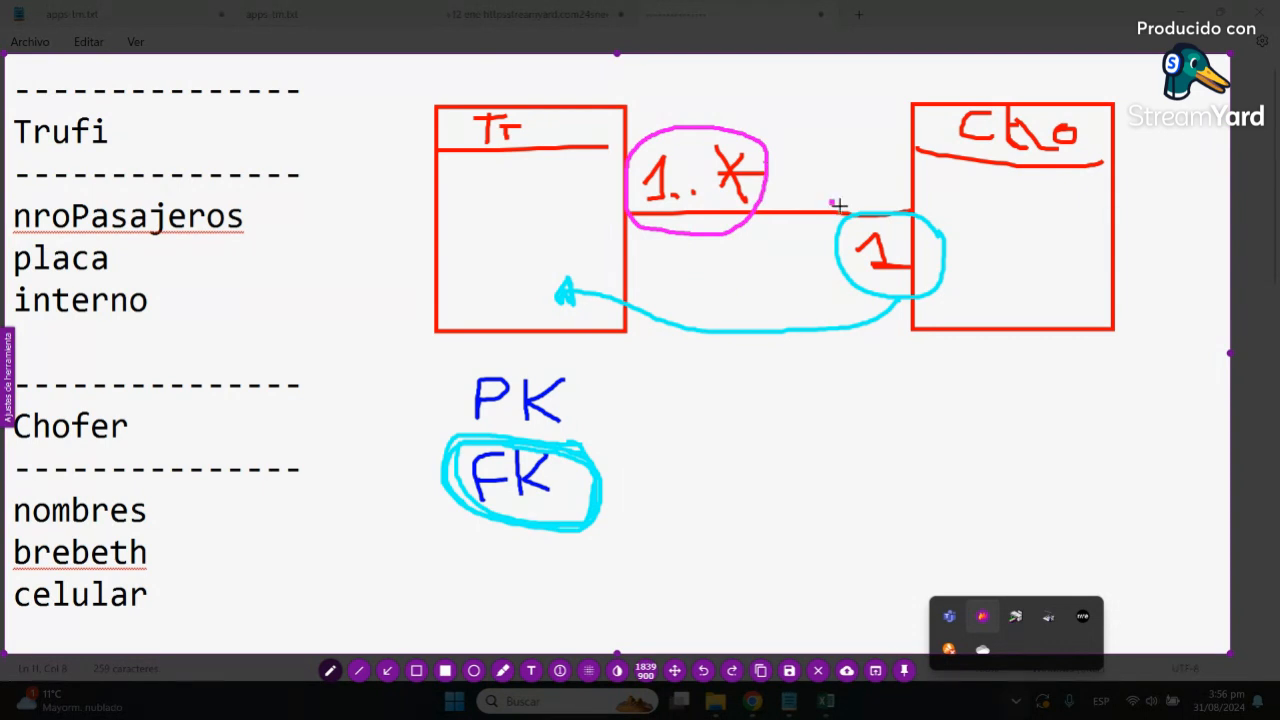
mouse_move(905, 222)
mouse_down()
mouse_move(857, 217)
mouse_move(915, 291)
mouse_move(890, 218)
mouse_move(845, 230)
mouse_move(855, 282)
mouse_move(928, 287)
mouse_move(940, 245)
mouse_up()
mouse_move(768, 170)
mouse_down()
mouse_move(705, 130)
mouse_move(618, 196)
mouse_move(690, 240)
mouse_move(770, 198)
mouse_move(755, 145)
mouse_up()
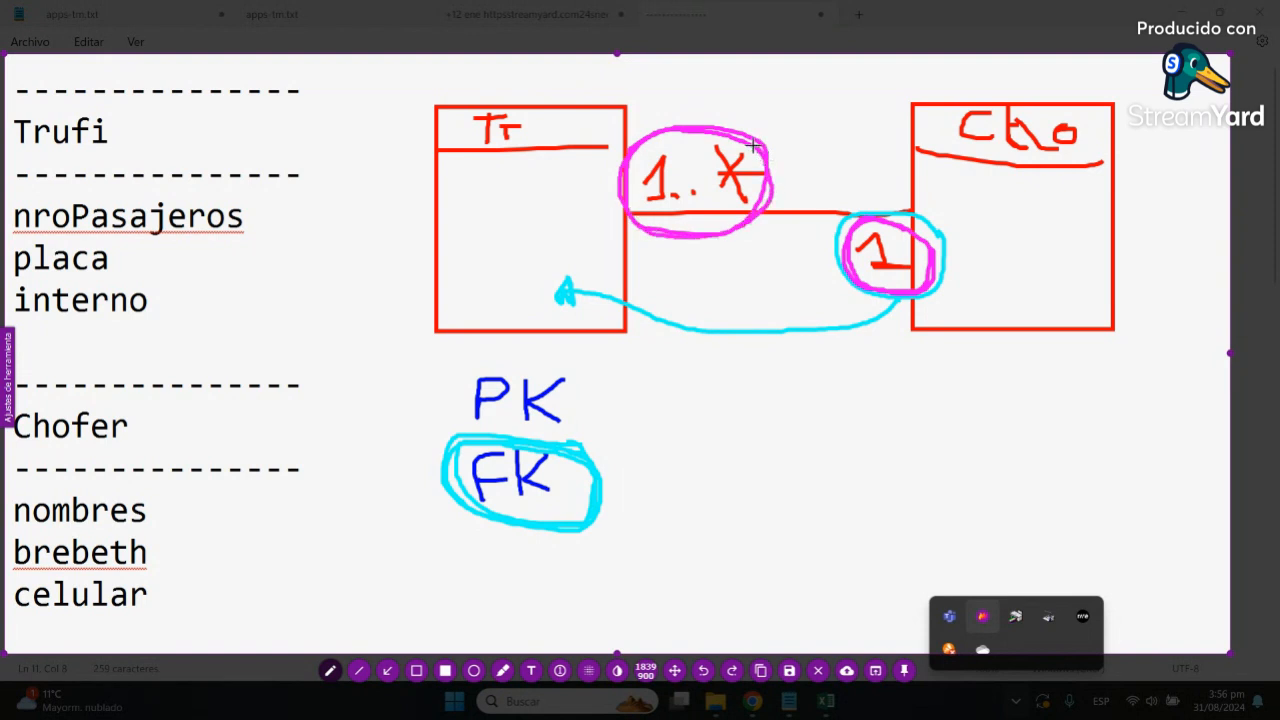
Step: Retrace the circle around "1" and its arrow into the Tr box in cyan
right_click(834, 369)
click(855, 402)
mouse_move(844, 283)
mouse_down()
mouse_move(935, 262)
mouse_move(884, 194)
mouse_move(855, 297)
mouse_move(777, 329)
mouse_move(554, 297)
mouse_move(569, 315)
mouse_up()
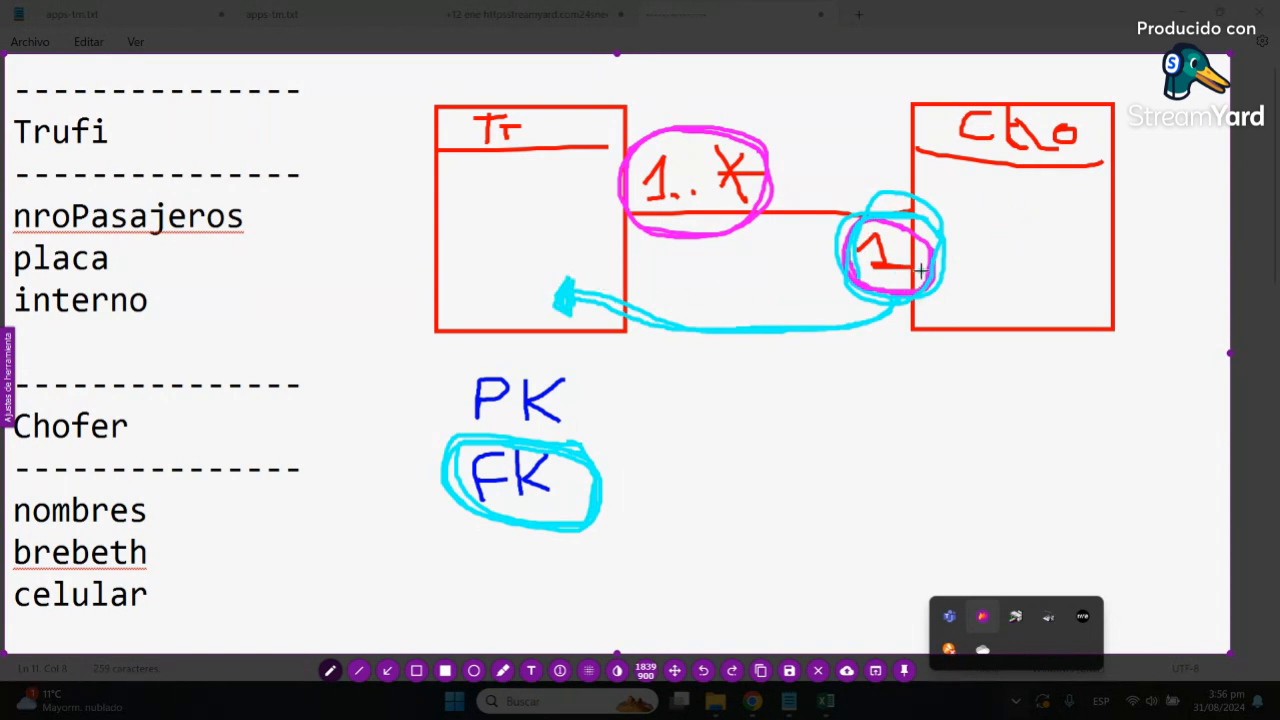
mouse_move(930, 204)
mouse_down()
mouse_move(840, 245)
mouse_move(920, 297)
mouse_up()
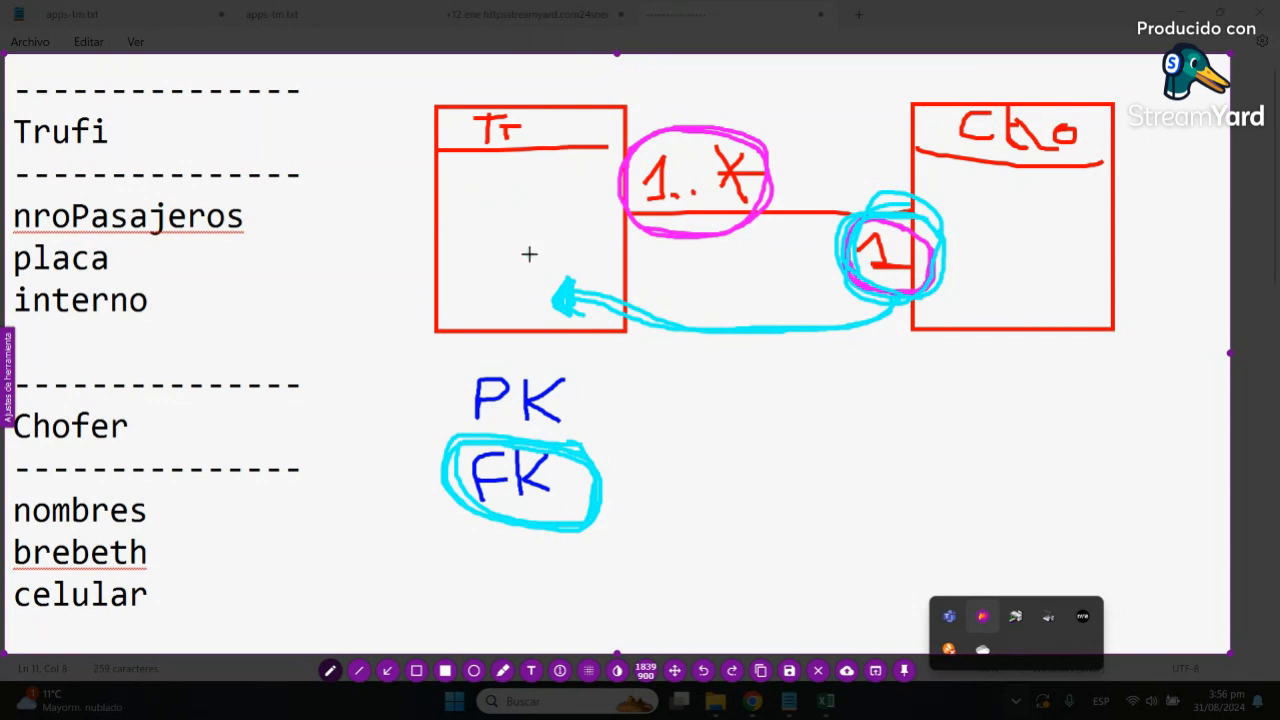
Step: Handwrite "chofer-id" in cyan inside the Tr box and close the annotation overlay
mouse_move(459, 251)
mouse_down()
mouse_move(449, 277)
mouse_move(514, 273)
mouse_up()
mouse_move(534, 220)
mouse_down()
mouse_move(522, 282)
mouse_move(548, 244)
mouse_move(570, 276)
mouse_move(563, 263)
mouse_move(594, 260)
mouse_move(608, 276)
mouse_up()
drag(606, 206, 627, 263)
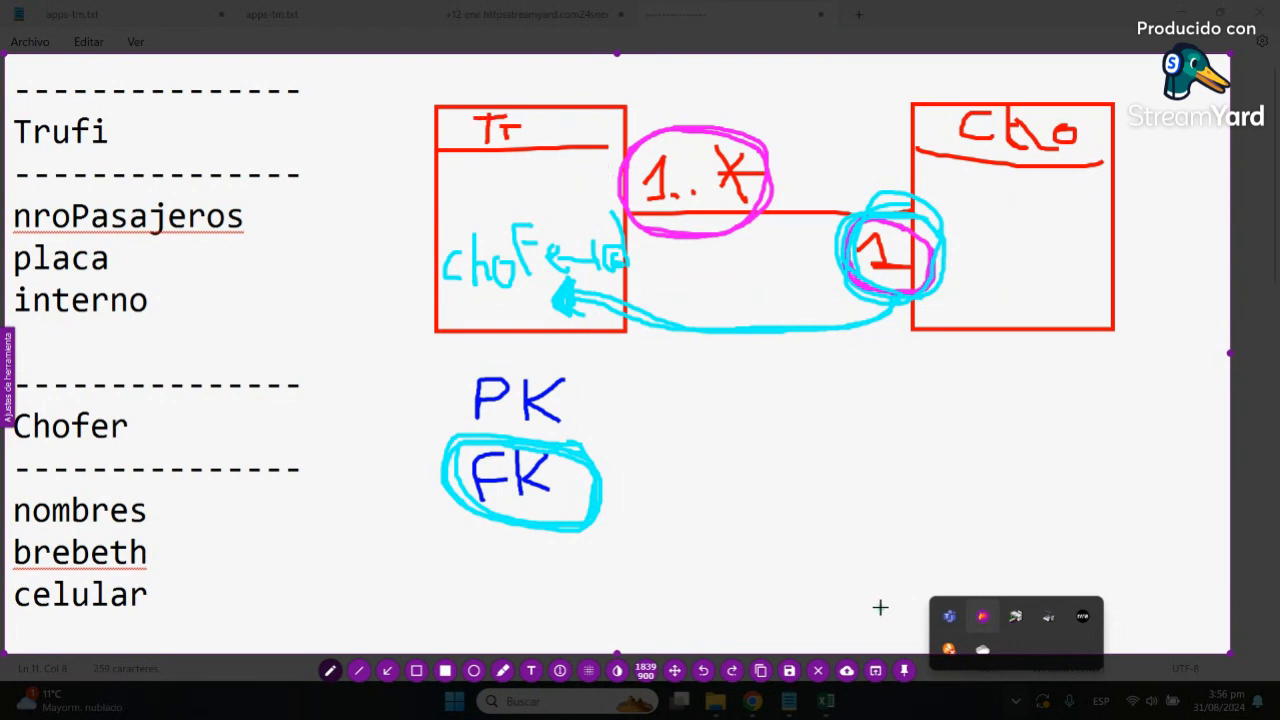
click(819, 671)
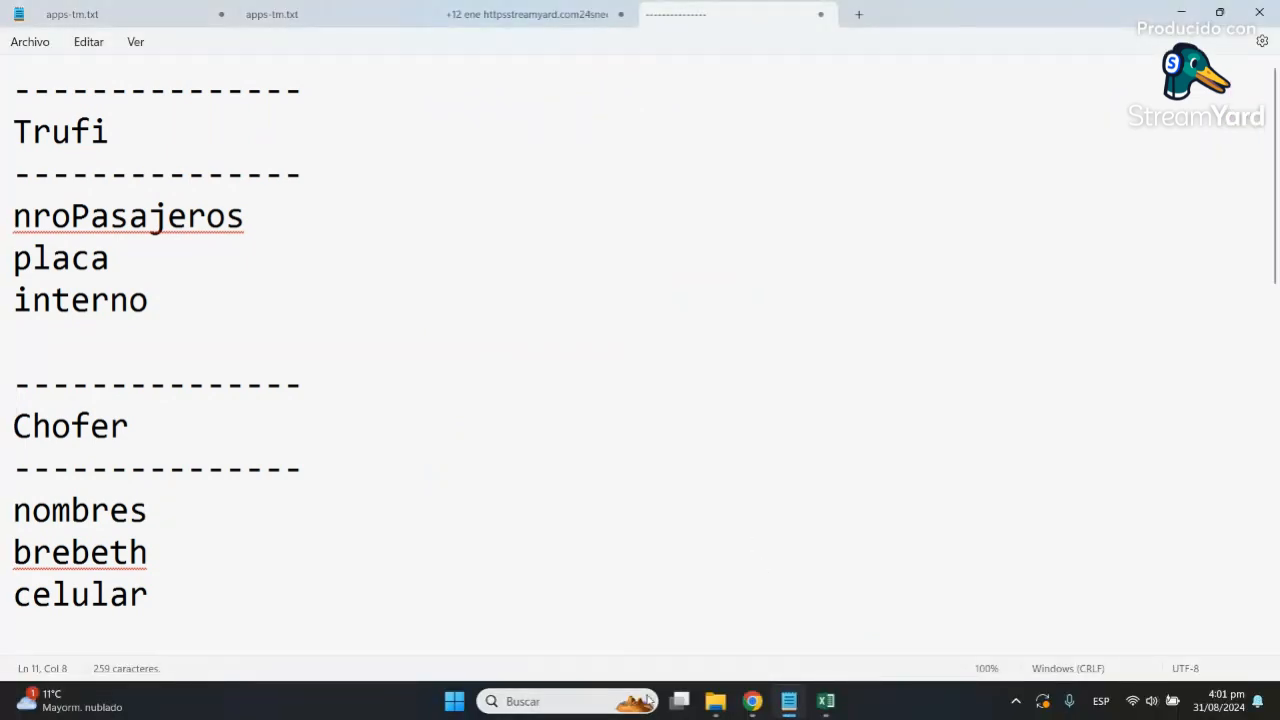
Step: Switch to the Excel workbook and enter the attribute "chofer-id" in cell A8, below color in the Trufi table
click(826, 701)
click(620, 569)
scroll(618, 571, up, 2)
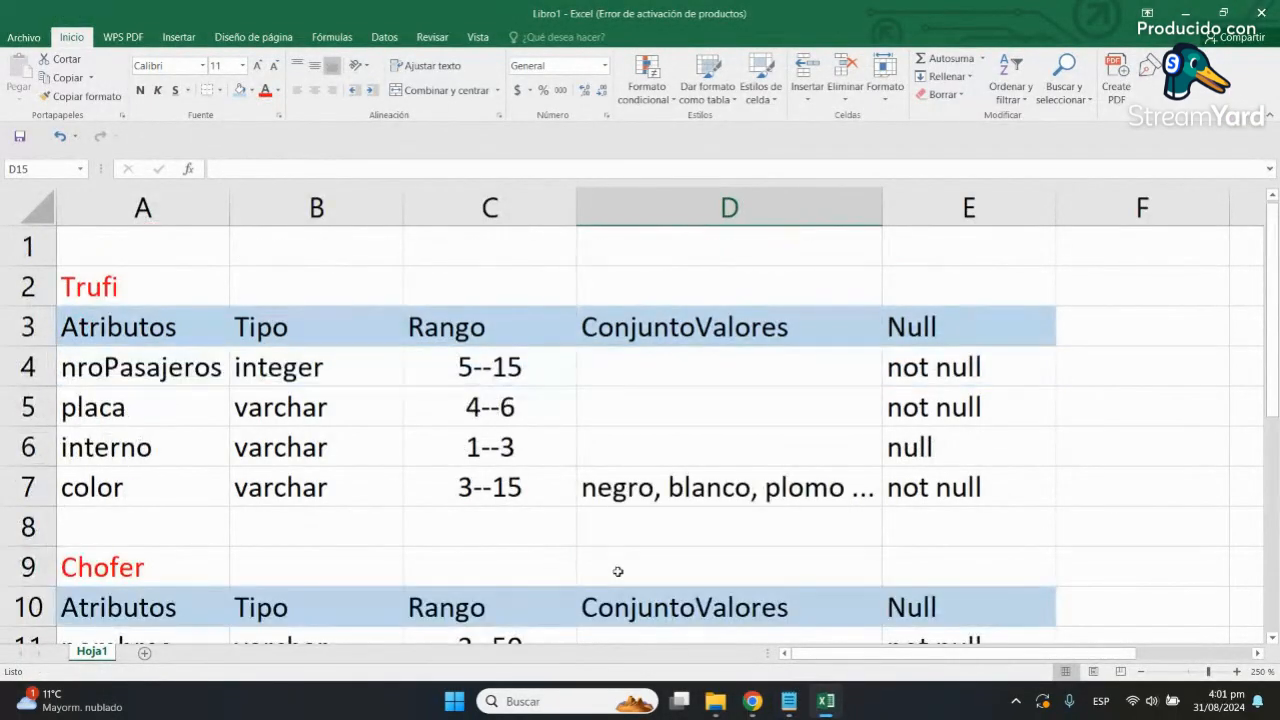
click(94, 524)
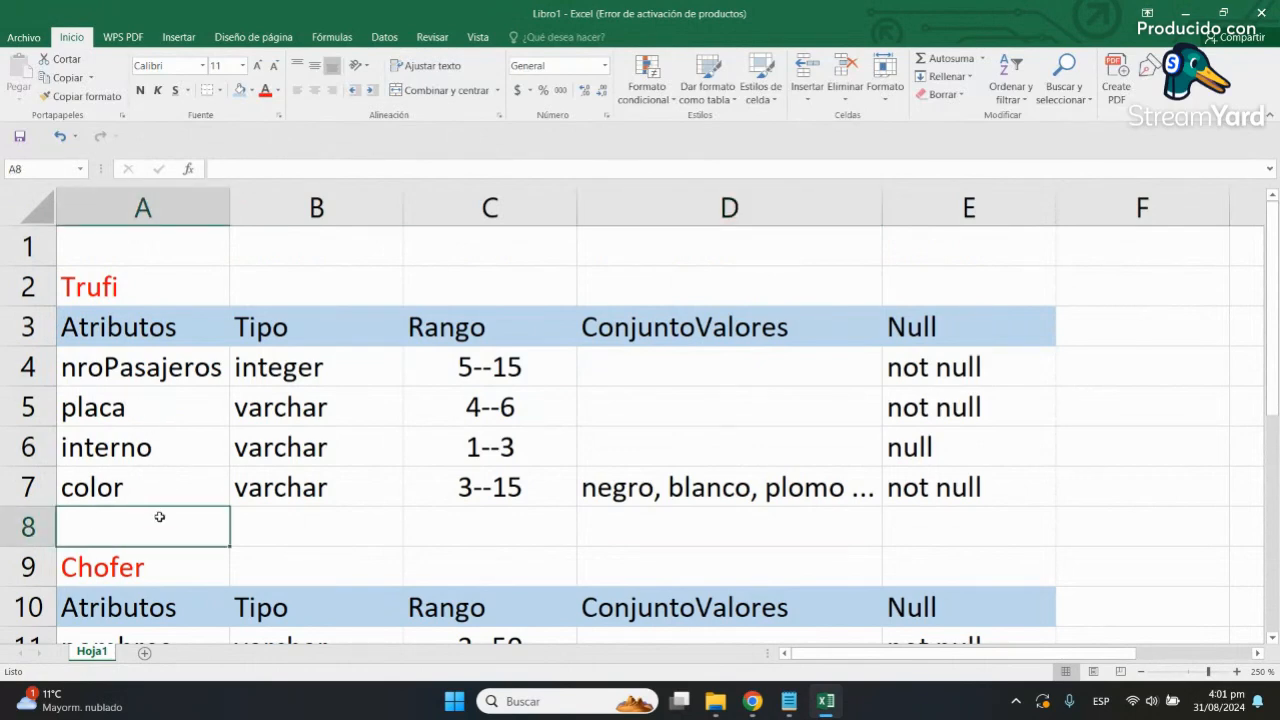
scroll(161, 516, down, 1)
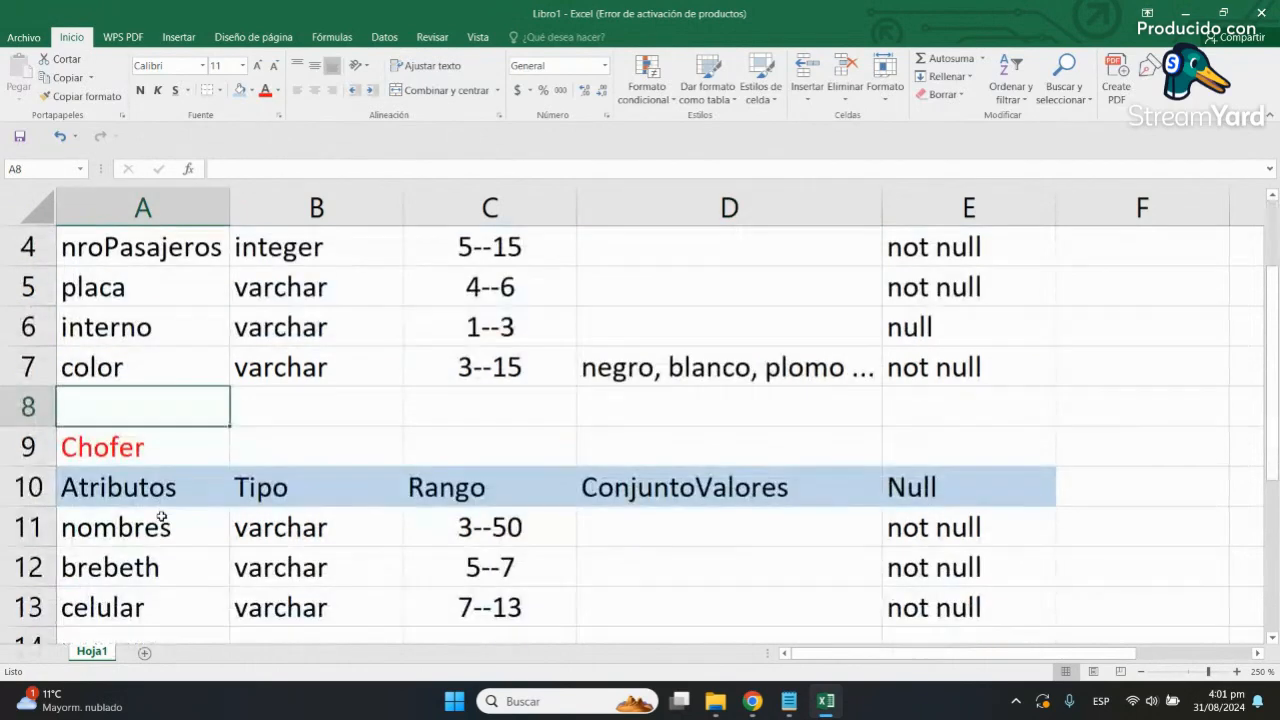
text(chofer?)
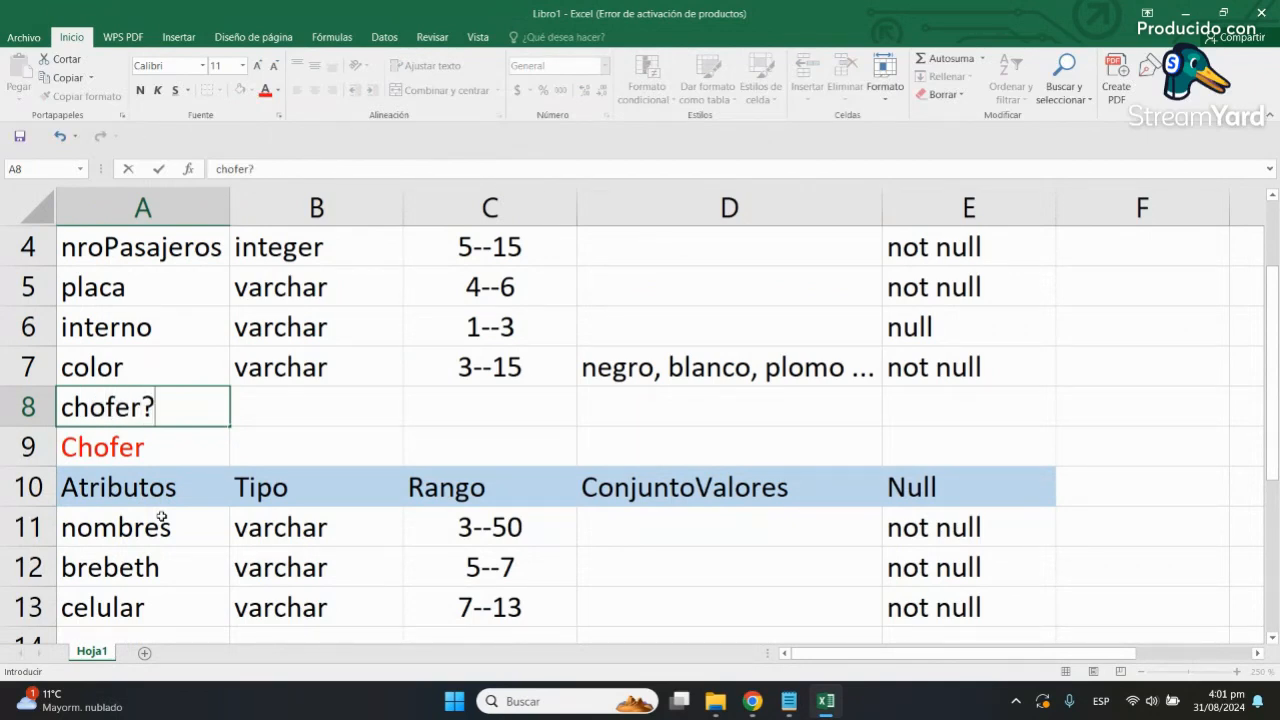
key(BackSpace)
text(-id)
key(Return)
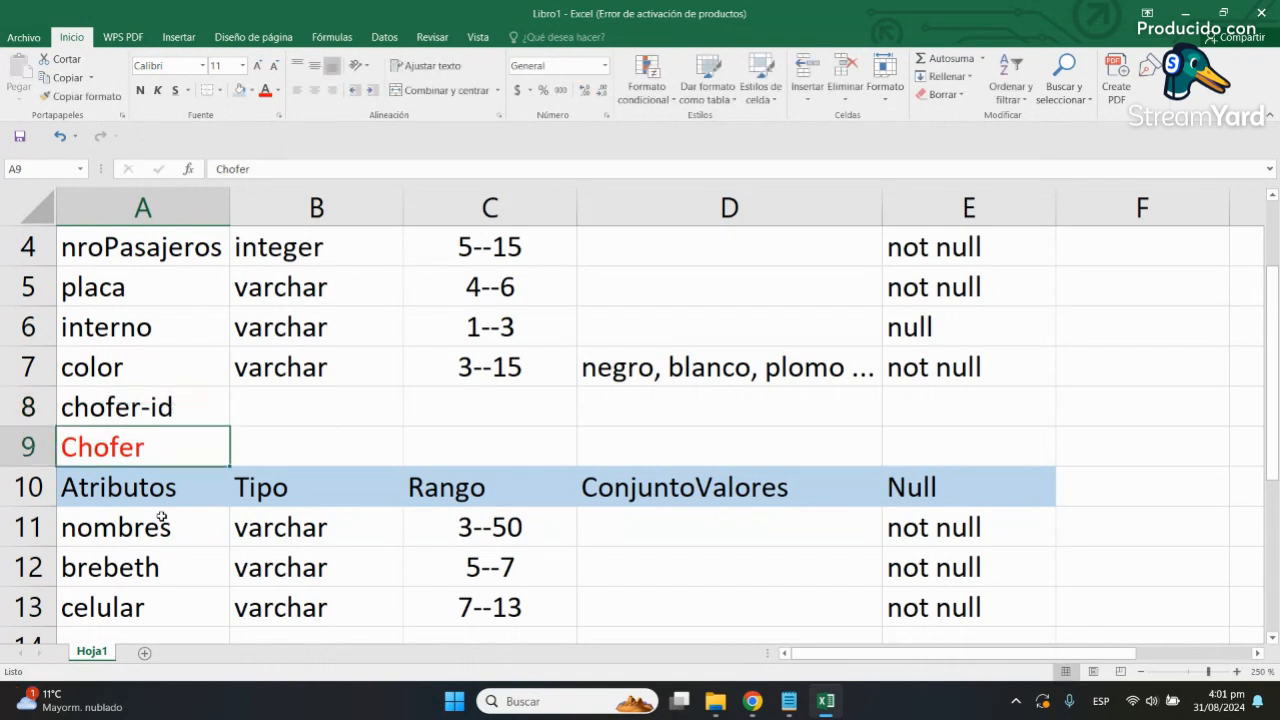
key(Up)
key(Right)
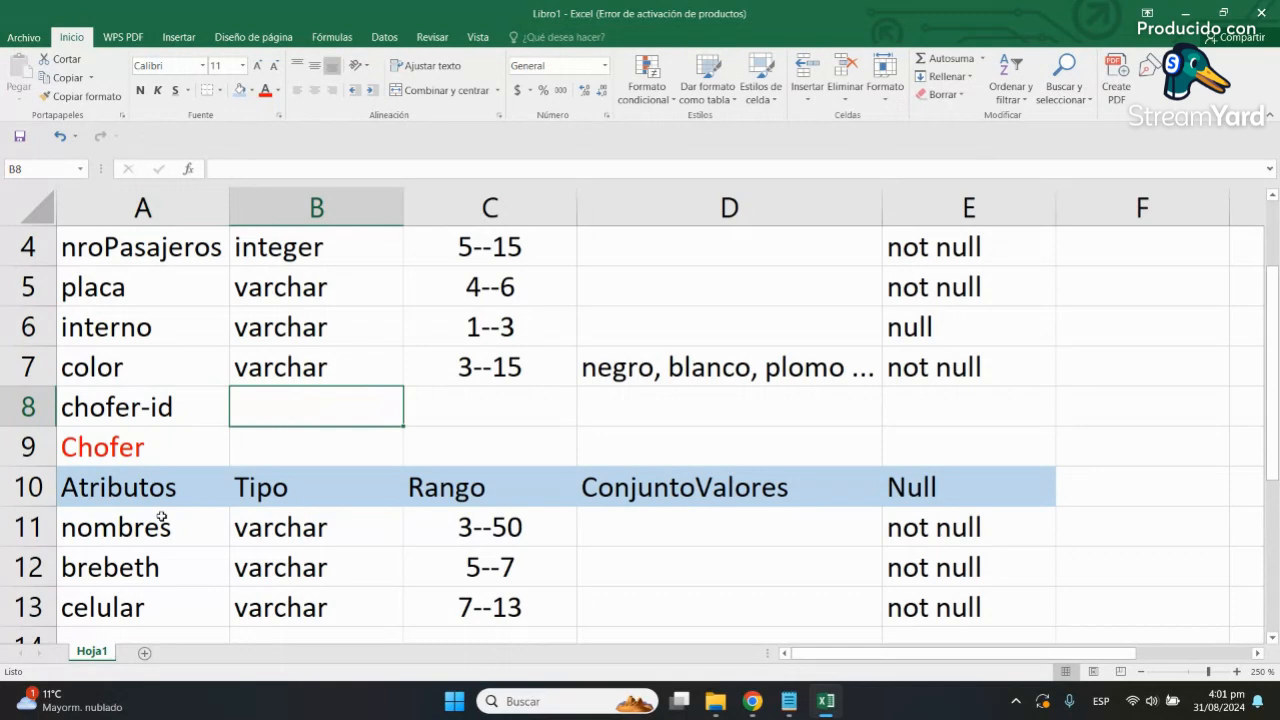
Step: Insert a blank row above the Chofer heading to separate it from the Trufi table
click(8, 448)
right_click(8, 448)
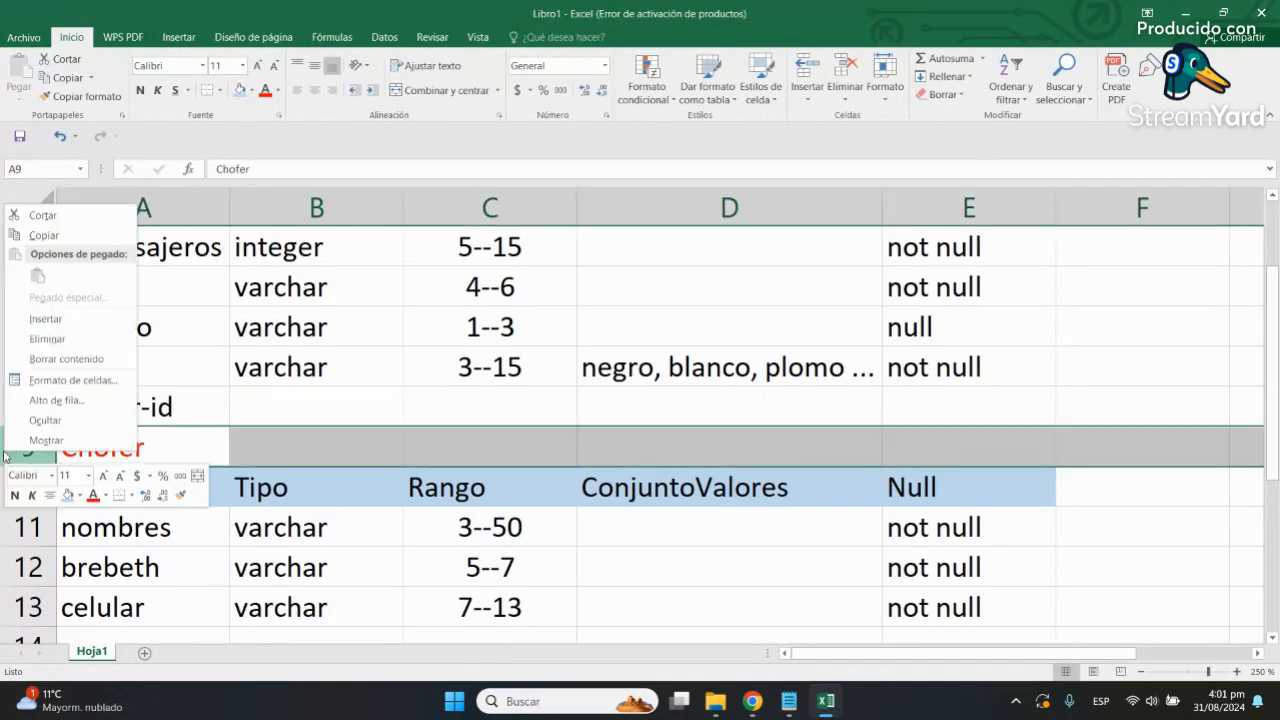
click(60, 318)
scroll(200, 400, up, 1)
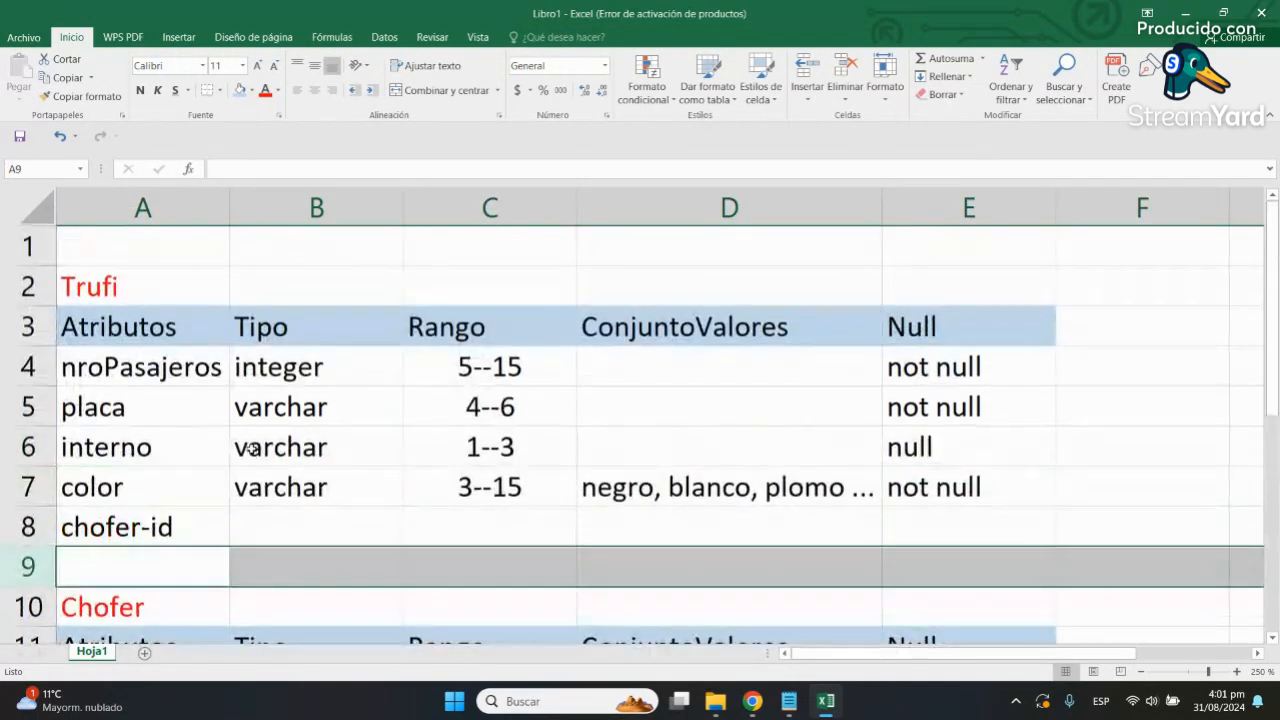
scroll(200, 432, down, 1)
Step: Set the chofer-id attribute's Tipo to "integer" and its Null value to "not null"
click(164, 416)
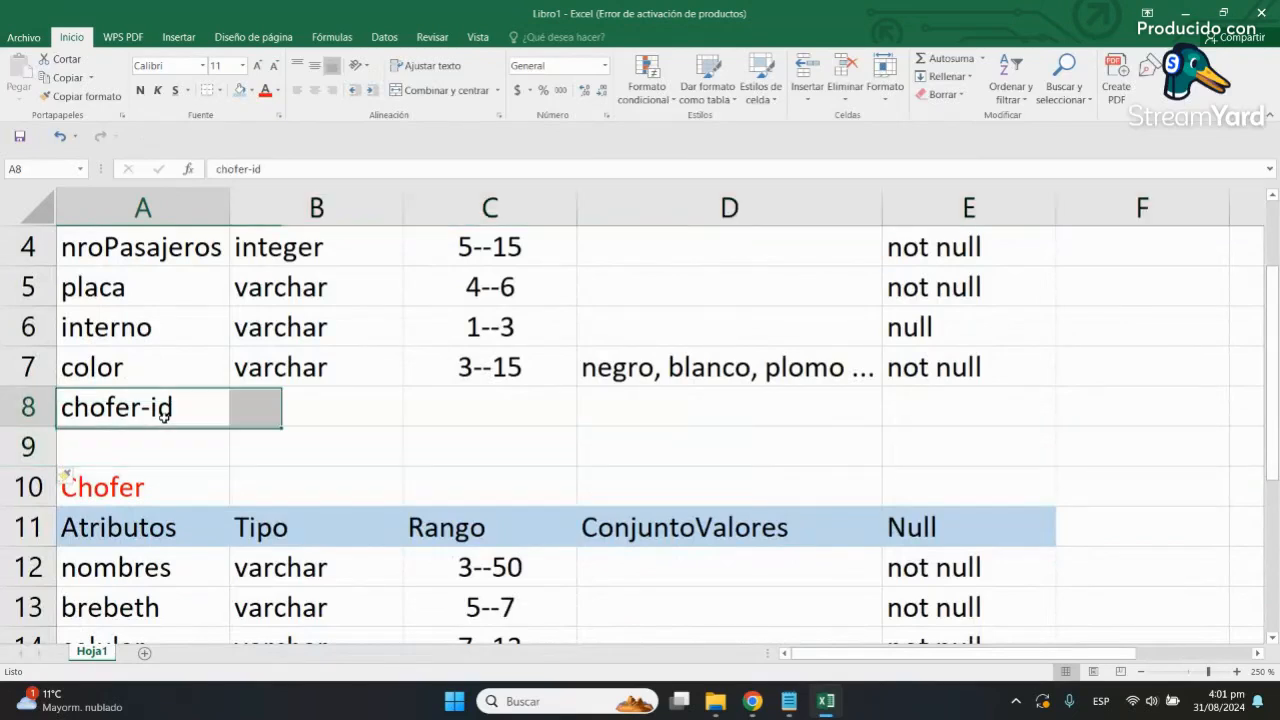
click(274, 404)
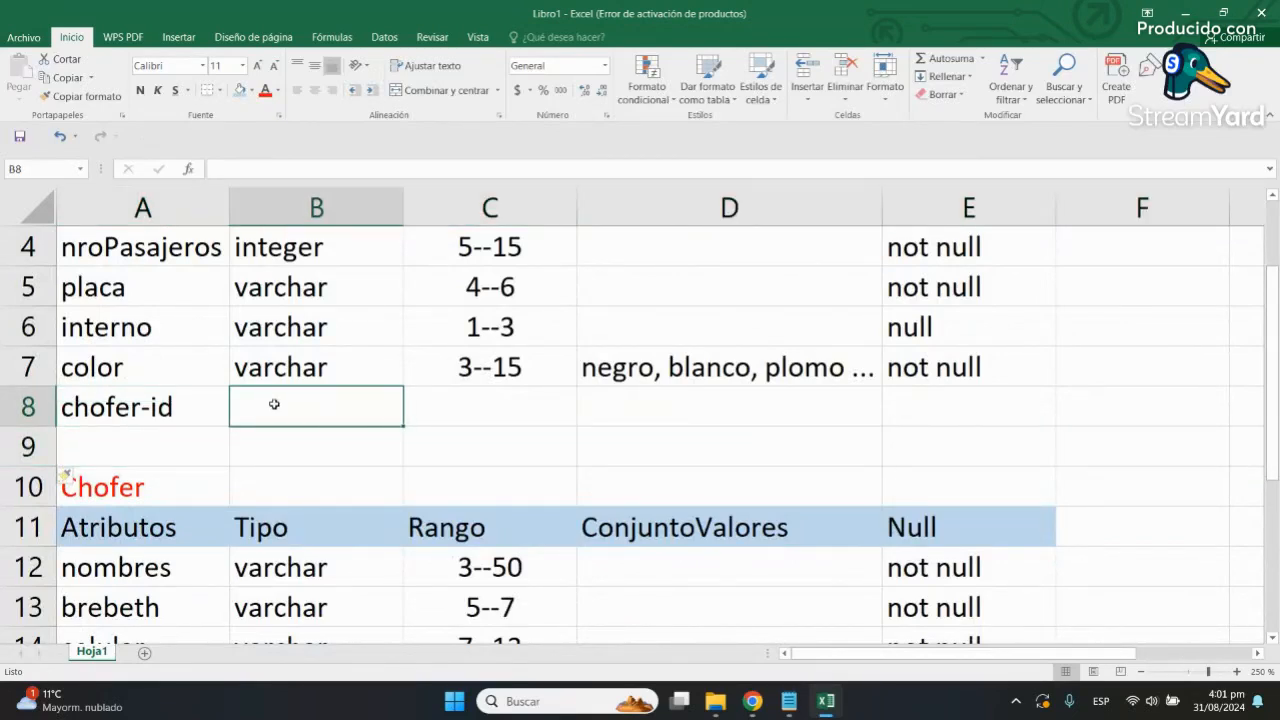
text(integer)
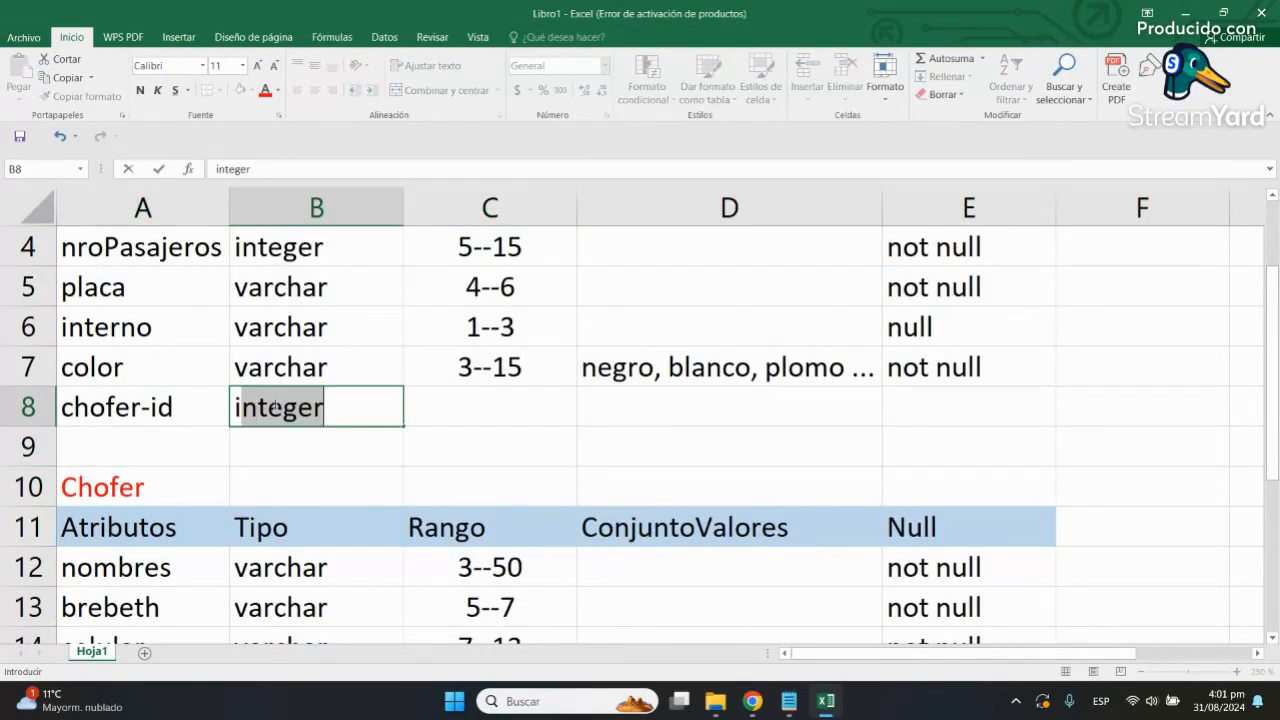
key(Return)
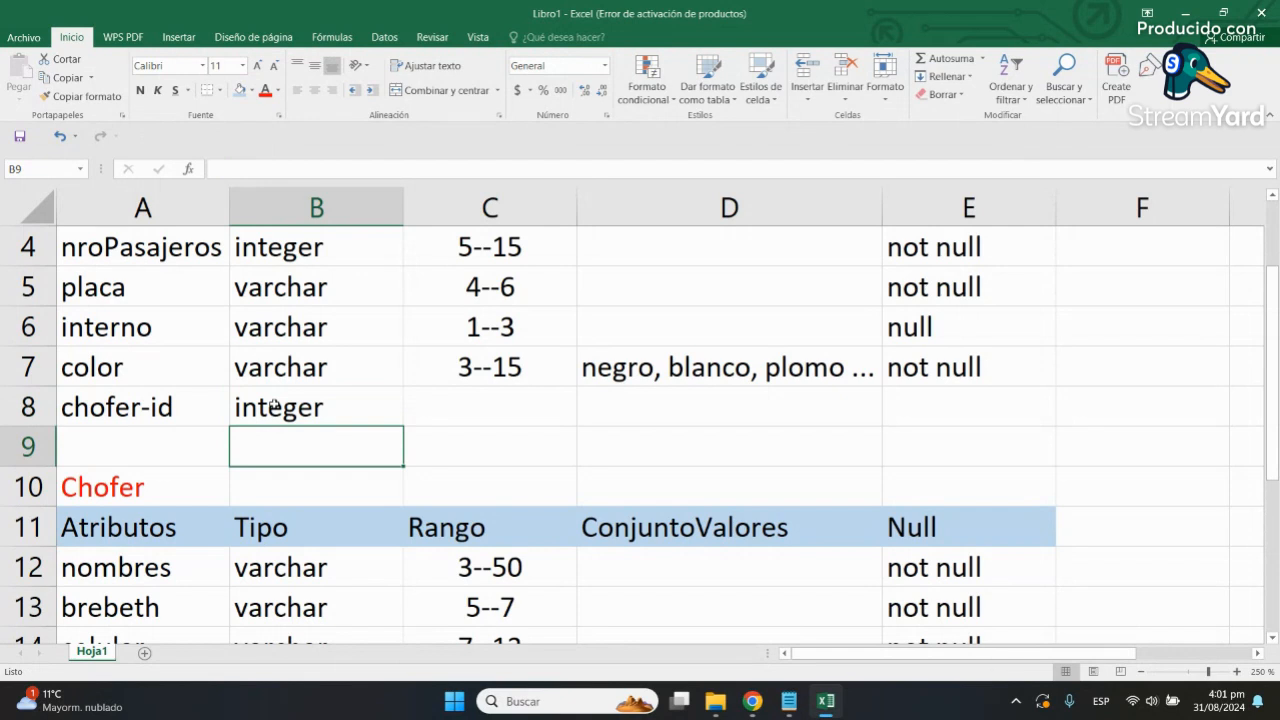
key(Up)
key(Right)
key(Right)
key(Right)
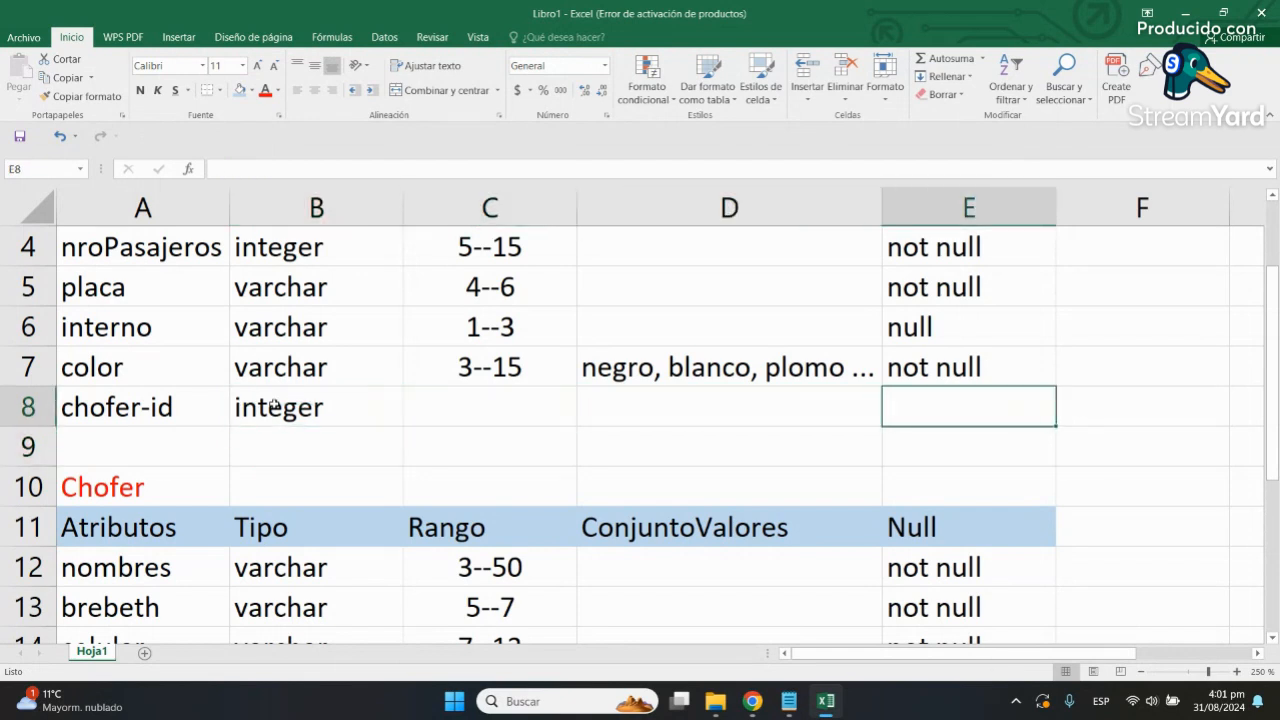
text(not null)
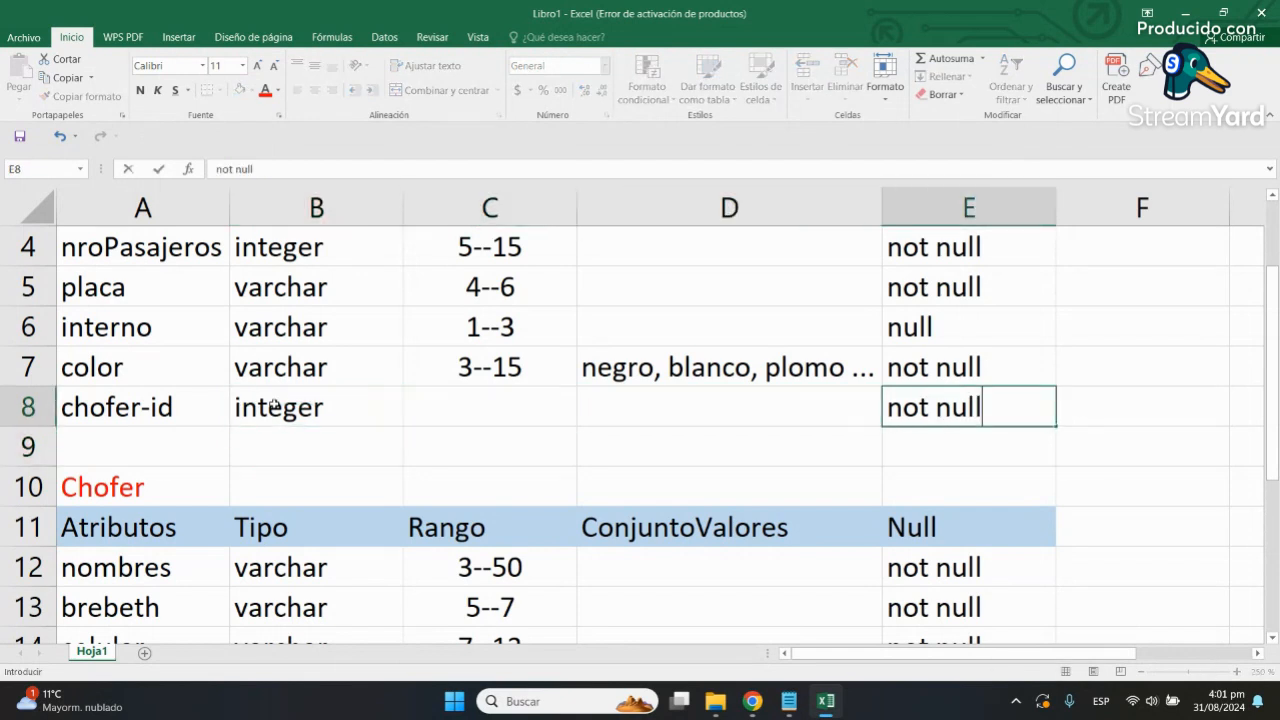
key(Return)
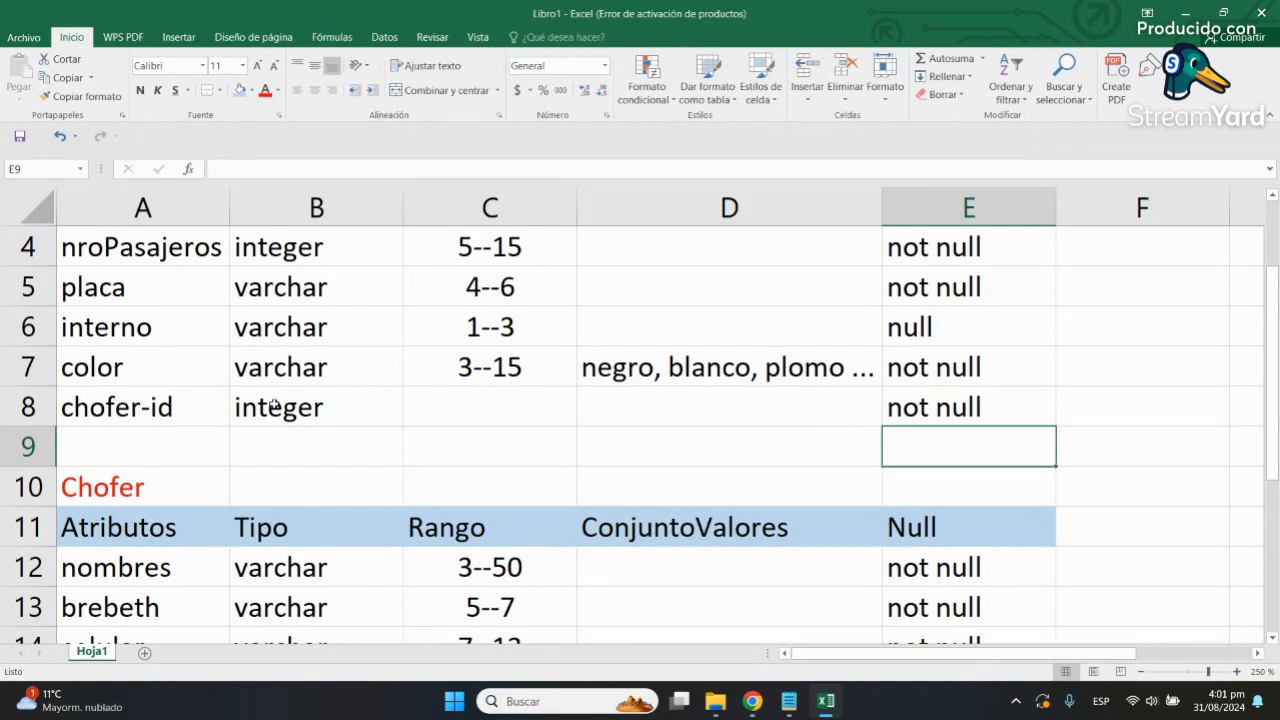
scroll(318, 375, up, 1)
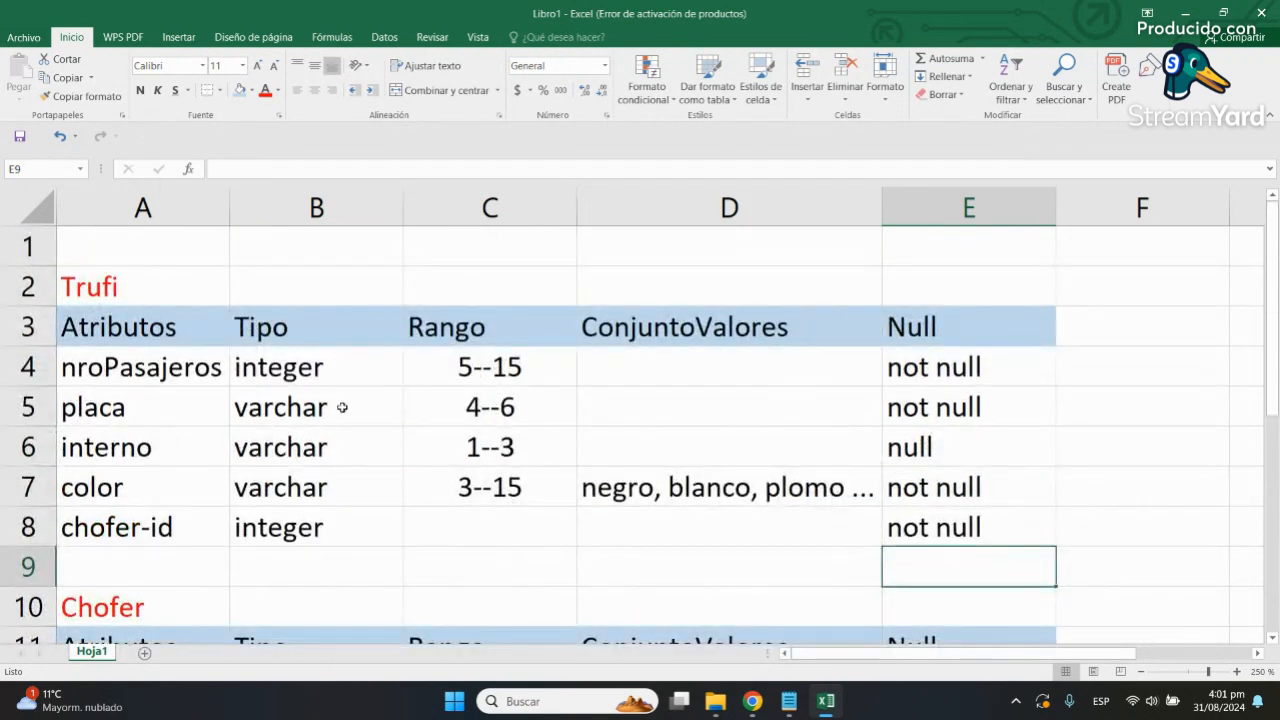
click(950, 512)
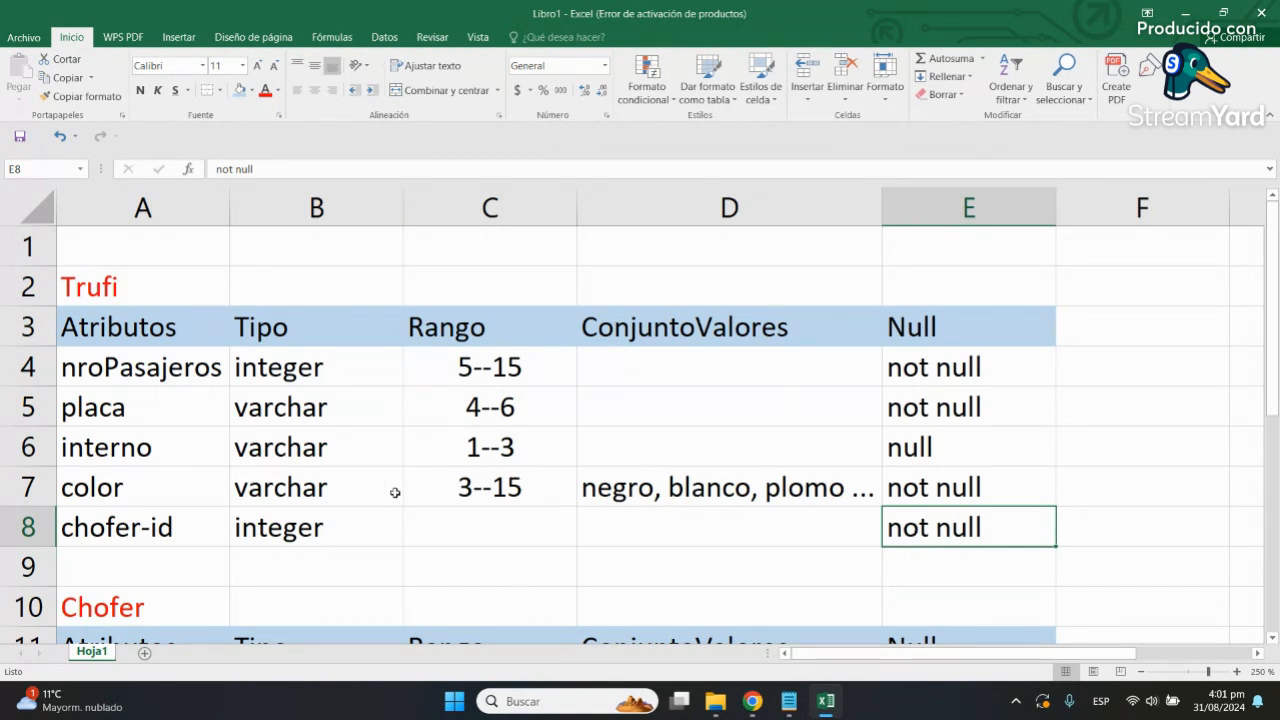
click(857, 569)
click(939, 535)
click(47, 377)
right_click(47, 377)
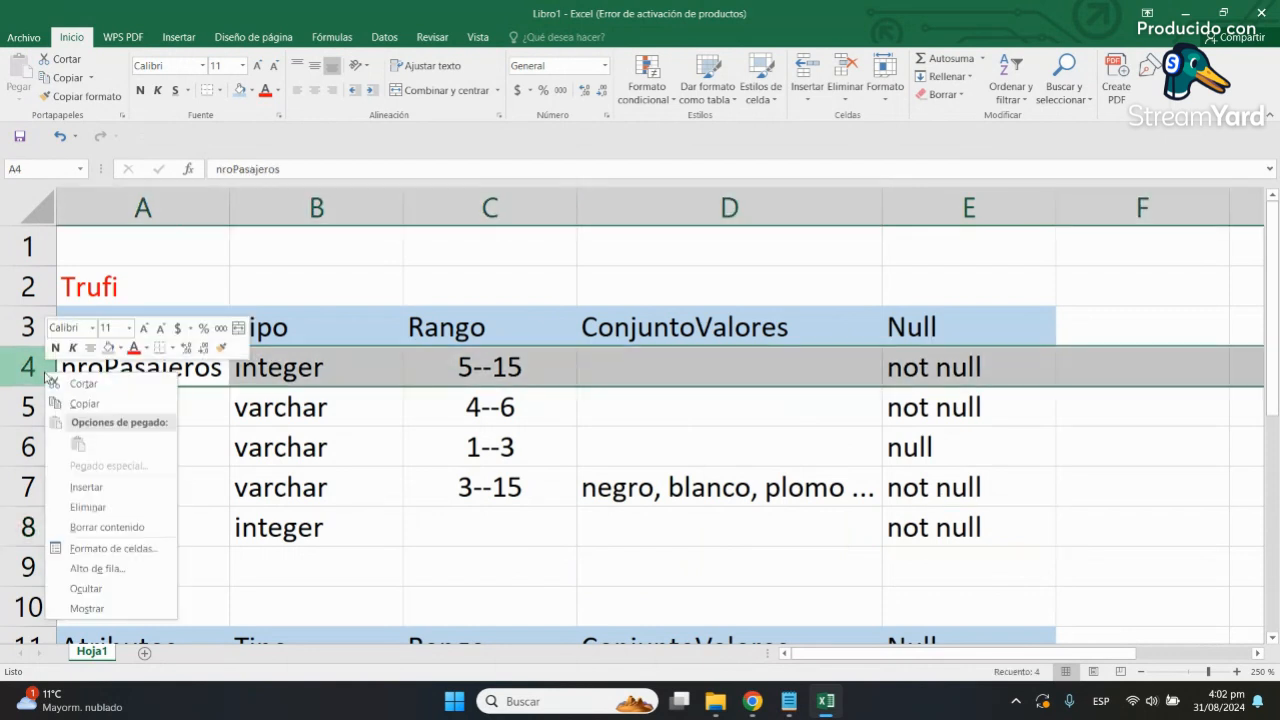
click(118, 486)
click(185, 472)
click(165, 373)
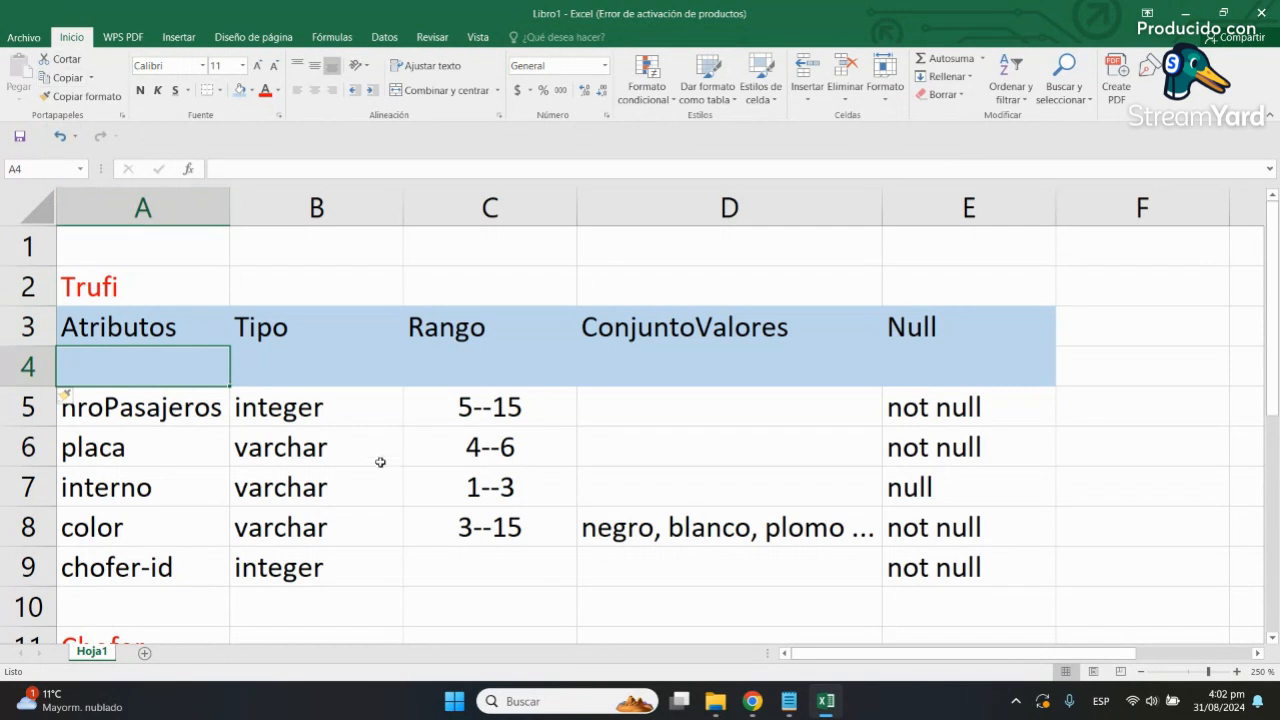
key(ctrl+z)
click(280, 458)
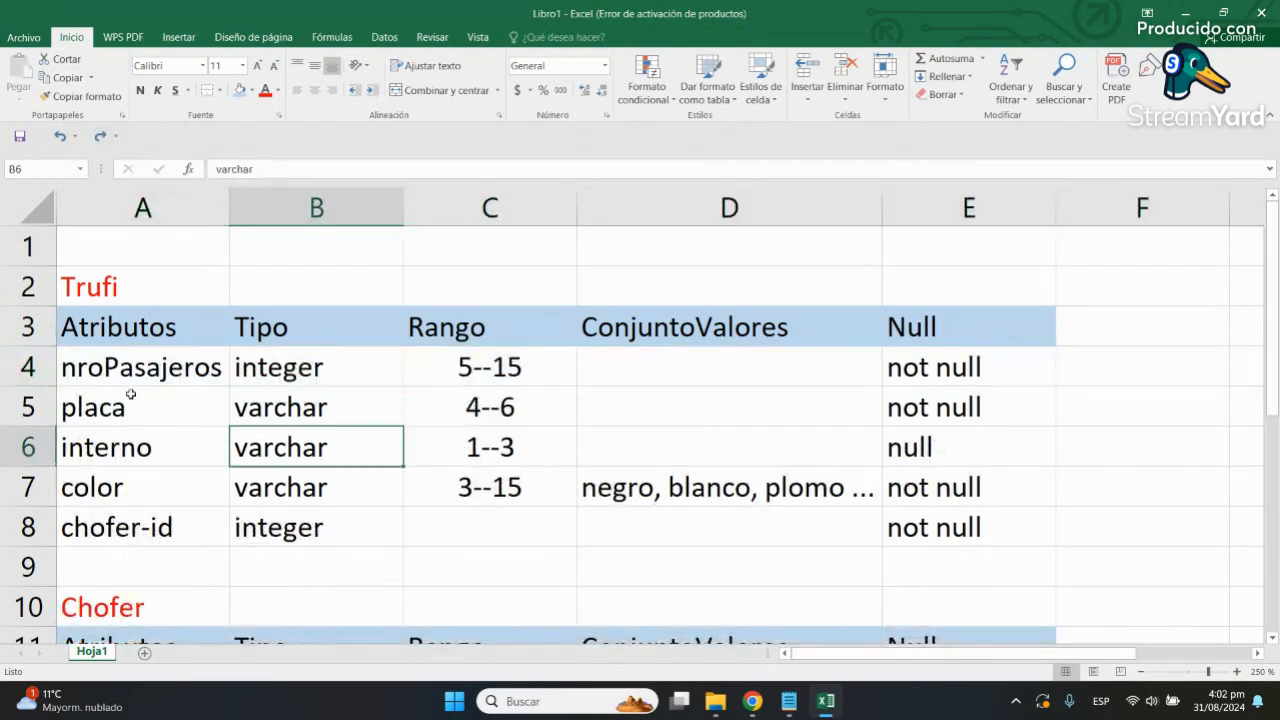
Step: Insert a row above nroPasajeros in the Trufi table and enter the attribute "id" in cell A4
click(35, 368)
click(33, 407)
right_click(30, 400)
click(22, 367)
right_click(22, 367)
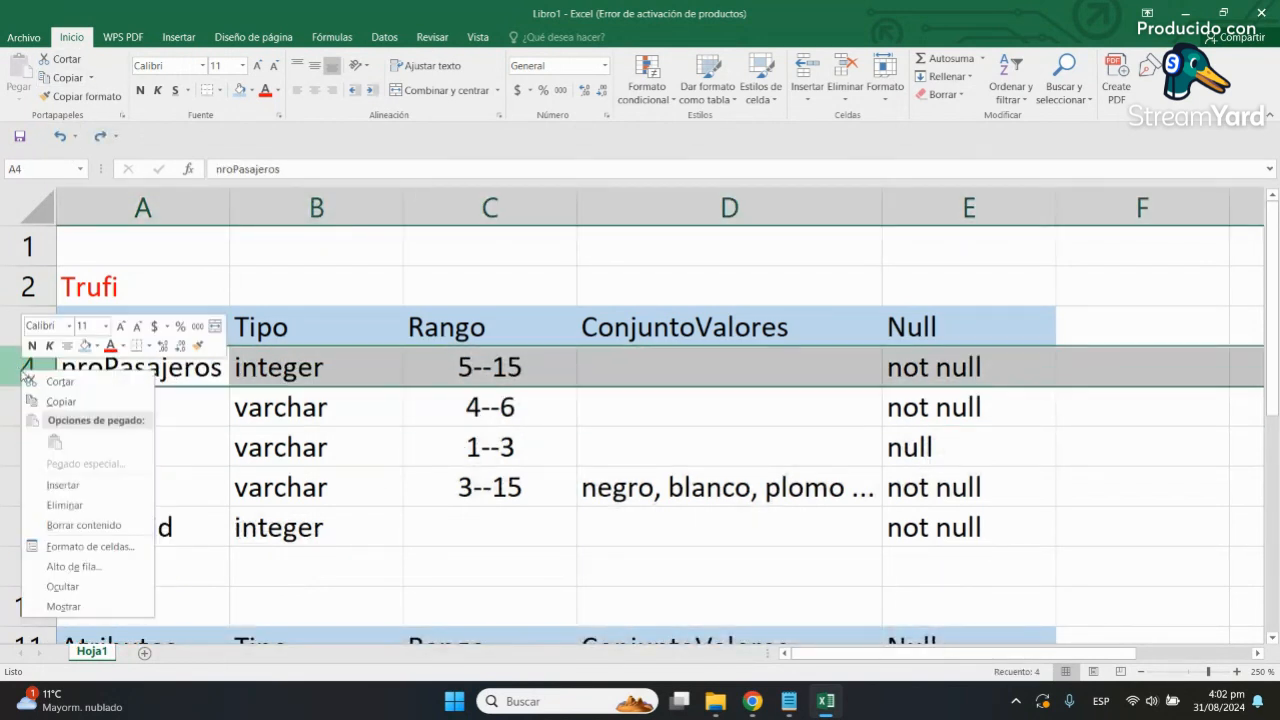
click(127, 485)
click(256, 486)
click(142, 377)
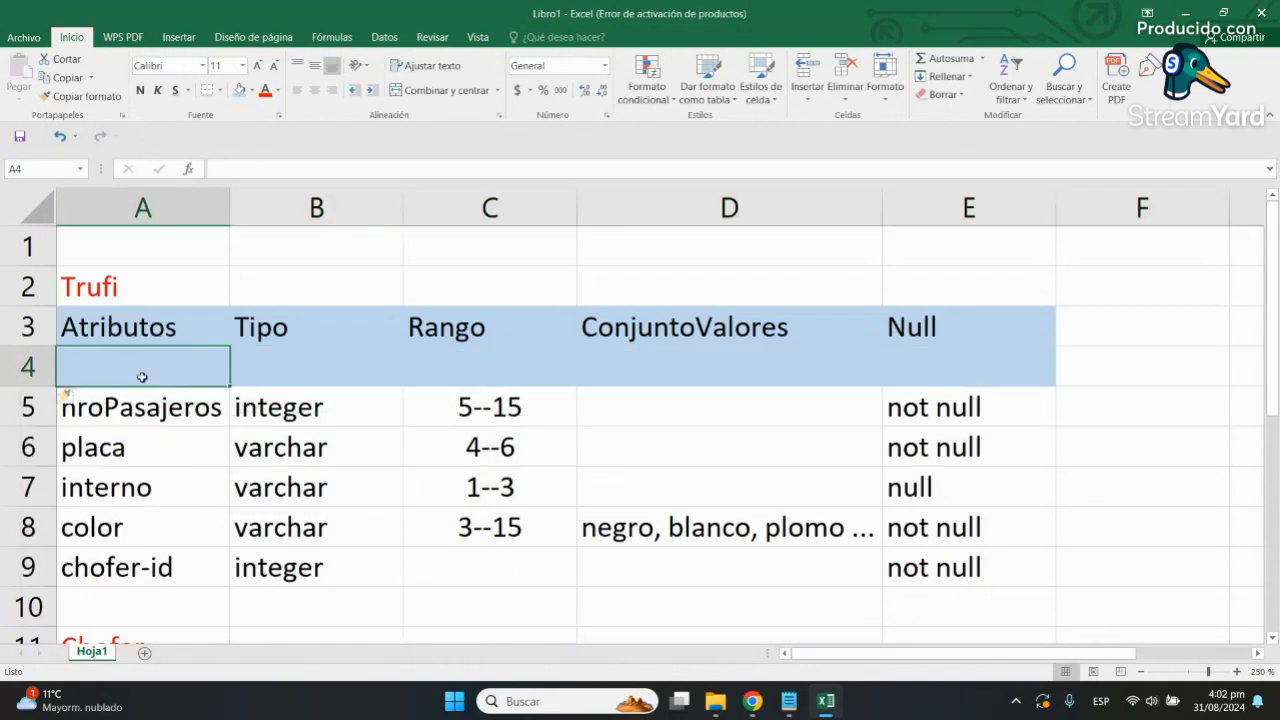
text(id)
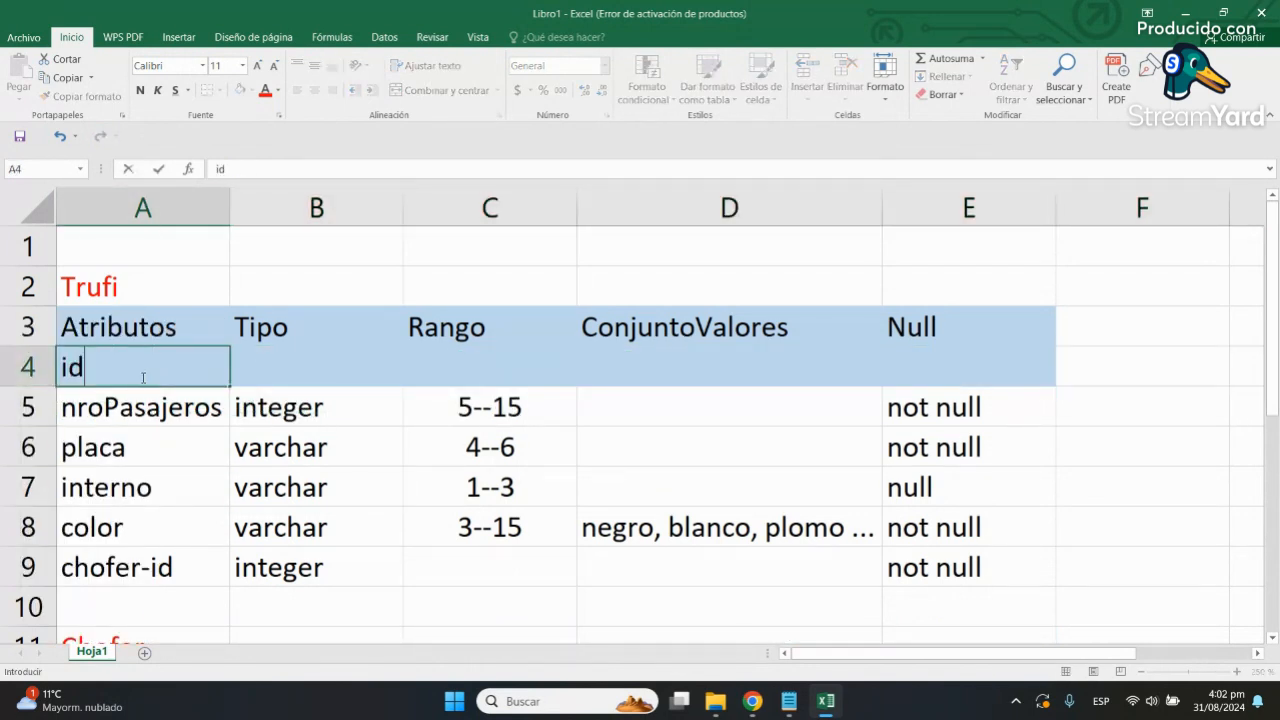
key(Return)
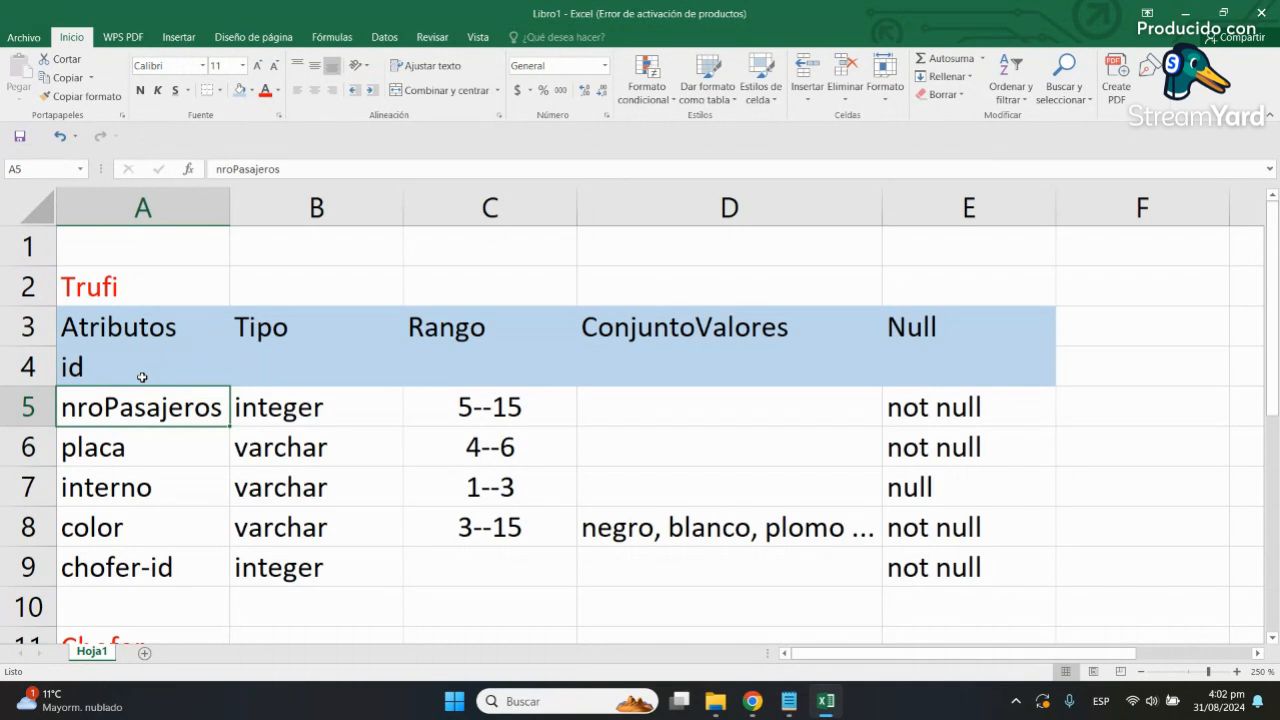
Step: Set the Trufi id attribute's Tipo to "integer" and its Null value to "not null"
key(Up)
key(Right)
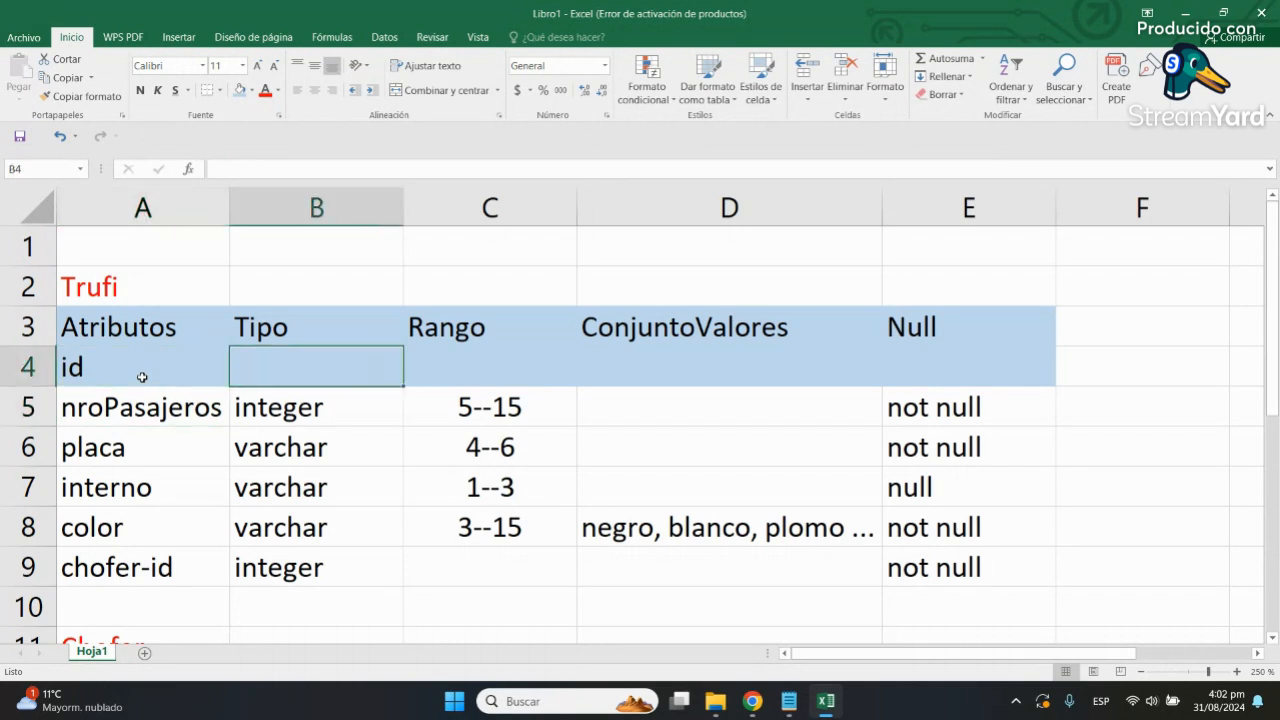
text(integer)
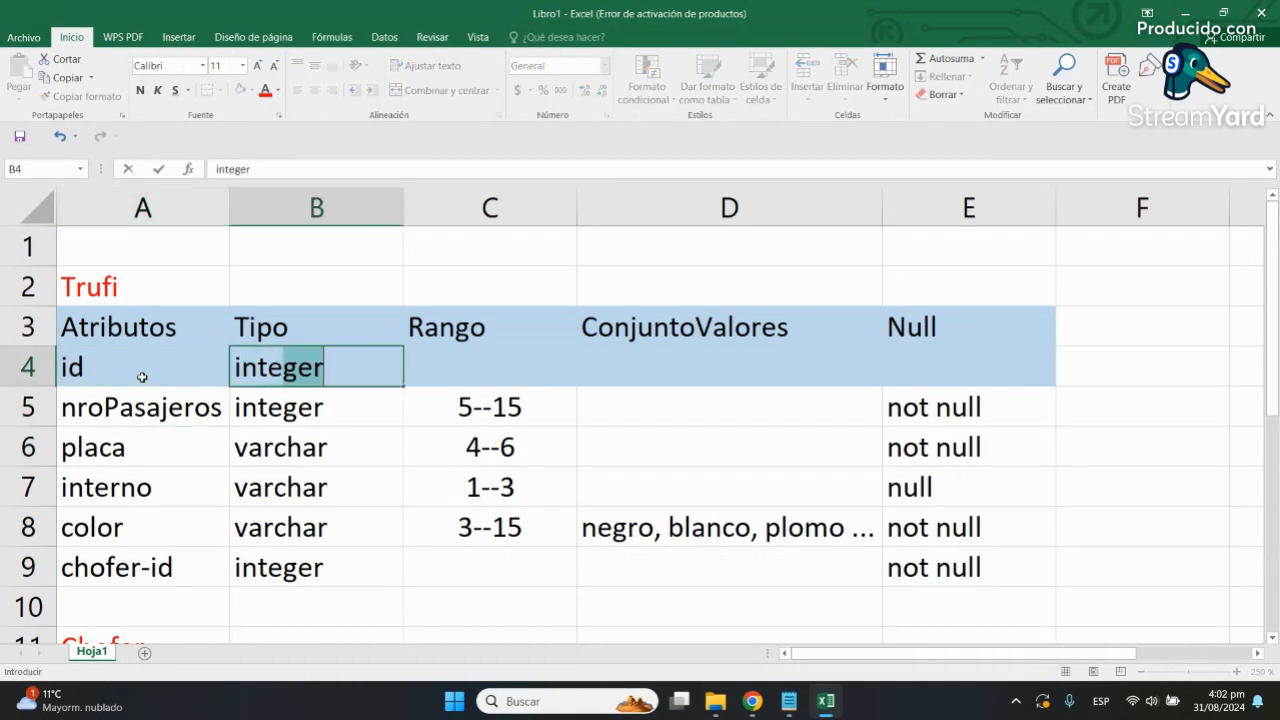
key(Return)
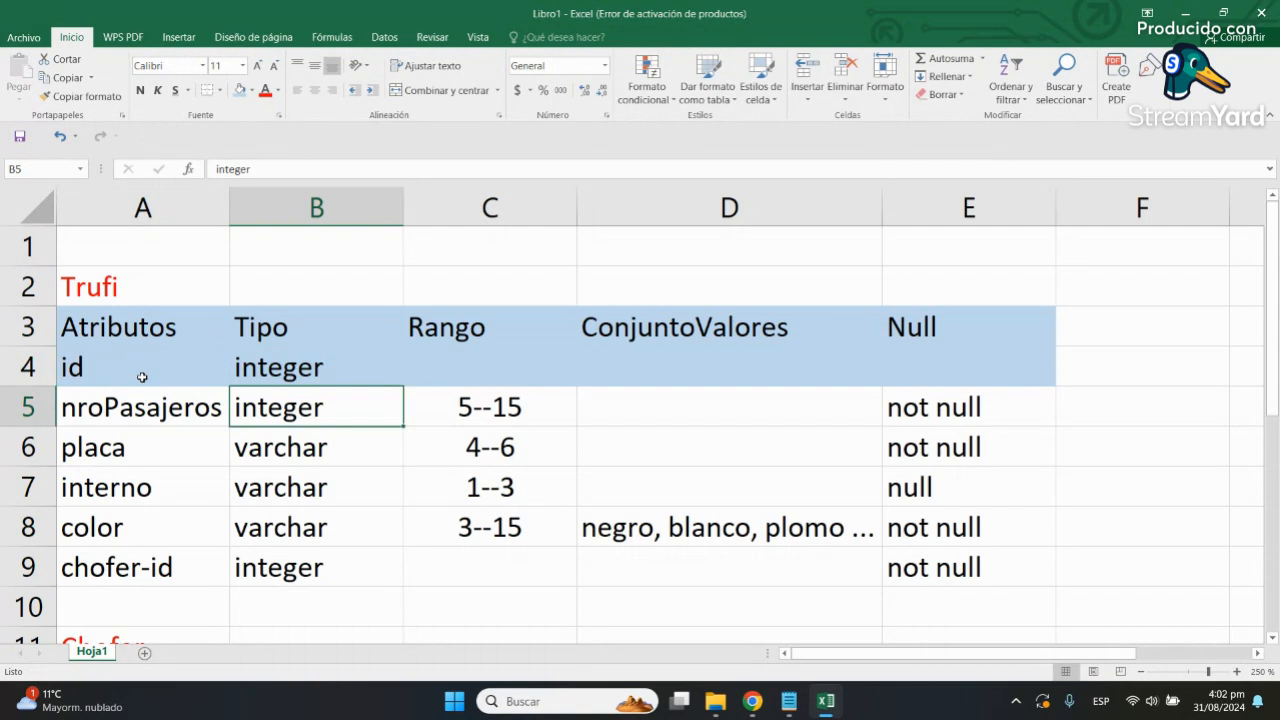
key(Up)
key(Right)
key(Right)
key(Right)
text(not n)
key(Return)
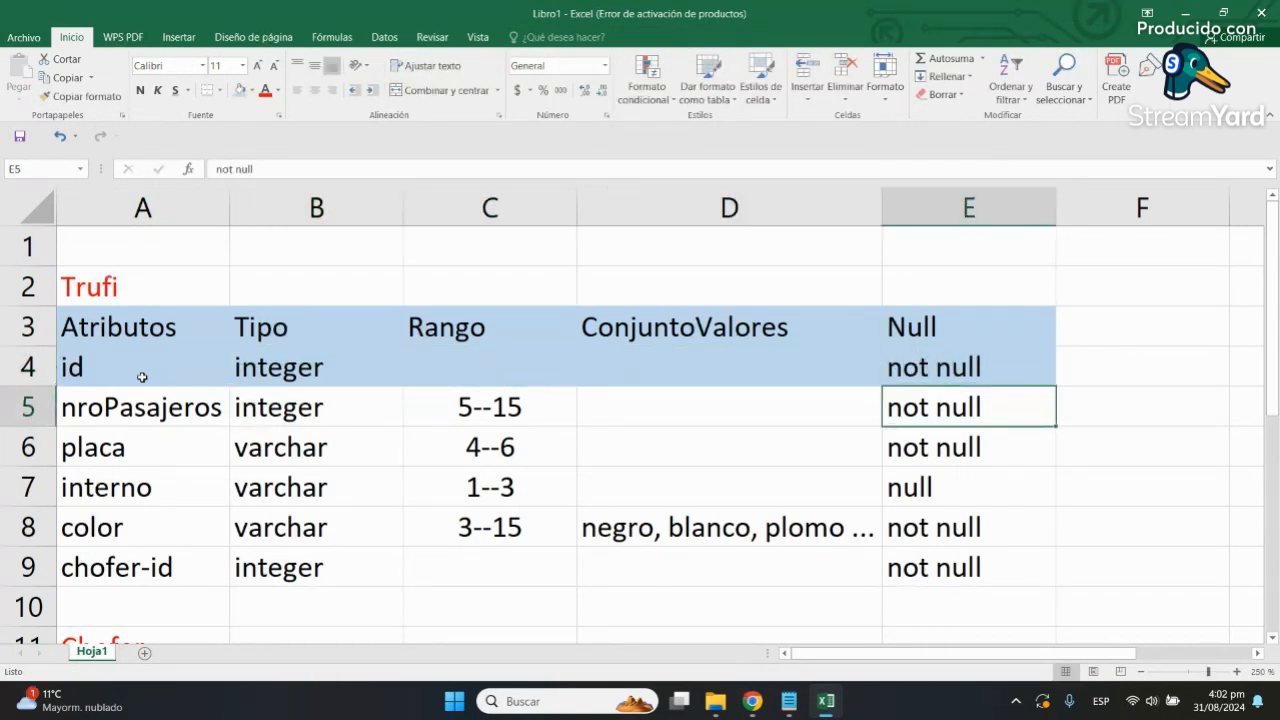
Step: Fill the Trufi table's id row, A4:E4, with a light gold colour
drag(130, 374, 1020, 357)
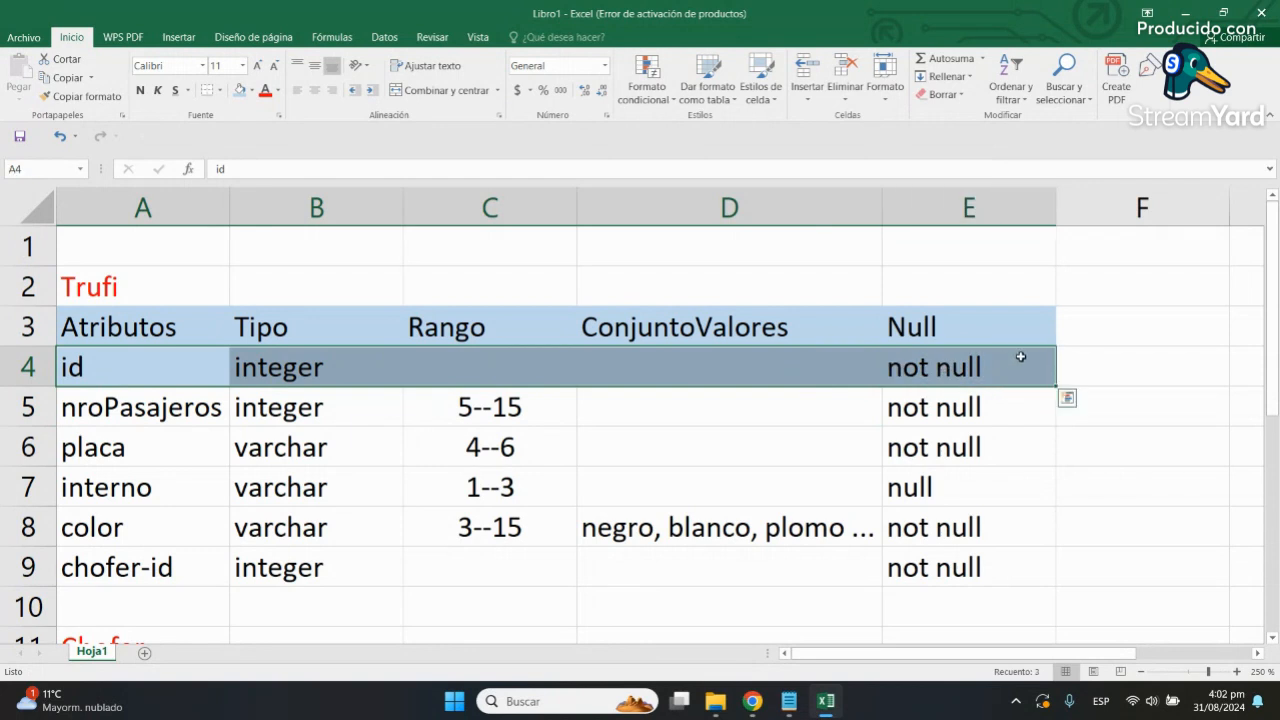
click(251, 90)
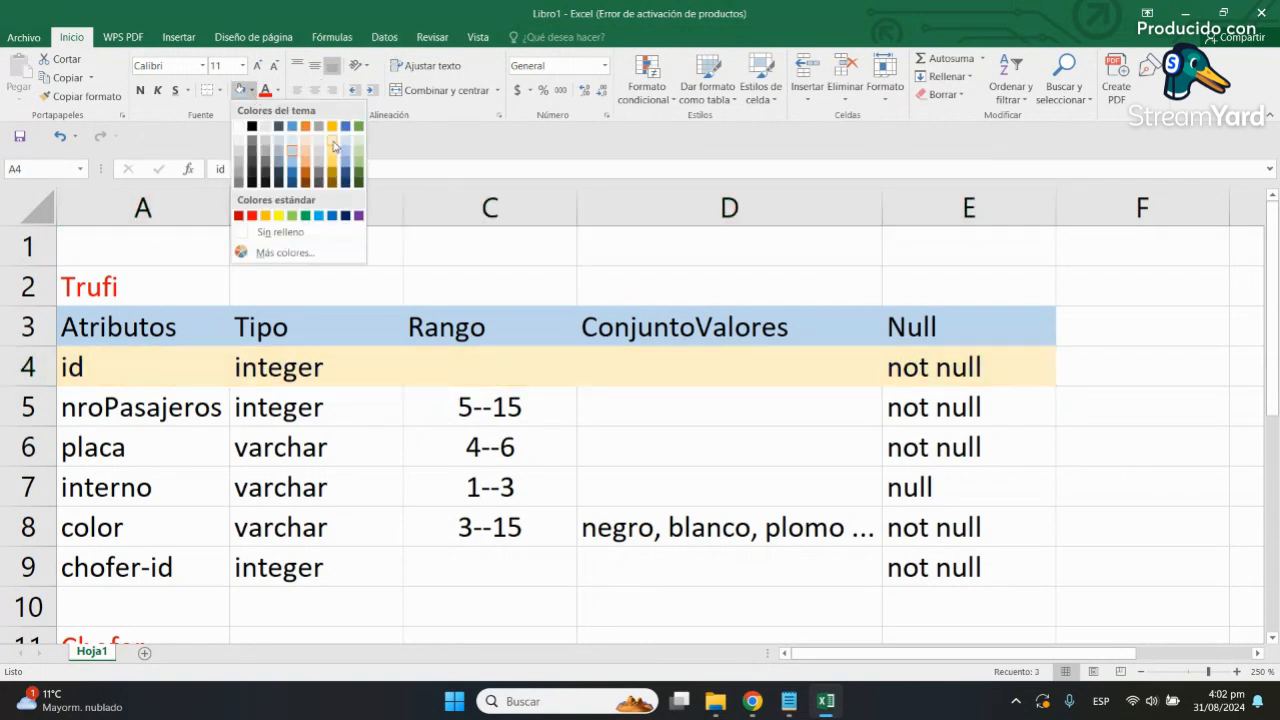
click(334, 147)
click(515, 472)
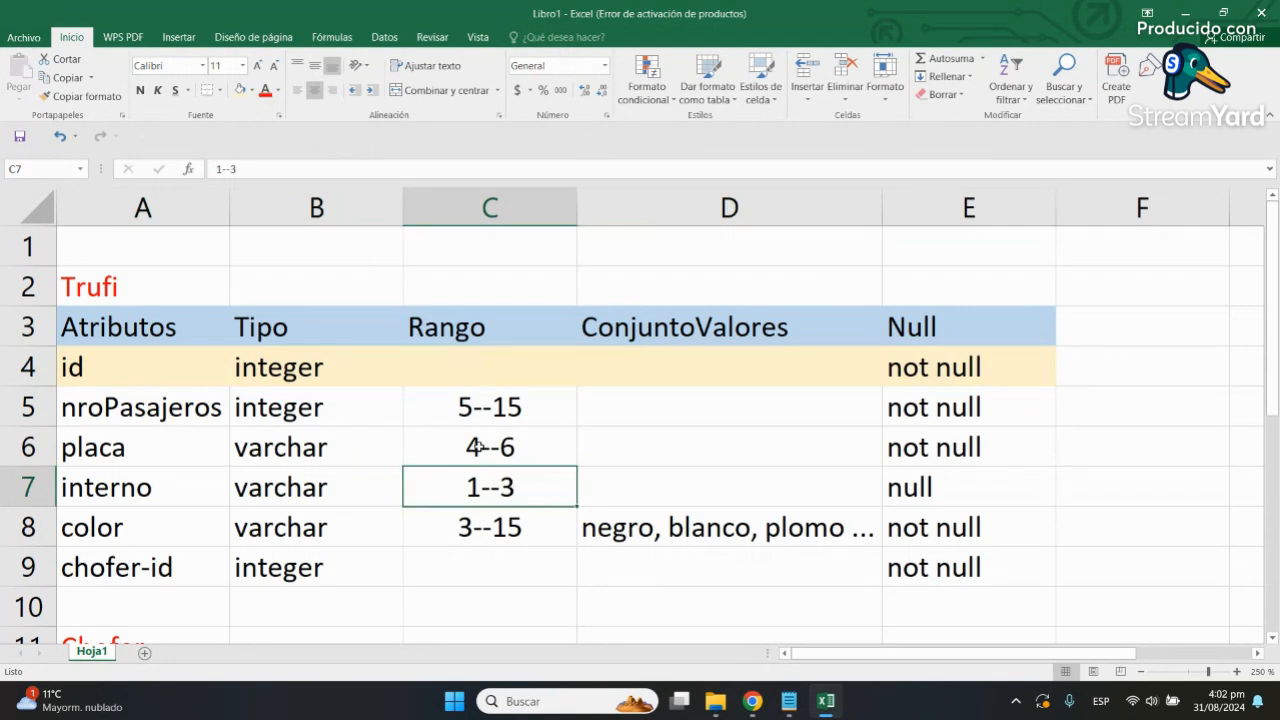
Step: Copy the Trufi table's id row and insert it above nombres in the Chofer table, shifting the cells down
scroll(480, 440, down, 1)
scroll(138, 362, up, 1)
drag(98, 363, 980, 366)
right_click(812, 380)
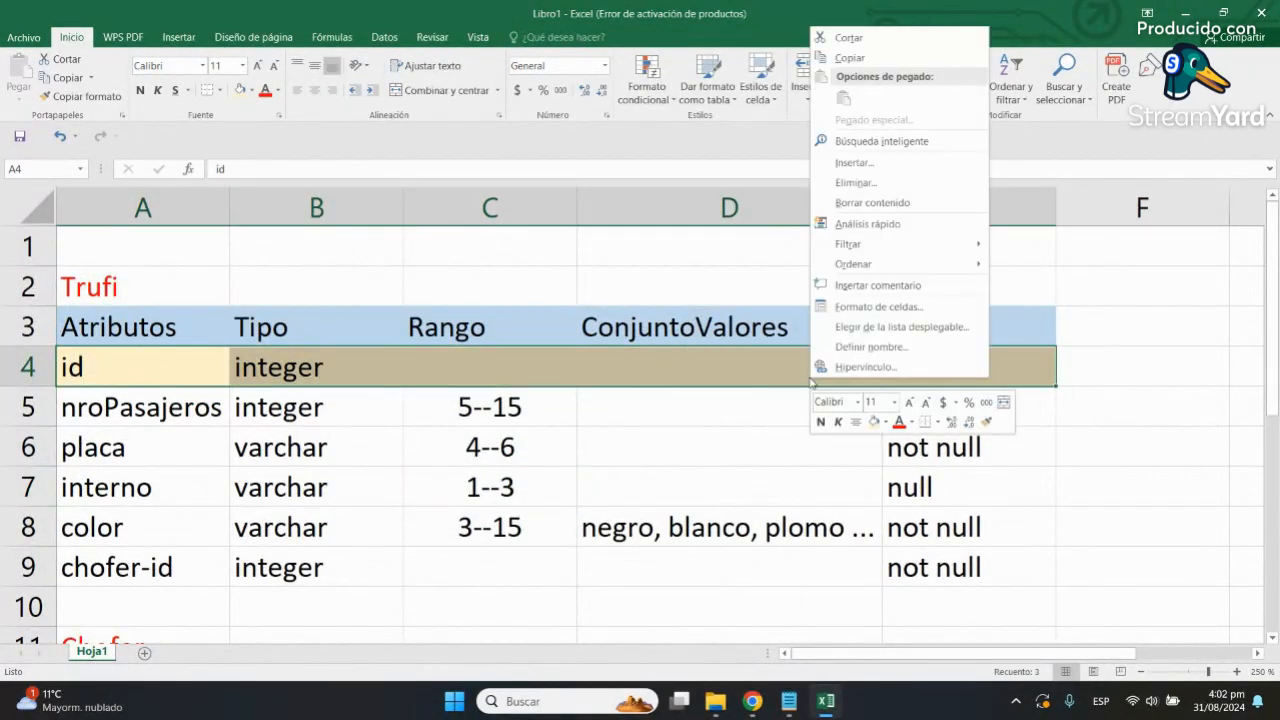
click(849, 57)
scroll(660, 297, down, 3)
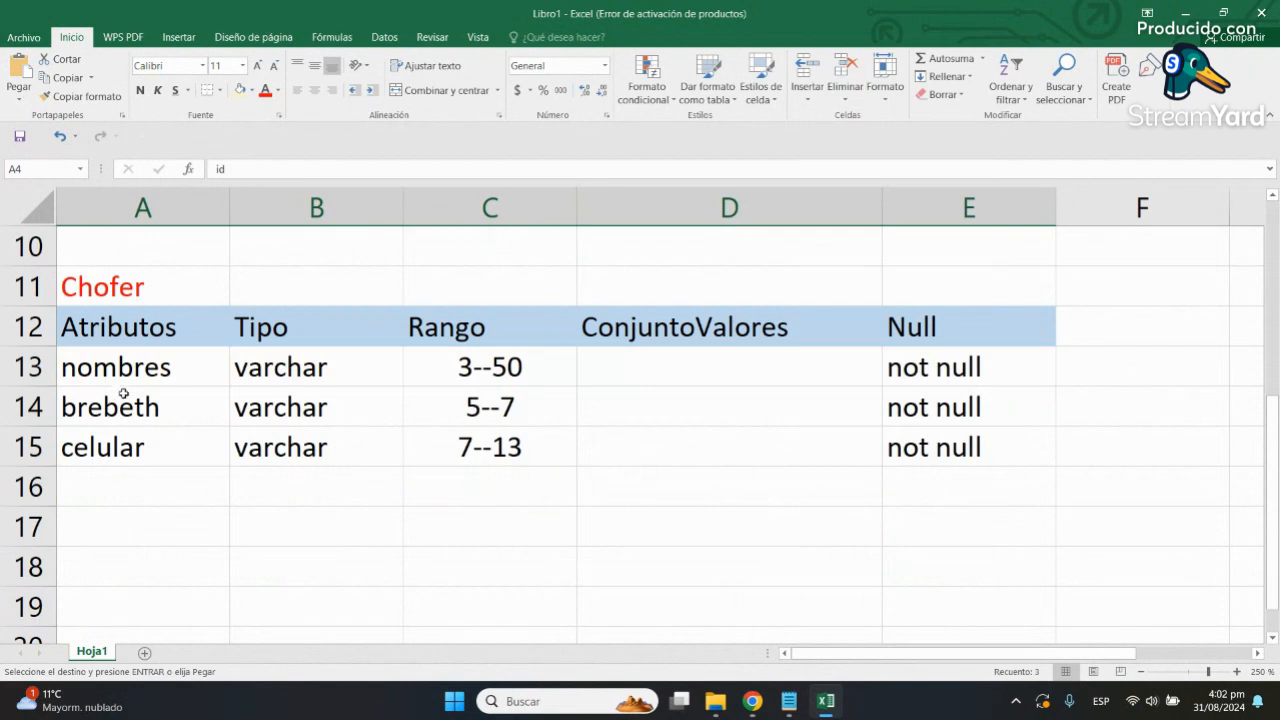
click(40, 367)
right_click(45, 368)
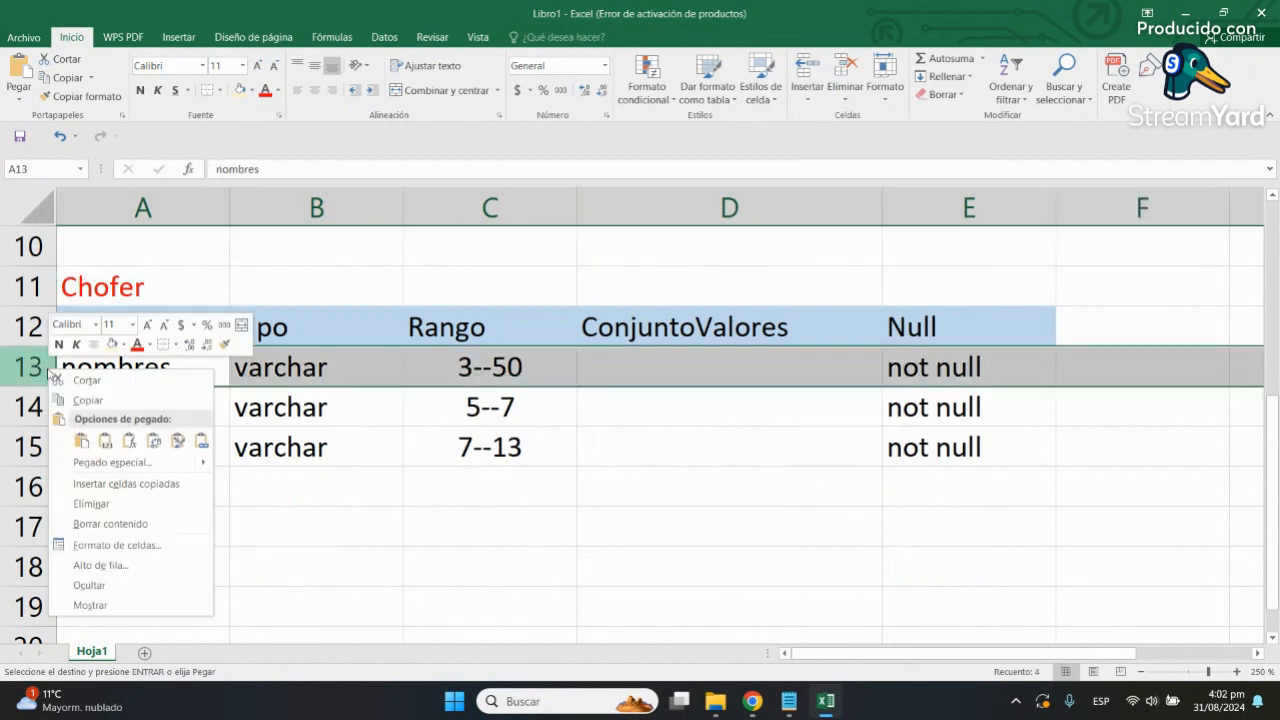
click(125, 484)
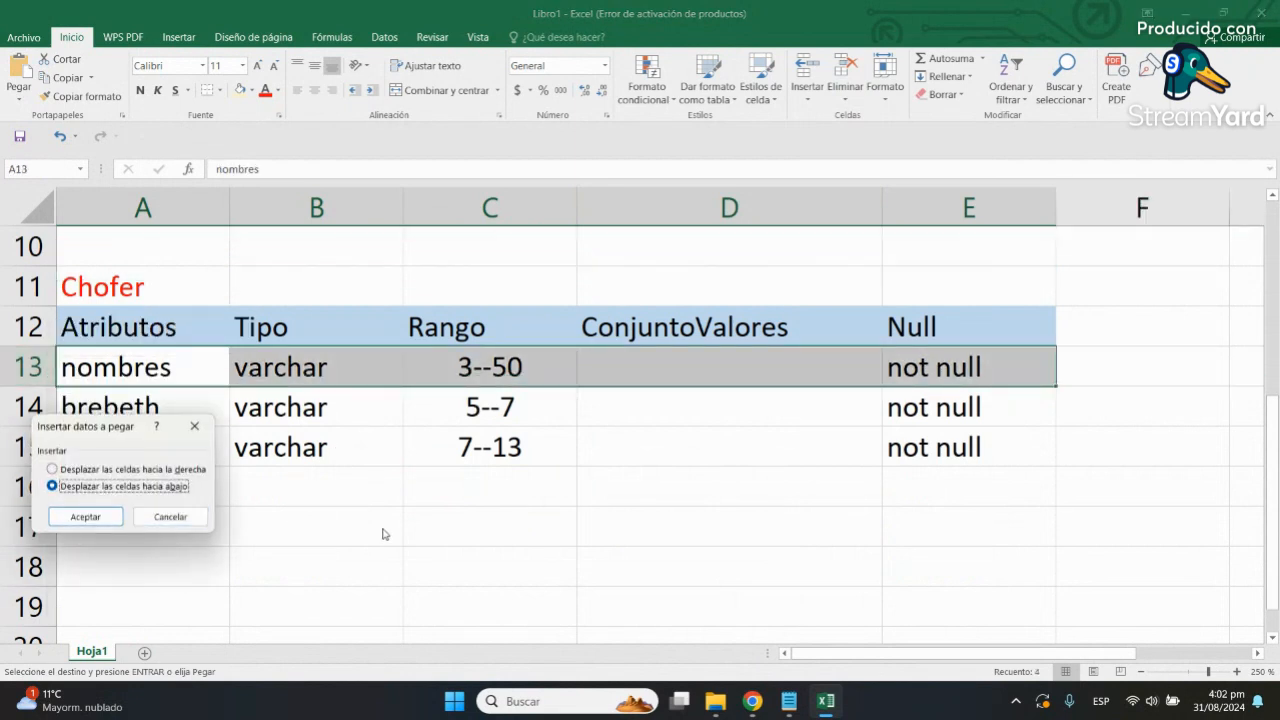
click(95, 524)
click(405, 550)
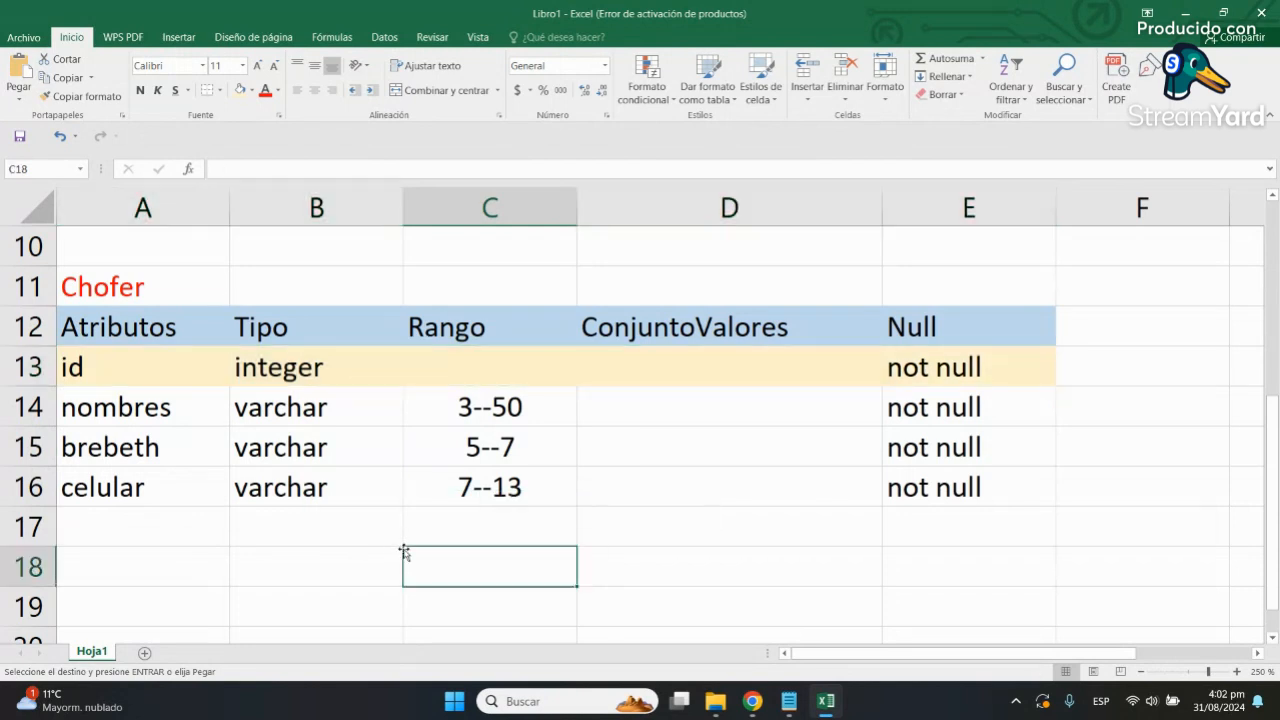
click(148, 357)
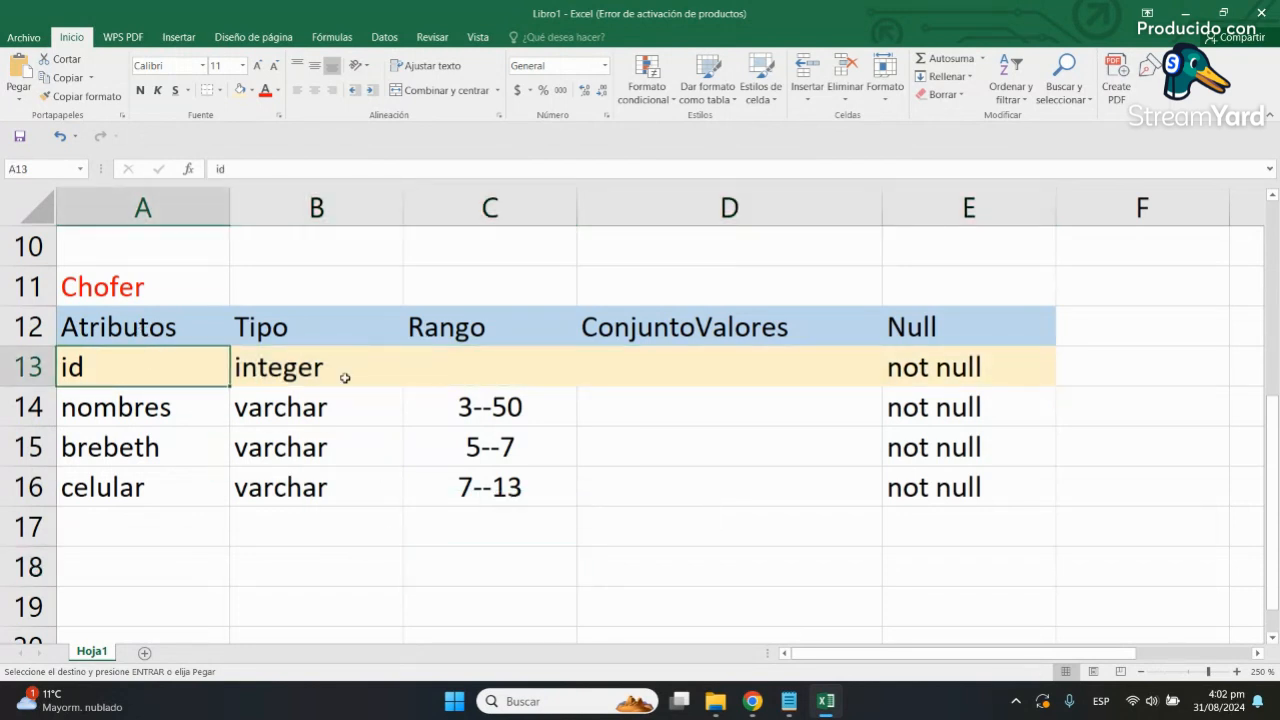
click(285, 378)
click(913, 372)
drag(90, 365, 1066, 394)
click(571, 597)
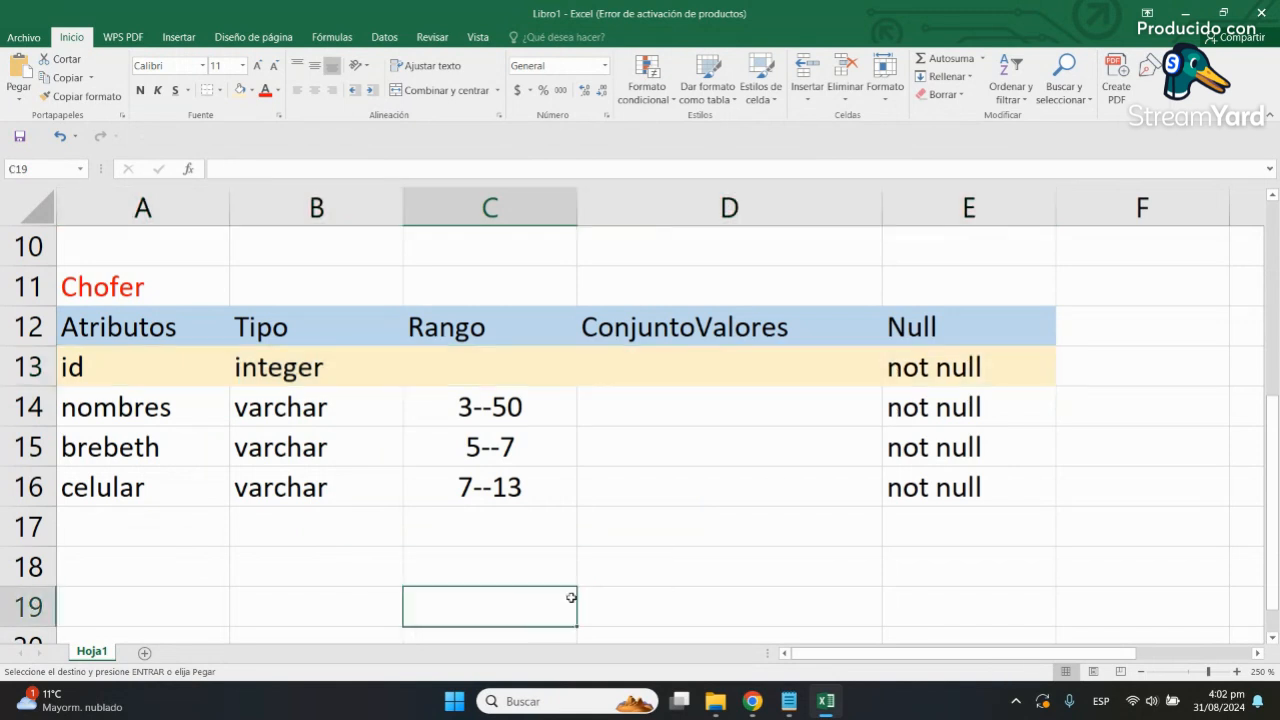
Step: Try to move the Chofer table to the top of the sheet at cell A1, and undo the paste
drag(74, 280, 986, 492)
right_click(665, 406)
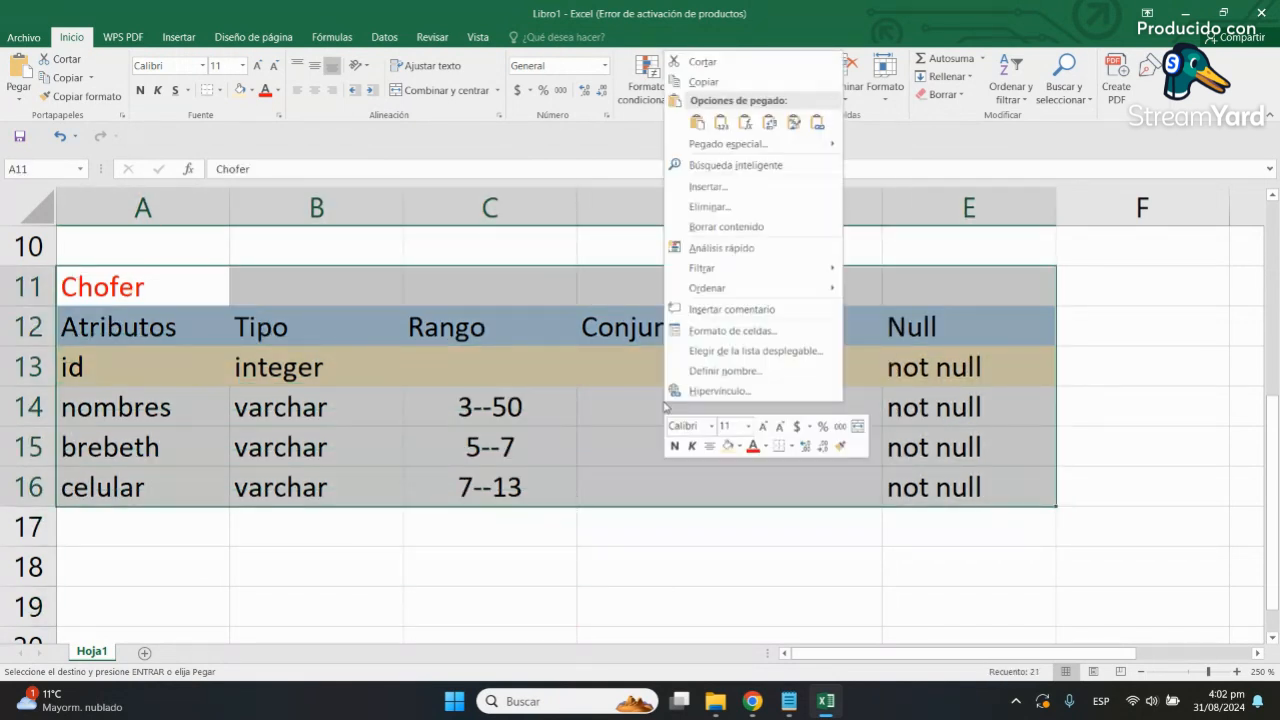
click(705, 62)
scroll(500, 295, up, 3)
click(30, 246)
right_click(30, 246)
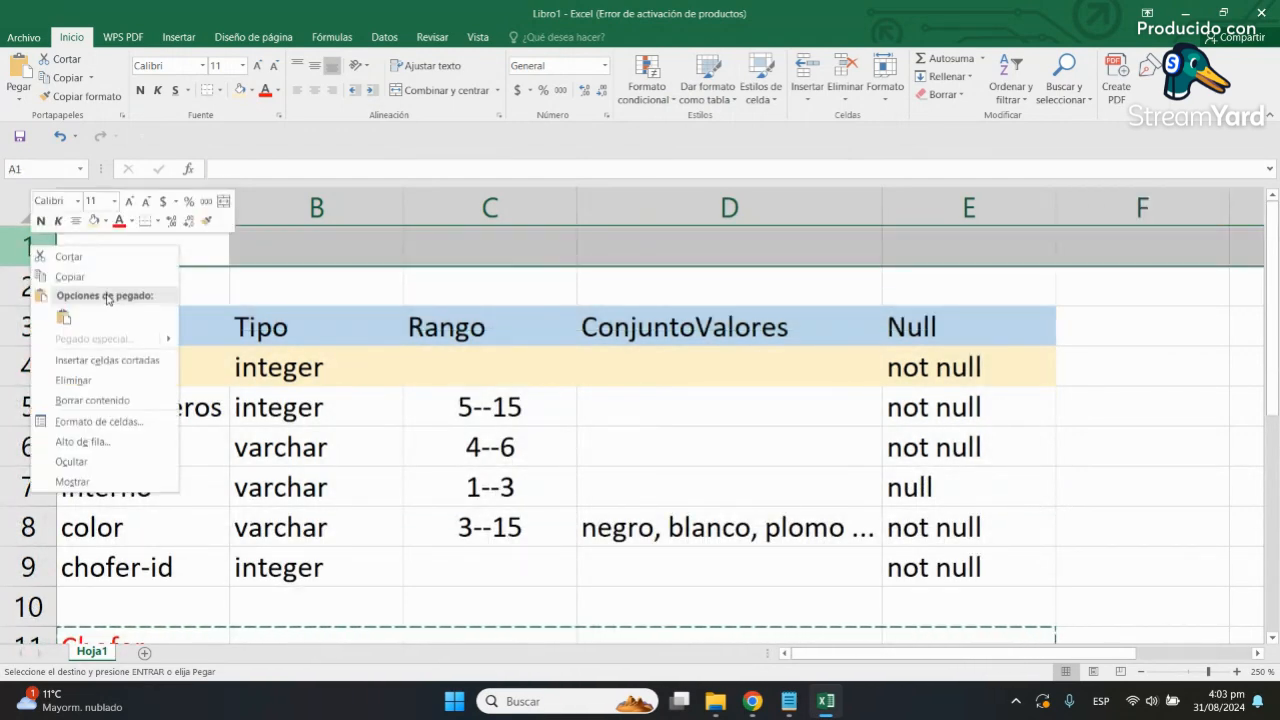
click(63, 317)
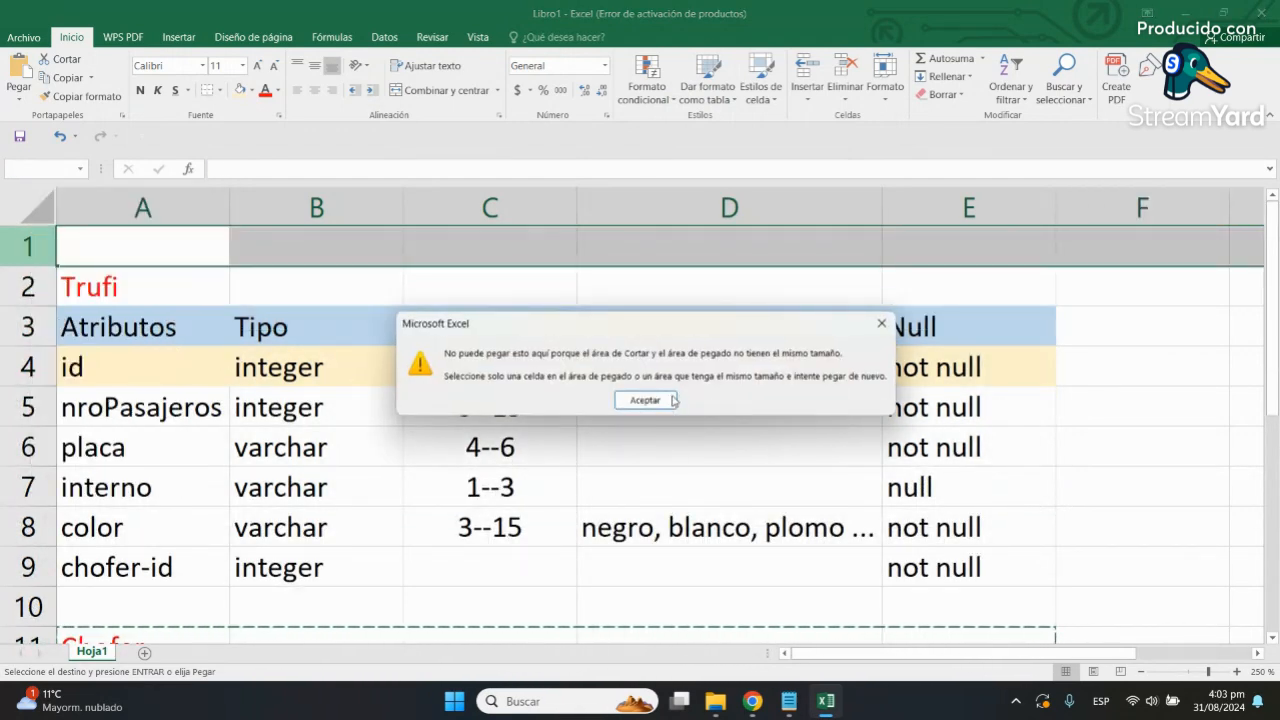
click(646, 398)
click(127, 249)
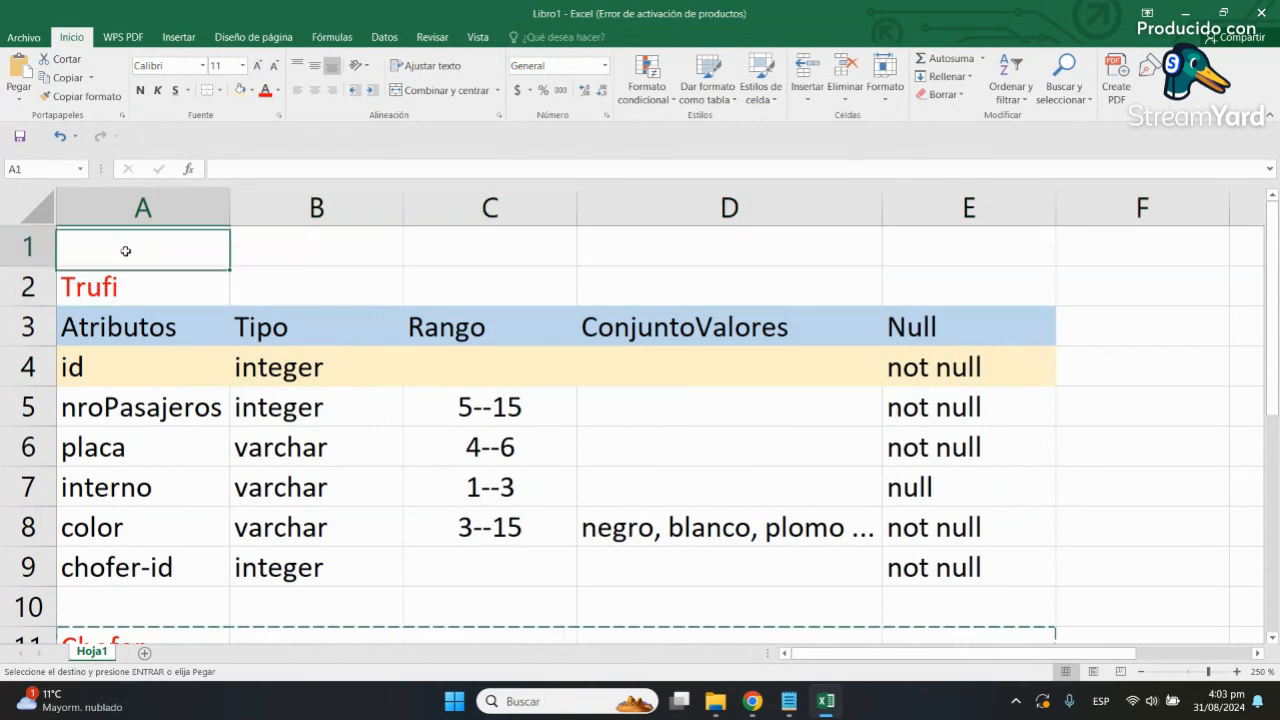
right_click(127, 249)
click(169, 319)
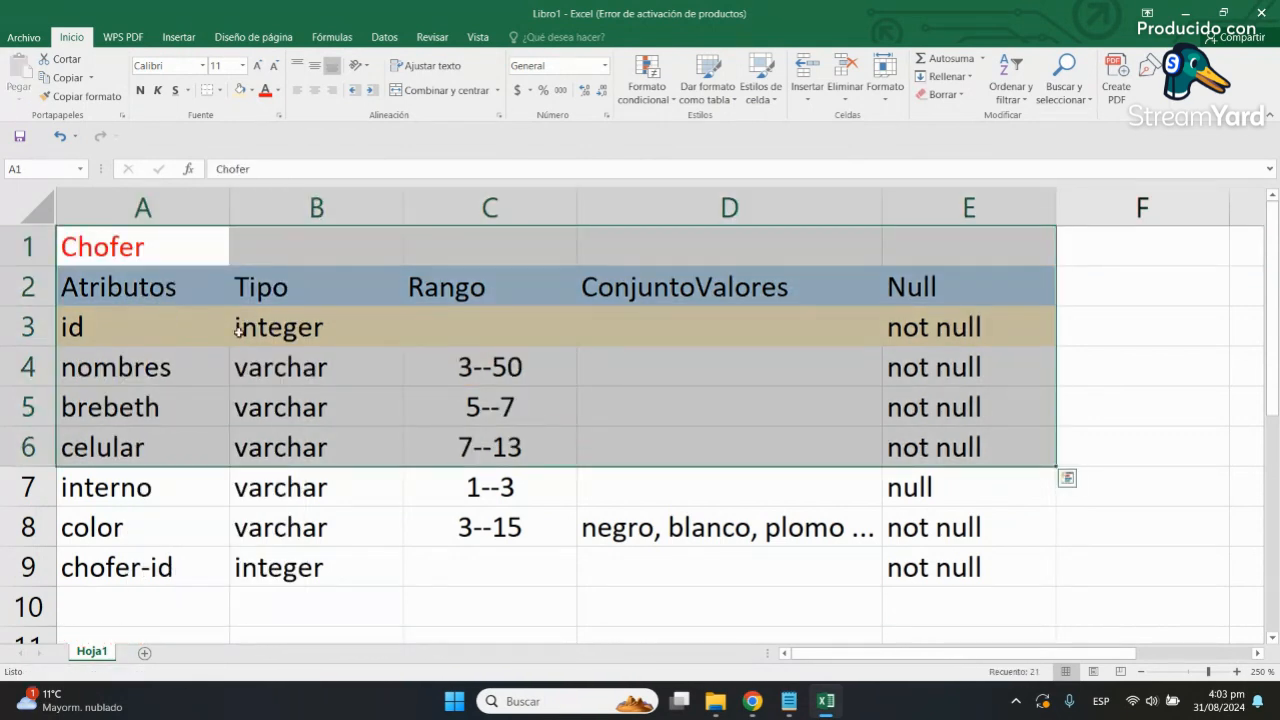
key(ctrl+z)
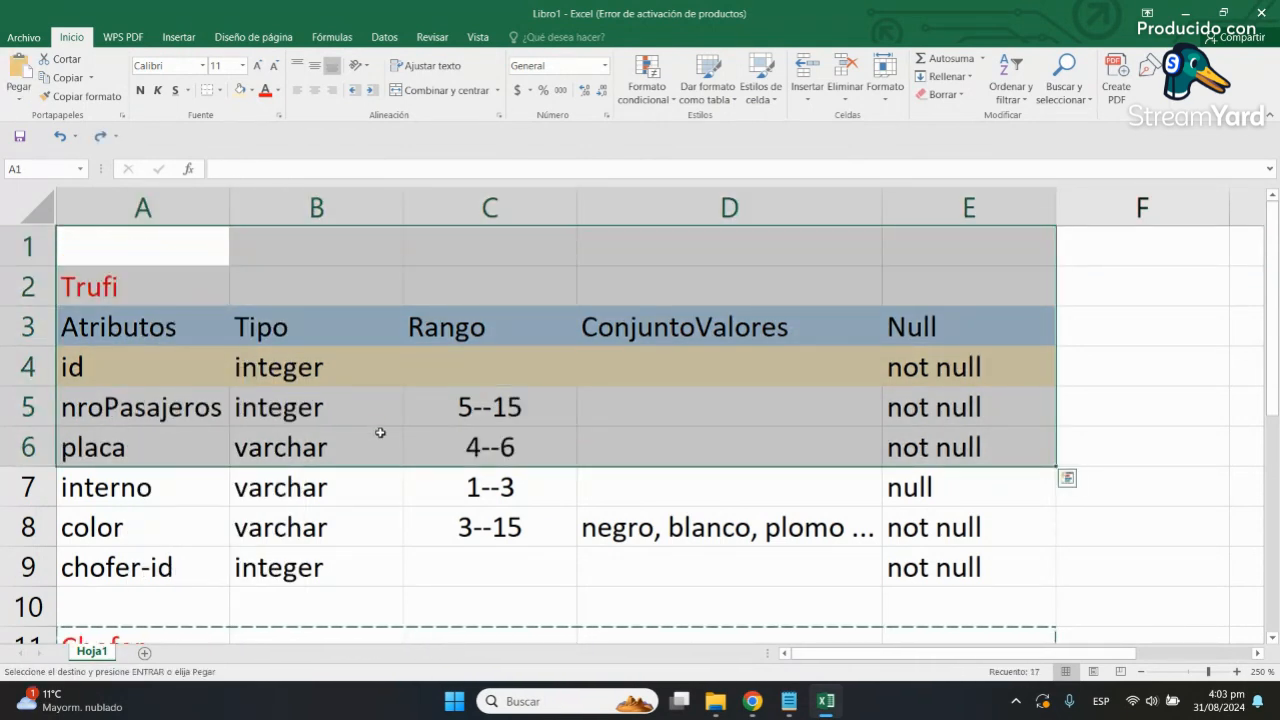
click(377, 428)
Step: Move the whole Trufi table, A2:E9, below the Chofer table by cutting it and pasting it at cell A29
scroll(255, 366, down, 5)
scroll(255, 366, up, 2)
click(189, 339)
drag(150, 287, 980, 481)
scroll(537, 408, up, 3)
drag(120, 291, 971, 571)
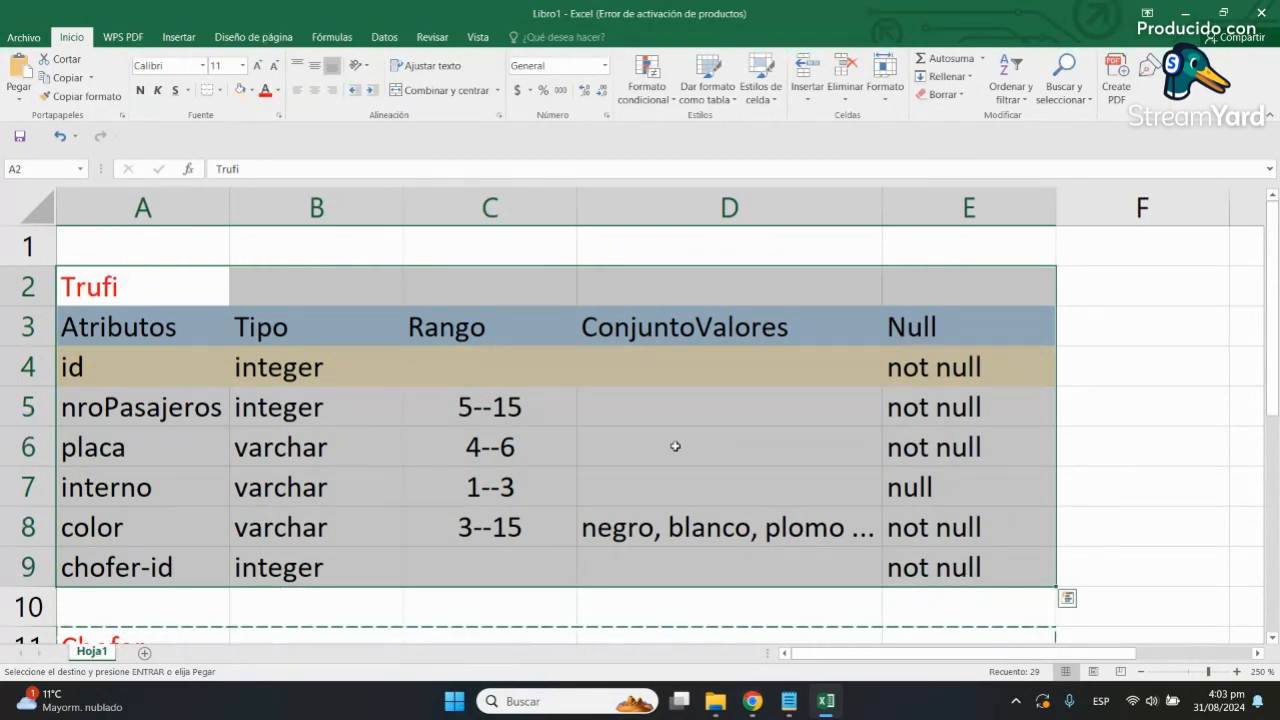
right_click(537, 383)
click(575, 61)
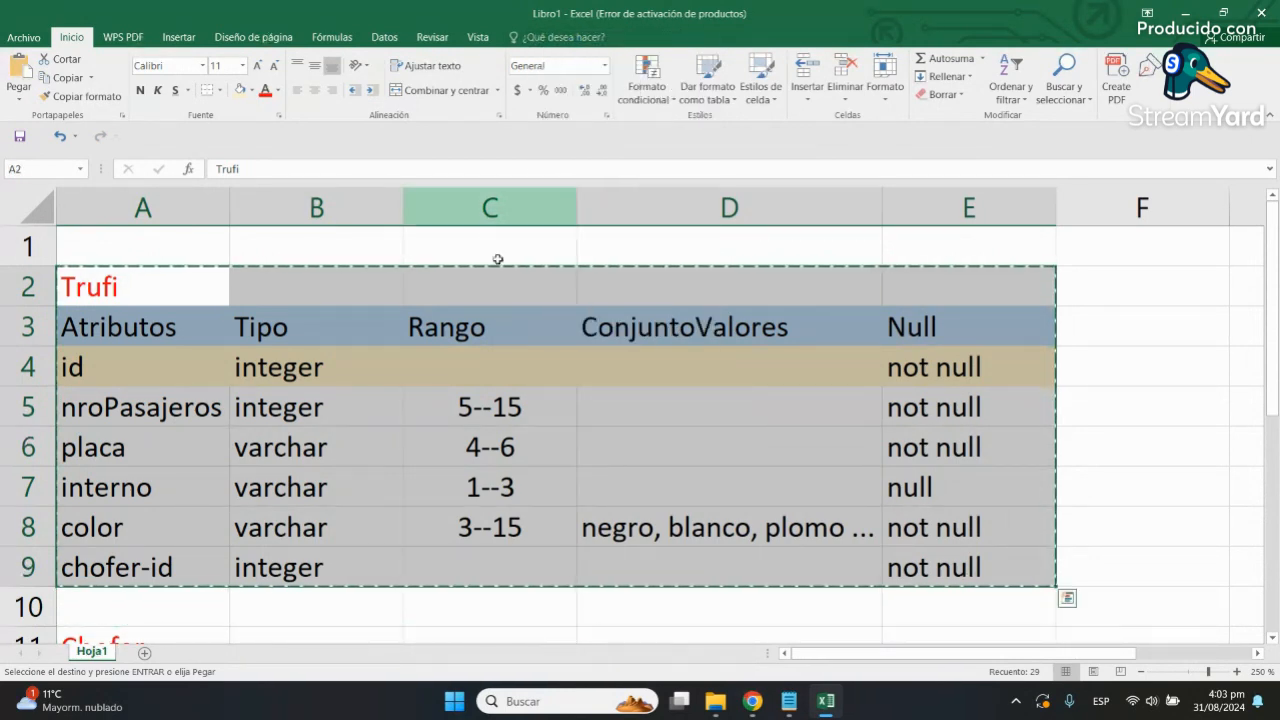
scroll(494, 276, down, 9)
click(154, 291)
right_click(154, 291)
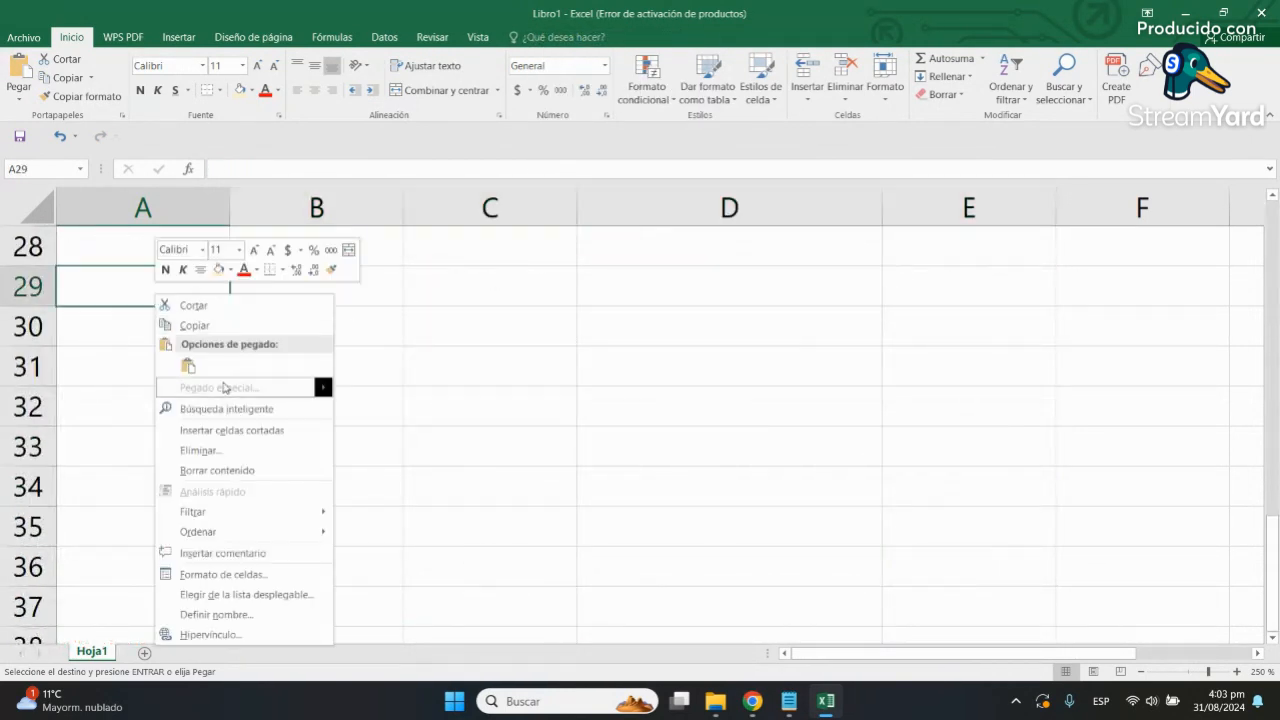
click(186, 366)
scroll(296, 364, down, 3)
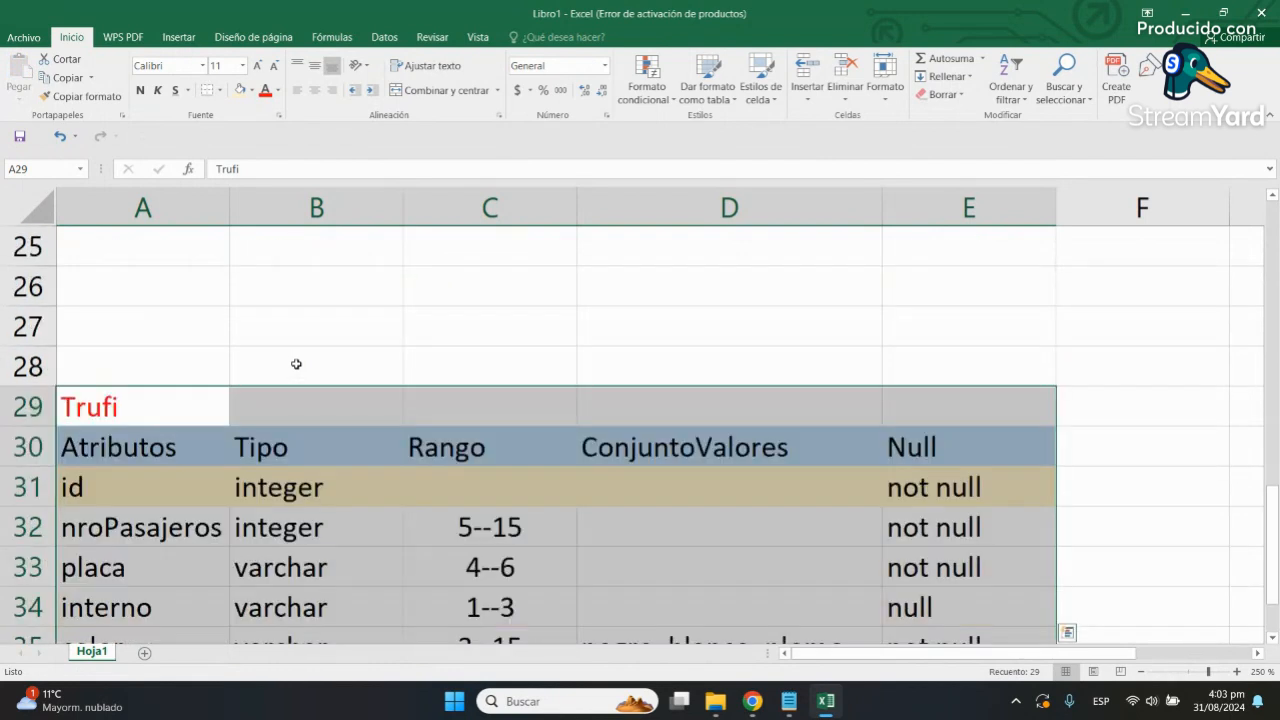
Step: Delete the surplus blank rows between the Chofer and Trufi tables: rows 18 to 27, followed by row 17
click(120, 360)
scroll(100, 380, up, 1)
mouse_move(28, 446)
mouse_down()
mouse_move(28, 280)
mouse_move(51, 206)
mouse_move(65, 288)
mouse_move(50, 232)
mouse_move(33, 446)
mouse_up()
right_click(144, 459)
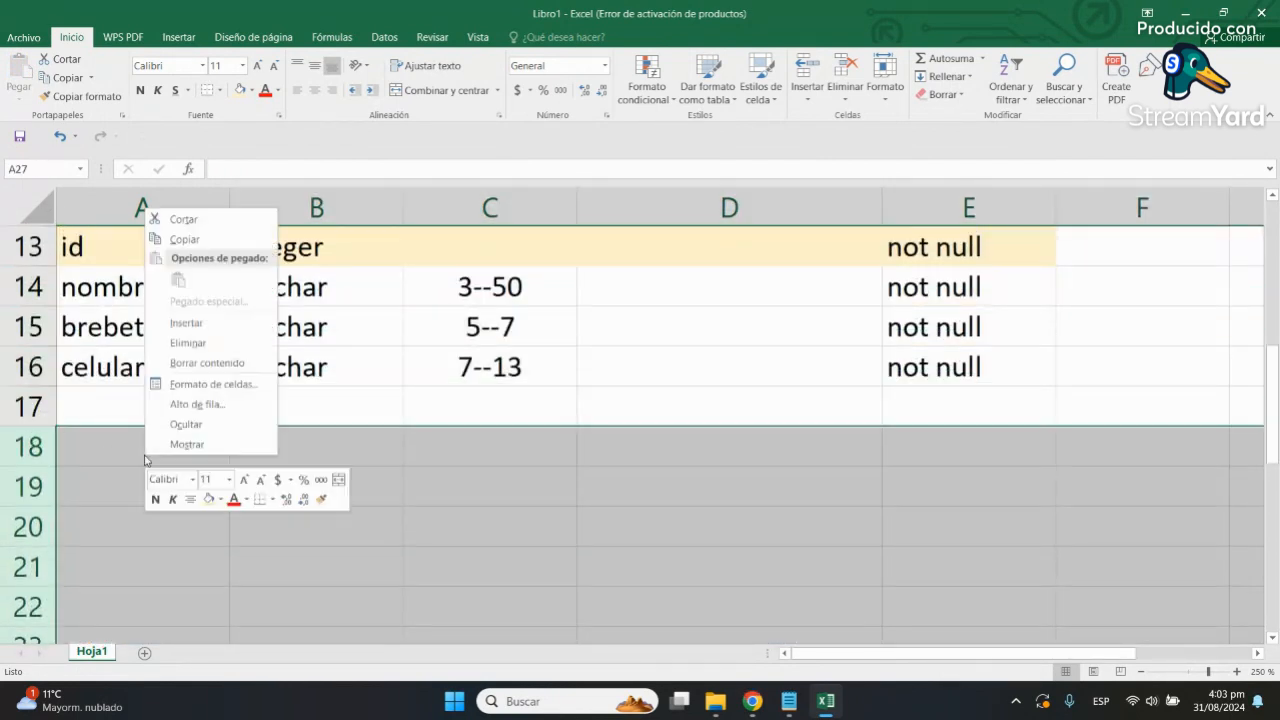
click(200, 343)
click(290, 442)
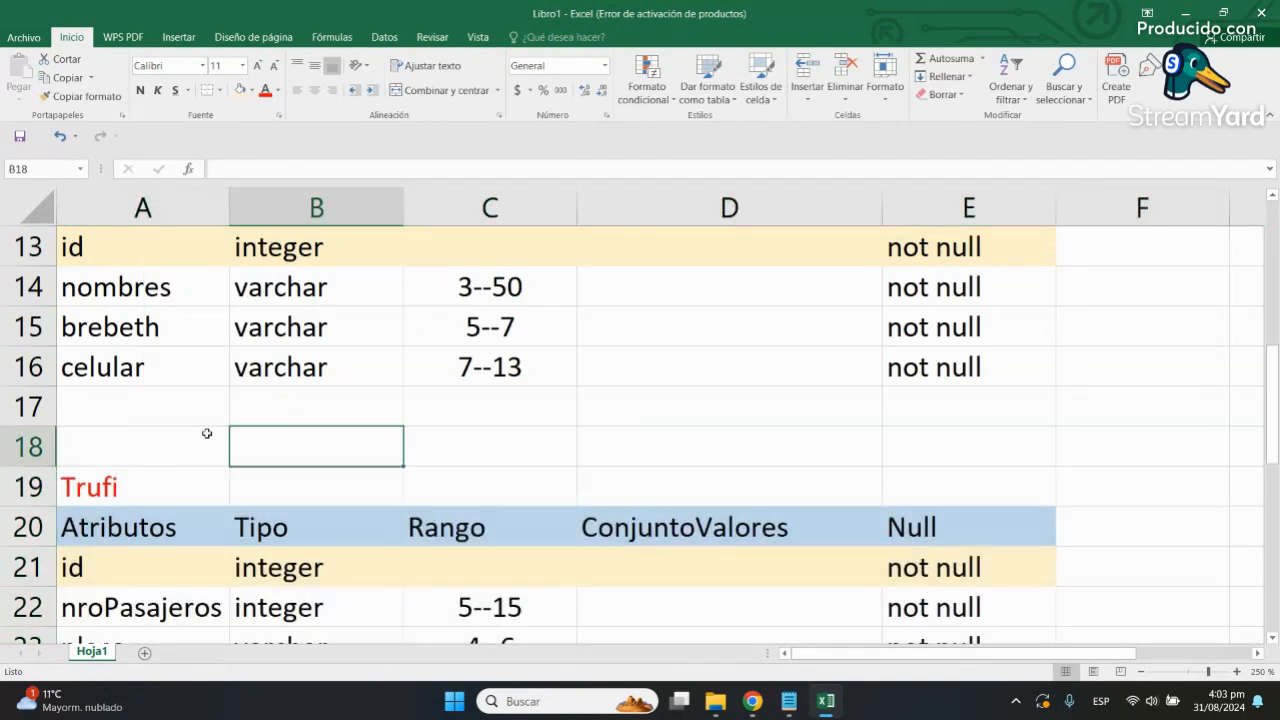
right_click(48, 406)
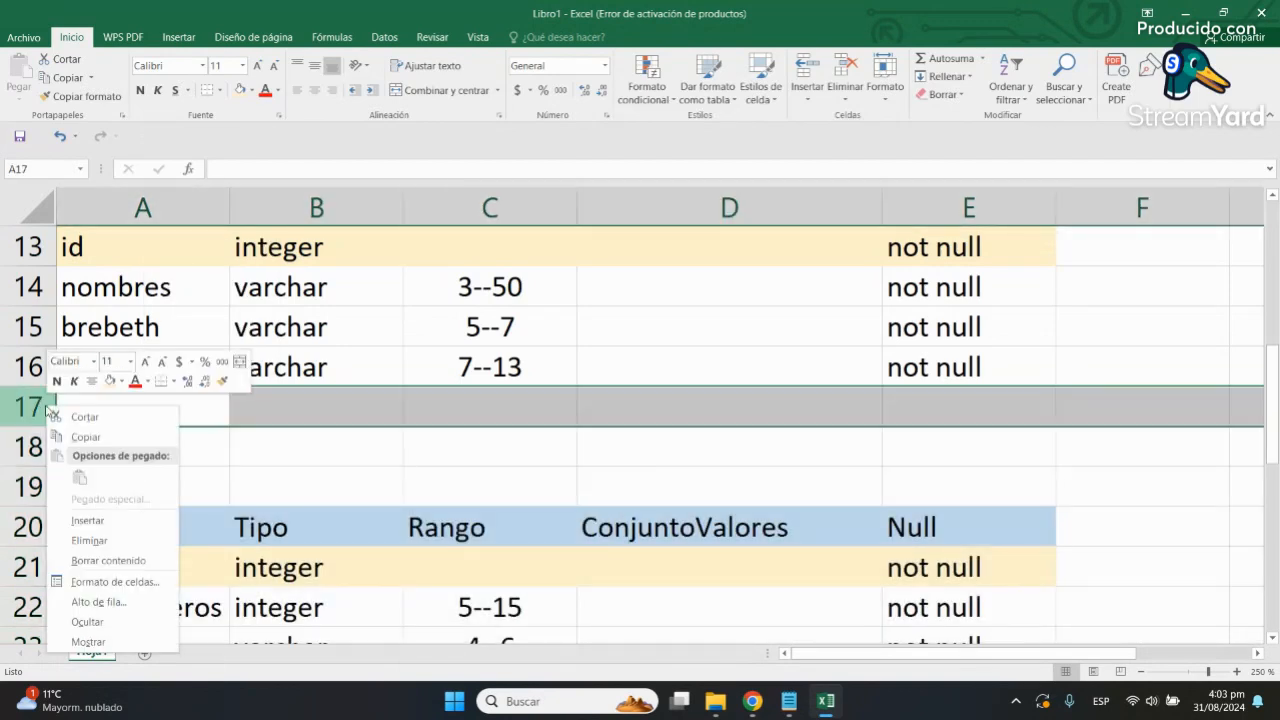
click(89, 540)
click(283, 442)
scroll(283, 442, up, 3)
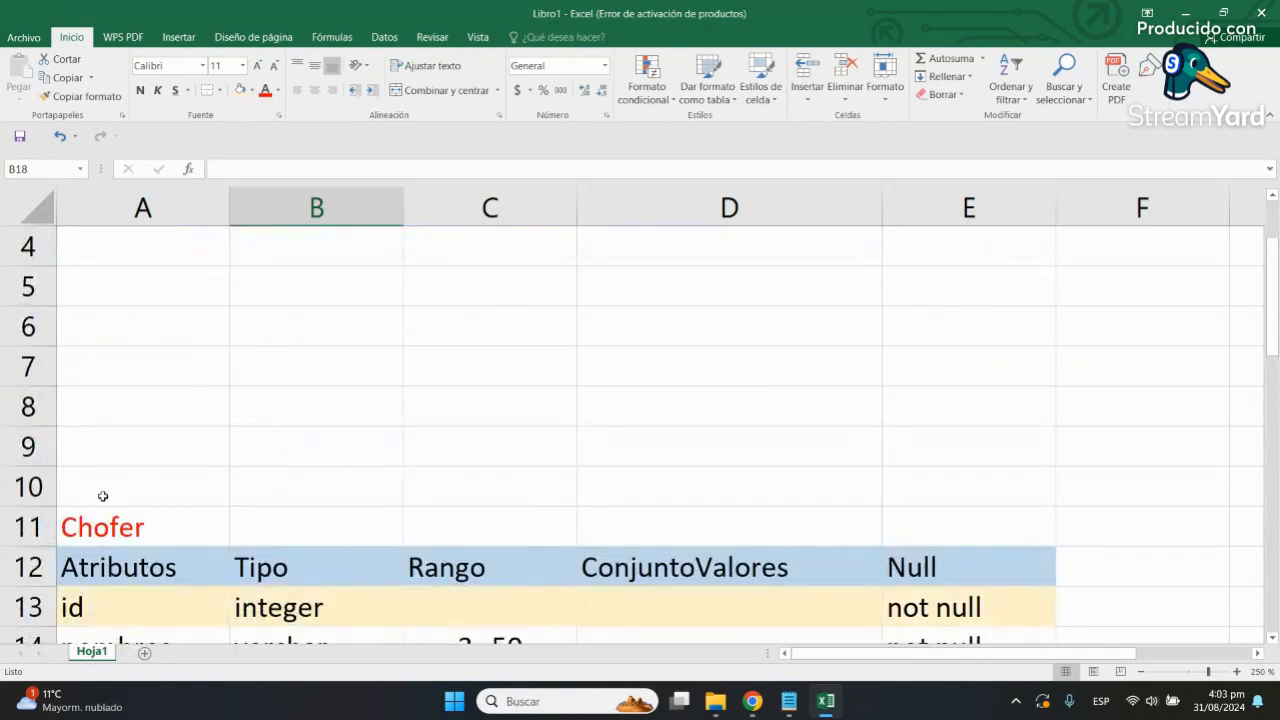
Step: Delete the blank rows 1 to 10 above the Chofer table
drag(28, 486, 41, 188)
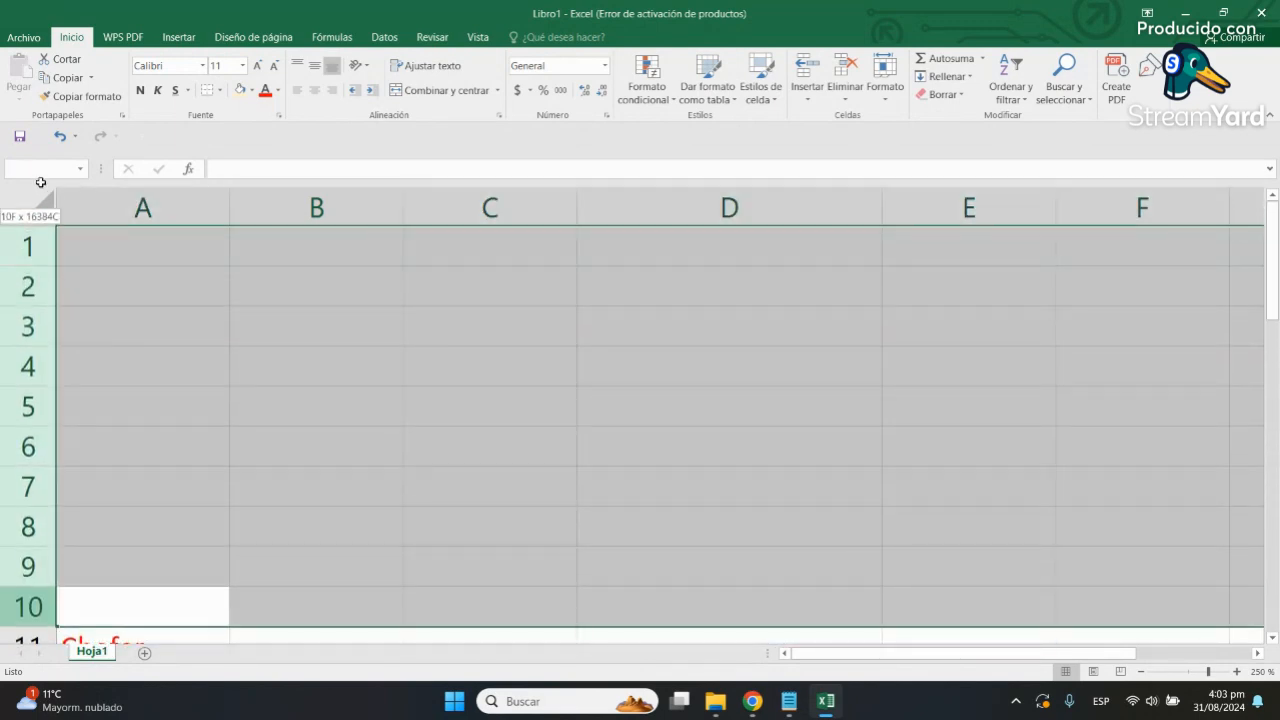
right_click(374, 378)
click(437, 514)
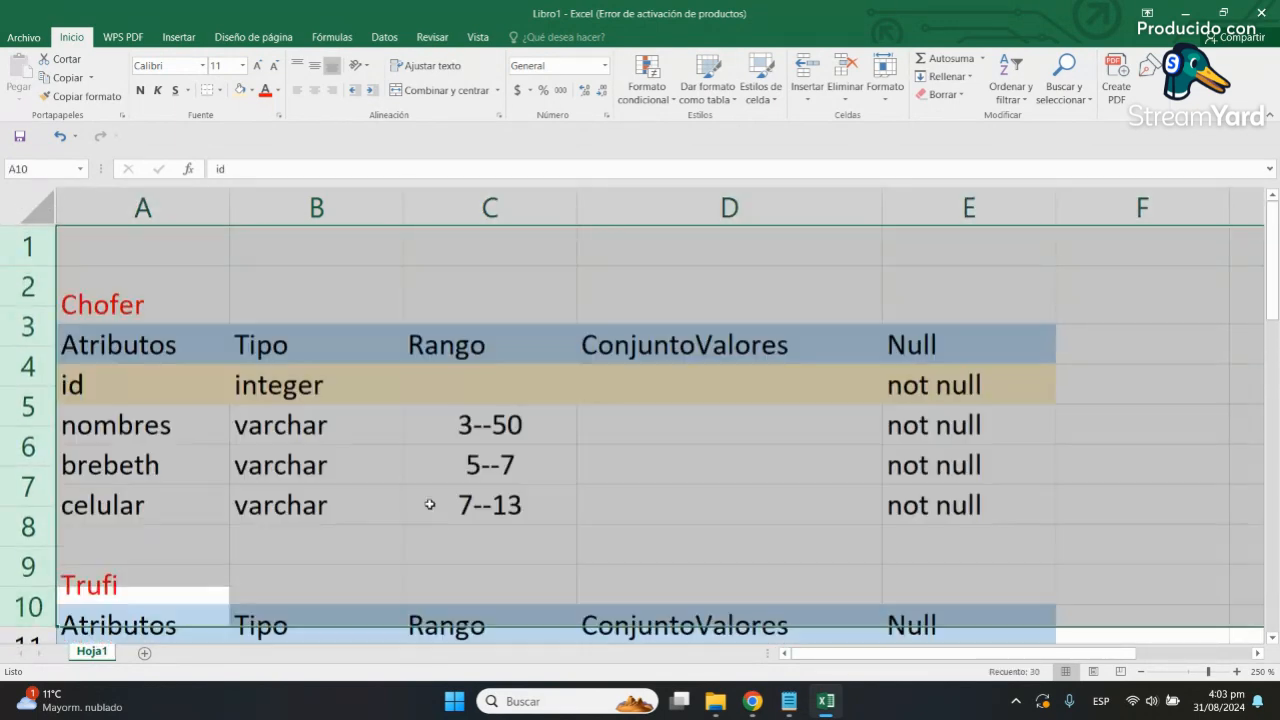
click(500, 448)
Step: Examine the whole Chofer table, A1:E6, and its highlighted id row
click(118, 251)
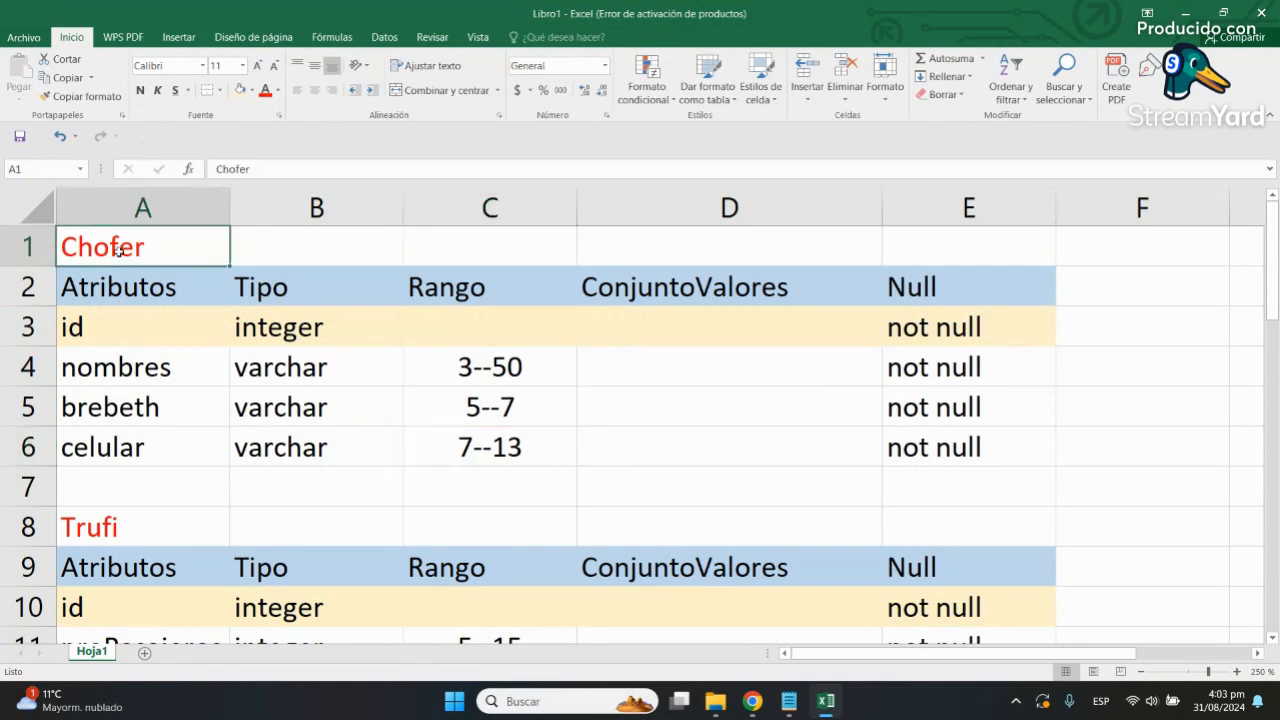
click(175, 300)
drag(136, 246, 992, 452)
click(878, 500)
drag(160, 326, 1000, 325)
click(594, 484)
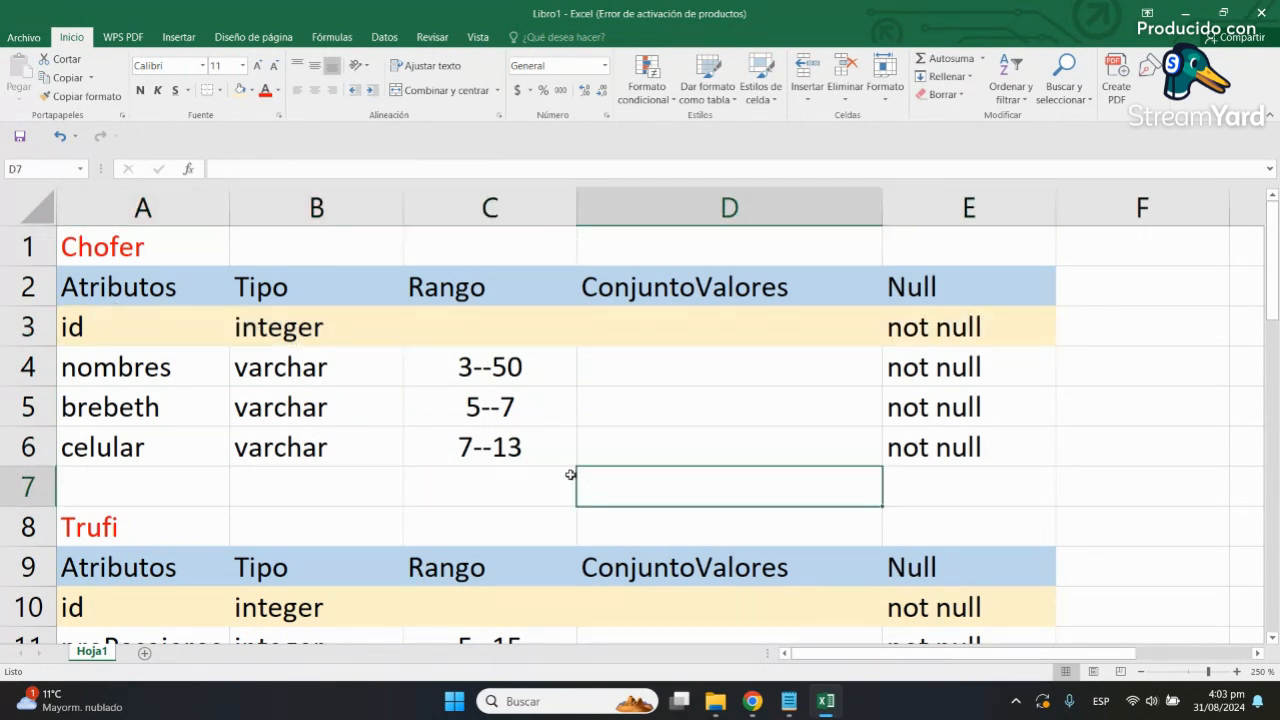
scroll(564, 475, down, 1)
scroll(564, 475, up, 1)
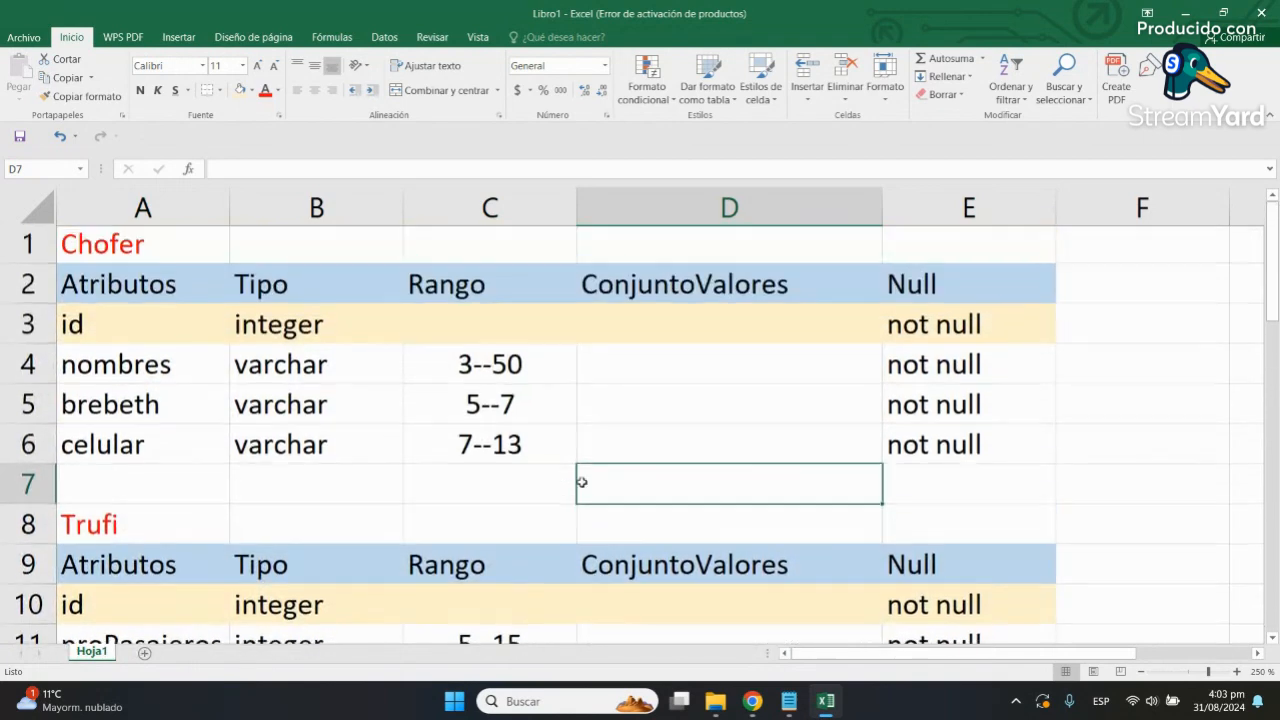
Step: Fill the Trufi table's chofer-id row, A15:E15, with standard green, and change that fill to the standard light green
click(1141, 674)
click(1141, 674)
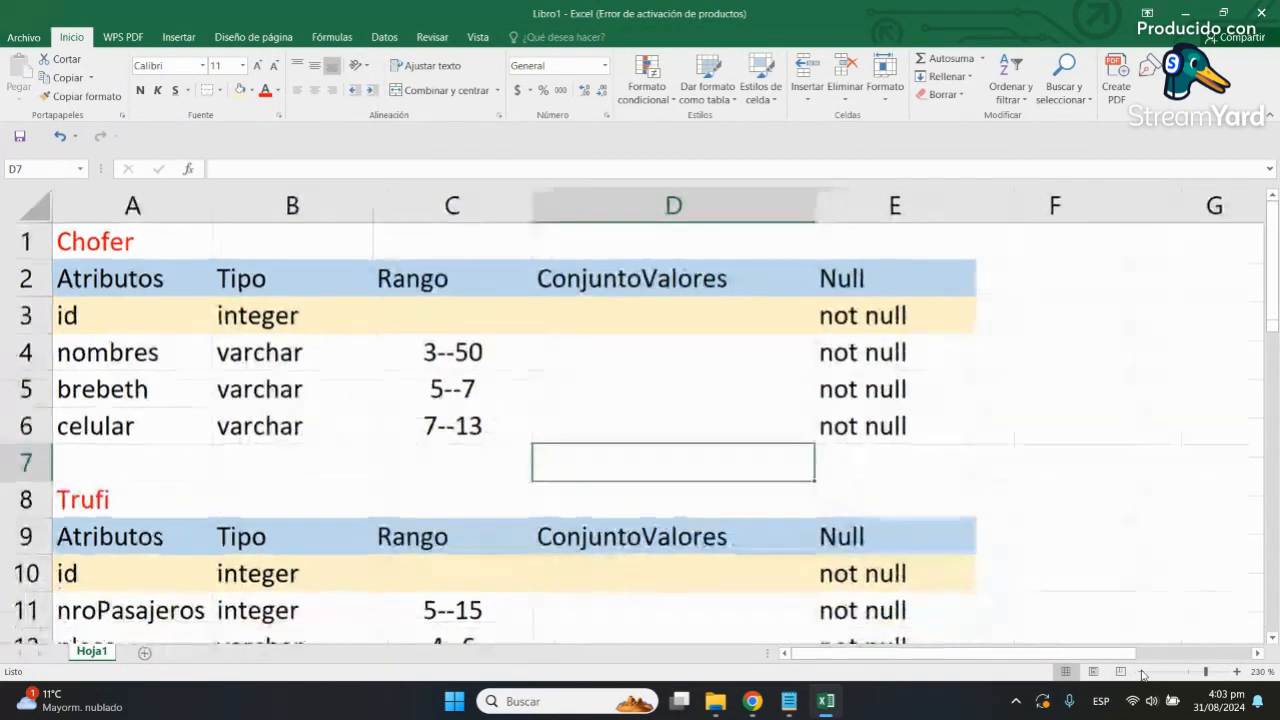
click(1141, 674)
click(1142, 675)
click(1142, 675)
click(1142, 675)
click(1142, 675)
drag(1272, 347, 1272, 368)
drag(88, 572, 690, 578)
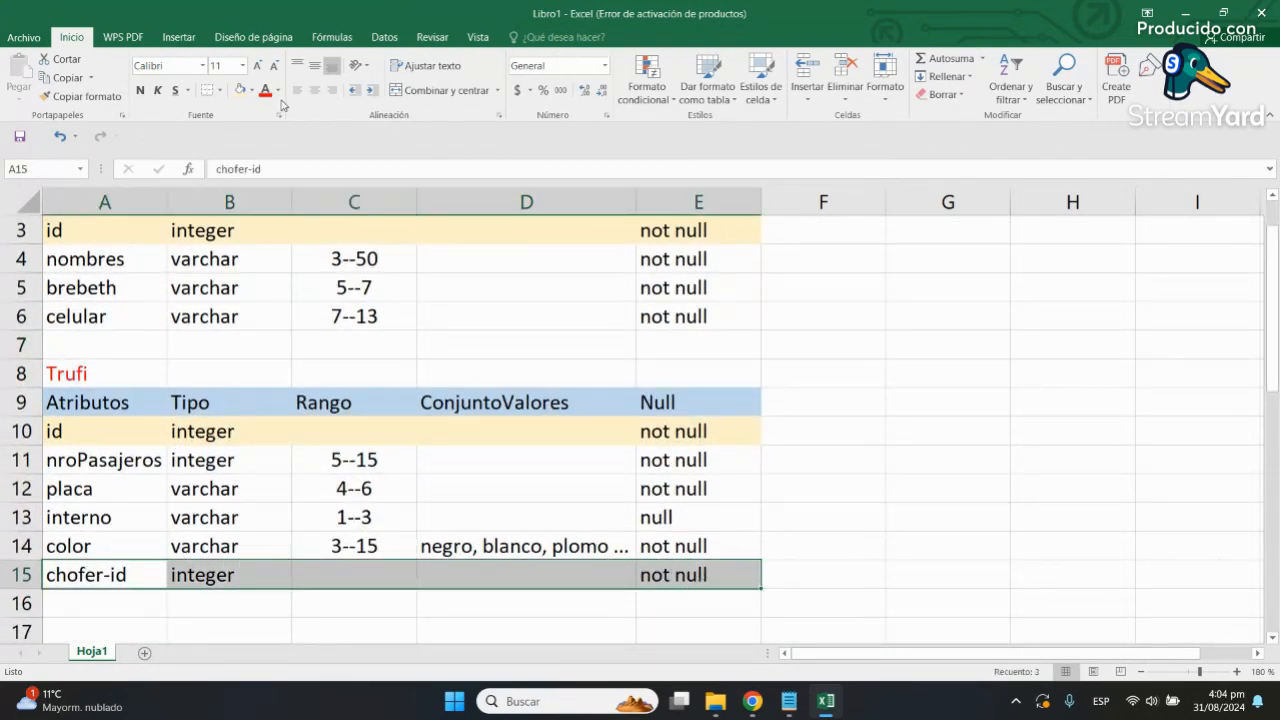
click(277, 90)
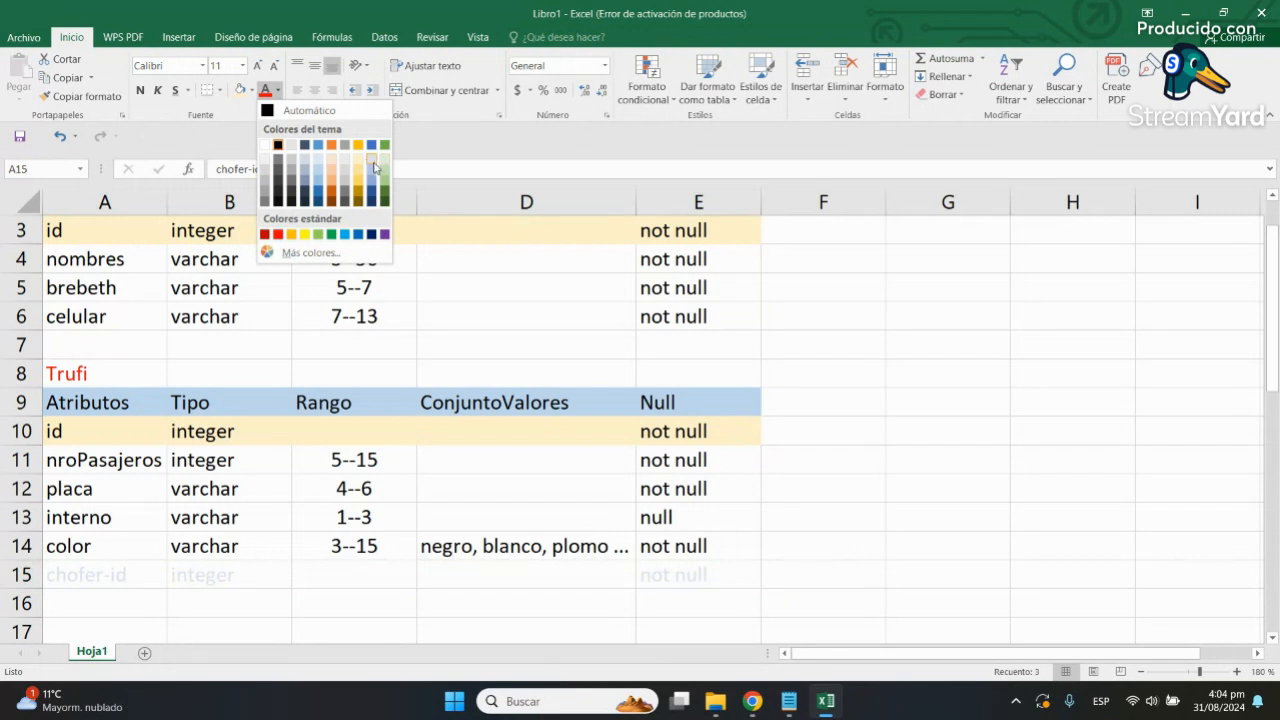
click(253, 93)
click(252, 91)
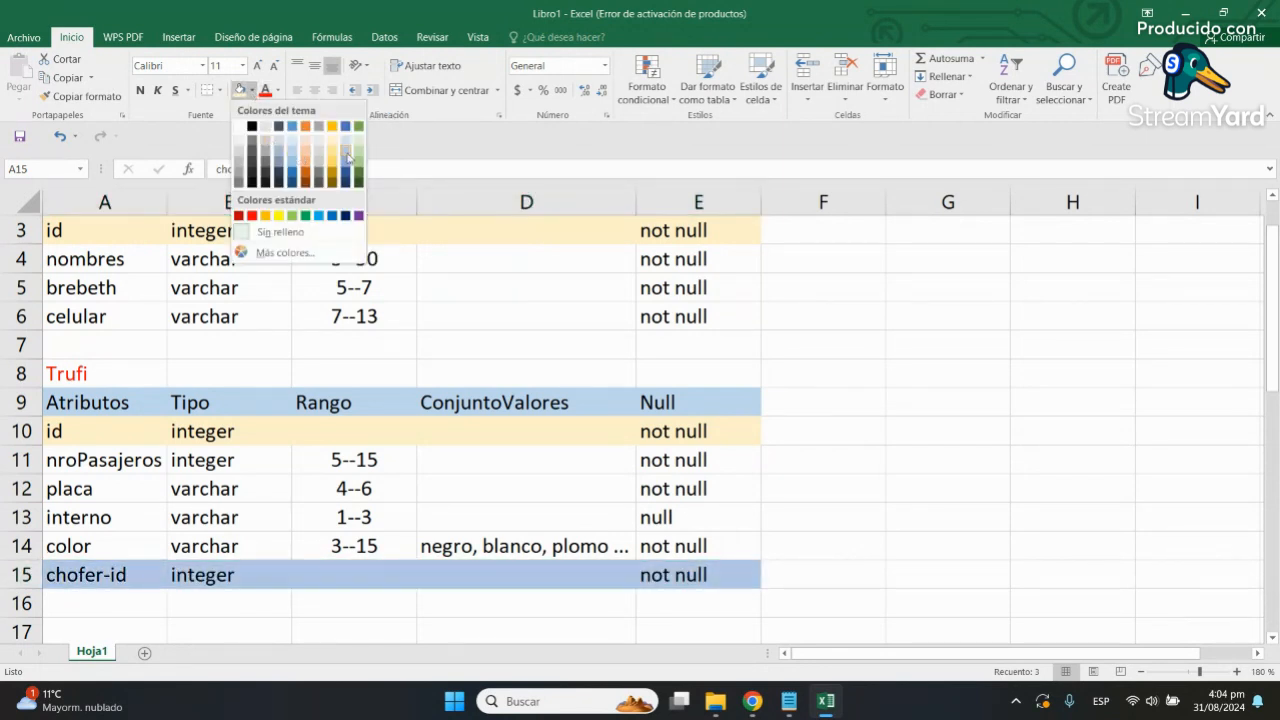
click(312, 216)
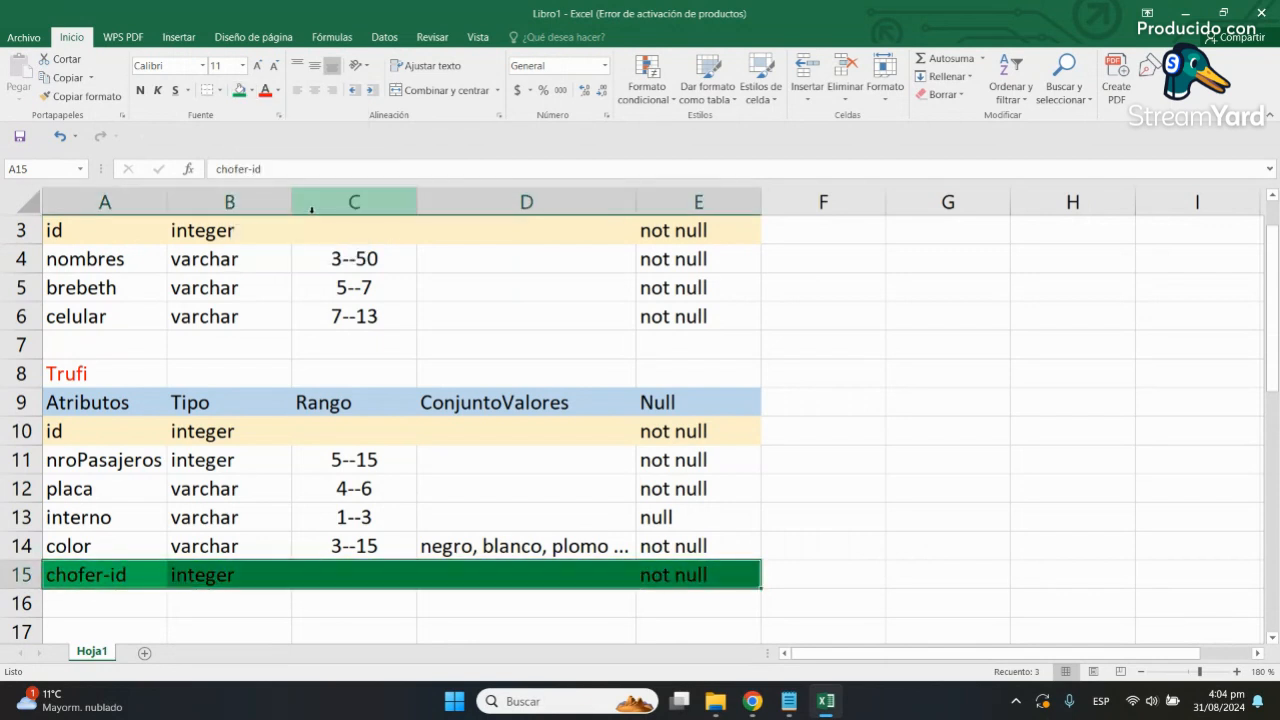
click(251, 90)
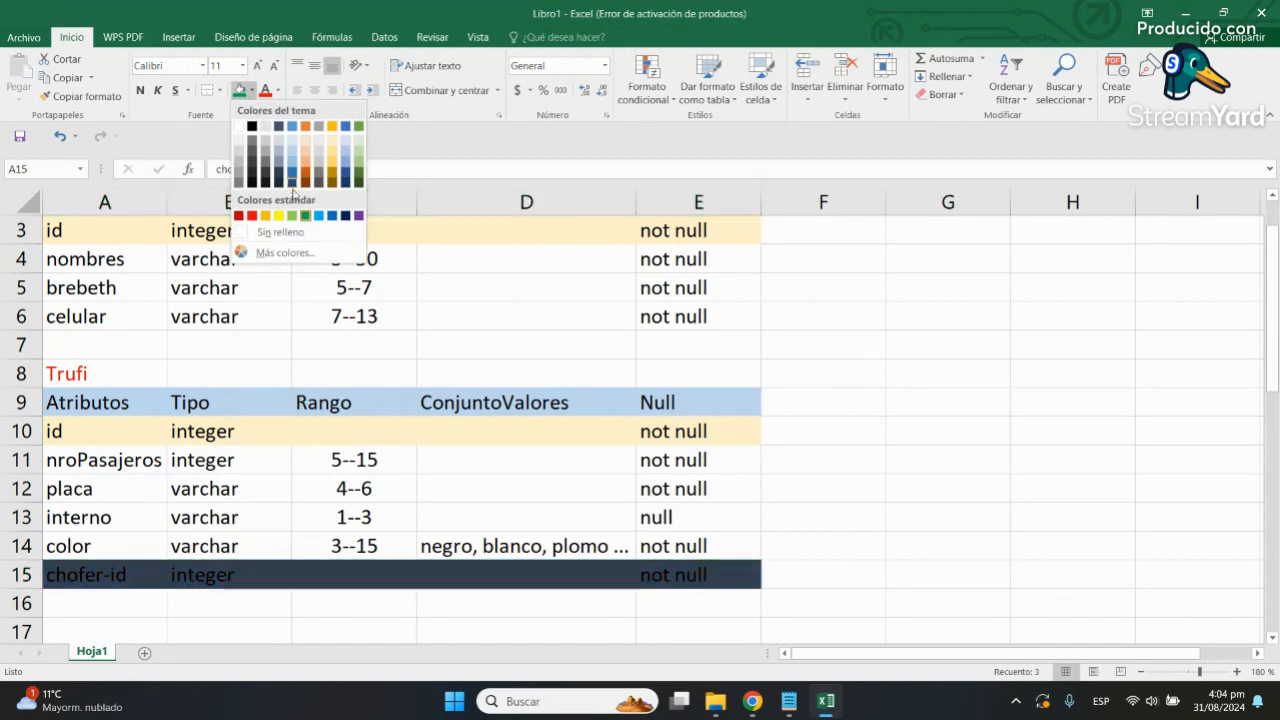
click(292, 216)
click(826, 509)
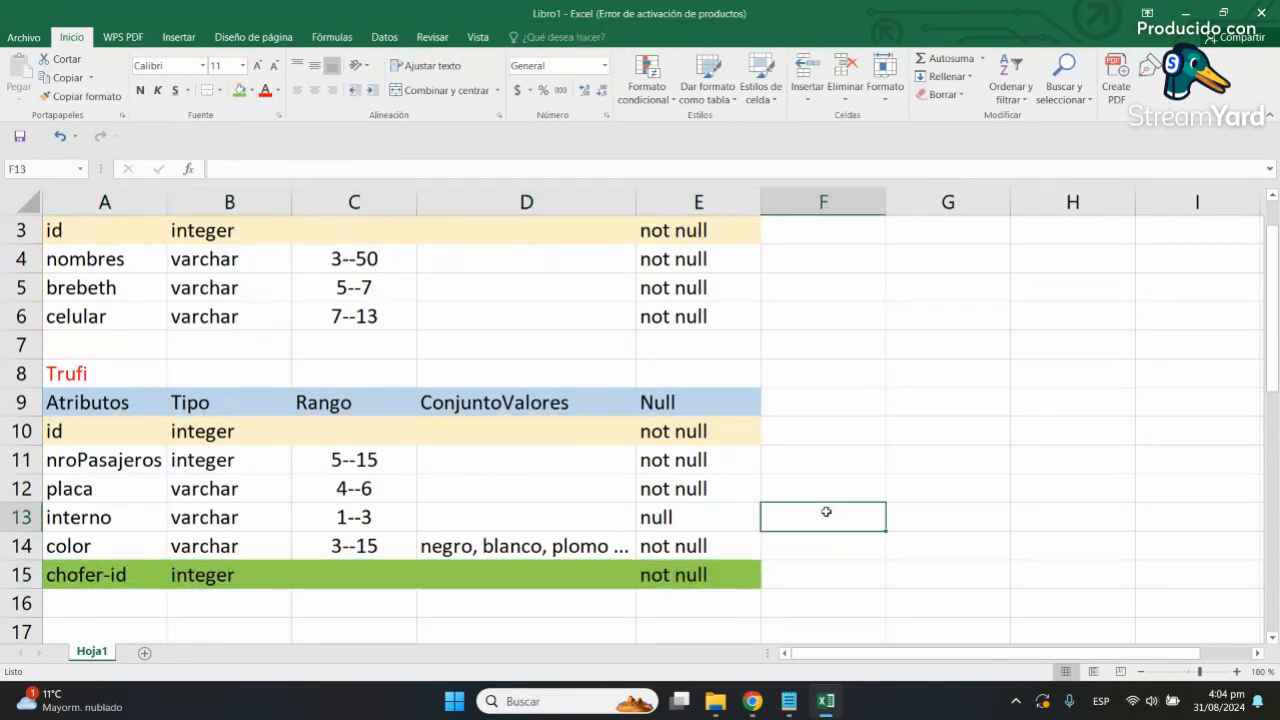
Step: Collapse the ribbon and set the sheet zoom to 200% to show both tables together
click(908, 498)
scroll(908, 497, up, 1)
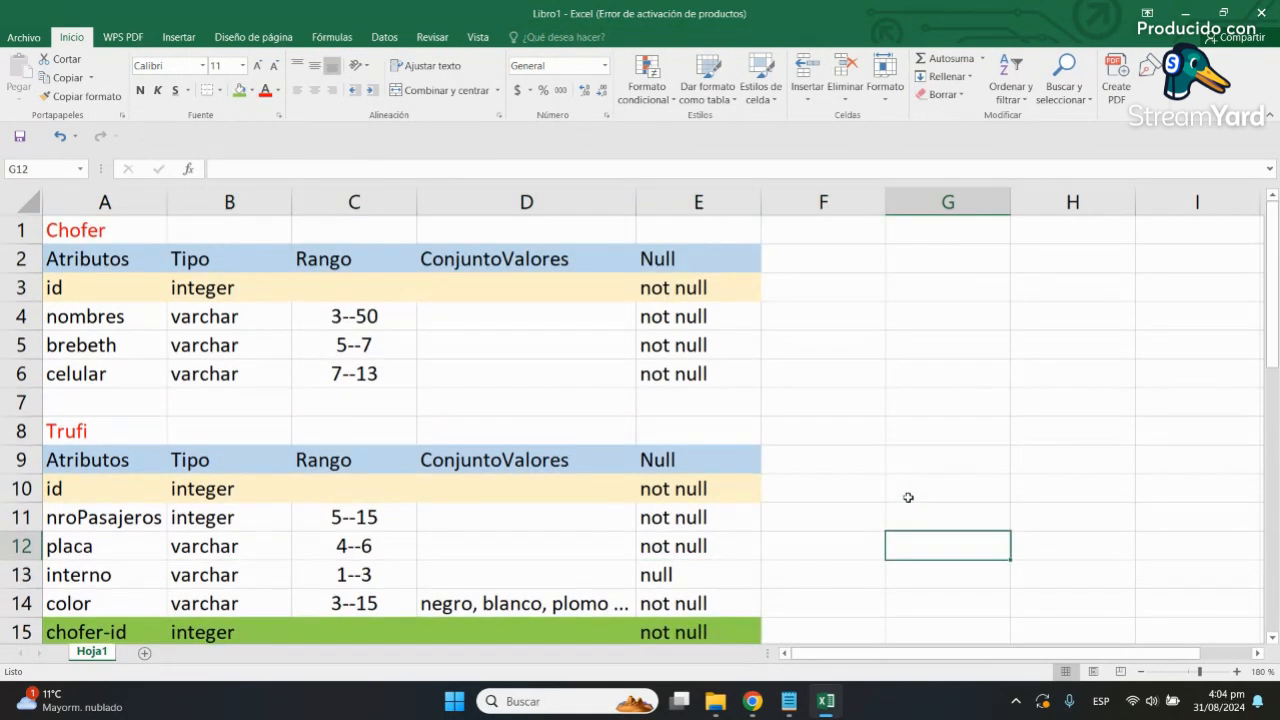
scroll(1212, 340, down, 1)
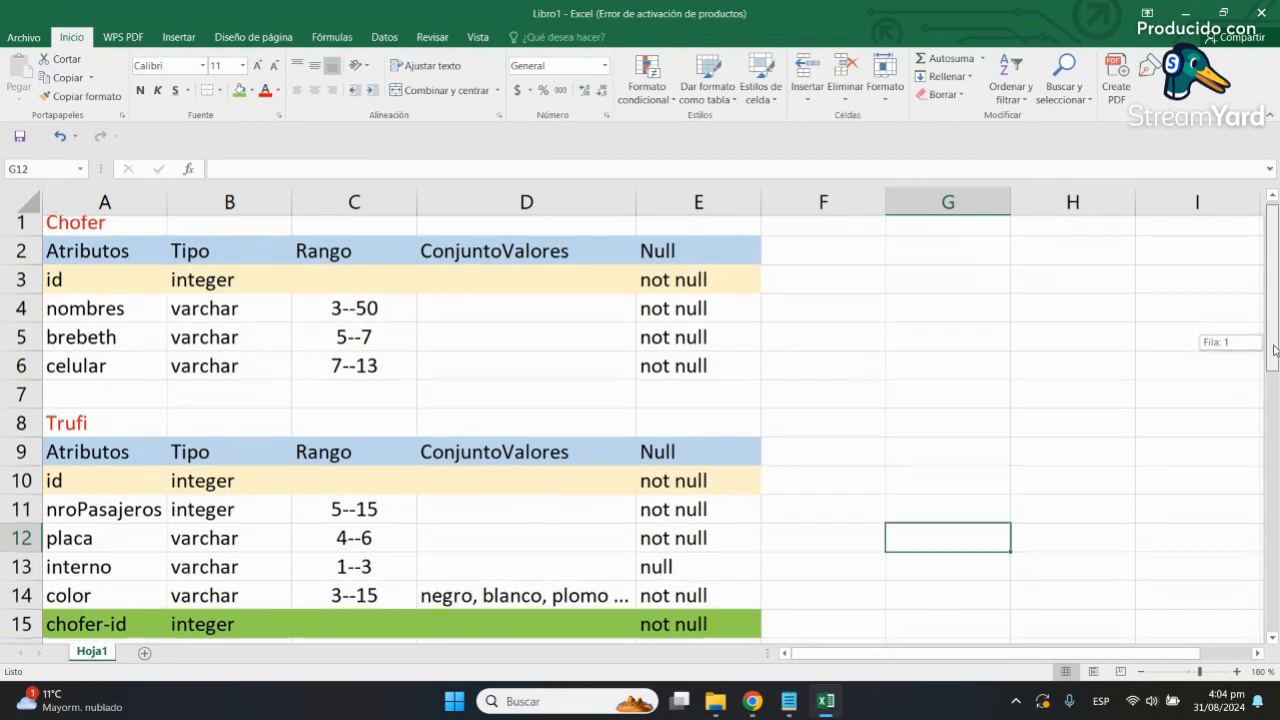
scroll(1209, 320, up, 1)
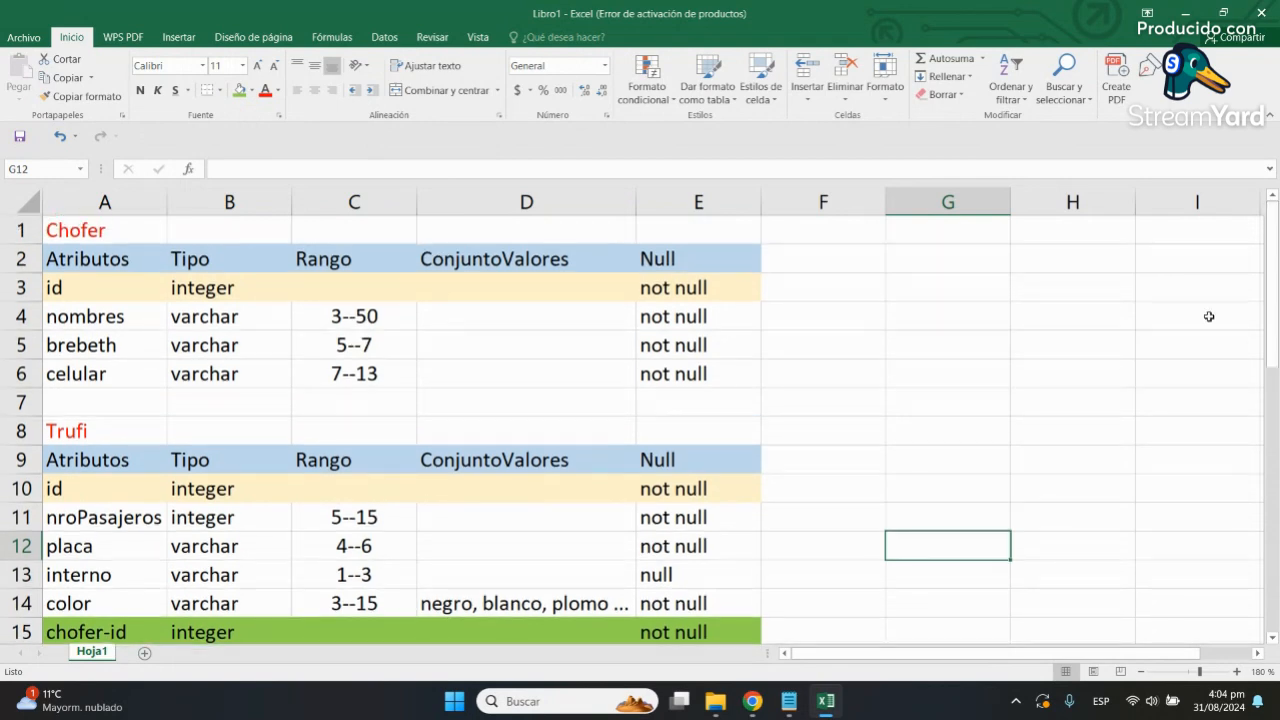
click(1268, 116)
click(1106, 337)
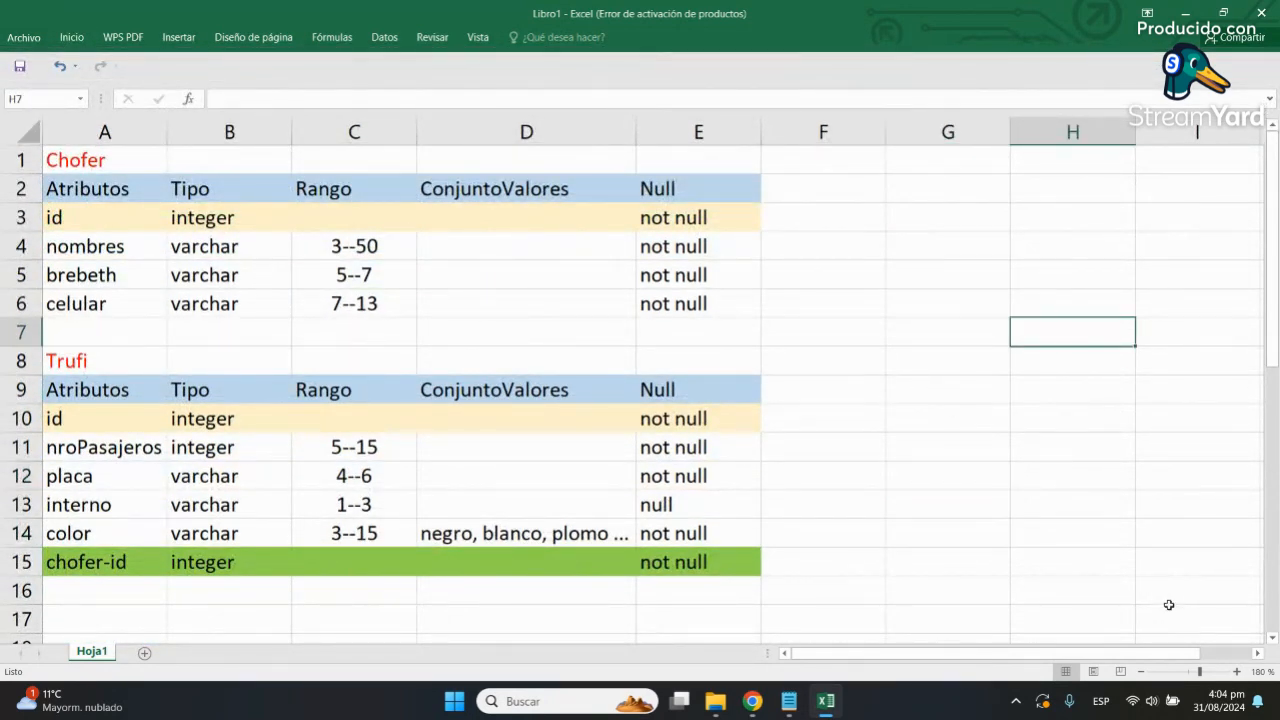
click(1239, 672)
click(1239, 672)
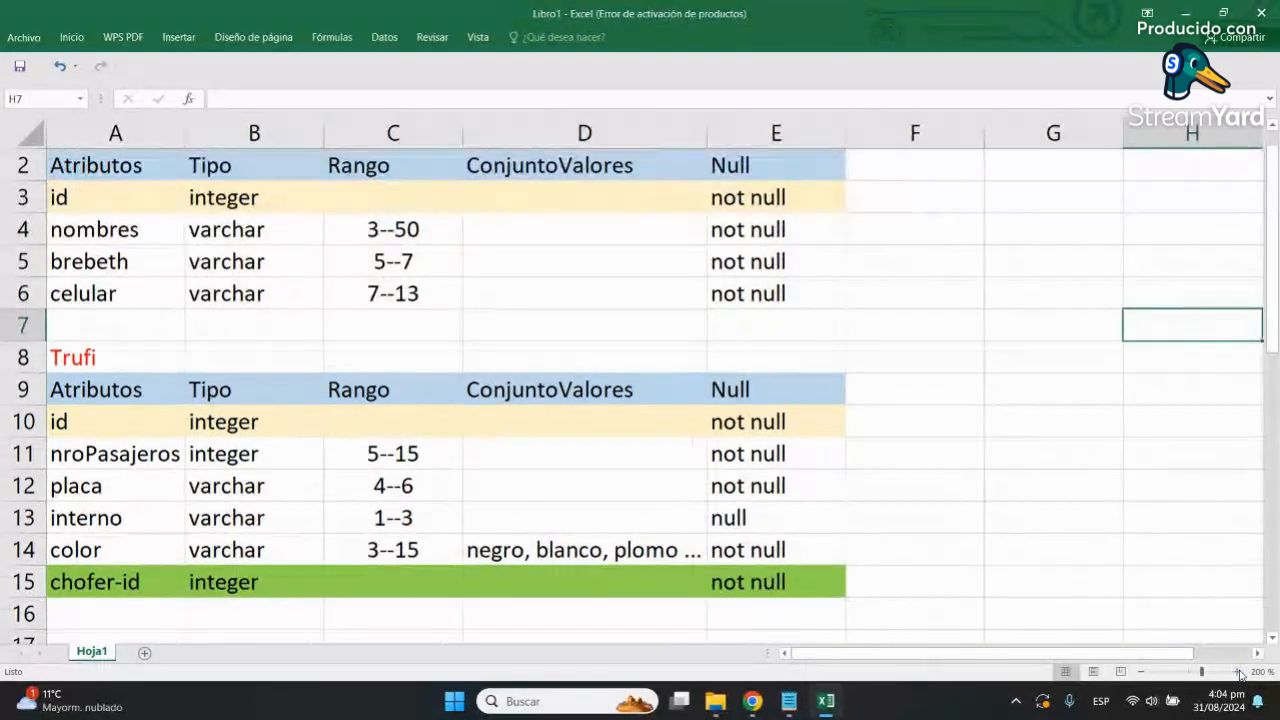
drag(1274, 306, 1276, 300)
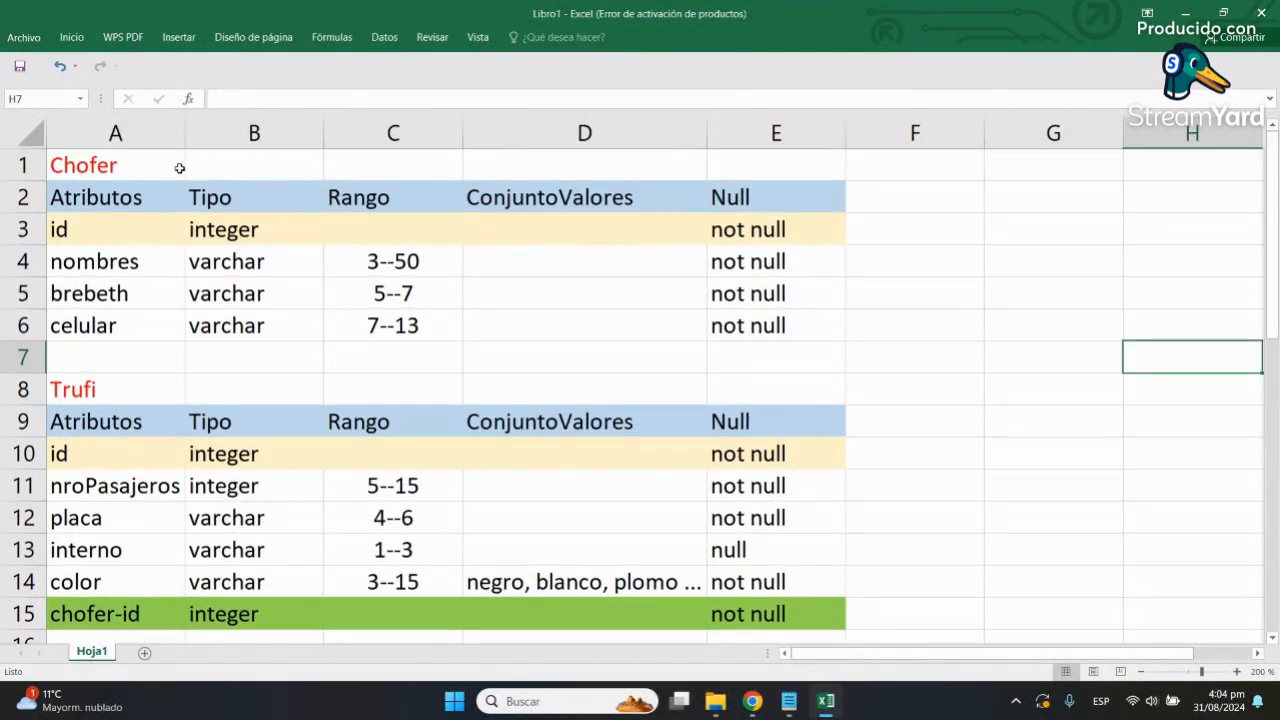
Step: Review the Chofer table column by column: attributes, types, ranges, value sets and null constraints
click(179, 168)
click(354, 270)
drag(100, 262, 134, 322)
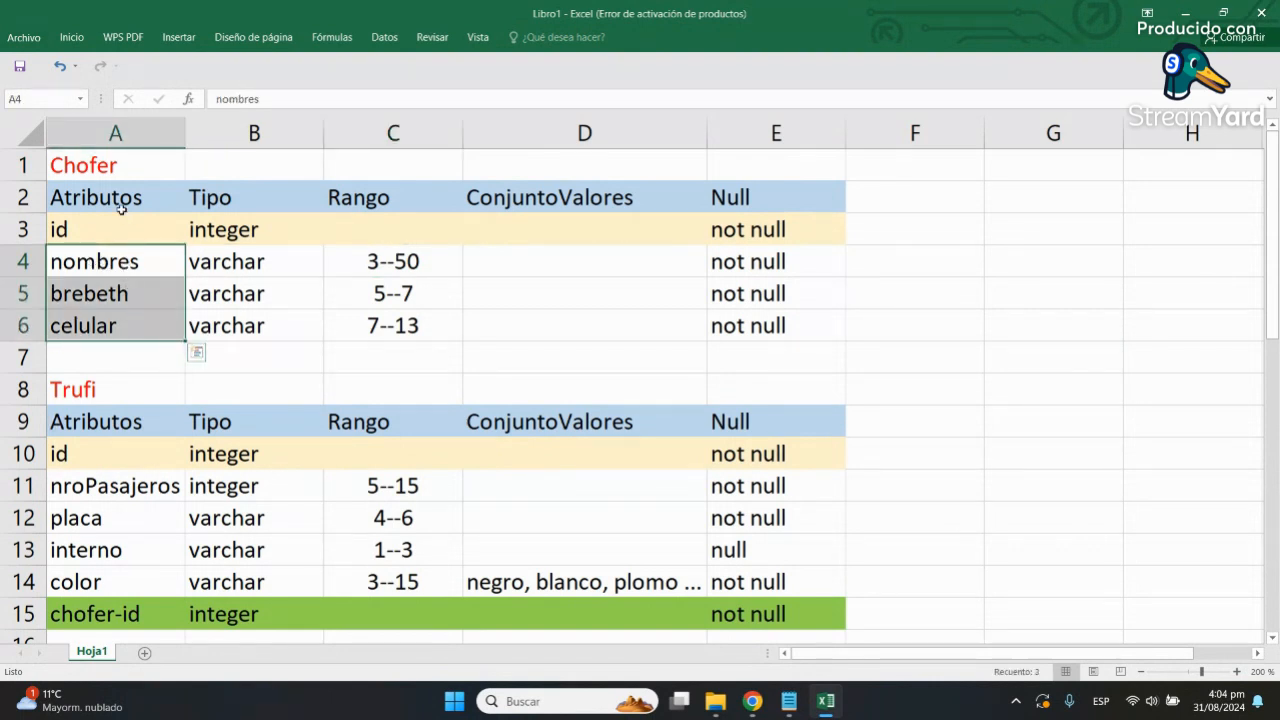
click(286, 261)
drag(290, 234, 278, 324)
click(349, 293)
drag(394, 234, 413, 328)
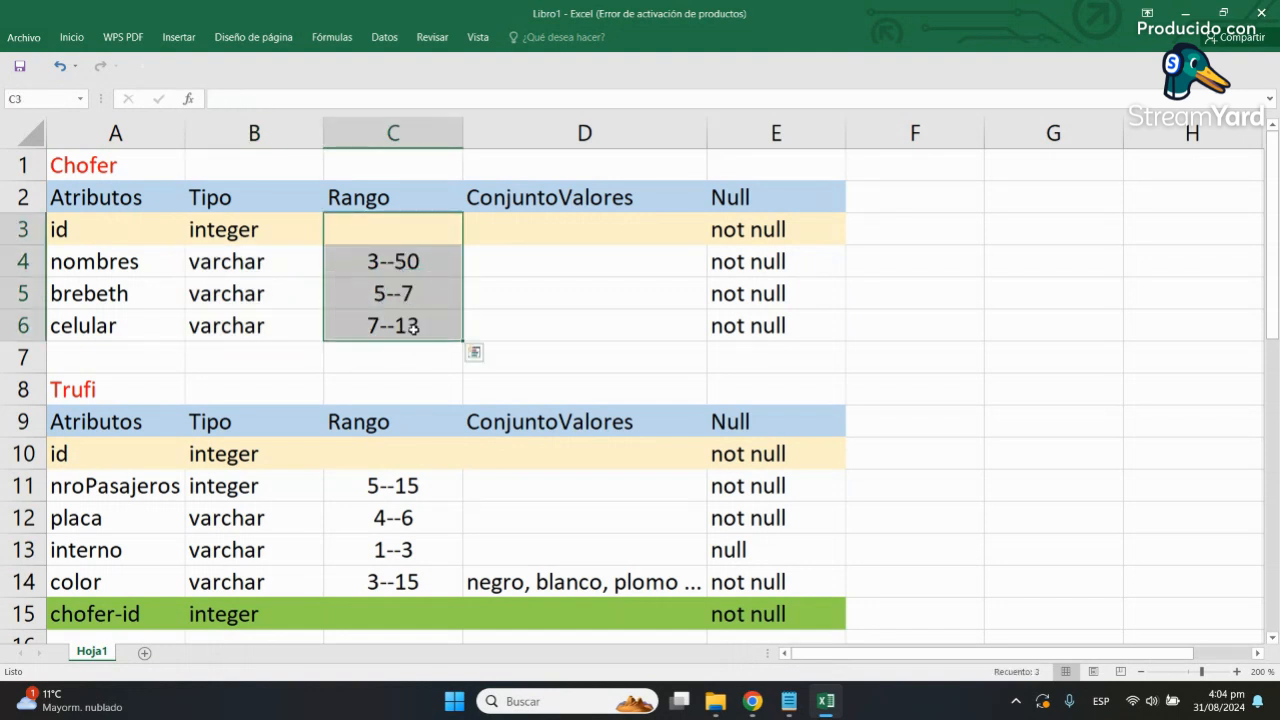
click(535, 324)
drag(586, 234, 594, 320)
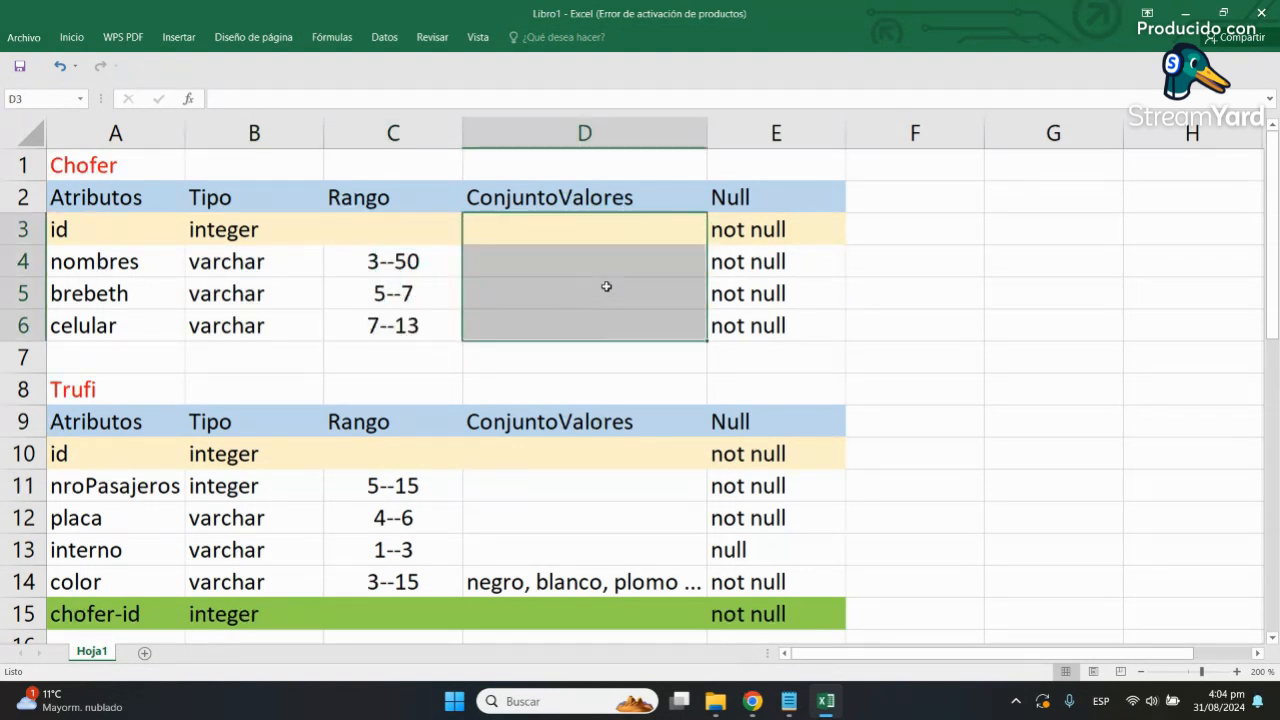
click(863, 324)
drag(792, 230, 806, 322)
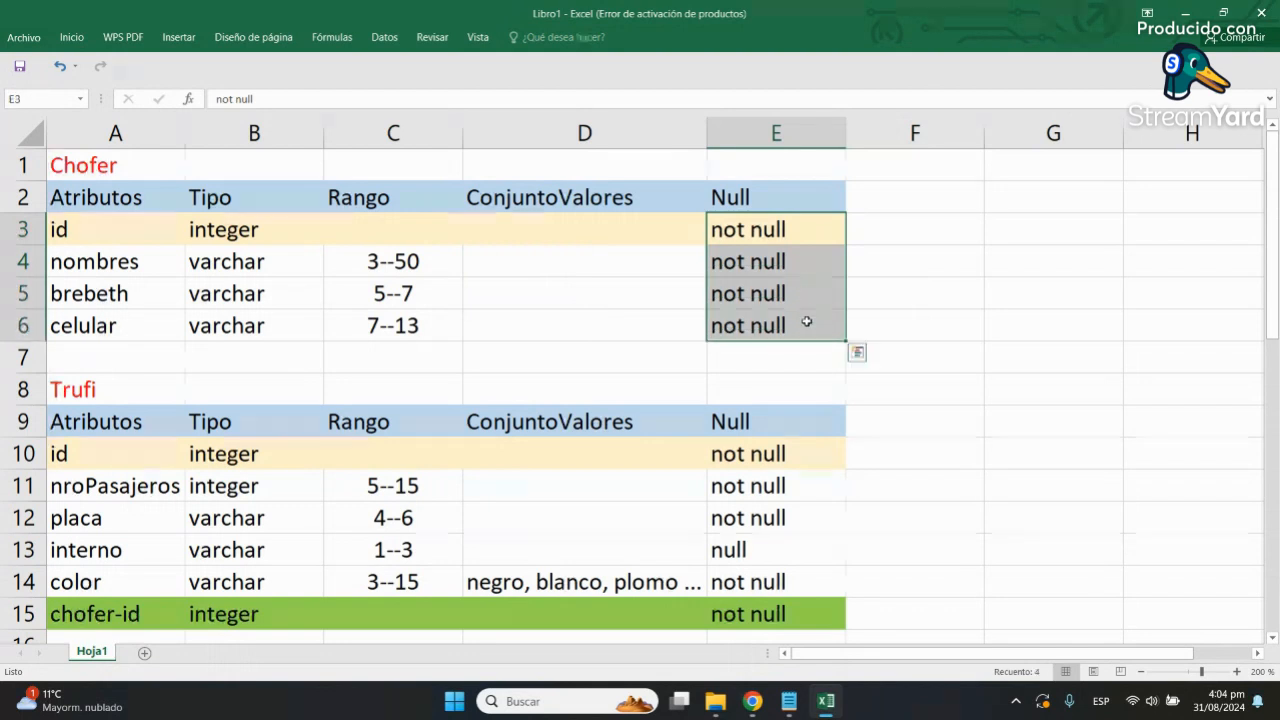
click(774, 254)
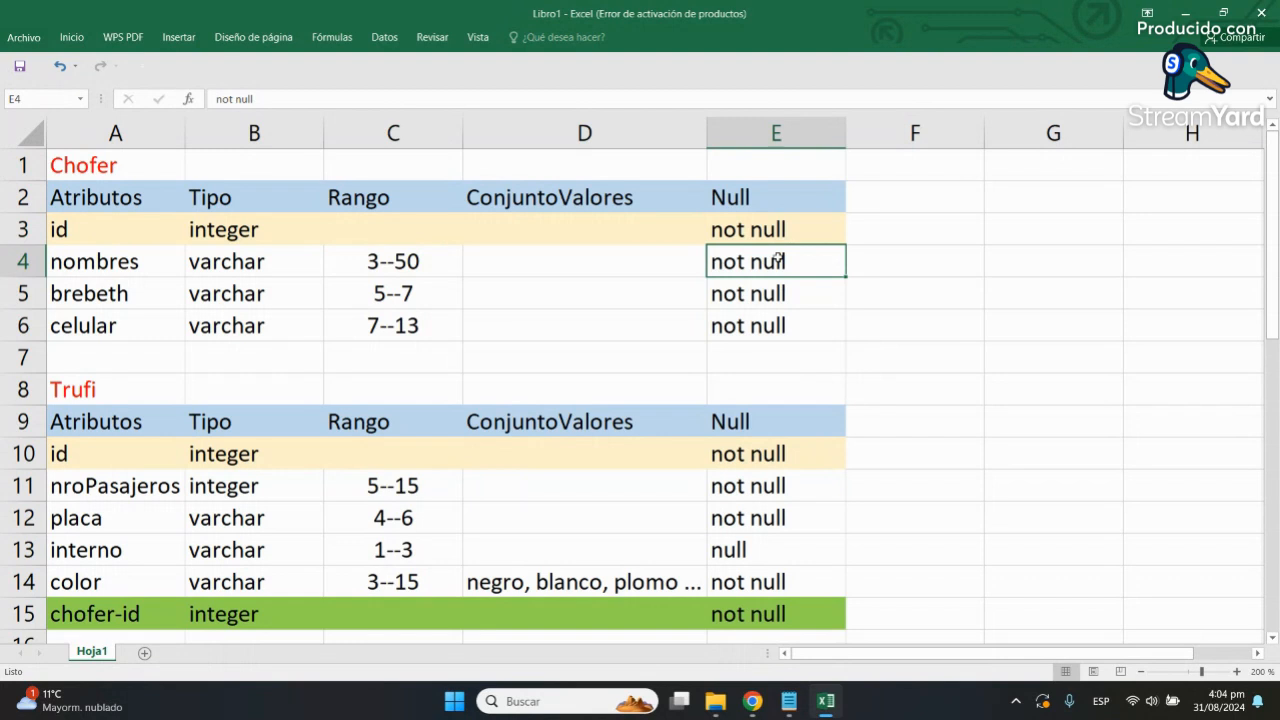
click(798, 324)
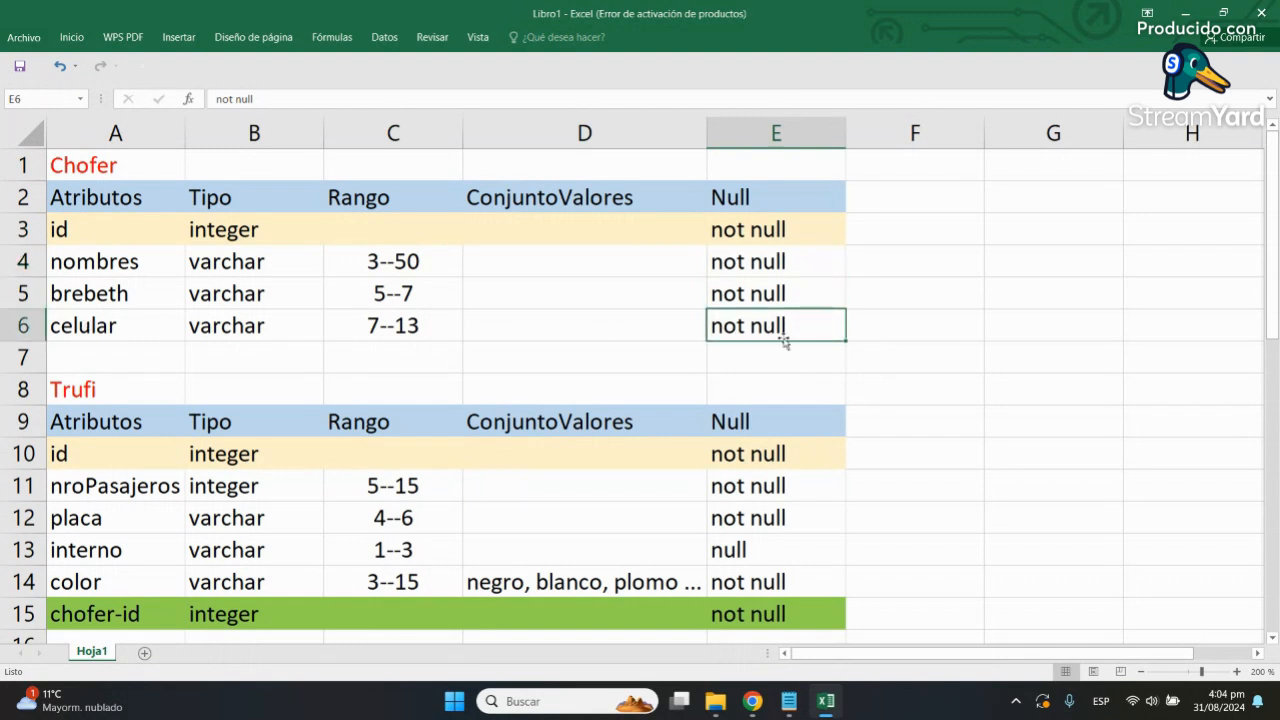
click(681, 343)
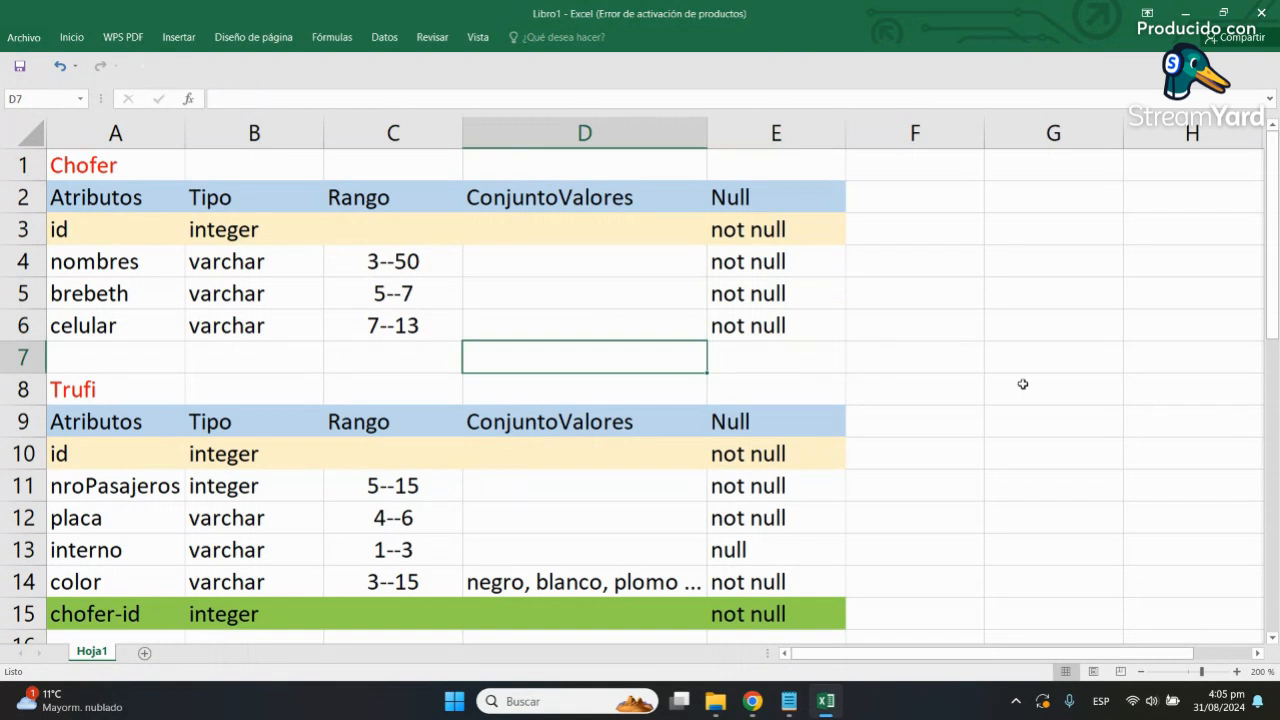
Step: Examine the highlighted id key rows of the Trufi and Chofer tables, including the whole Trufi id row A10:E10
drag(88, 453, 730, 458)
mouse_move(400, 517)
mouse_down()
mouse_move(449, 531)
mouse_move(405, 514)
mouse_up()
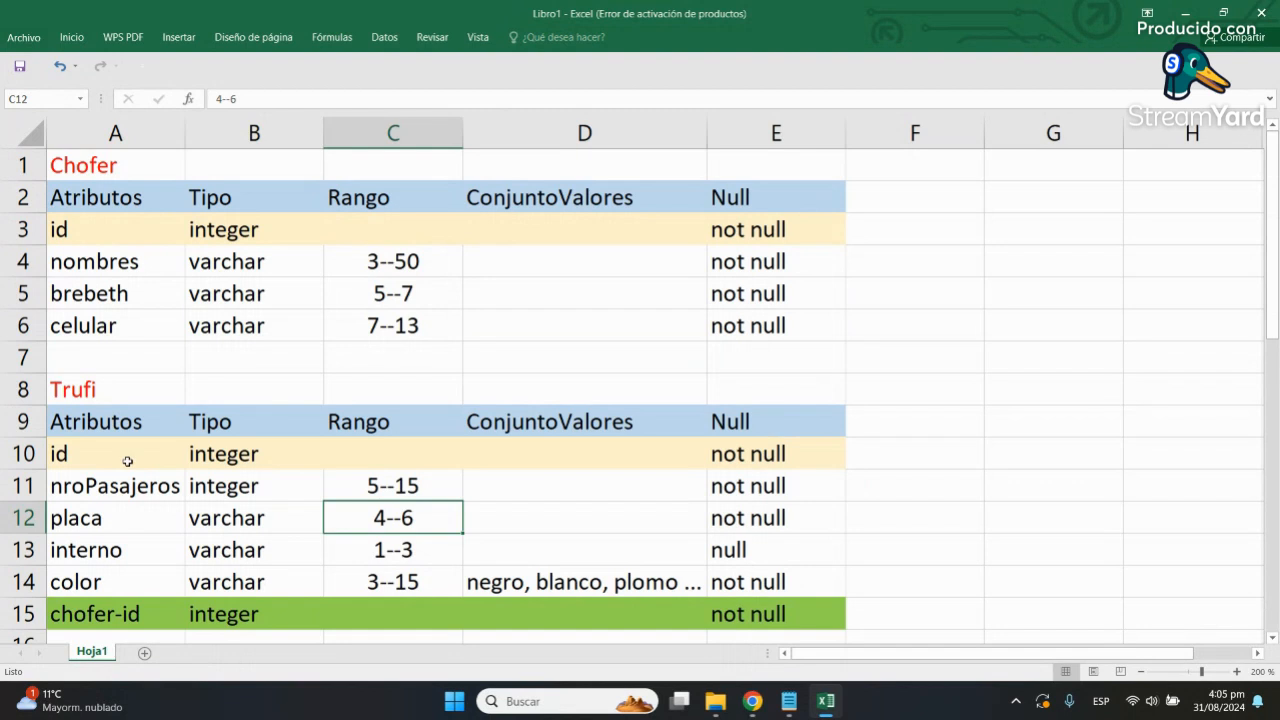
click(90, 231)
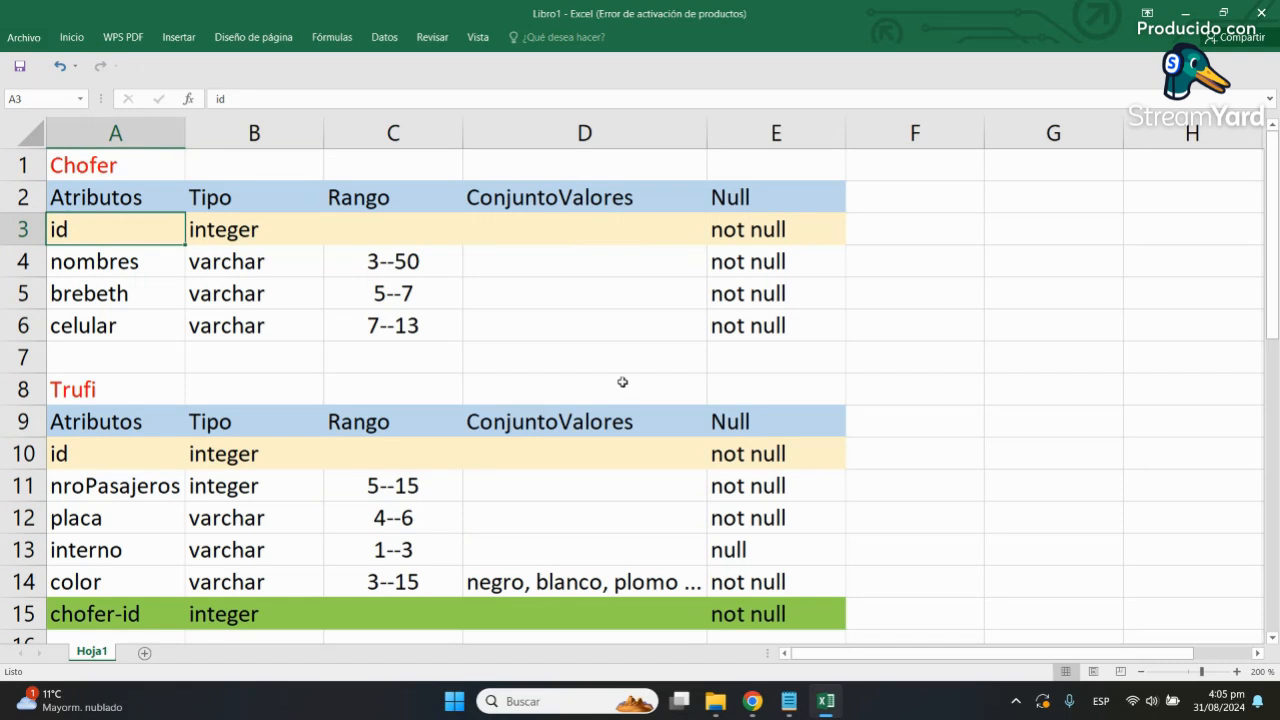
click(321, 458)
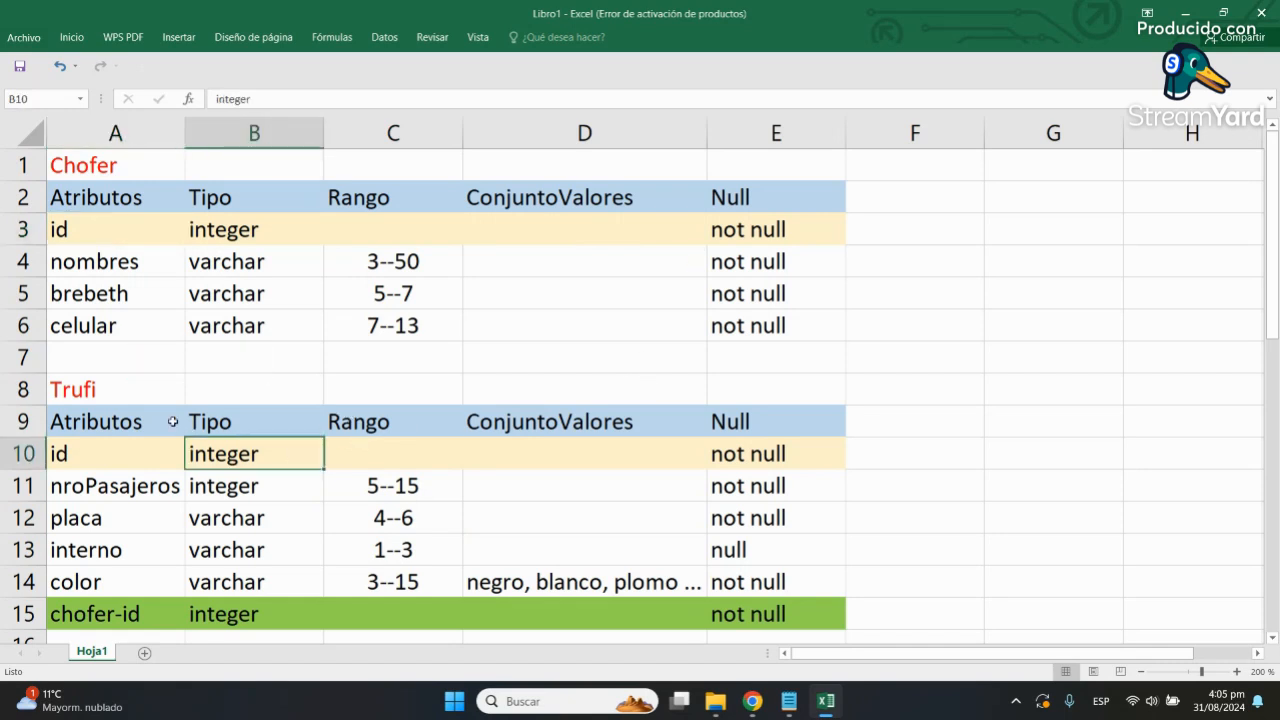
click(117, 400)
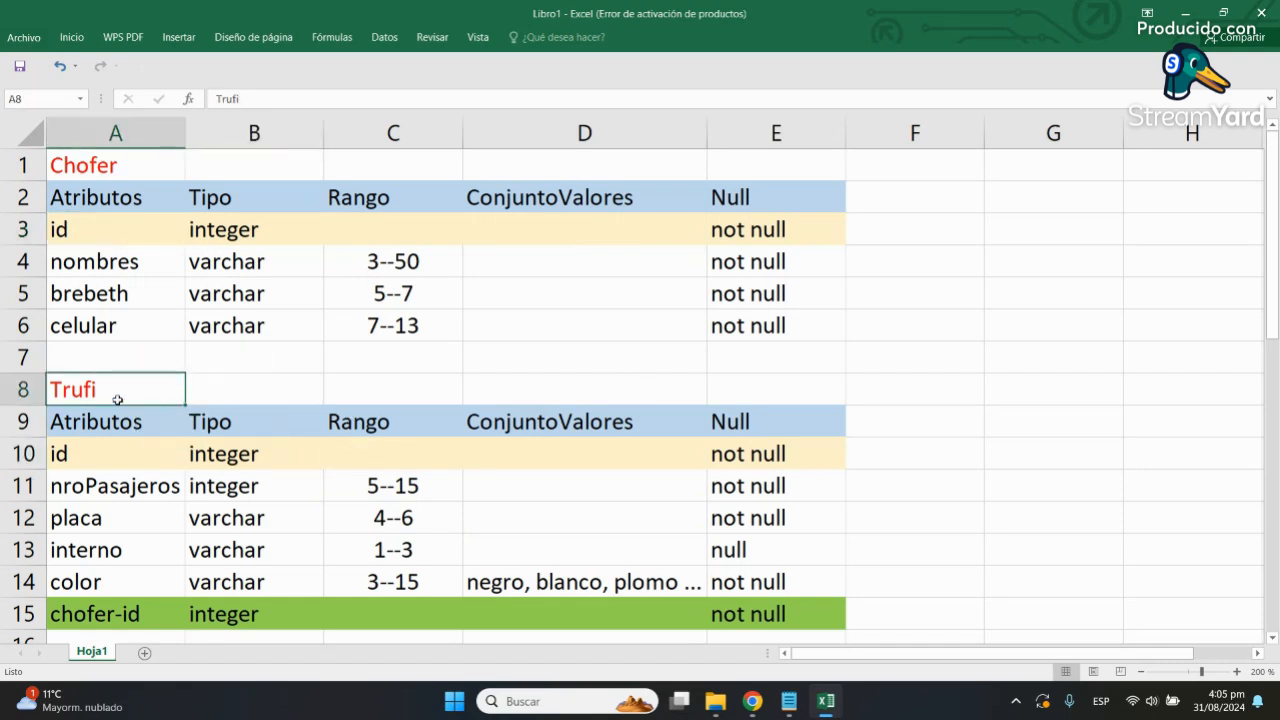
click(130, 458)
drag(152, 455, 790, 460)
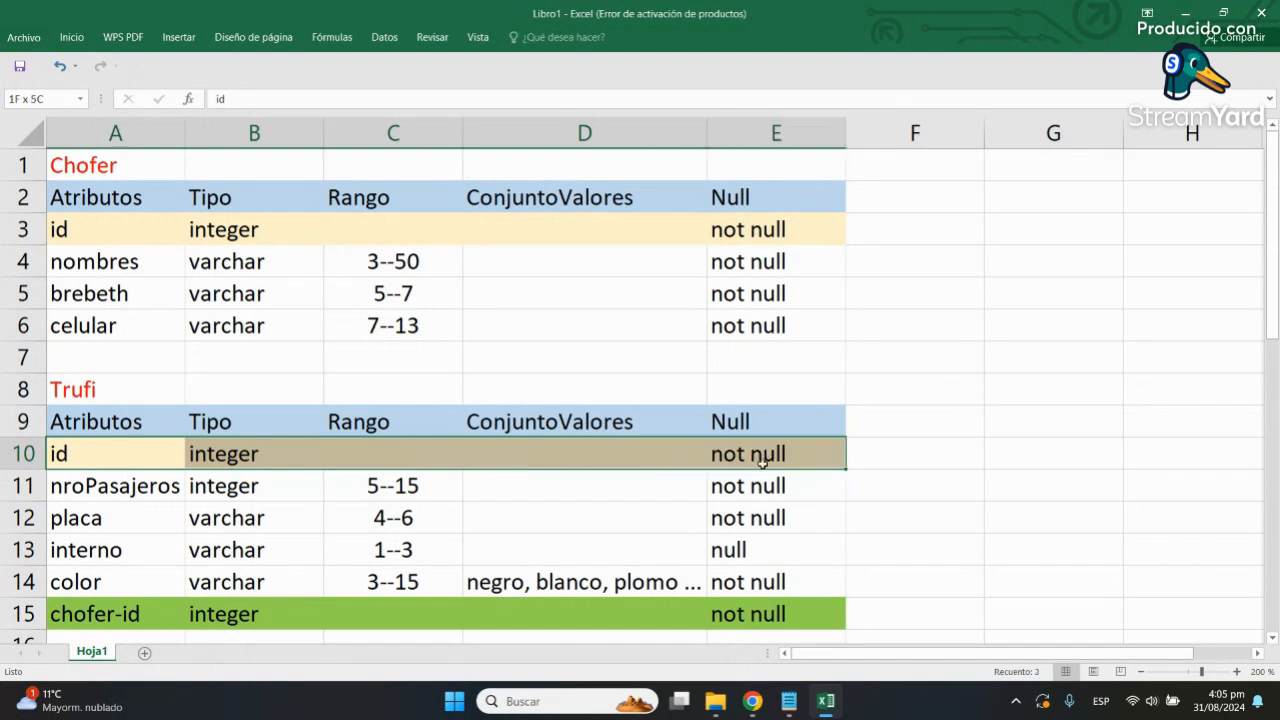
Step: Review the Trufi table's nroPasajeros row across type, range and value set, and the null constraints in E11:E14
click(280, 480)
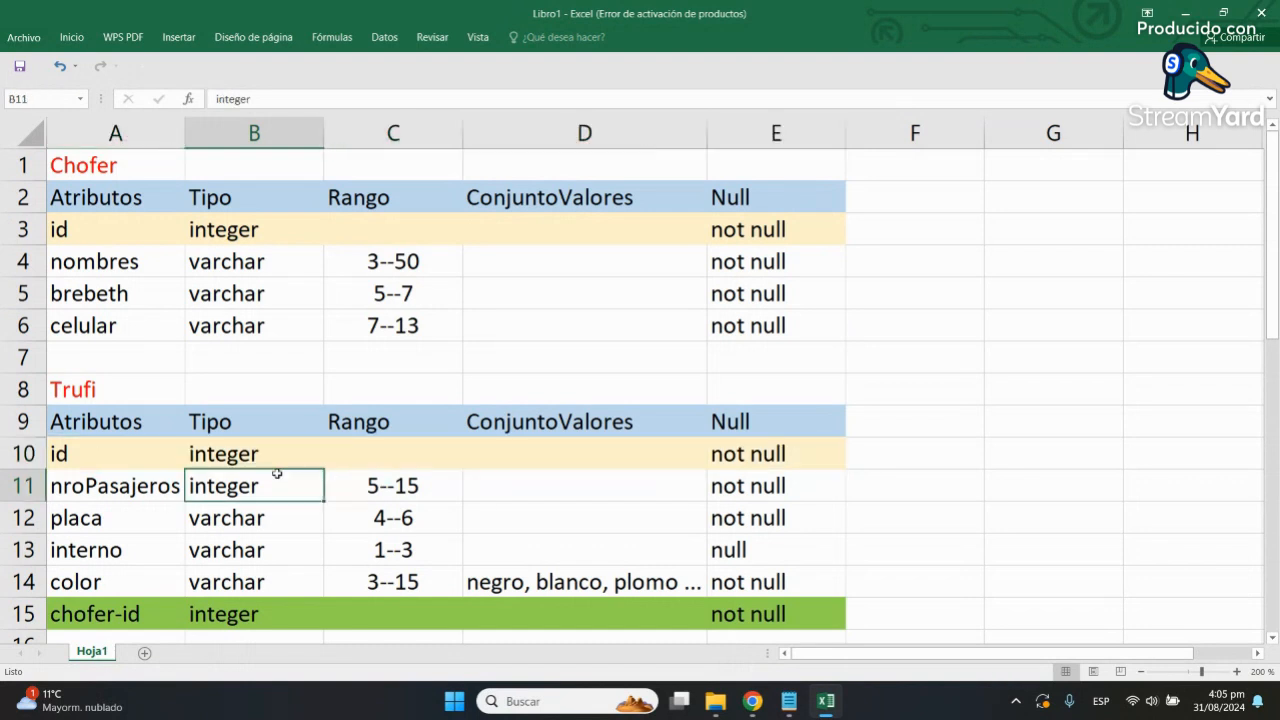
click(150, 458)
click(145, 492)
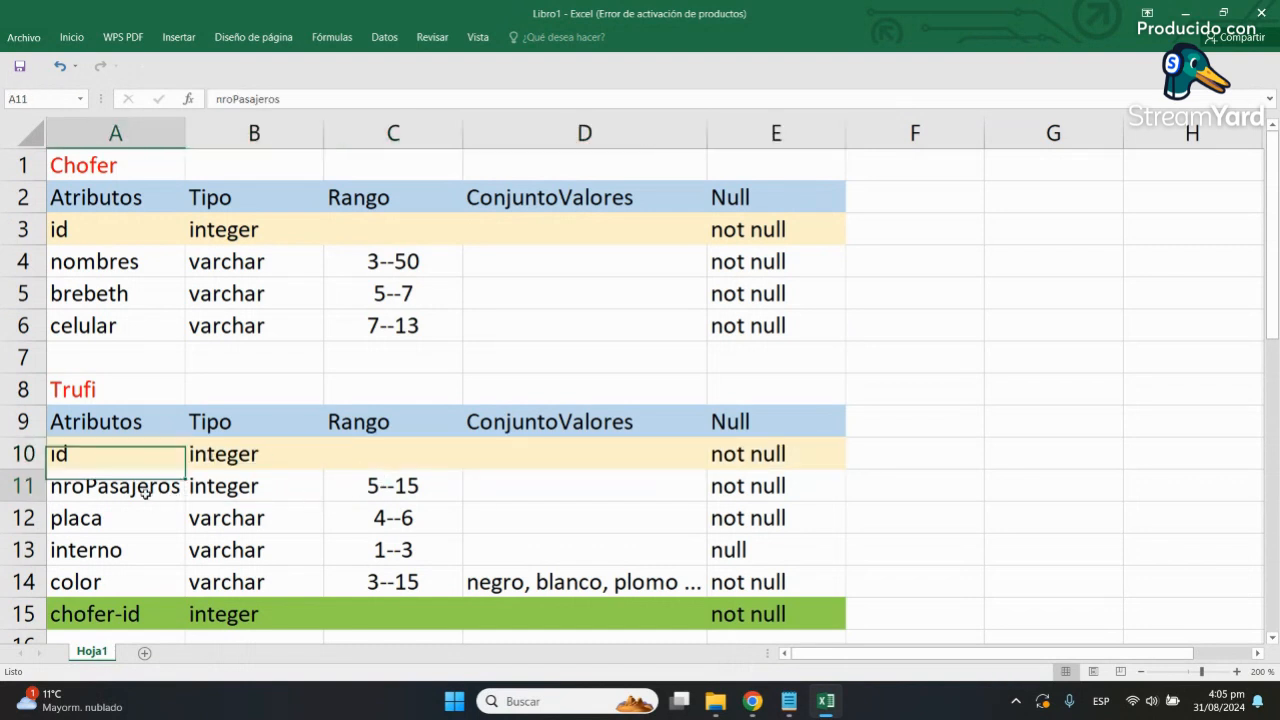
click(265, 487)
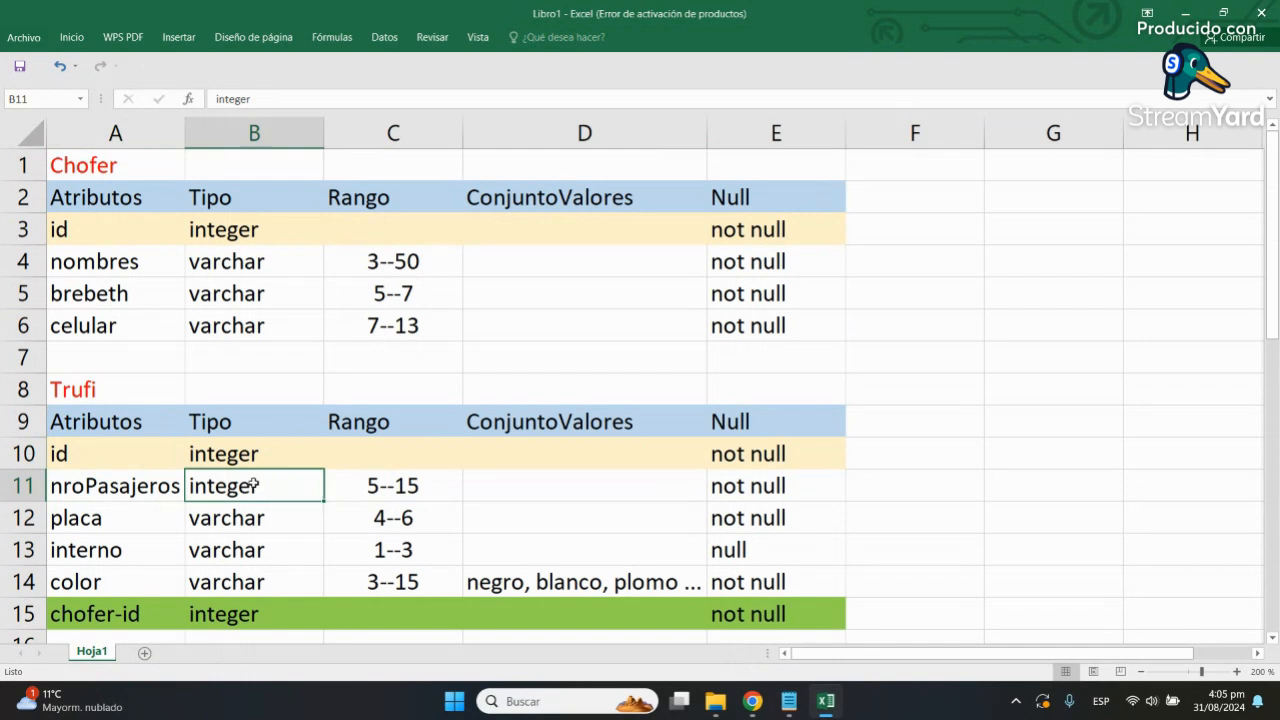
click(408, 490)
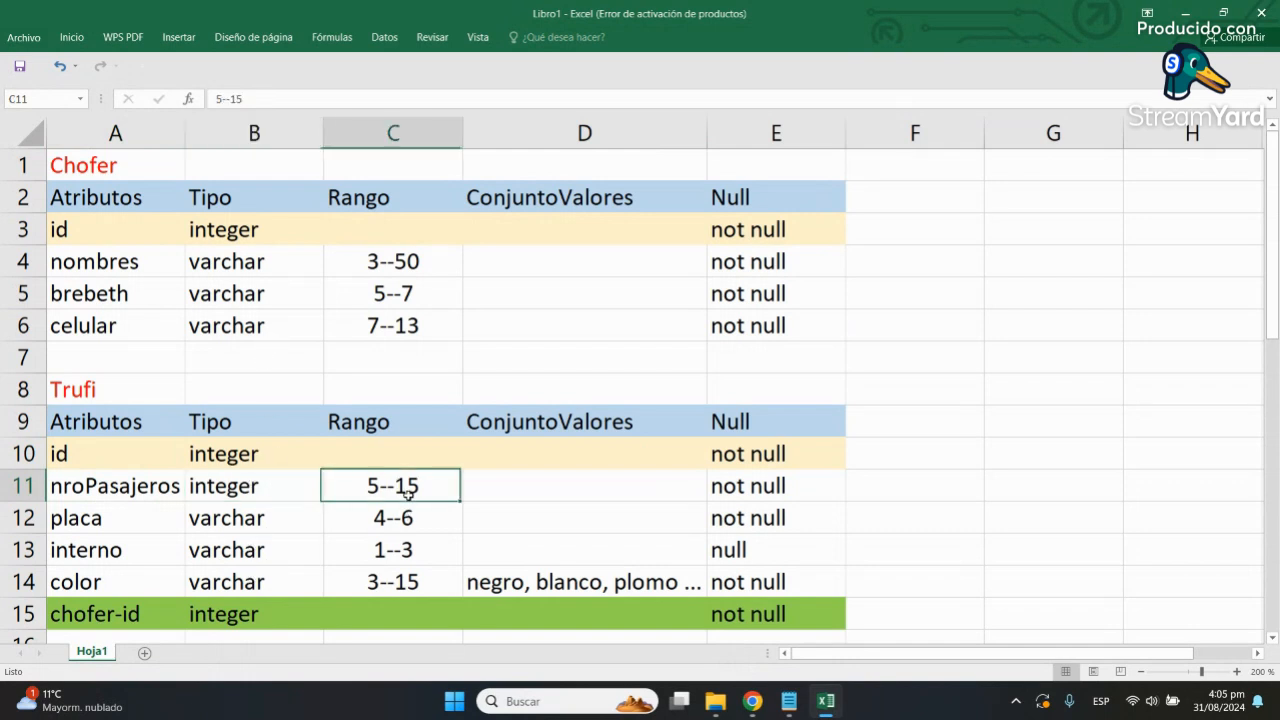
click(600, 492)
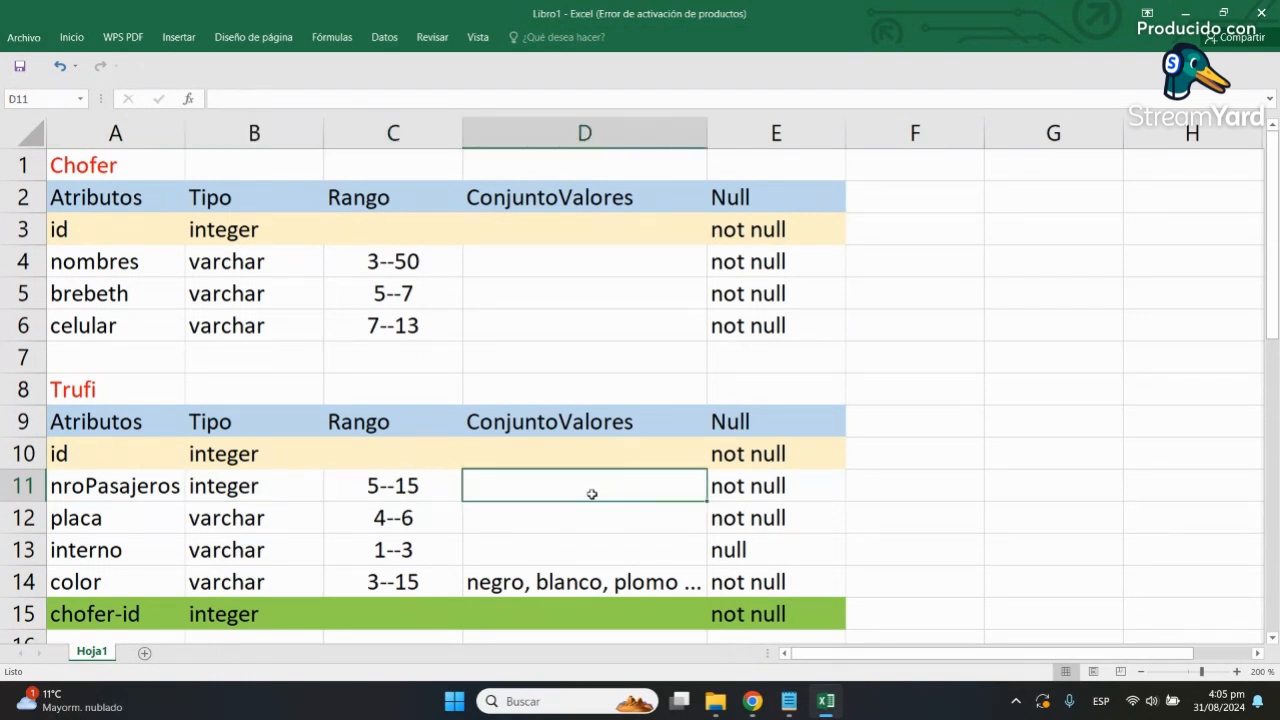
drag(778, 489, 783, 577)
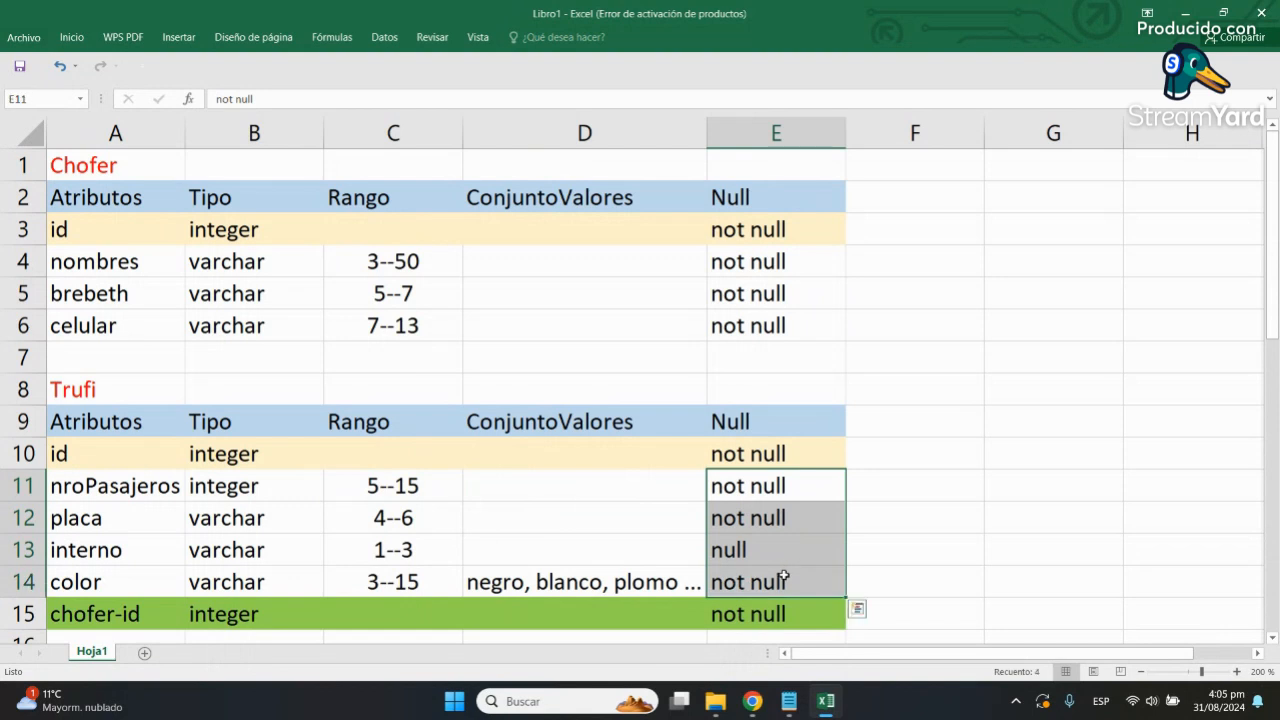
click(983, 508)
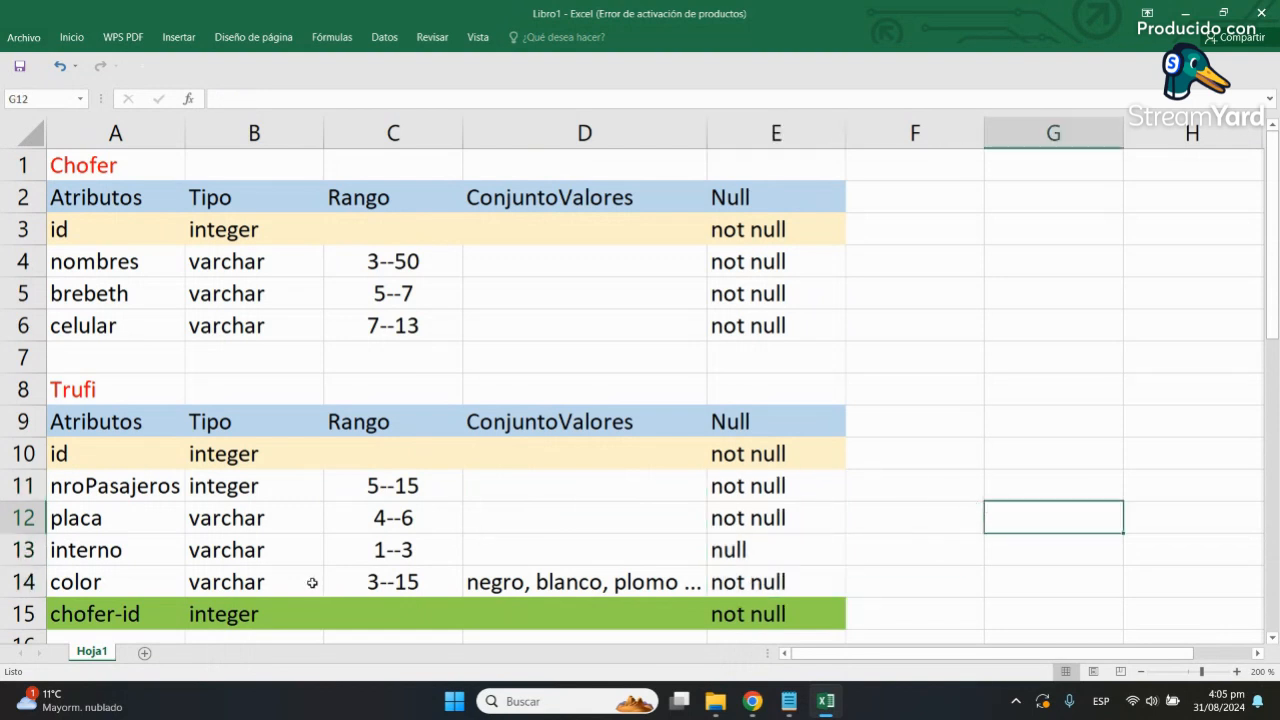
Step: Examine the Trufi table's green chofer-id row, A15:E15, checking its attribute name and type
drag(137, 613, 781, 628)
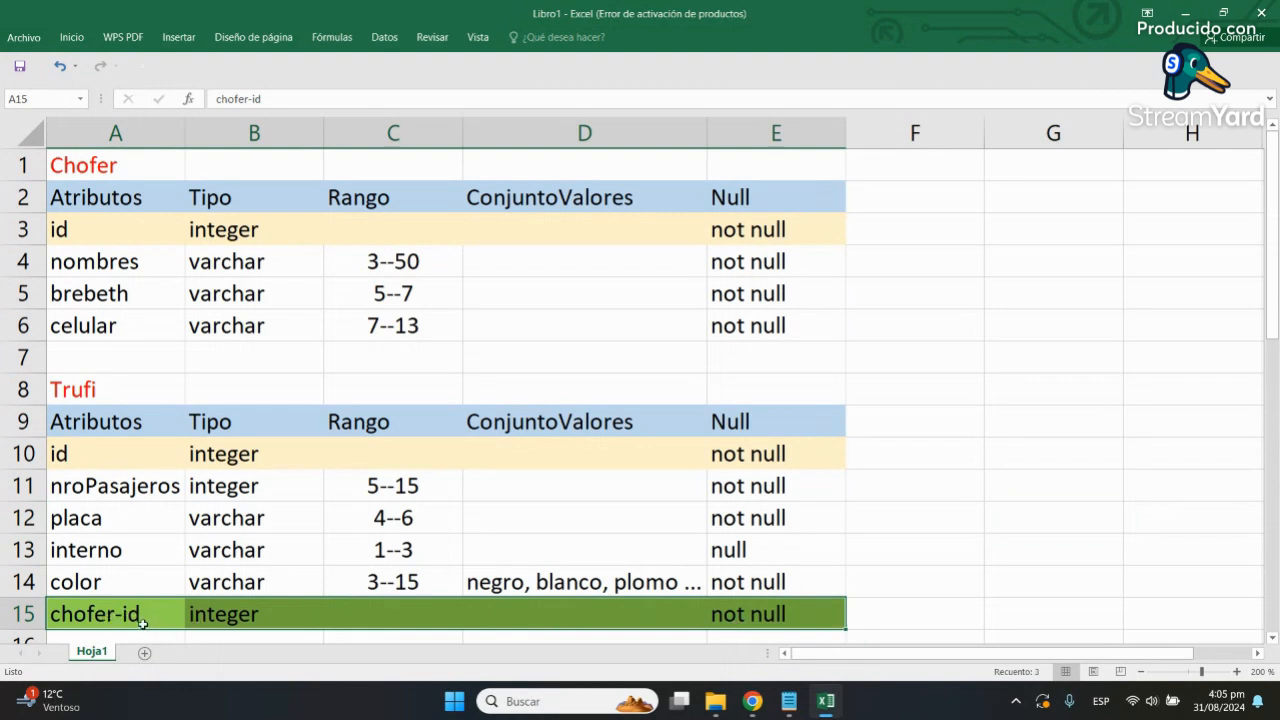
click(229, 614)
click(152, 614)
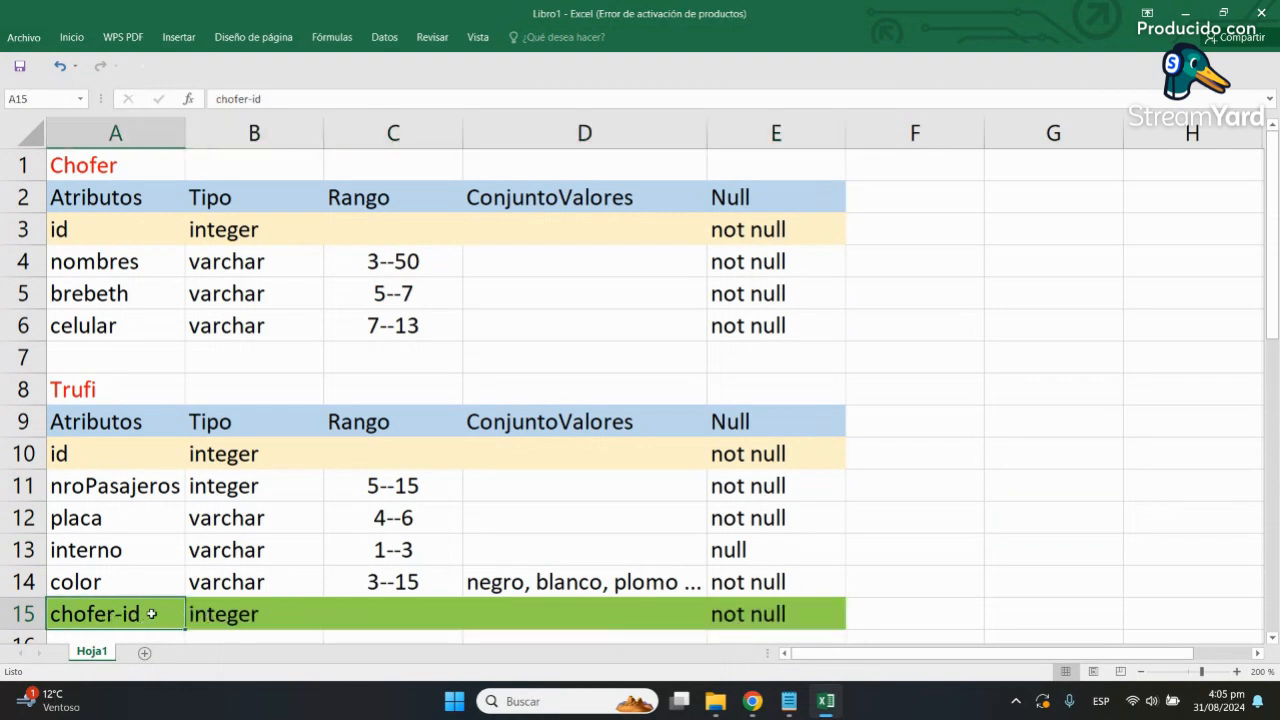
click(271, 615)
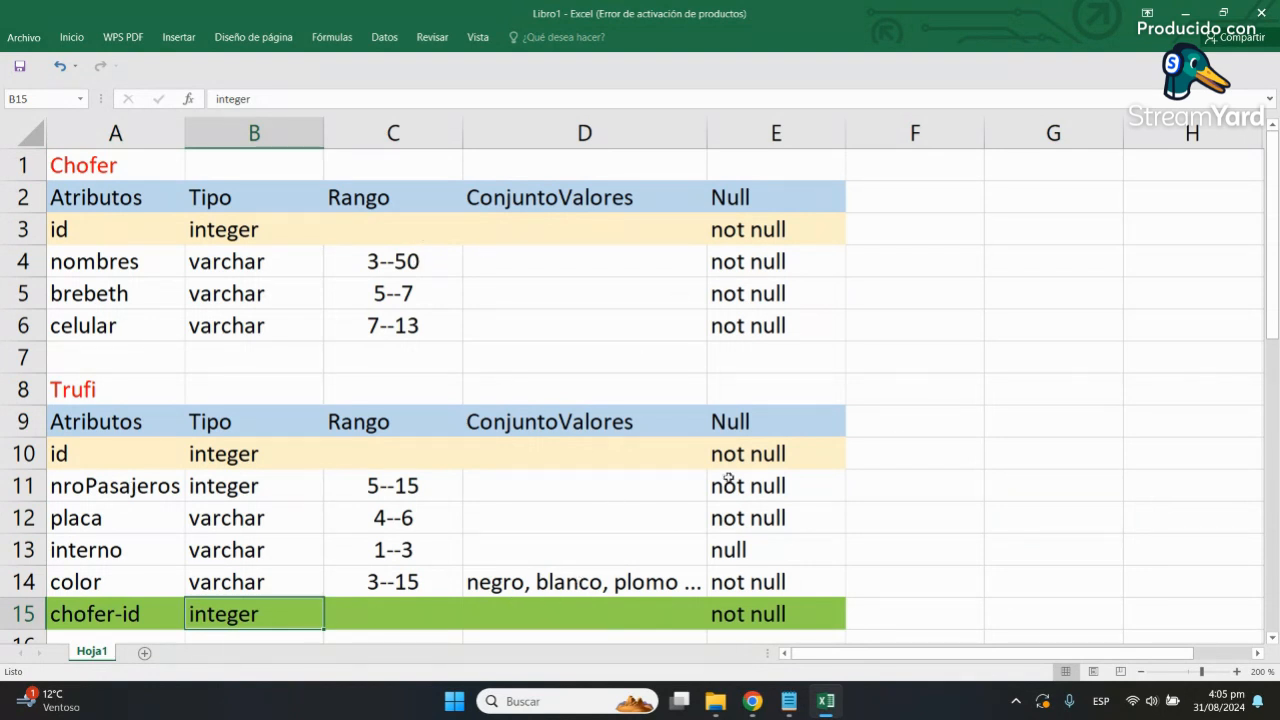
Step: Enter the cardinality 1..* in cell F8, beside the Trufi table
click(932, 206)
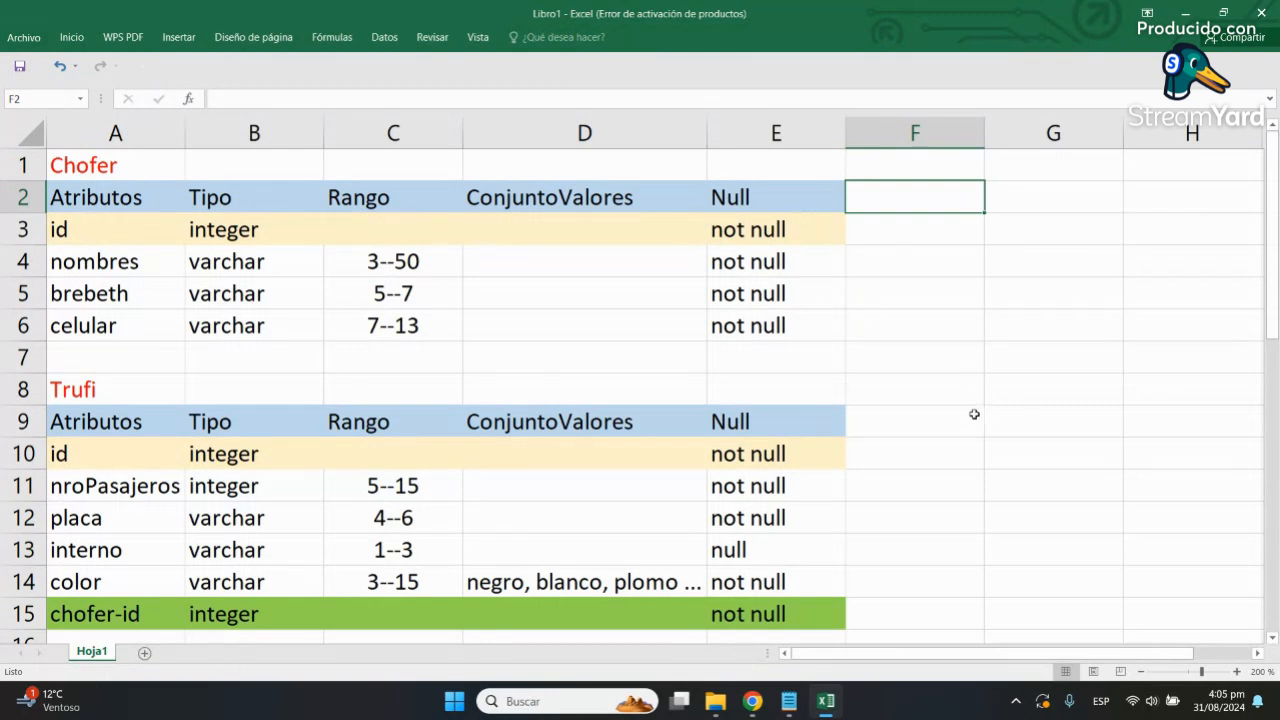
click(929, 404)
text(1..)
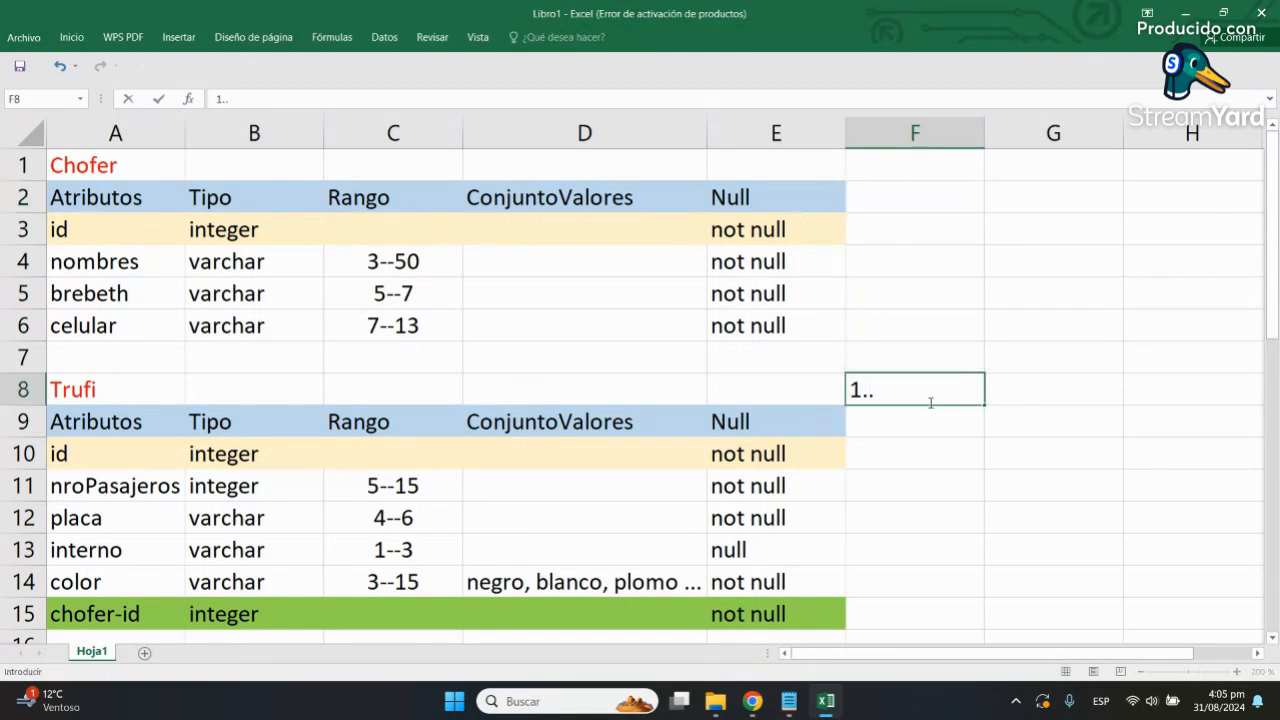
key(Up)
Step: Enter the cardinality 1 in cell F2, beside the Chofer table
key(Up)
key(Up)
key(Up)
key(Up)
key(Up)
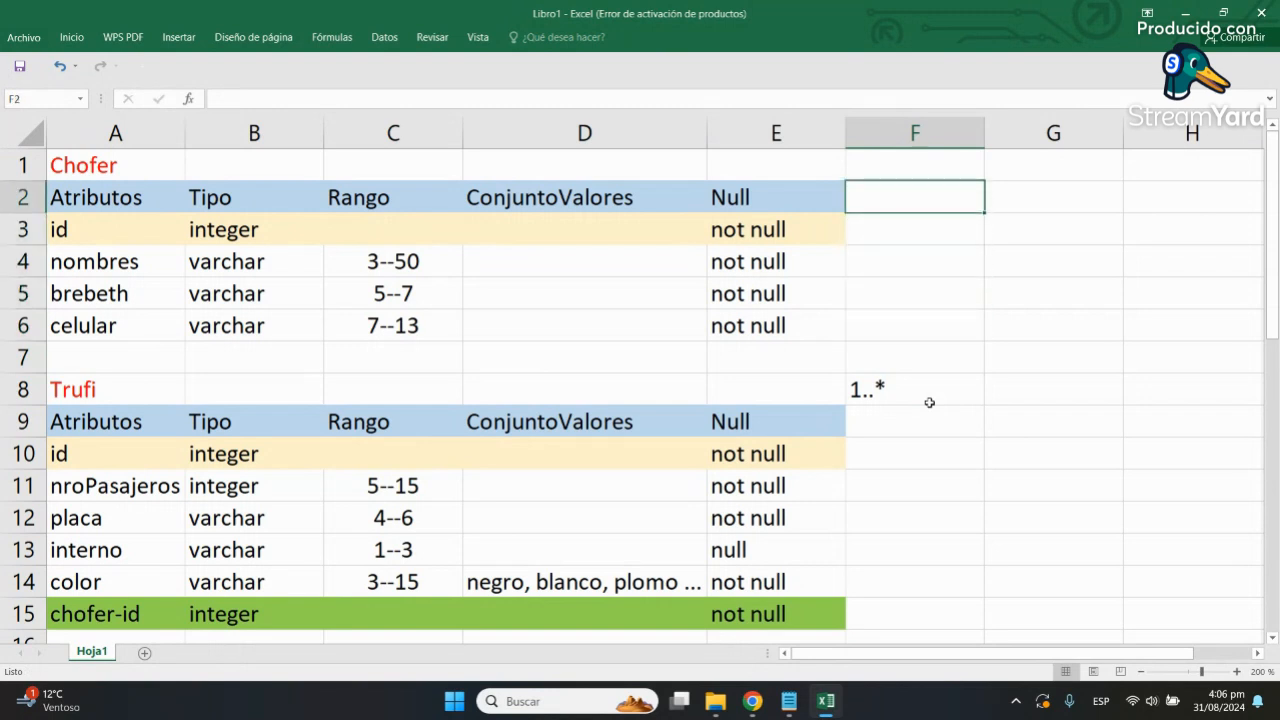
key(Down)
key(Down)
key(Down)
key(Down)
key(Down)
key(Down)
key(Up)
key(Up)
key(Up)
key(Up)
key(Up)
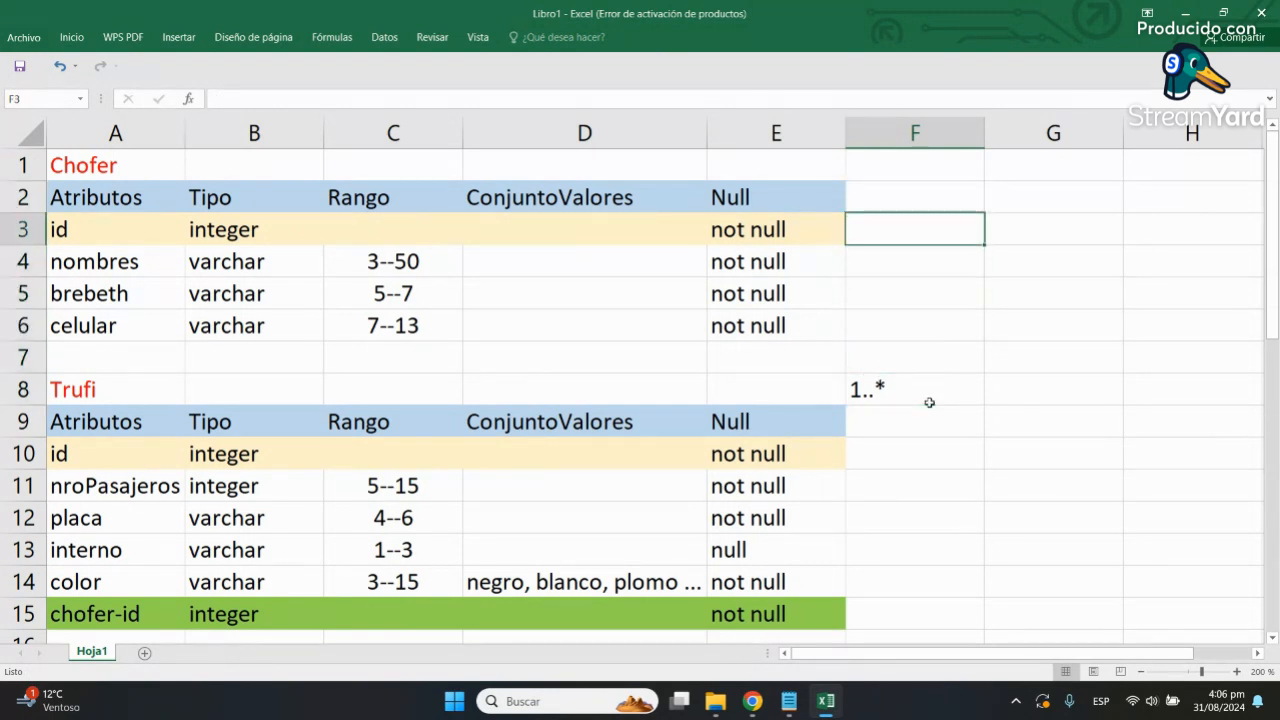
key(Up)
text(1)
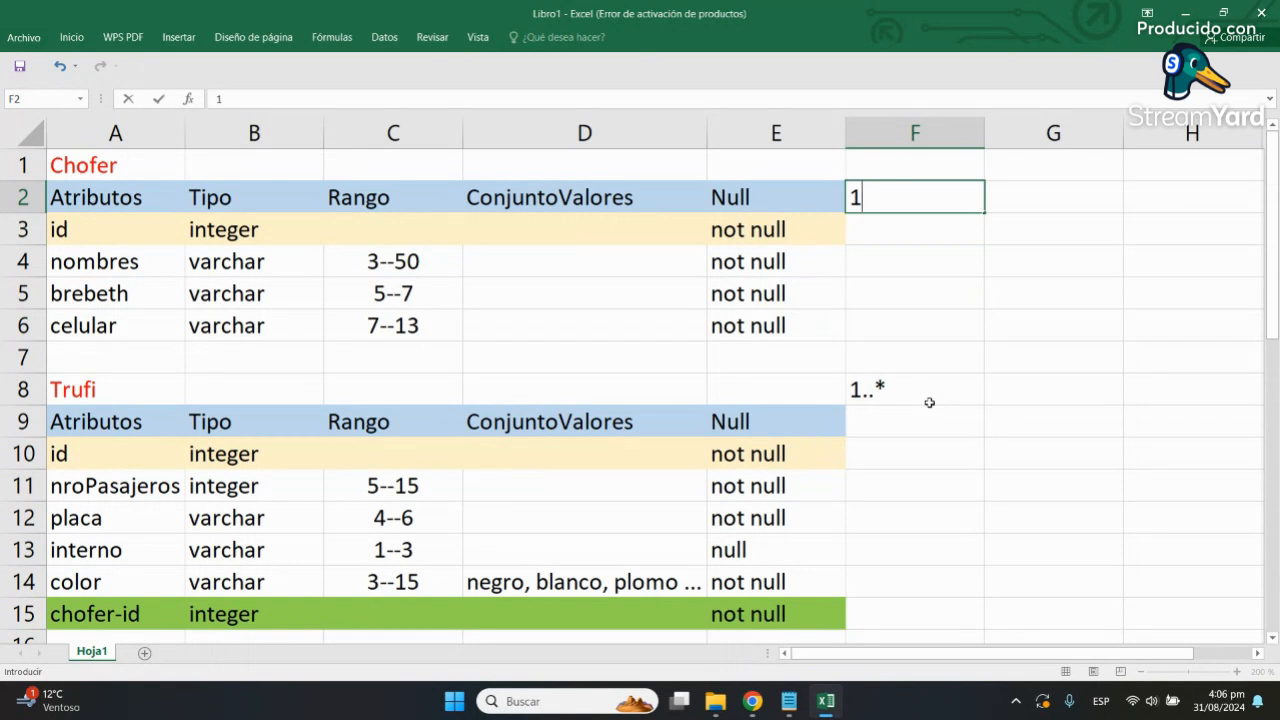
key(Return)
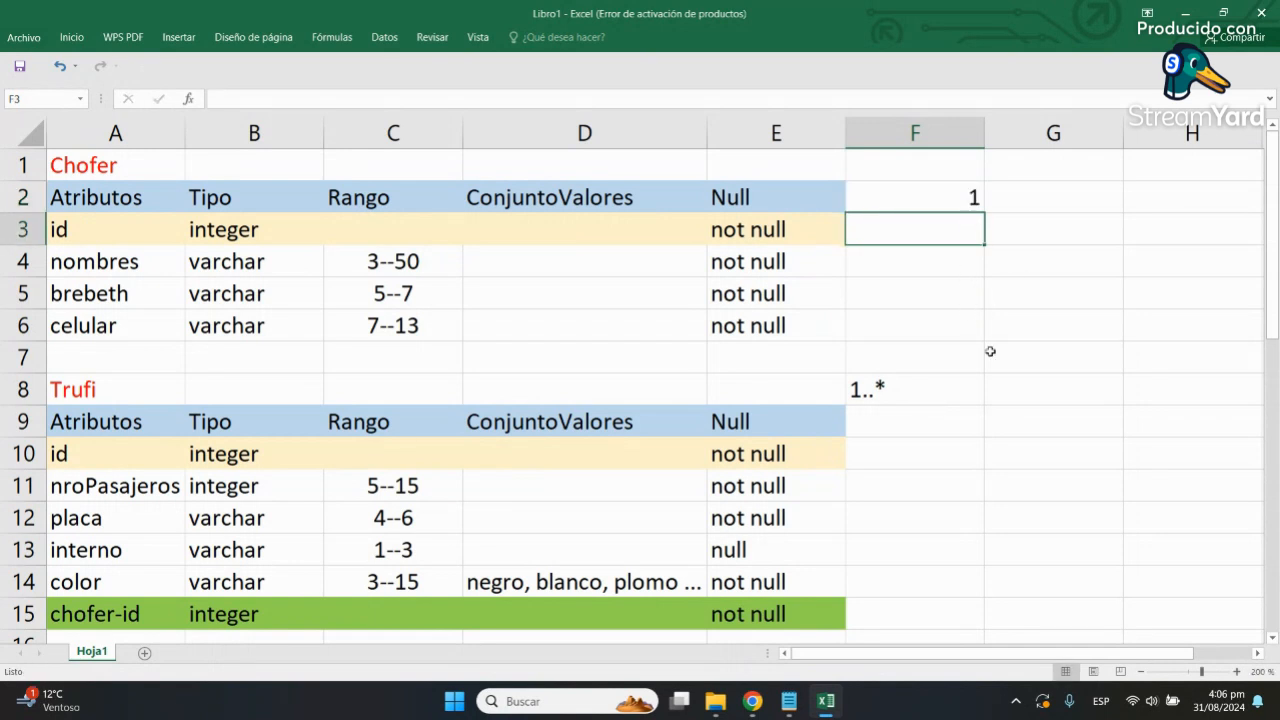
Step: Compare the two cardinalities in column F with the Chofer and Trufi tables and the chofer-id row
click(986, 397)
click(940, 200)
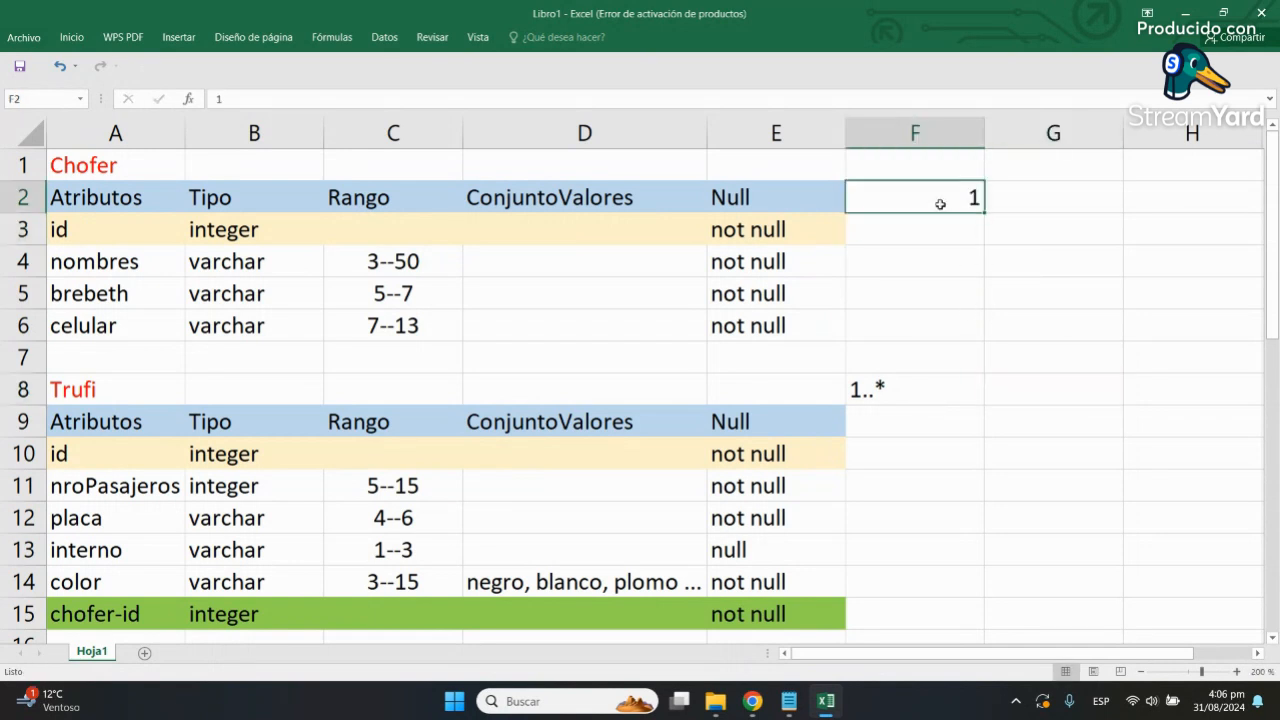
click(901, 393)
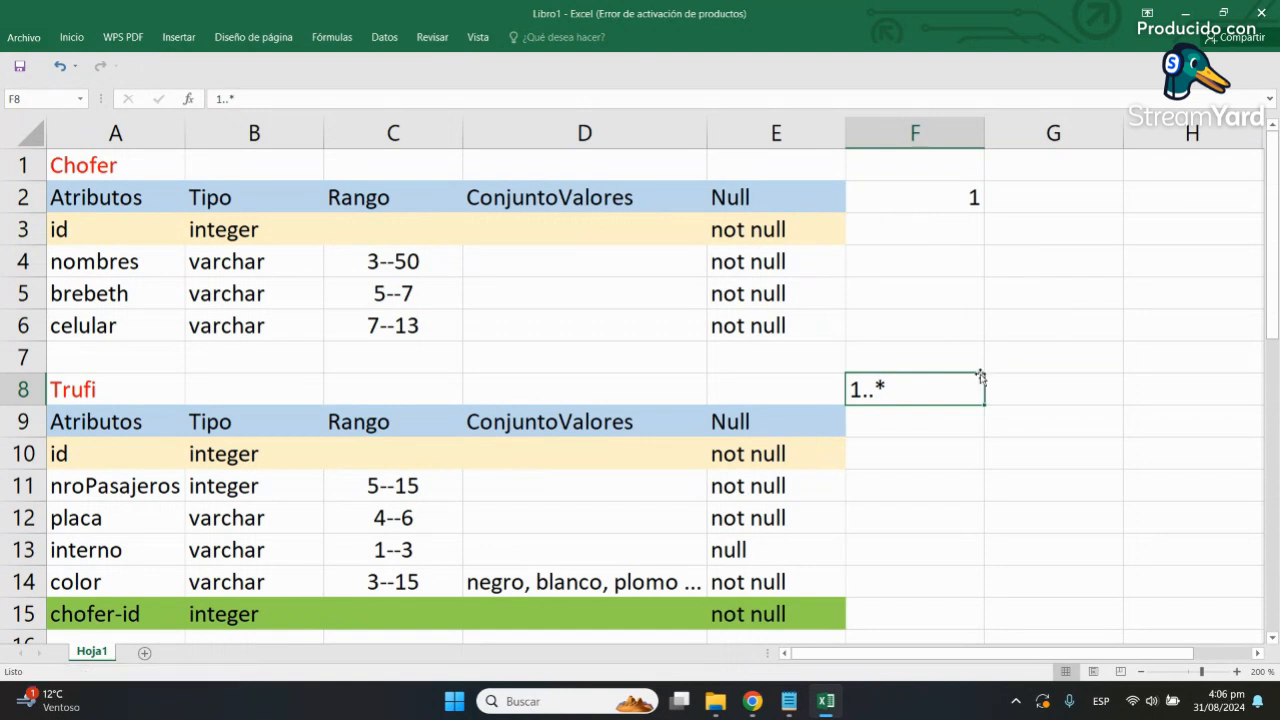
click(933, 219)
click(937, 202)
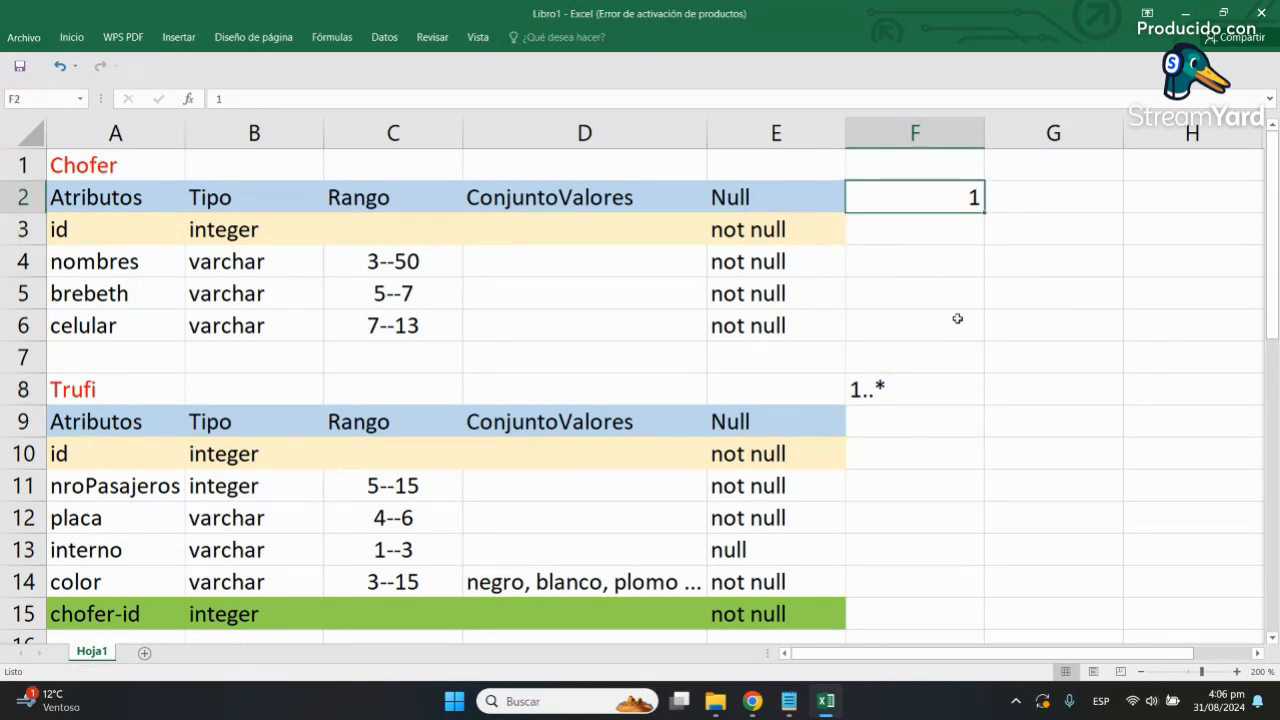
drag(777, 191, 957, 331)
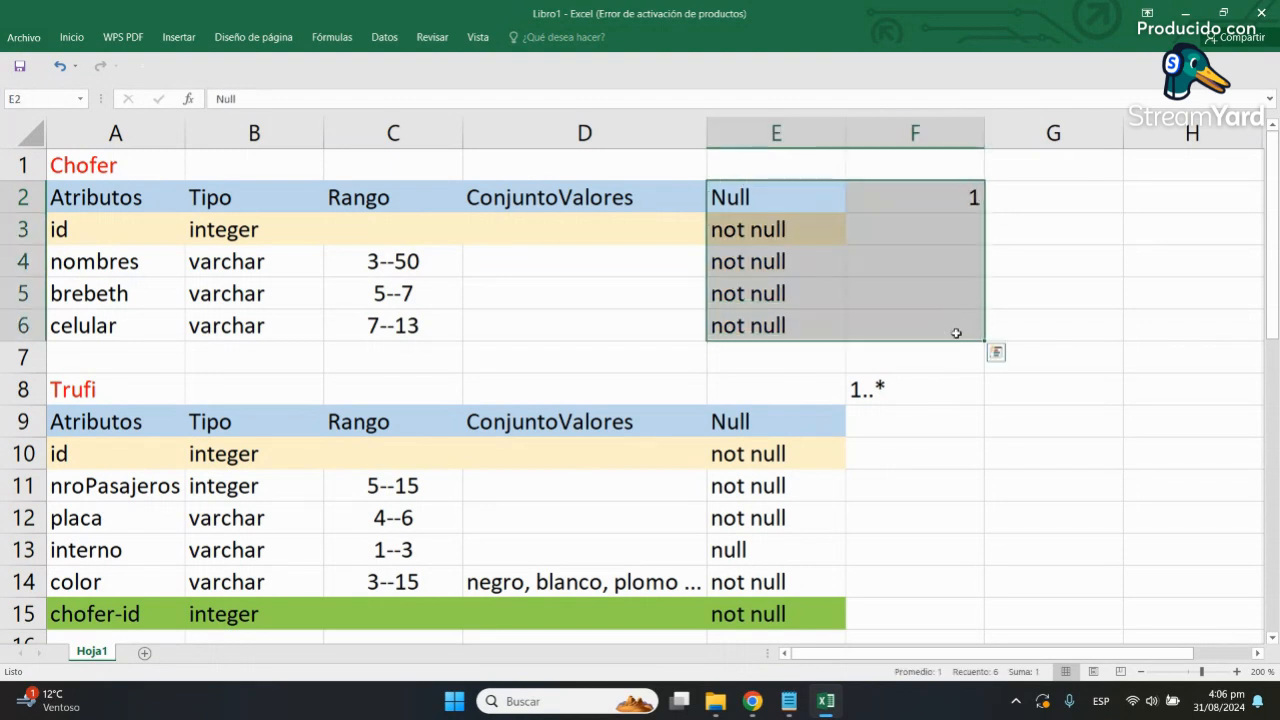
click(948, 198)
drag(879, 381, 917, 624)
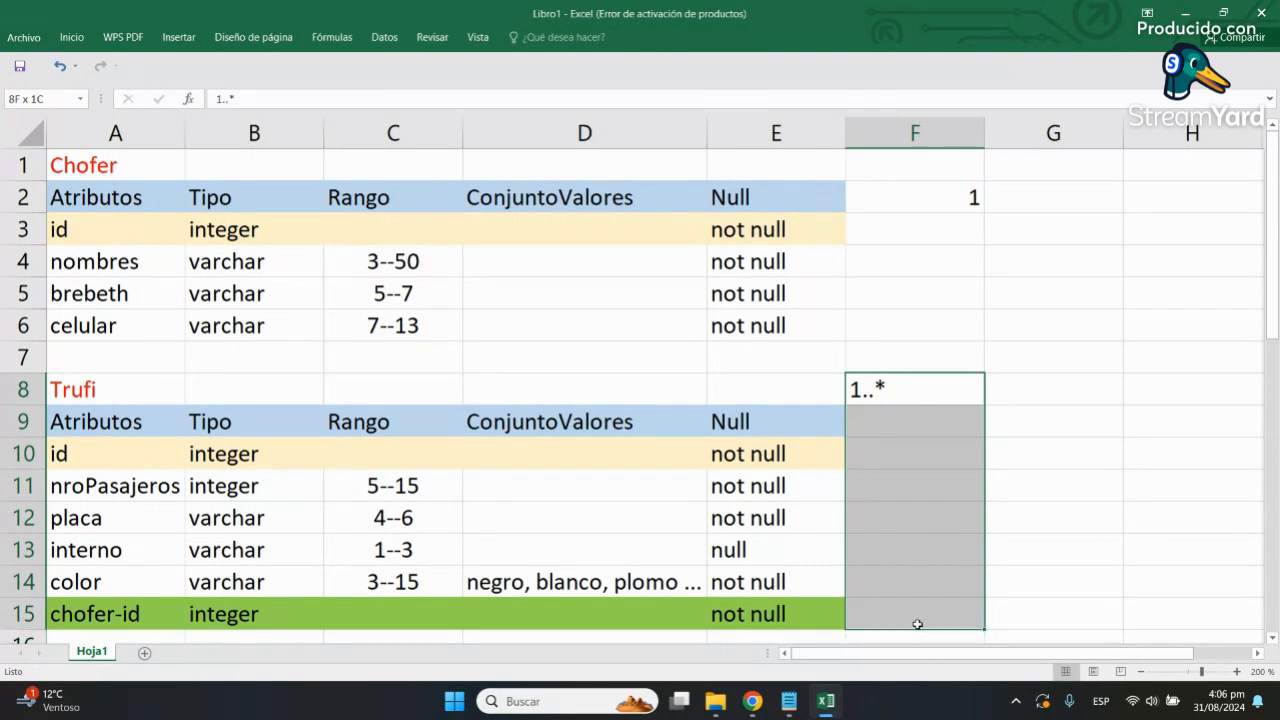
click(906, 590)
drag(864, 381, 942, 605)
click(930, 586)
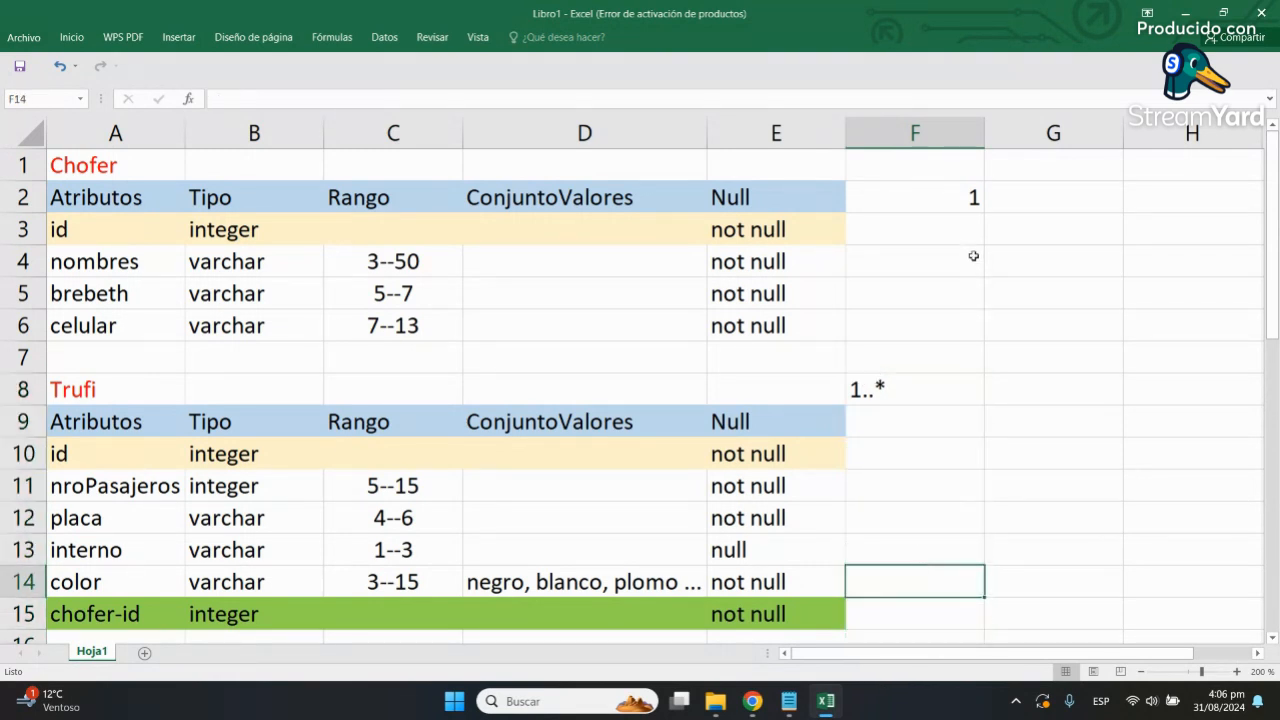
click(874, 604)
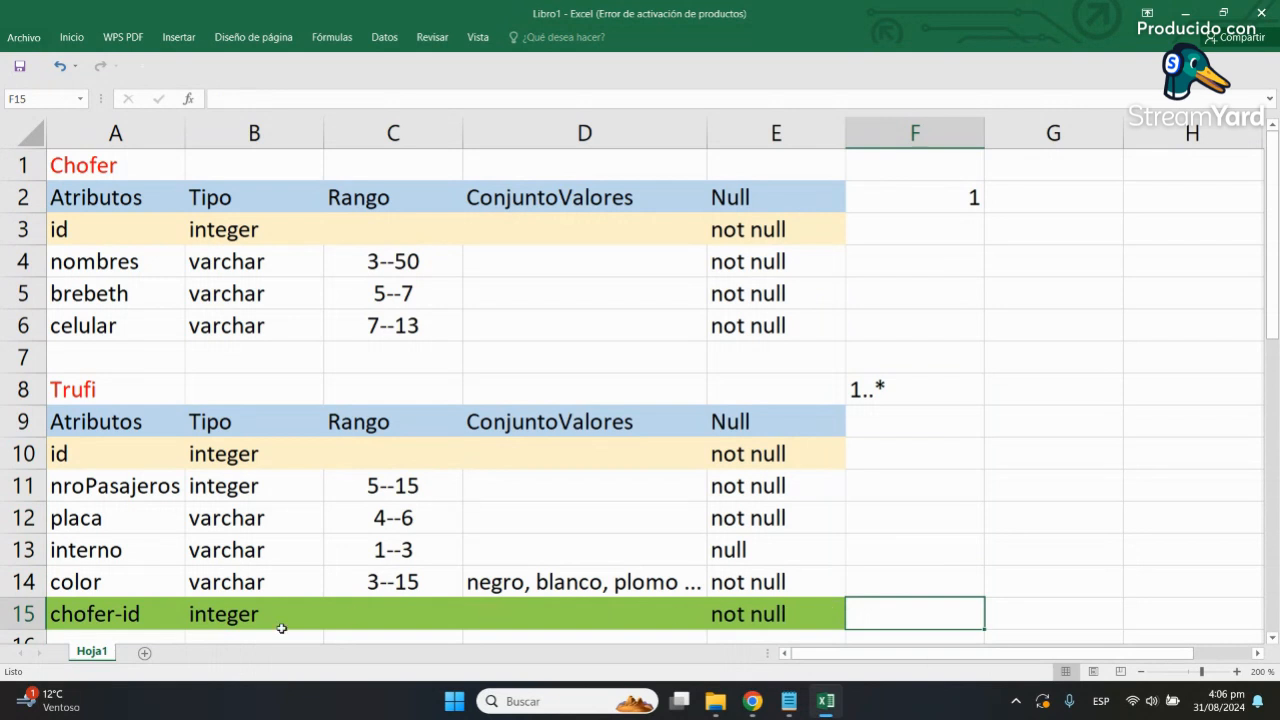
click(143, 618)
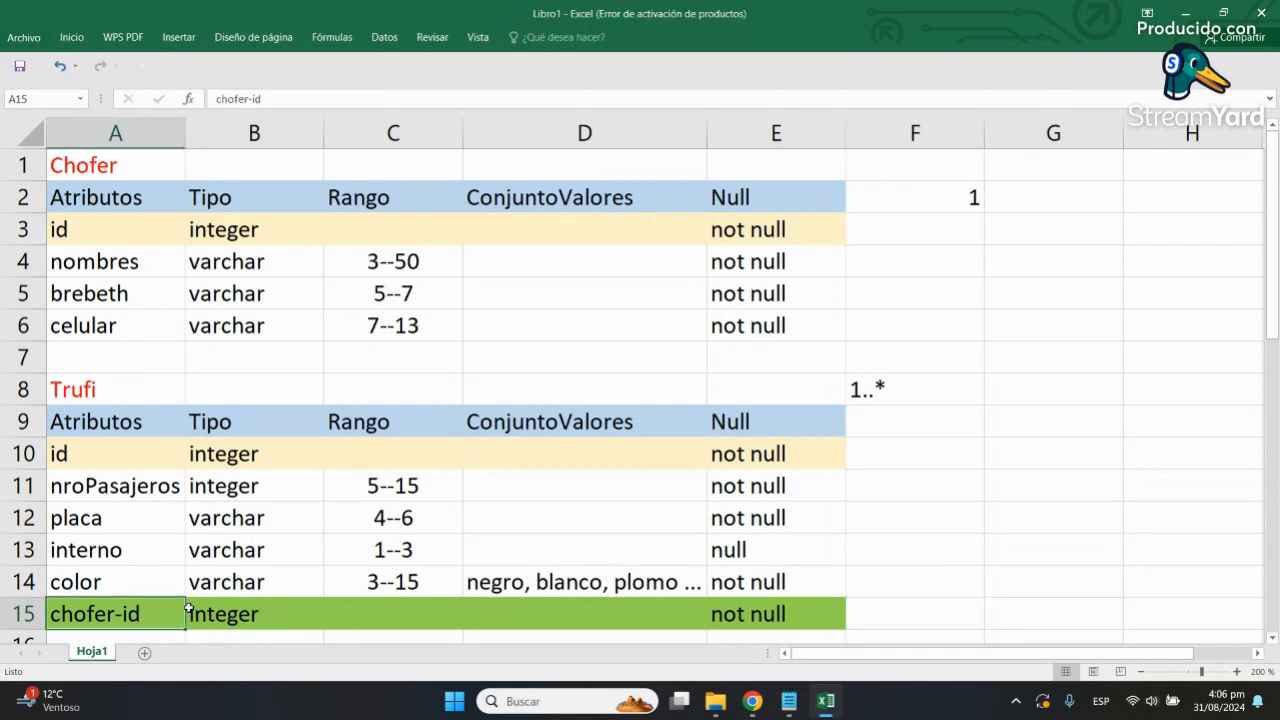
click(274, 614)
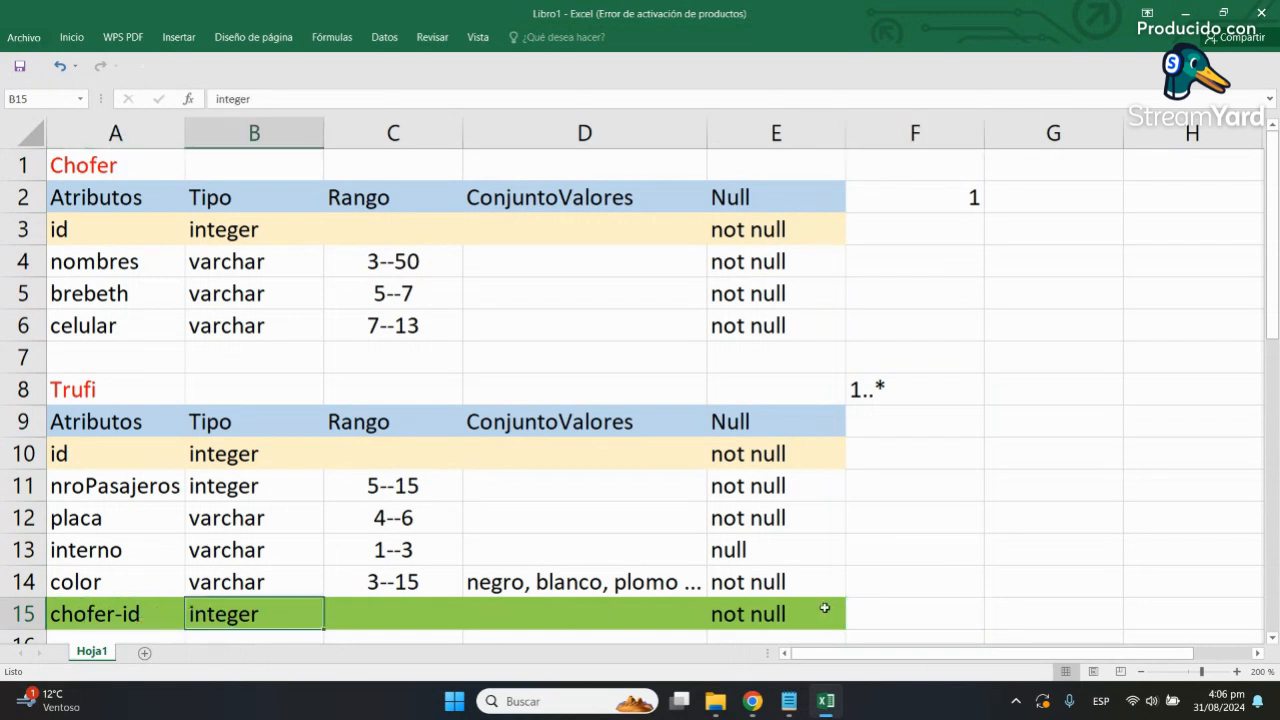
Step: Start a screenshot-tool capture covering both tables and draw a freehand curve from the chofer-id row up to Chofer's id row
click(1017, 706)
click(981, 616)
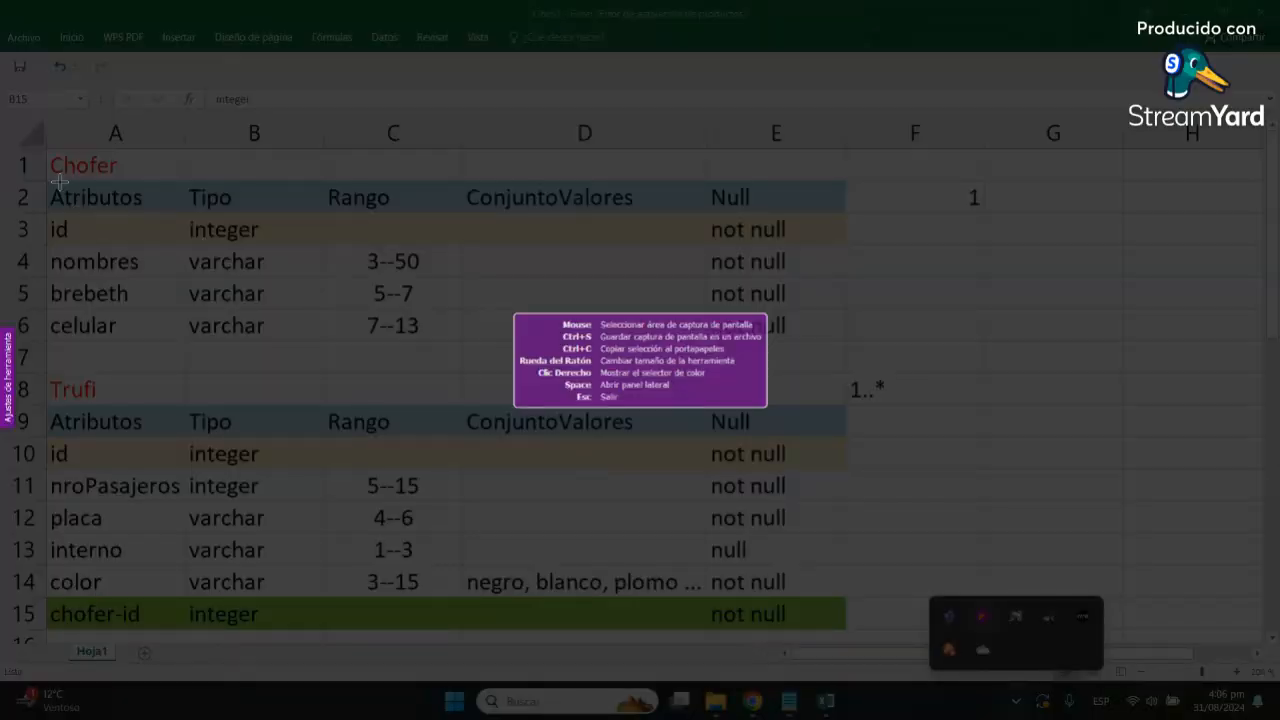
mouse_move(35, 143)
mouse_down()
mouse_move(962, 640)
mouse_move(1090, 640)
mouse_up()
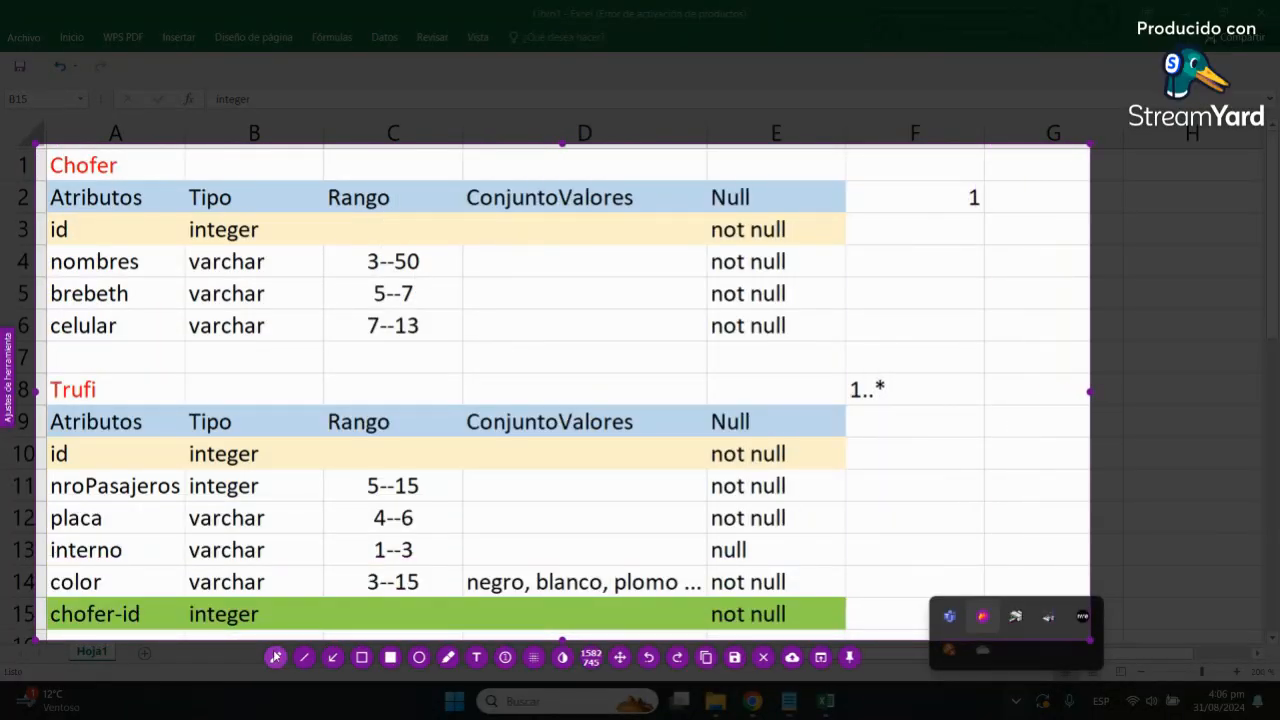
mouse_move(840, 617)
mouse_down()
mouse_move(943, 549)
mouse_move(934, 331)
mouse_move(866, 231)
mouse_move(838, 229)
mouse_up()
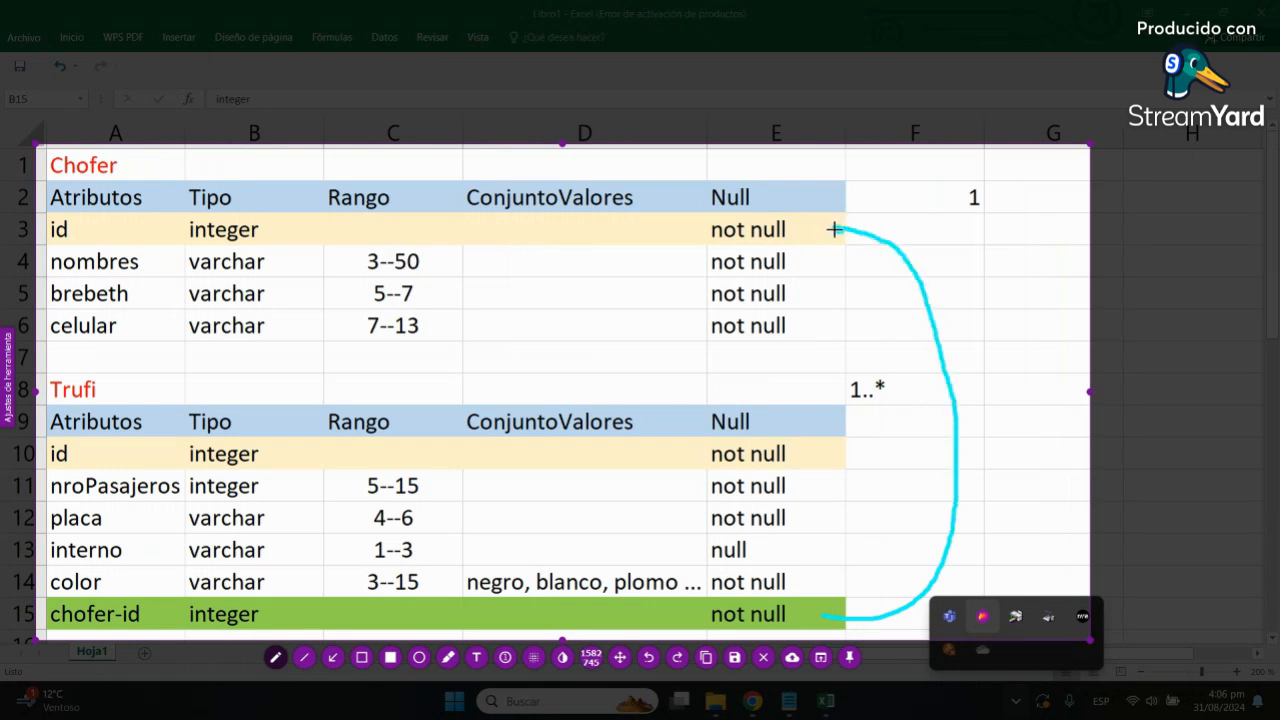